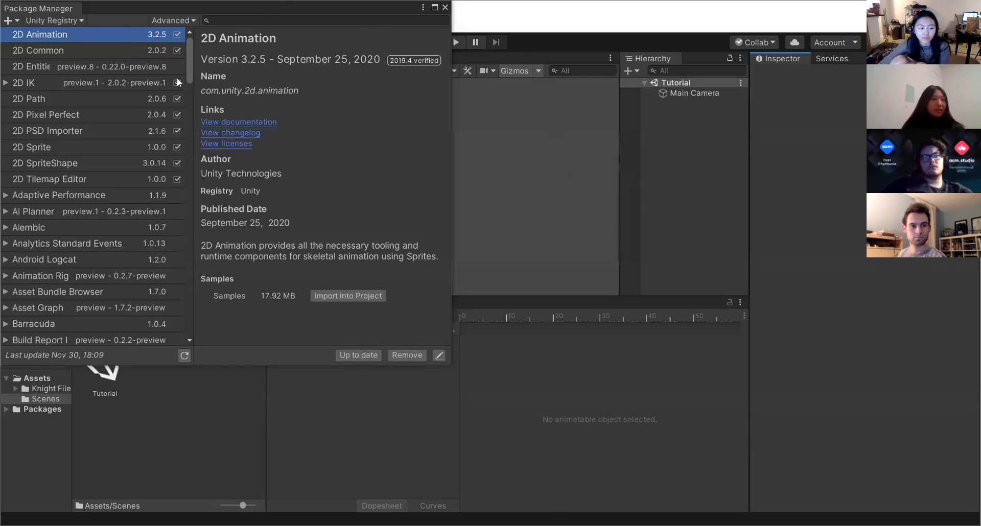
Examine the 2D IK preview package details and the Advanced menu's preview package options.
{"action": "left_click", "coordinate": [22, 84]}
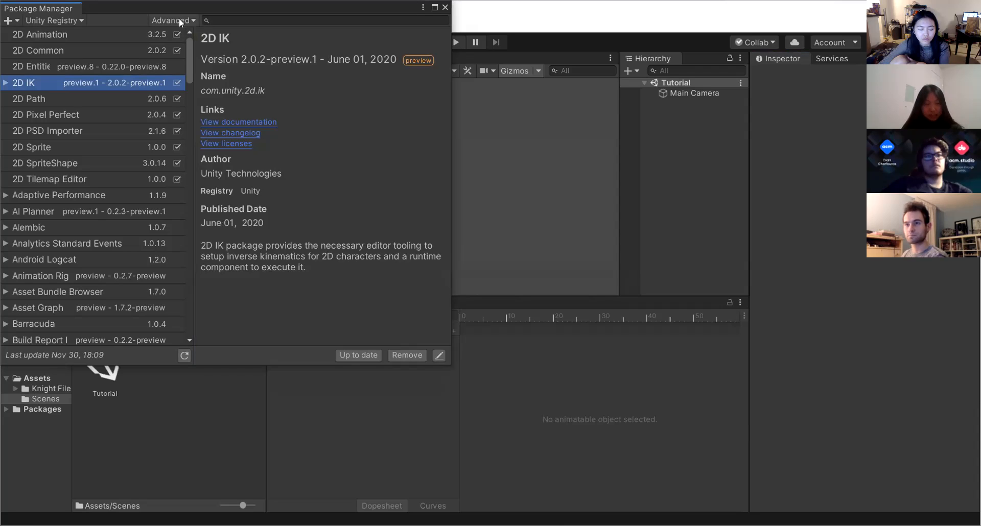
{"action": "left_click", "coordinate": [304, 18]}
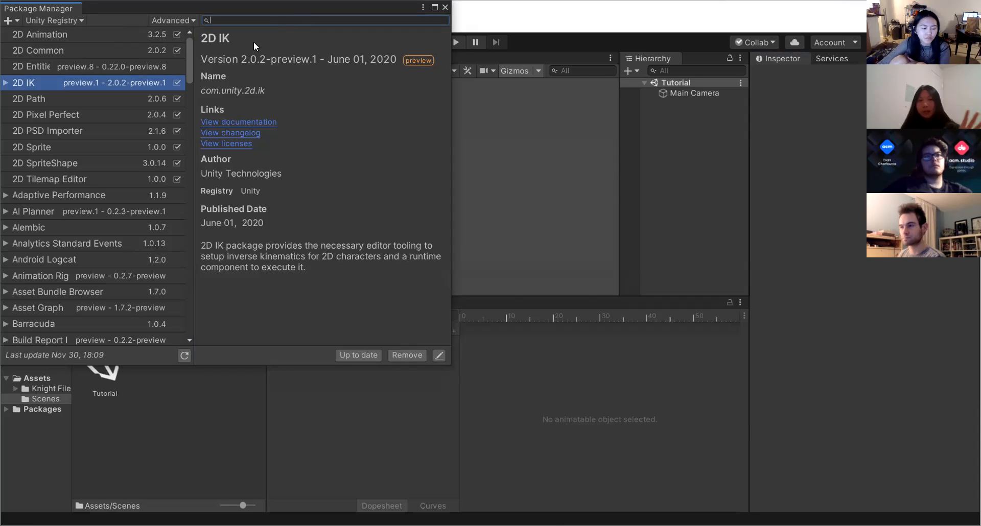
{"action": "left_click", "coordinate": [169, 20]}
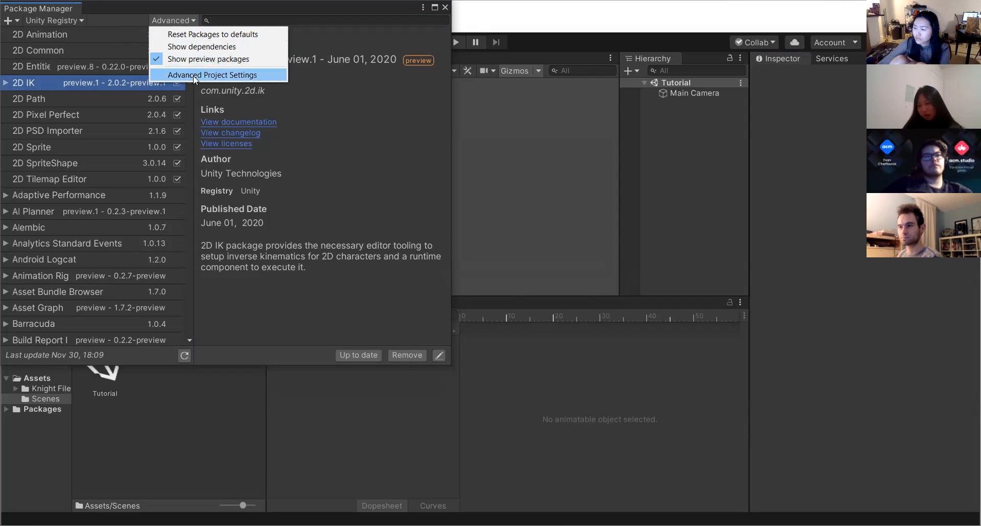
{"action": "left_click", "coordinate": [337, 169]}
{"action": "left_click", "coordinate": [231, 21]}
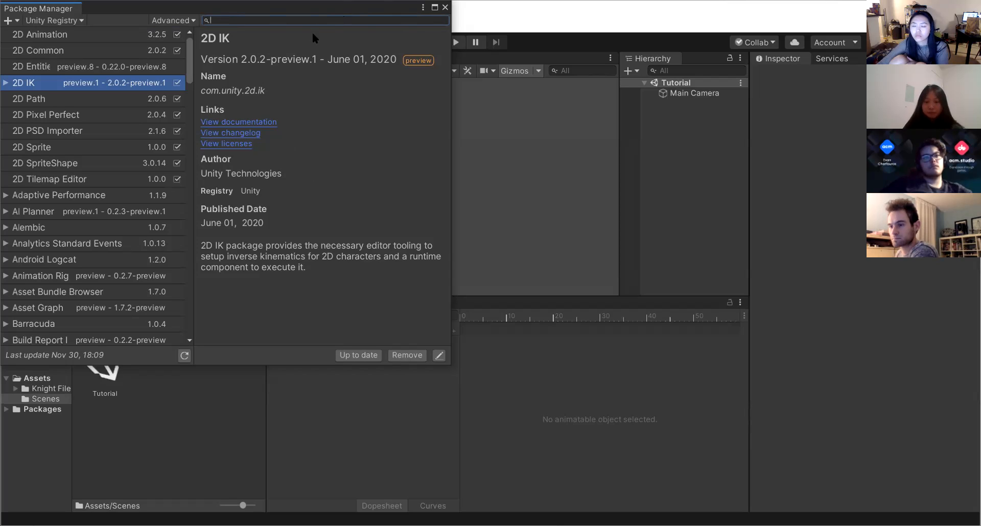
{"action": "left_click", "coordinate": [691, 454]}
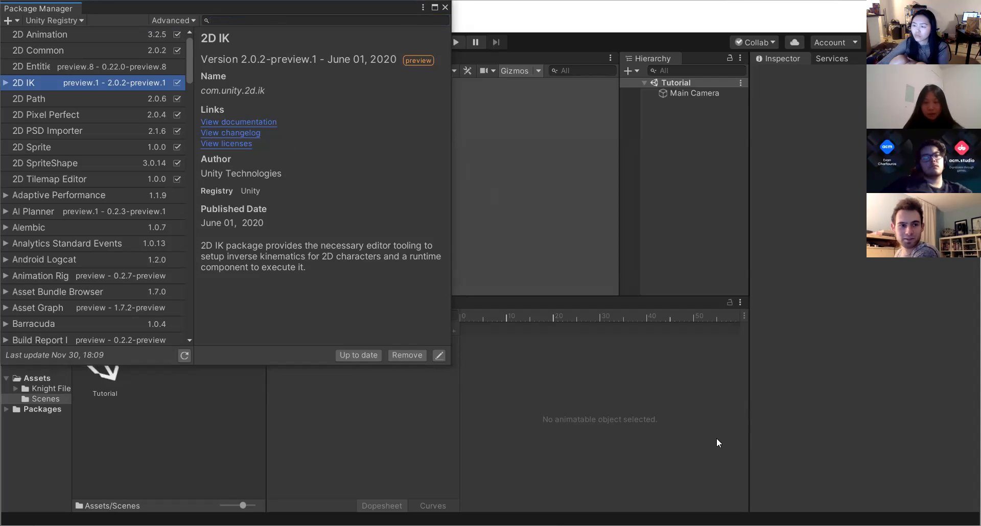
{"action": "left_click", "coordinate": [164, 21]}
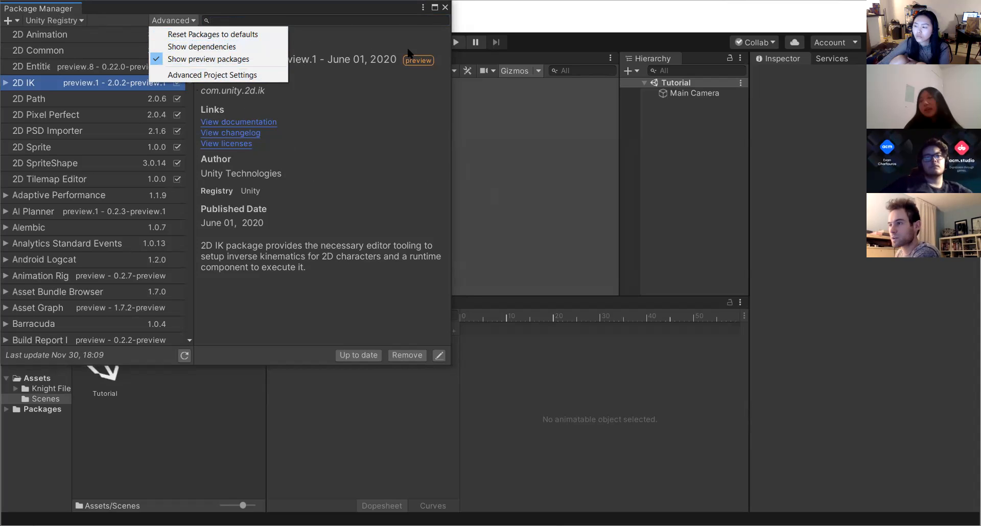
{"action": "left_click", "coordinate": [384, 192]}
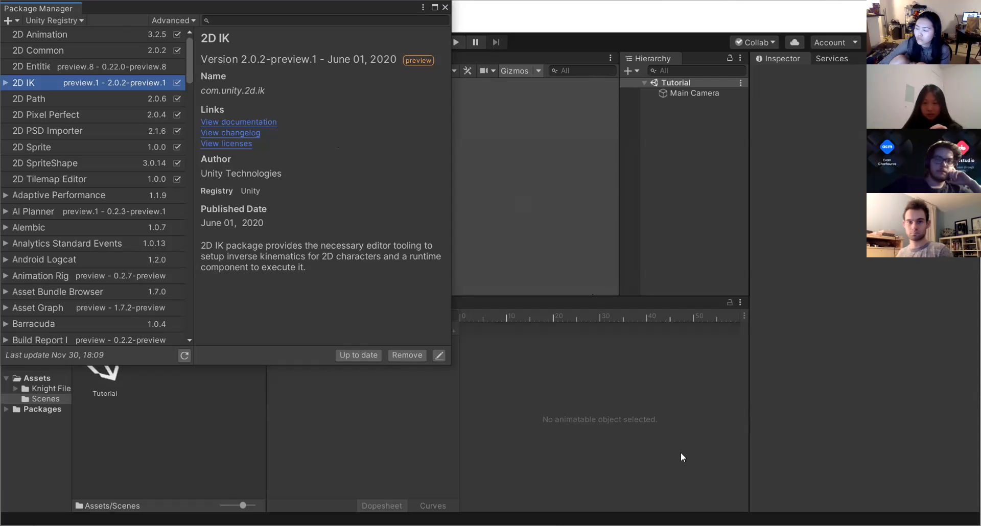
Close the Package Manager and open the Knight FULL-01 sprite from the Knight Files folder in the Sprite Editor.
{"action": "left_click", "coordinate": [445, 7]}
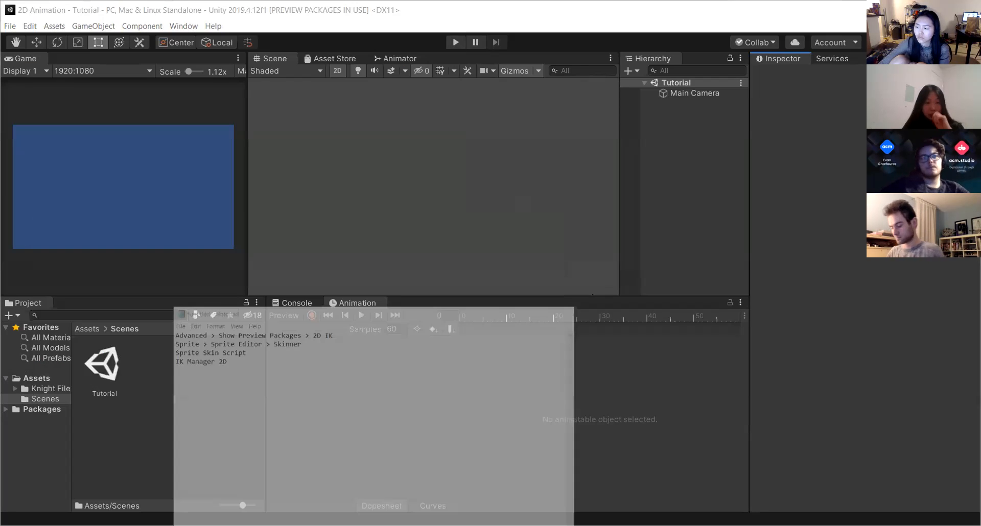
{"action": "left_click", "coordinate": [36, 390]}
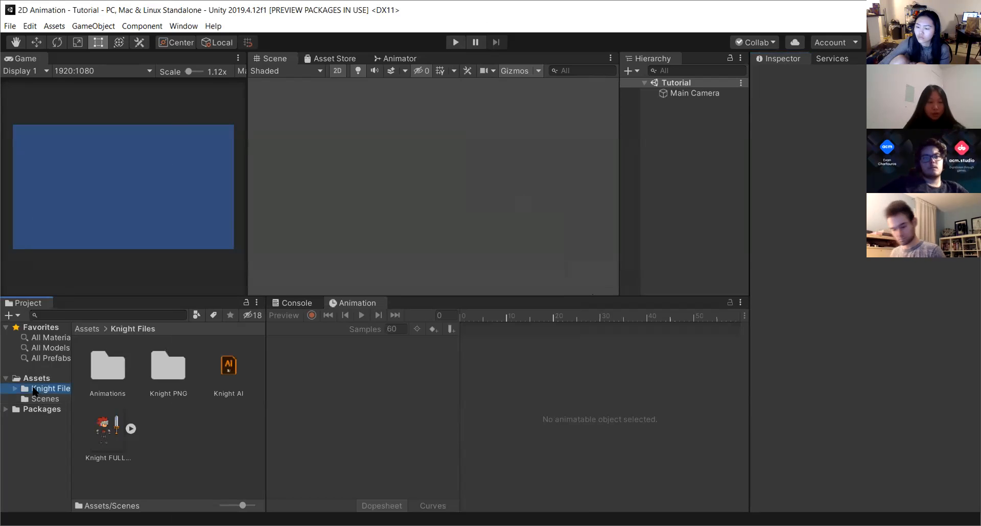
{"action": "left_click", "coordinate": [117, 436]}
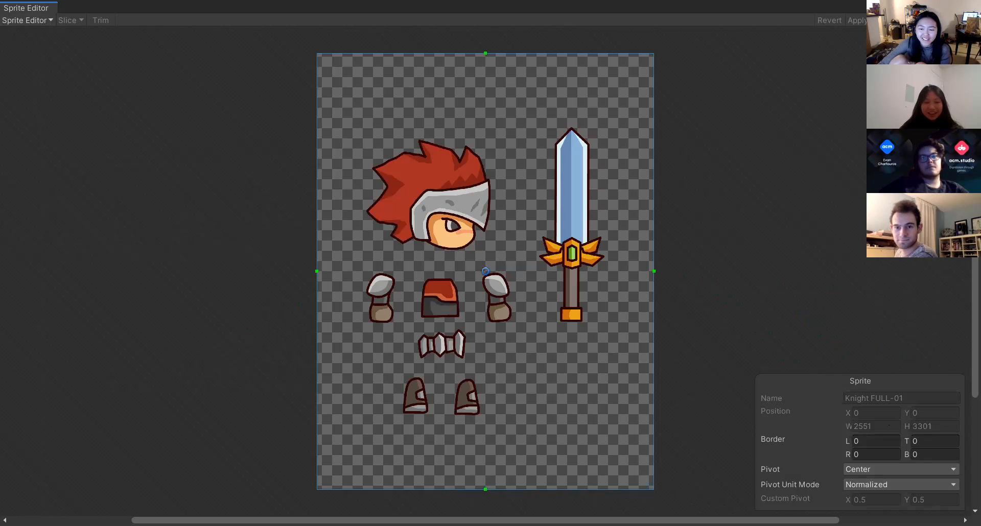
{"action": "left_click", "coordinate": [106, 438]}
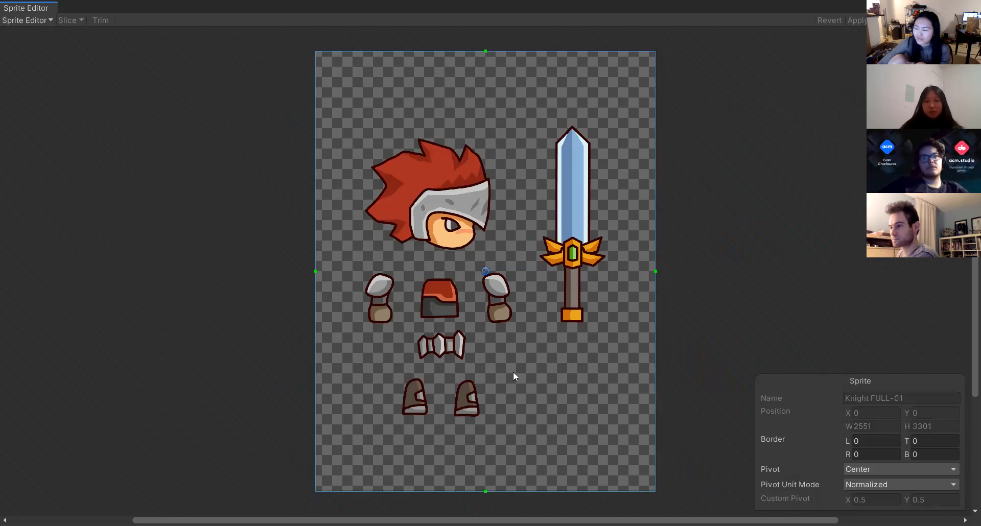
Switch the Sprite Editor to Skinning Editor mode.
{"action": "left_click", "coordinate": [39, 19]}
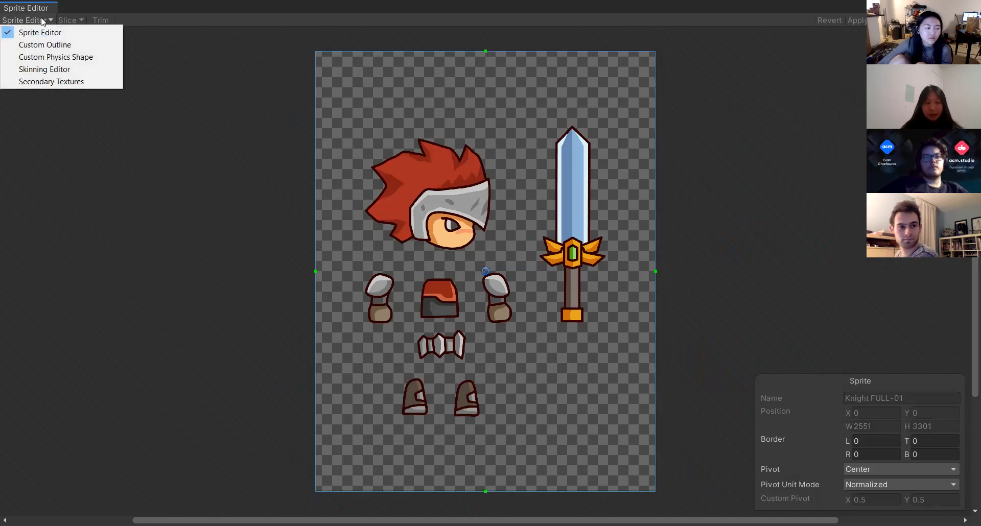
{"action": "left_click", "coordinate": [41, 69]}
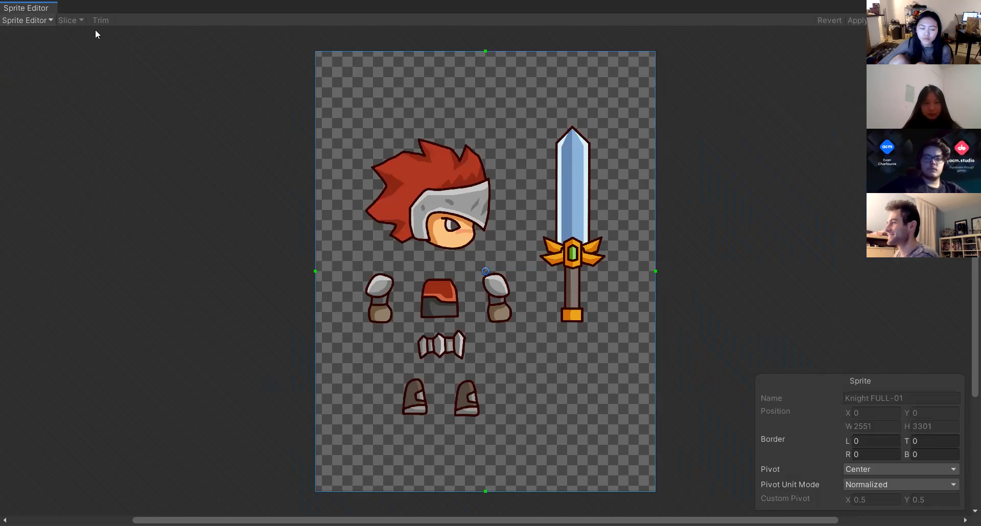
{"action": "left_click", "coordinate": [36, 20]}
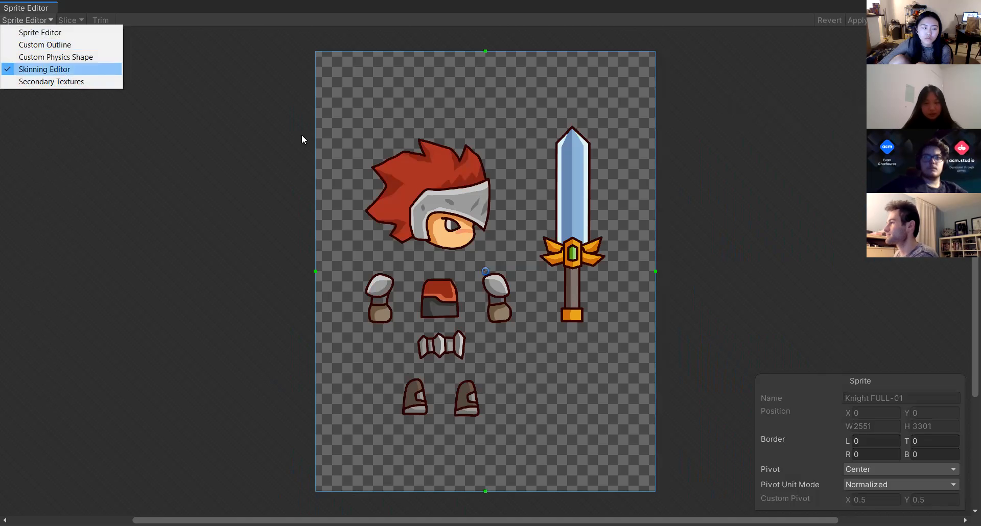
{"action": "left_click", "coordinate": [343, 234]}
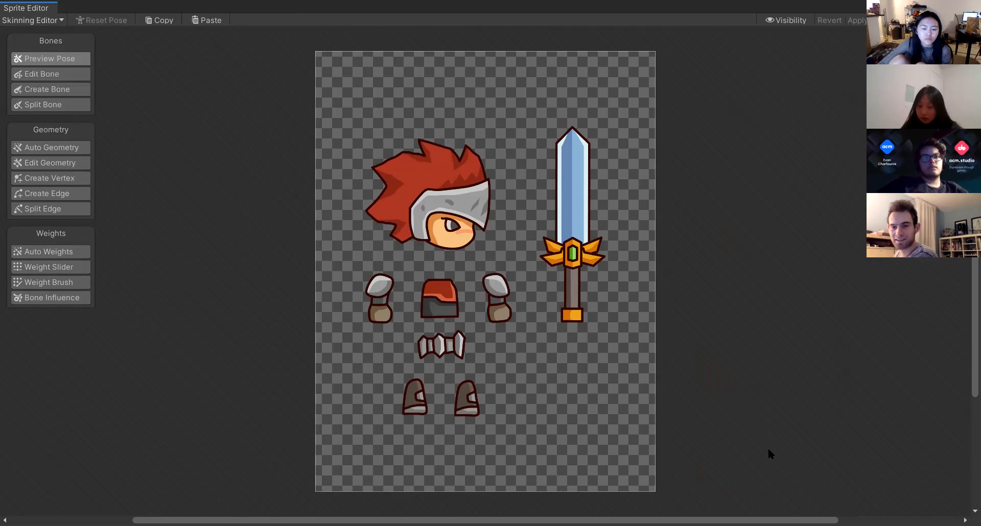
{"action": "left_click", "coordinate": [43, 22]}
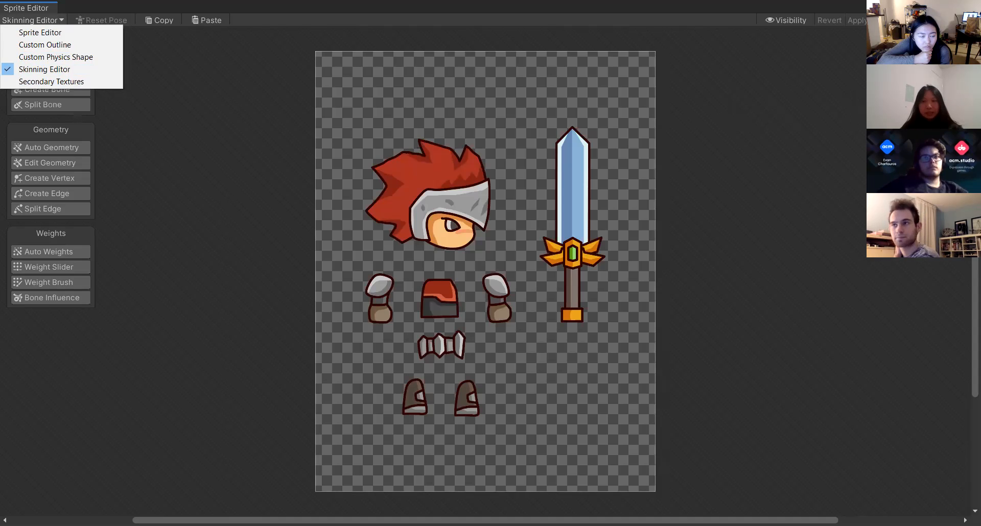
{"action": "left_click", "coordinate": [196, 115]}
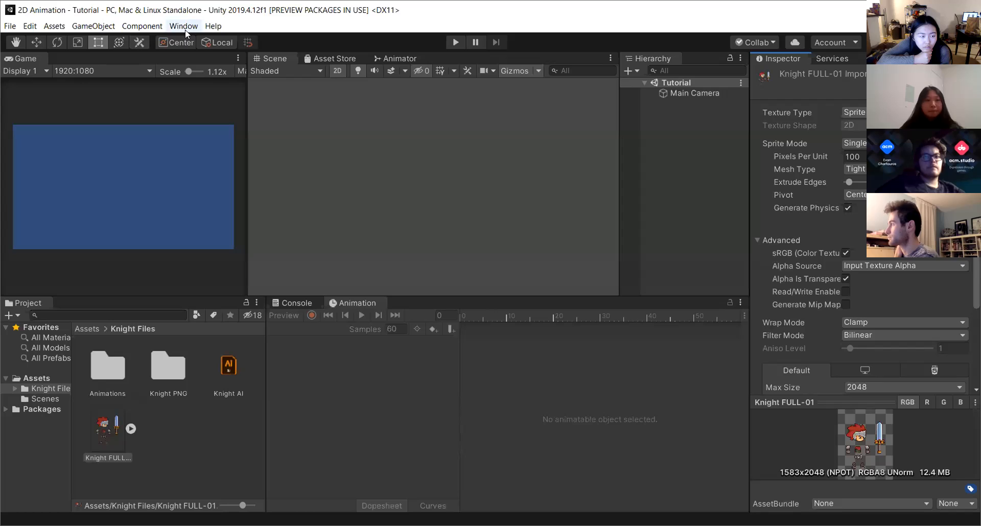
{"action": "left_click", "coordinate": [183, 26]}
{"action": "left_click", "coordinate": [214, 94]}
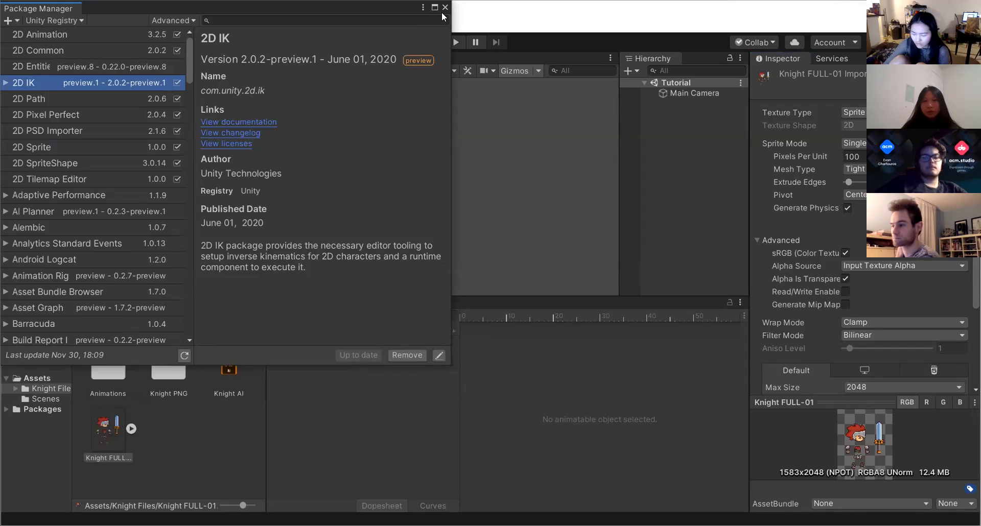
{"action": "left_click", "coordinate": [598, 47]}
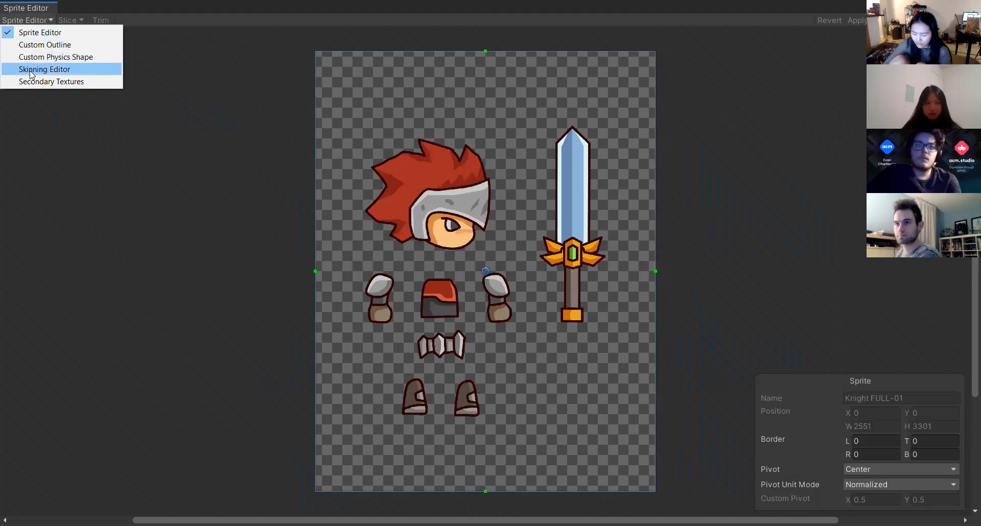
{"action": "left_click", "coordinate": [42, 69]}
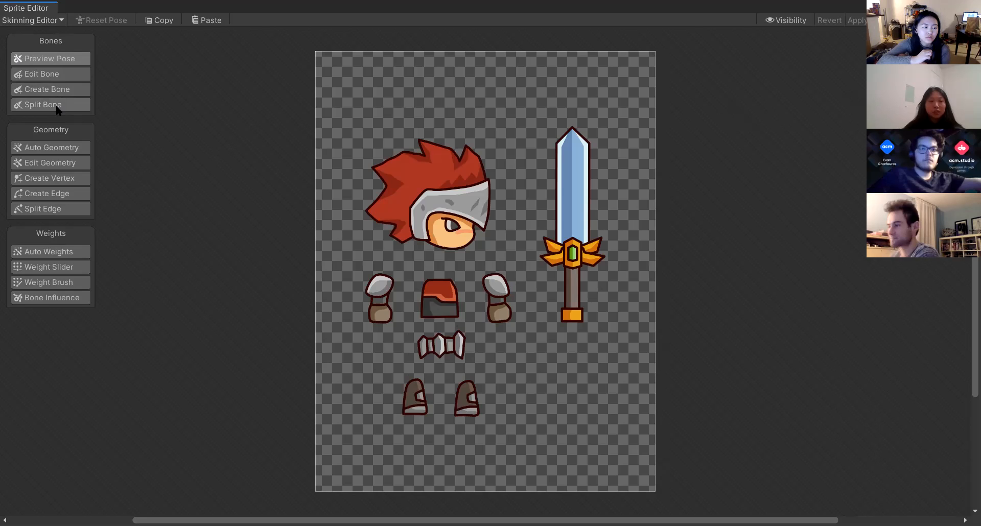
Explore the Create Bone and Edit Bone tools in the Skinning Editor.
{"action": "left_click", "coordinate": [65, 91]}
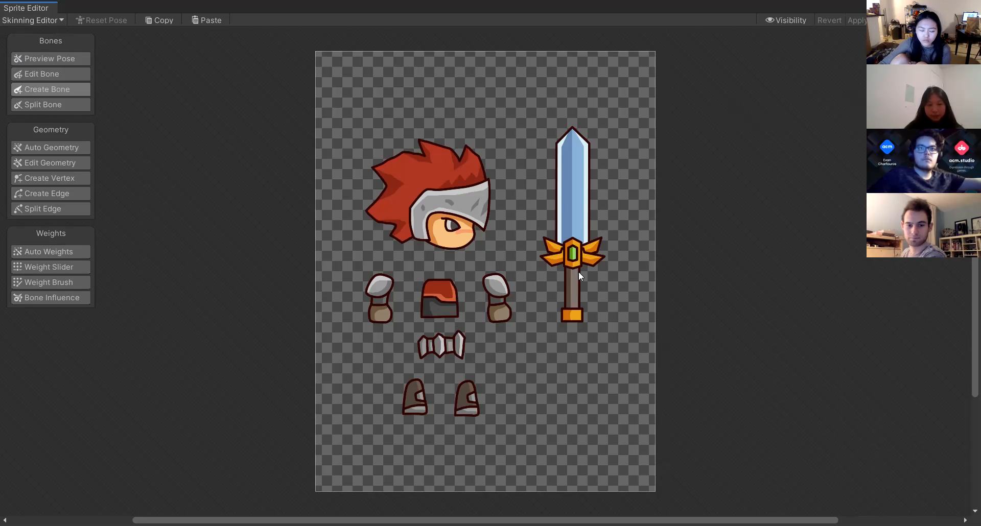
{"action": "left_click", "coordinate": [50, 74]}
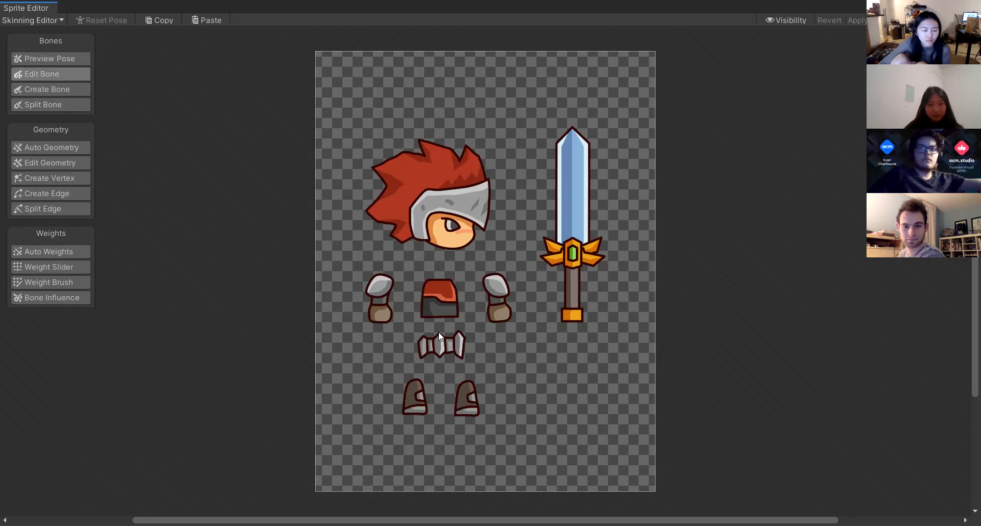
{"action": "left_click", "coordinate": [52, 87]}
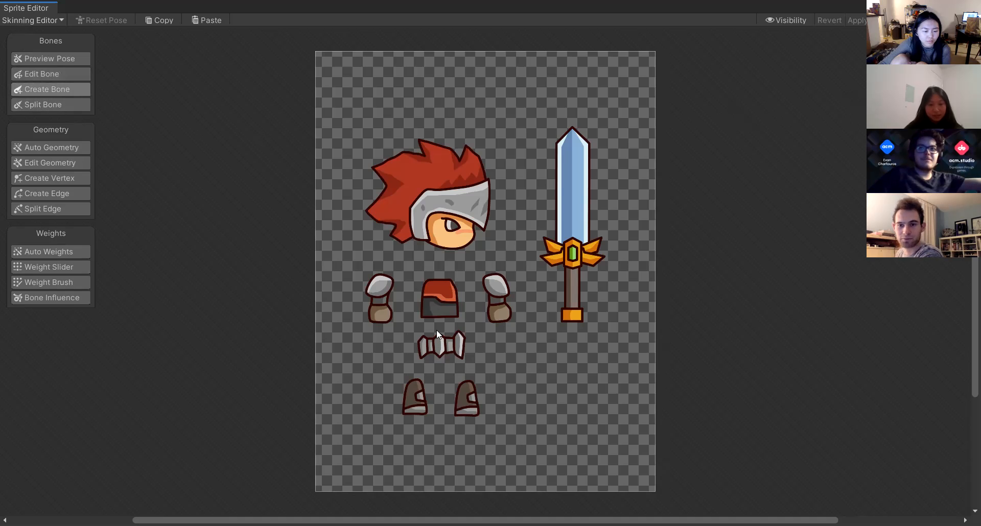
{"action": "scroll", "coordinate": [439, 332], "scroll_direction": "down", "scroll_amount": 2}
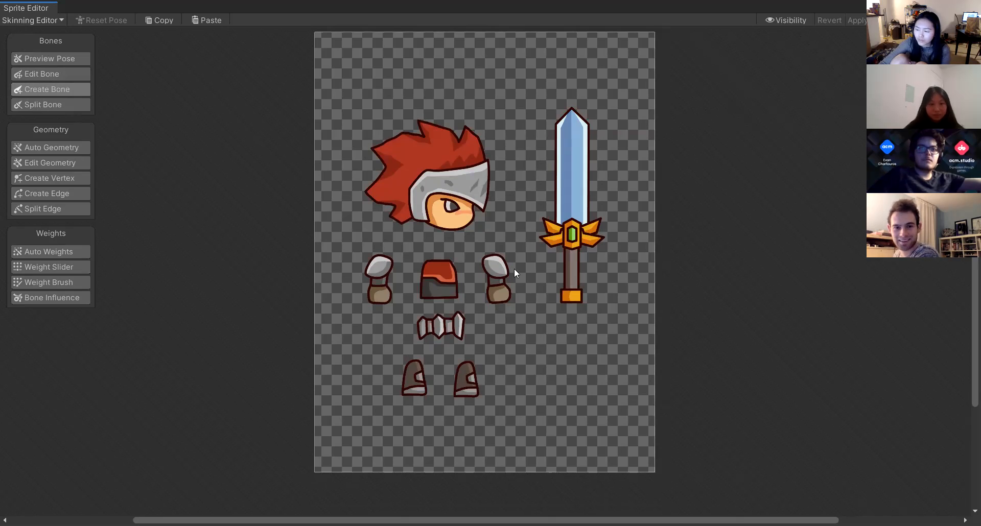
{"action": "scroll", "coordinate": [514, 268], "scroll_direction": "up", "scroll_amount": 1}
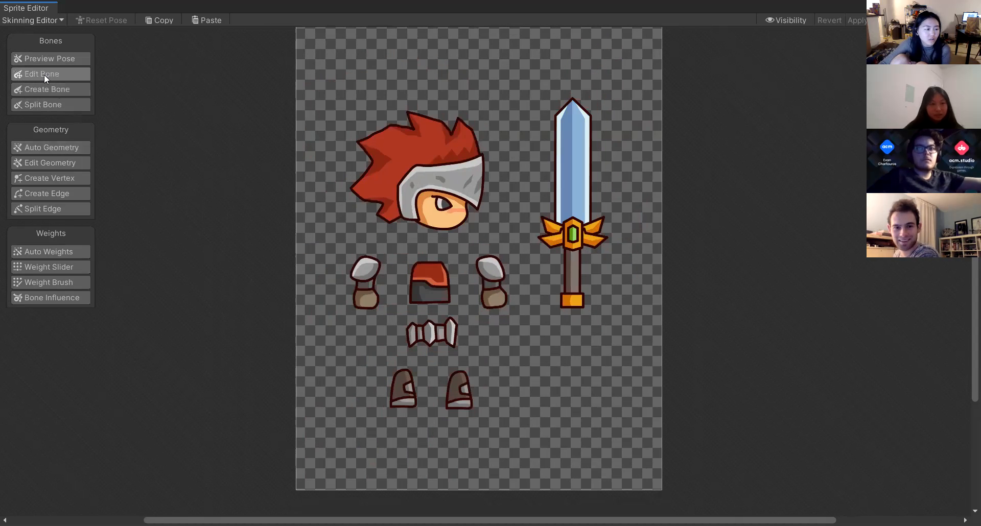
{"action": "left_click", "coordinate": [45, 19]}
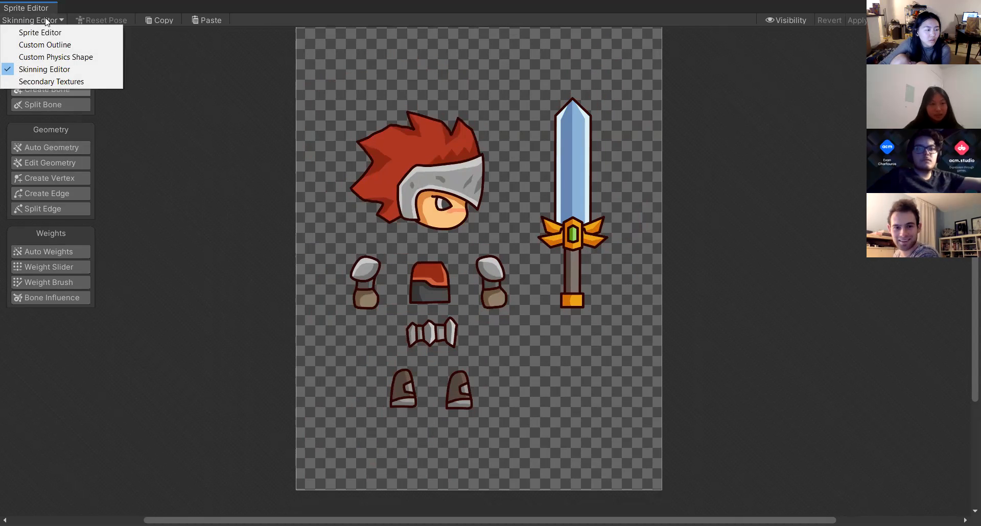
{"action": "left_click", "coordinate": [45, 20]}
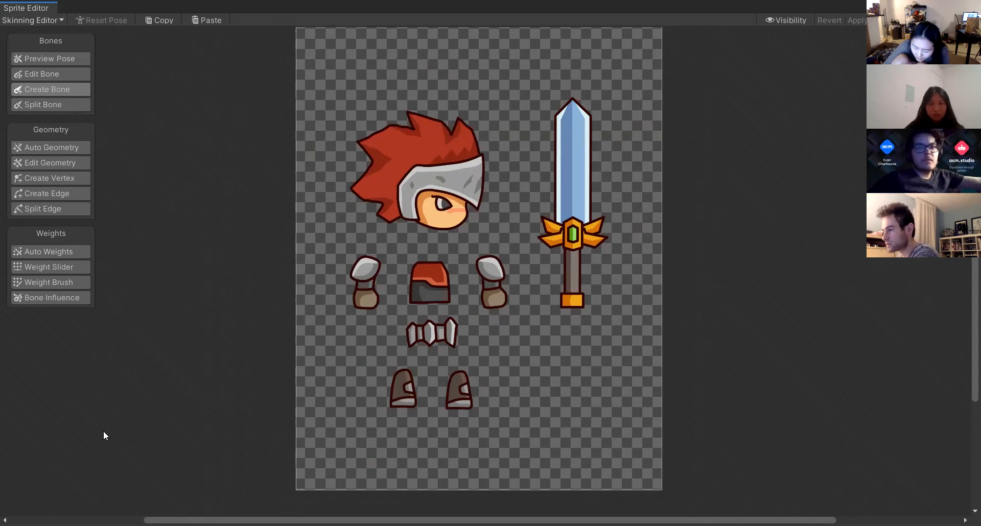
{"action": "key", "text": "alt+Tab"}
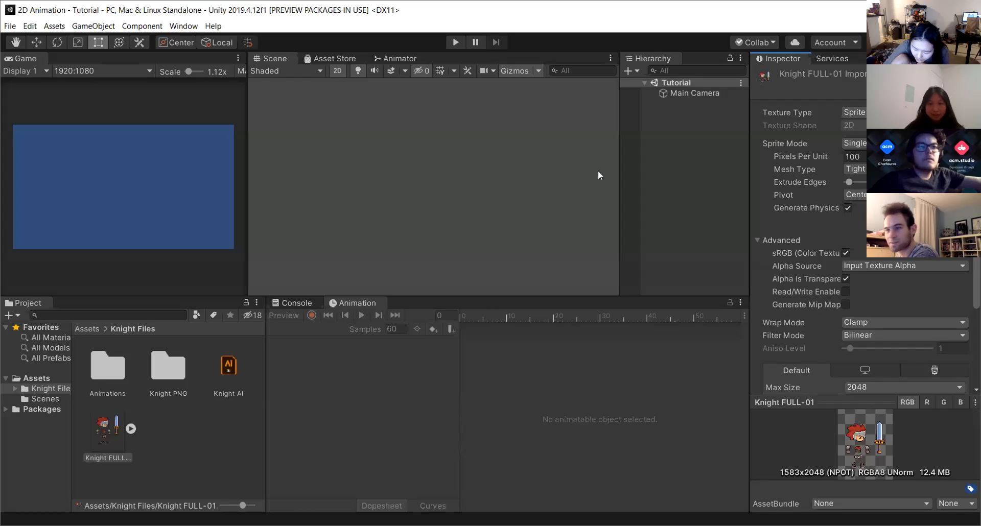
{"action": "left_click_drag", "start_coordinate": [108, 430], "coordinate": [689, 113]}
{"action": "left_click", "coordinate": [715, 104]}
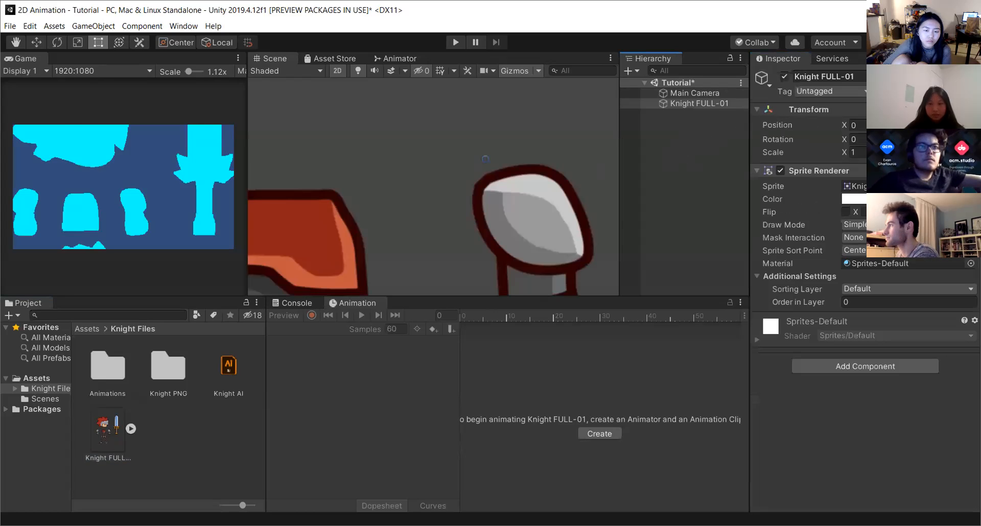
{"action": "right_click", "coordinate": [702, 104]}
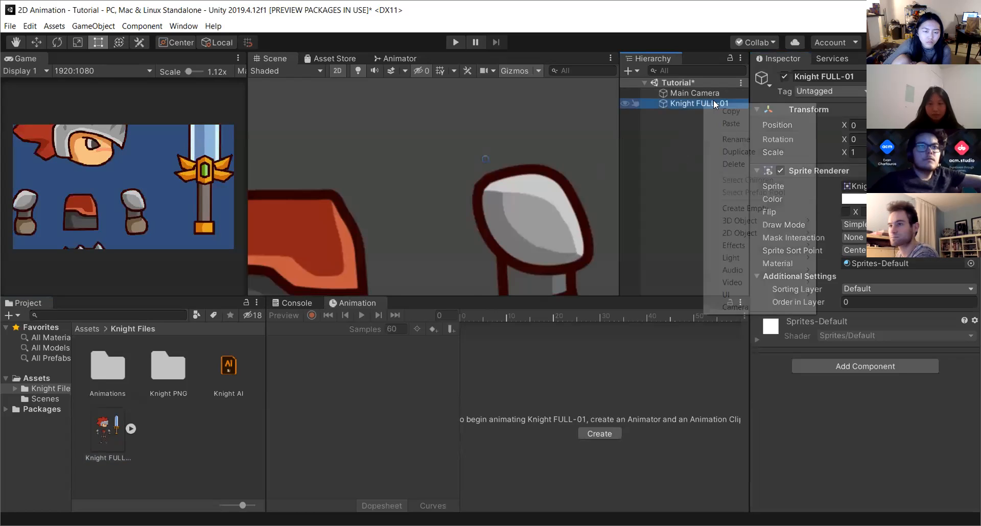
{"action": "left_click", "coordinate": [740, 163]}
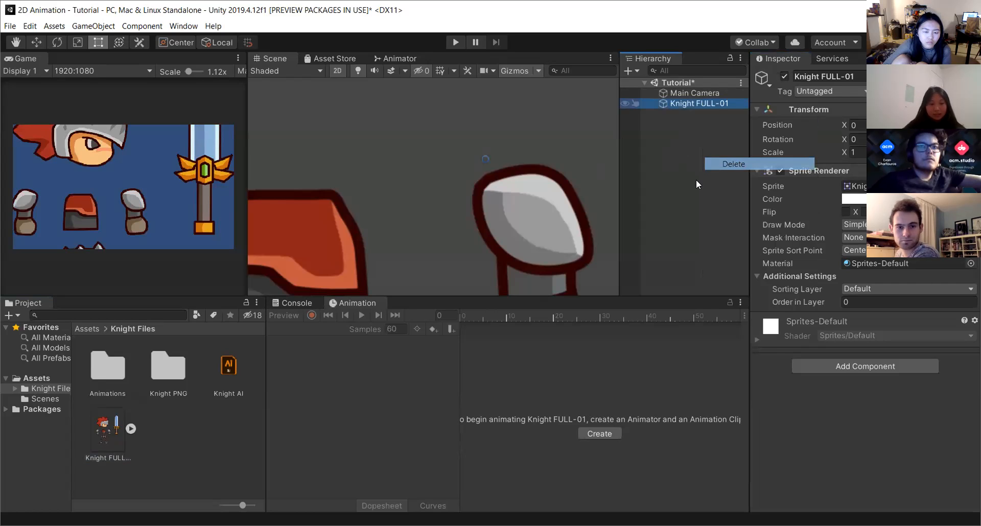
Reopen Knight FULL-01 in the Skinning Editor and activate the Create Bone tool.
{"action": "left_click", "coordinate": [105, 432]}
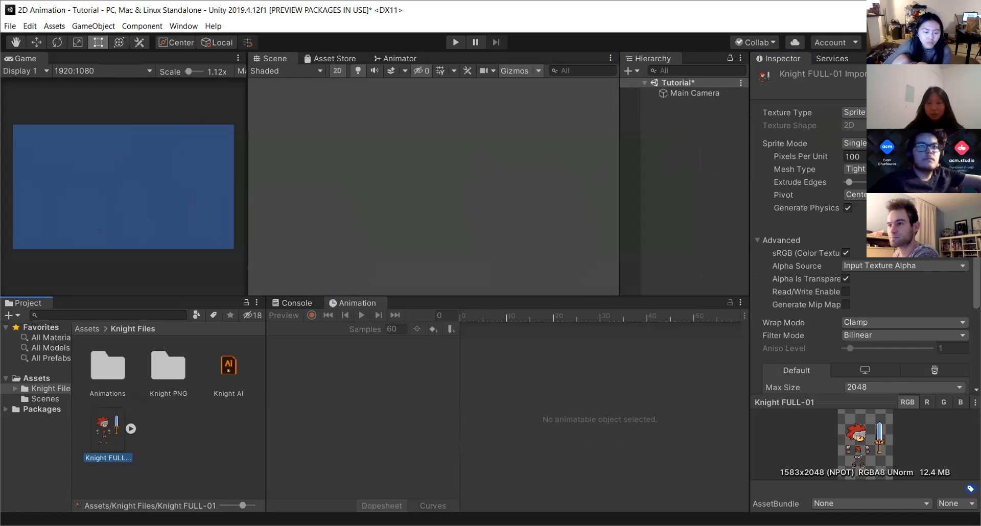
{"action": "left_click", "coordinate": [942, 223]}
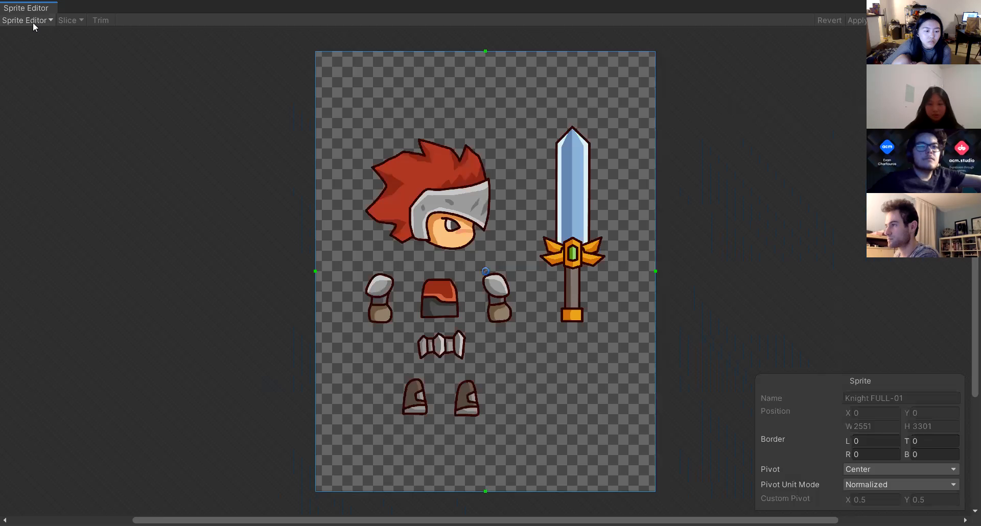
{"action": "left_click", "coordinate": [33, 23]}
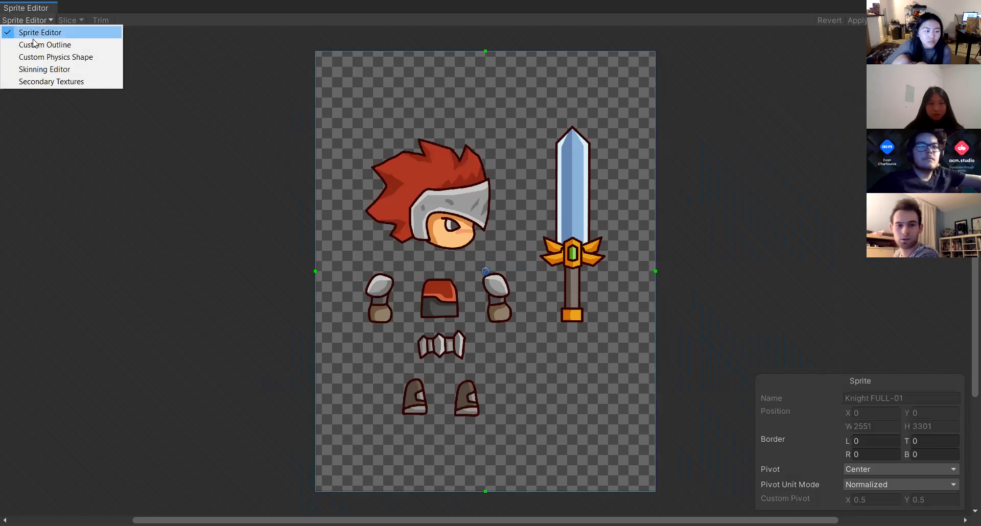
{"action": "left_click", "coordinate": [36, 68]}
{"action": "left_click", "coordinate": [55, 90]}
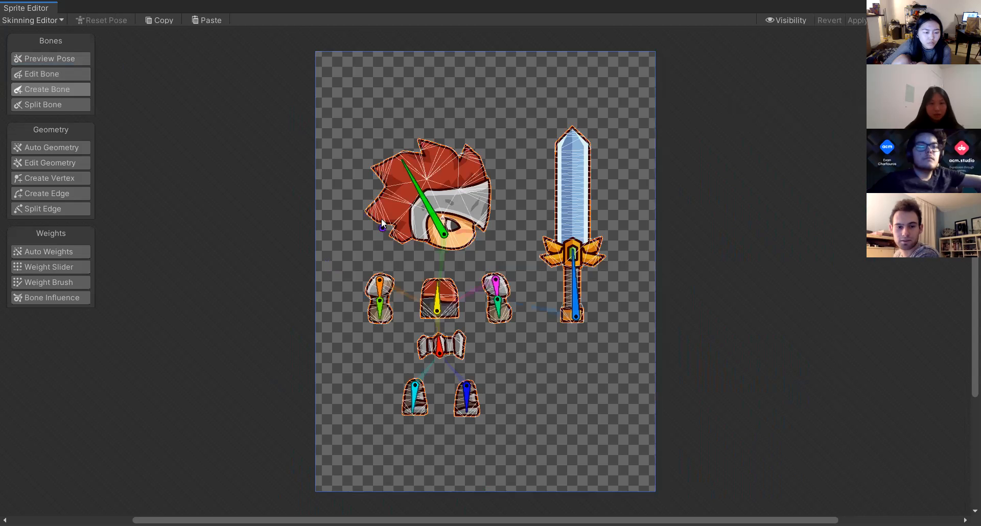
{"action": "scroll", "coordinate": [436, 190], "scroll_direction": "up", "scroll_amount": 3}
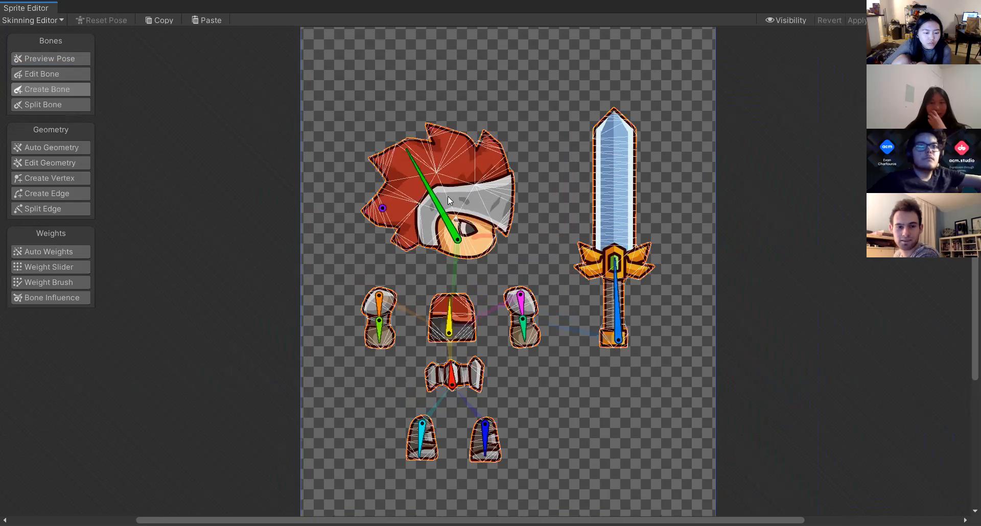
{"action": "scroll", "coordinate": [447, 196], "scroll_direction": "down", "scroll_amount": 2}
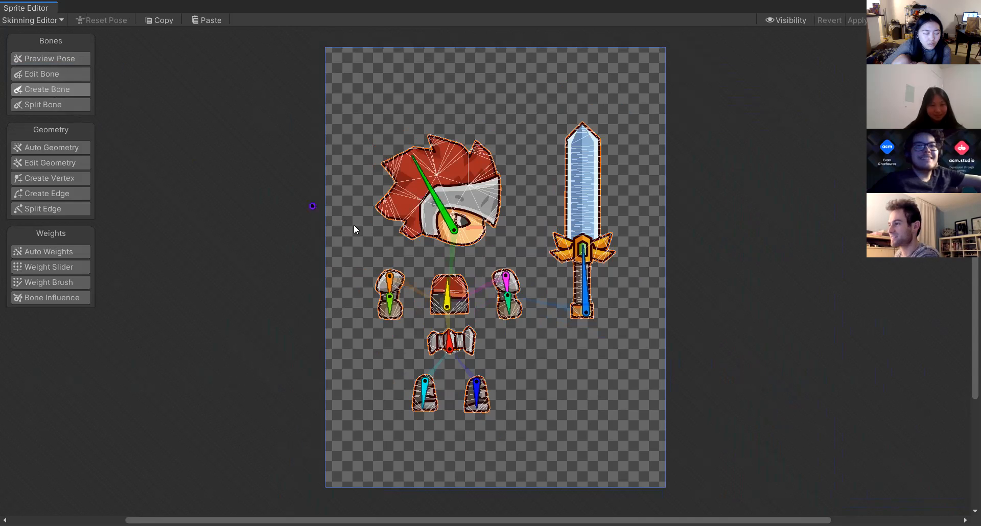
{"action": "left_click", "coordinate": [445, 217]}
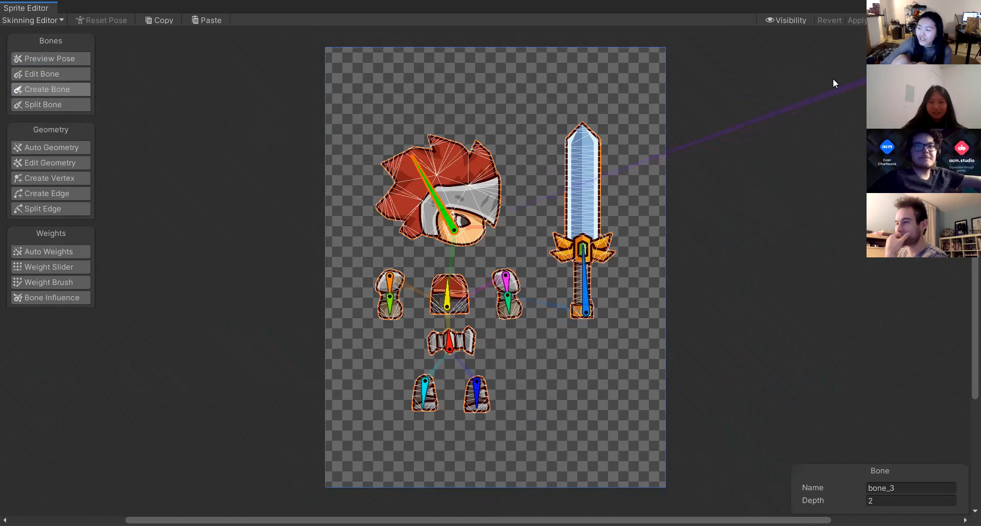
{"action": "left_click", "coordinate": [52, 59]}
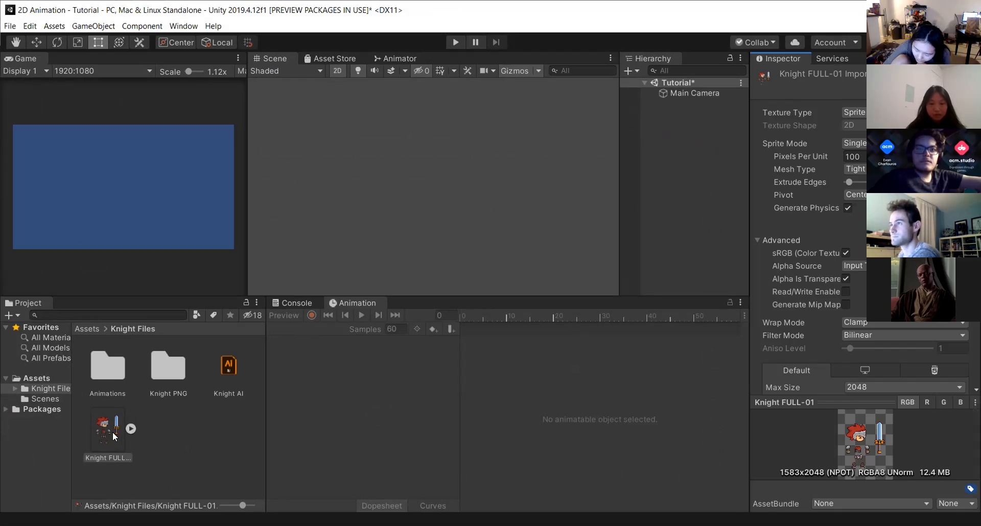
Select the Knight FULL-01 sprite in the project and reopen it in the Sprite Editor.
{"action": "left_click", "coordinate": [112, 431]}
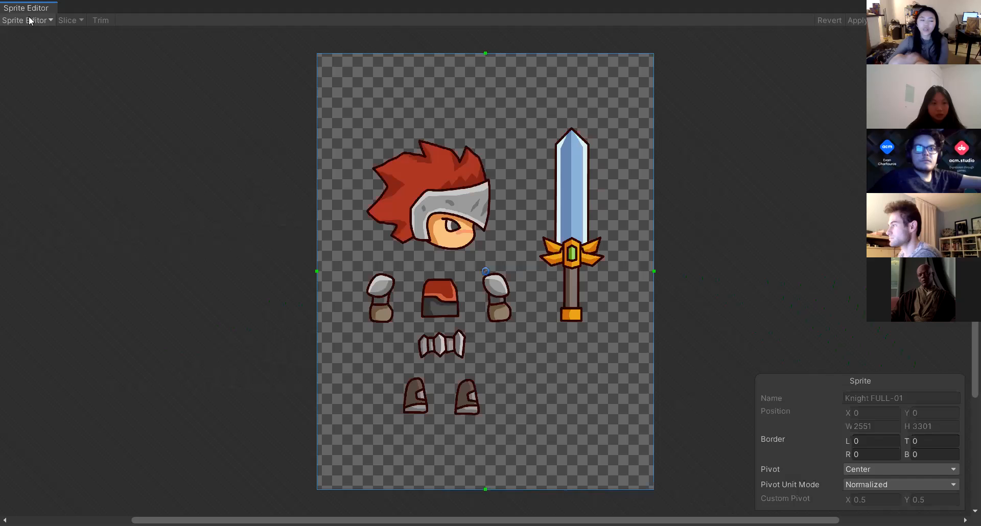
{"action": "left_click", "coordinate": [30, 20]}
{"action": "left_click", "coordinate": [51, 69]}
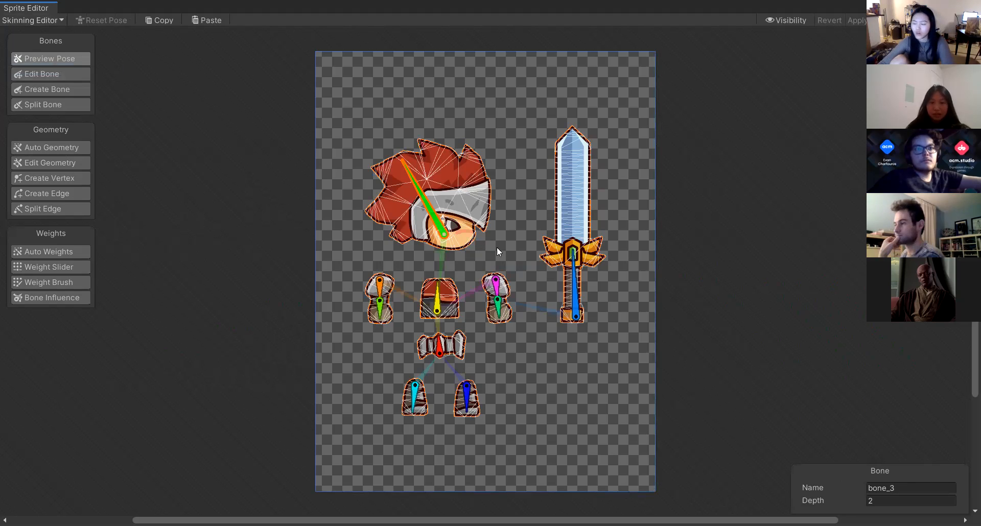
Select several of the knight's bones in Preview Pose to inspect them.
{"action": "left_click", "coordinate": [574, 291]}
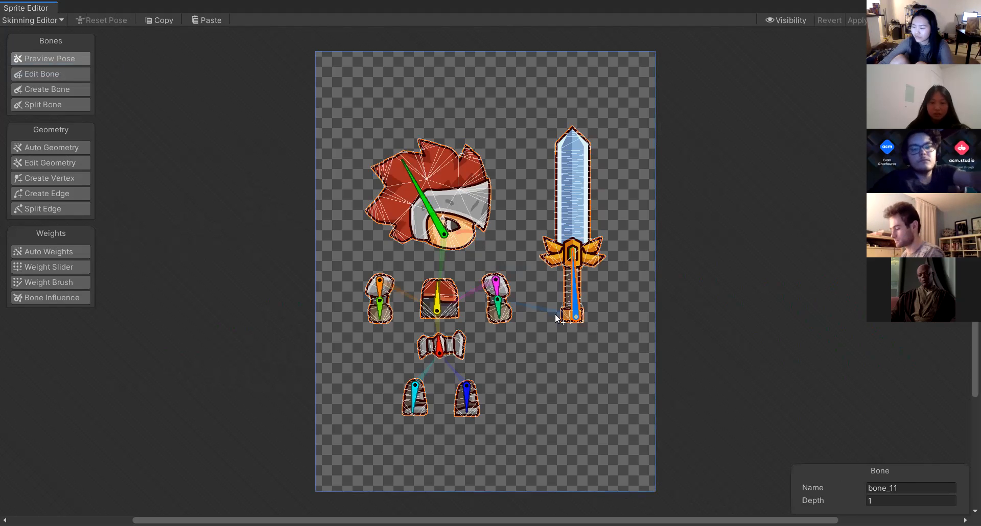
{"action": "left_click", "coordinate": [496, 304]}
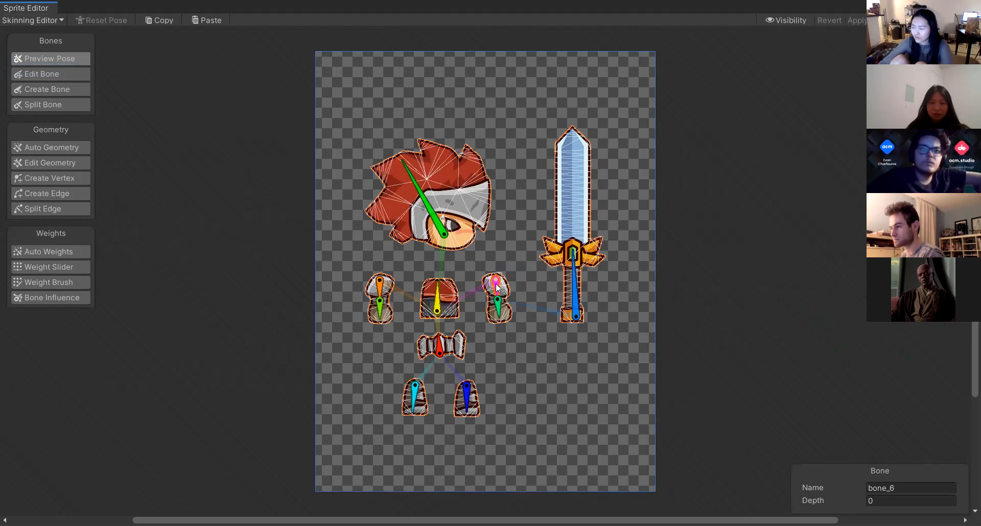
{"action": "left_click", "coordinate": [495, 284]}
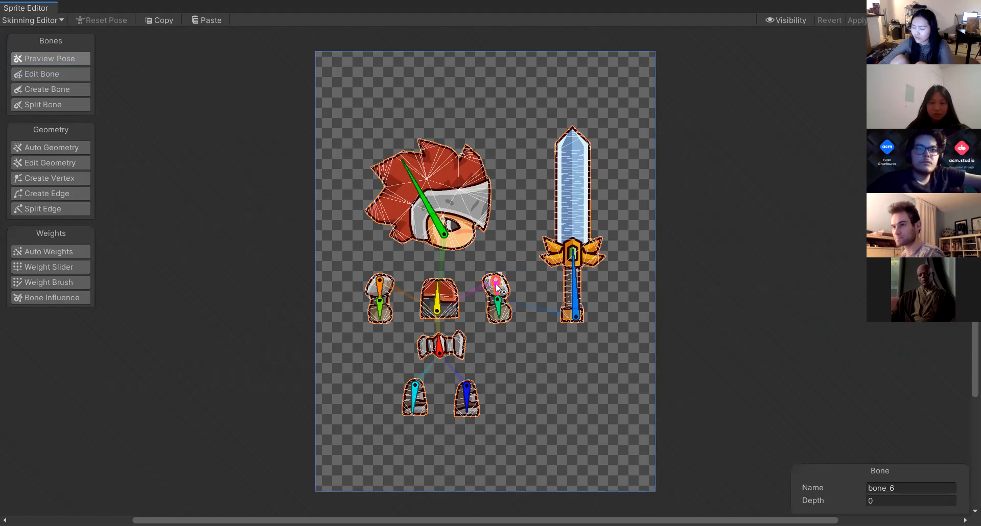
Delete every existing bone on the knight sprite with the Edit Bone tool.
{"action": "left_click", "coordinate": [34, 72]}
{"action": "left_click", "coordinate": [437, 231]}
{"action": "key", "text": "Delete"}
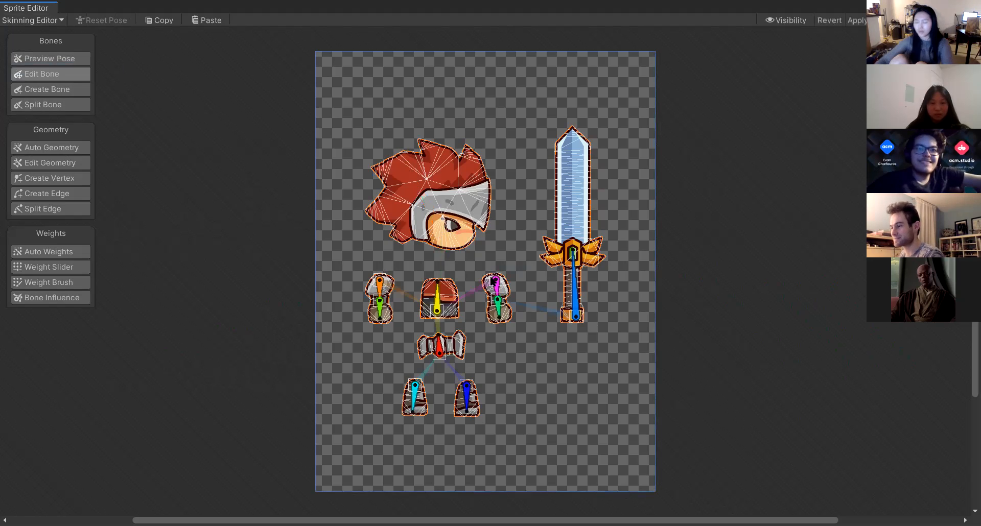
{"action": "left_click", "coordinate": [496, 287]}
{"action": "key", "text": "Delete"}
{"action": "left_click", "coordinate": [498, 304]}
{"action": "key", "text": "Delete"}
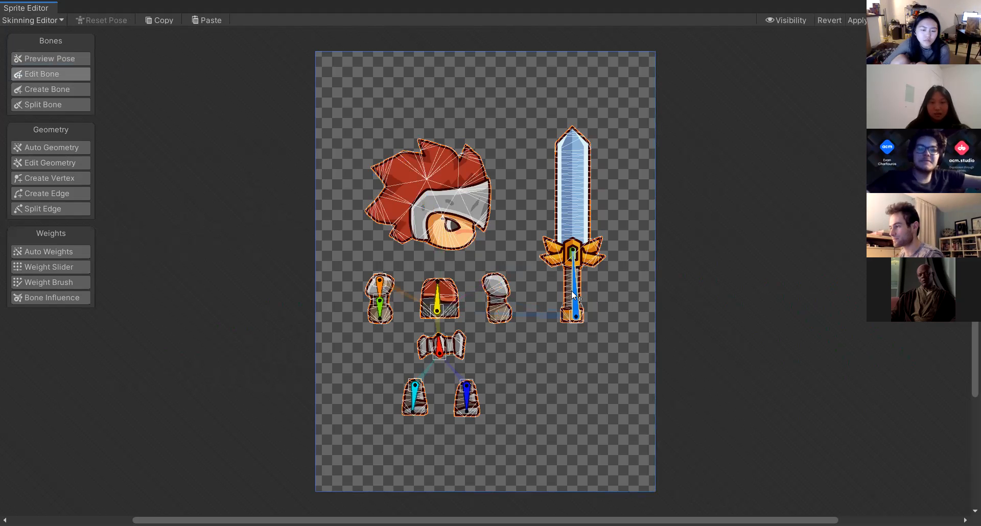
{"action": "left_click", "coordinate": [500, 310]}
{"action": "key", "text": "Delete"}
{"action": "left_click", "coordinate": [438, 301]}
{"action": "key", "text": "Delete"}
{"action": "left_click", "coordinate": [379, 292]}
{"action": "key", "text": "Delete"}
{"action": "left_click", "coordinate": [381, 306]}
{"action": "key", "text": "Delete"}
{"action": "left_click", "coordinate": [439, 345]}
{"action": "key", "text": "Delete"}
{"action": "left_click", "coordinate": [470, 398]}
{"action": "key", "text": "Delete"}
{"action": "left_click", "coordinate": [415, 394]}
{"action": "key", "text": "Delete"}
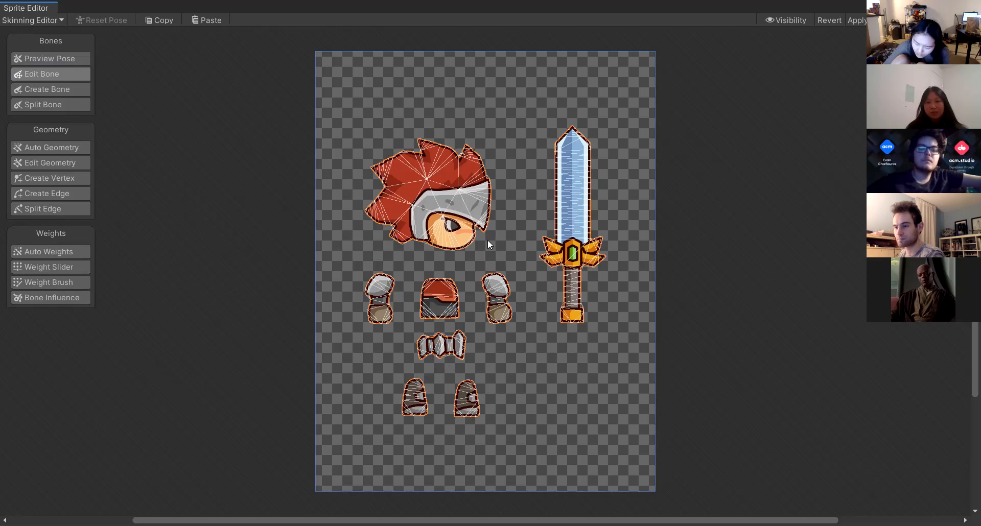
Select all geometry vertices of the sprite pieces with Edit Geometry and delete them.
{"action": "left_click", "coordinate": [49, 161]}
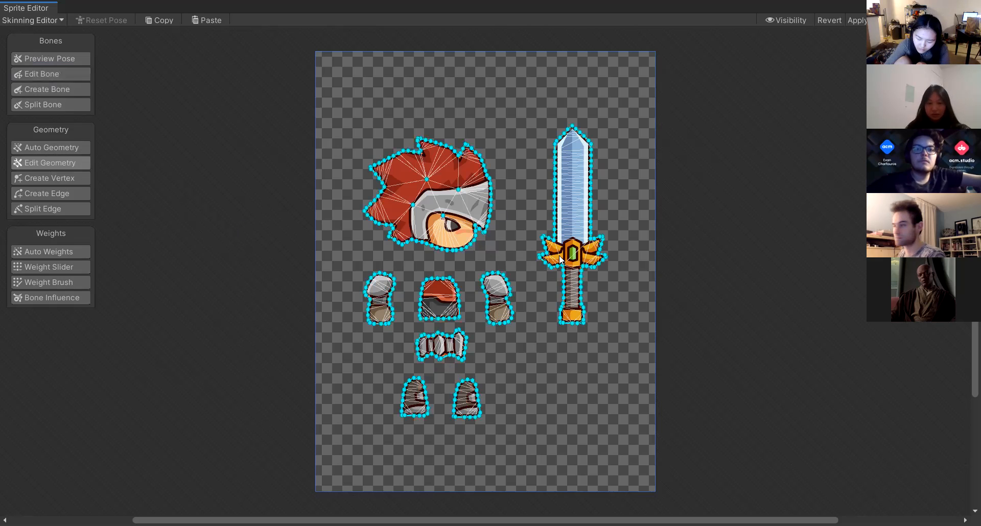
{"action": "left_click_drag", "start_coordinate": [369, 108], "coordinate": [616, 451]}
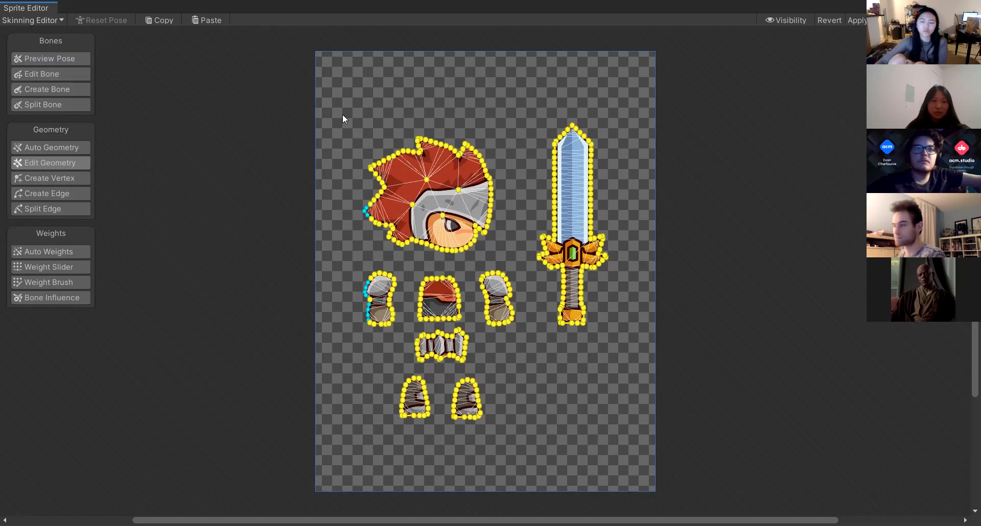
{"action": "left_click_drag", "start_coordinate": [328, 111], "coordinate": [629, 463]}
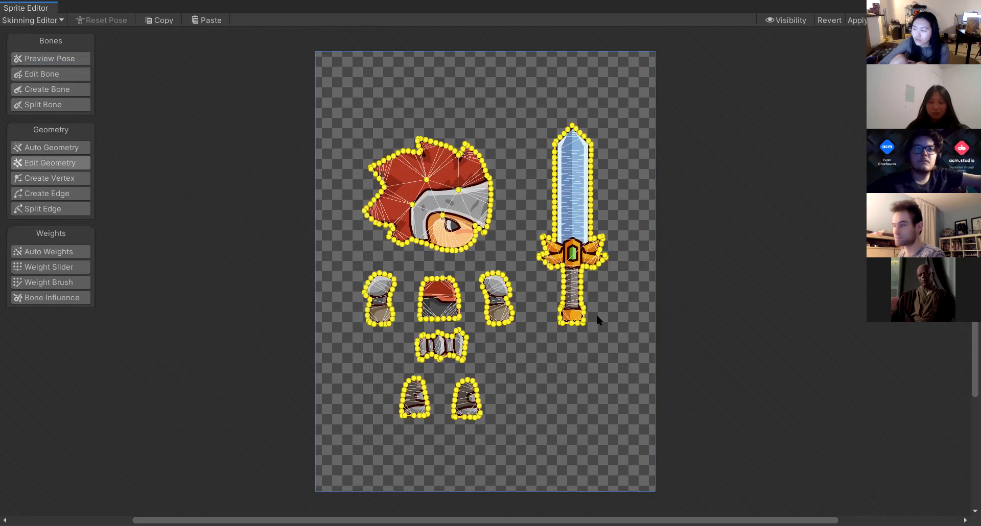
{"action": "key", "text": "Delete"}
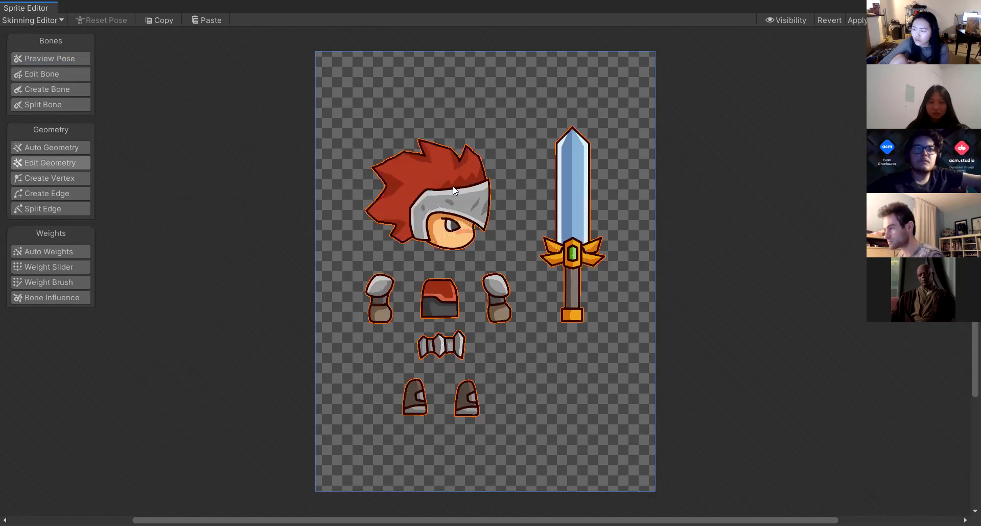
Try to create a short hip bone in the belt piece with Create Bone.
{"action": "left_click", "coordinate": [39, 72]}
{"action": "left_click", "coordinate": [44, 88]}
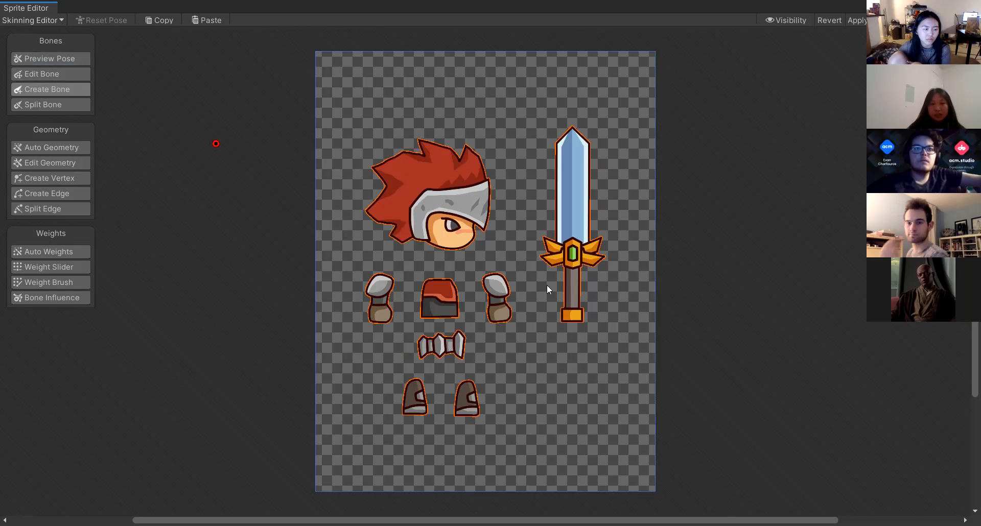
{"action": "left_click", "coordinate": [434, 353]}
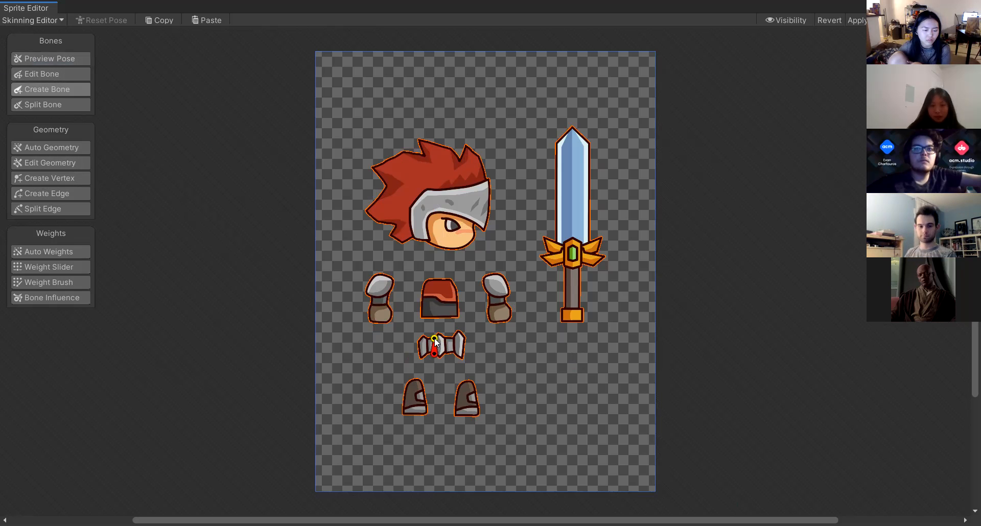
{"action": "left_click", "coordinate": [434, 339]}
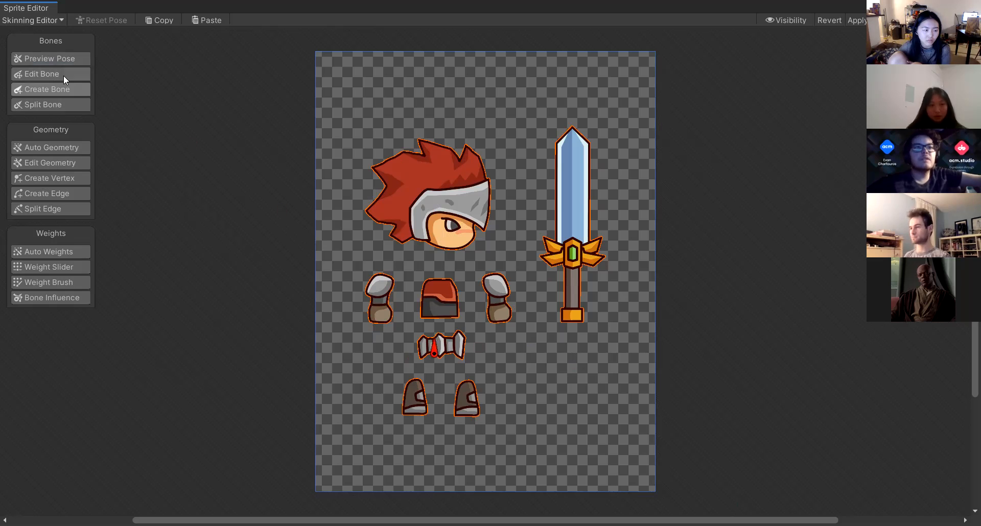
{"action": "left_click", "coordinate": [435, 350]}
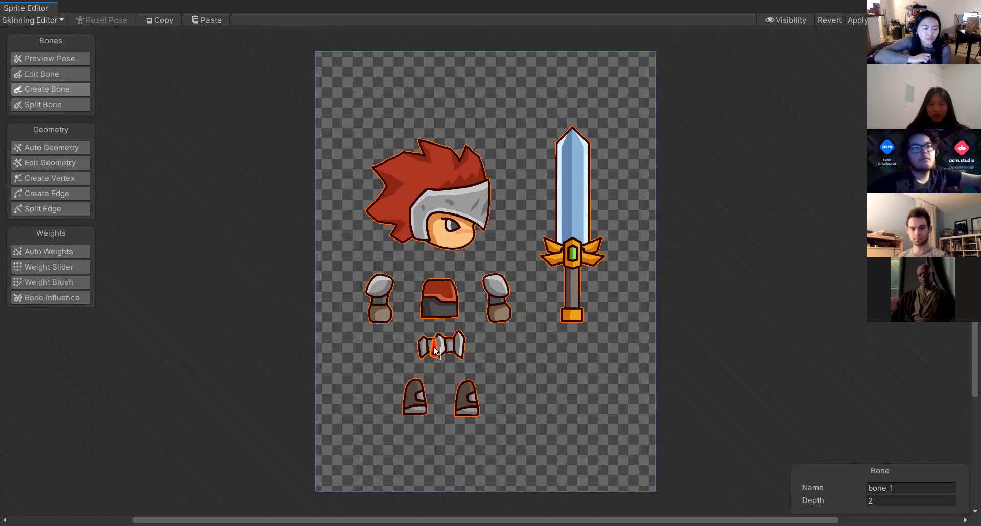
{"action": "left_click", "coordinate": [62, 75]}
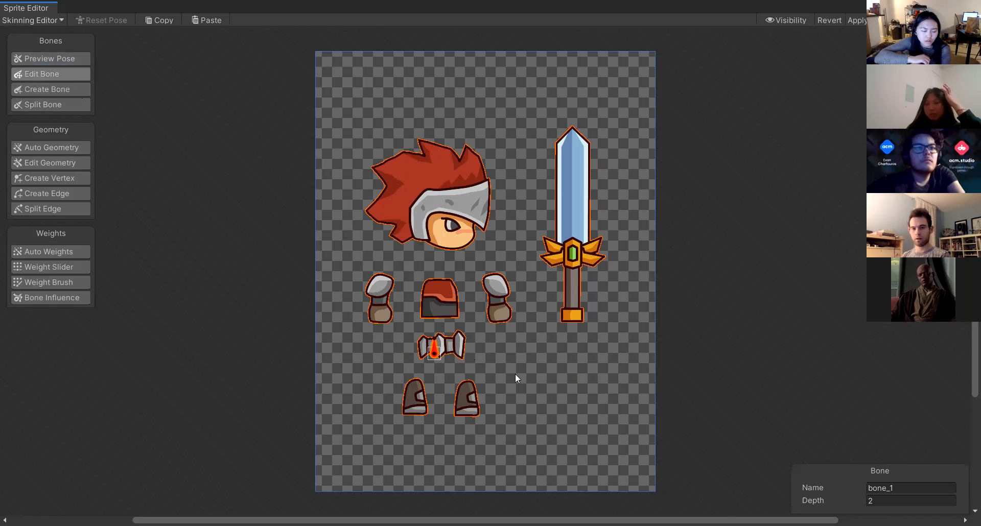
{"action": "left_click", "coordinate": [537, 361]}
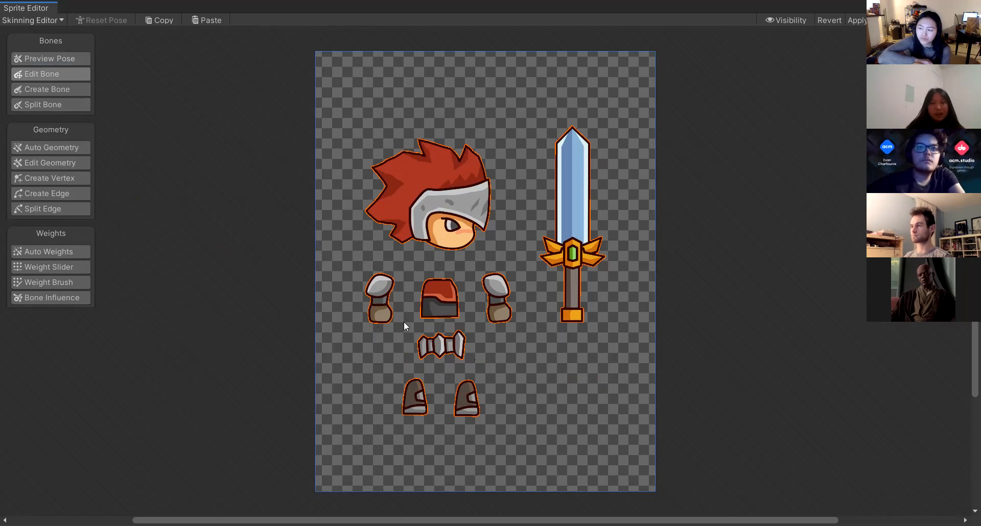
Create another hip bone in the belt piece and delete it again.
{"action": "left_click", "coordinate": [27, 166]}
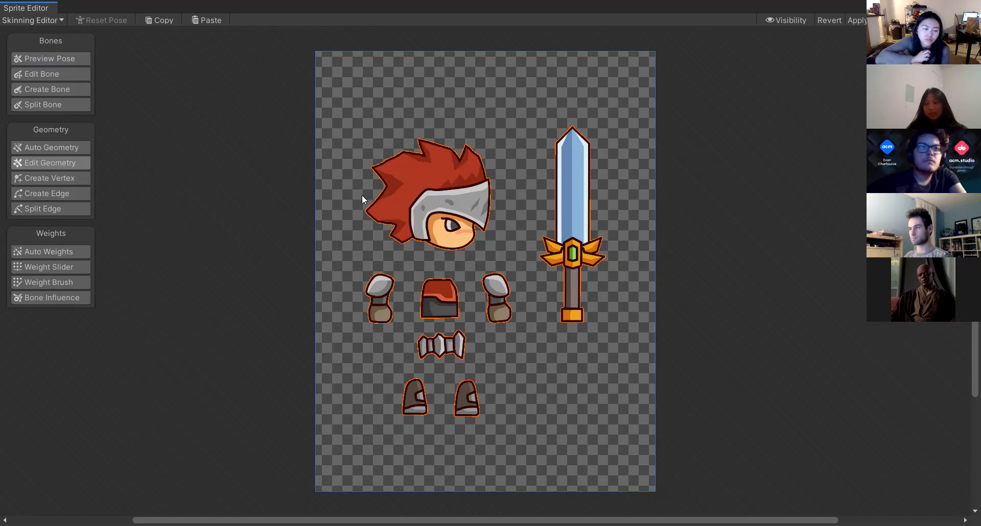
{"action": "left_click", "coordinate": [57, 74]}
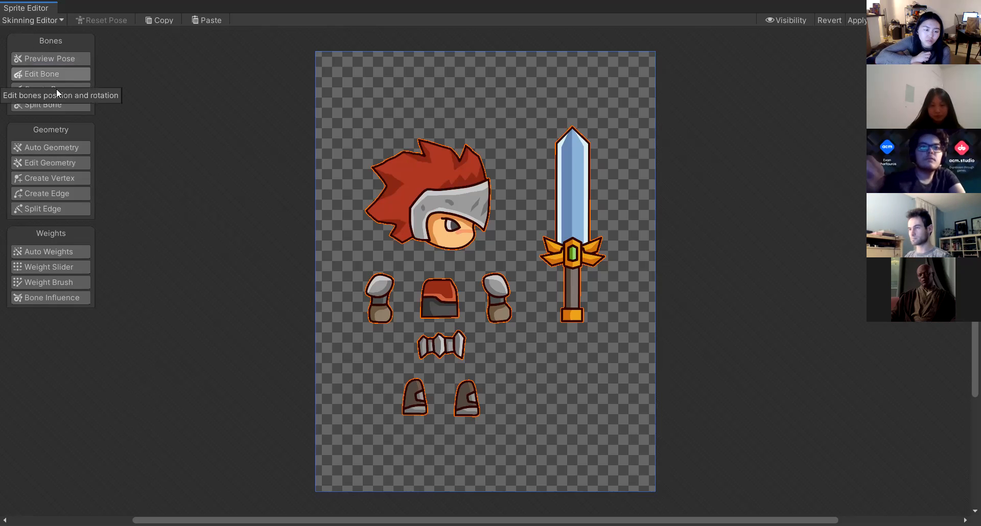
{"action": "left_click", "coordinate": [57, 90]}
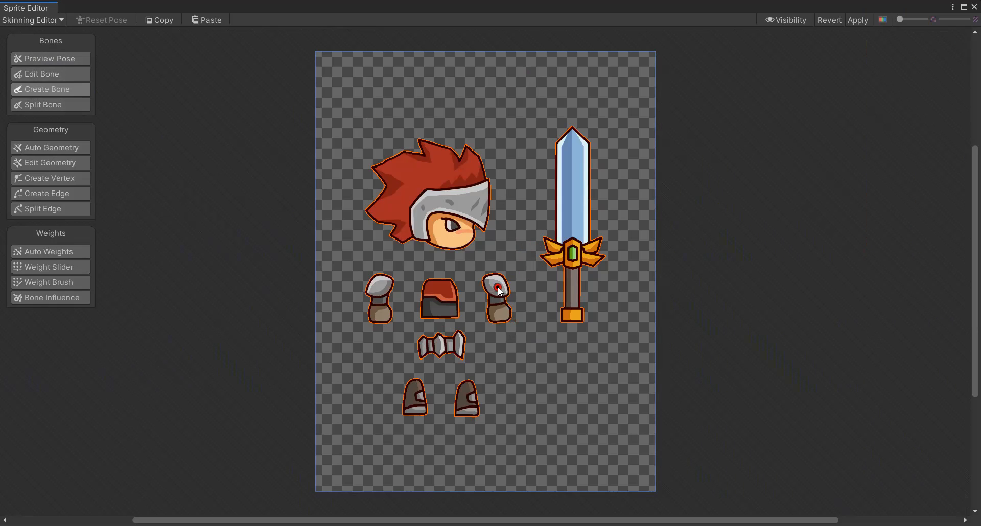
{"action": "left_click", "coordinate": [439, 338]}
{"action": "right_click", "coordinate": [444, 348]}
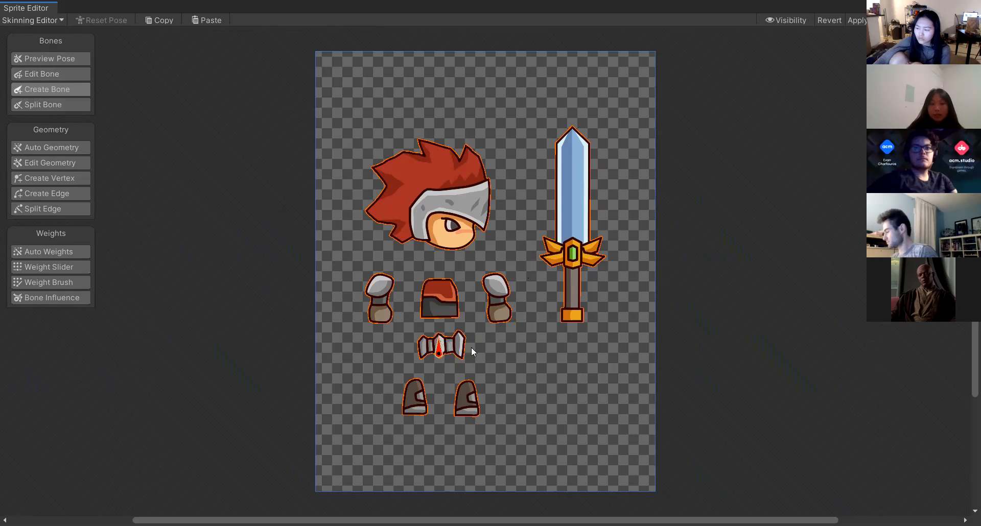
{"action": "left_click", "coordinate": [440, 352]}
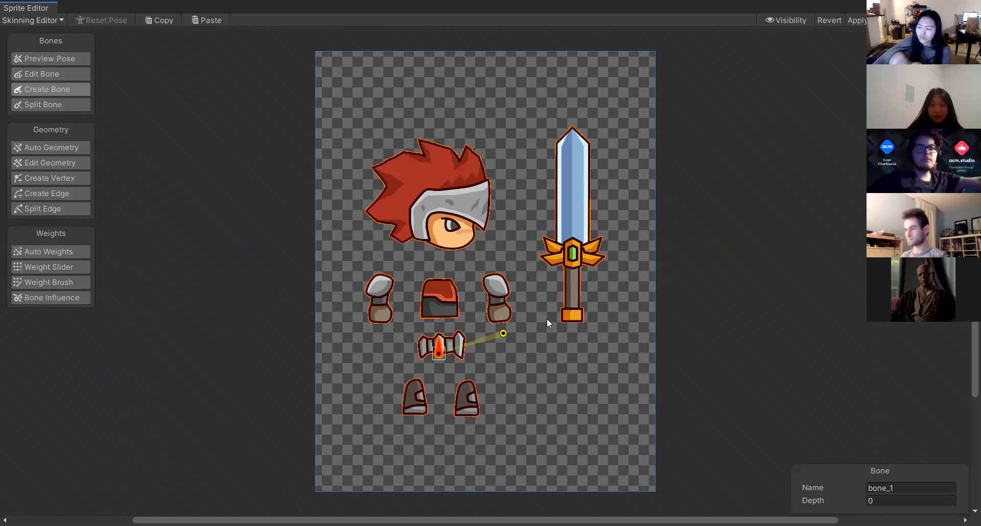
{"action": "key", "text": "Delete"}
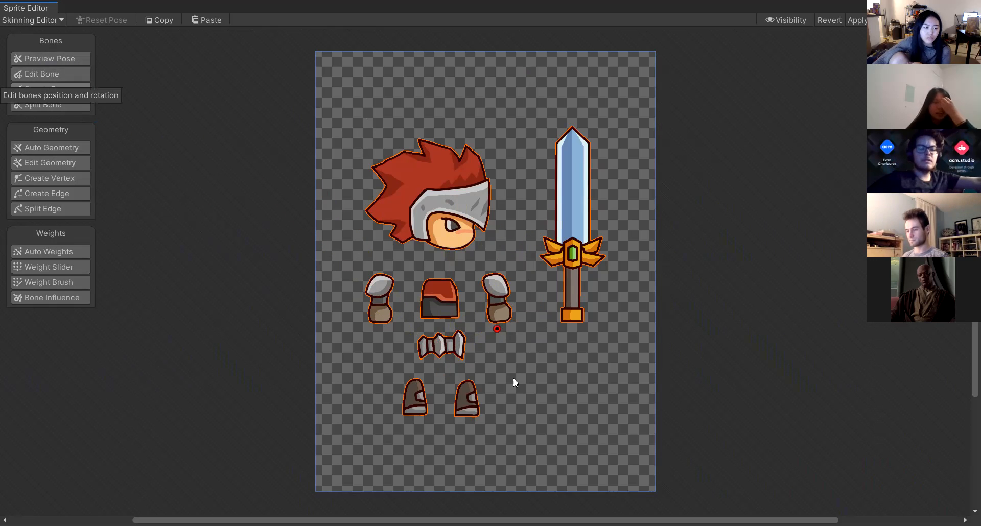
Create a hip bone in the belt piece and a chained torso bone extending up into the chest.
{"action": "left_click", "coordinate": [439, 354]}
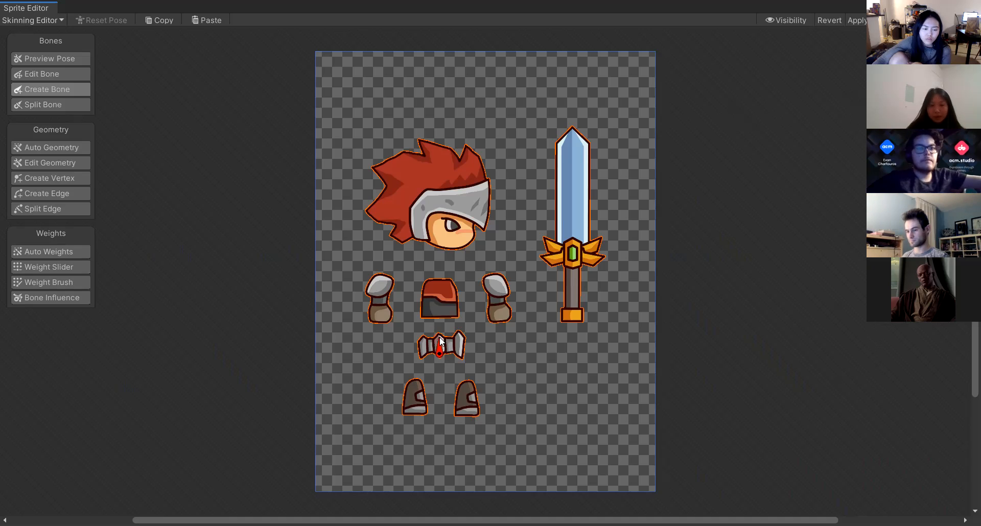
{"action": "left_click", "coordinate": [437, 288]}
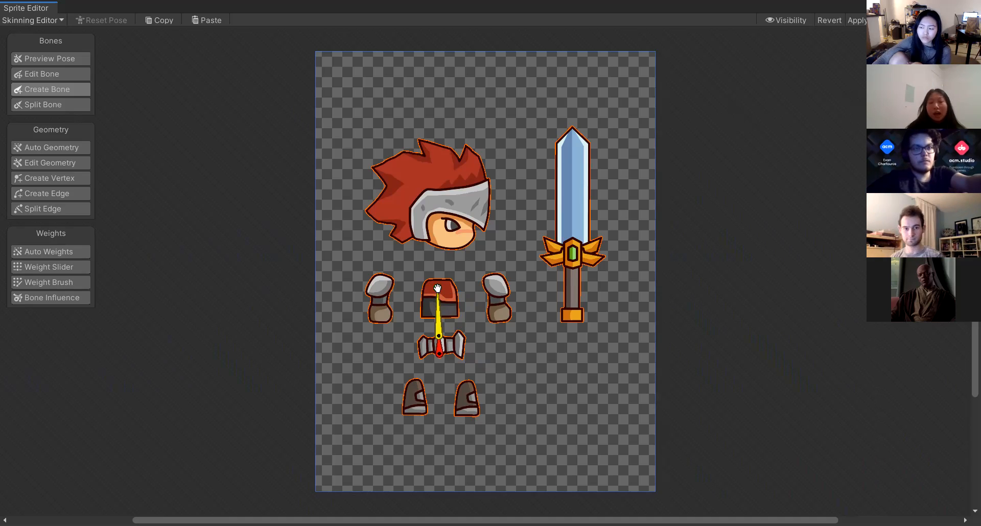
{"action": "left_click", "coordinate": [439, 321]}
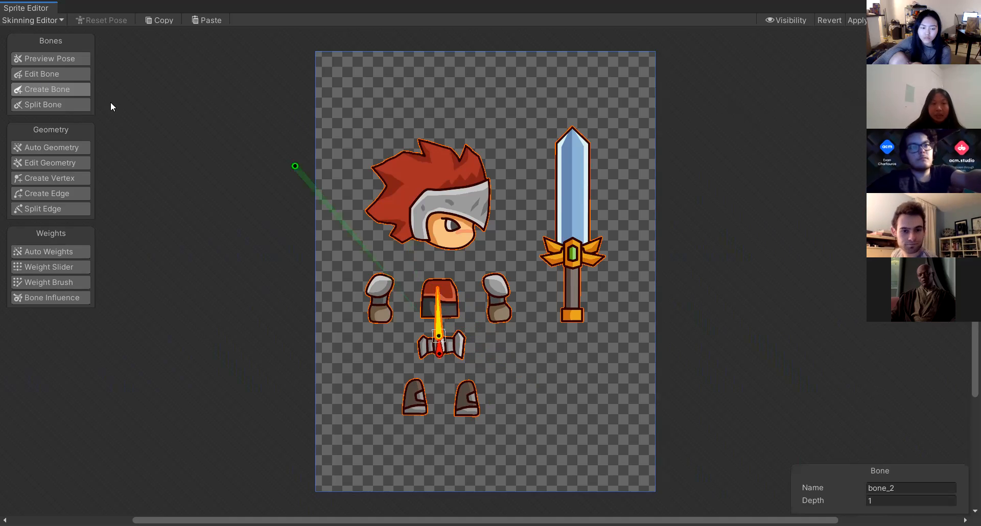
Rotate the torso bone in Preview Pose to test it.
{"action": "left_click", "coordinate": [45, 60]}
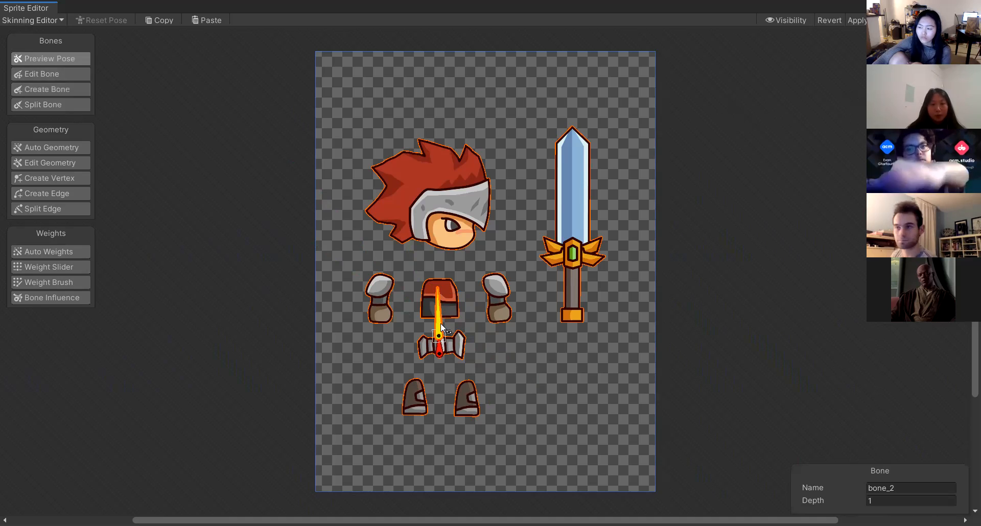
{"action": "mouse_move", "coordinate": [440, 323]}
{"action": "left_mouse_down"}
{"action": "mouse_move", "coordinate": [417, 340]}
{"action": "mouse_move", "coordinate": [455, 296]}
{"action": "mouse_move", "coordinate": [438, 305]}
{"action": "left_mouse_up"}
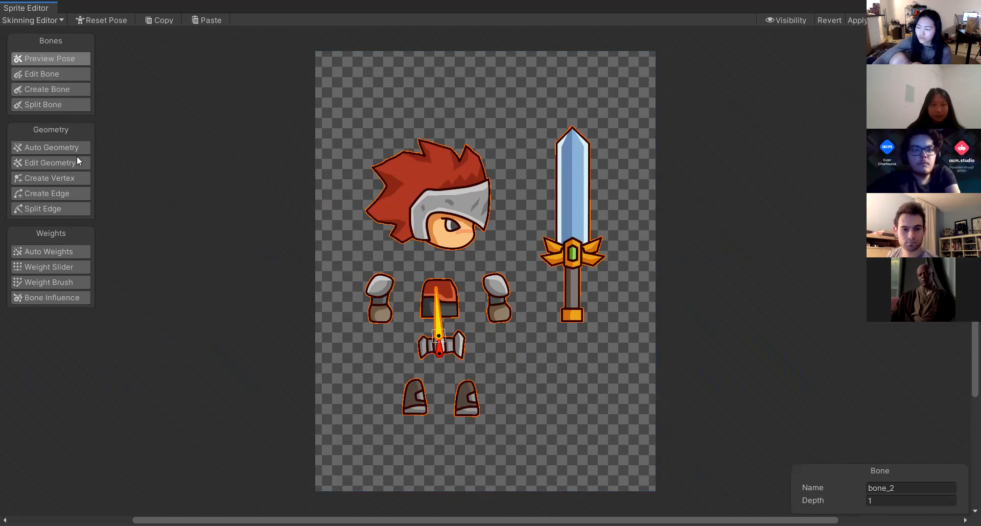
Auto-generate geometry with weights for the knight sprite.
{"action": "left_click", "coordinate": [48, 149]}
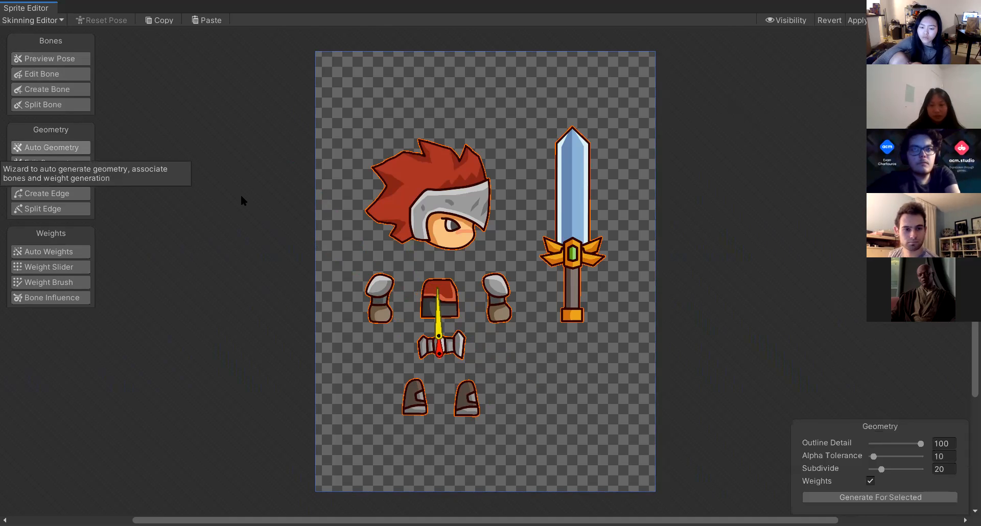
{"action": "left_click", "coordinate": [869, 498]}
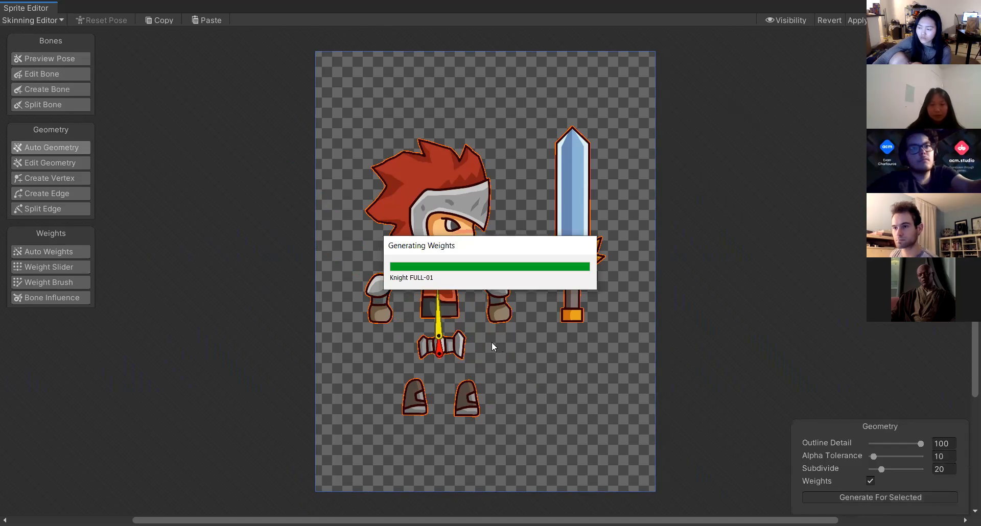
Drag the torso bone to test how the generated weights deform the sprite.
{"action": "mouse_move", "coordinate": [438, 302]}
{"action": "left_mouse_down"}
{"action": "mouse_move", "coordinate": [405, 325]}
{"action": "mouse_move", "coordinate": [520, 322]}
{"action": "mouse_move", "coordinate": [353, 260]}
{"action": "mouse_move", "coordinate": [514, 346]}
{"action": "mouse_move", "coordinate": [441, 296]}
{"action": "mouse_move", "coordinate": [421, 298]}
{"action": "mouse_move", "coordinate": [434, 298]}
{"action": "left_mouse_up"}
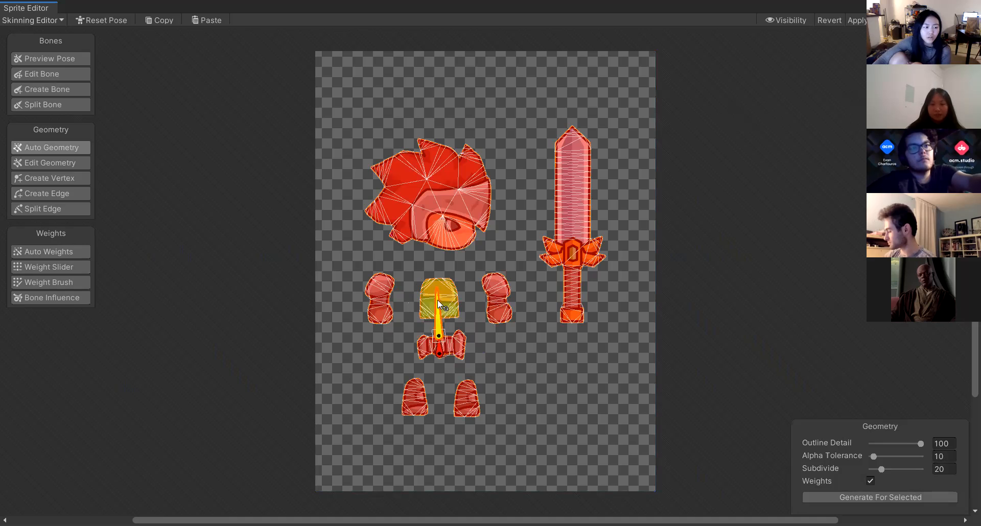
{"action": "mouse_move", "coordinate": [442, 308]}
{"action": "left_mouse_down"}
{"action": "mouse_move", "coordinate": [485, 364]}
{"action": "mouse_move", "coordinate": [432, 395]}
{"action": "mouse_move", "coordinate": [513, 346]}
{"action": "mouse_move", "coordinate": [496, 344]}
{"action": "mouse_move", "coordinate": [467, 307]}
{"action": "mouse_move", "coordinate": [444, 322]}
{"action": "mouse_move", "coordinate": [419, 308]}
{"action": "mouse_move", "coordinate": [437, 302]}
{"action": "left_mouse_up"}
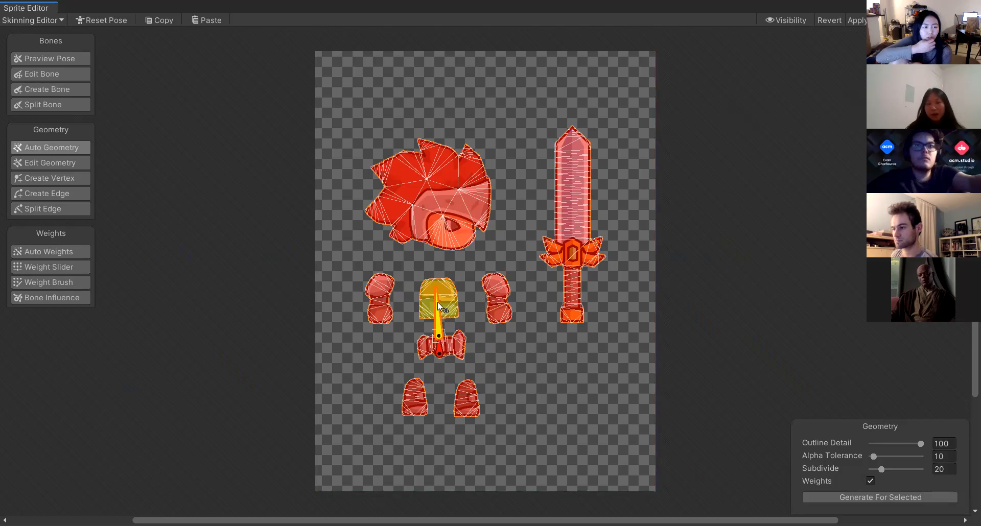
Select and delete all the generated geometry from every sprite part.
{"action": "left_click", "coordinate": [37, 163]}
{"action": "left_click_drag", "start_coordinate": [323, 96], "coordinate": [585, 445]}
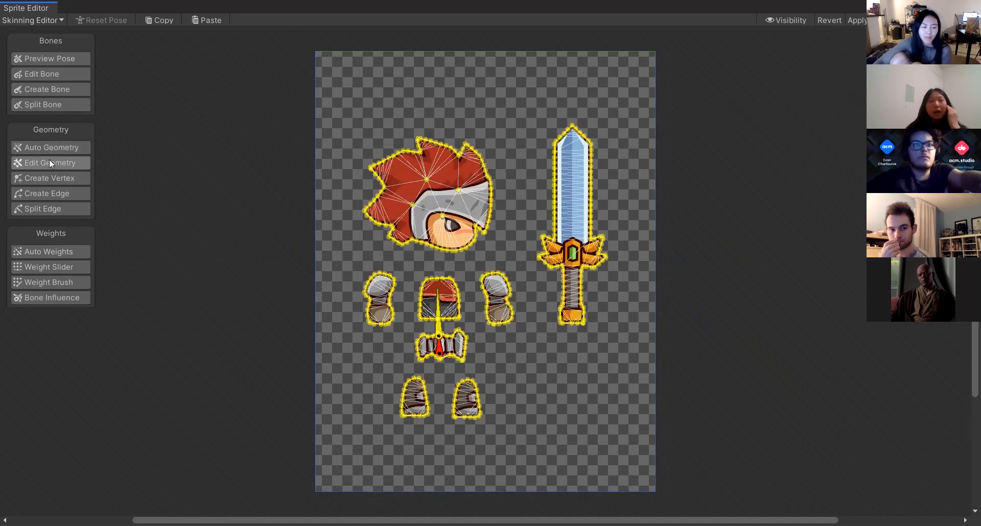
{"action": "key", "text": "Delete"}
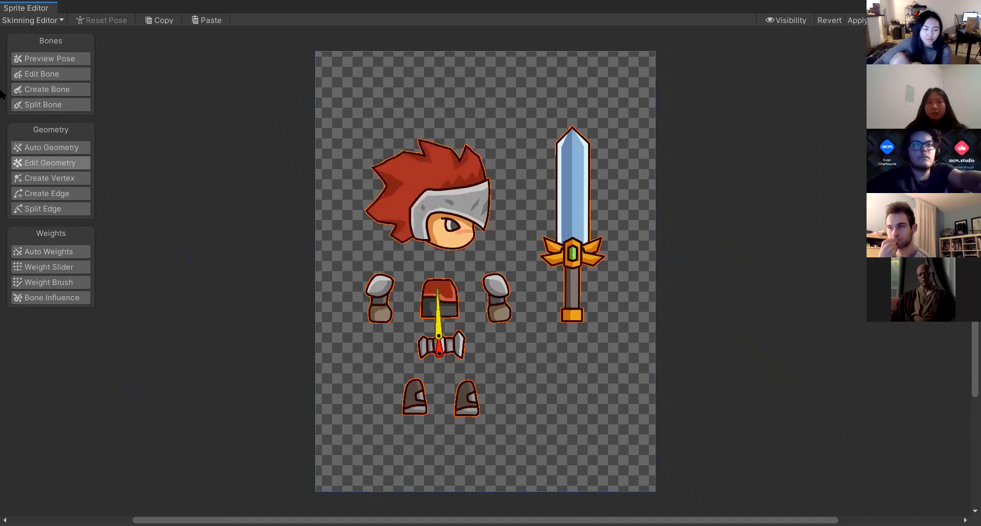
Select the torso bone and delete it.
{"action": "left_click", "coordinate": [46, 72]}
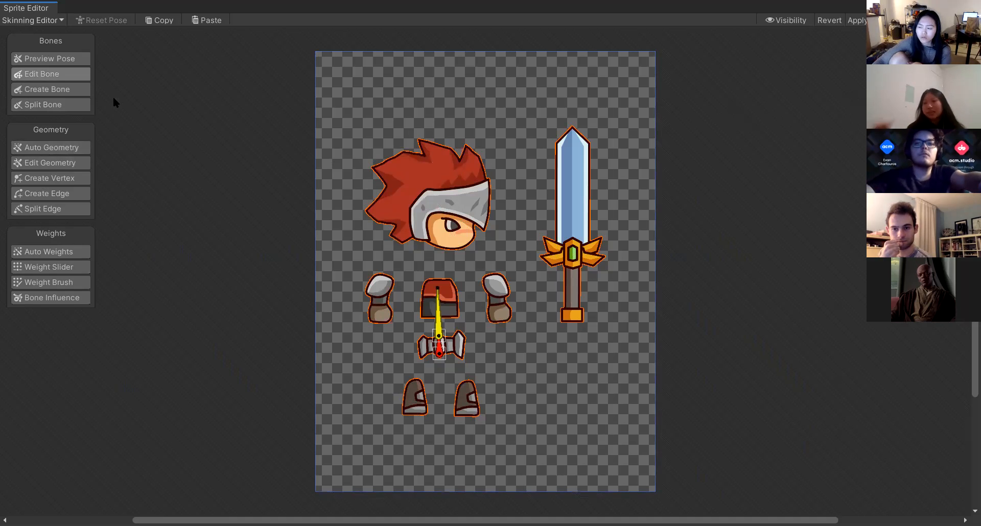
{"action": "left_click", "coordinate": [437, 328]}
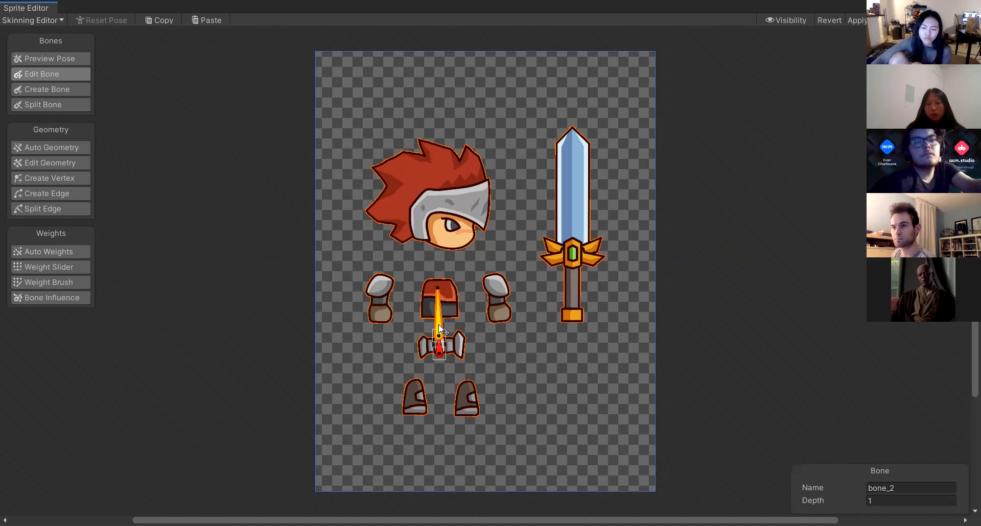
{"action": "key", "text": "Delete"}
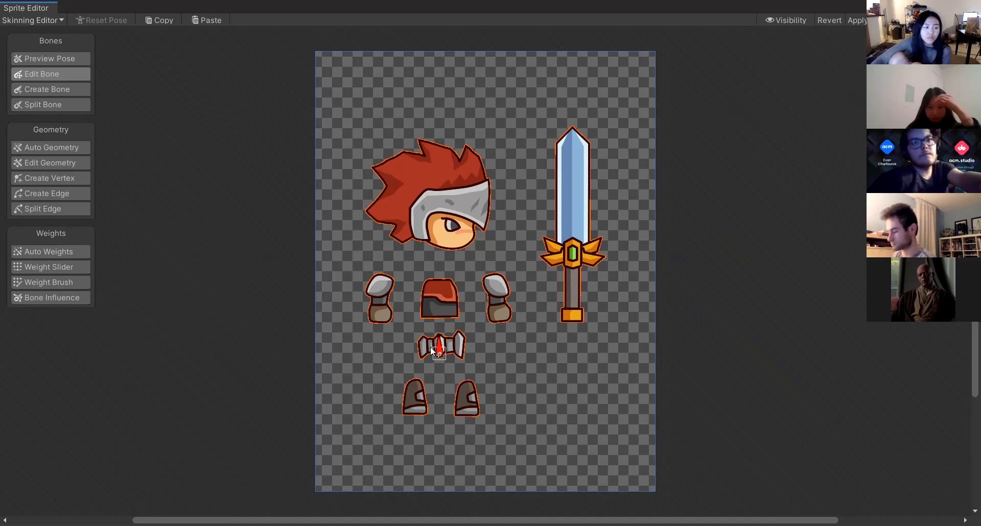
Create a new torso bone running vertically through the chest piece above the hip bone.
{"action": "left_click", "coordinate": [34, 84]}
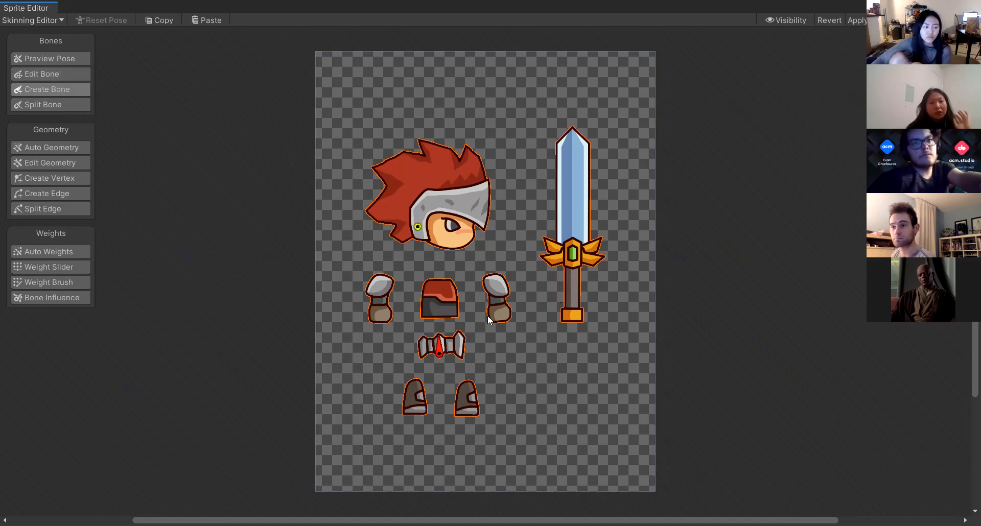
{"action": "left_click", "coordinate": [438, 335]}
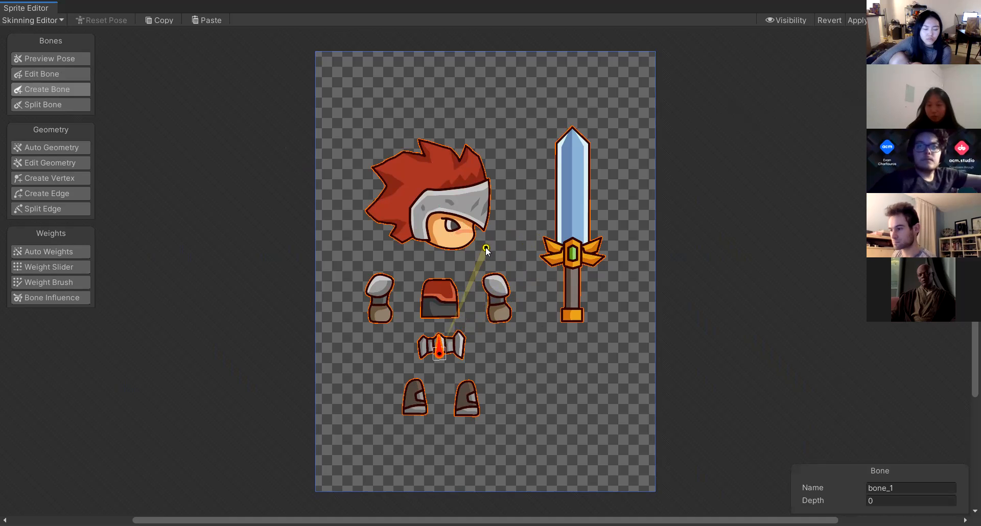
{"action": "right_click", "coordinate": [444, 330]}
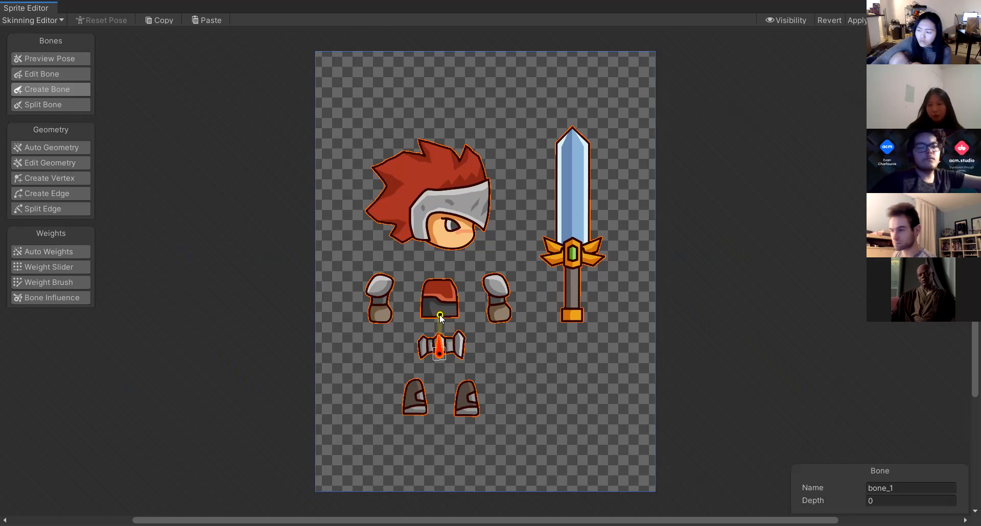
{"action": "left_click", "coordinate": [439, 314]}
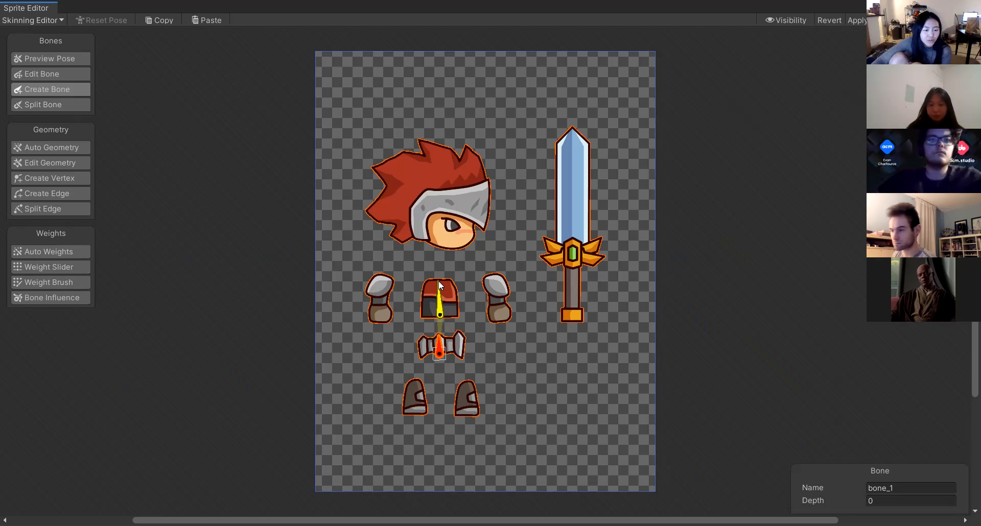
{"action": "left_click", "coordinate": [438, 282]}
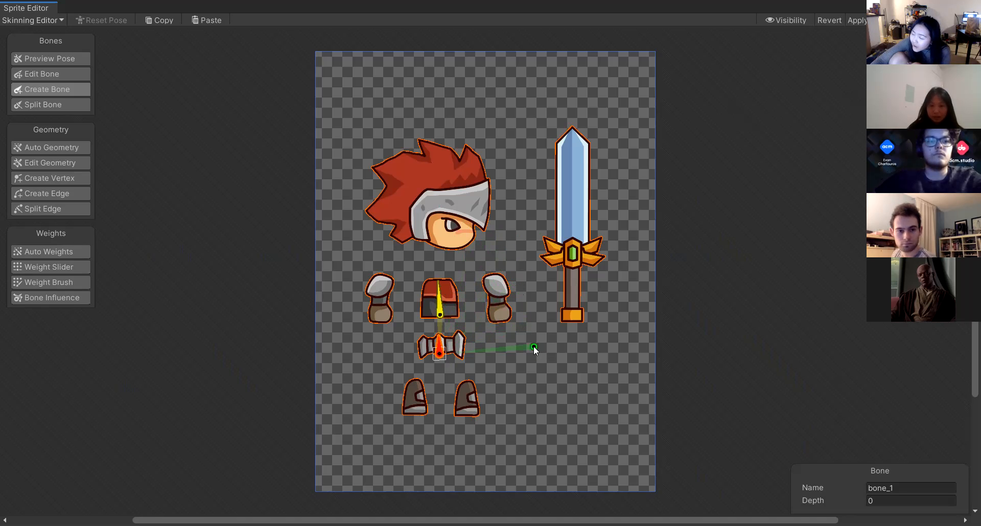
{"action": "scroll", "coordinate": [526, 343], "scroll_direction": "up", "scroll_amount": 3}
{"action": "scroll", "coordinate": [513, 333], "scroll_direction": "up", "scroll_amount": 5}
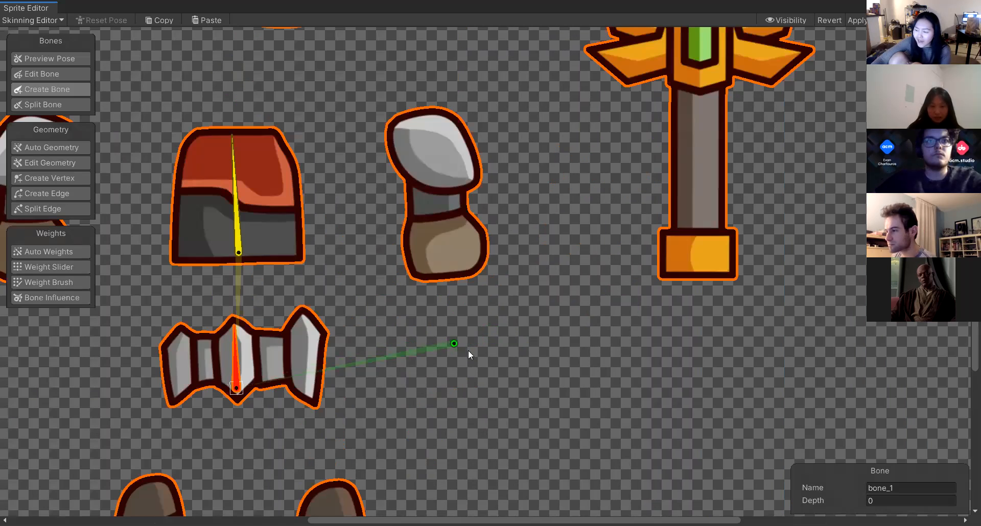
{"action": "scroll", "coordinate": [452, 347], "scroll_direction": "up", "scroll_amount": 2}
{"action": "scroll", "coordinate": [421, 356], "scroll_direction": "down", "scroll_amount": 8}
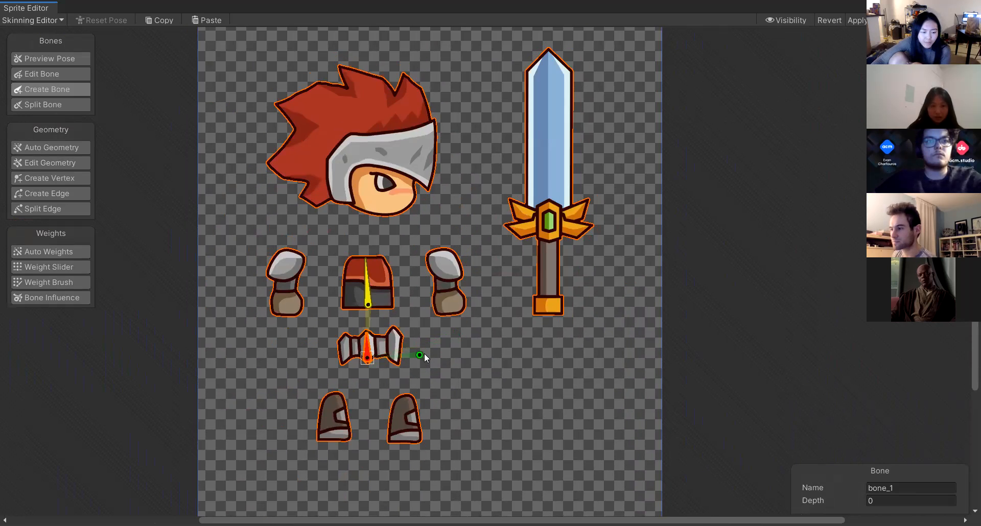
{"action": "scroll", "coordinate": [422, 359], "scroll_direction": "up", "scroll_amount": 1}
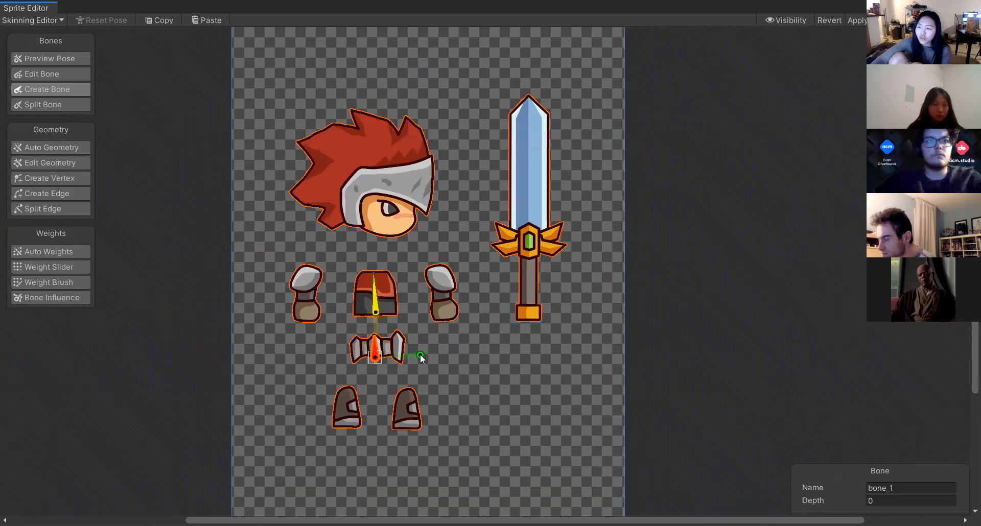
{"action": "right_click", "coordinate": [420, 355]}
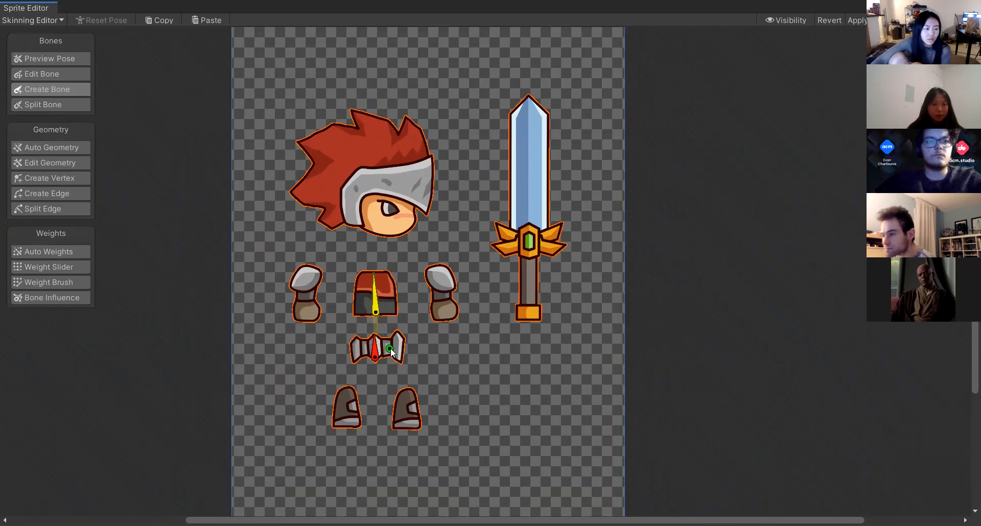
{"action": "left_click", "coordinate": [375, 348]}
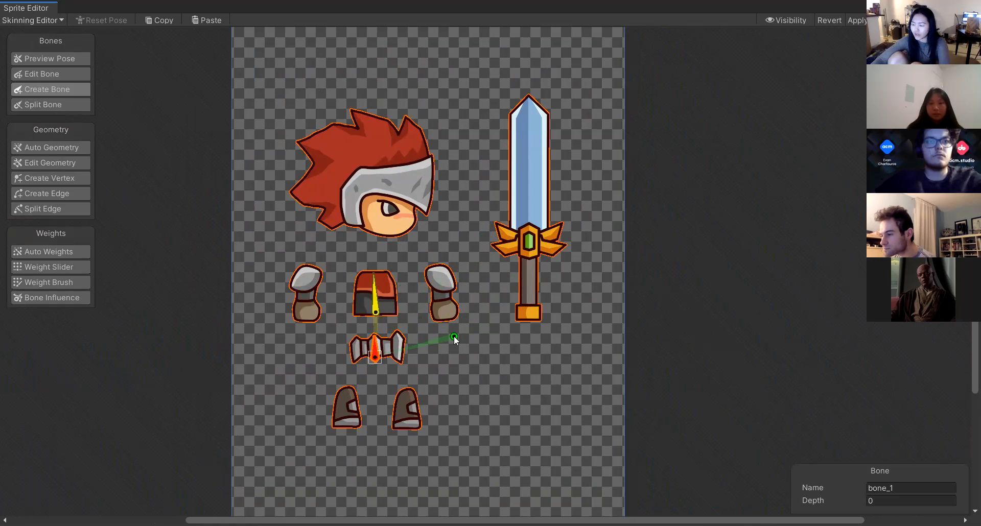
{"action": "right_click", "coordinate": [440, 336]}
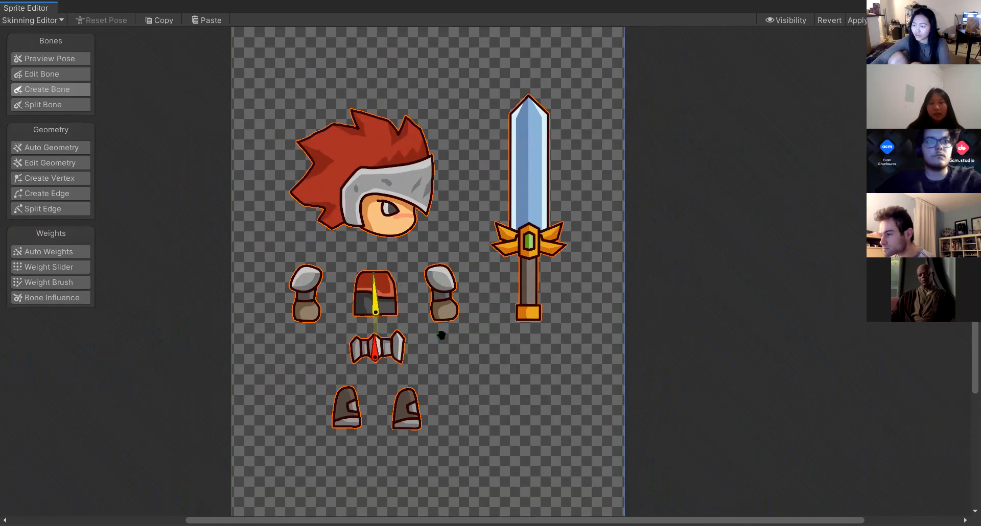
{"action": "scroll", "coordinate": [333, 324], "scroll_direction": "down", "scroll_amount": 1}
{"action": "scroll", "coordinate": [361, 329], "scroll_direction": "up", "scroll_amount": 10}
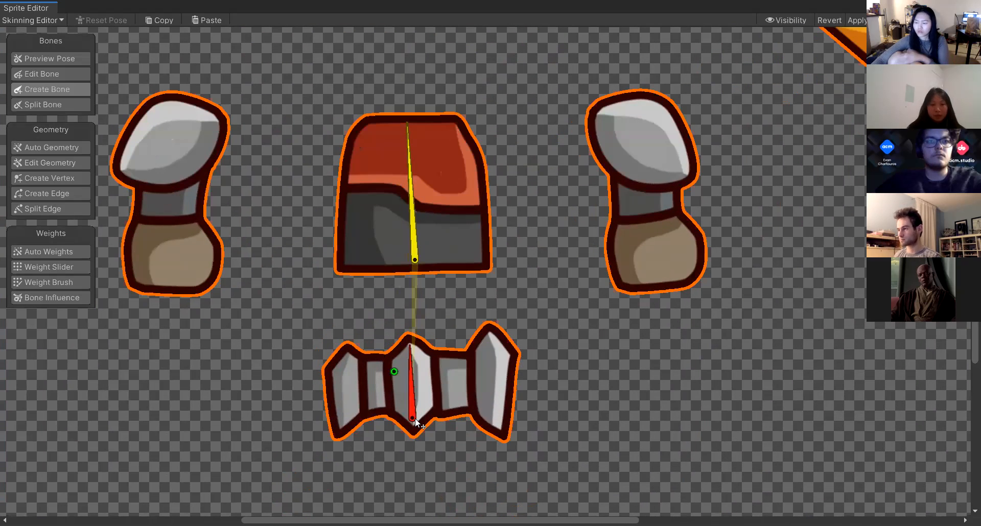
{"action": "left_click", "coordinate": [412, 419]}
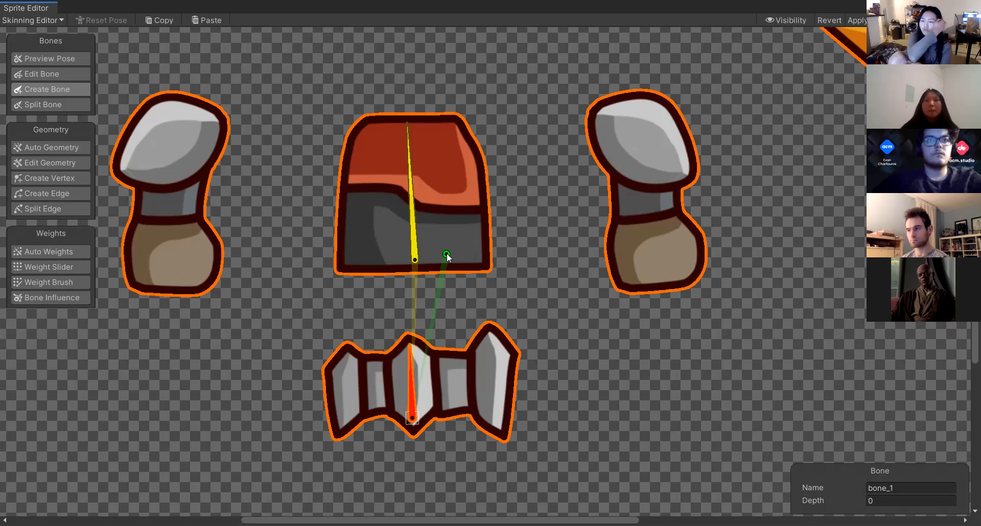
{"action": "left_click", "coordinate": [416, 257]}
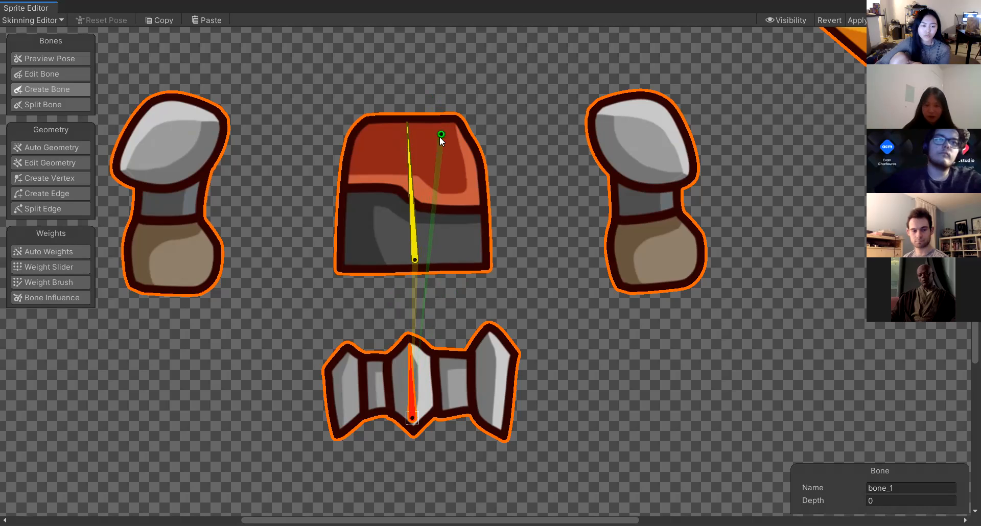
{"action": "scroll", "coordinate": [438, 139], "scroll_direction": "down", "scroll_amount": 3}
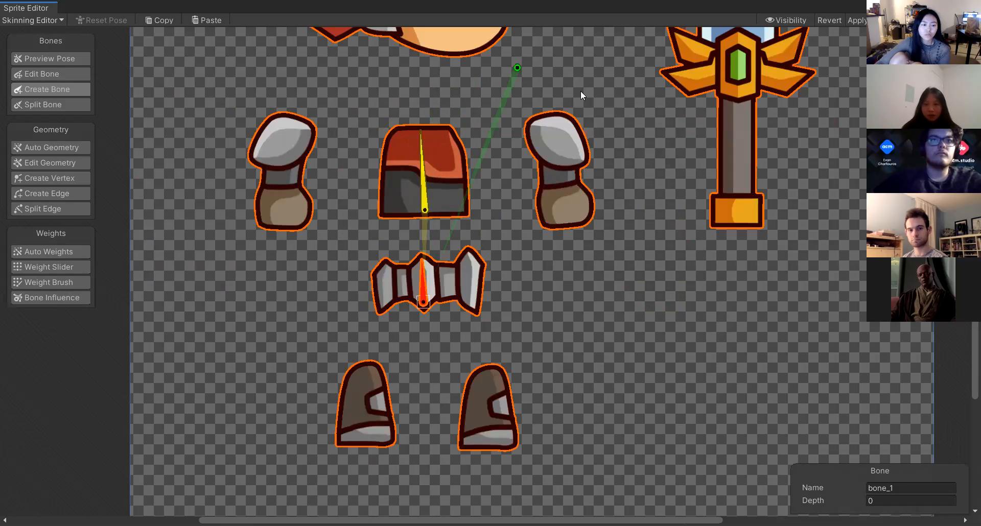
{"action": "middle_click_drag", "start_coordinate": [580, 91], "coordinate": [580, 190]}
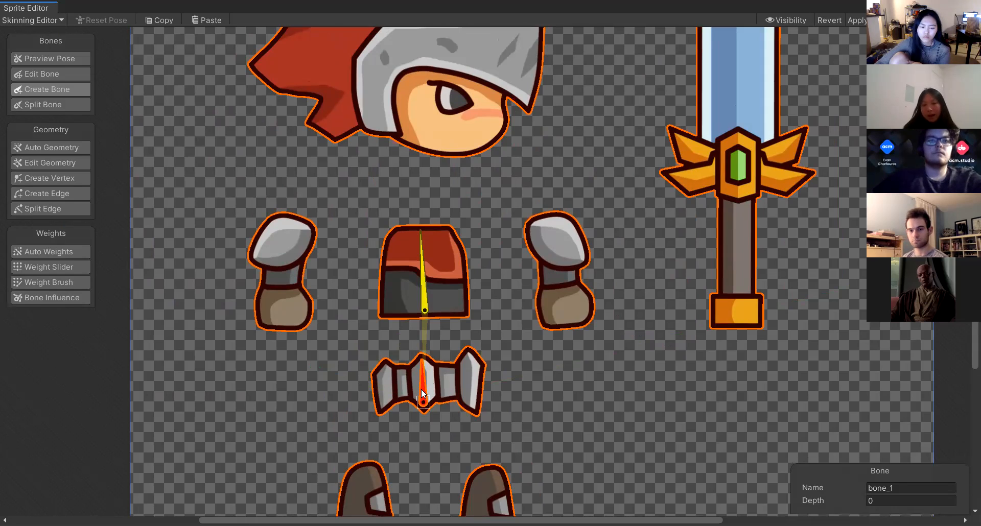
{"action": "left_click", "coordinate": [423, 293]}
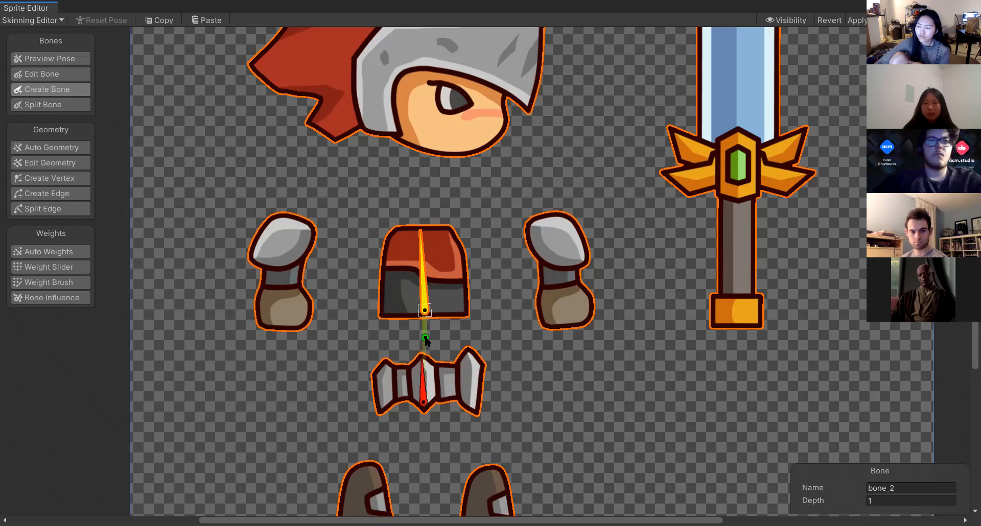
{"action": "scroll", "coordinate": [437, 333], "scroll_direction": "up", "scroll_amount": 5}
{"action": "scroll", "coordinate": [404, 346], "scroll_direction": "up", "scroll_amount": 2}
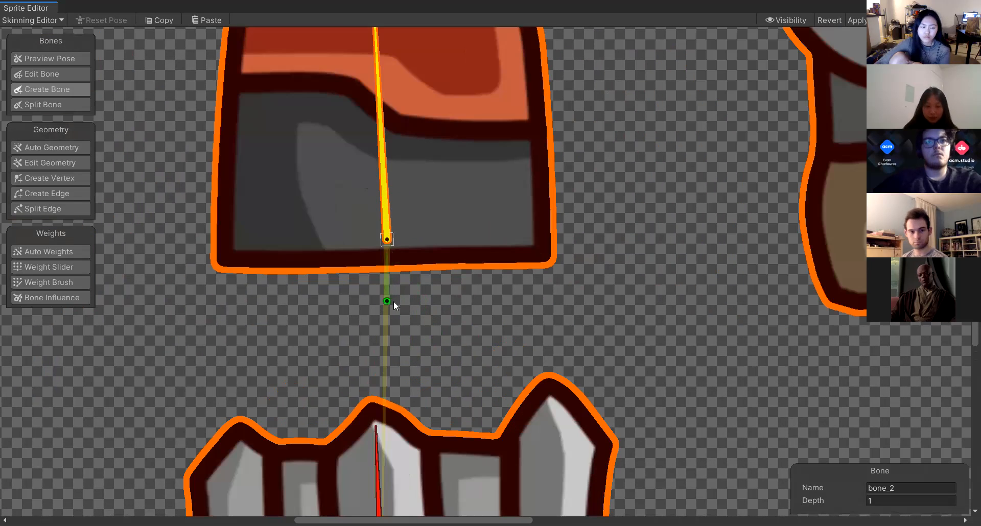
{"action": "scroll", "coordinate": [364, 455], "scroll_direction": "down", "scroll_amount": 2}
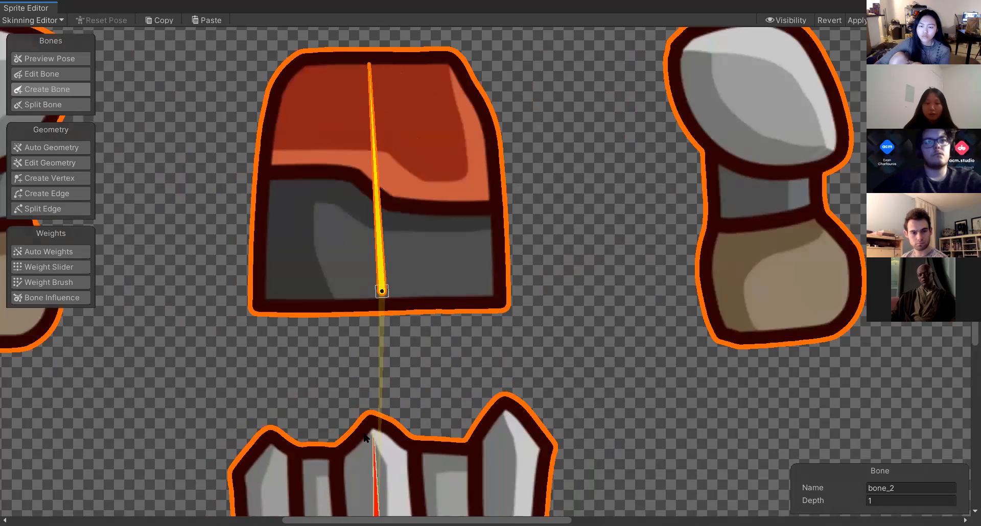
{"action": "middle_click_drag", "start_coordinate": [334, 375], "coordinate": [357, 237]}
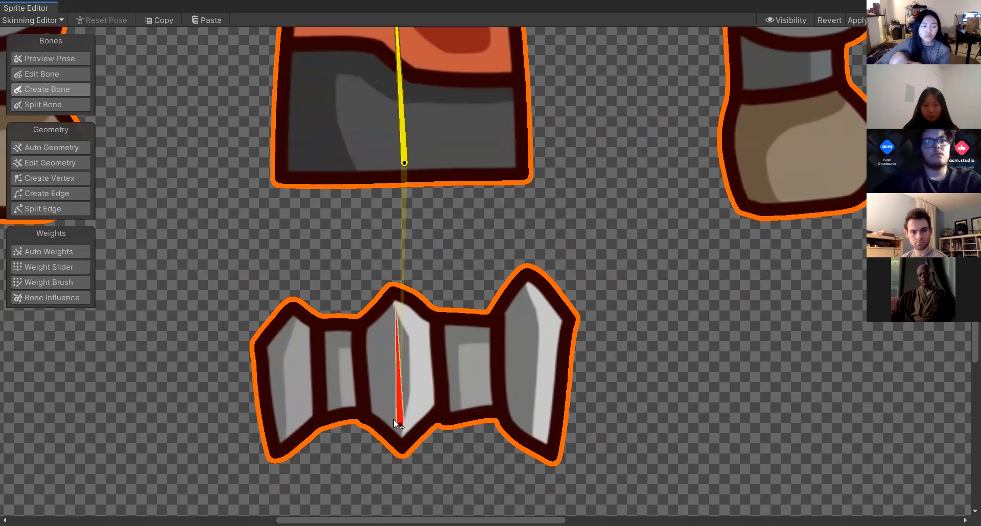
{"action": "scroll", "coordinate": [436, 230], "scroll_direction": "down", "scroll_amount": 3}
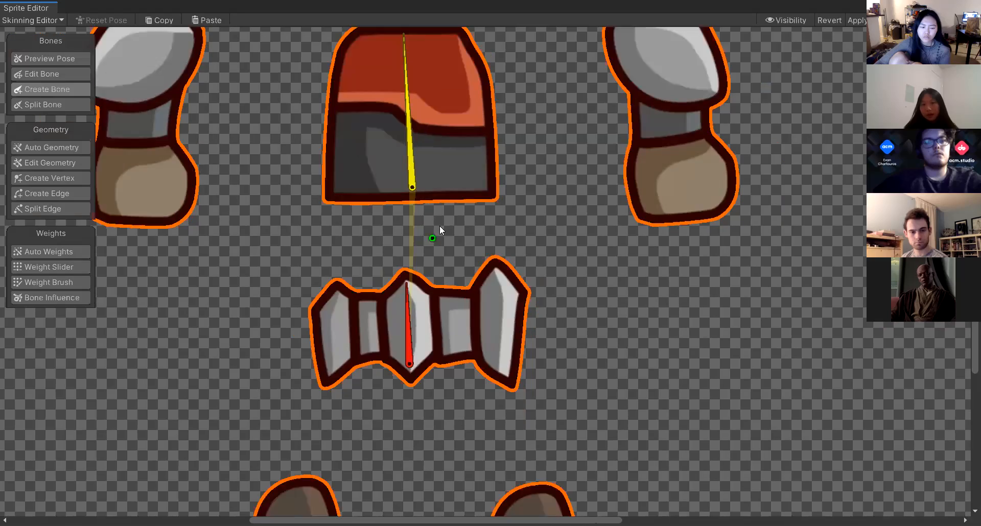
{"action": "scroll", "coordinate": [476, 201], "scroll_direction": "down", "scroll_amount": 3}
{"action": "scroll", "coordinate": [467, 198], "scroll_direction": "up", "scroll_amount": 4}
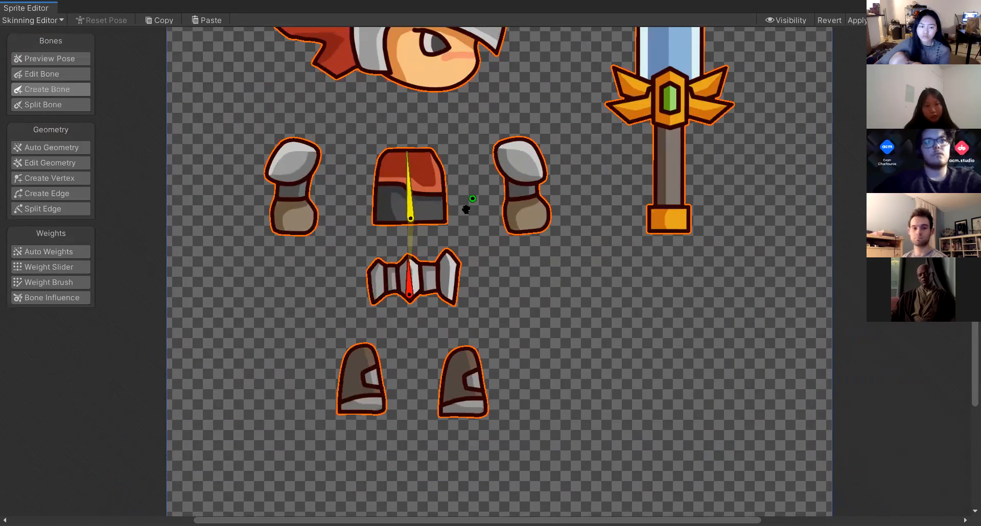
{"action": "middle_click_drag", "start_coordinate": [462, 300], "coordinate": [438, 301]}
{"action": "scroll", "coordinate": [497, 245], "scroll_direction": "down", "scroll_amount": 3}
{"action": "scroll", "coordinate": [500, 242], "scroll_direction": "up", "scroll_amount": 1}
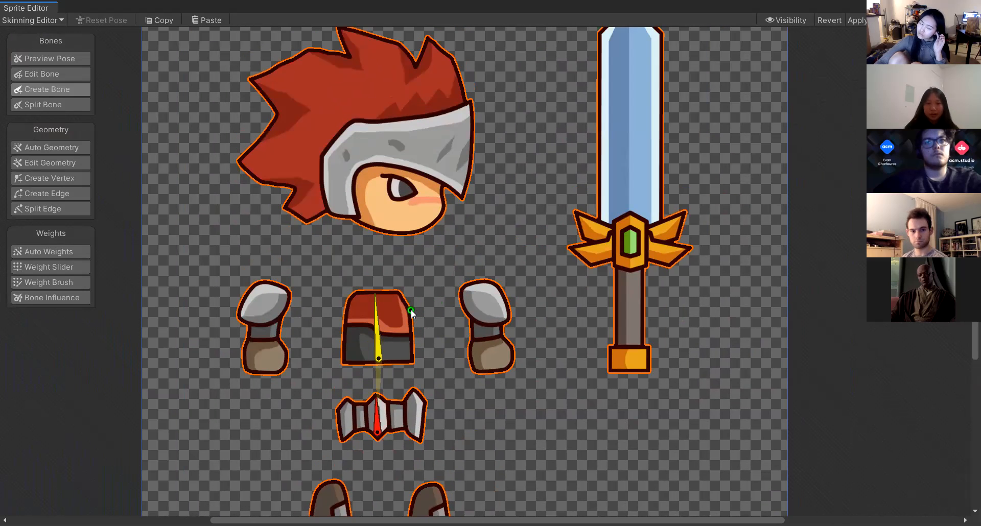
{"action": "scroll", "coordinate": [411, 313], "scroll_direction": "down", "scroll_amount": 1}
{"action": "scroll", "coordinate": [411, 312], "scroll_direction": "down", "scroll_amount": 1}
Create a head bone as a child of the torso bone, extending from the neck up through the head.
{"action": "left_click", "coordinate": [385, 327]}
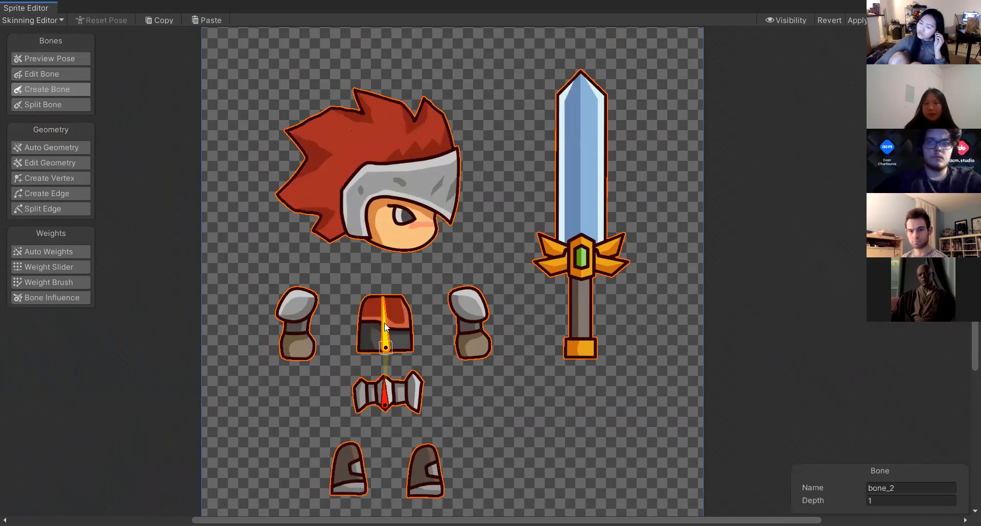
{"action": "left_click", "coordinate": [390, 295]}
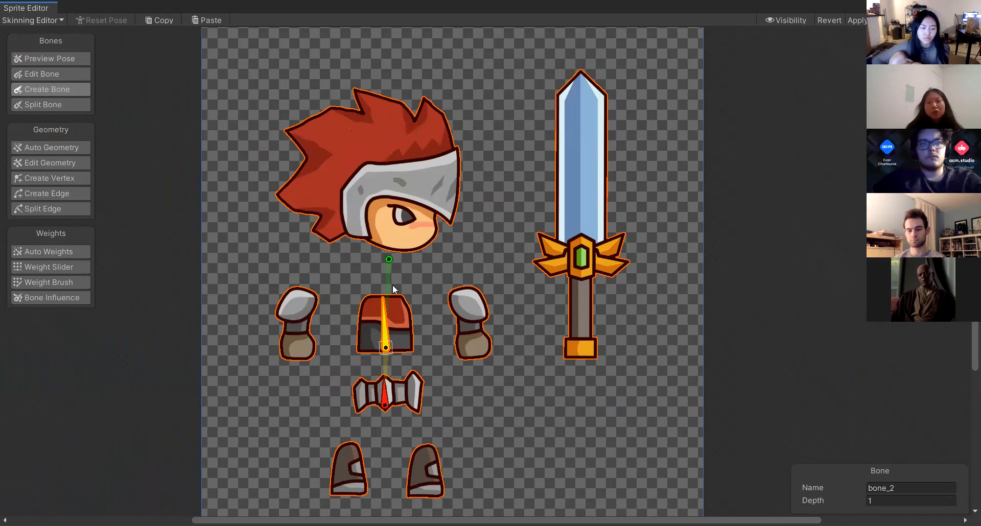
{"action": "left_click", "coordinate": [397, 247]}
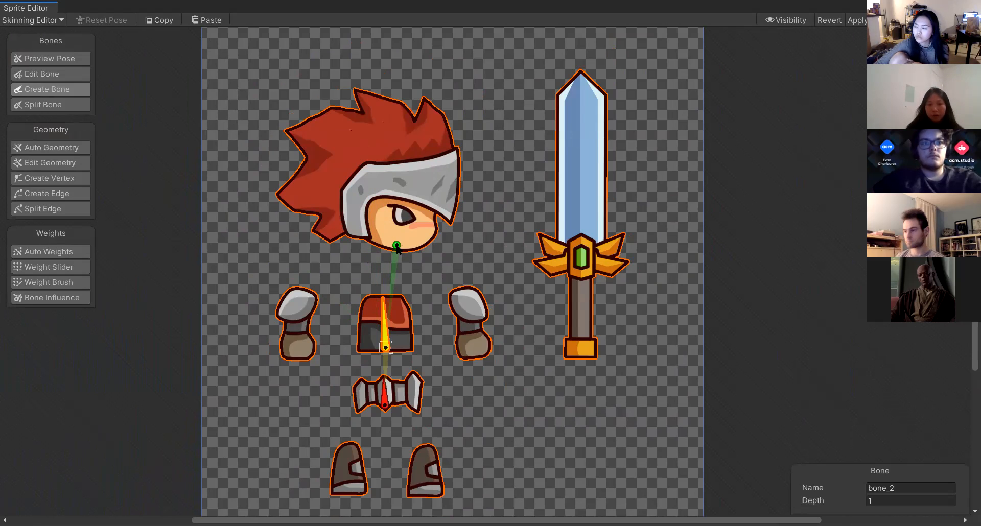
{"action": "left_click", "coordinate": [340, 110]}
{"action": "right_click", "coordinate": [381, 131]}
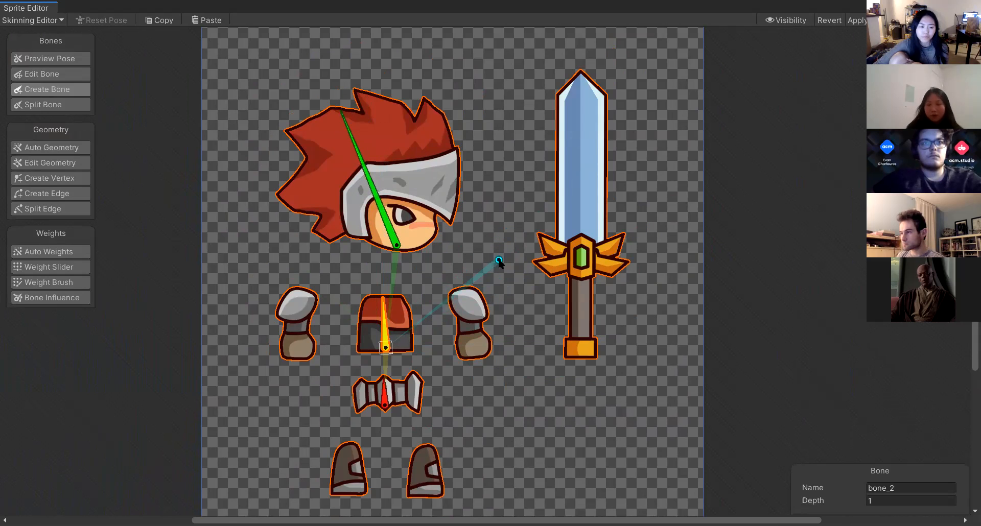
{"action": "right_click", "coordinate": [503, 173]}
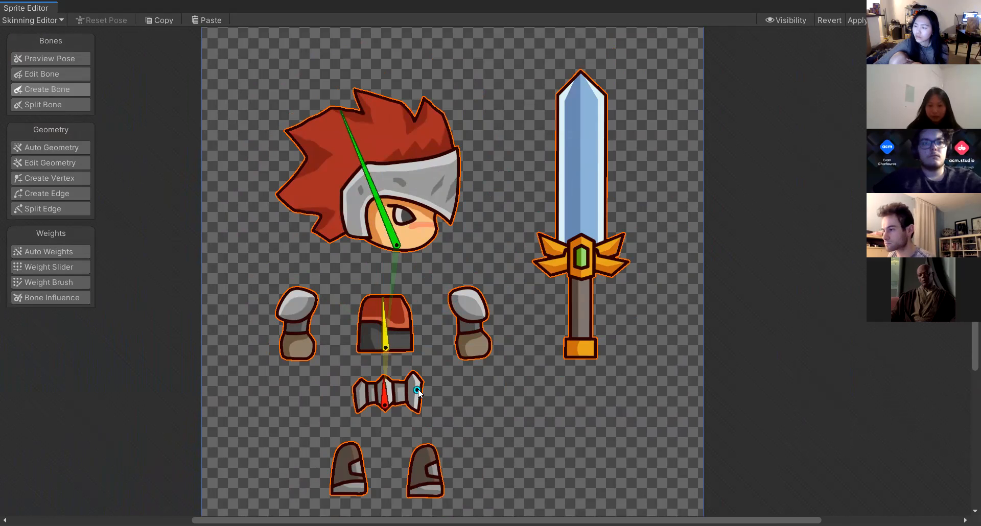
Create two leg bones as children of the hip bone, one running down through each leg piece.
{"action": "scroll", "coordinate": [417, 392], "scroll_direction": "down", "scroll_amount": 3}
{"action": "scroll", "coordinate": [436, 374], "scroll_direction": "up", "scroll_amount": 3}
{"action": "middle_click_drag", "start_coordinate": [439, 394], "coordinate": [475, 428]}
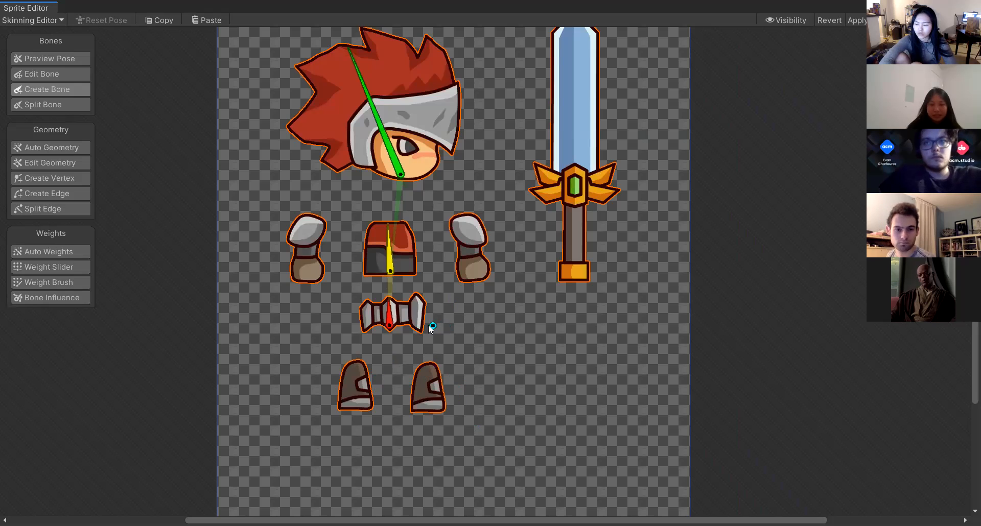
{"action": "left_click", "coordinate": [390, 321]}
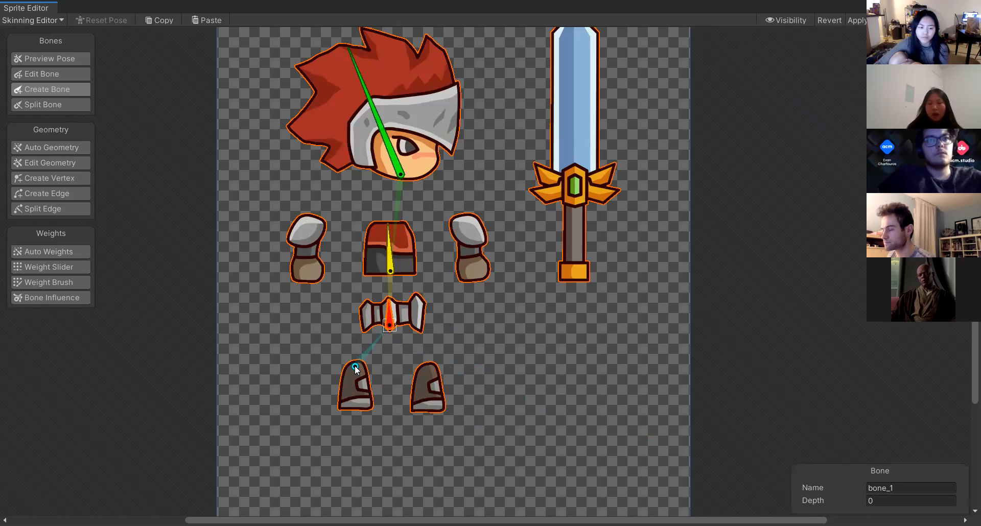
{"action": "left_click", "coordinate": [355, 367]}
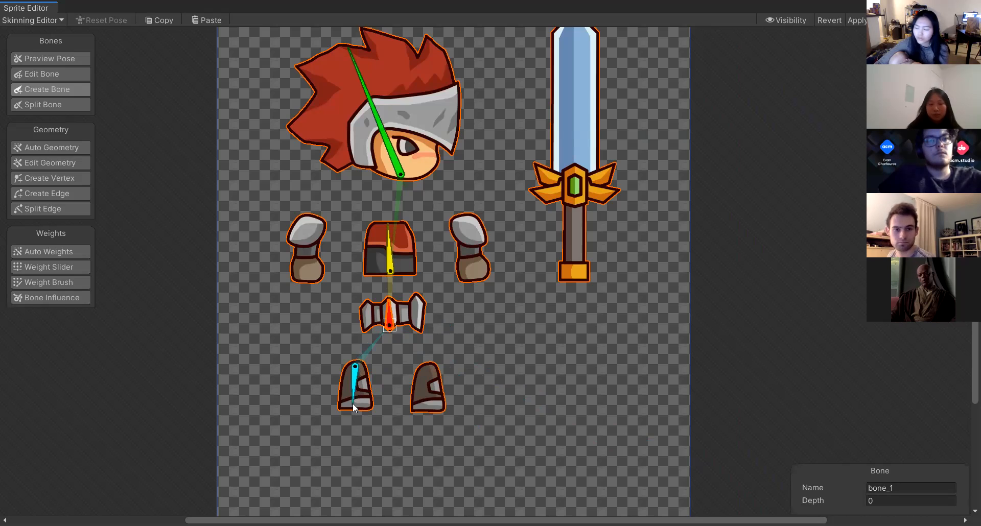
{"action": "left_click", "coordinate": [352, 406]}
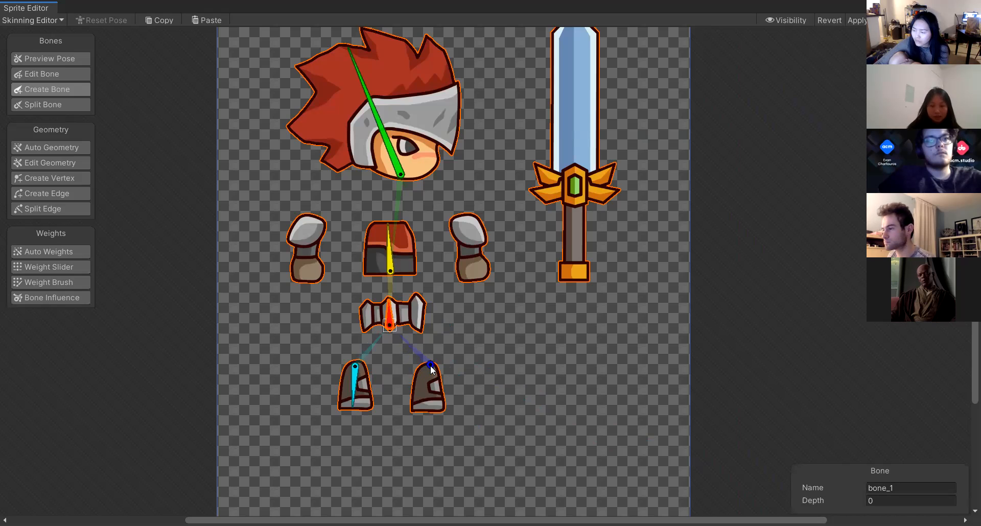
{"action": "left_click", "coordinate": [429, 366]}
{"action": "left_click", "coordinate": [431, 408]}
Try to reposition the hip bone, undoing each attempt.
{"action": "mouse_move", "coordinate": [392, 326]}
{"action": "left_mouse_down"}
{"action": "mouse_move", "coordinate": [438, 325]}
{"action": "mouse_move", "coordinate": [383, 329]}
{"action": "left_mouse_up"}
{"action": "key", "text": "ctrl+z"}
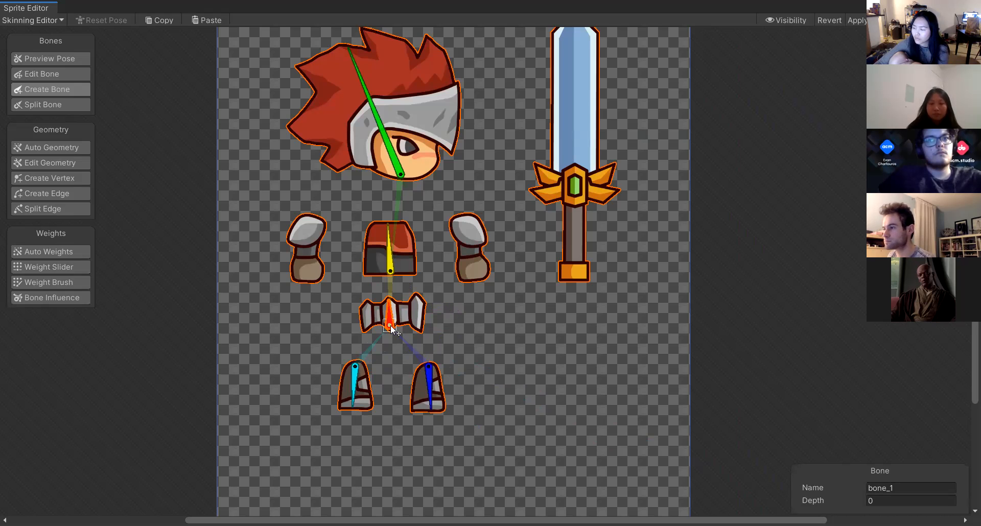
{"action": "scroll", "coordinate": [390, 327], "scroll_direction": "up", "scroll_amount": 10}
{"action": "scroll", "coordinate": [390, 327], "scroll_direction": "down", "scroll_amount": 6}
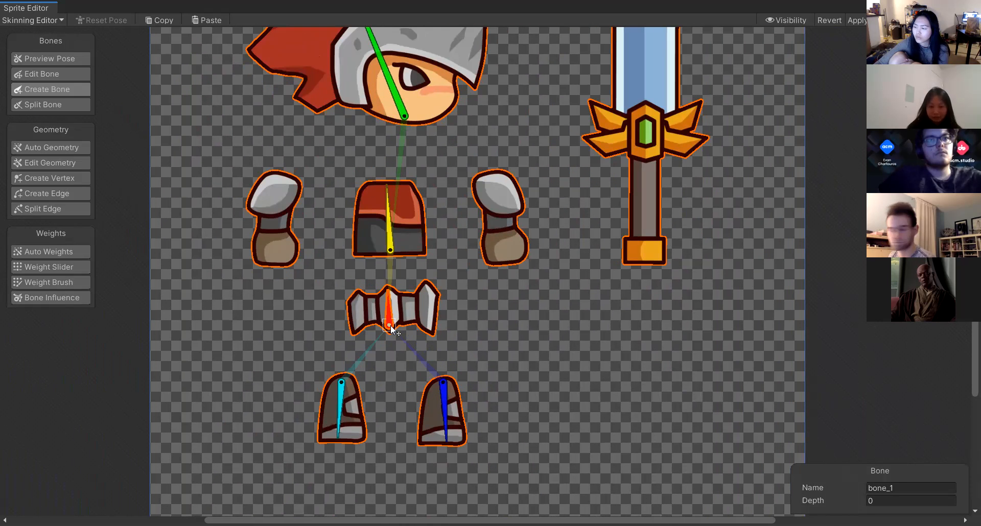
{"action": "left_click_drag", "start_coordinate": [504, 325], "coordinate": [398, 352]}
{"action": "key", "text": "ctrl+z"}
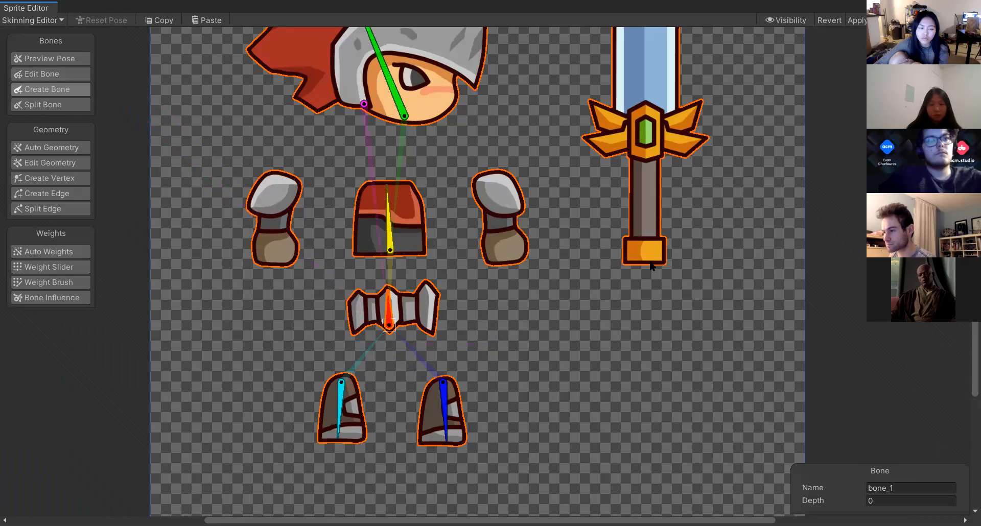
{"action": "left_click", "coordinate": [59, 75]}
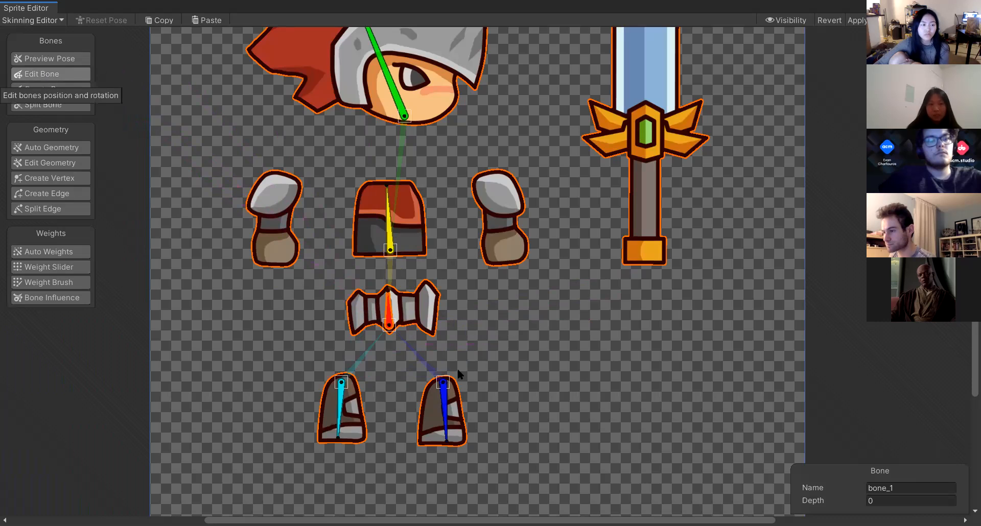
{"action": "left_click_drag", "start_coordinate": [388, 308], "coordinate": [439, 278]}
{"action": "key", "text": "ctrl+z"}
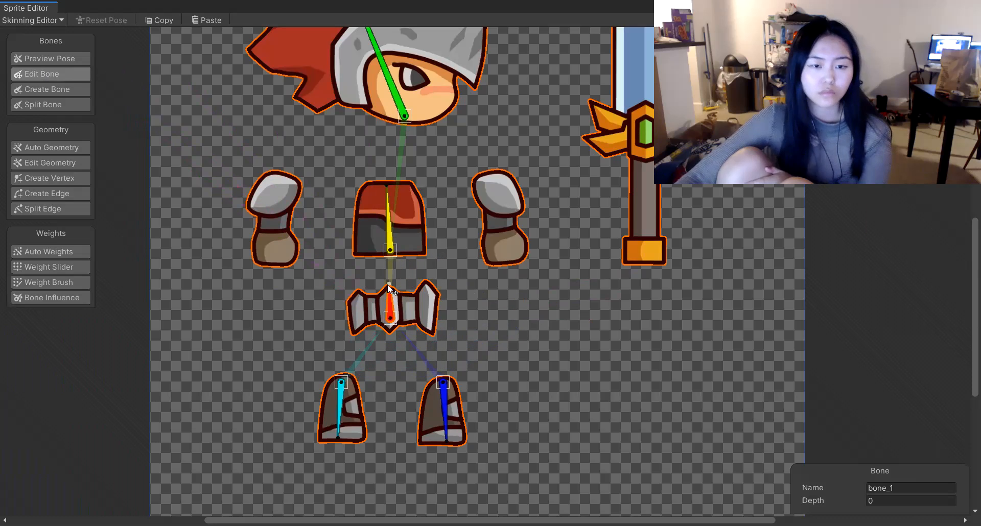
{"action": "left_click_drag", "start_coordinate": [391, 290], "coordinate": [389, 193]}
{"action": "scroll", "coordinate": [400, 273], "scroll_direction": "up", "scroll_amount": 5}
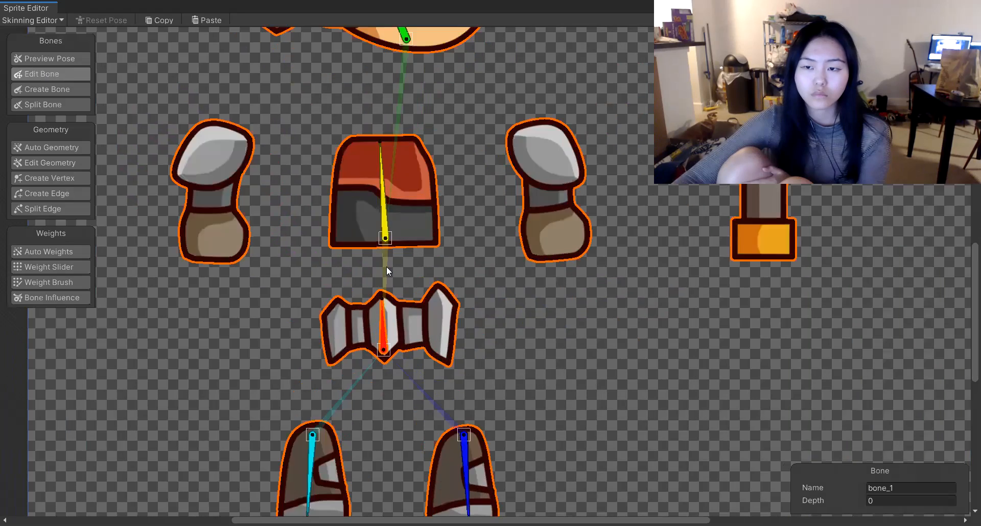
{"action": "scroll", "coordinate": [340, 378], "scroll_direction": "up", "scroll_amount": 5}
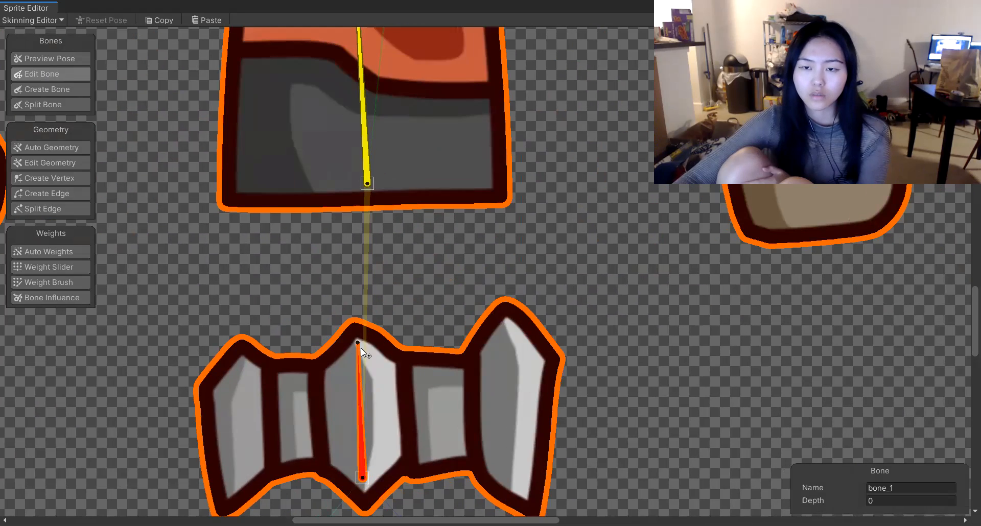
{"action": "scroll", "coordinate": [359, 347], "scroll_direction": "down", "scroll_amount": 1}
{"action": "scroll", "coordinate": [360, 347], "scroll_direction": "down", "scroll_amount": 10}
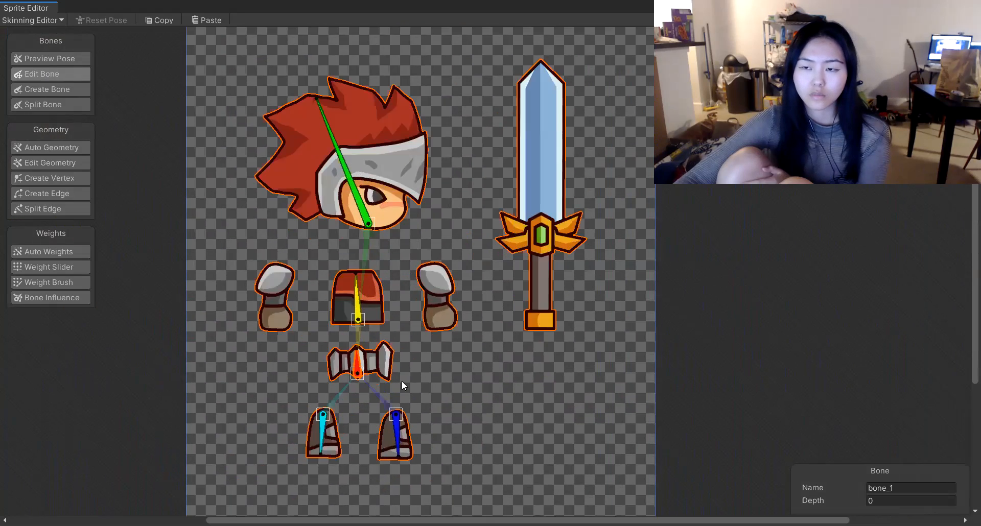
{"action": "scroll", "coordinate": [402, 382], "scroll_direction": "up", "scroll_amount": 3}
{"action": "scroll", "coordinate": [402, 382], "scroll_direction": "down", "scroll_amount": 2}
Create an arm bone as a child of the torso bone, running down the arm piece nearest the sword.
{"action": "left_click", "coordinate": [402, 382]}
{"action": "middle_click_drag", "start_coordinate": [402, 382], "coordinate": [439, 346]}
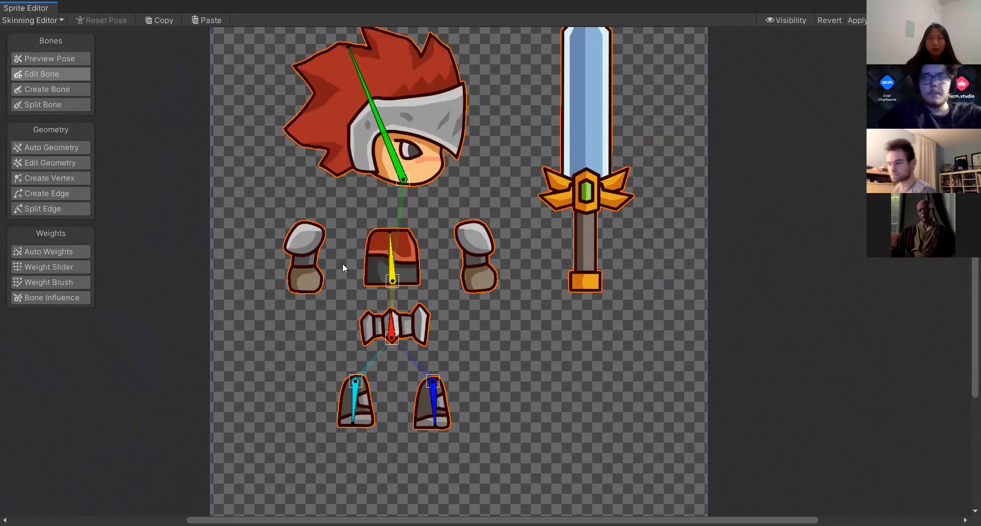
{"action": "left_click", "coordinate": [28, 86]}
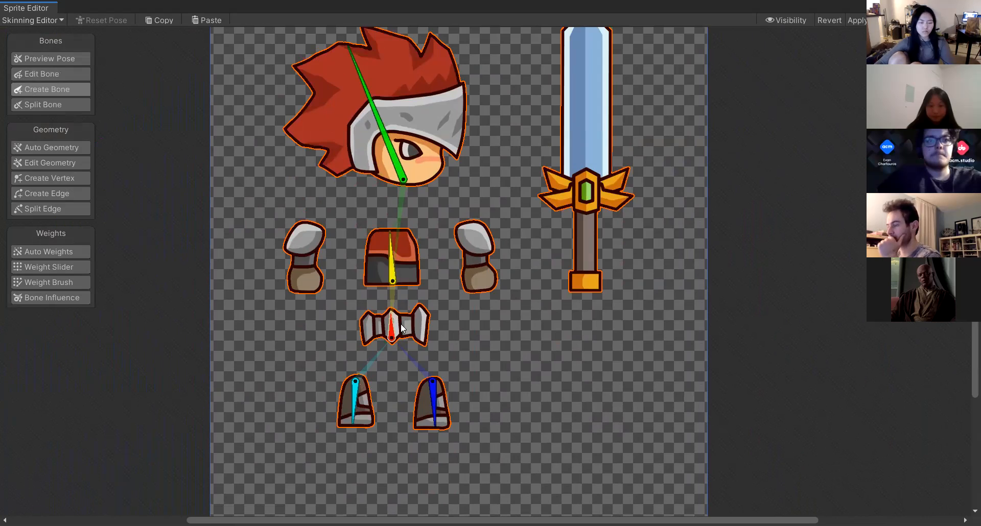
{"action": "left_click", "coordinate": [390, 257]}
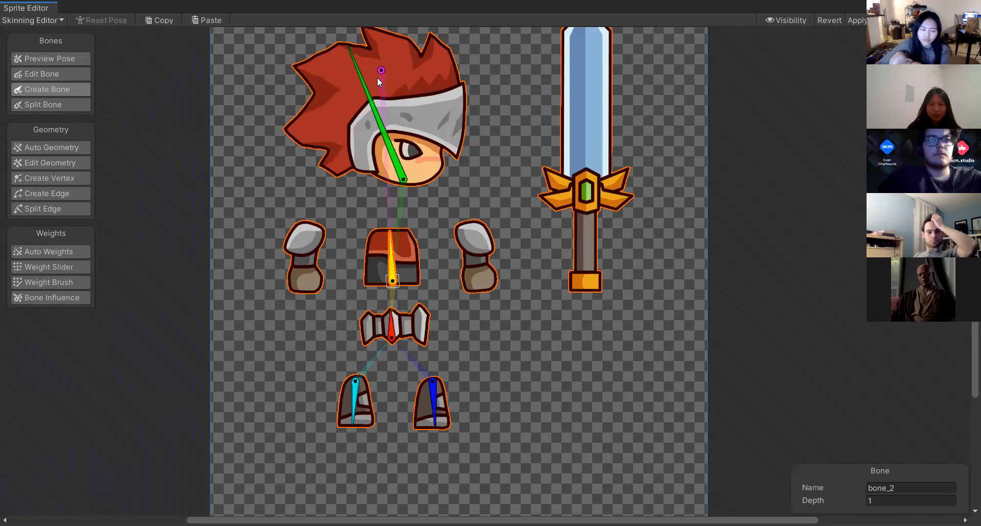
{"action": "left_click", "coordinate": [47, 73]}
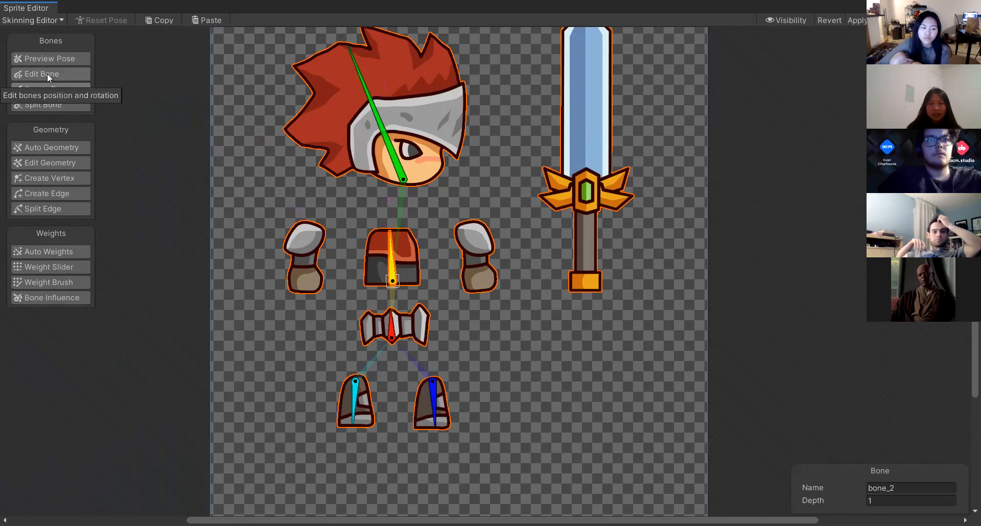
{"action": "left_click_drag", "start_coordinate": [389, 231], "coordinate": [391, 230]}
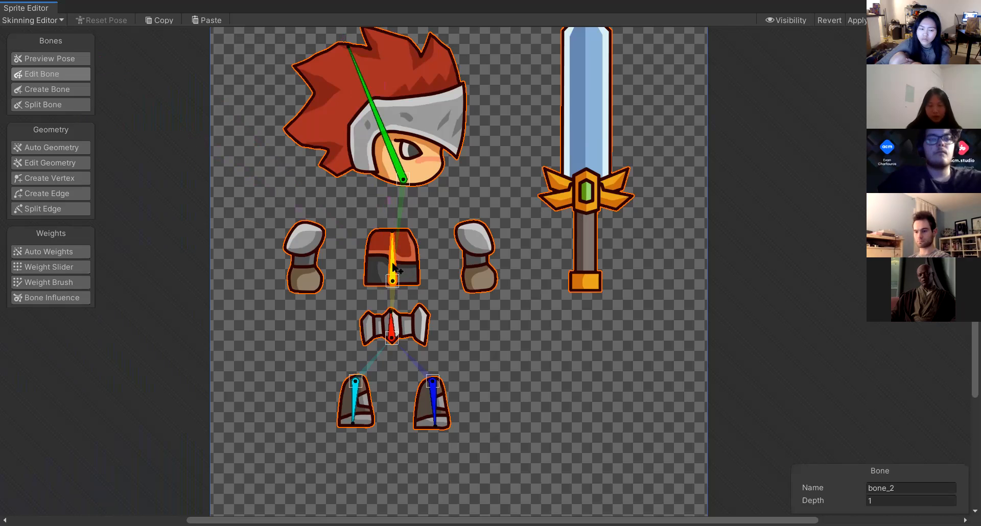
{"action": "left_click", "coordinate": [42, 90]}
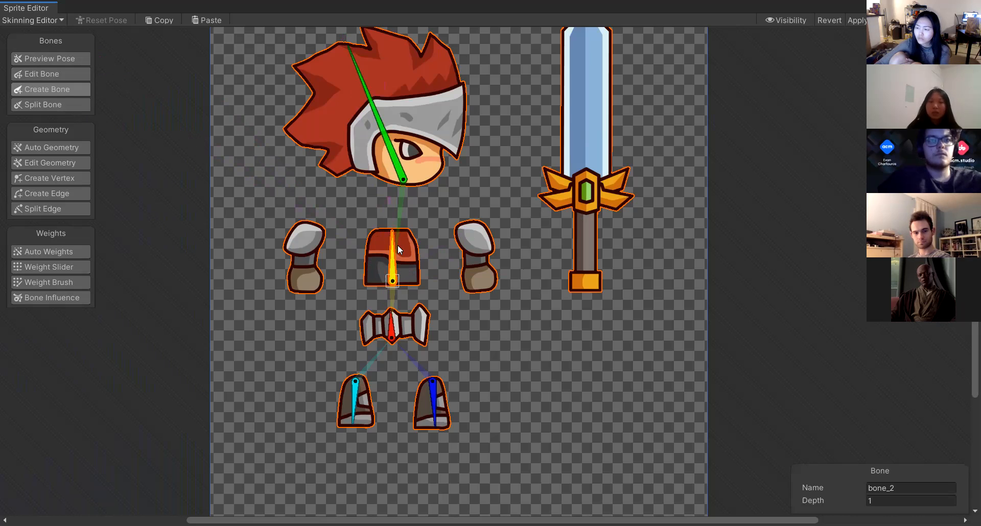
{"action": "left_click", "coordinate": [470, 227]}
{"action": "left_click", "coordinate": [481, 284]}
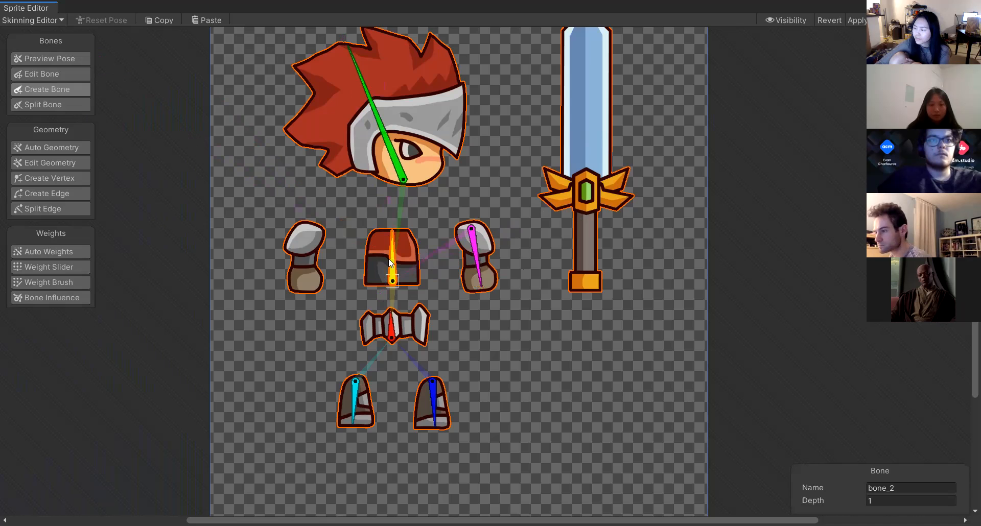
Create a second arm bone from the torso, running down the other arm piece.
{"action": "left_click", "coordinate": [305, 228]}
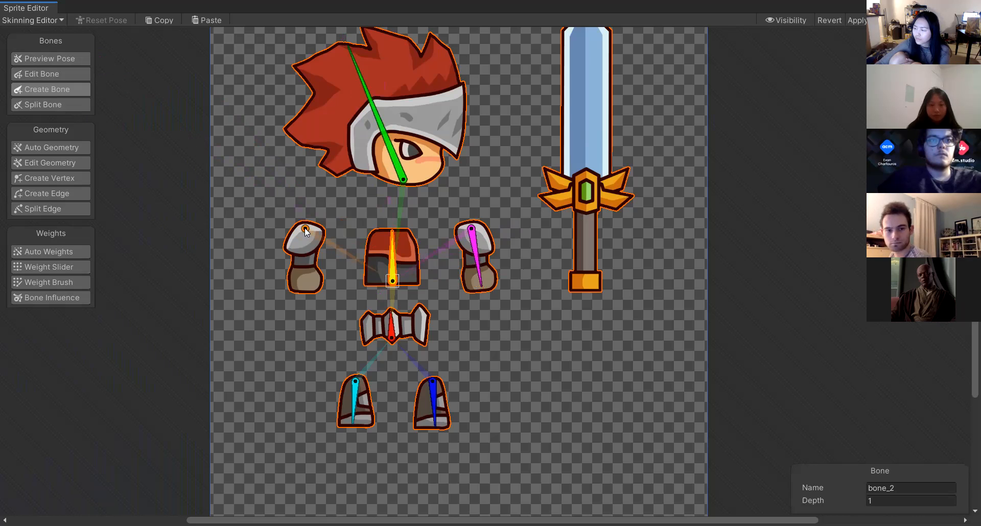
{"action": "left_click", "coordinate": [305, 287]}
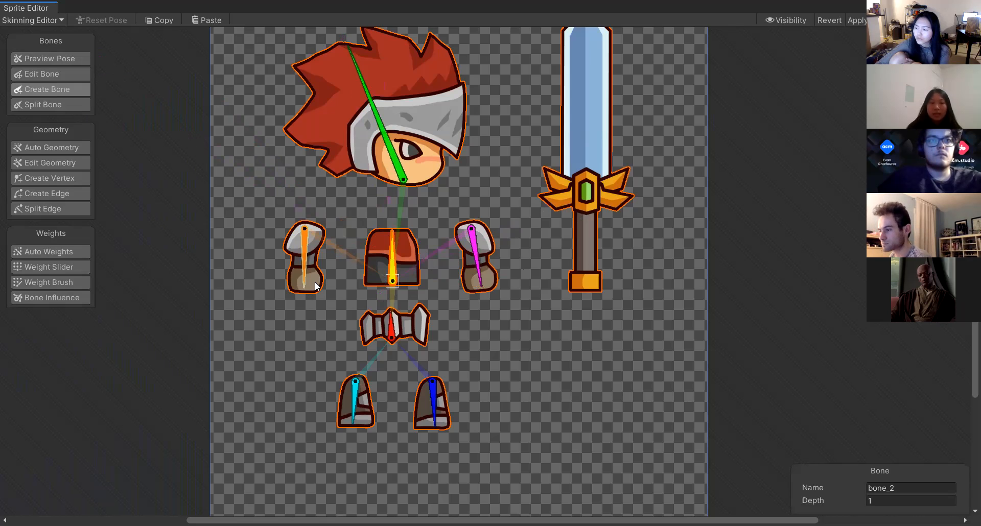
{"action": "right_click", "coordinate": [502, 281]}
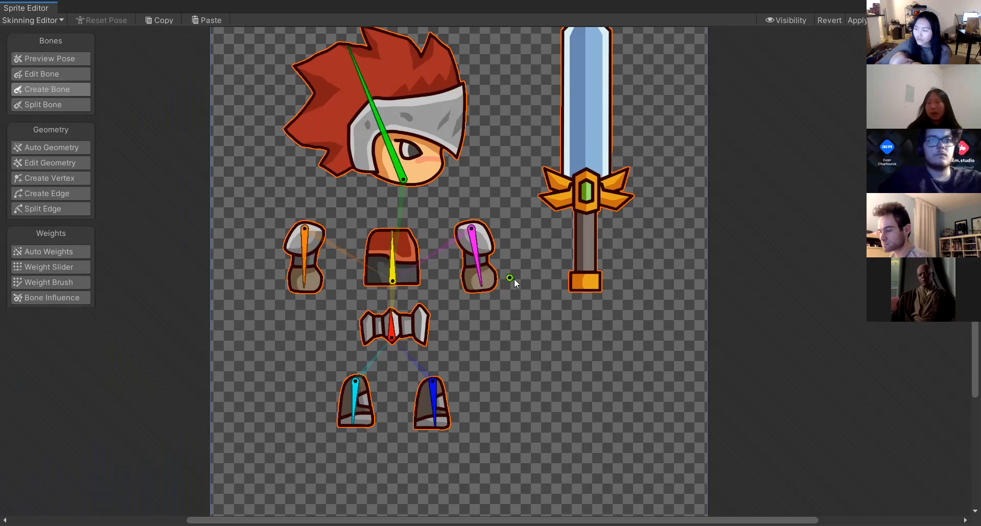
Create a sword bone as a child of the sword-side arm bone, running from the pommel up to the guard.
{"action": "left_click", "coordinate": [478, 258]}
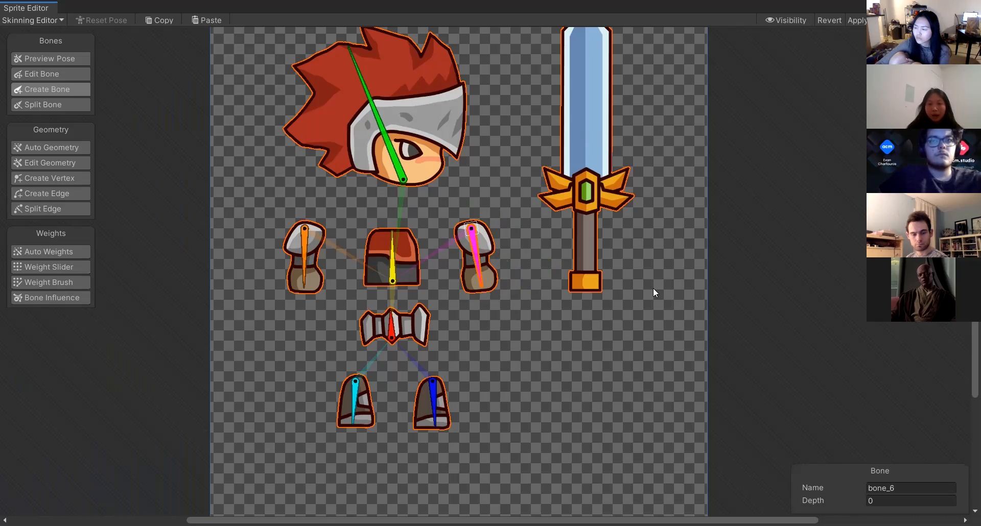
{"action": "left_click", "coordinate": [585, 284]}
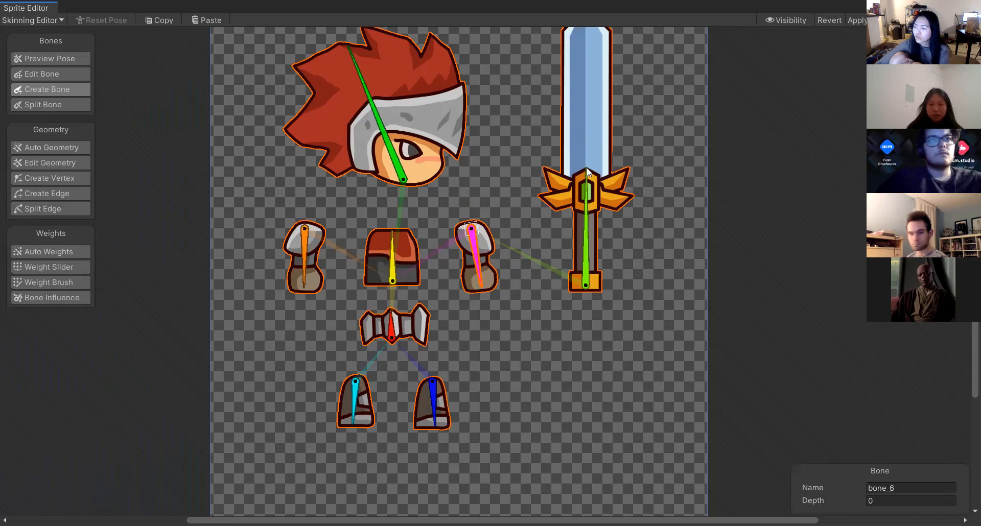
{"action": "left_click", "coordinate": [586, 172]}
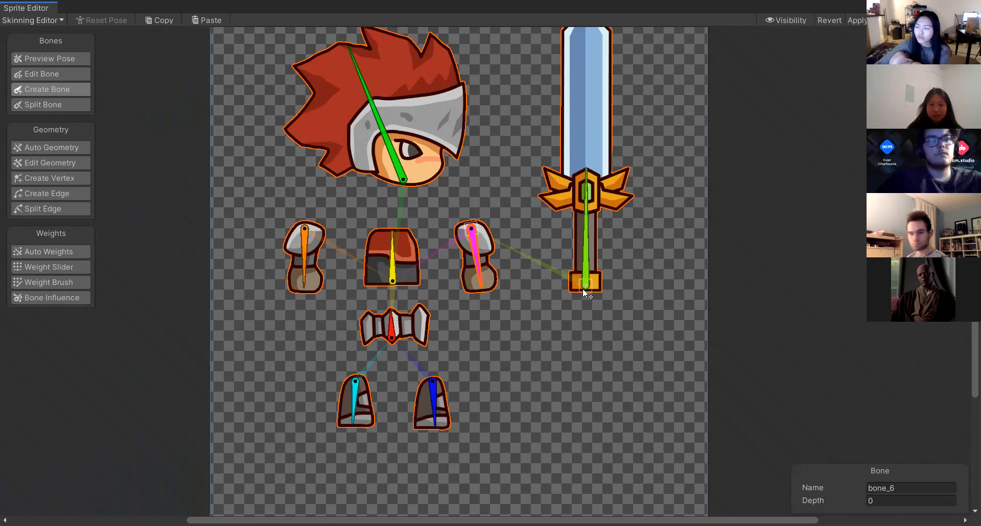
{"action": "scroll", "coordinate": [585, 287], "scroll_direction": "up", "scroll_amount": 2}
{"action": "scroll", "coordinate": [589, 286], "scroll_direction": "down", "scroll_amount": 3}
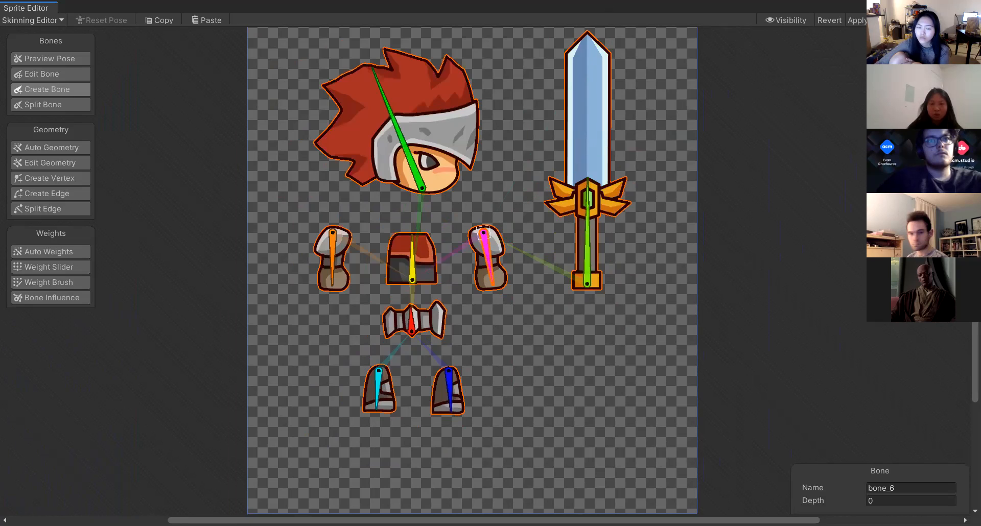
{"action": "key", "text": "Escape"}
Delete the sword-side arm bone and redraw it down through the same arm piece.
{"action": "left_click", "coordinate": [499, 278]}
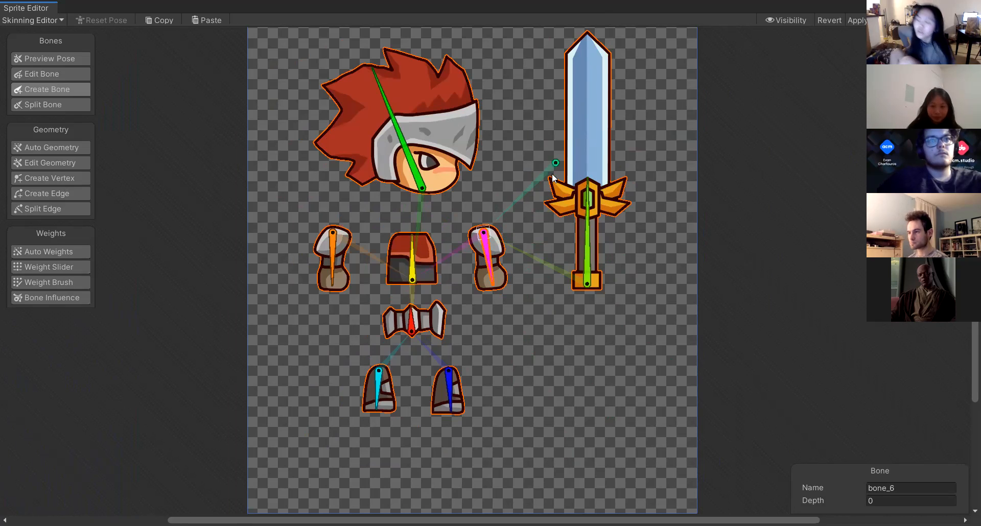
{"action": "right_click", "coordinate": [549, 317]}
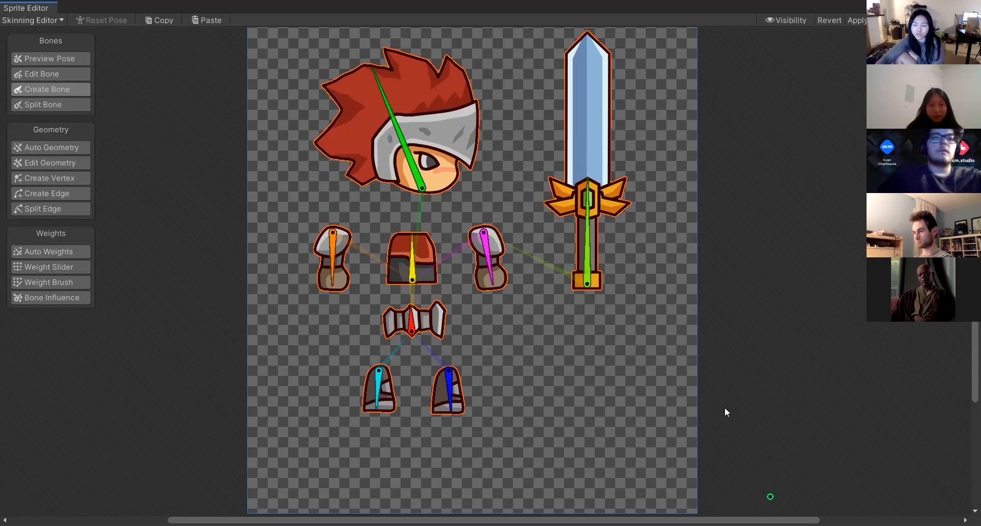
{"action": "left_click", "coordinate": [489, 257]}
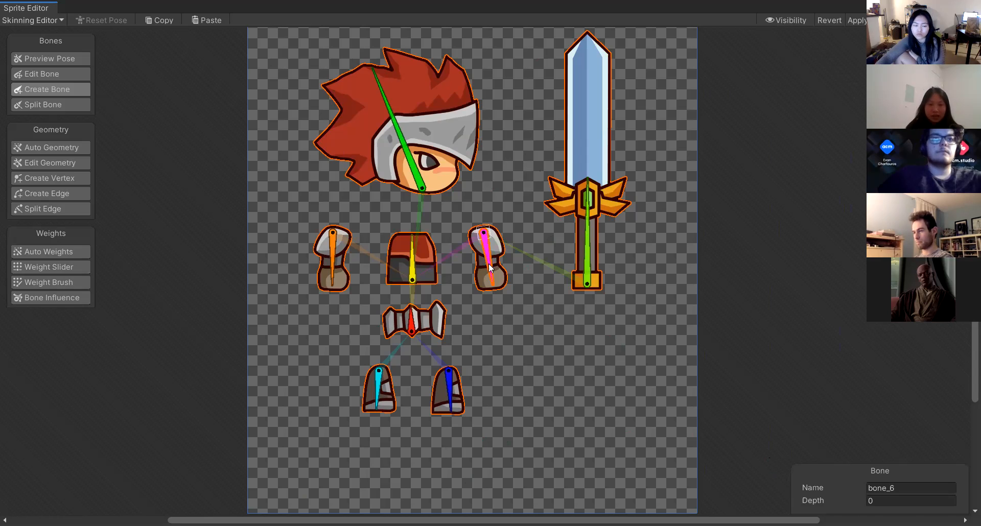
{"action": "key", "text": "Delete"}
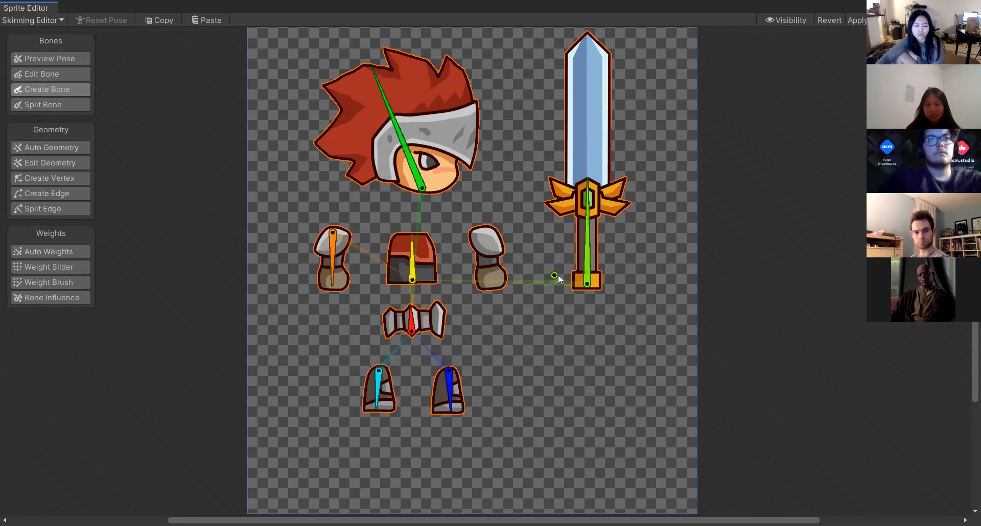
{"action": "left_click", "coordinate": [483, 232]}
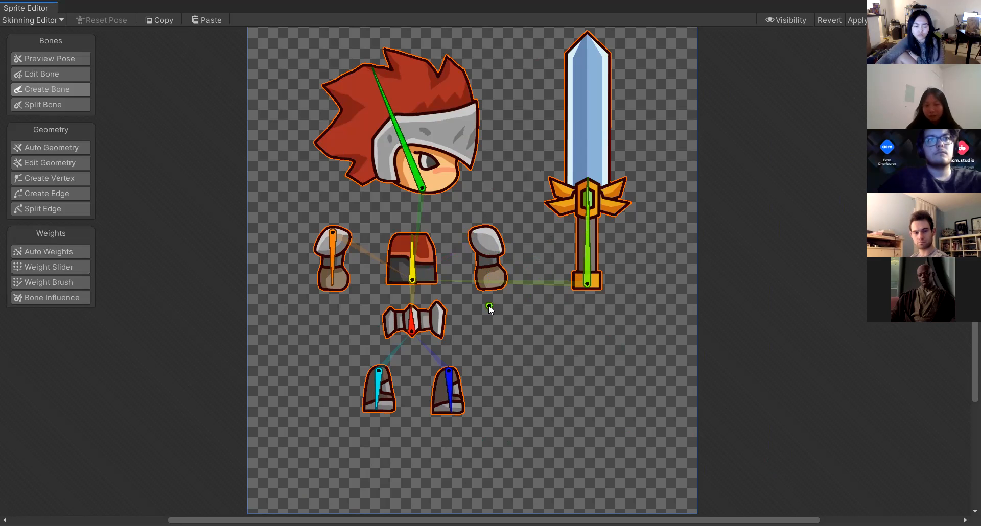
{"action": "left_click", "coordinate": [488, 293]}
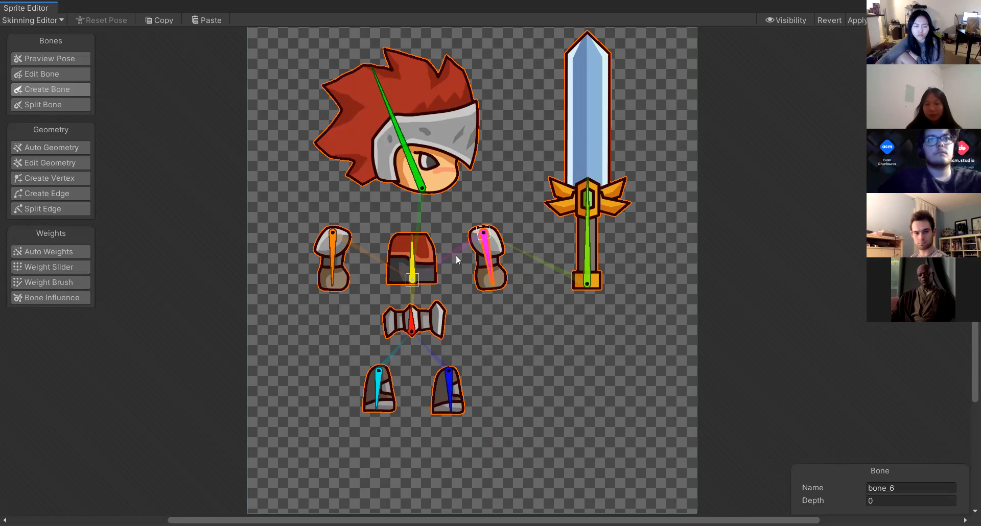
Split both arm bones at the elbow into upper and lower arm bones.
{"action": "left_click", "coordinate": [435, 292]}
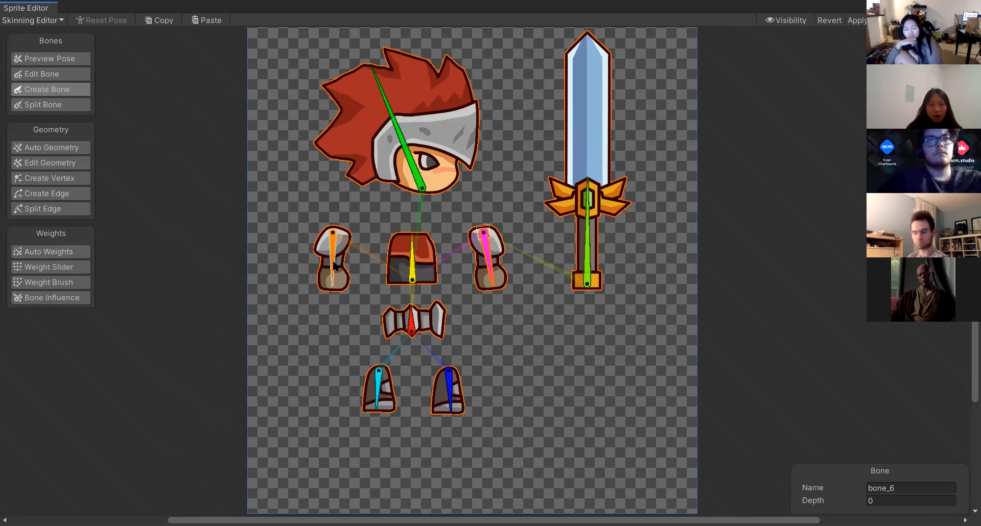
{"action": "right_click", "coordinate": [528, 193]}
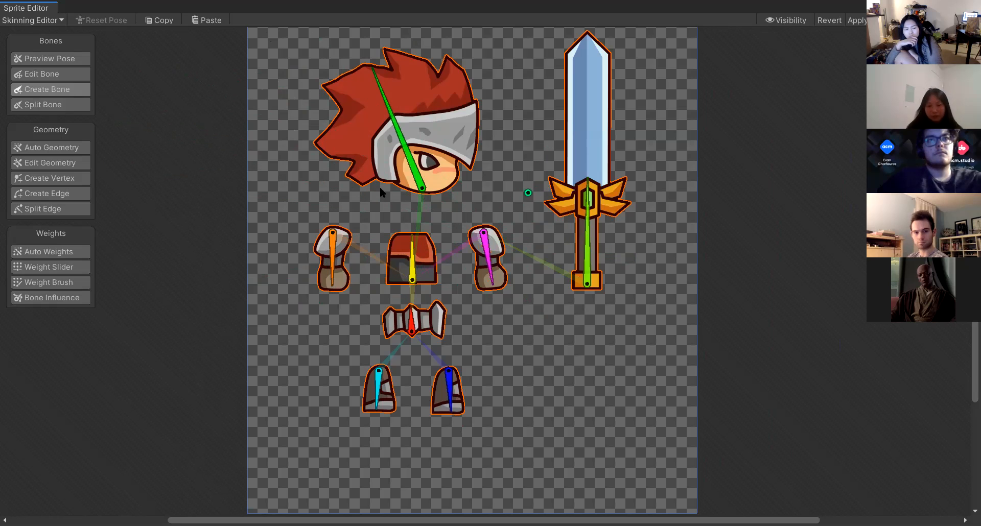
{"action": "left_click", "coordinate": [54, 108]}
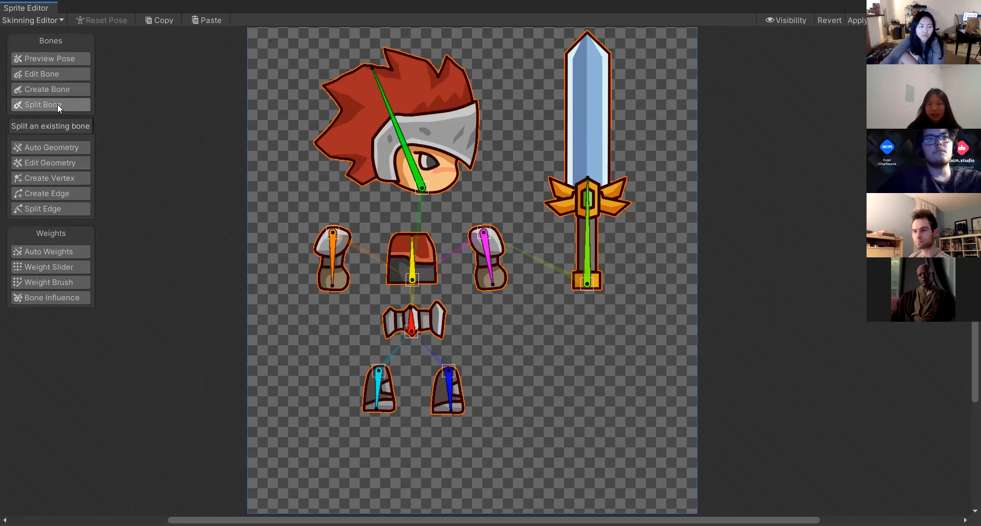
{"action": "left_click", "coordinate": [489, 262]}
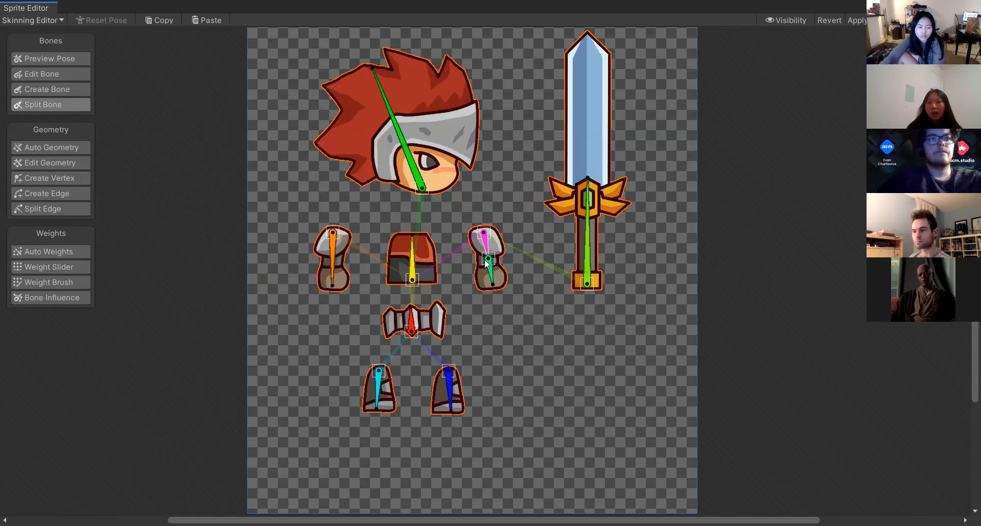
{"action": "left_click", "coordinate": [330, 263]}
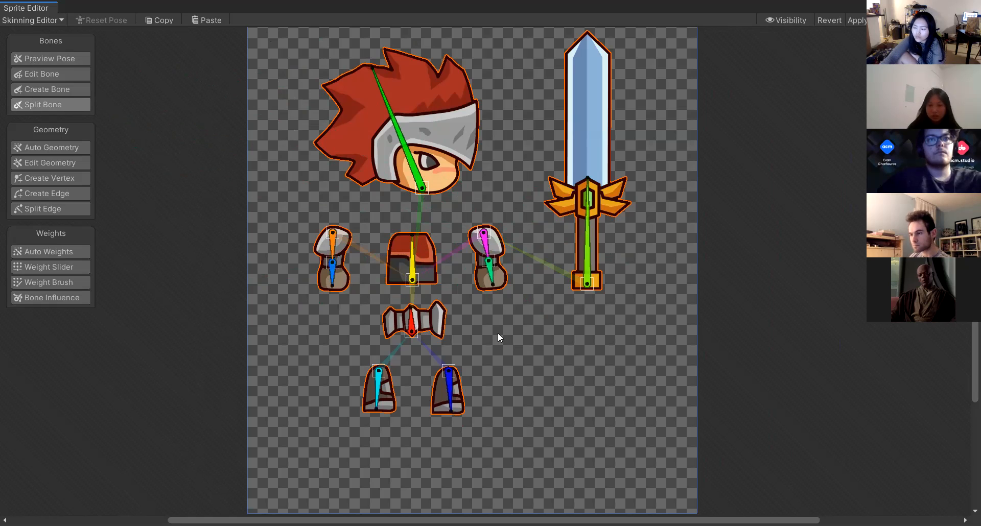
Try splitting the sword bone and the torso bone, undoing each split.
{"action": "left_click", "coordinate": [585, 217]}
{"action": "key", "text": "ctrl+z"}
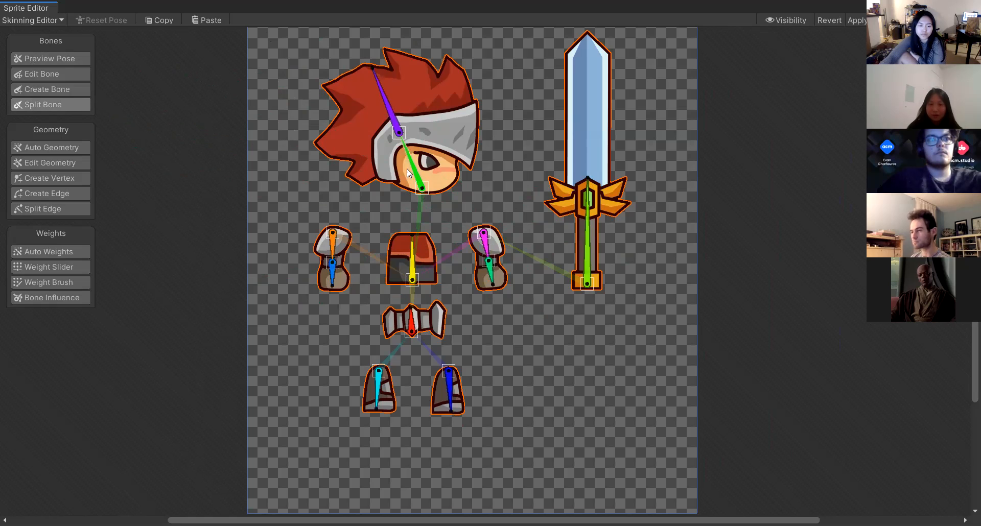
{"action": "left_click", "coordinate": [412, 260]}
{"action": "key", "text": "ctrl+z"}
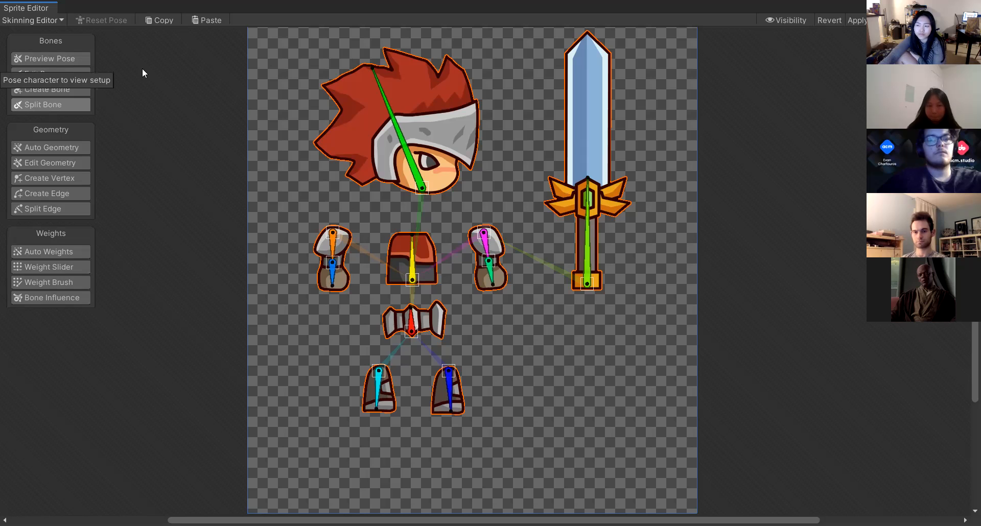
Preview poses by rotating the torso, arm, sword and head bones, resetting the pose afterwards.
{"action": "left_click", "coordinate": [54, 59]}
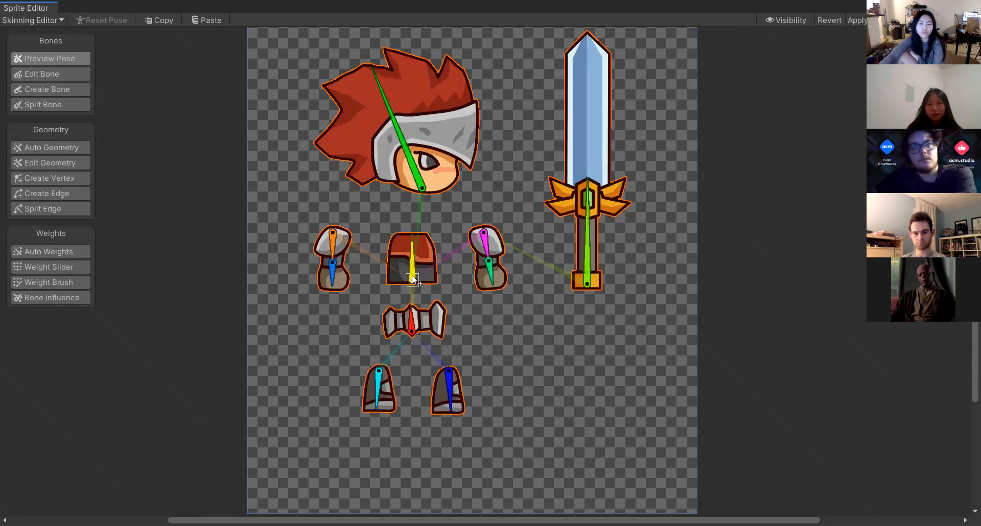
{"action": "left_click_drag", "start_coordinate": [412, 250], "coordinate": [414, 229]}
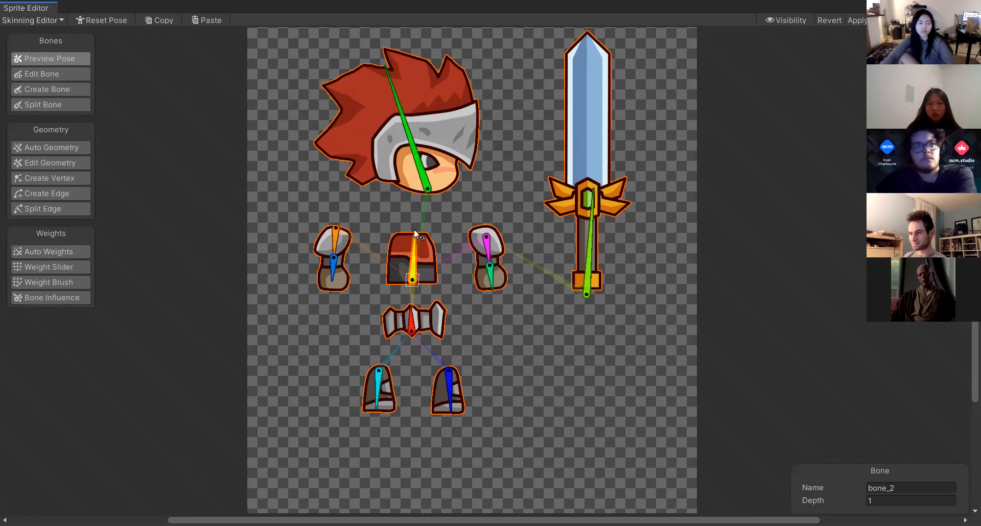
{"action": "left_click_drag", "start_coordinate": [491, 276], "coordinate": [482, 299]}
{"action": "left_click_drag", "start_coordinate": [590, 230], "coordinate": [638, 213]}
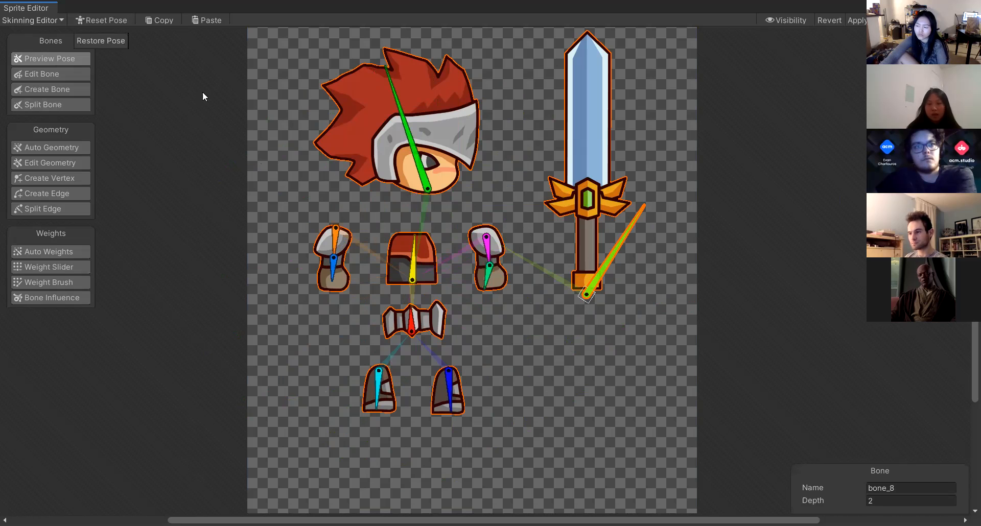
{"action": "left_click", "coordinate": [100, 17]}
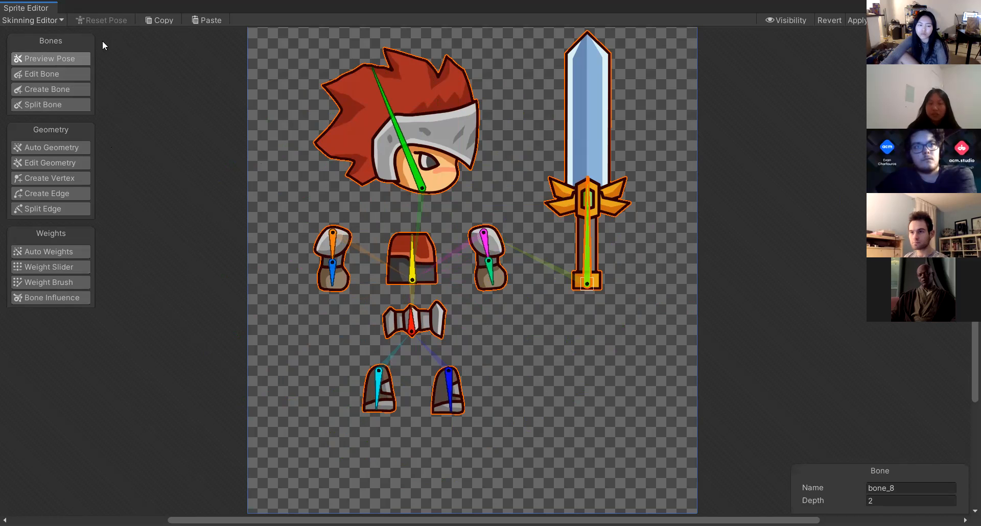
{"action": "mouse_move", "coordinate": [393, 124]}
{"action": "left_mouse_down"}
{"action": "mouse_move", "coordinate": [495, 100]}
{"action": "mouse_move", "coordinate": [542, 255]}
{"action": "mouse_move", "coordinate": [473, 306]}
{"action": "mouse_move", "coordinate": [399, 111]}
{"action": "left_mouse_up"}
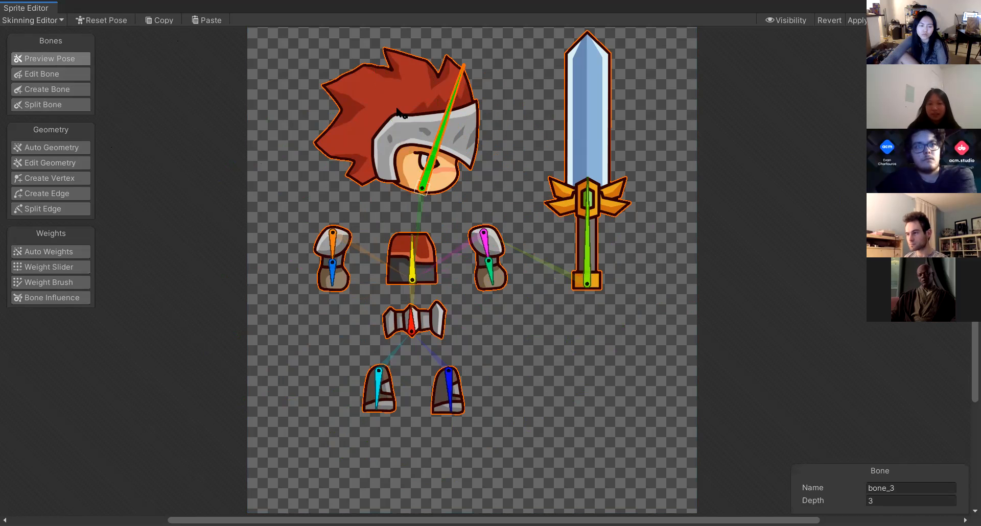
{"action": "left_click", "coordinate": [118, 20]}
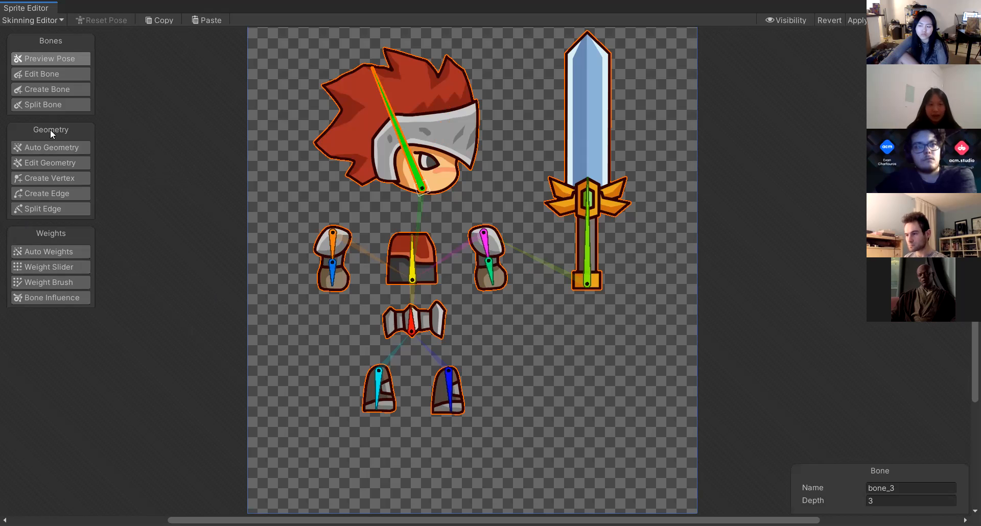
Generate automatic geometry for the sprites with Outline Detail set to about 21.
{"action": "left_click", "coordinate": [58, 151]}
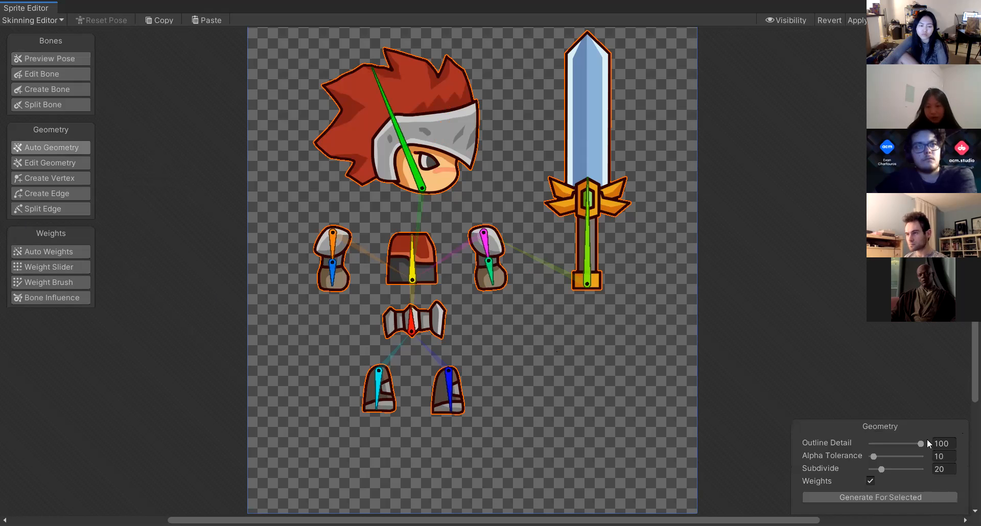
{"action": "left_click_drag", "start_coordinate": [920, 443], "coordinate": [878, 449]}
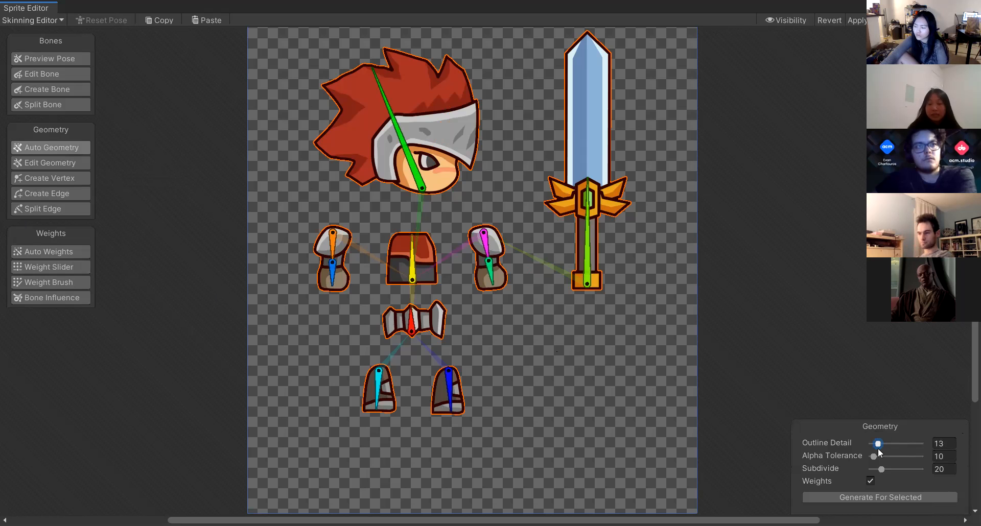
{"action": "left_click", "coordinate": [882, 448]}
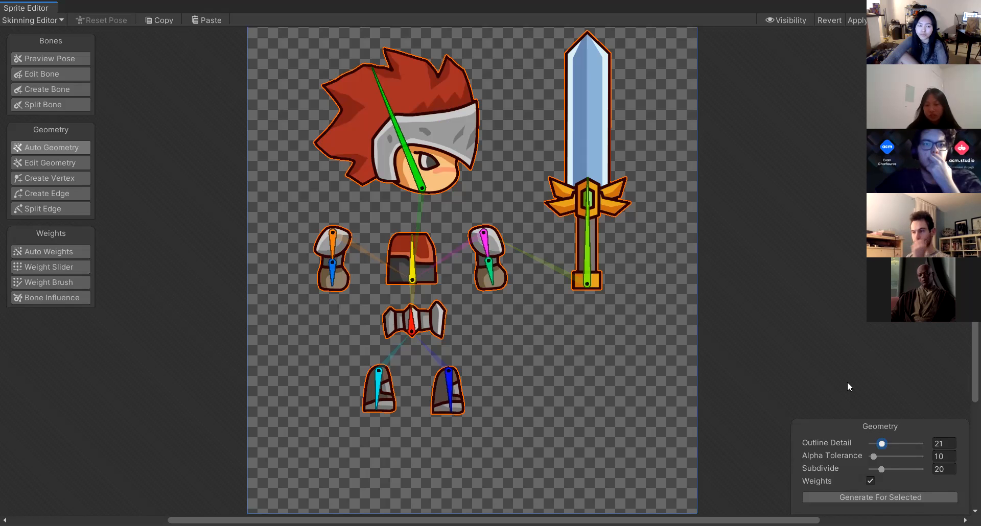
Regenerate the geometry and weights for the sprites with Outline Detail set to 100.
{"action": "scroll", "coordinate": [317, 97], "scroll_direction": "up", "scroll_amount": 3}
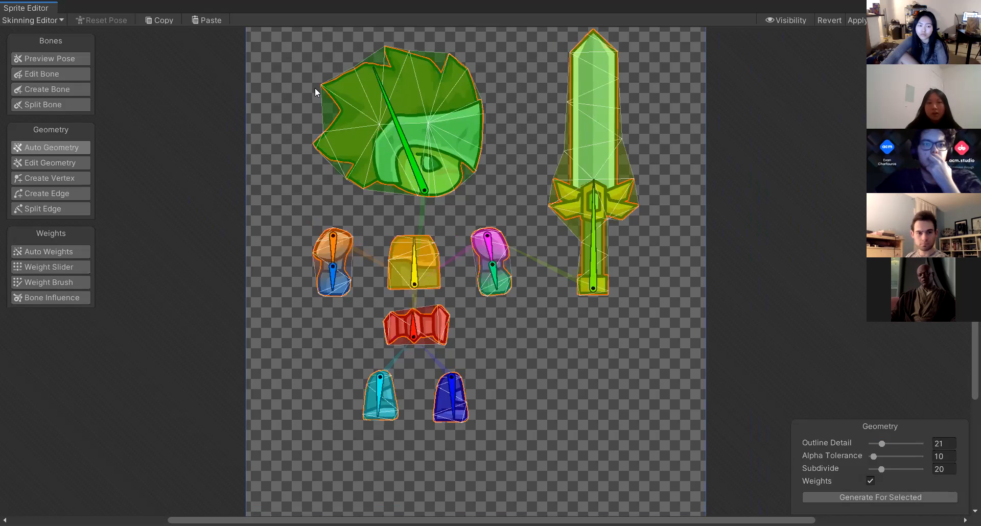
{"action": "scroll", "coordinate": [337, 93], "scroll_direction": "up", "scroll_amount": 2}
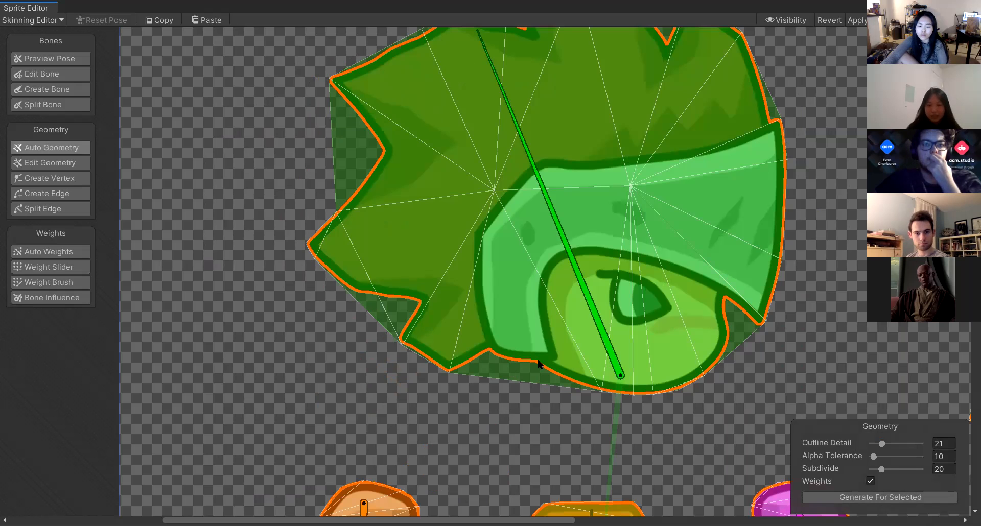
{"action": "scroll", "coordinate": [531, 361], "scroll_direction": "down", "scroll_amount": 4}
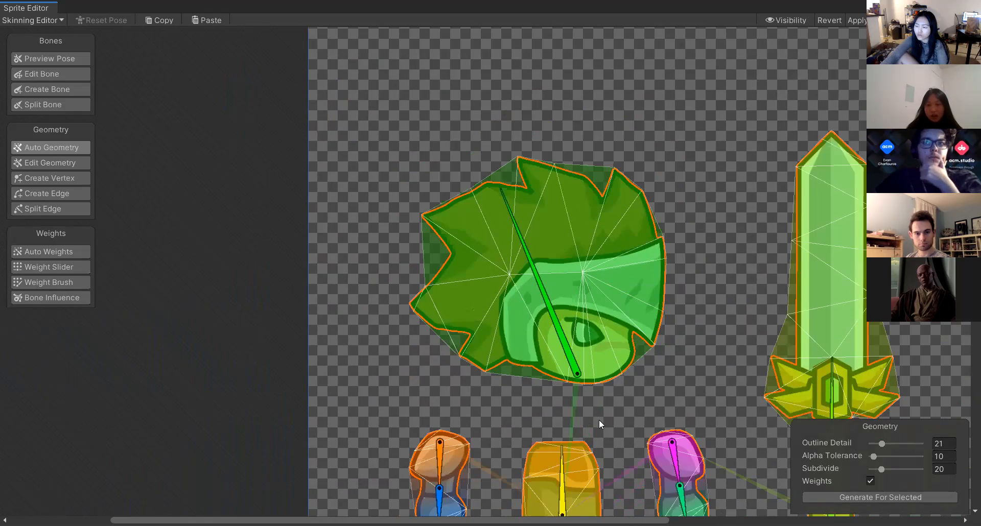
{"action": "scroll", "coordinate": [599, 419], "scroll_direction": "down", "scroll_amount": 2}
{"action": "middle_click_drag", "start_coordinate": [526, 300], "coordinate": [505, 243]}
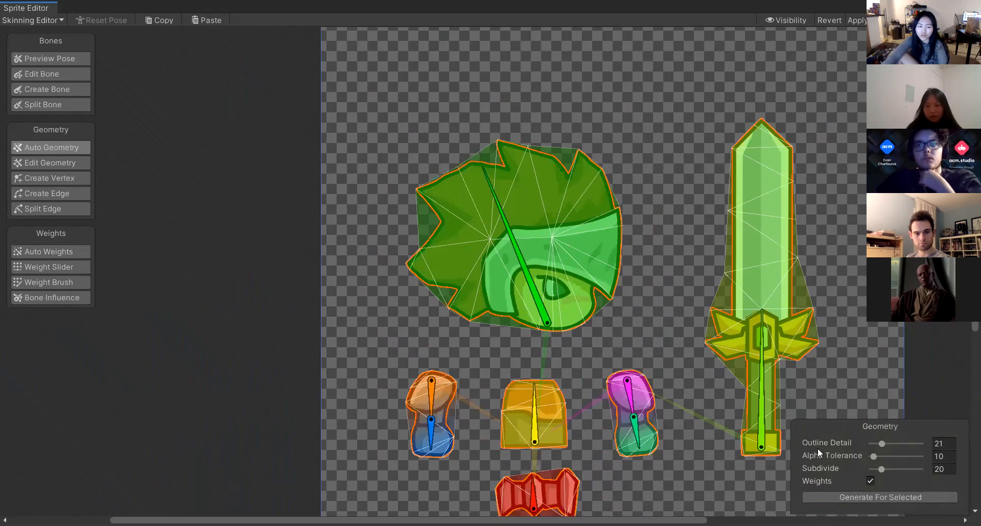
{"action": "left_click_drag", "start_coordinate": [887, 443], "coordinate": [964, 445]}
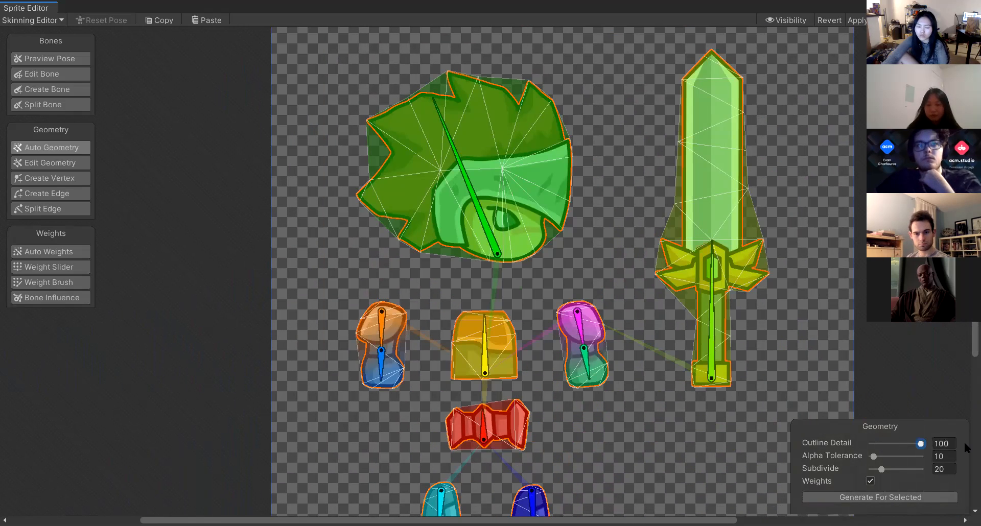
{"action": "left_click", "coordinate": [880, 497]}
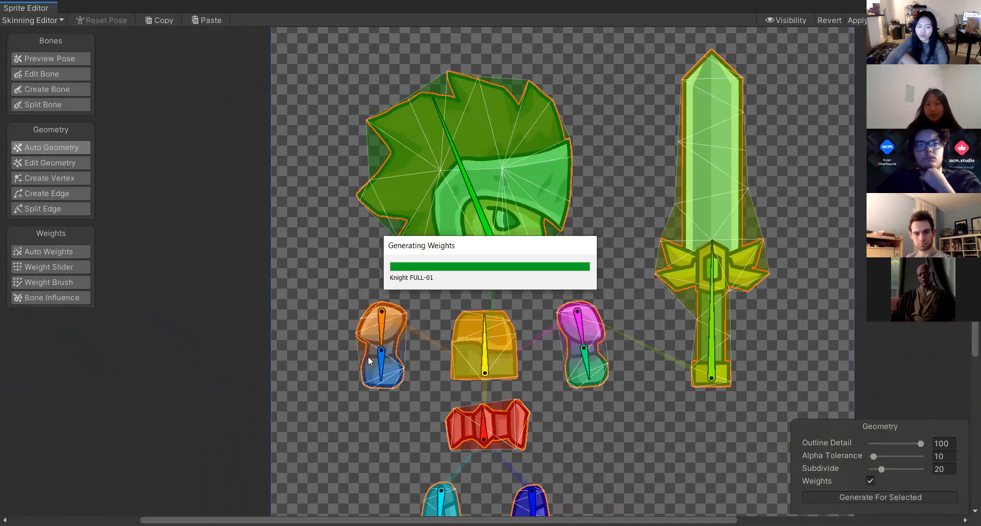
Regenerate the geometry and weights with Subdivide set to 100.
{"action": "scroll", "coordinate": [438, 135], "scroll_direction": "up", "scroll_amount": 10}
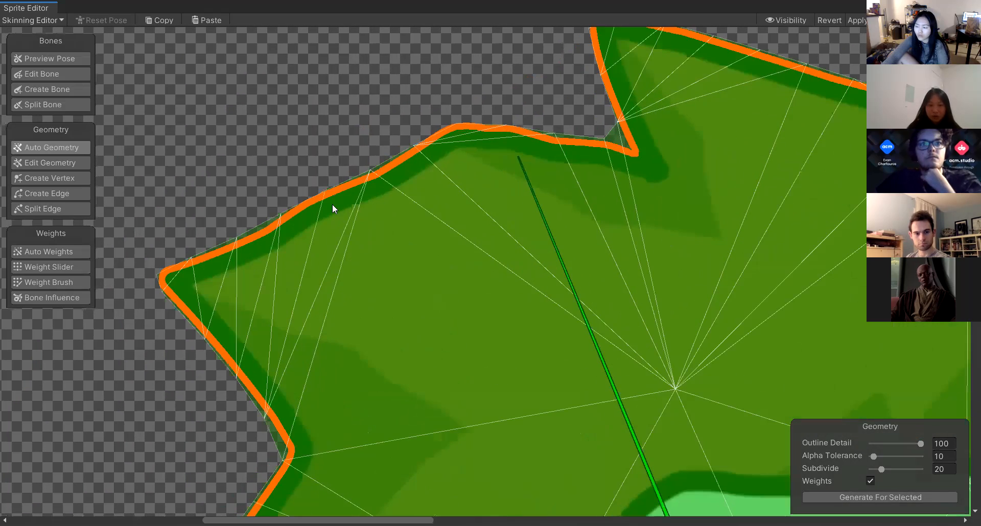
{"action": "scroll", "coordinate": [332, 208], "scroll_direction": "down", "scroll_amount": 10}
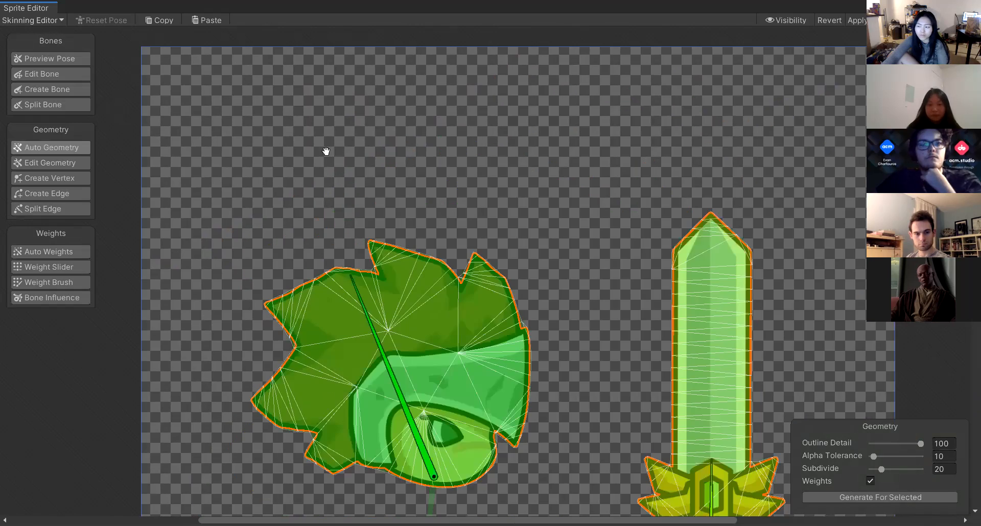
{"action": "middle_click_drag", "start_coordinate": [326, 151], "coordinate": [295, 61]}
{"action": "middle_click_drag", "start_coordinate": [360, 250], "coordinate": [364, 184]}
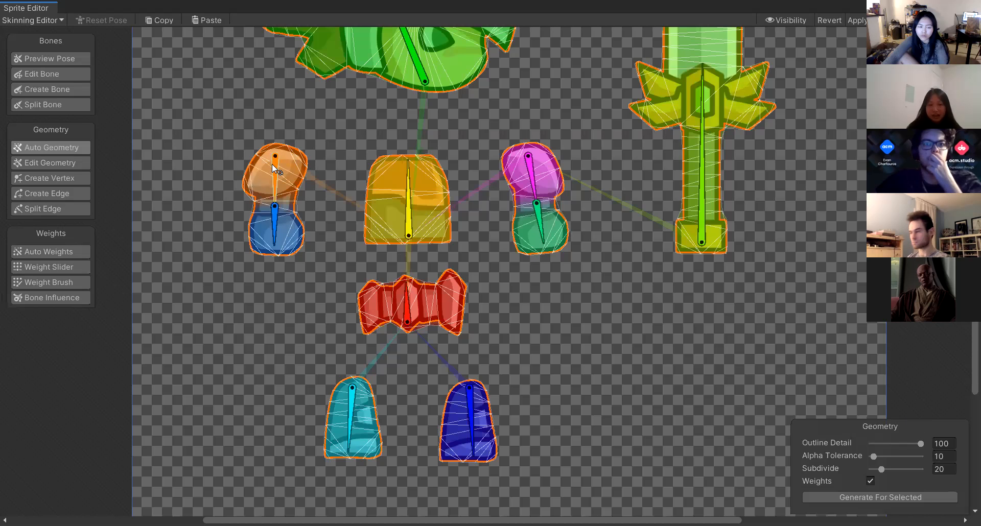
{"action": "scroll", "coordinate": [276, 170], "scroll_direction": "up", "scroll_amount": 6}
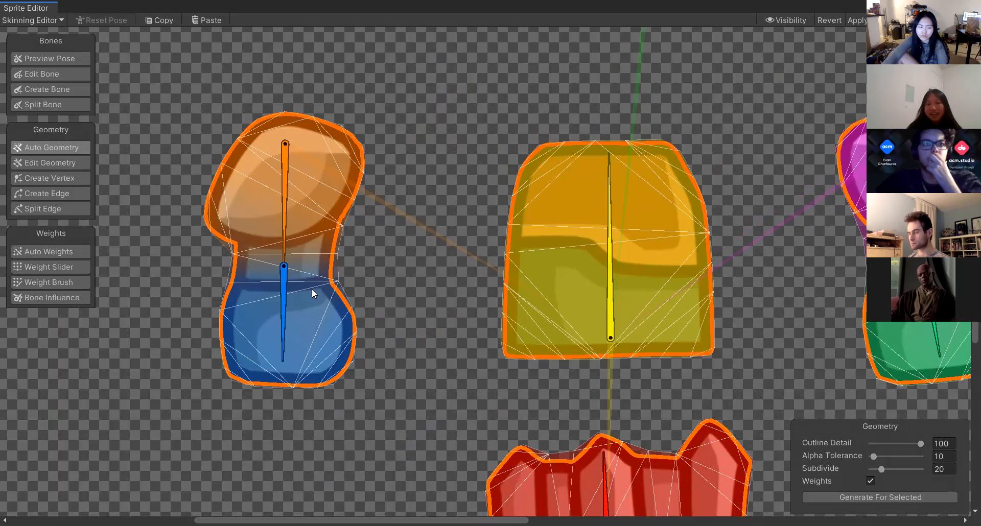
{"action": "scroll", "coordinate": [318, 406], "scroll_direction": "down", "scroll_amount": 2}
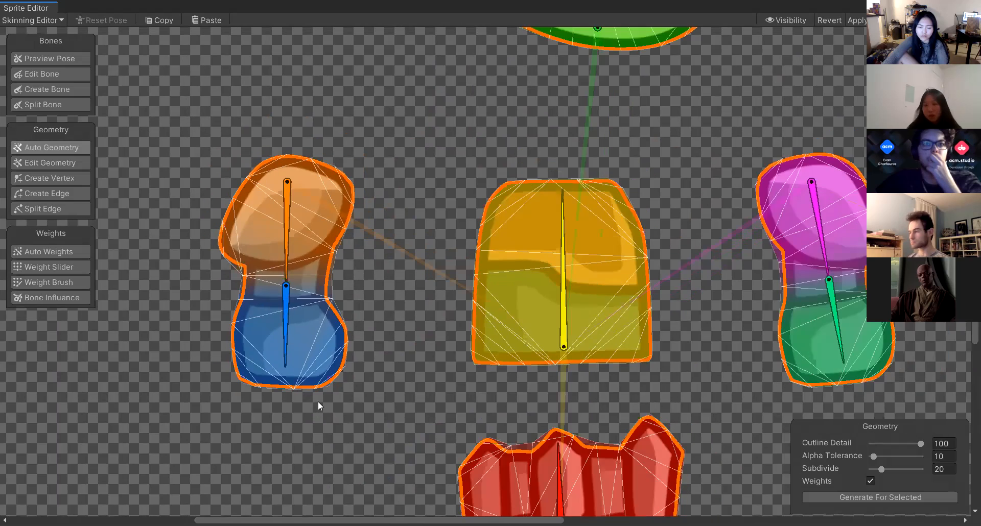
{"action": "scroll", "coordinate": [311, 358], "scroll_direction": "down", "scroll_amount": 5}
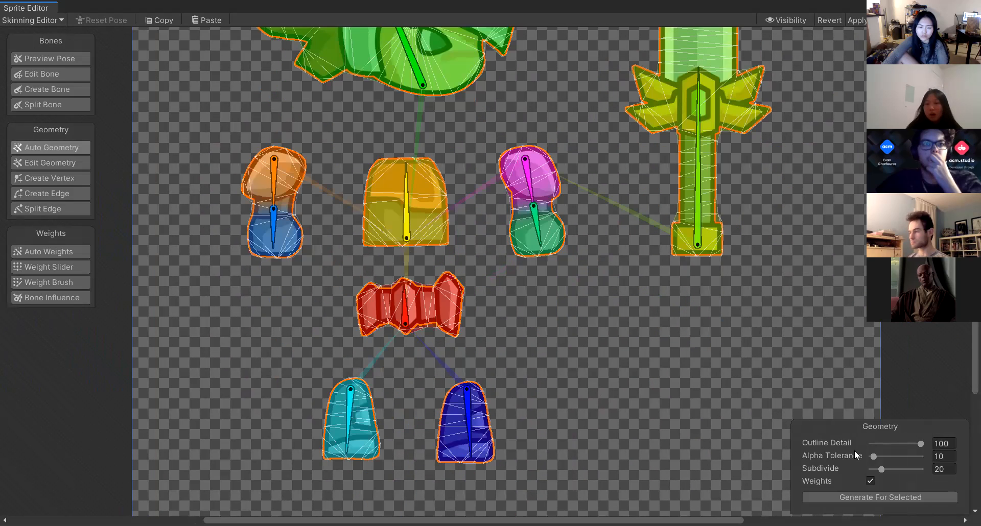
{"action": "left_click_drag", "start_coordinate": [881, 469], "coordinate": [963, 457]}
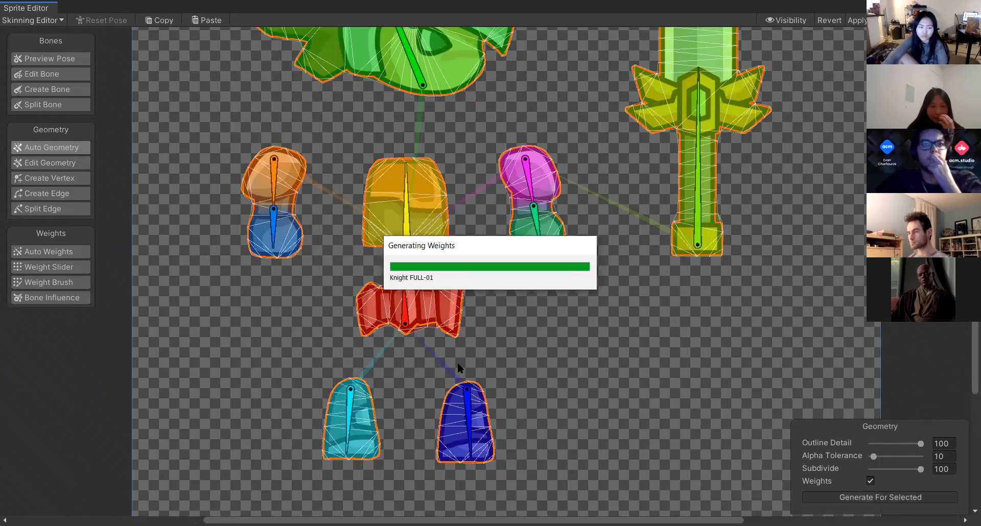
Regenerate the geometry and weights with Subdivide set to 20.
{"action": "scroll", "coordinate": [265, 258], "scroll_direction": "up", "scroll_amount": 5}
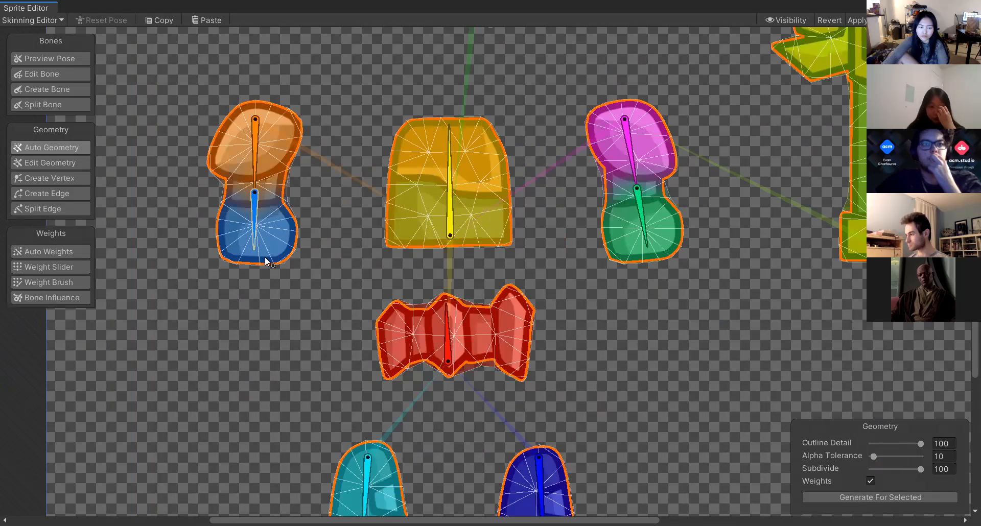
{"action": "scroll", "coordinate": [375, 173], "scroll_direction": "down", "scroll_amount": 3}
{"action": "scroll", "coordinate": [493, 230], "scroll_direction": "down", "scroll_amount": 4}
{"action": "scroll", "coordinate": [488, 219], "scroll_direction": "up", "scroll_amount": 2}
{"action": "scroll", "coordinate": [574, 372], "scroll_direction": "up", "scroll_amount": 1}
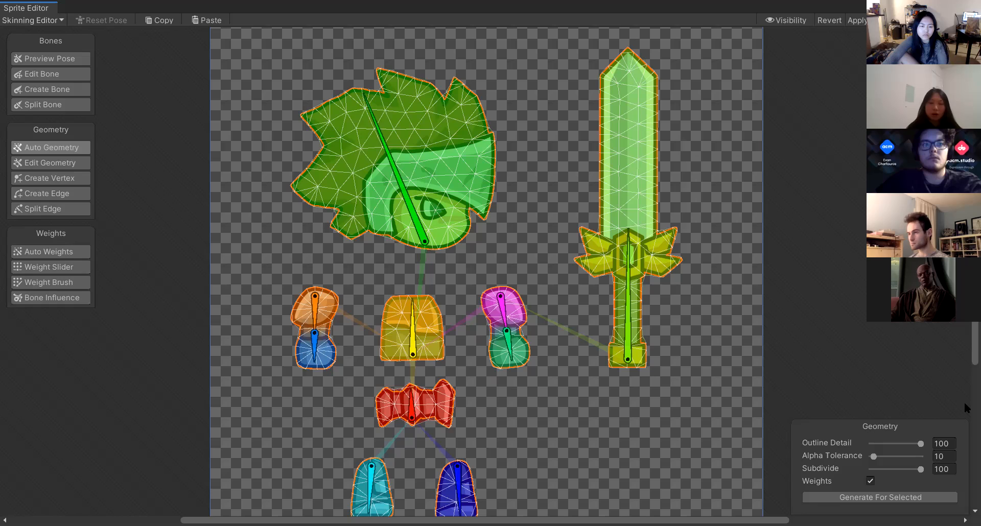
{"action": "left_click_drag", "start_coordinate": [921, 469], "coordinate": [880, 469]}
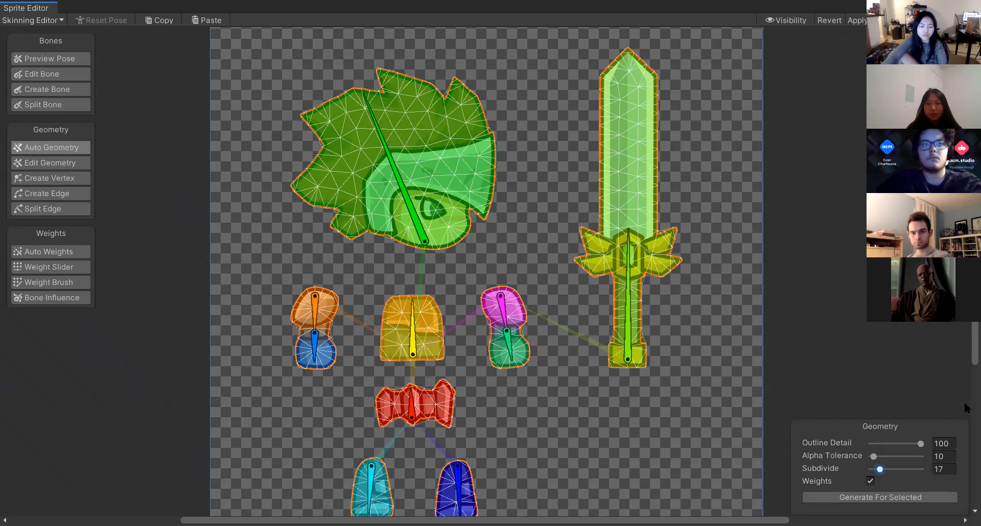
{"action": "left_click", "coordinate": [943, 468]}
{"action": "type", "text": "20"}
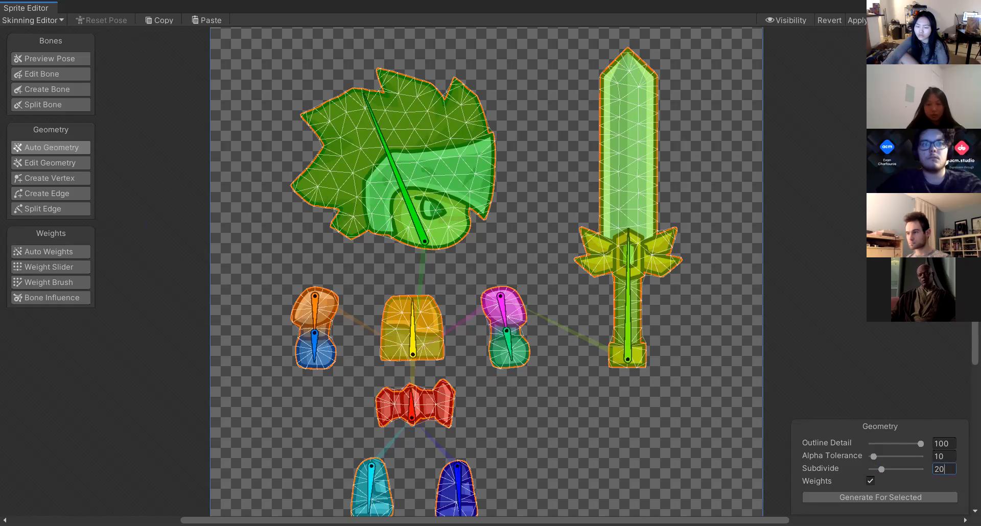
{"action": "left_click", "coordinate": [827, 497]}
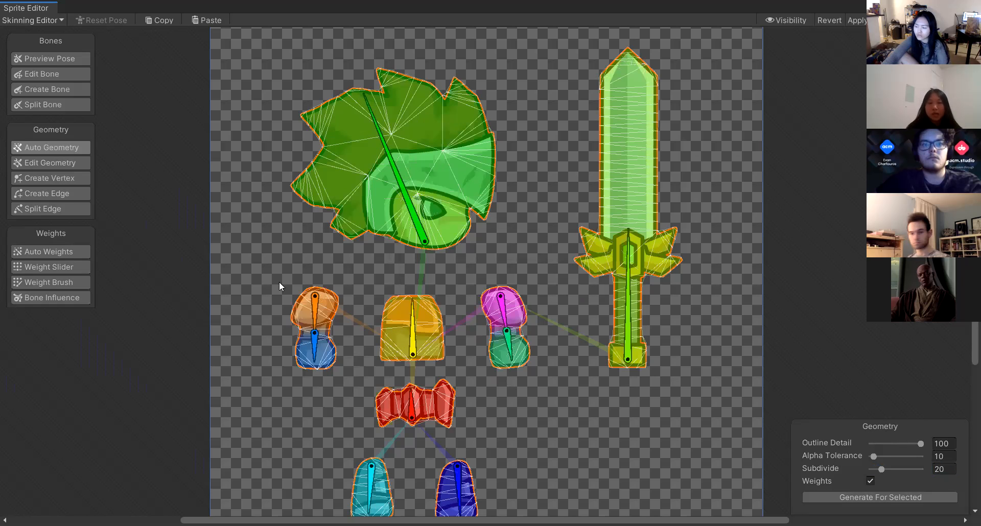
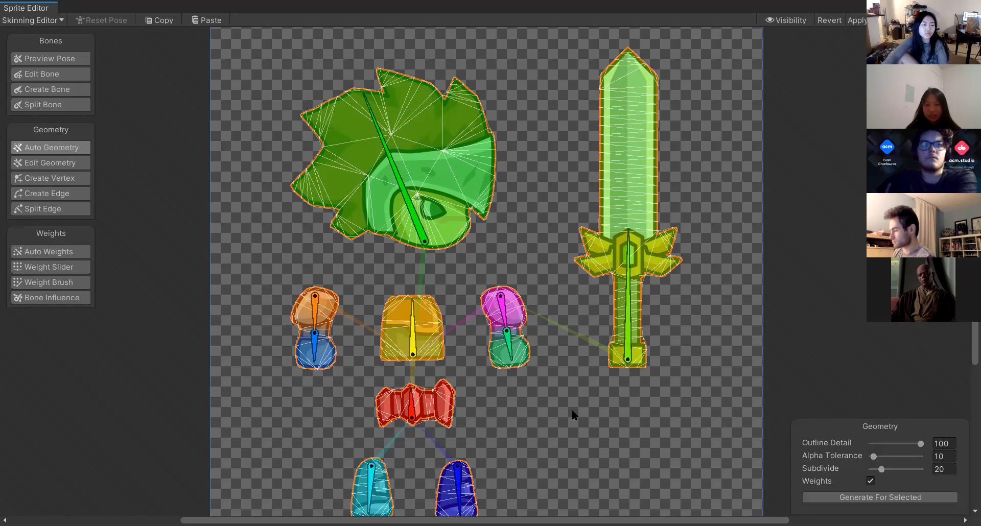
Try moving the head bone twice to test the deformation, undoing each move.
{"action": "scroll", "coordinate": [577, 368], "scroll_direction": "down", "scroll_amount": 5}
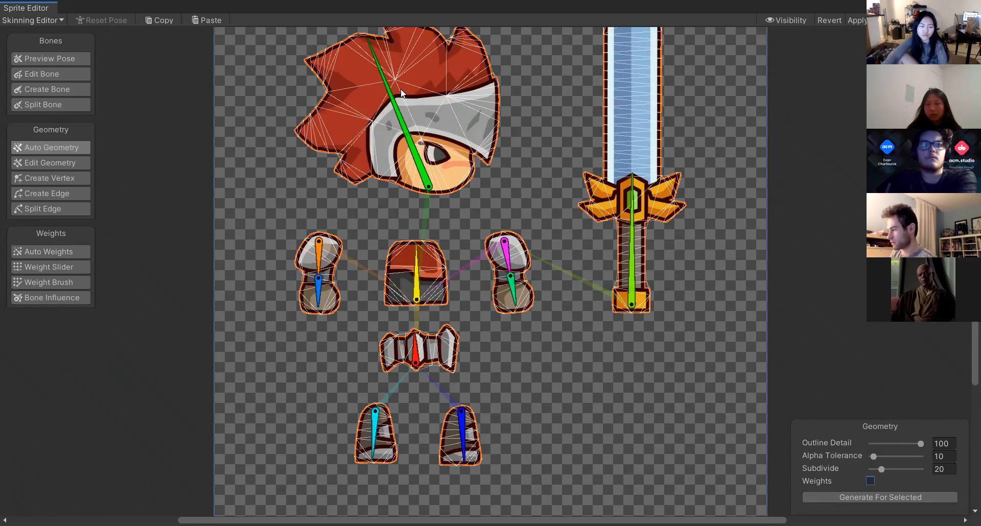
{"action": "left_click_drag", "start_coordinate": [401, 92], "coordinate": [449, 105]}
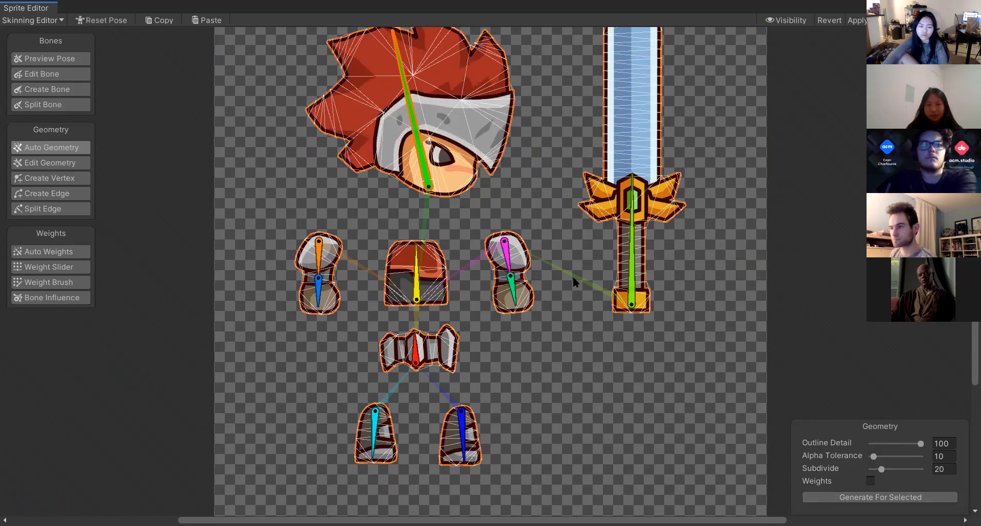
{"action": "key", "text": "ctrl+z"}
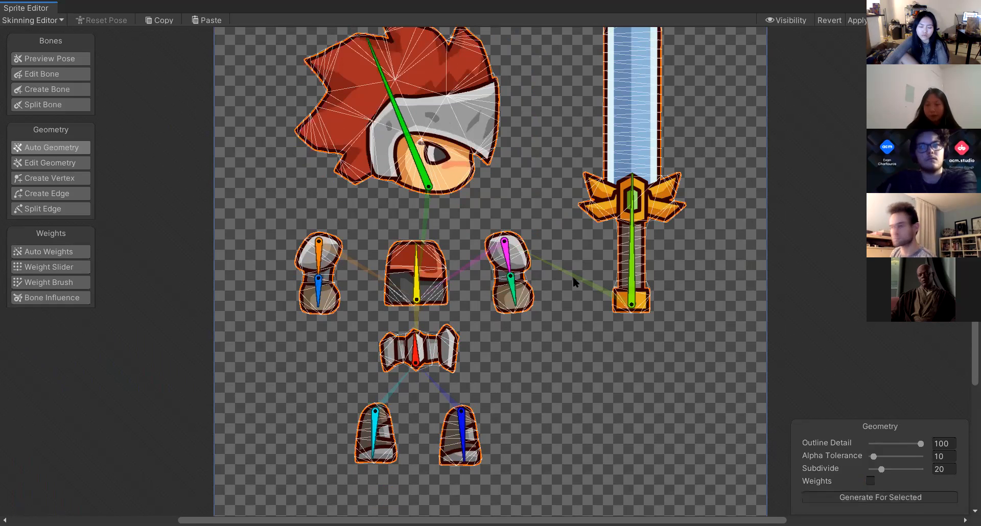
{"action": "left_click_drag", "start_coordinate": [404, 122], "coordinate": [352, 48]}
{"action": "key", "text": "ctrl+z"}
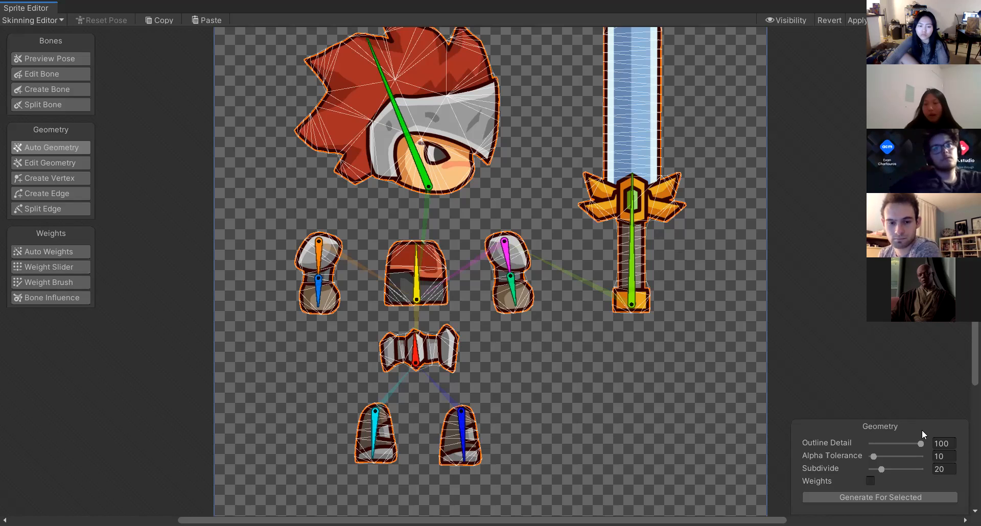
Enable Weights and regenerate the geometry for the sprites, undoing a test move of the head bone.
{"action": "left_click", "coordinate": [870, 481]}
{"action": "left_click", "coordinate": [879, 497]}
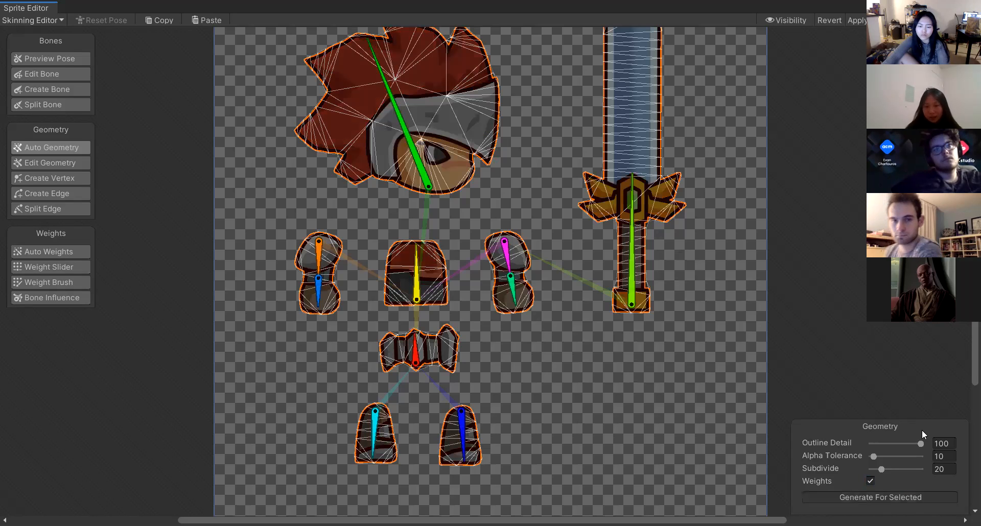
{"action": "left_click_drag", "start_coordinate": [388, 83], "coordinate": [362, 137]}
{"action": "key", "text": "ctrl+z"}
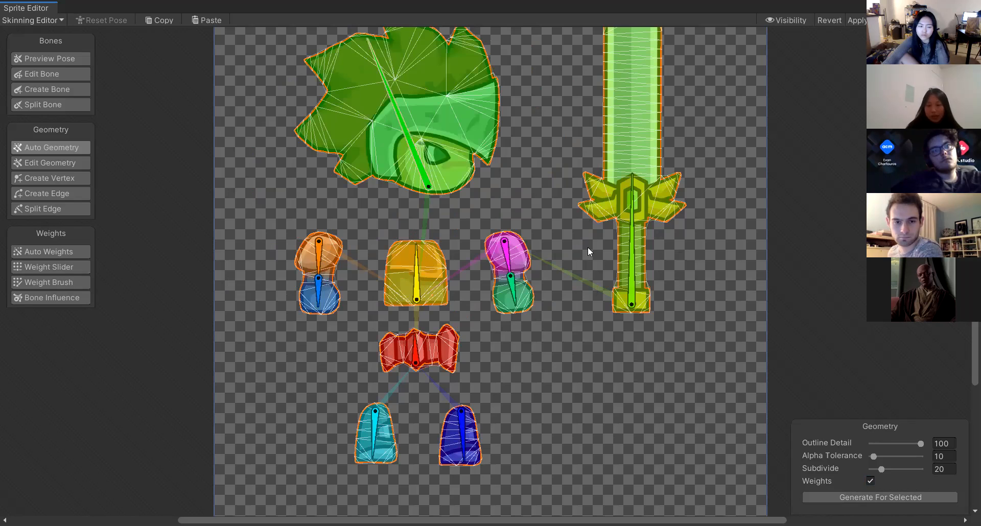
Regenerate the geometry and weights with Outline Detail set to 26.
{"action": "left_click", "coordinate": [878, 444]}
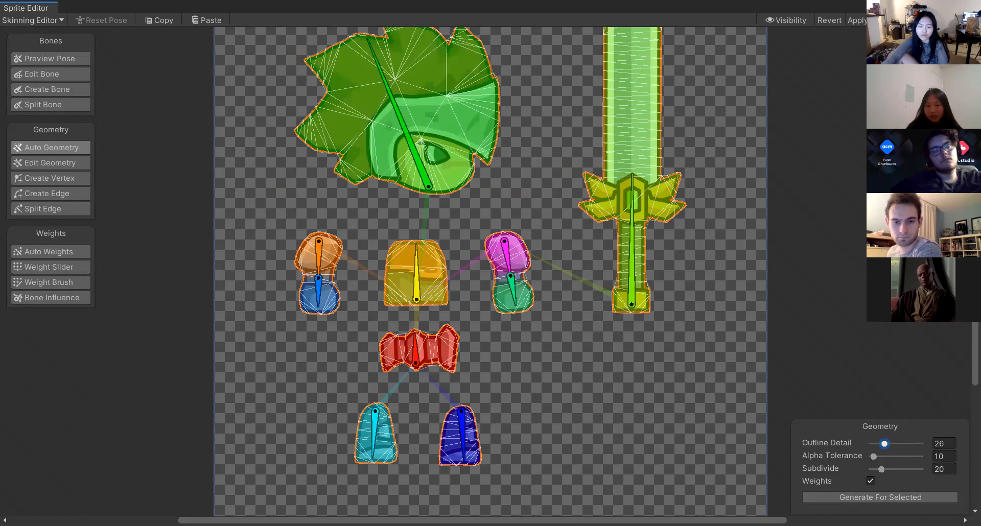
{"action": "left_click", "coordinate": [881, 497]}
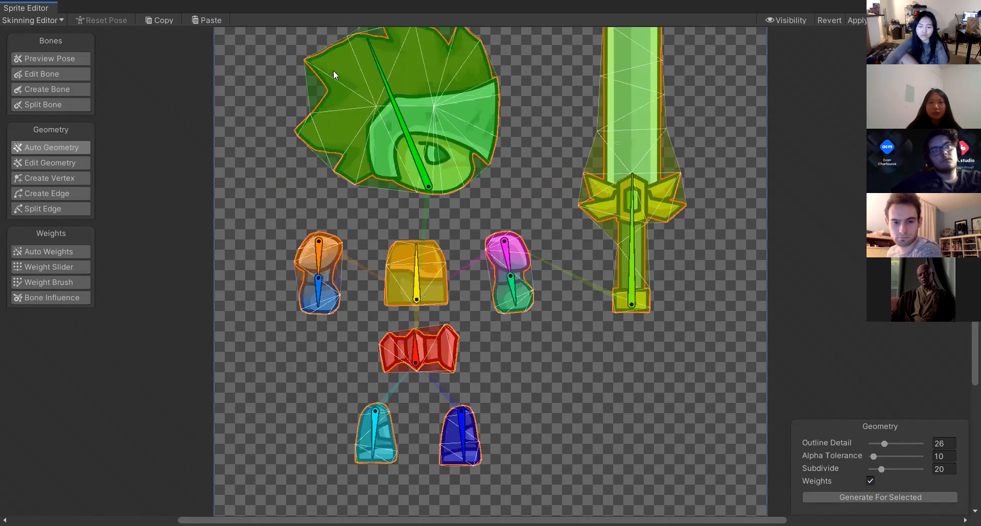
Move outline vertices of the head sprite in Edit Geometry mode, undoing the unwanted moves.
{"action": "scroll", "coordinate": [332, 69], "scroll_direction": "up", "scroll_amount": 5}
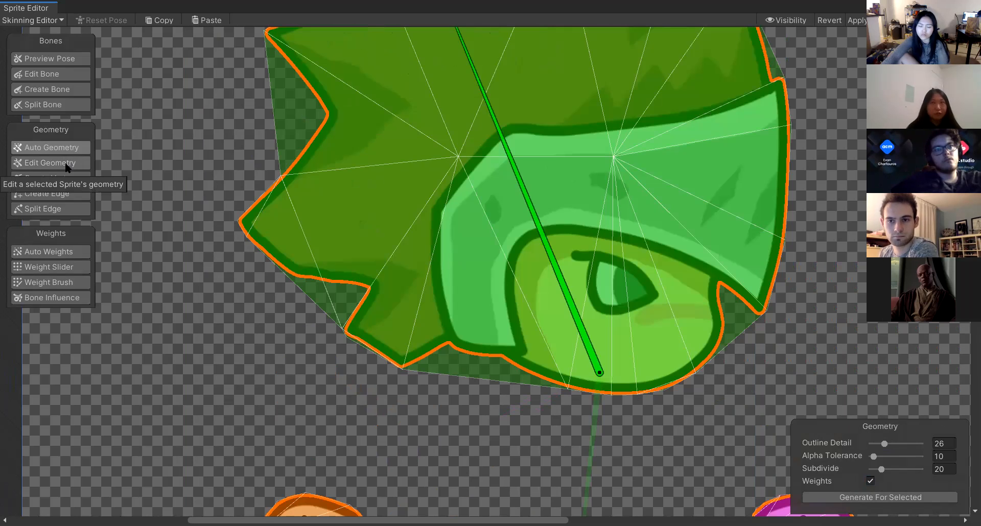
{"action": "left_click", "coordinate": [51, 163]}
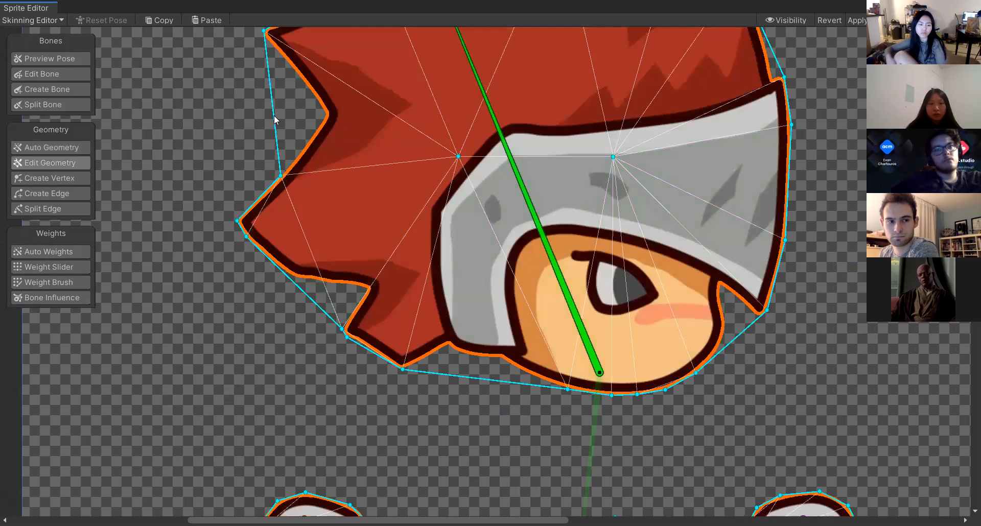
{"action": "left_click_drag", "start_coordinate": [329, 112], "coordinate": [322, 62]}
{"action": "scroll", "coordinate": [466, 186], "scroll_direction": "up", "scroll_amount": 5}
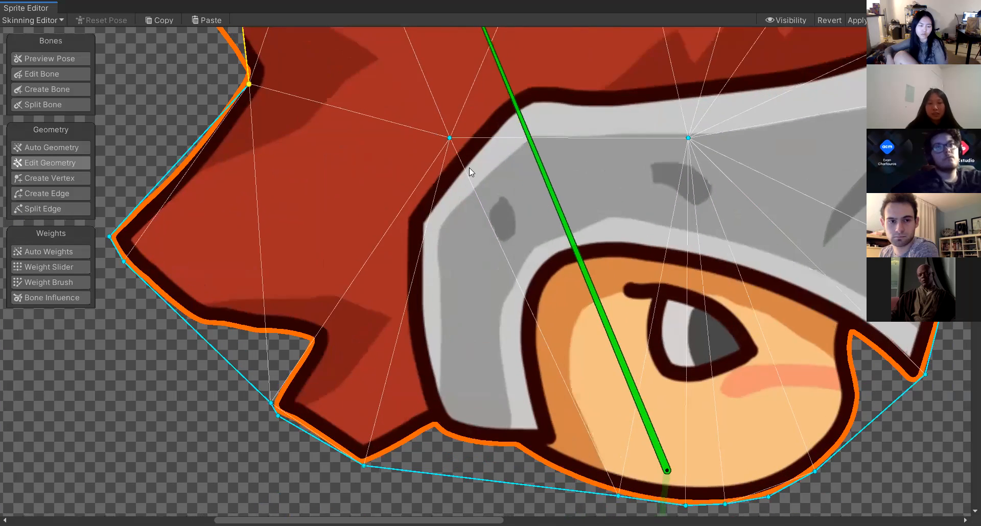
{"action": "scroll", "coordinate": [469, 169], "scroll_direction": "down", "scroll_amount": 12}
{"action": "scroll", "coordinate": [405, 85], "scroll_direction": "down", "scroll_amount": 1}
{"action": "left_click_drag", "start_coordinate": [420, 90], "coordinate": [400, 112]}
{"action": "left_click_drag", "start_coordinate": [343, 137], "coordinate": [405, 69]}
{"action": "key", "text": "ctrl+z"}
{"action": "left_click", "coordinate": [464, 163]}
{"action": "left_click_drag", "start_coordinate": [392, 169], "coordinate": [486, 205]}
{"action": "key", "text": "ctrl+z"}
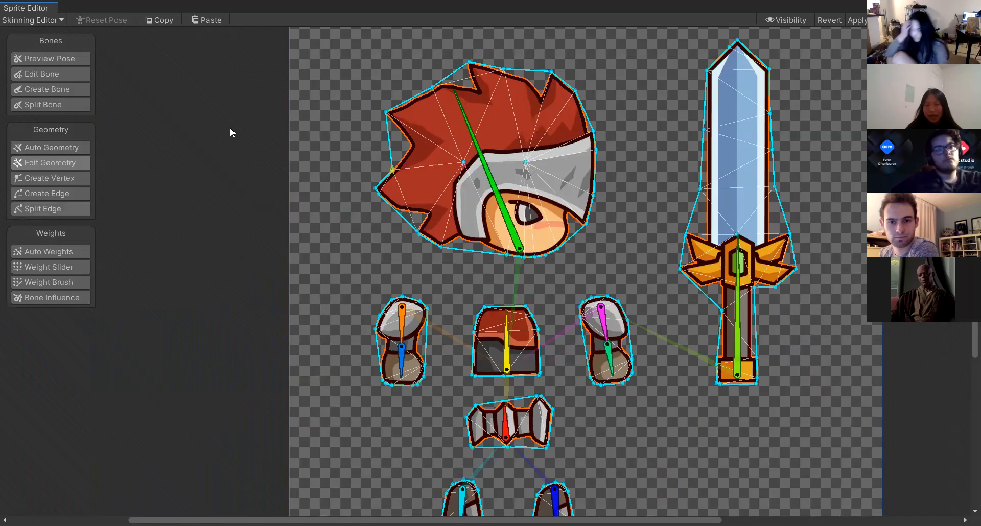
Create a vertex on the head's left outline and move it into the notch between the hair spikes.
{"action": "left_click", "coordinate": [58, 180]}
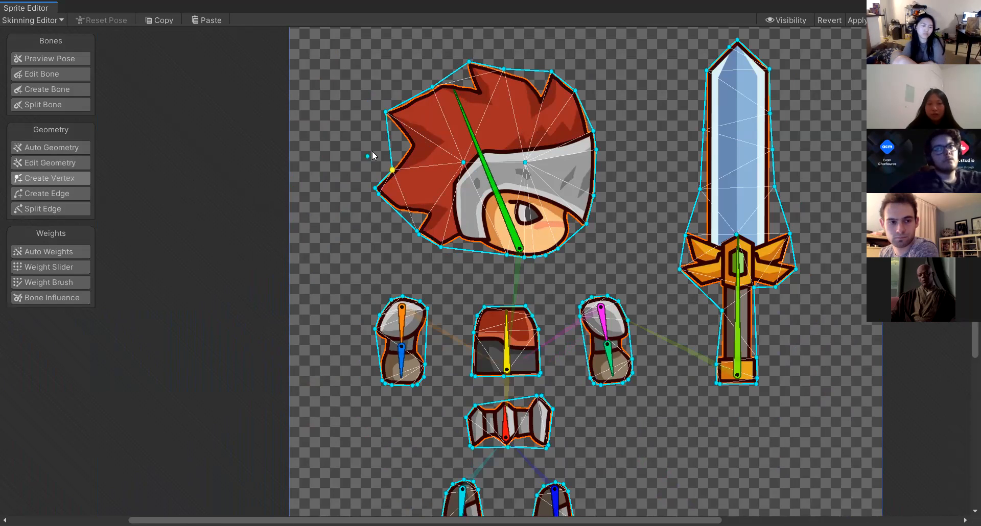
{"action": "scroll", "coordinate": [396, 144], "scroll_direction": "up", "scroll_amount": 2}
{"action": "scroll", "coordinate": [397, 144], "scroll_direction": "up", "scroll_amount": 3}
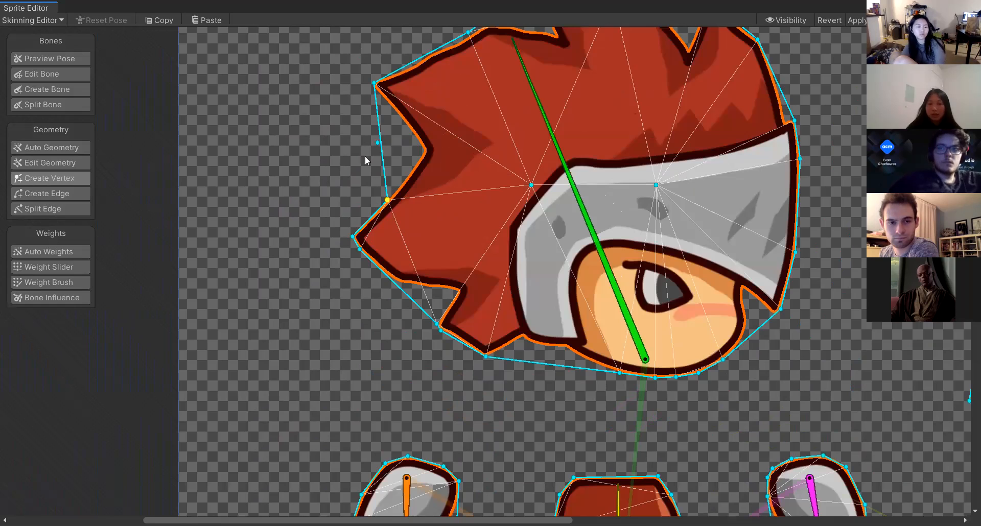
{"action": "left_click", "coordinate": [382, 147]}
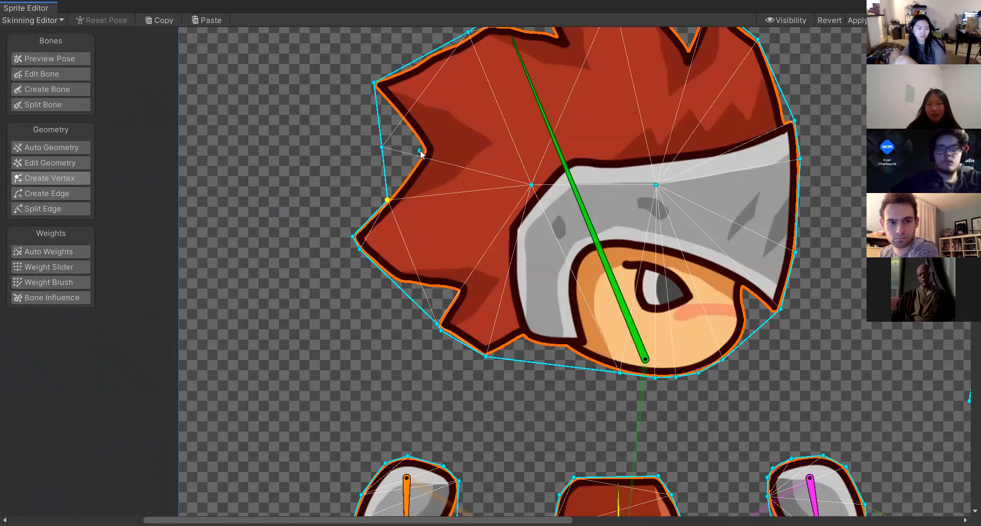
{"action": "mouse_move", "coordinate": [419, 149]}
{"action": "left_mouse_down"}
{"action": "mouse_move", "coordinate": [378, 148]}
{"action": "mouse_move", "coordinate": [417, 142]}
{"action": "left_mouse_up"}
{"action": "key", "text": "ctrl+z"}
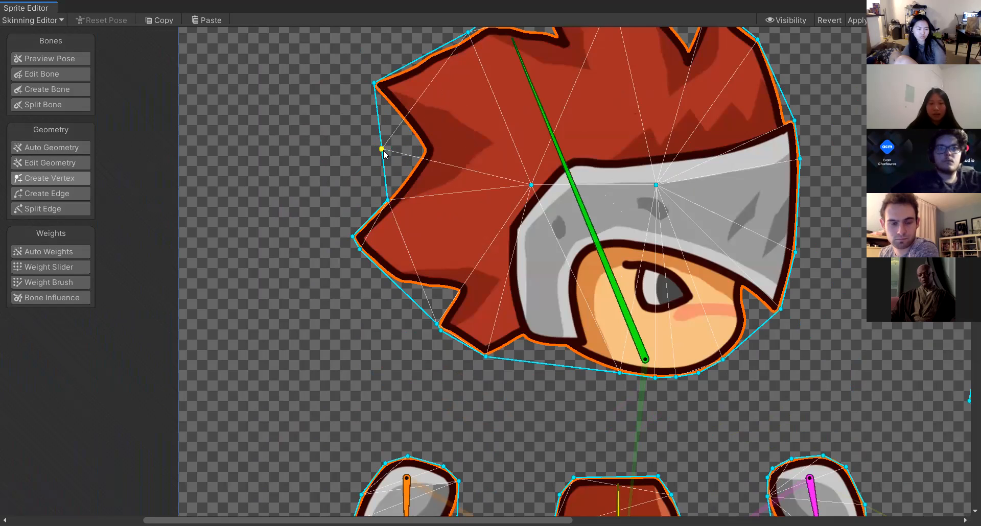
{"action": "left_click_drag", "start_coordinate": [382, 149], "coordinate": [425, 148]}
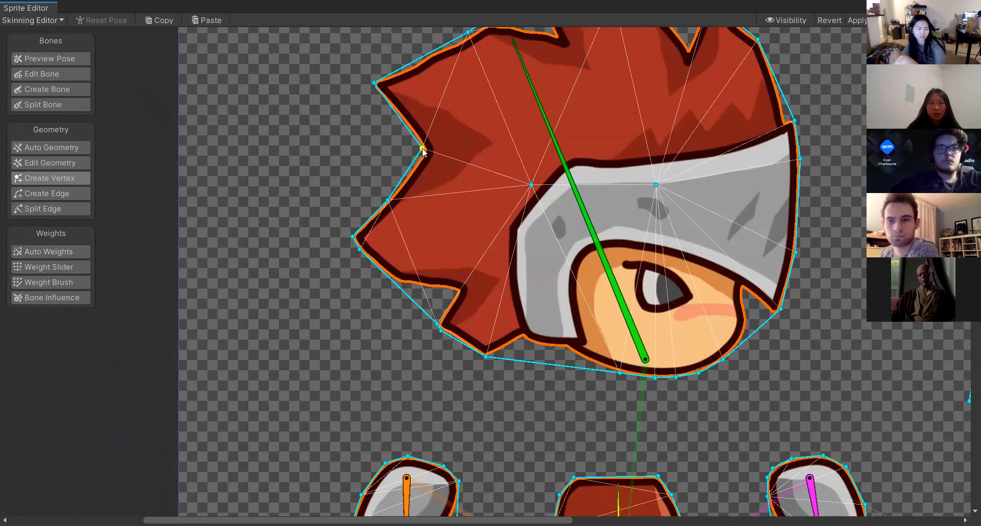
Add another vertex at the lower hair notch of the head and position it on the outline.
{"action": "left_click", "coordinate": [463, 293]}
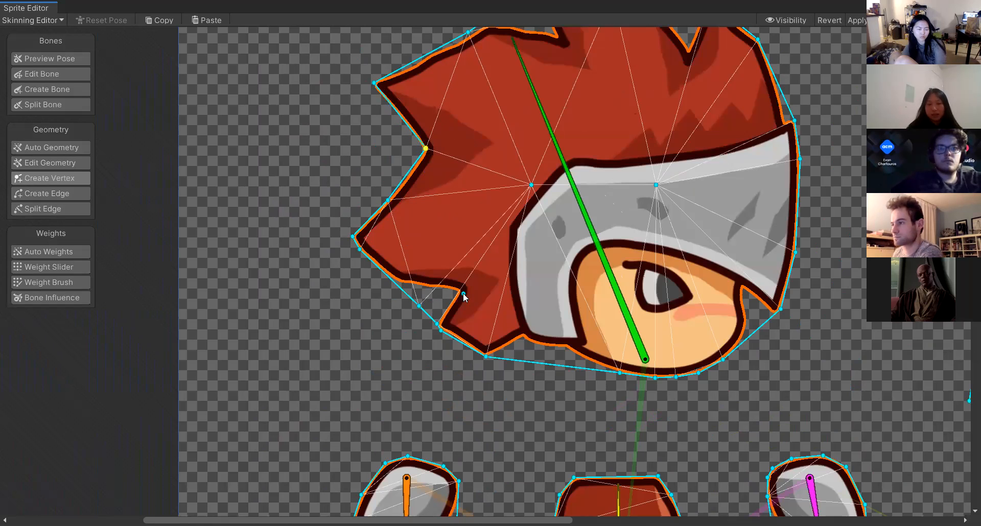
{"action": "left_click_drag", "start_coordinate": [418, 307], "coordinate": [453, 291]}
{"action": "left_click", "coordinate": [403, 271]}
{"action": "left_click_drag", "start_coordinate": [404, 271], "coordinate": [402, 277]}
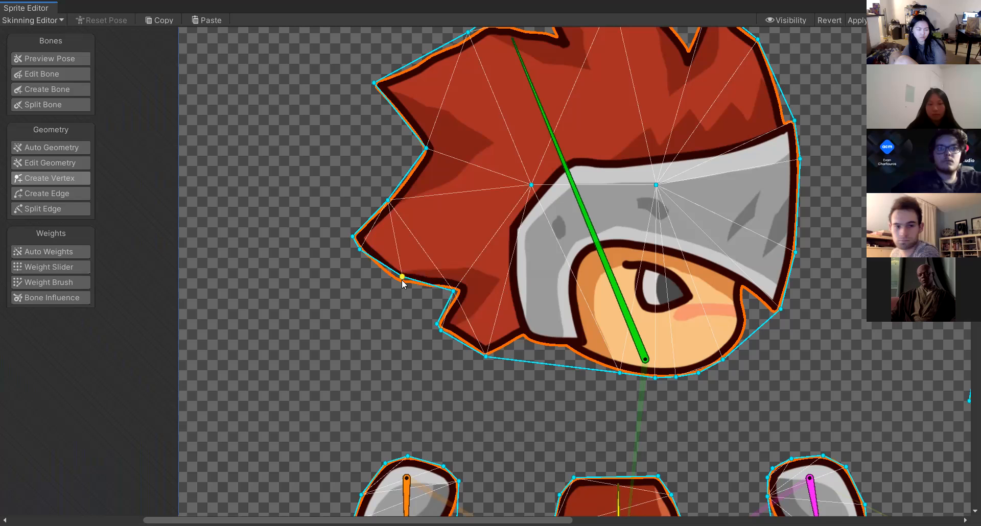
Create edges connecting the new lower vertex to the upper hair vertex and the lower outline.
{"action": "left_click", "coordinate": [41, 198]}
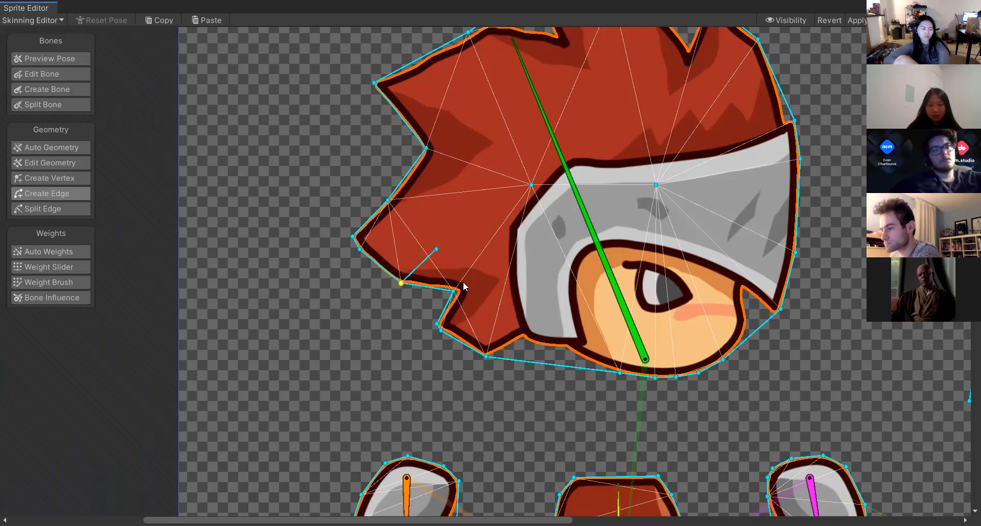
{"action": "left_click", "coordinate": [408, 172]}
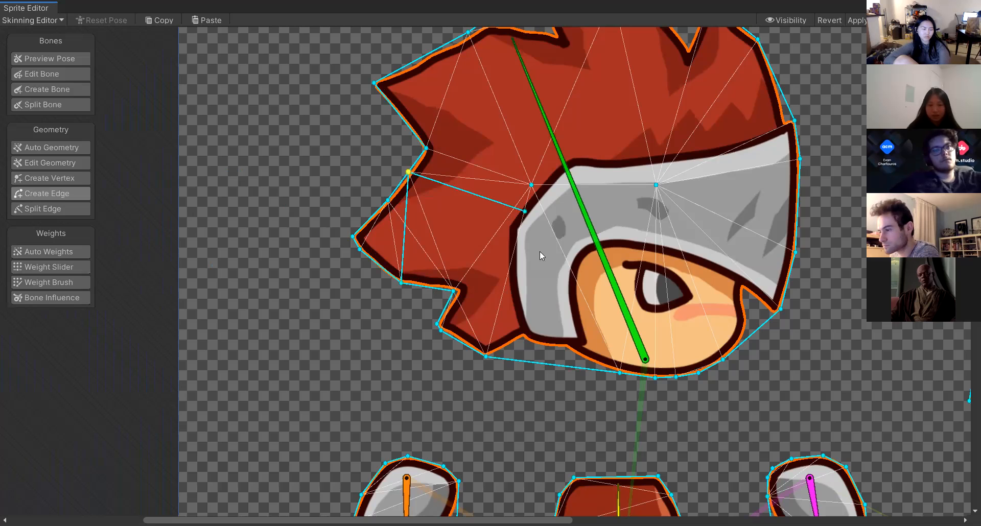
{"action": "left_click", "coordinate": [556, 364]}
{"action": "left_click_drag", "start_coordinate": [557, 365], "coordinate": [524, 337]}
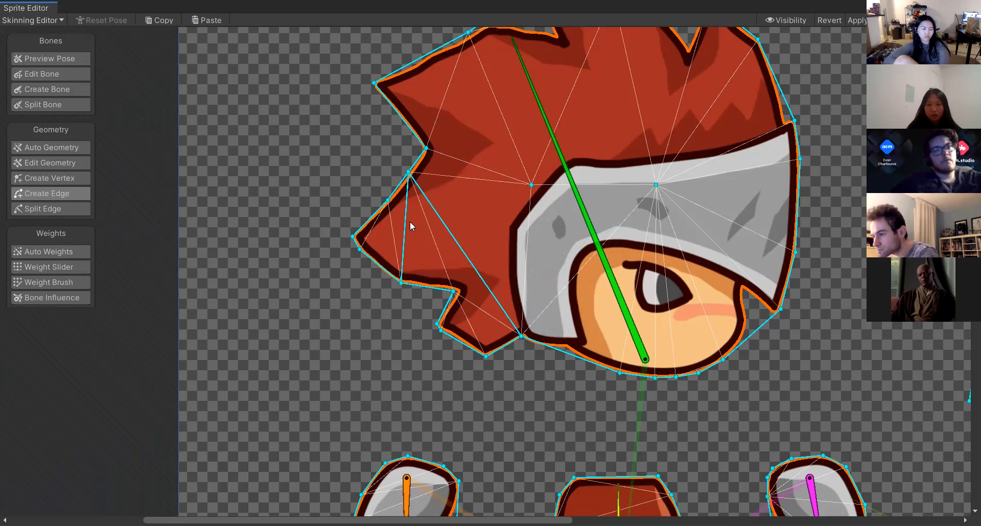
Split an edge in the head's upper-left hair region to add a vertex.
{"action": "scroll", "coordinate": [413, 222], "scroll_direction": "down", "scroll_amount": 5}
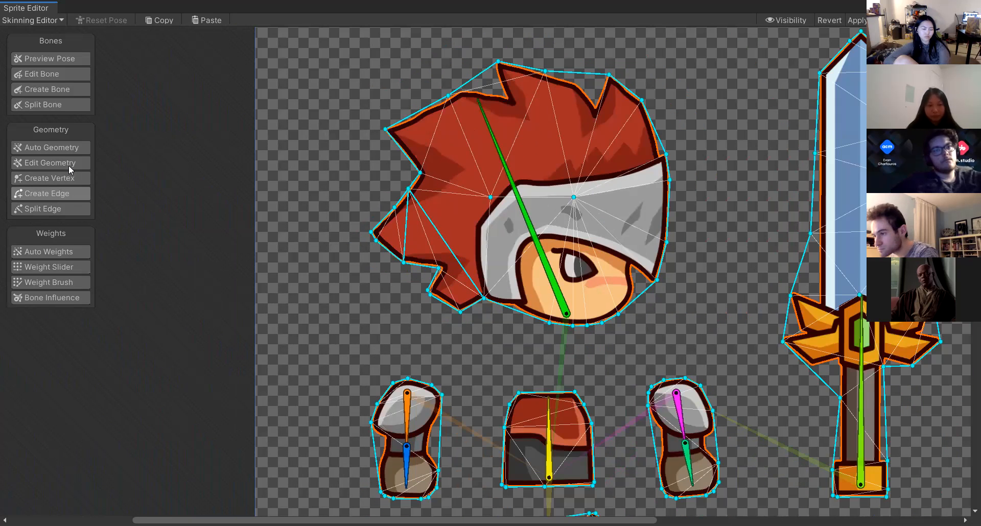
{"action": "left_click", "coordinate": [62, 208]}
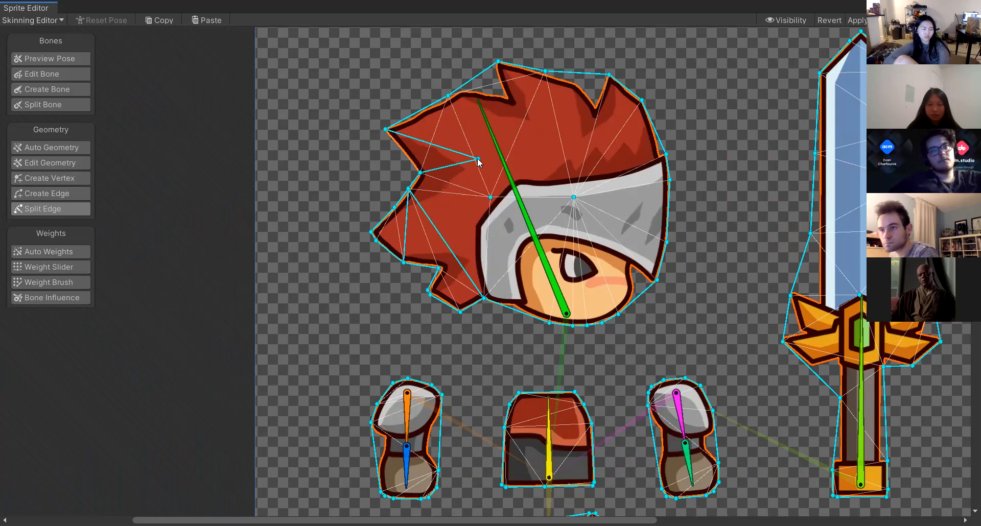
{"action": "left_click", "coordinate": [371, 82]}
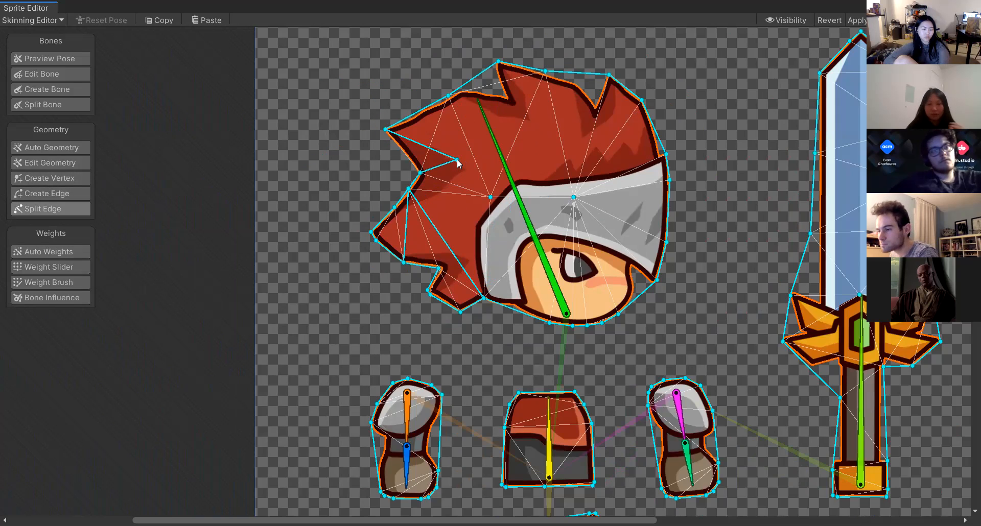
Regenerate automatic geometry and weights for the sprites with Outline Detail set to 100.
{"action": "left_click", "coordinate": [38, 147]}
{"action": "left_click_drag", "start_coordinate": [914, 447], "coordinate": [951, 442]}
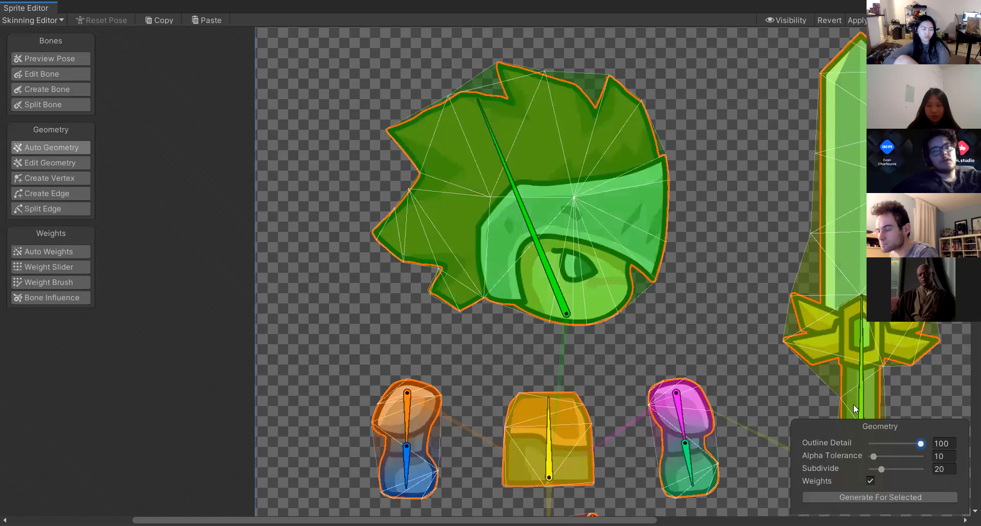
{"action": "scroll", "coordinate": [853, 404], "scroll_direction": "down", "scroll_amount": 5}
{"action": "middle_click_drag", "start_coordinate": [440, 339], "coordinate": [415, 233]}
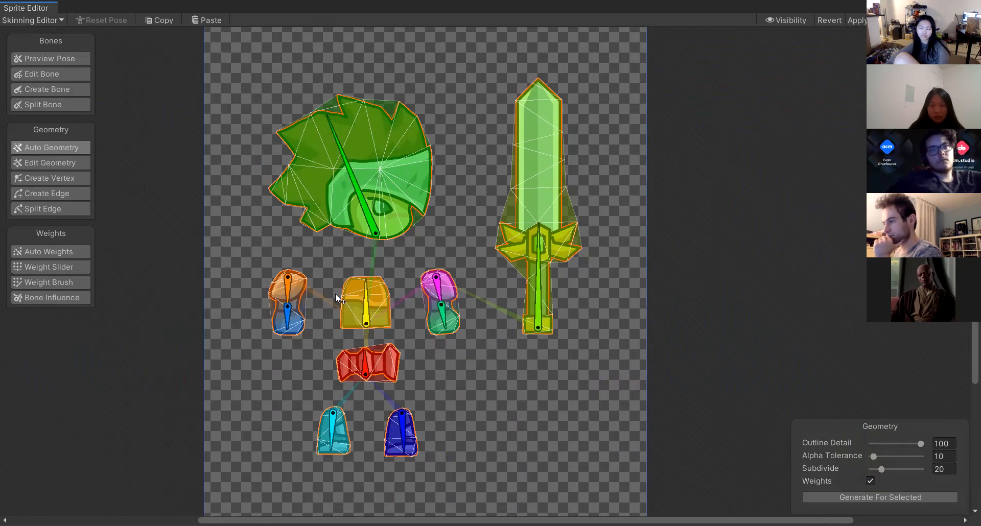
Pose the left arm's upper and lower bones to test the weight deformation, undoing the last move.
{"action": "scroll", "coordinate": [263, 308], "scroll_direction": "up", "scroll_amount": 6}
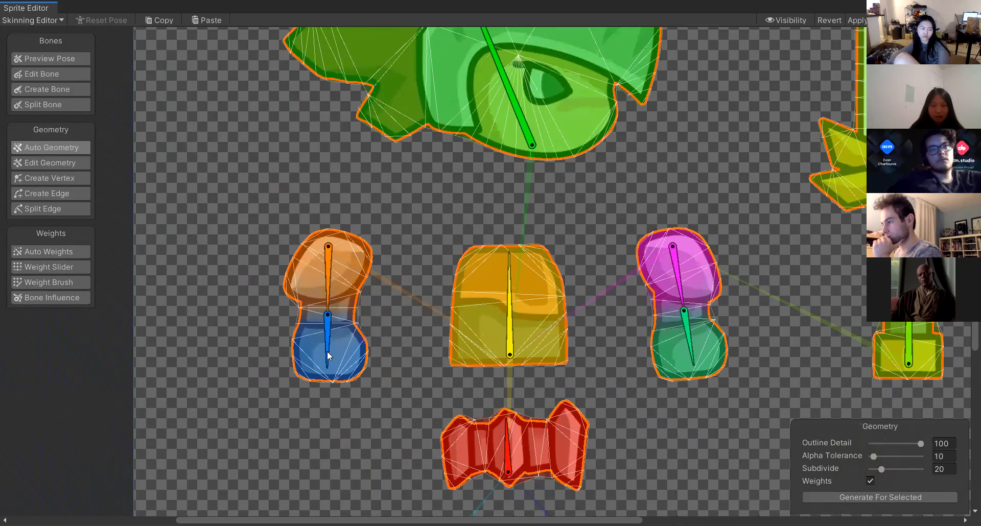
{"action": "scroll", "coordinate": [326, 351], "scroll_direction": "up", "scroll_amount": 5}
{"action": "scroll", "coordinate": [338, 315], "scroll_direction": "up", "scroll_amount": 1}
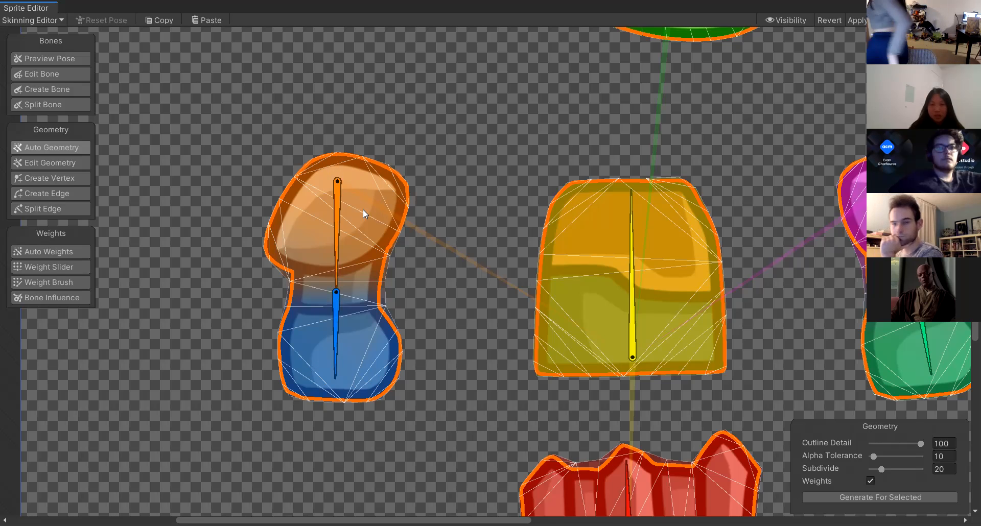
{"action": "left_click_drag", "start_coordinate": [339, 221], "coordinate": [339, 255]}
{"action": "left_click_drag", "start_coordinate": [335, 335], "coordinate": [346, 401]}
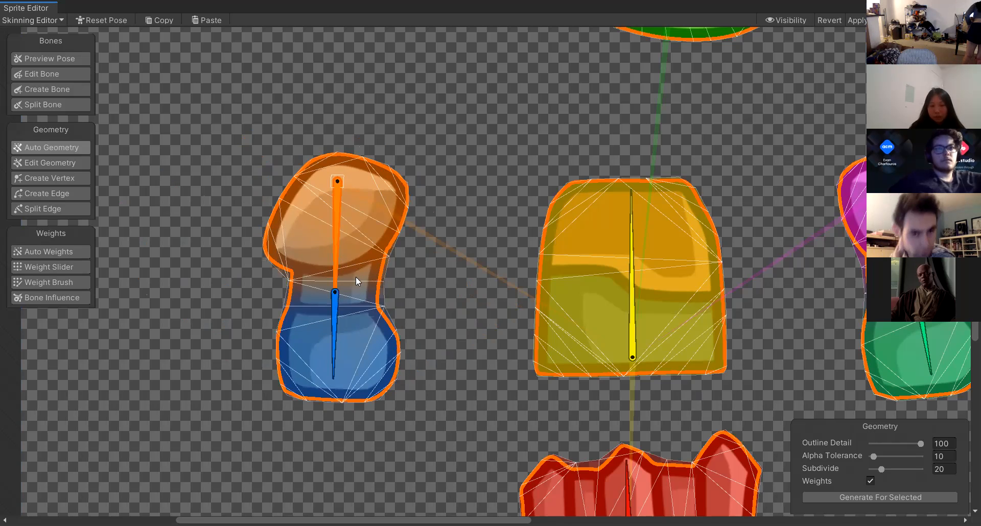
{"action": "left_click_drag", "start_coordinate": [341, 356], "coordinate": [339, 404]}
{"action": "left_click_drag", "start_coordinate": [333, 270], "coordinate": [454, 343]}
{"action": "key", "text": "ctrl+z"}
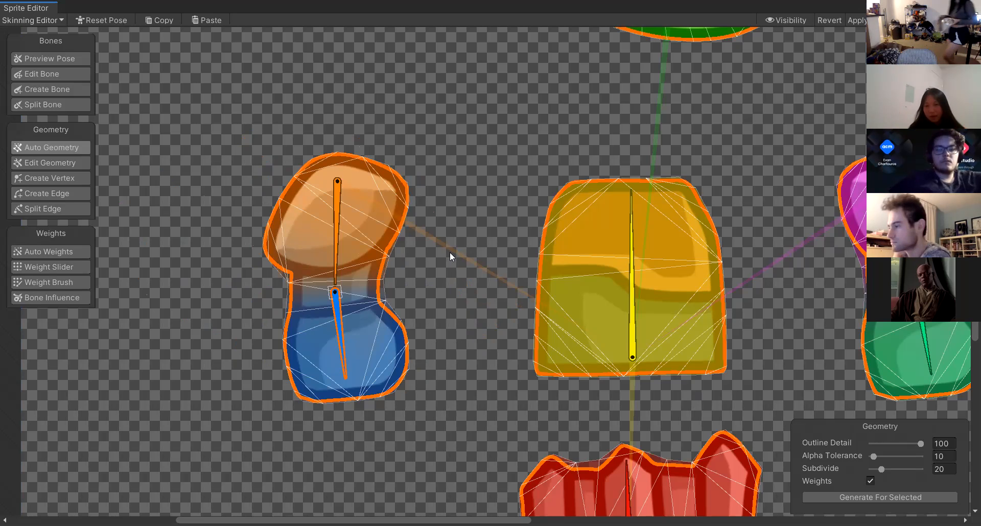
Rotate the right arm's lower bone slightly to test its deformation.
{"action": "scroll", "coordinate": [455, 274], "scroll_direction": "down", "scroll_amount": 5}
{"action": "middle_click_drag", "start_coordinate": [412, 247], "coordinate": [312, 334]}
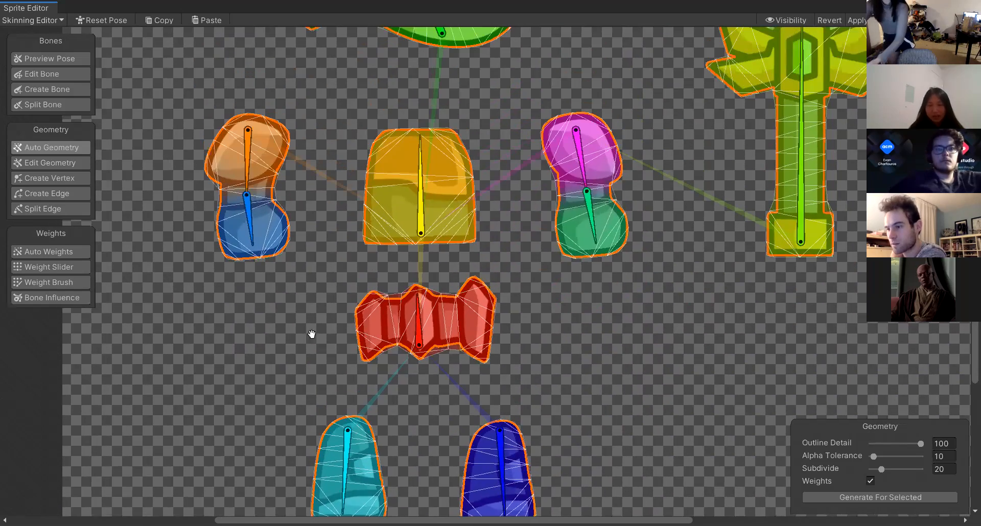
{"action": "scroll", "coordinate": [274, 442], "scroll_direction": "up", "scroll_amount": 4}
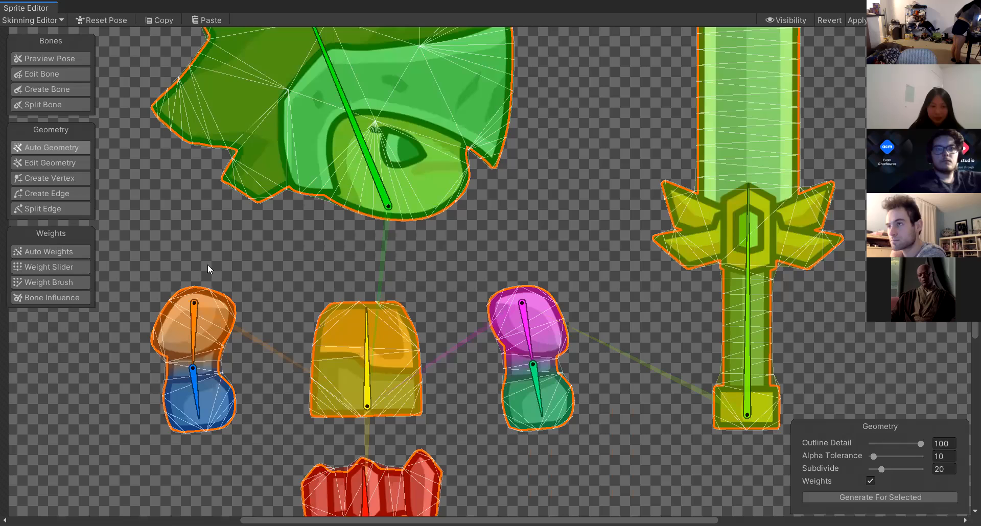
{"action": "left_click_drag", "start_coordinate": [540, 391], "coordinate": [548, 428]}
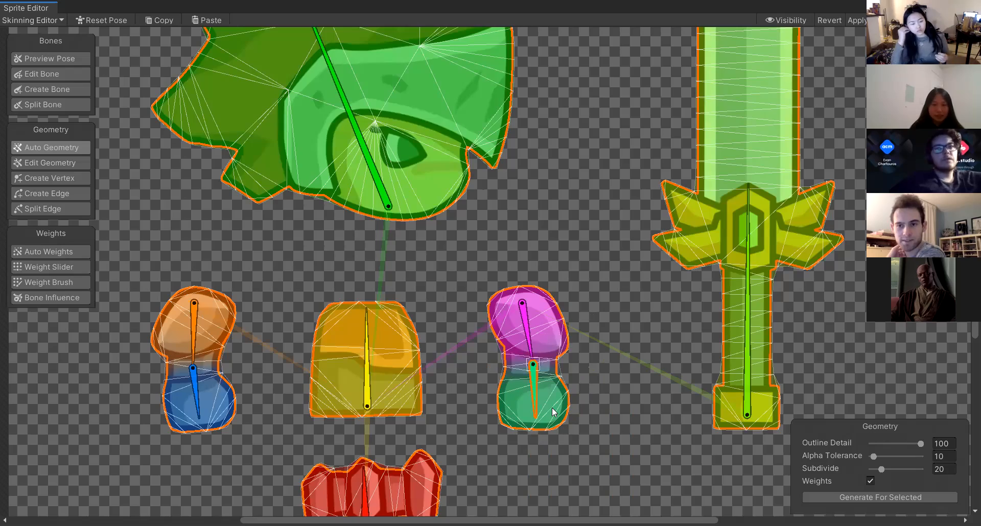
{"action": "scroll", "coordinate": [439, 429], "scroll_direction": "down", "scroll_amount": 5}
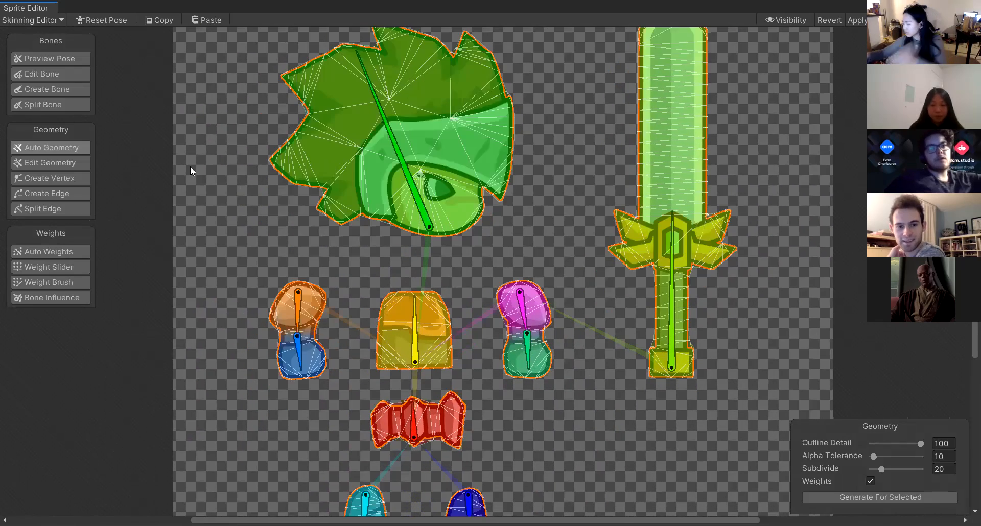
Regenerate geometry for the selected sprites with the Weights option turned off.
{"action": "middle_click_drag", "start_coordinate": [190, 167], "coordinate": [194, 138]}
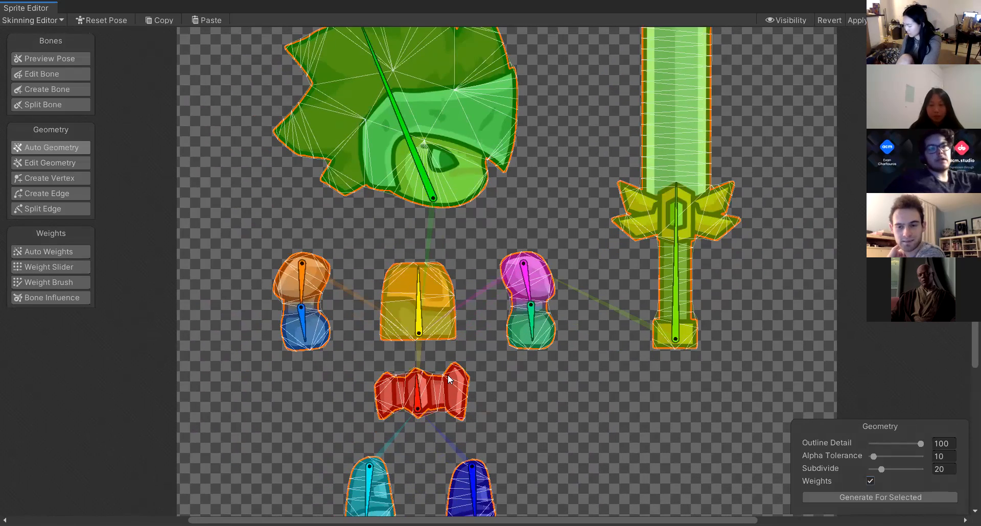
{"action": "left_click", "coordinate": [869, 481]}
{"action": "left_click", "coordinate": [880, 497]}
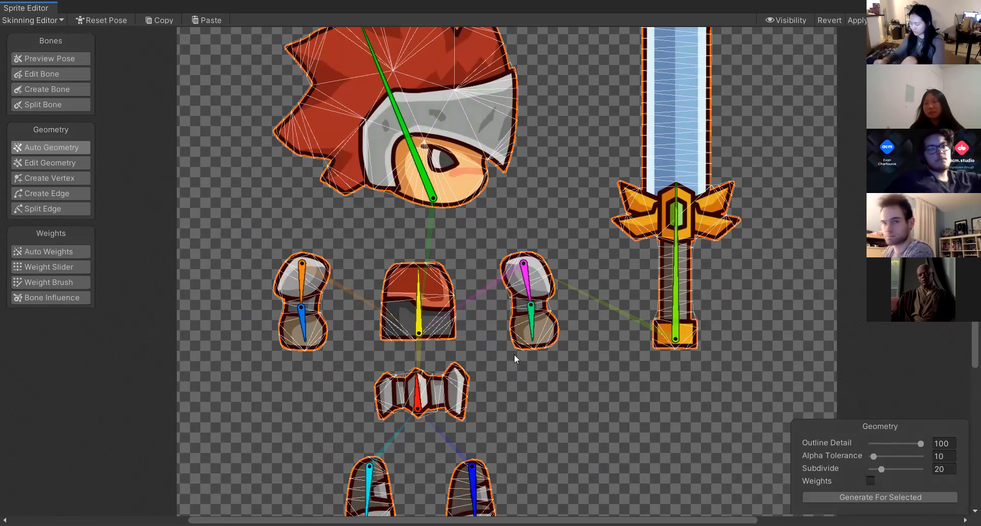
Rotate the right arm's lower bone to test the deformation, then undo the move.
{"action": "left_click", "coordinate": [532, 323]}
{"action": "left_click_drag", "start_coordinate": [560, 309], "coordinate": [567, 334]}
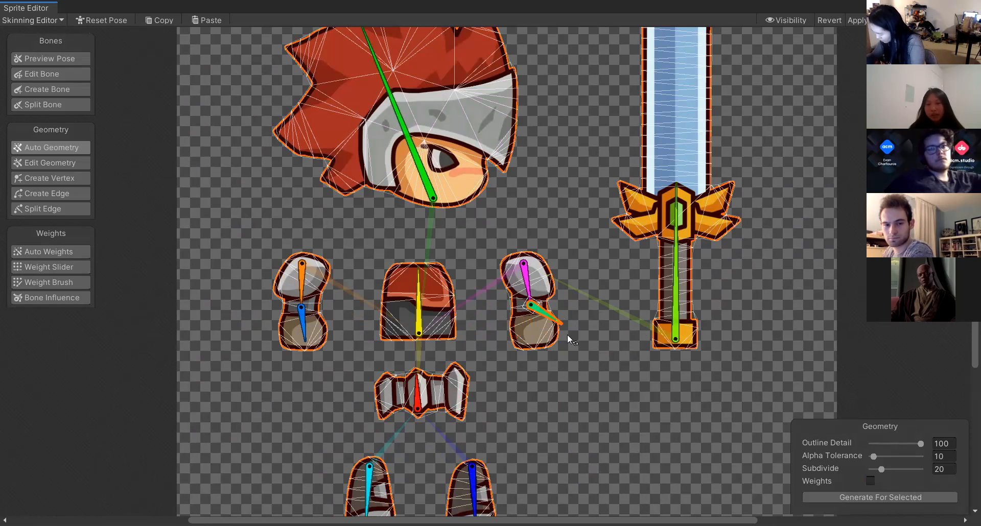
{"action": "key", "text": "ctrl+z"}
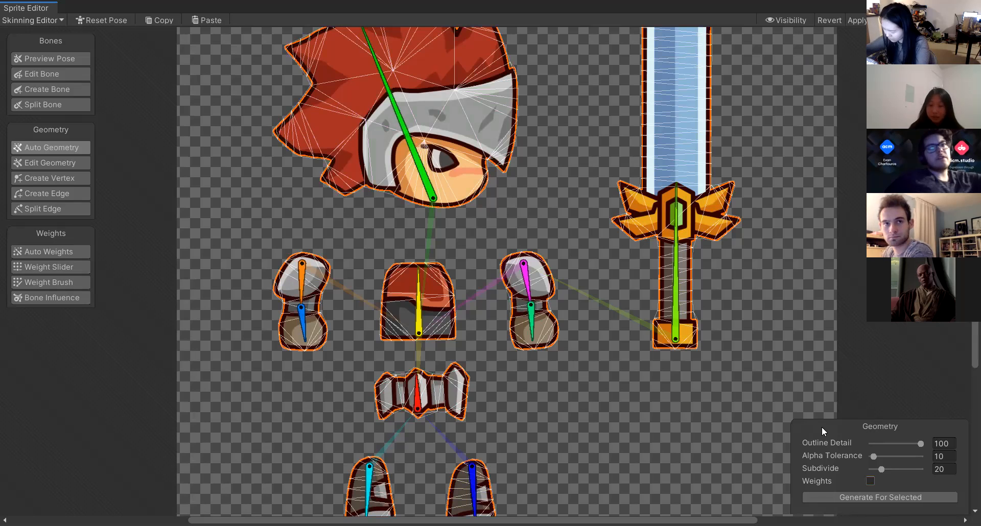
Regenerate geometry and weights for the selected sprites with the Weights option turned on.
{"action": "left_click", "coordinate": [870, 481]}
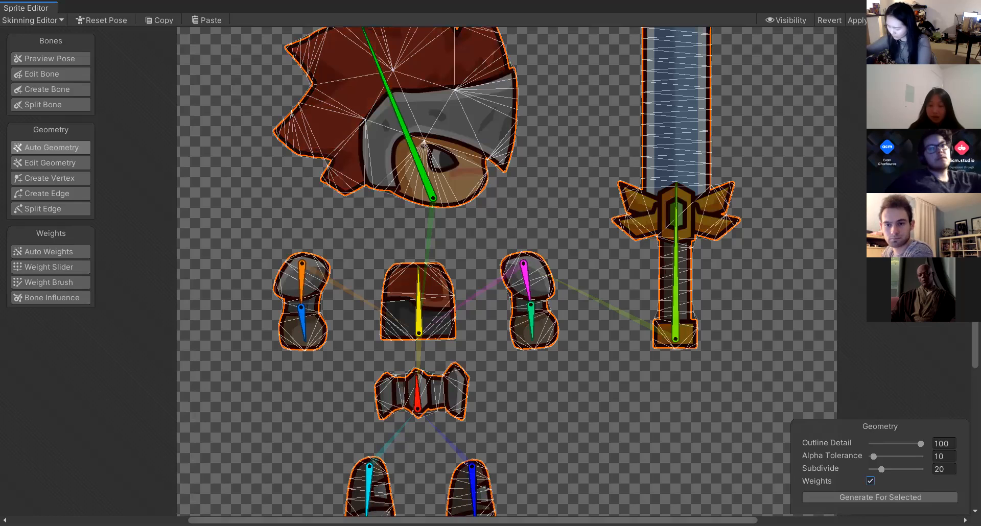
{"action": "left_click", "coordinate": [880, 496]}
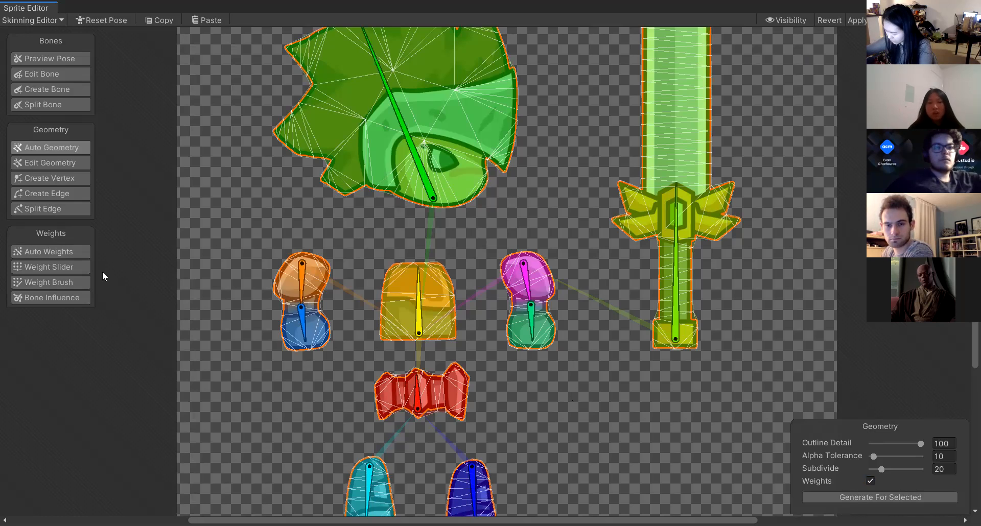
Switch to the Weight Slider tool and select the hip sprite's bone_1.
{"action": "left_click", "coordinate": [69, 281]}
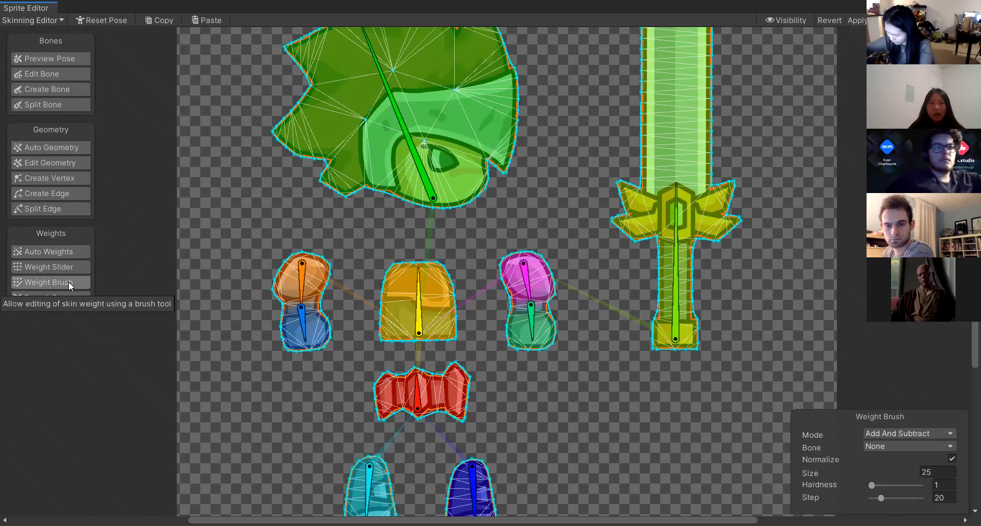
{"action": "left_click", "coordinate": [39, 255]}
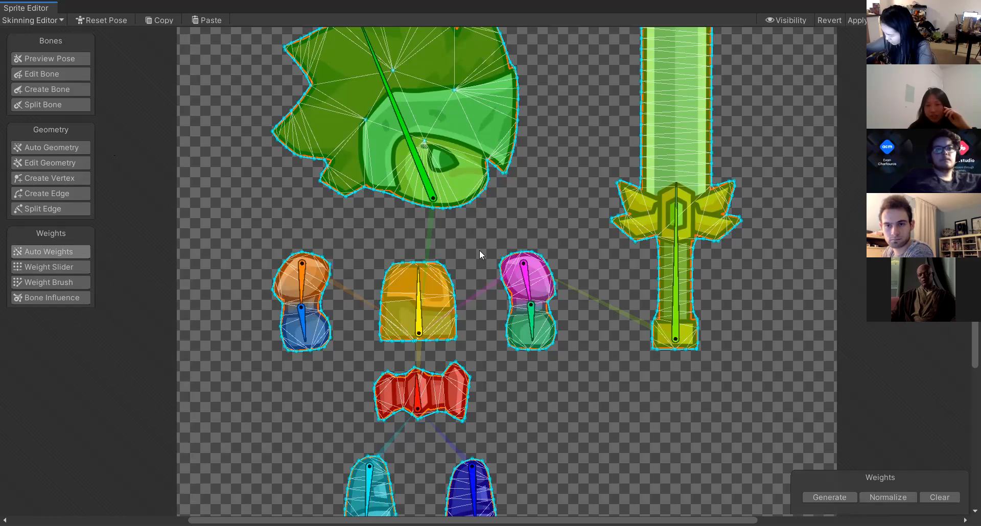
{"action": "left_click", "coordinate": [51, 147]}
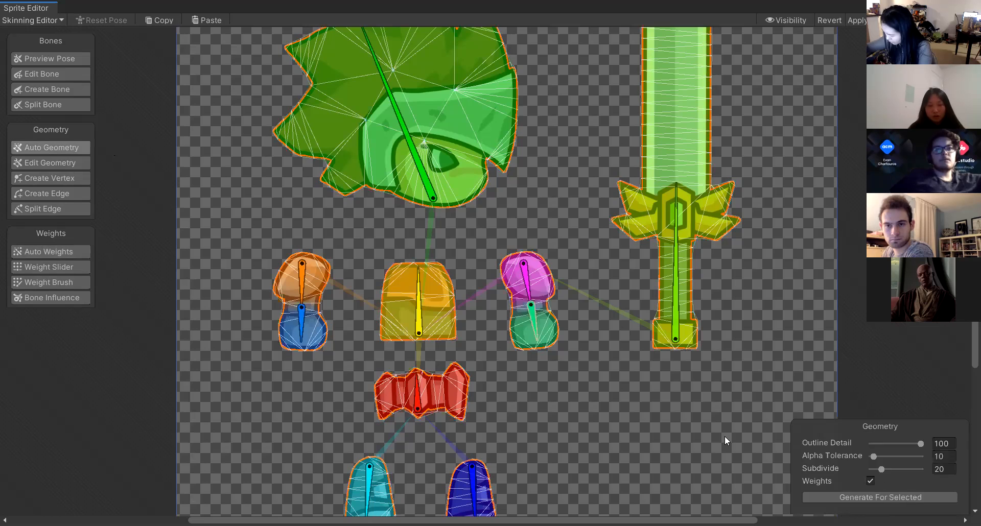
{"action": "left_click", "coordinate": [61, 251]}
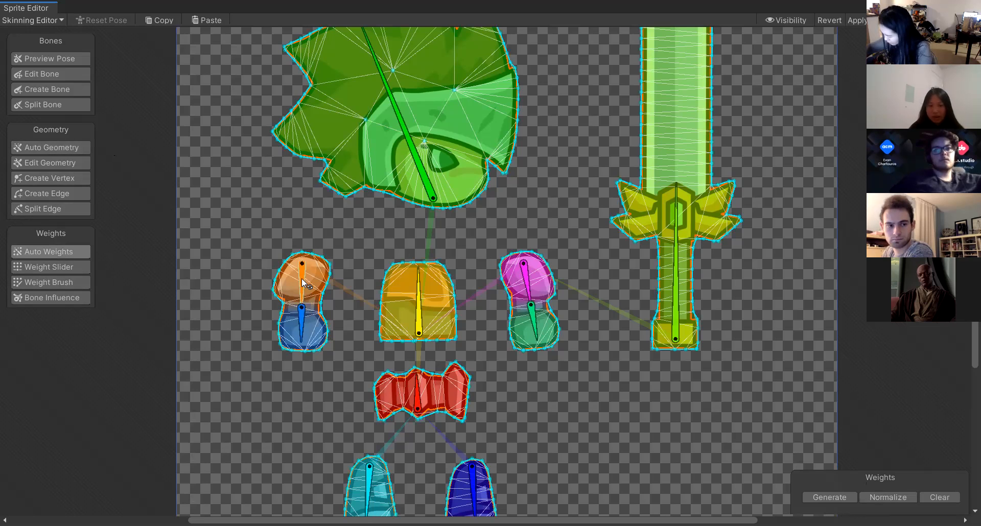
{"action": "left_click", "coordinate": [46, 267]}
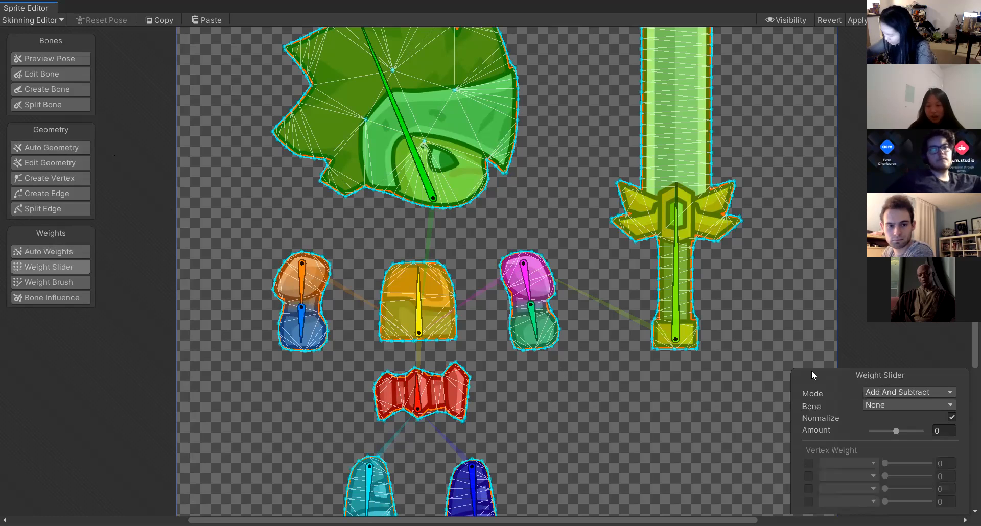
{"action": "left_click", "coordinate": [419, 319]}
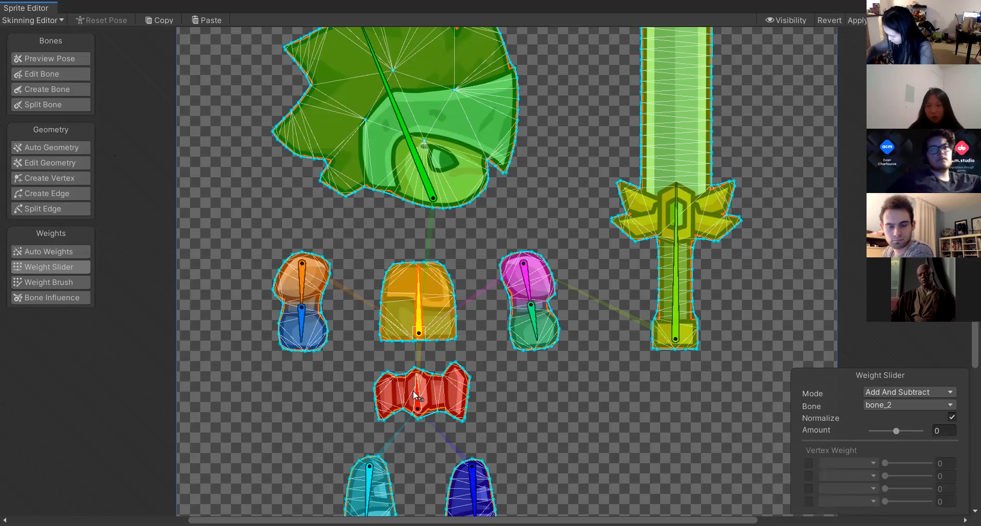
{"action": "left_click", "coordinate": [417, 409]}
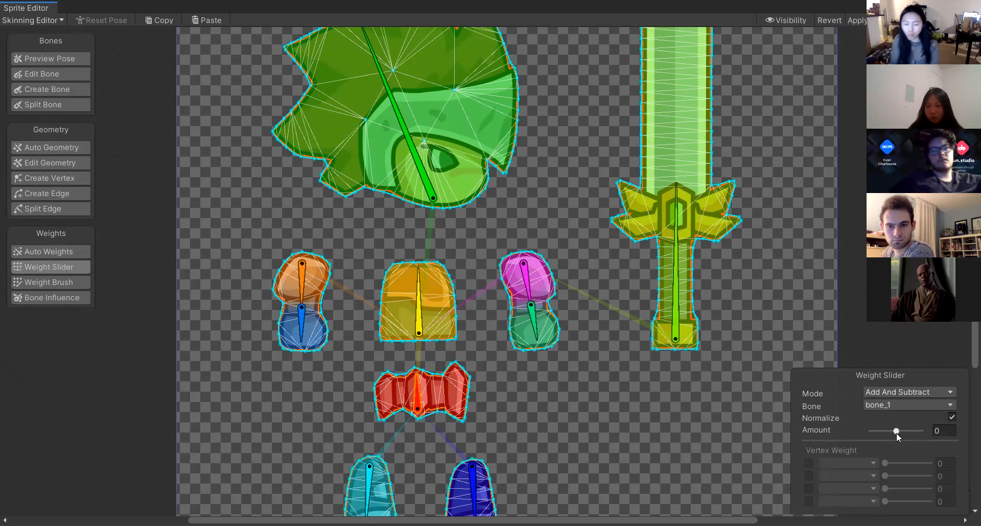
Lower bone_1's weight amount on the hips, test-moving the hip bone once and undoing that move.
{"action": "left_click_drag", "start_coordinate": [896, 430], "coordinate": [756, 437]}
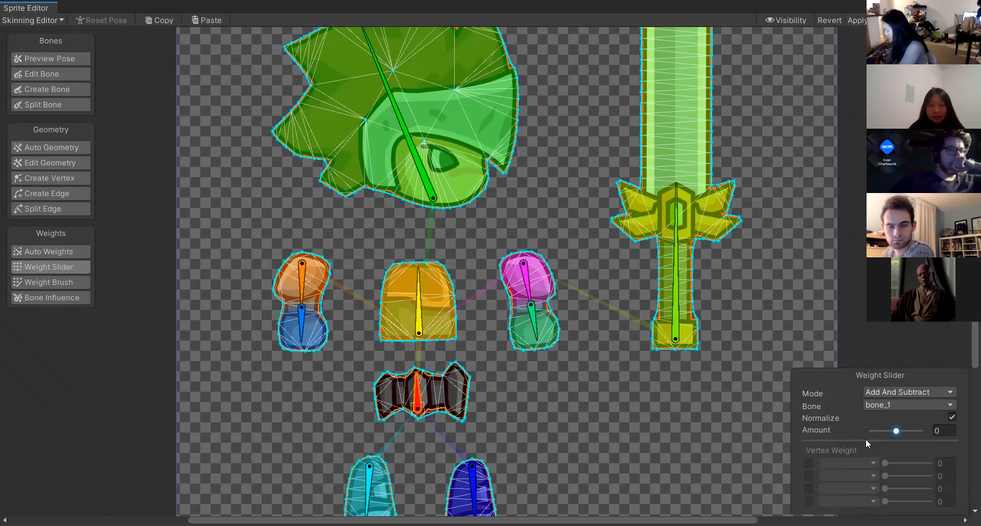
{"action": "left_click_drag", "start_coordinate": [417, 389], "coordinate": [577, 327]}
{"action": "key", "text": "ctrl+z"}
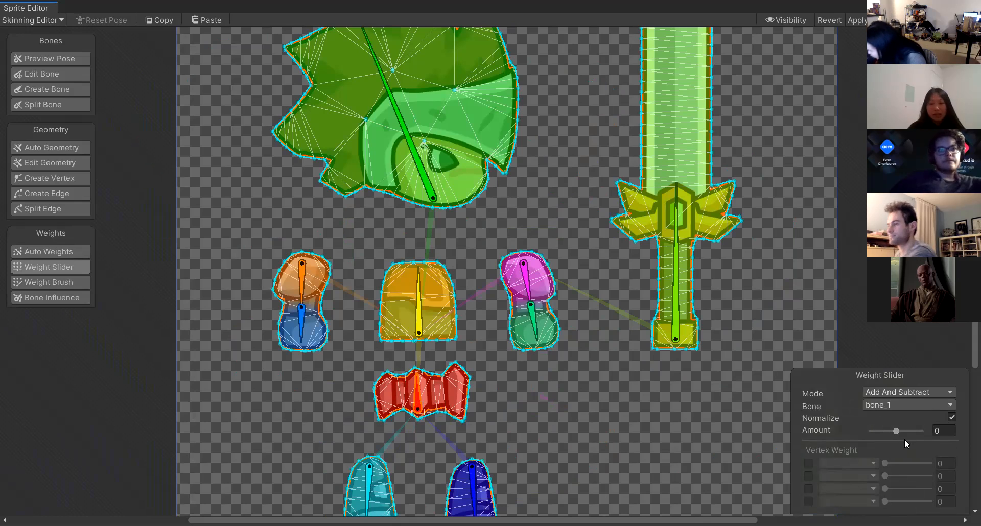
{"action": "left_click_drag", "start_coordinate": [893, 428], "coordinate": [801, 443]}
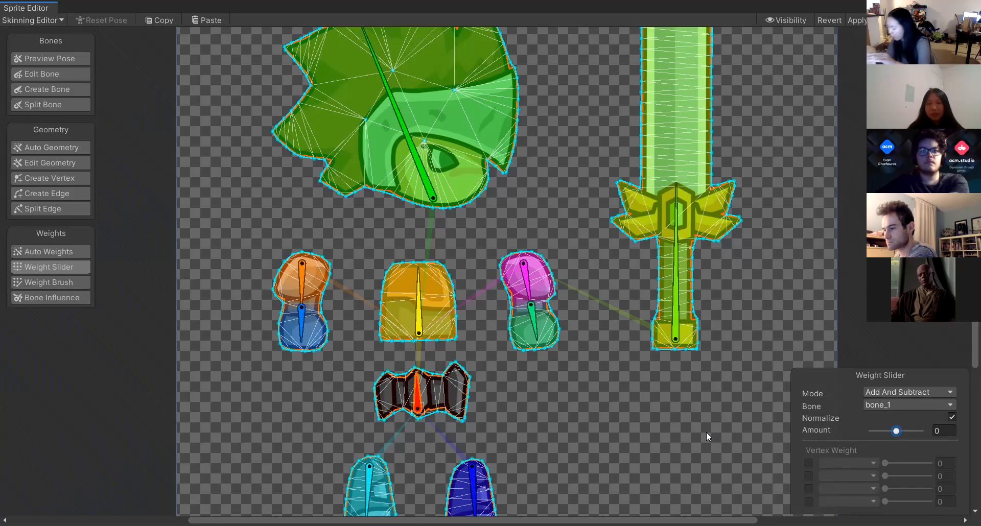
Select the left arm's lower bone, bone_10, and rotate it to test the arm's weights.
{"action": "left_click", "coordinate": [923, 393]}
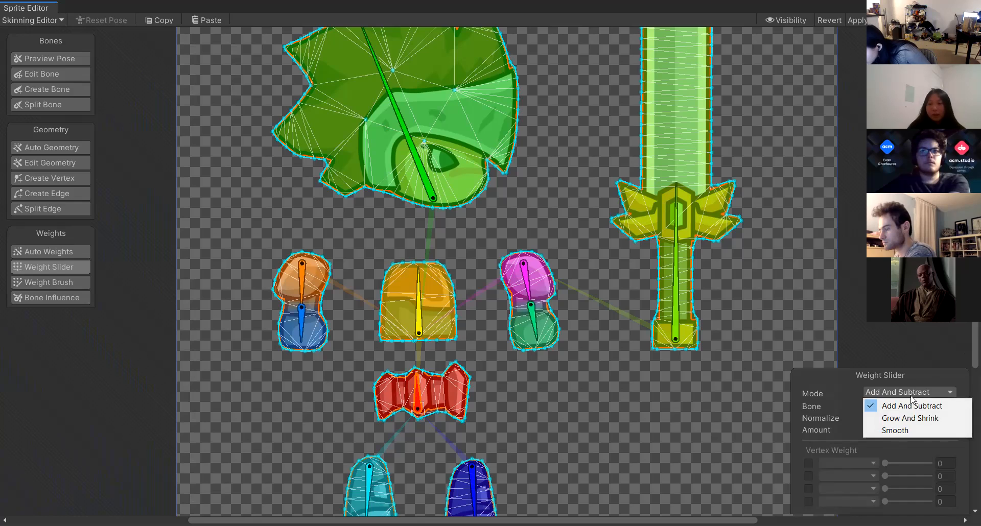
{"action": "left_click", "coordinate": [900, 391]}
{"action": "left_click", "coordinate": [900, 390]}
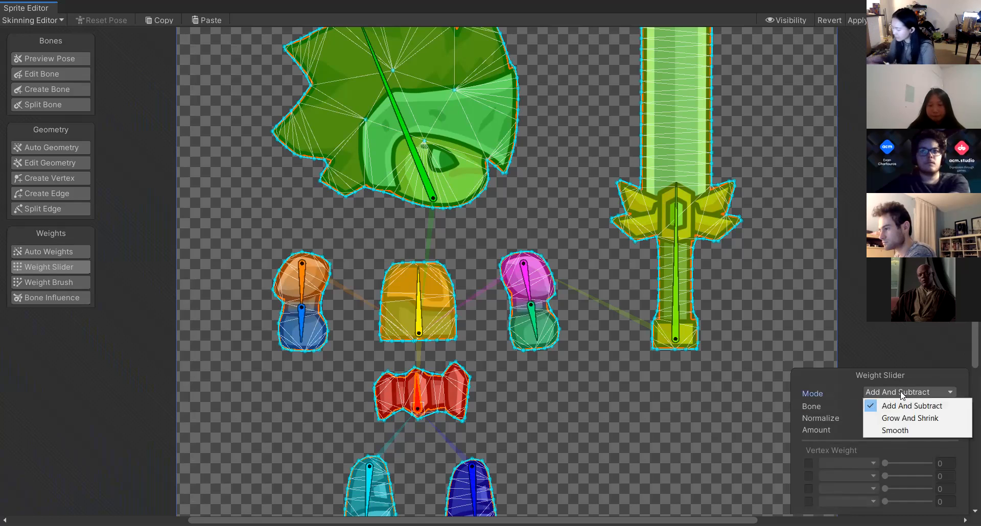
{"action": "left_click", "coordinate": [299, 316]}
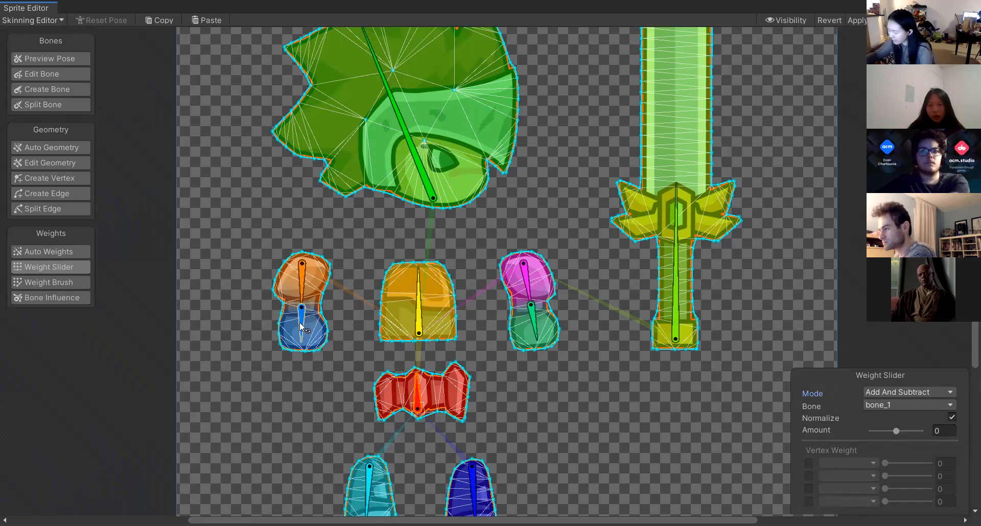
{"action": "left_click_drag", "start_coordinate": [299, 342], "coordinate": [241, 422]}
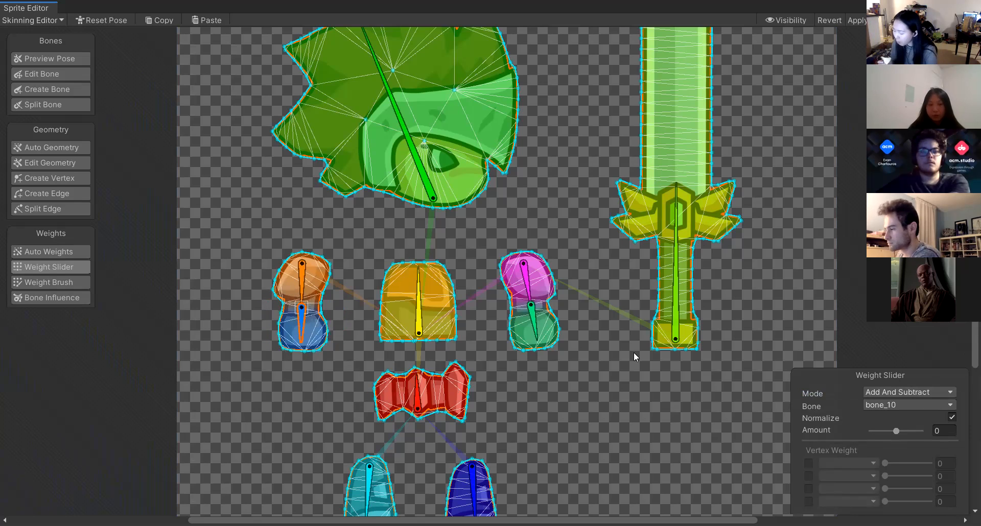
Set the slider Mode to Grow And Shrink and try adjusting the lower-arm weights, undoing both attempts.
{"action": "left_click", "coordinate": [900, 392]}
{"action": "left_click", "coordinate": [899, 416]}
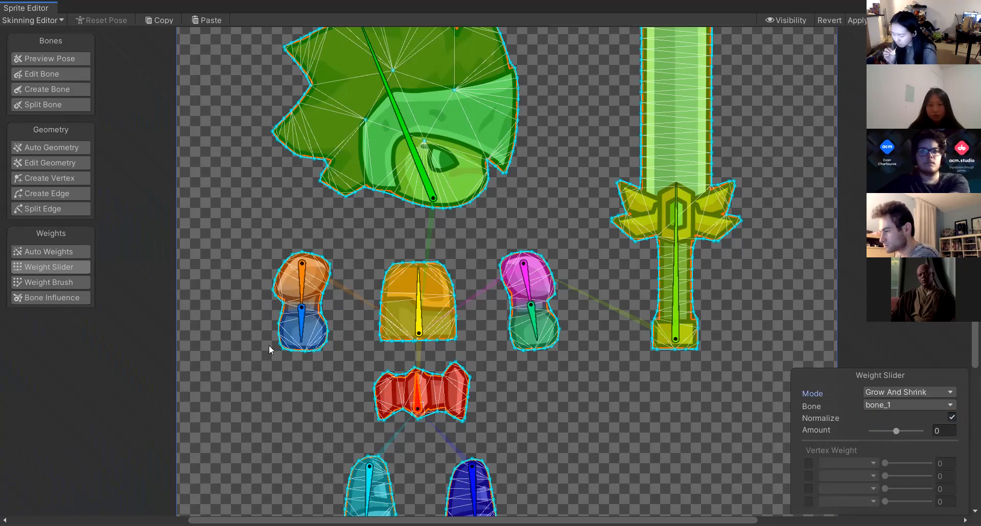
{"action": "left_click_drag", "start_coordinate": [302, 338], "coordinate": [295, 413]}
{"action": "key", "text": "ctrl+z"}
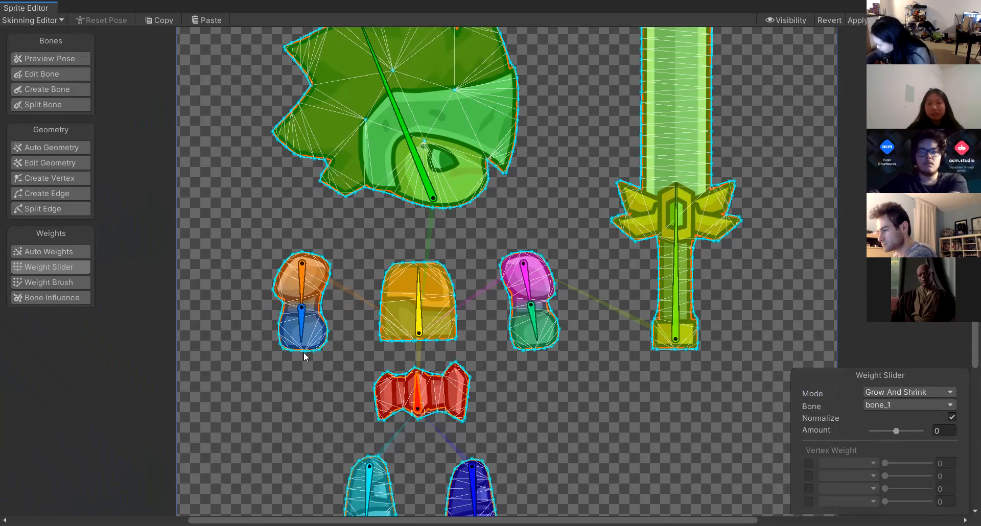
{"action": "left_click_drag", "start_coordinate": [303, 342], "coordinate": [301, 365]}
{"action": "key", "text": "ctrl+z"}
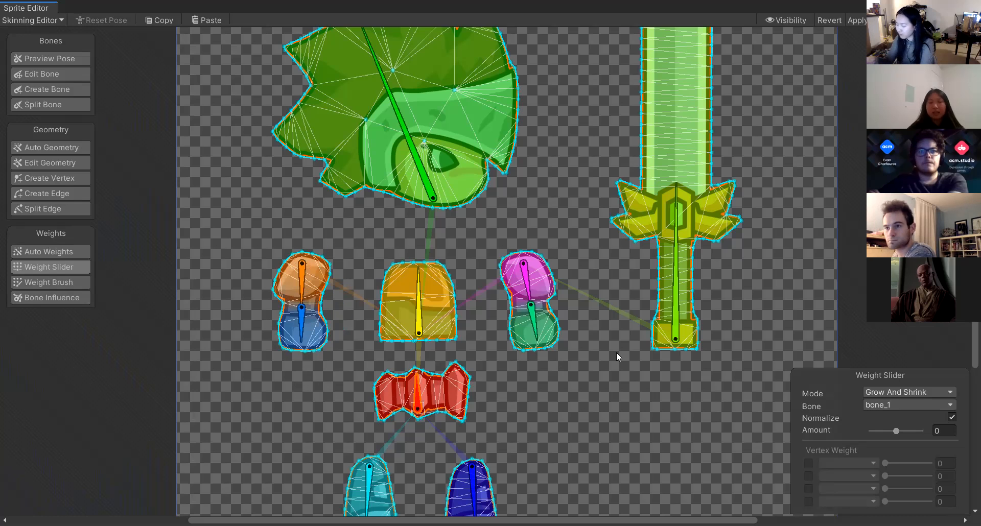
Switch the Mode to Smooth, rotate the left lower-arm bone to test, and return Mode to Add And Subtract.
{"action": "left_click", "coordinate": [907, 391]}
{"action": "left_click", "coordinate": [889, 429]}
{"action": "left_click_drag", "start_coordinate": [297, 331], "coordinate": [551, 382]}
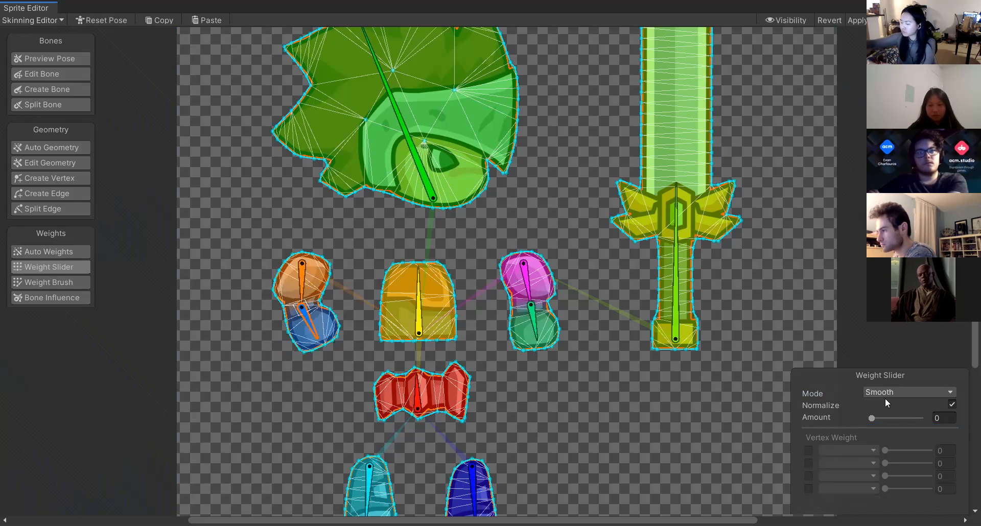
{"action": "left_click", "coordinate": [882, 392]}
{"action": "left_click", "coordinate": [886, 404]}
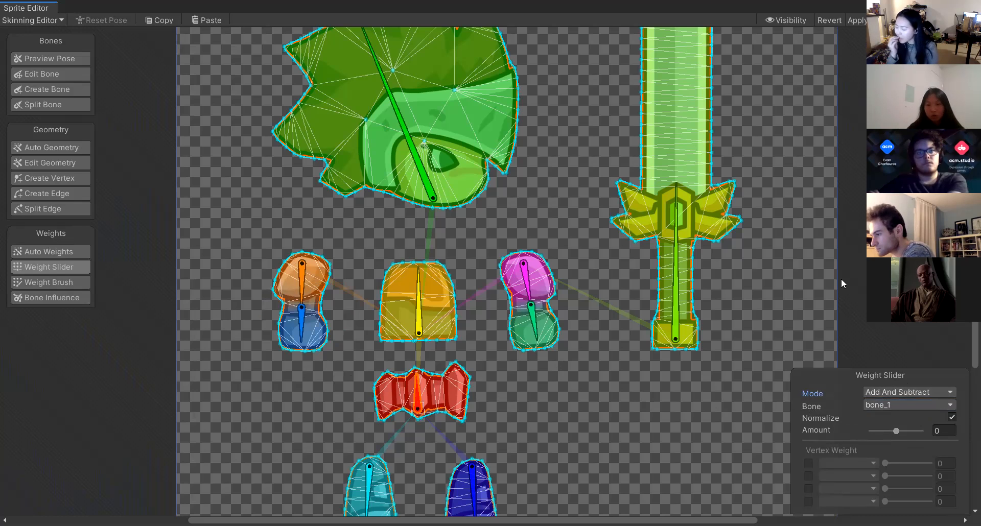
Toggle Normalize off and back on while rotating the left lower-arm bone to test deformation, undoing the last move.
{"action": "left_click", "coordinate": [952, 417]}
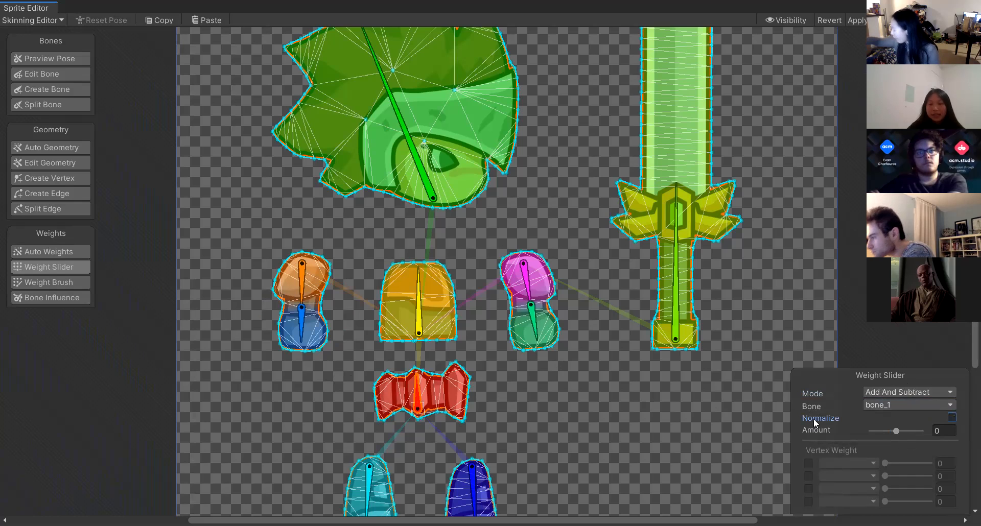
{"action": "left_click_drag", "start_coordinate": [301, 337], "coordinate": [341, 313]}
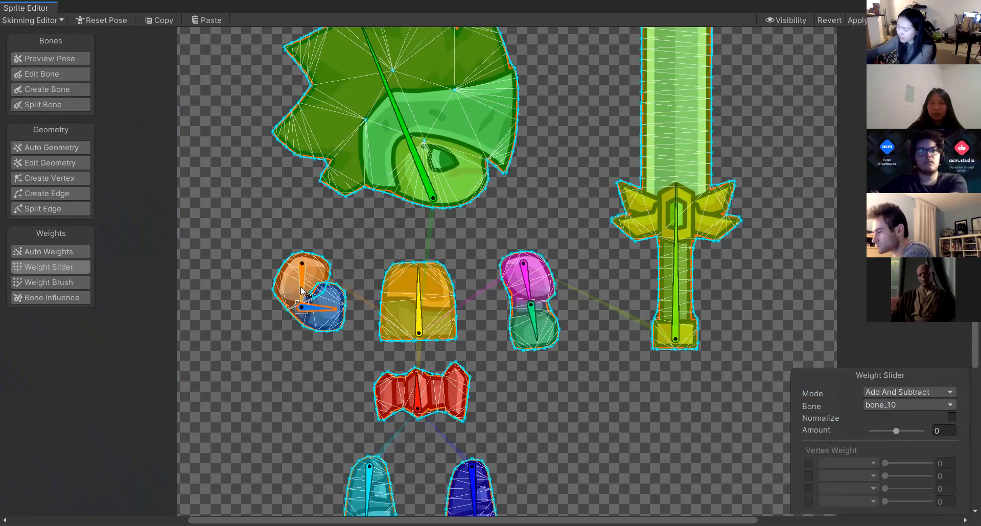
{"action": "left_click", "coordinate": [951, 417]}
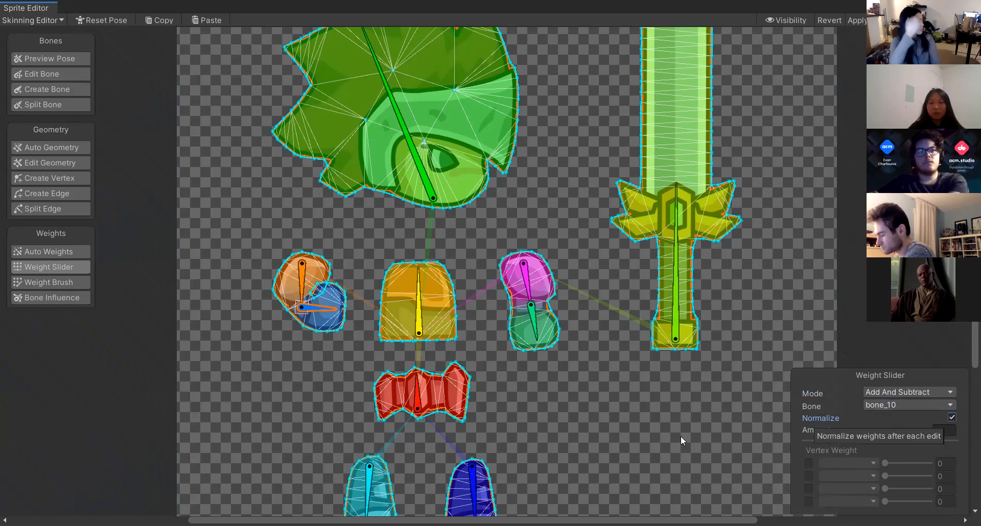
{"action": "left_click_drag", "start_coordinate": [322, 318], "coordinate": [552, 348]}
{"action": "key", "text": "ctrl+z"}
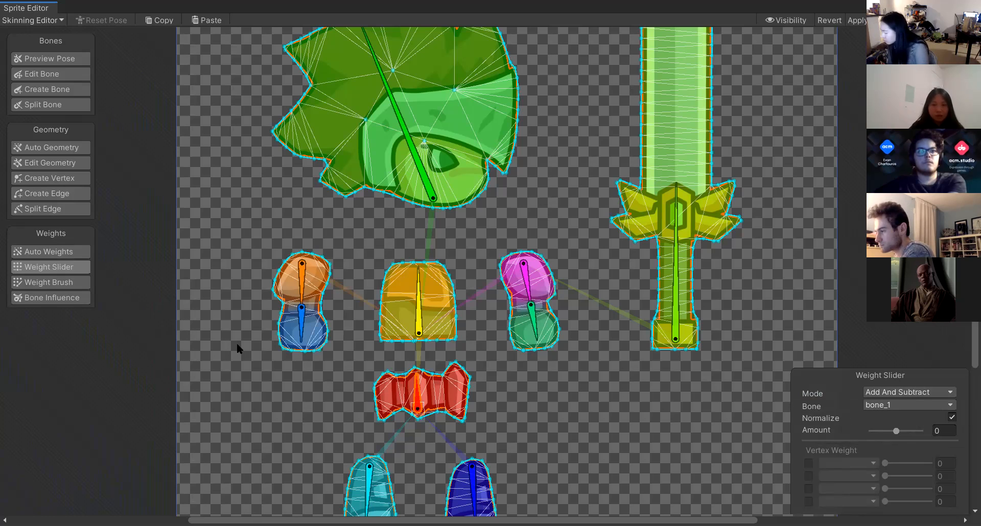
Select bone_10, switch to the Weight Brush, and try a brush stroke on the left lower arm, undoing it.
{"action": "left_click", "coordinate": [299, 319]}
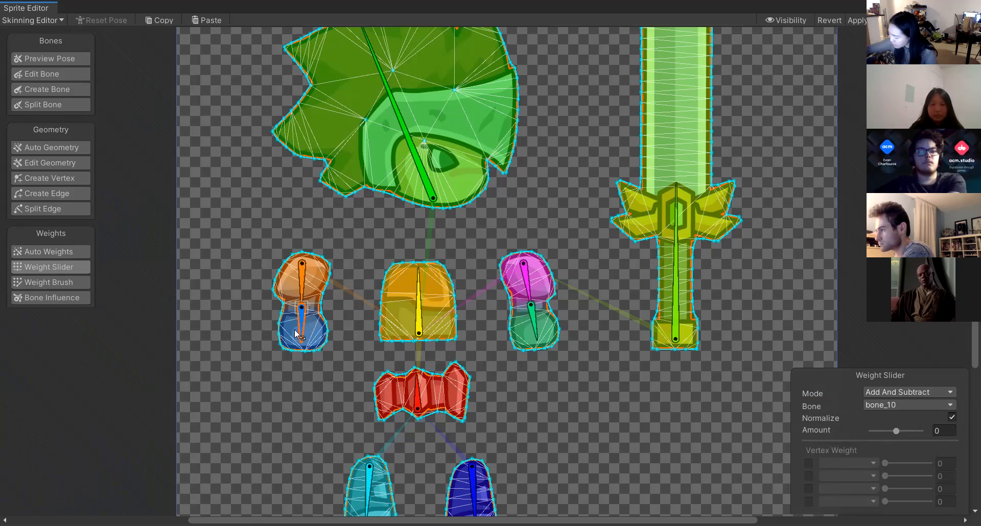
{"action": "scroll", "coordinate": [244, 371], "scroll_direction": "up", "scroll_amount": 4}
{"action": "scroll", "coordinate": [237, 375], "scroll_direction": "down", "scroll_amount": 3}
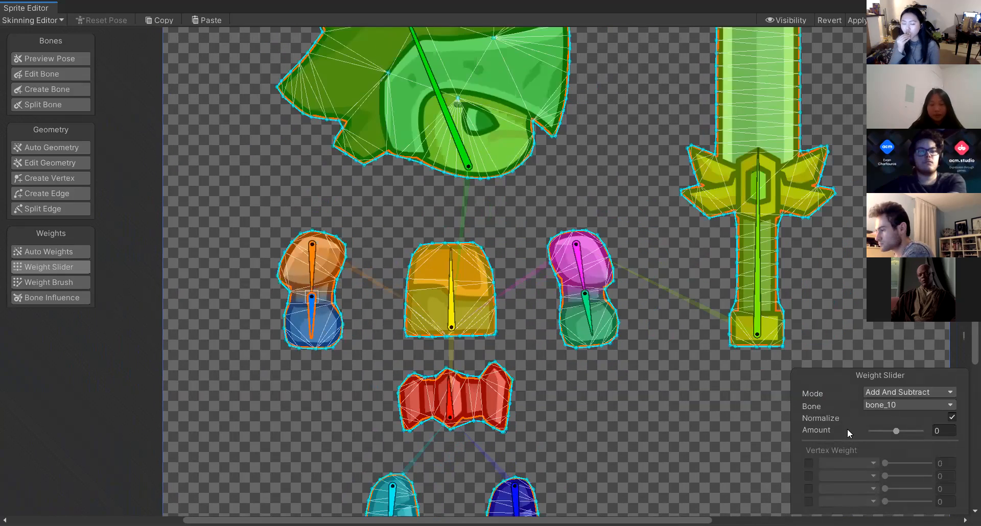
{"action": "left_click", "coordinate": [38, 282]}
{"action": "scroll", "coordinate": [283, 351], "scroll_direction": "up", "scroll_amount": 1}
{"action": "scroll", "coordinate": [283, 350], "scroll_direction": "up", "scroll_amount": 3}
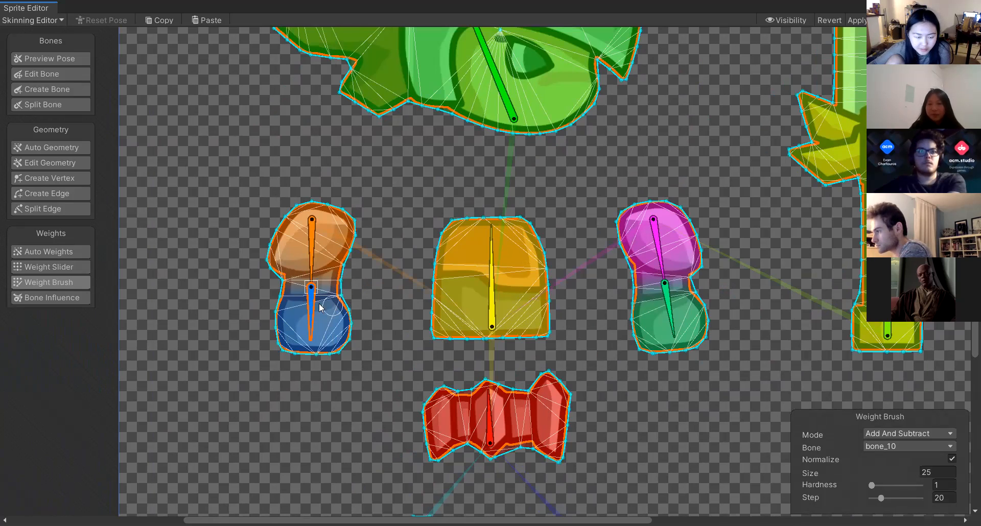
{"action": "left_click_drag", "start_coordinate": [311, 324], "coordinate": [245, 383]}
{"action": "key", "text": "ctrl+z"}
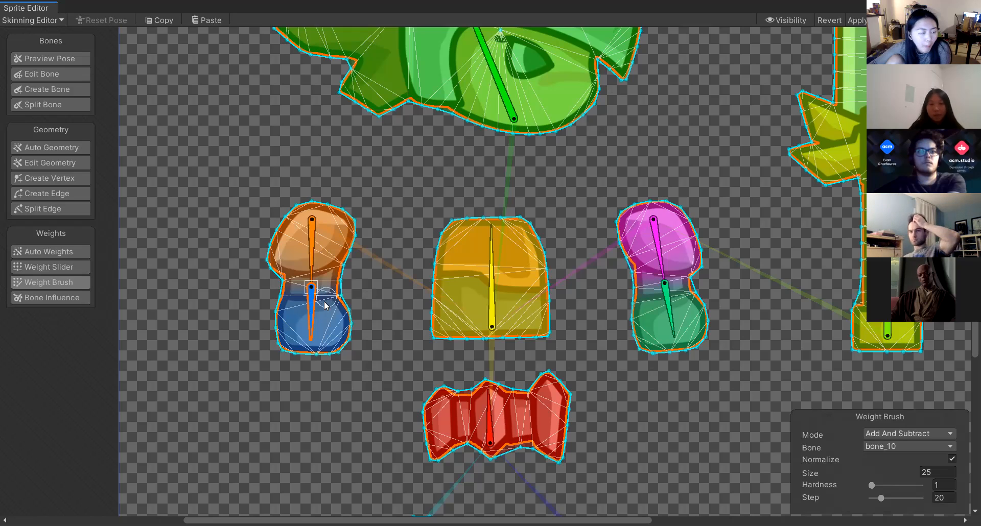
{"action": "scroll", "coordinate": [340, 294], "scroll_direction": "down", "scroll_amount": 2}
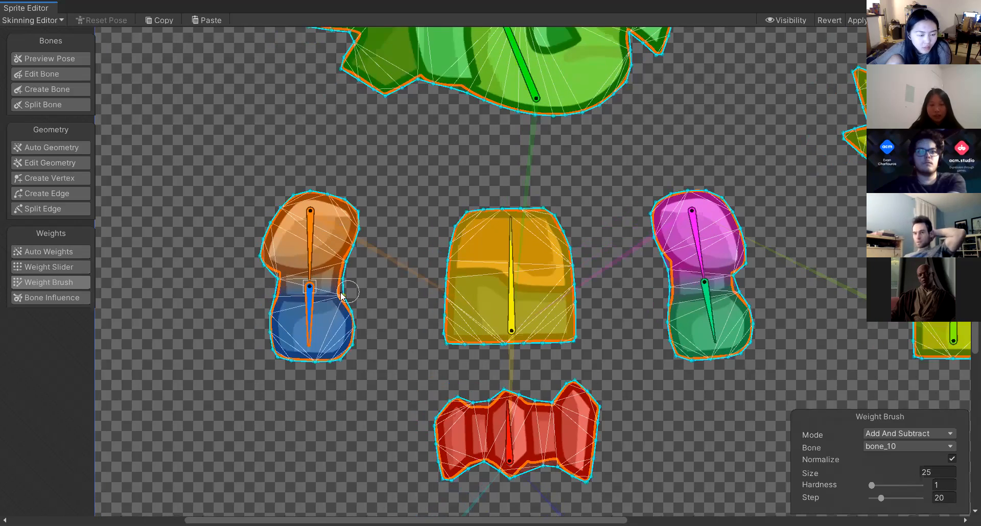
{"action": "scroll", "coordinate": [378, 276], "scroll_direction": "up", "scroll_amount": 3}
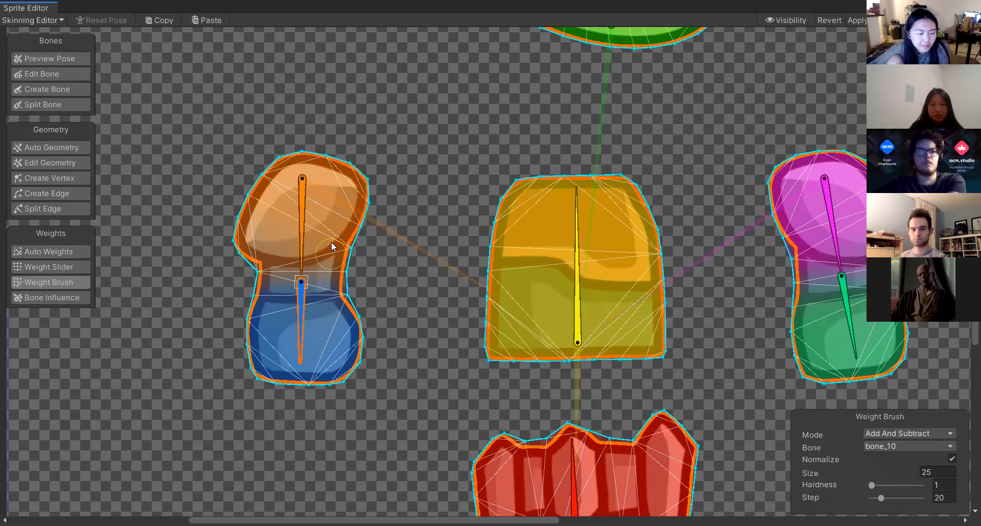
Set the brush hardness to 100 and try painting bone_10 weight strokes on the left arm, undoing them.
{"action": "left_click_drag", "start_coordinate": [871, 485], "coordinate": [921, 485]}
{"action": "left_click_drag", "start_coordinate": [341, 285], "coordinate": [334, 248]}
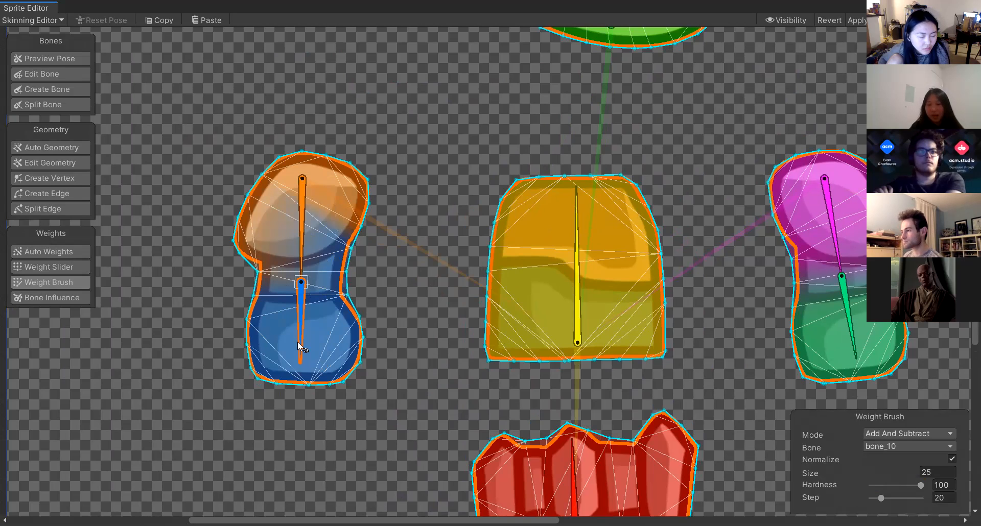
{"action": "left_click_drag", "start_coordinate": [297, 341], "coordinate": [204, 280]}
{"action": "left_click_drag", "start_coordinate": [158, 409], "coordinate": [250, 442]}
{"action": "key", "text": "ctrl+z"}
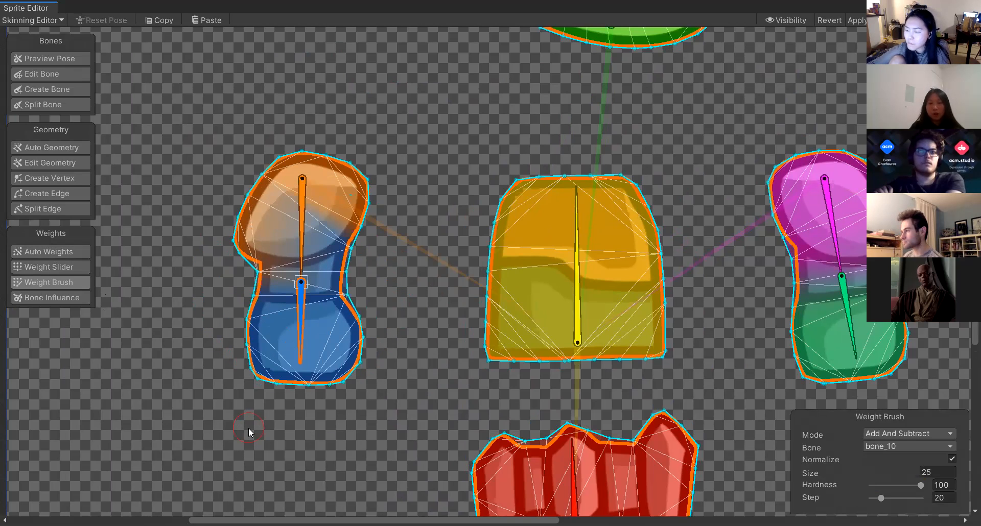
{"action": "key", "text": "ctrl+z"}
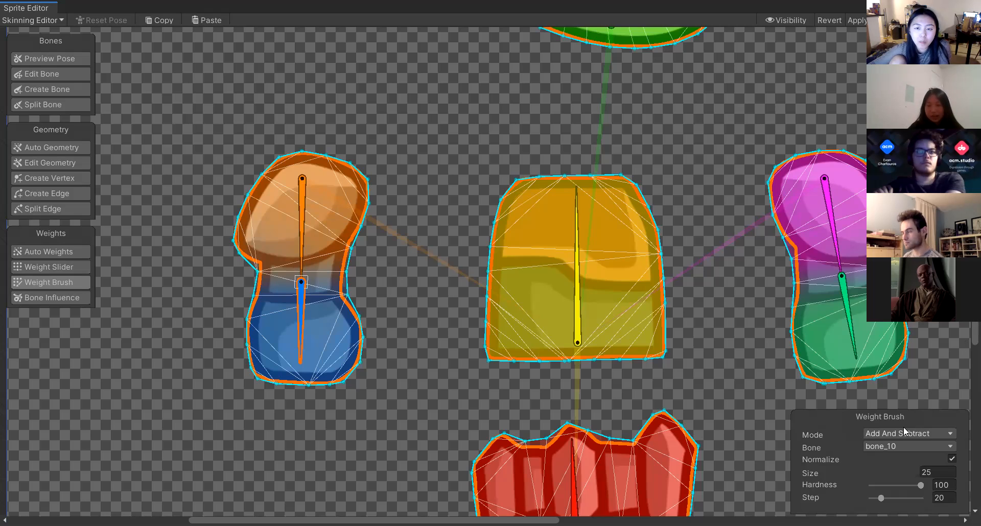
{"action": "left_click", "coordinate": [936, 473]}
{"action": "type", "text": "100"}
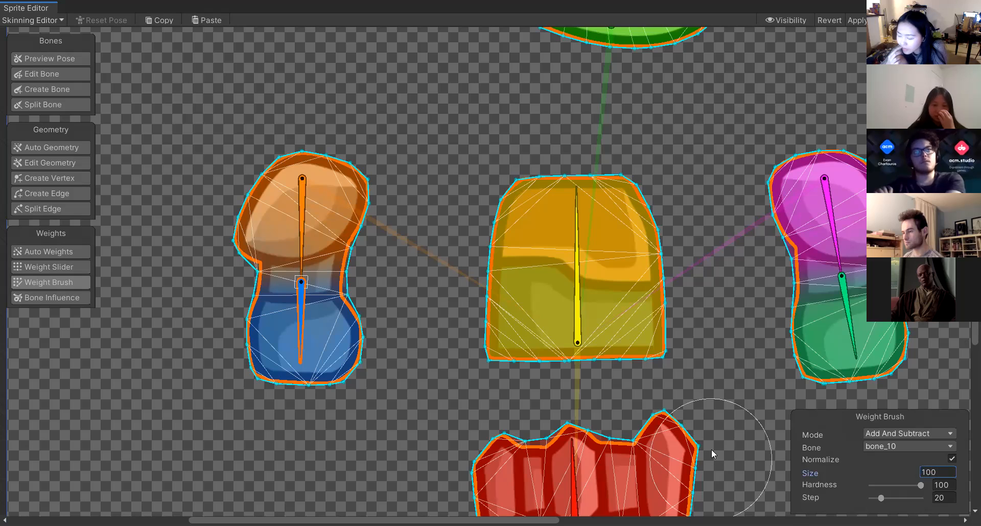
{"action": "double_click", "coordinate": [930, 472]}
{"action": "type", "text": "25"}
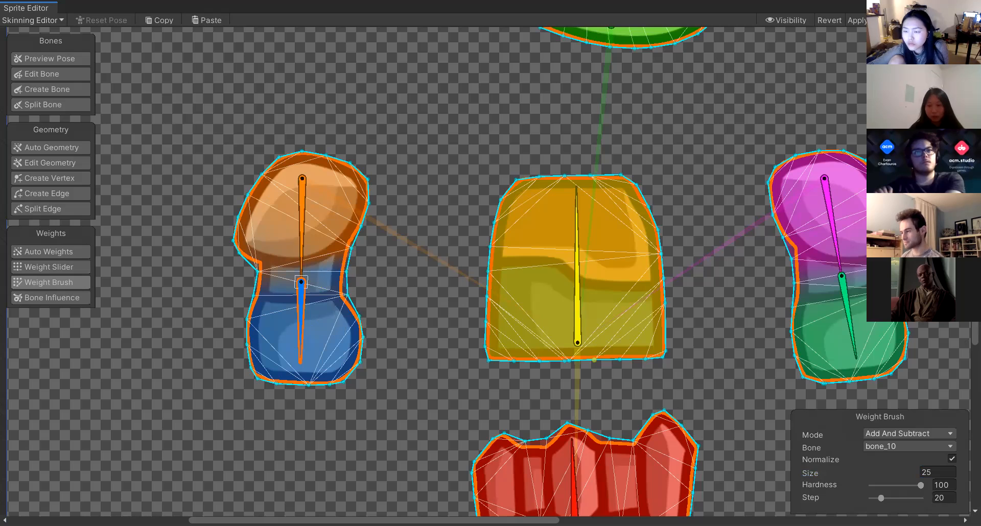
Set the brush hardness to 33 and paint bone_10 weight onto the upper arm and torso edge, undoing the last stroke.
{"action": "left_click_drag", "start_coordinate": [920, 485], "coordinate": [887, 485]}
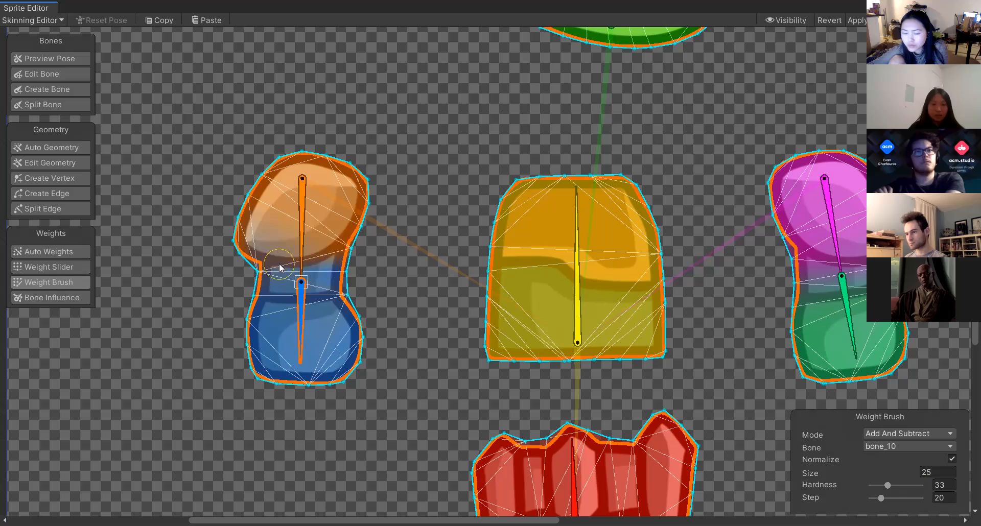
{"action": "mouse_move", "coordinate": [274, 244]}
{"action": "left_mouse_down"}
{"action": "mouse_move", "coordinate": [258, 236]}
{"action": "mouse_move", "coordinate": [281, 215]}
{"action": "mouse_move", "coordinate": [270, 220]}
{"action": "left_mouse_up"}
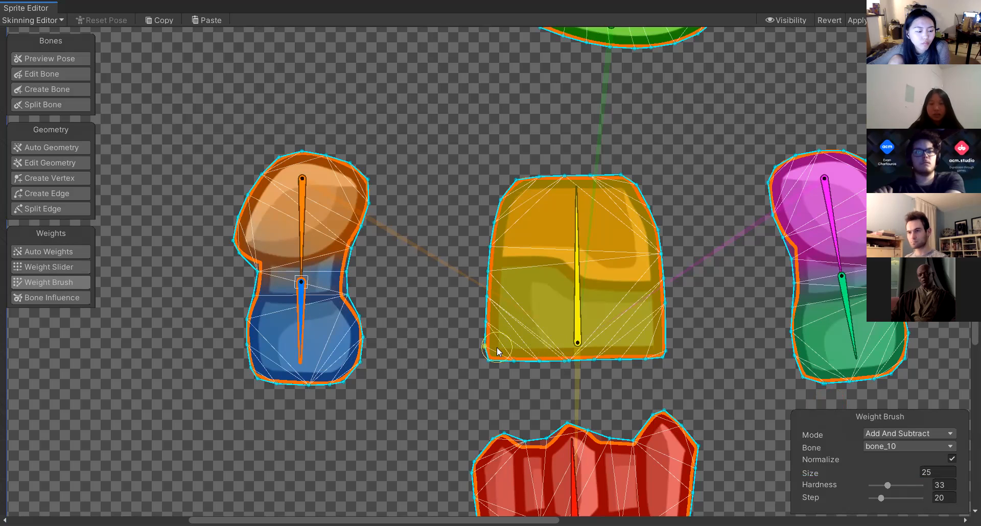
{"action": "left_click_drag", "start_coordinate": [495, 344], "coordinate": [513, 315]}
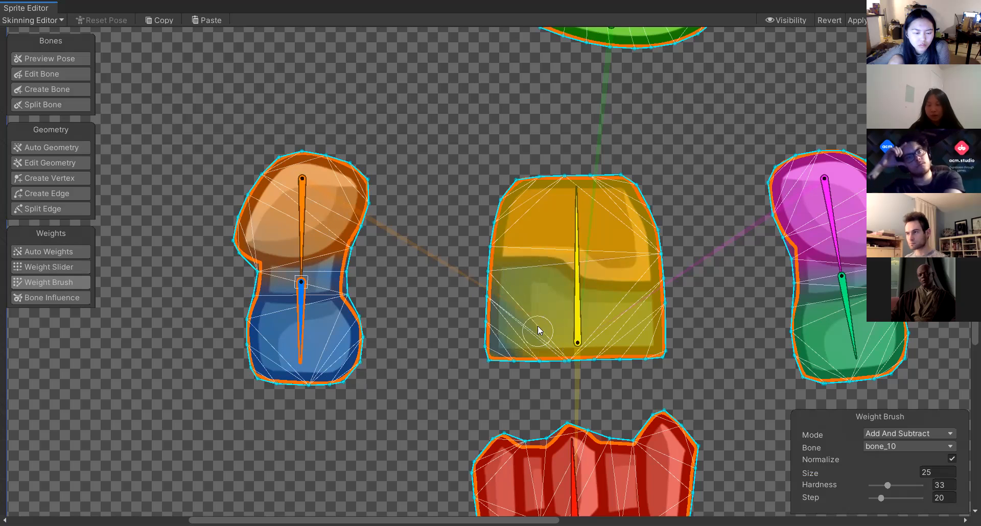
{"action": "left_click_drag", "start_coordinate": [294, 337], "coordinate": [655, 382]}
{"action": "key", "text": "ctrl+z"}
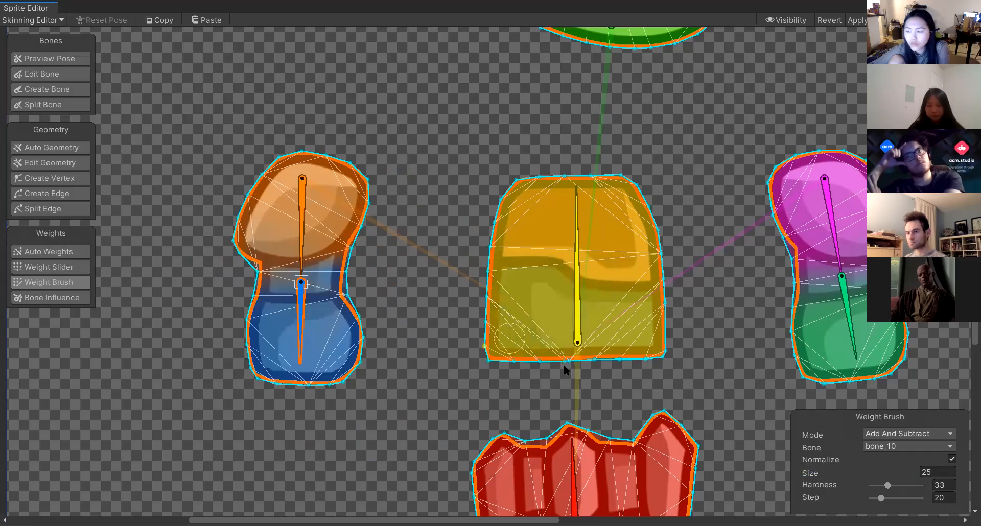
Zoom out, open Bone Influence, and review the bones listed for the torso sprite.
{"action": "scroll", "coordinate": [531, 382], "scroll_direction": "down", "scroll_amount": 3}
{"action": "scroll", "coordinate": [532, 387], "scroll_direction": "down", "scroll_amount": 6}
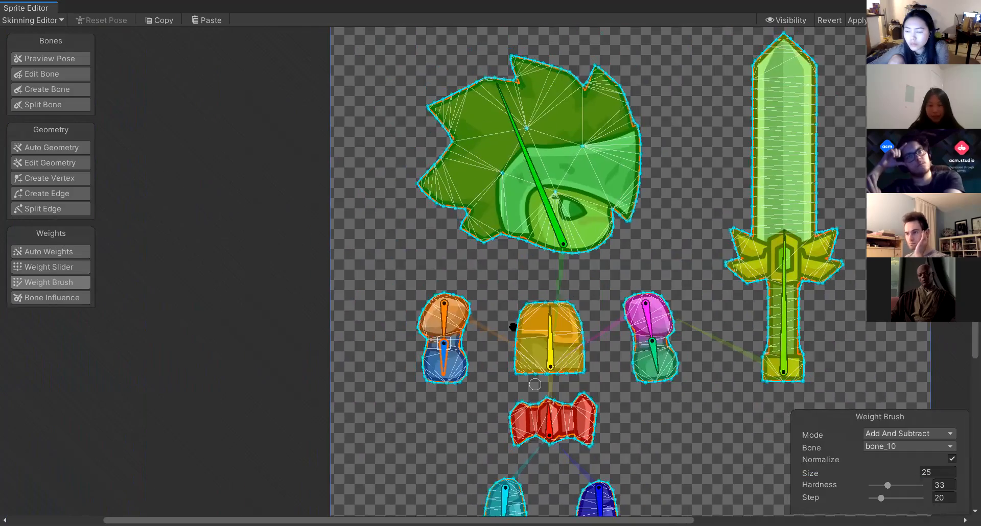
{"action": "middle_click_drag", "start_coordinate": [588, 466], "coordinate": [415, 366]}
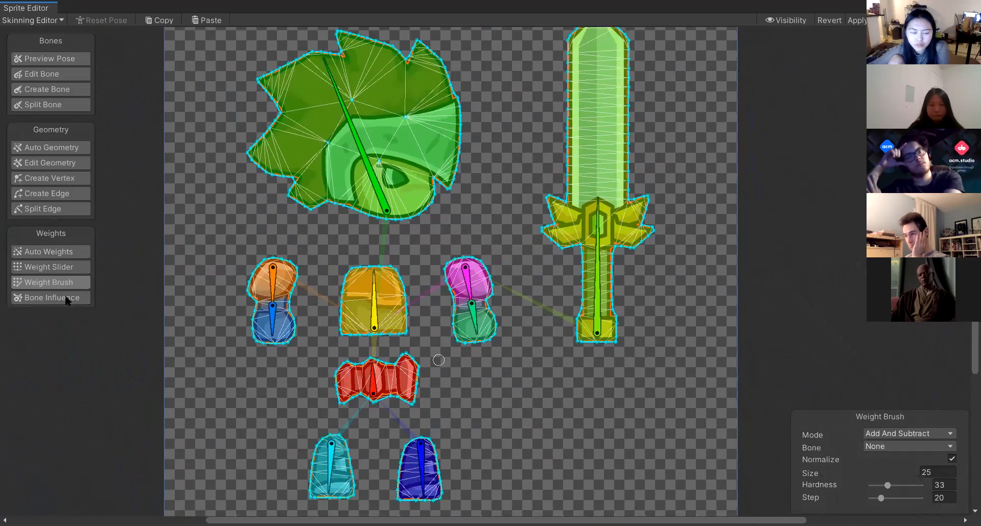
{"action": "left_click", "coordinate": [62, 296]}
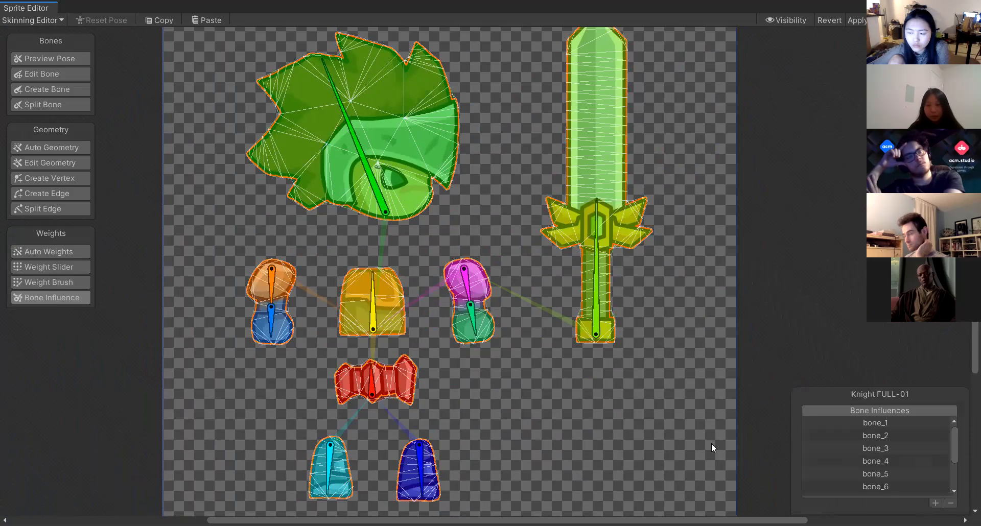
{"action": "left_click", "coordinate": [882, 423]}
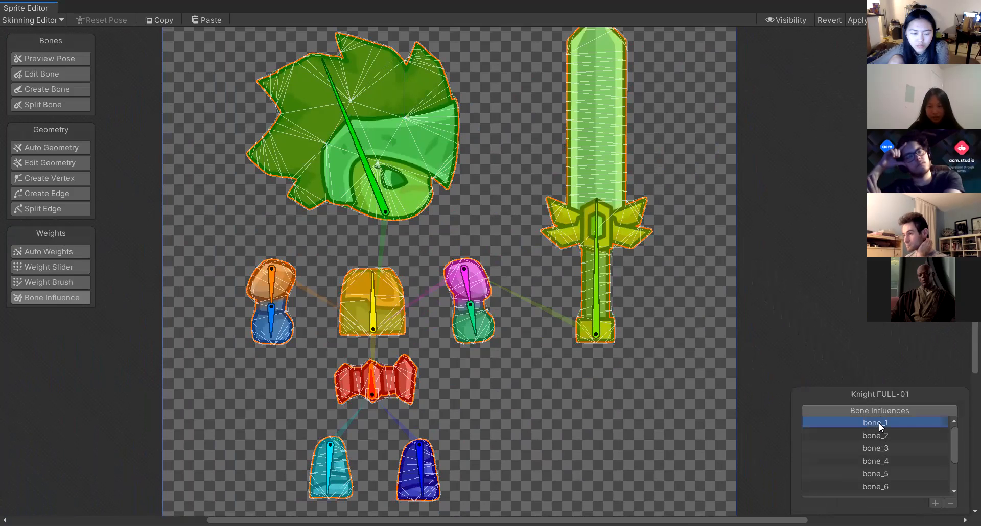
{"action": "left_click", "coordinate": [881, 434]}
{"action": "left_click", "coordinate": [879, 425]}
{"action": "scroll", "coordinate": [906, 441], "scroll_direction": "down", "scroll_amount": 3}
{"action": "left_click", "coordinate": [892, 446]}
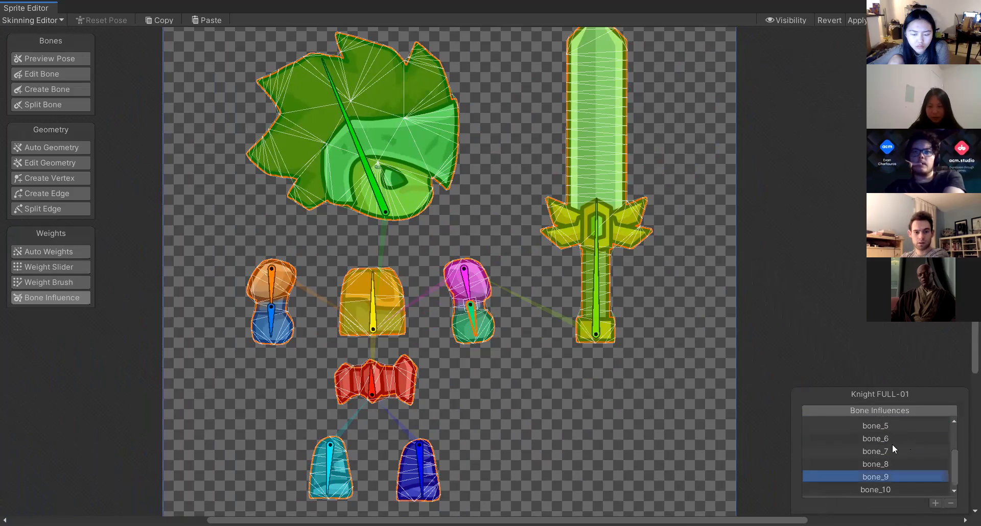
{"action": "scroll", "coordinate": [887, 444], "scroll_direction": "up", "scroll_amount": 3}
{"action": "left_click", "coordinate": [877, 424]}
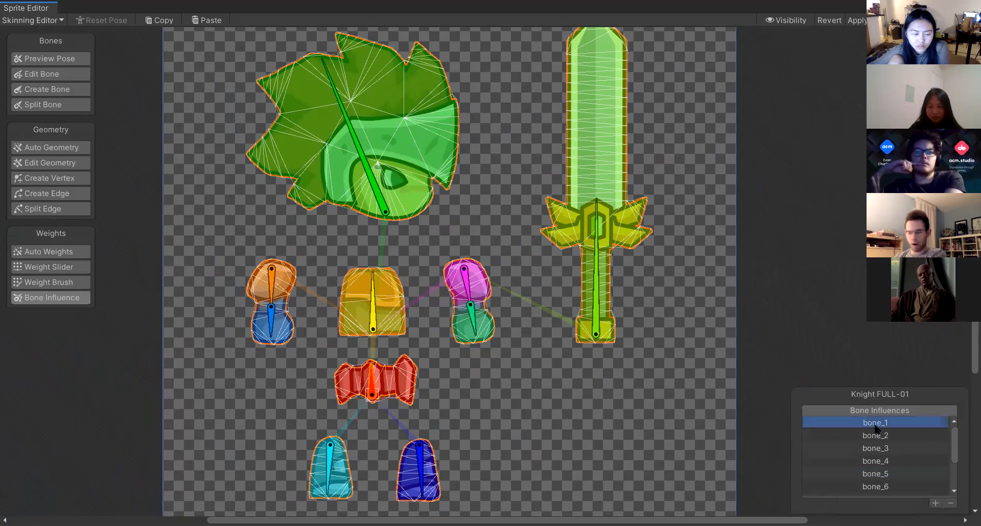
Select the torso and right arm sprites and step through the bones in their influence lists.
{"action": "left_click", "coordinate": [373, 314]}
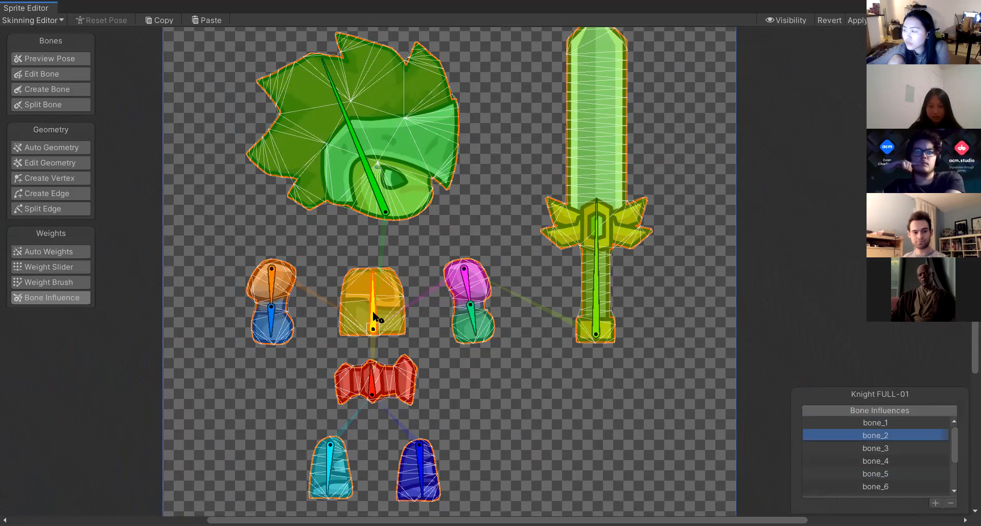
{"action": "left_click", "coordinate": [473, 317]}
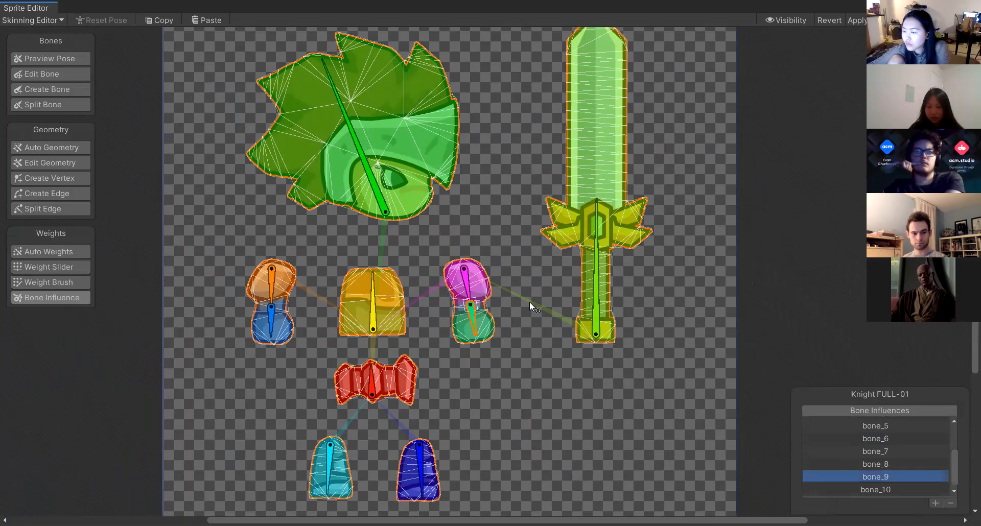
{"action": "key", "text": "Down"}
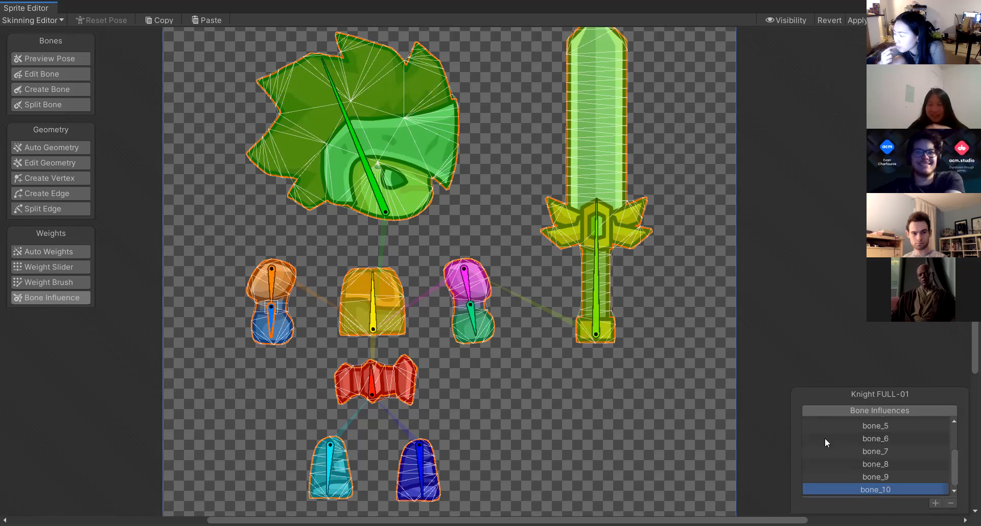
{"action": "left_click", "coordinate": [860, 449]}
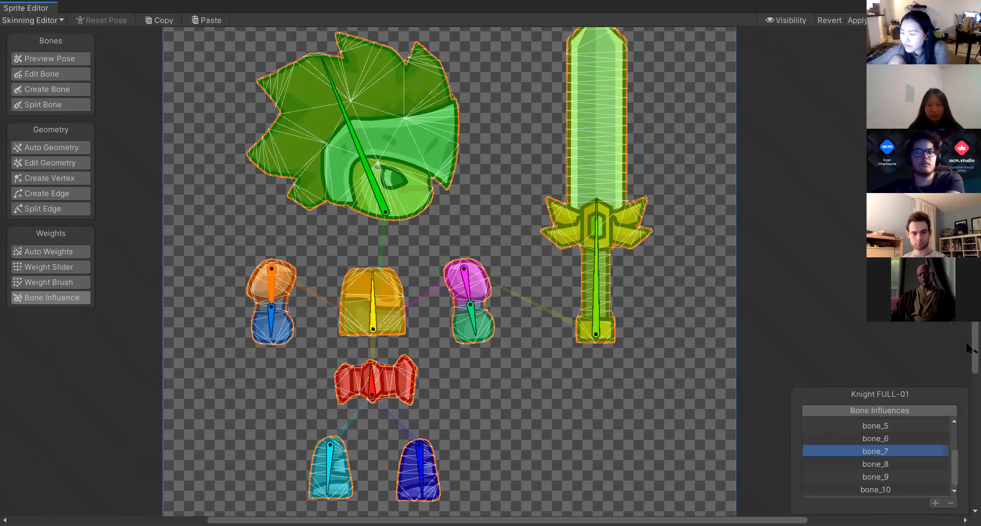
{"action": "key", "text": "Down"}
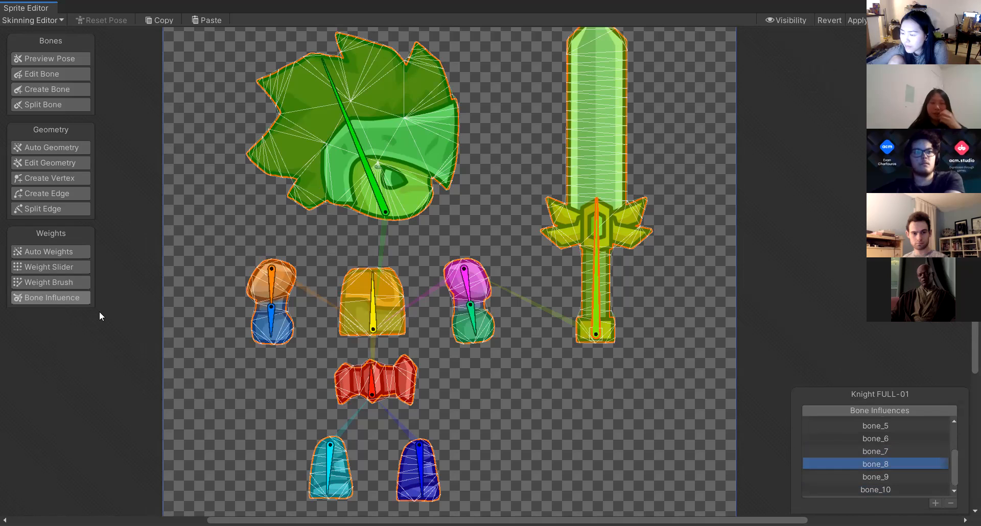
{"action": "scroll", "coordinate": [869, 434], "scroll_direction": "up", "scroll_amount": 3}
{"action": "left_click", "coordinate": [875, 435]}
{"action": "left_click", "coordinate": [878, 450]}
{"action": "key", "text": "Down"}
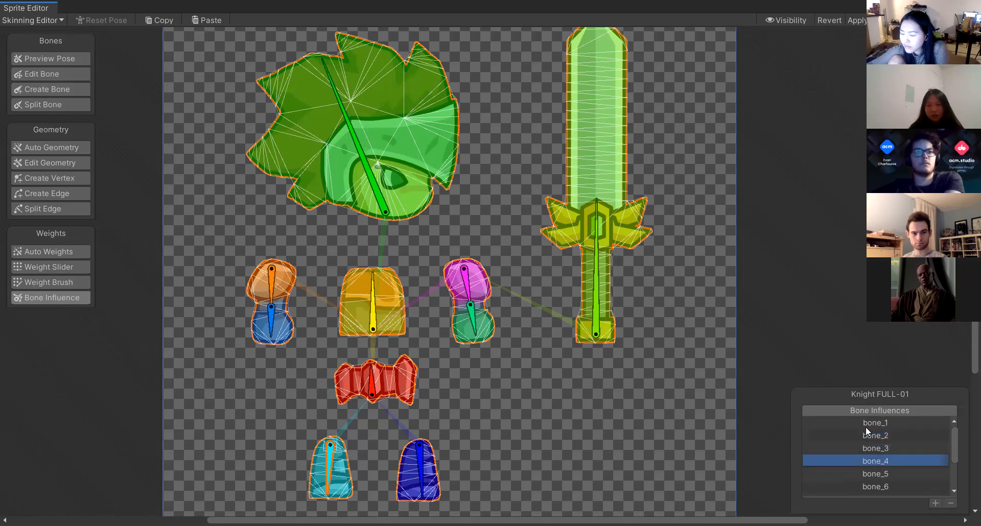
{"action": "left_click", "coordinate": [878, 424]}
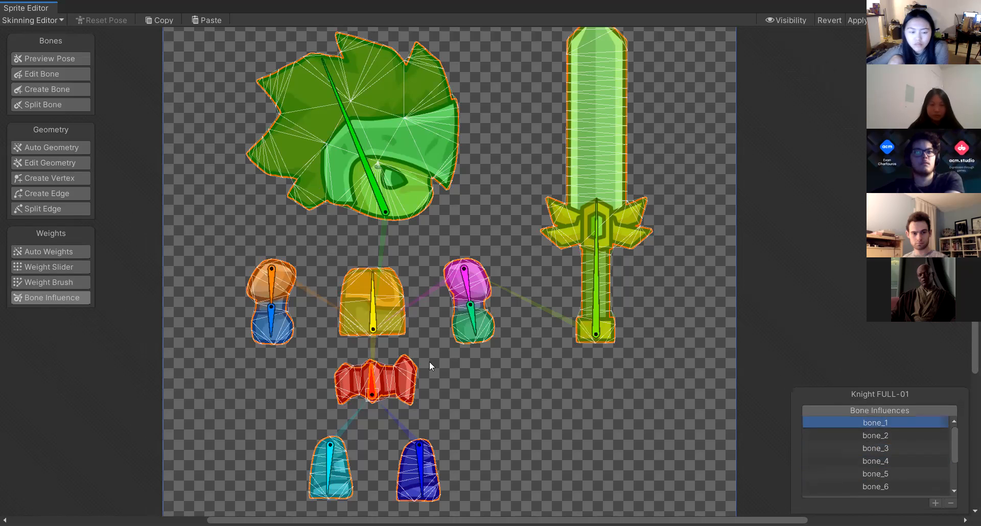
Open the Auto Weights and Auto Geometry panels to inspect their settings, and glance at the workflow notes in Notepad.
{"action": "left_click", "coordinate": [62, 250]}
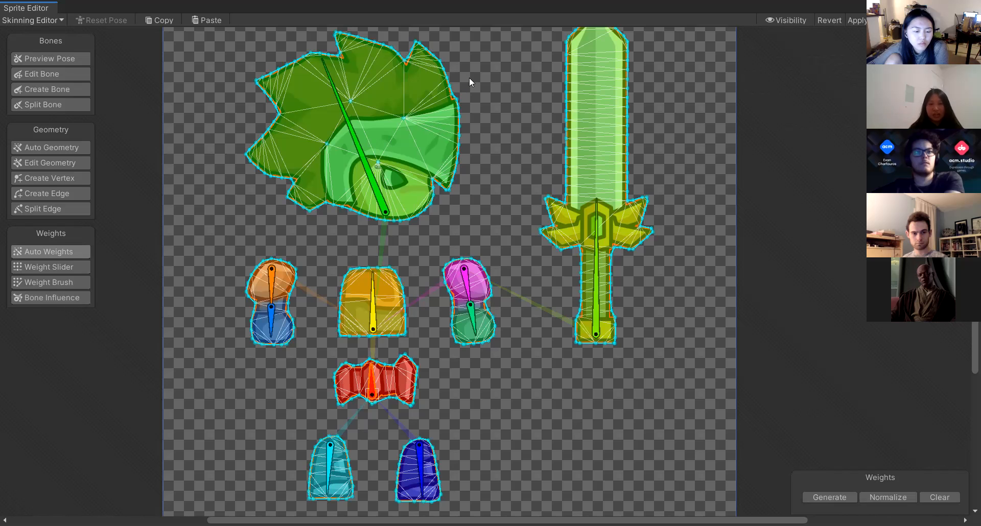
{"action": "scroll", "coordinate": [423, 278], "scroll_direction": "up", "scroll_amount": 3}
{"action": "scroll", "coordinate": [424, 278], "scroll_direction": "down", "scroll_amount": 8}
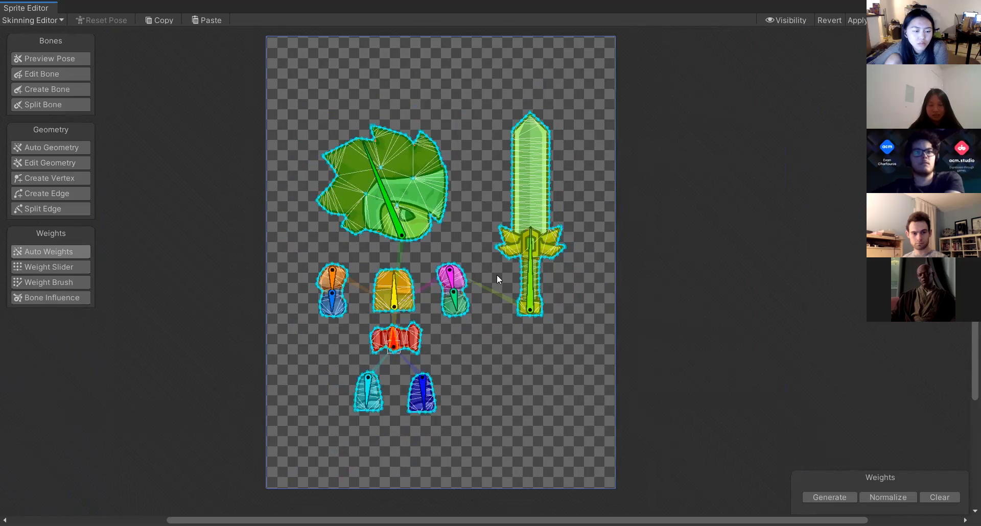
{"action": "scroll", "coordinate": [419, 157], "scroll_direction": "up", "scroll_amount": 3}
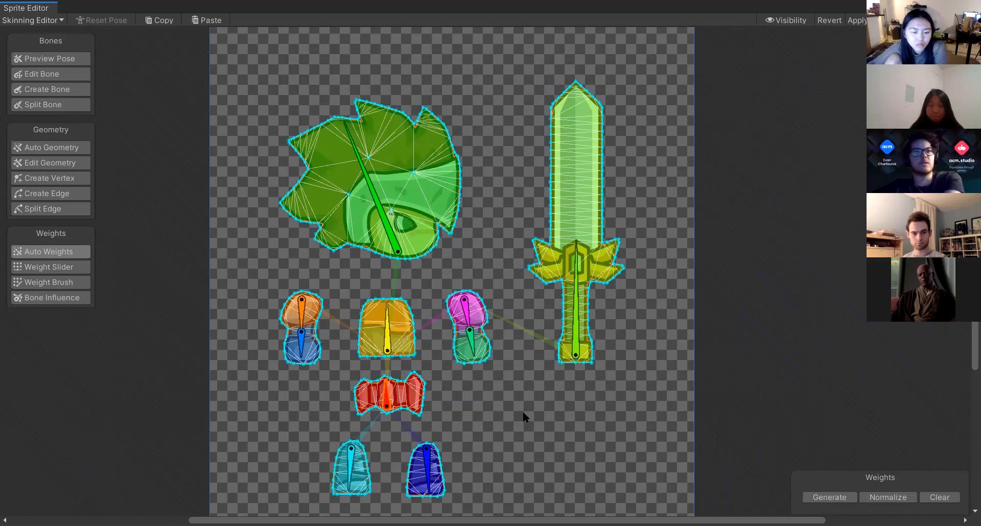
{"action": "left_click", "coordinate": [51, 149]}
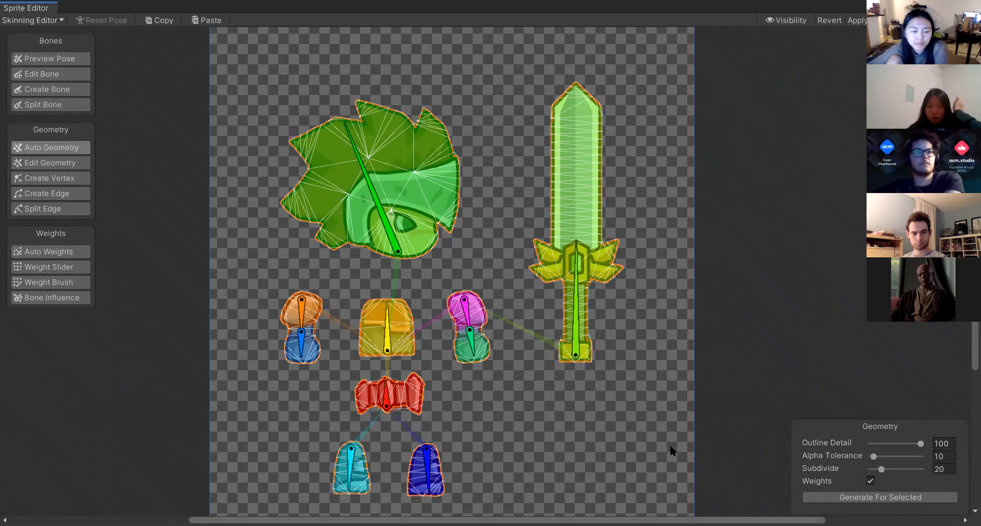
{"action": "left_click", "coordinate": [348, 131]}
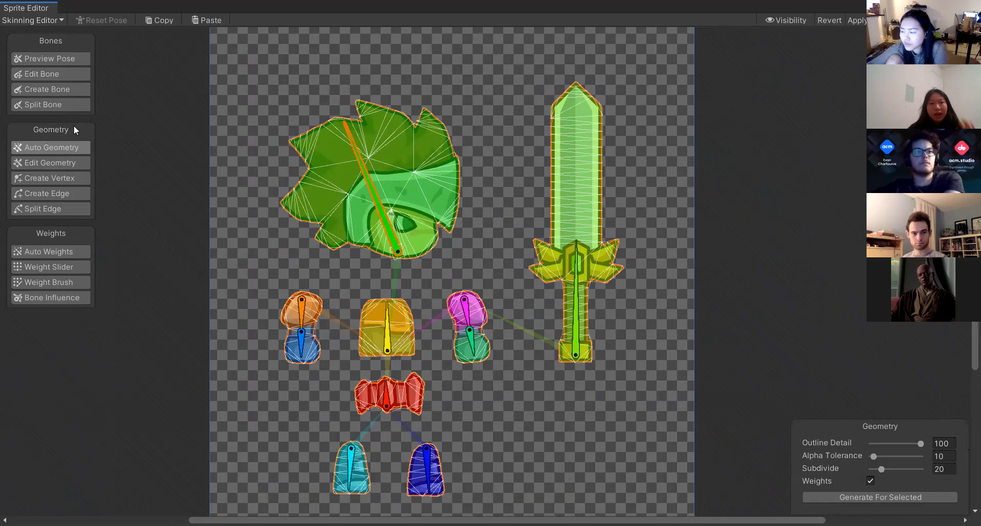
{"action": "left_click", "coordinate": [52, 158]}
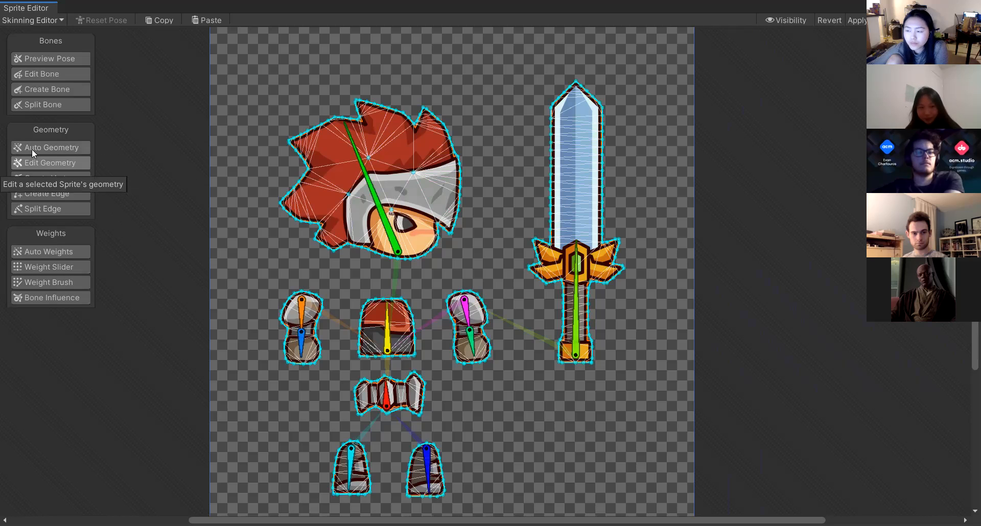
{"action": "left_click", "coordinate": [32, 148]}
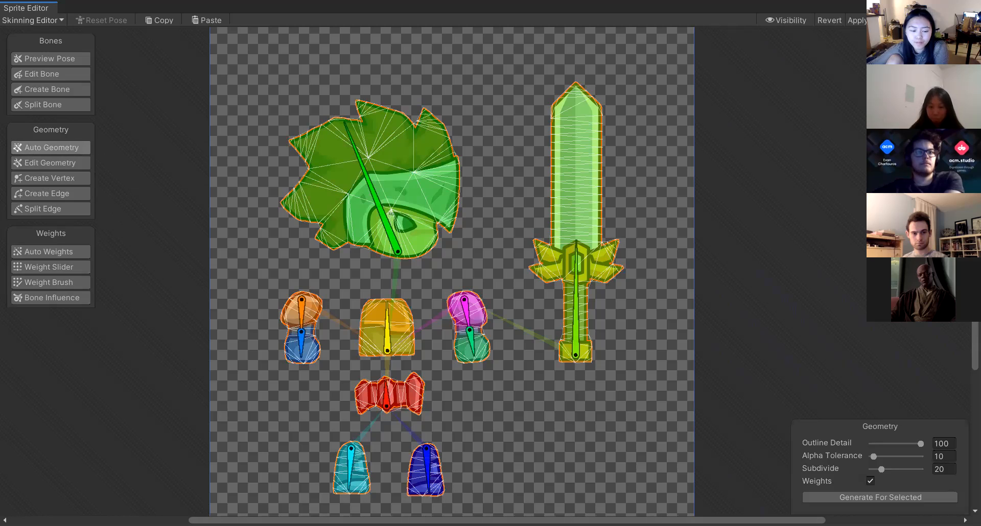
{"action": "key", "text": "alt+Tab"}
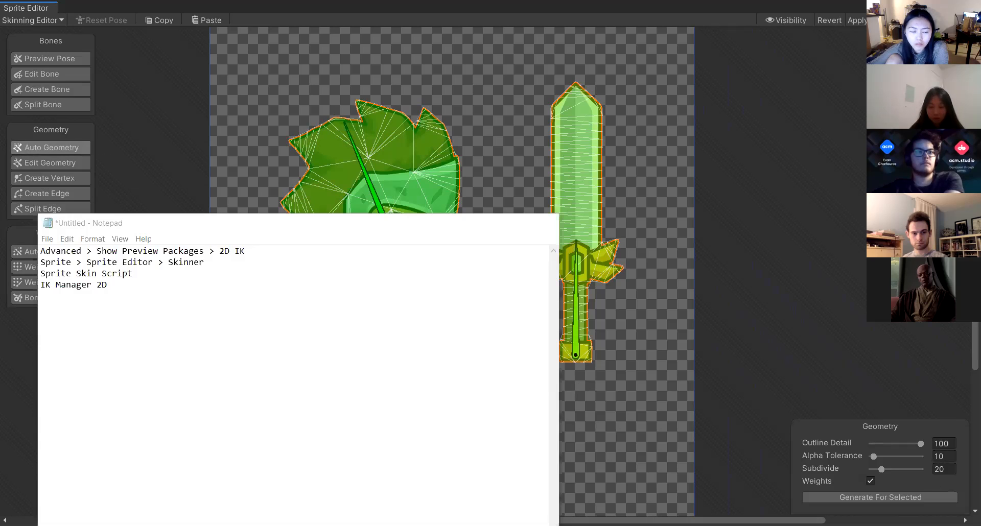
{"action": "key", "text": "alt+Tab"}
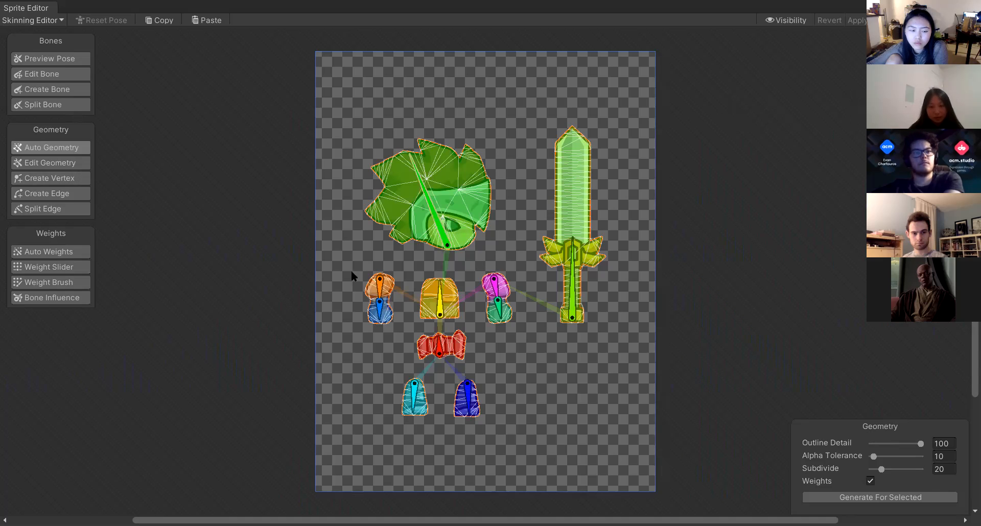
Switch to Edit Bone and select the head bone.
{"action": "left_click", "coordinate": [51, 74]}
{"action": "left_click", "coordinate": [443, 238]}
{"action": "left_click", "coordinate": [442, 236]}
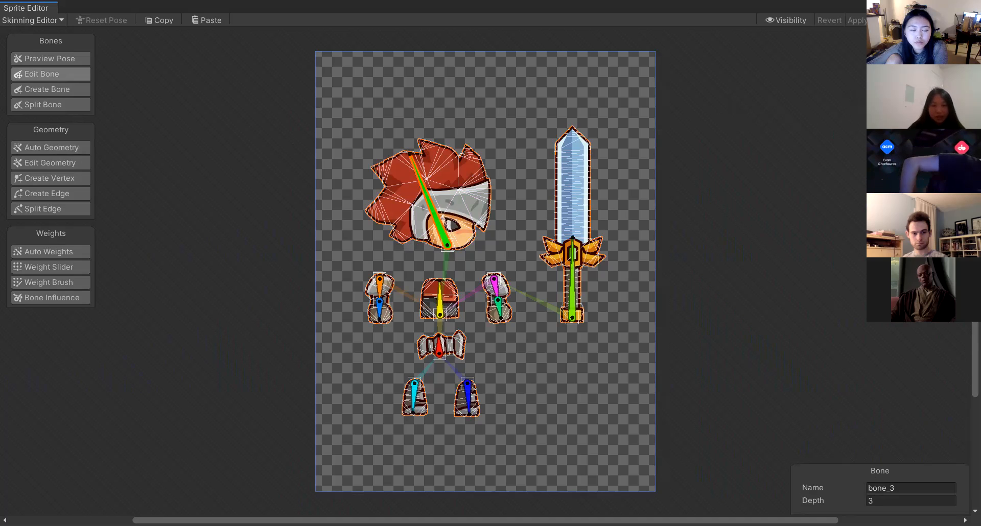
Return to the Unity editor, place the Knight FULL-01 sprite in the scene, and set its scale to 0.25.
{"action": "key", "text": "alt+Tab"}
{"action": "left_click", "coordinate": [102, 432]}
{"action": "left_click_drag", "start_coordinate": [102, 431], "coordinate": [672, 128]}
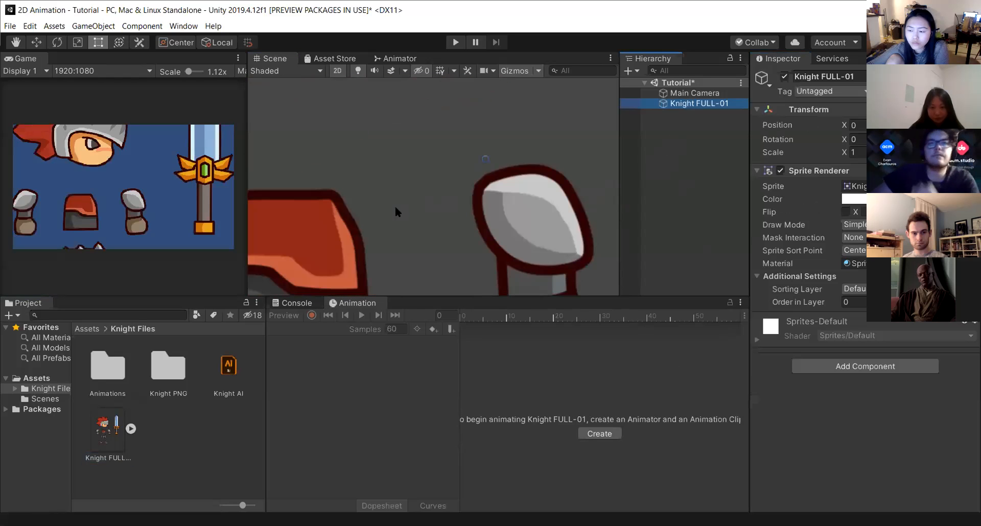
{"action": "scroll", "coordinate": [430, 192], "scroll_direction": "down", "scroll_amount": 5}
{"action": "scroll", "coordinate": [388, 219], "scroll_direction": "down", "scroll_amount": 4}
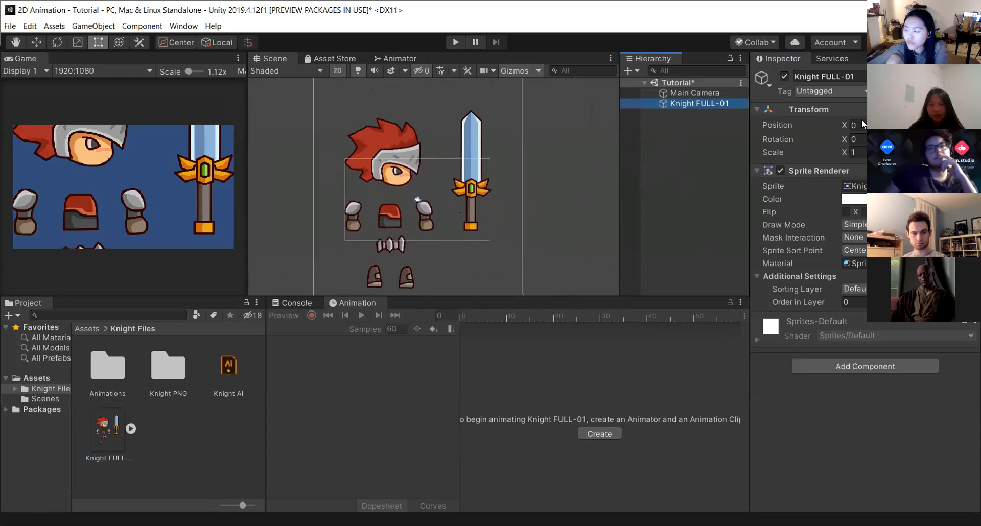
{"action": "left_click", "coordinate": [858, 151]}
{"action": "type", "text": "0.25"}
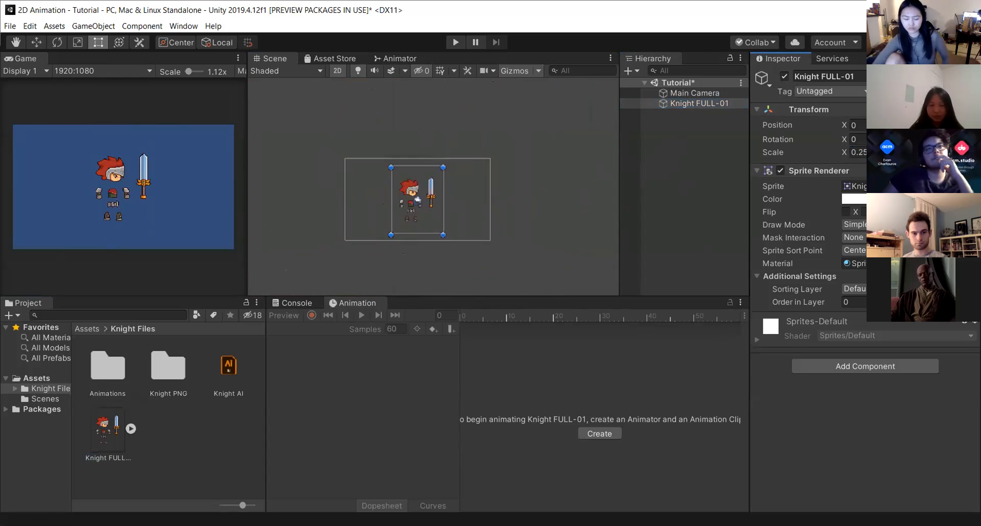
Reselect the knight in the scene, zoom in on it, and review the workflow notes in Notepad.
{"action": "left_click", "coordinate": [441, 202]}
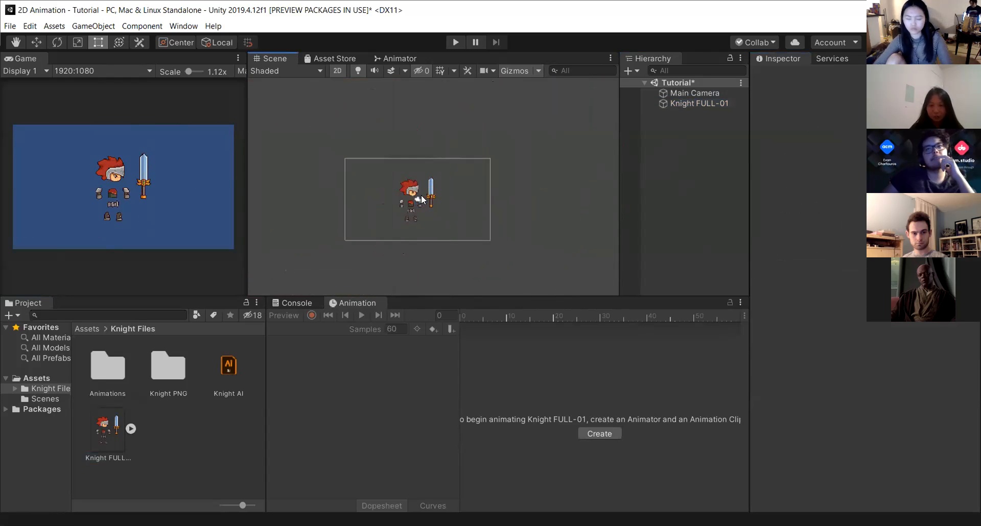
{"action": "left_click", "coordinate": [413, 199]}
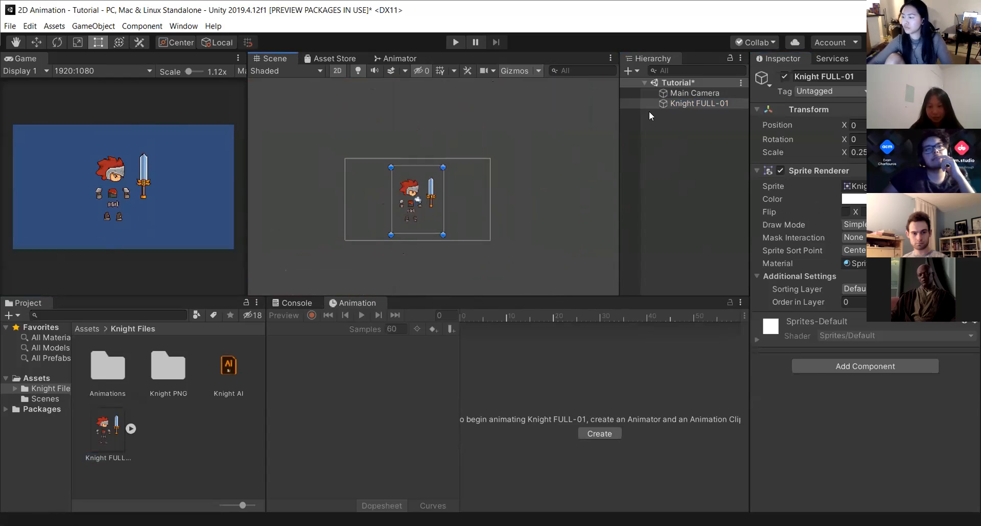
{"action": "scroll", "coordinate": [440, 210], "scroll_direction": "up", "scroll_amount": 3}
{"action": "scroll", "coordinate": [426, 208], "scroll_direction": "up", "scroll_amount": 3}
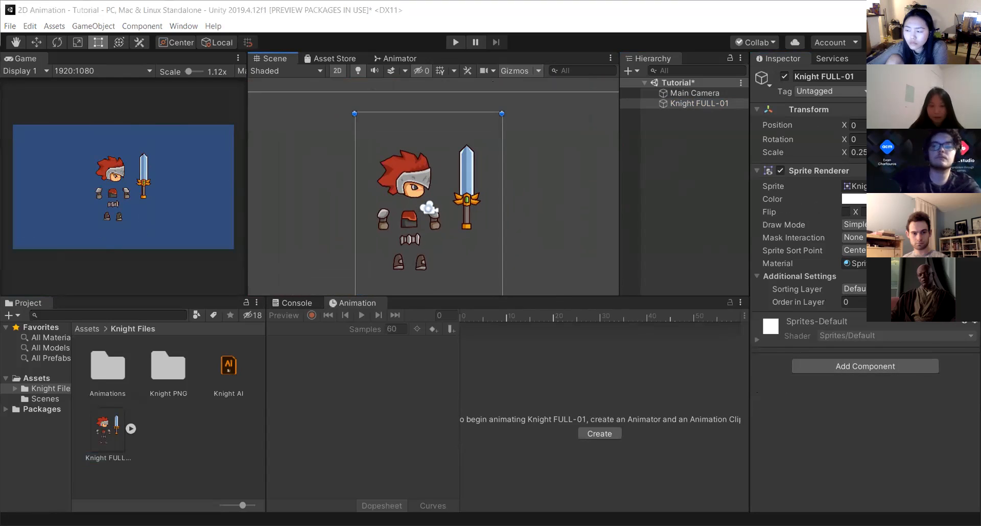
{"action": "key", "text": "alt+Tab"}
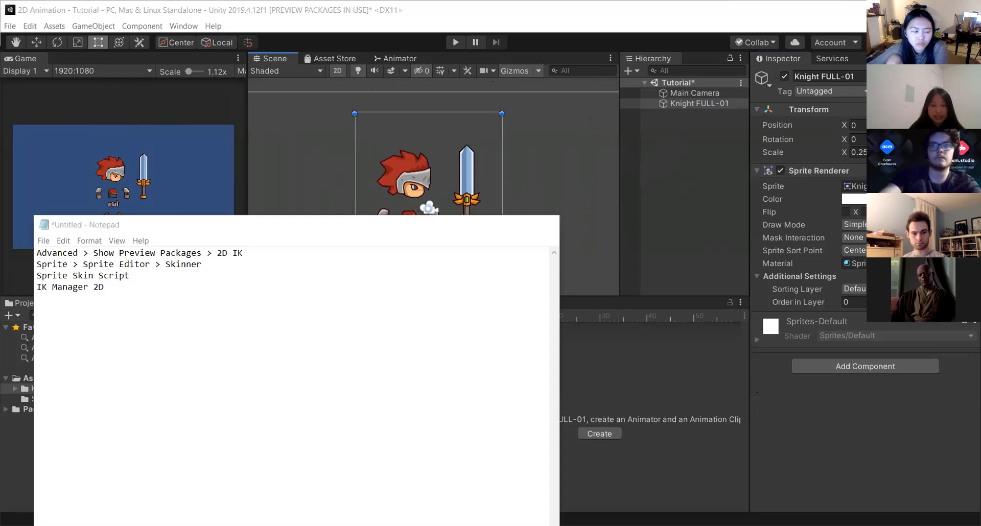
Add a Sprite Skin component to the Knight FULL-01 object.
{"action": "left_click", "coordinate": [888, 367]}
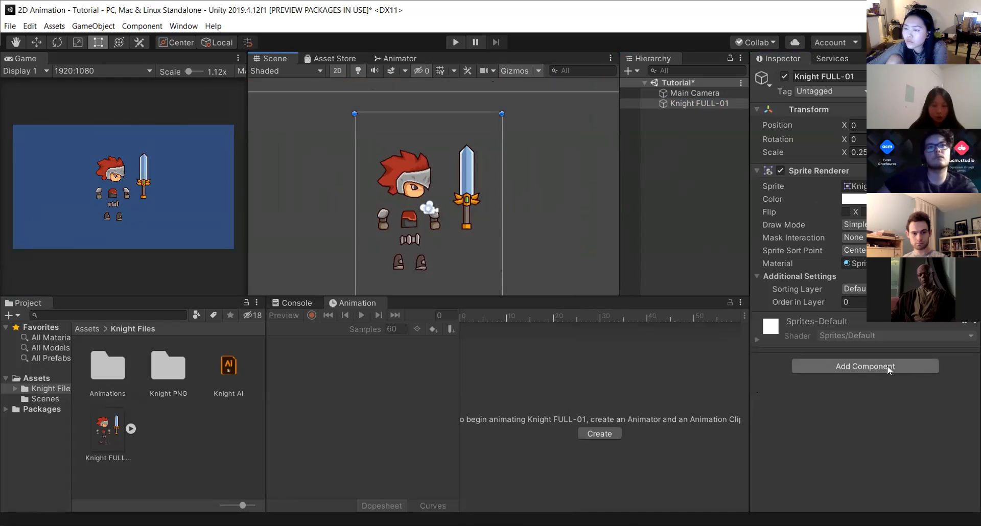
{"action": "left_click", "coordinate": [887, 366]}
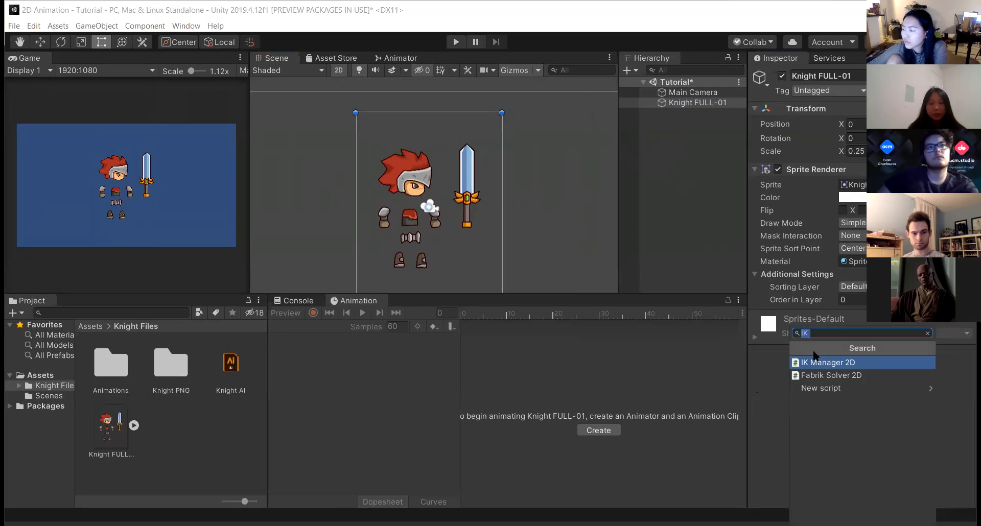
{"action": "type", "text": "sprite"}
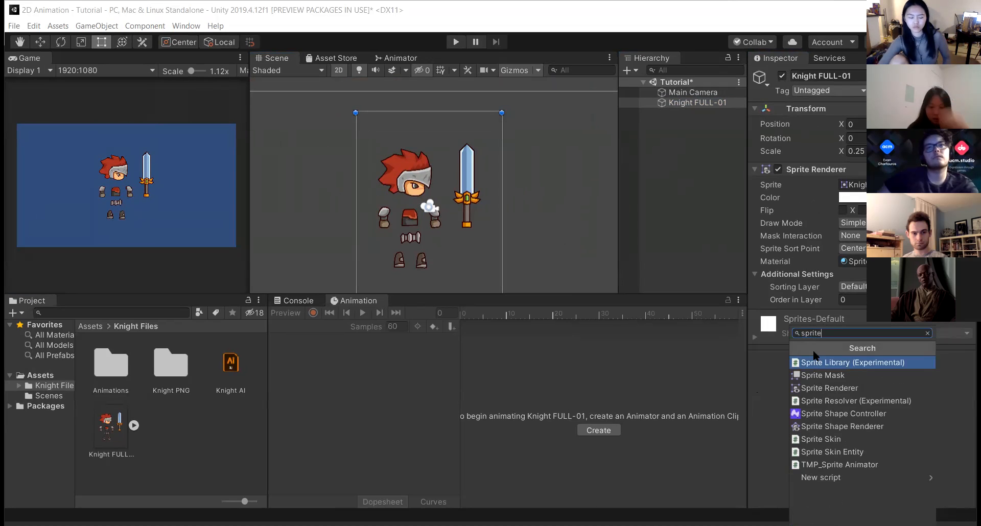
{"action": "type", "text": " skin"}
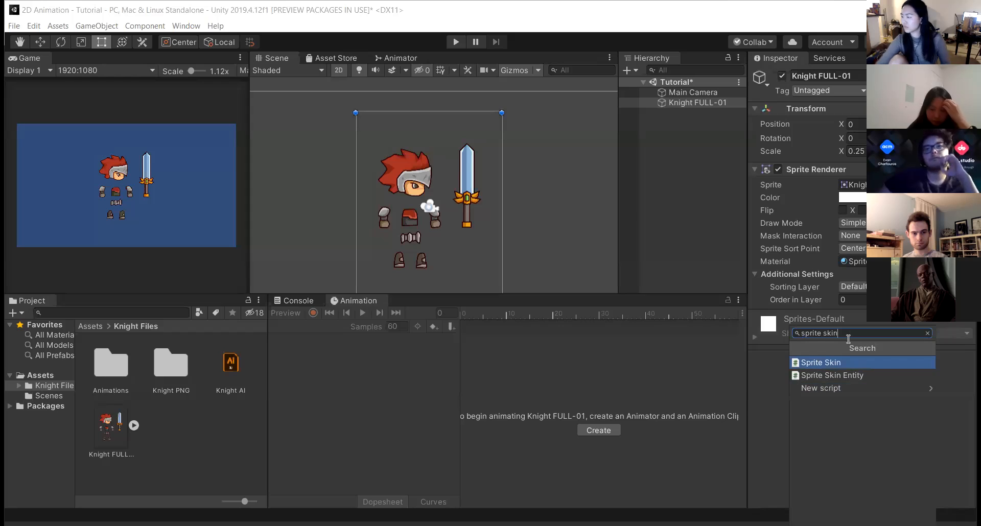
{"action": "left_click", "coordinate": [845, 363]}
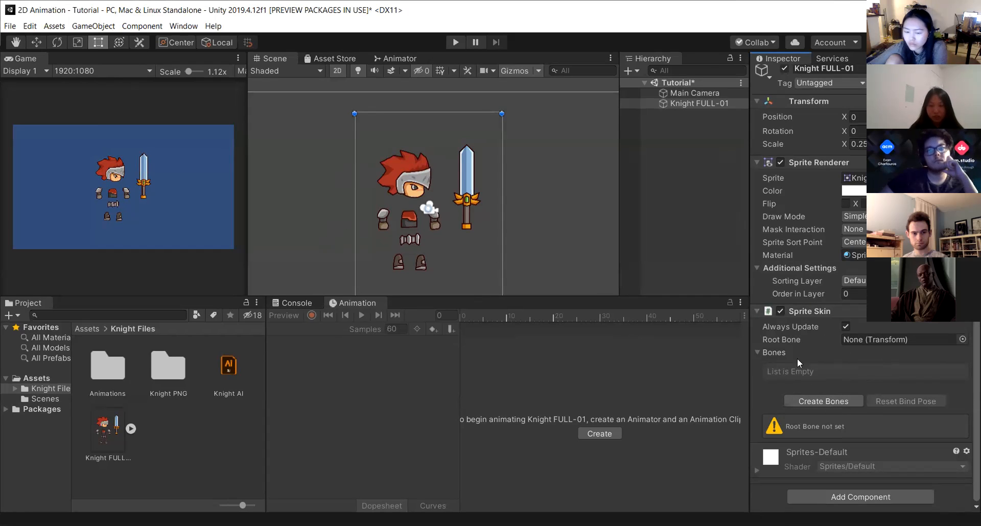
Create the knight's bones from its Sprite Skin component.
{"action": "left_click", "coordinate": [839, 400]}
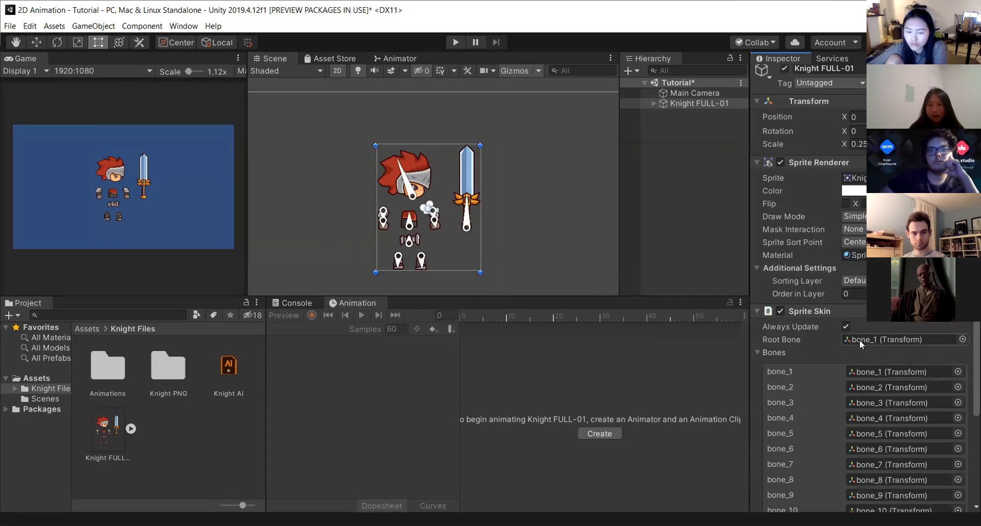
{"action": "scroll", "coordinate": [859, 339], "scroll_direction": "down", "scroll_amount": 3}
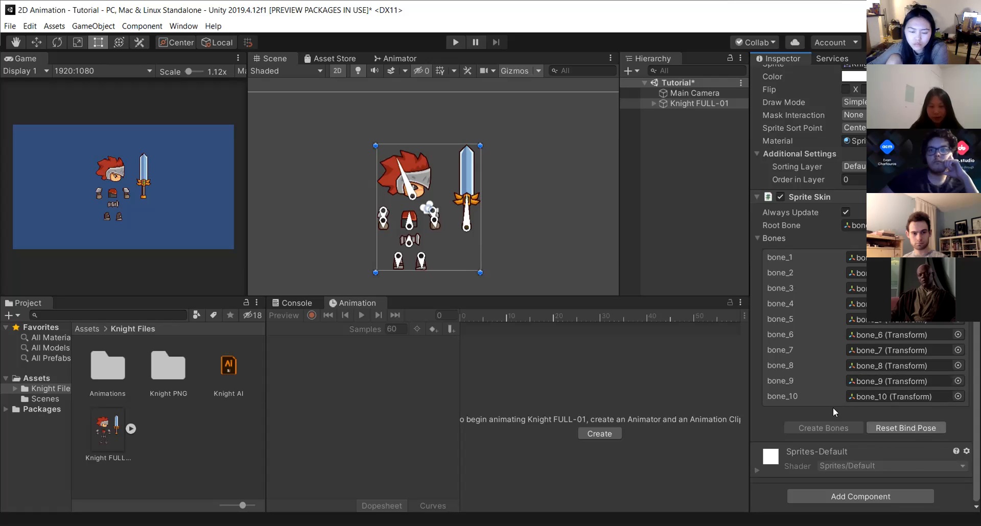
{"action": "left_click", "coordinate": [630, 139]}
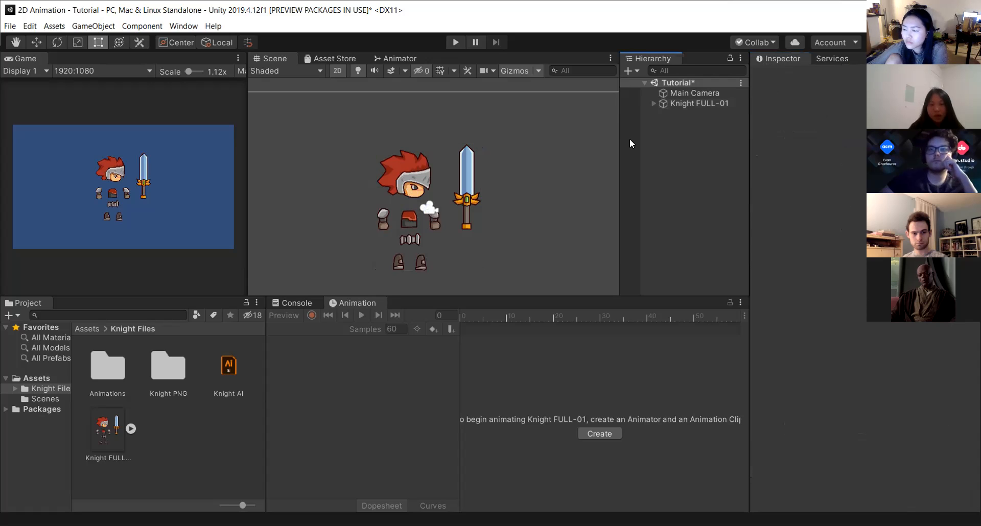
Expand and examine the knight's bone hierarchy under Knight FULL-01.
{"action": "scroll", "coordinate": [534, 263], "scroll_direction": "up", "scroll_amount": 1}
{"action": "scroll", "coordinate": [535, 263], "scroll_direction": "down", "scroll_amount": 1}
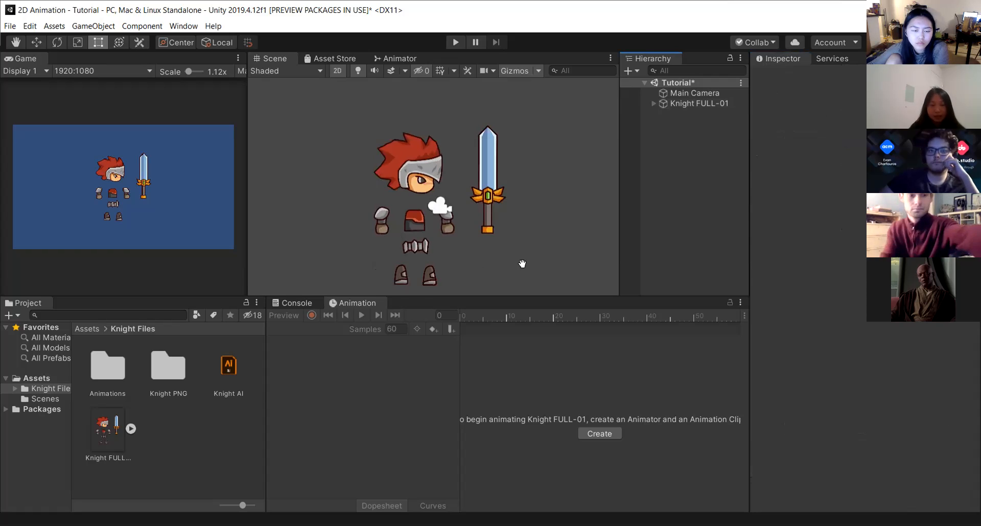
{"action": "double_click", "coordinate": [651, 104]}
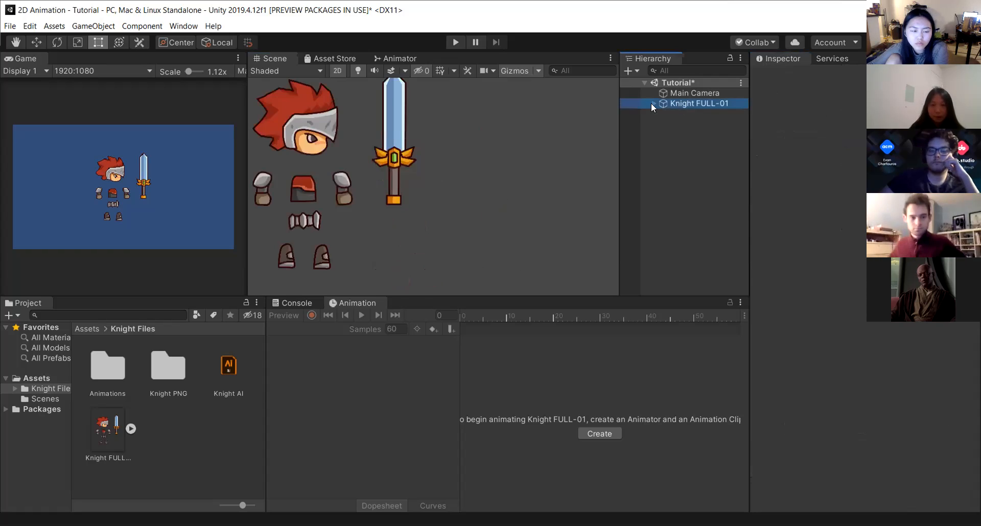
{"action": "left_click", "coordinate": [652, 103]}
{"action": "left_click", "coordinate": [662, 114]}
{"action": "left_click", "coordinate": [671, 123]}
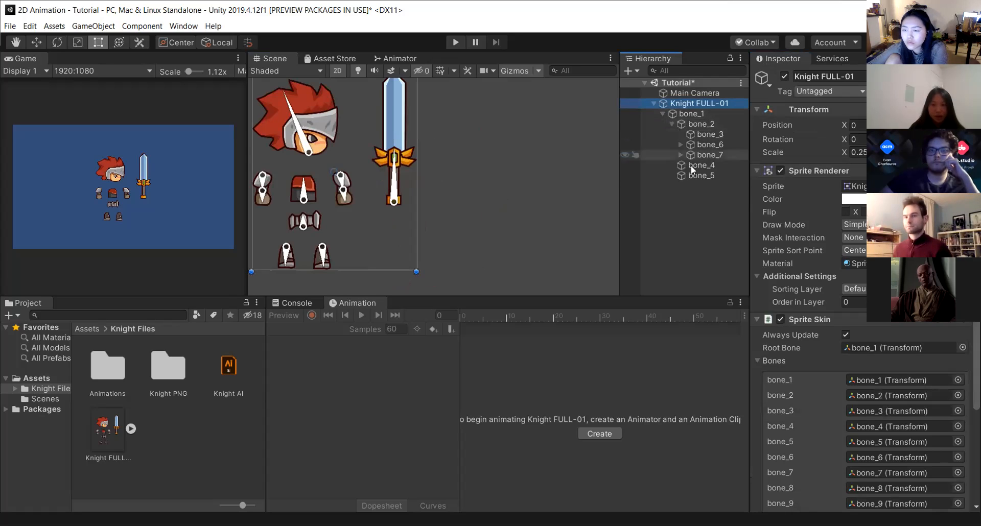
{"action": "left_click", "coordinate": [679, 144]}
{"action": "left_click", "coordinate": [687, 124]}
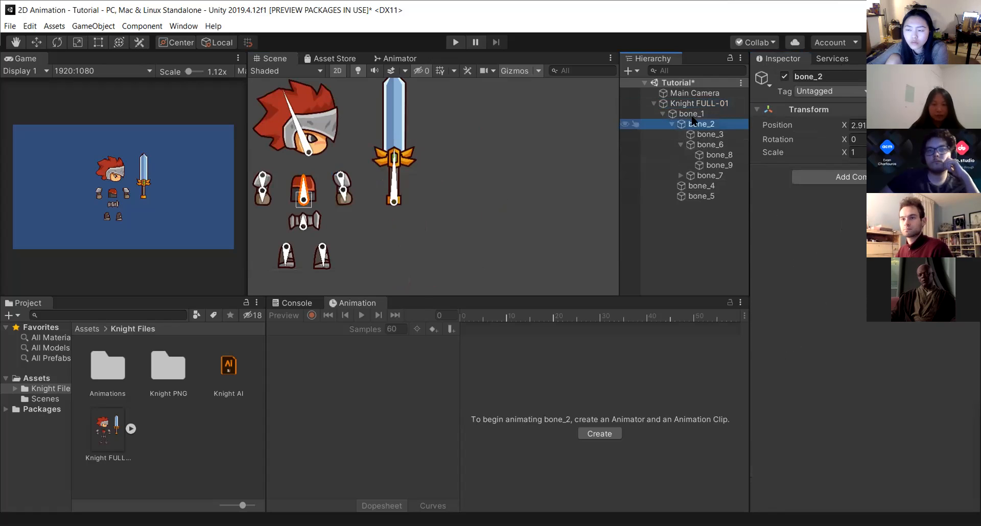
{"action": "left_click", "coordinate": [671, 124]}
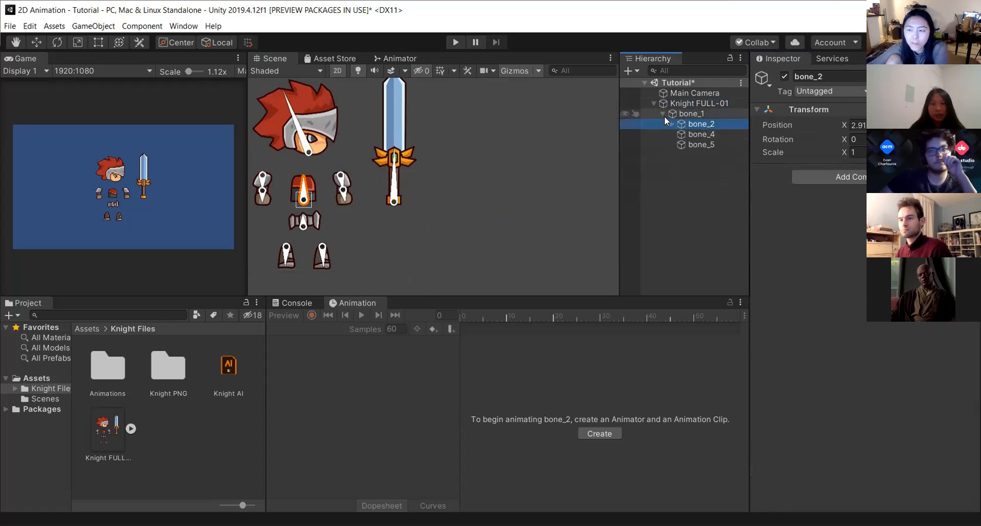
{"action": "left_click", "coordinate": [663, 114]}
{"action": "left_click", "coordinate": [662, 106]}
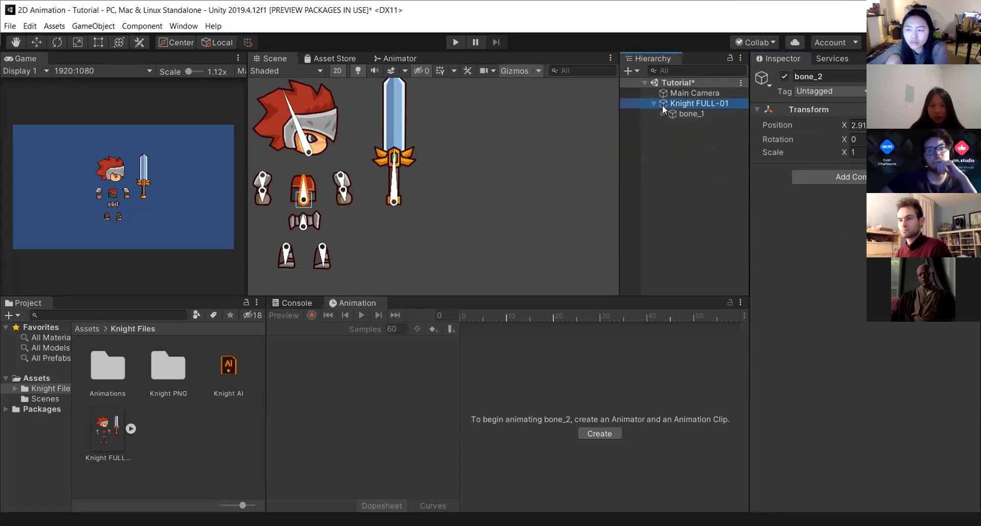
{"action": "left_click", "coordinate": [696, 113]}
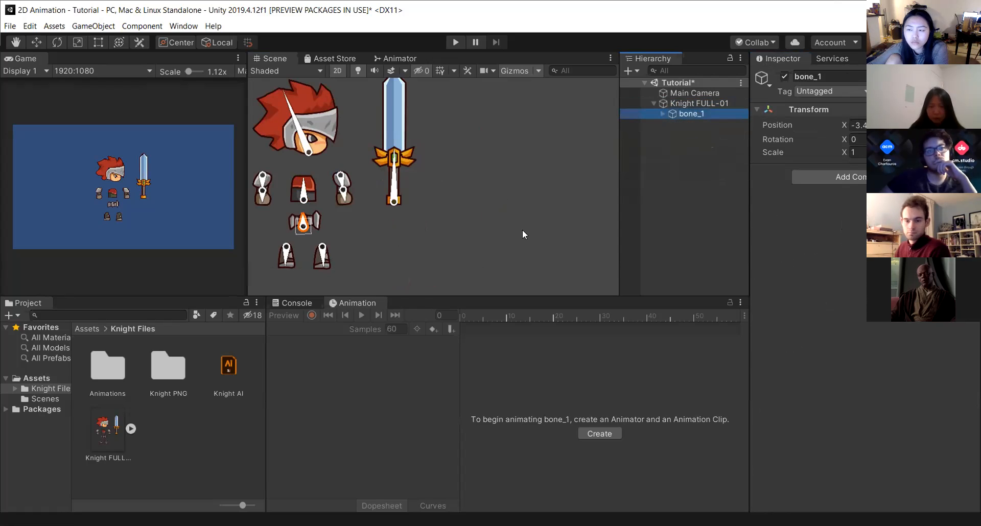
Try moving the head bone in the scene, then undo the move.
{"action": "left_click", "coordinate": [306, 141]}
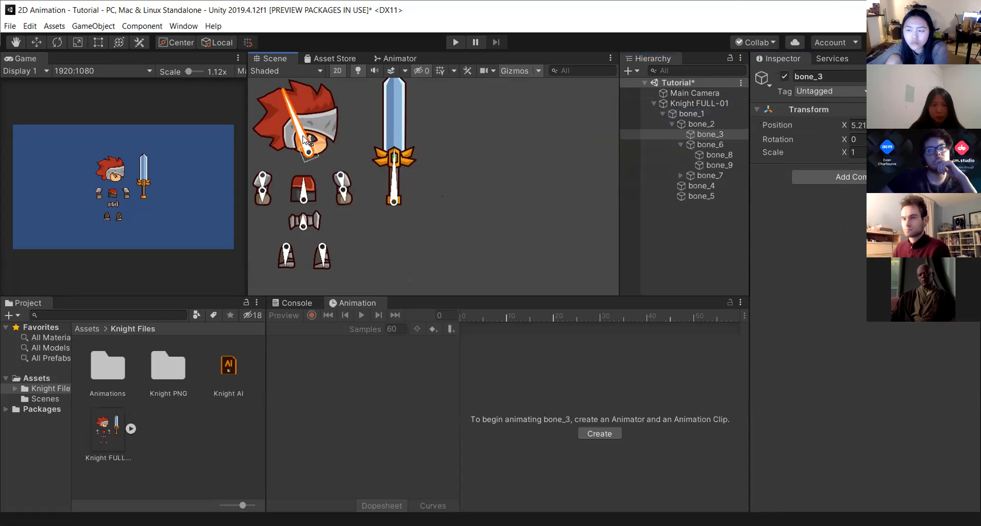
{"action": "left_click_drag", "start_coordinate": [305, 140], "coordinate": [302, 154]}
{"action": "key", "text": "ctrl+z"}
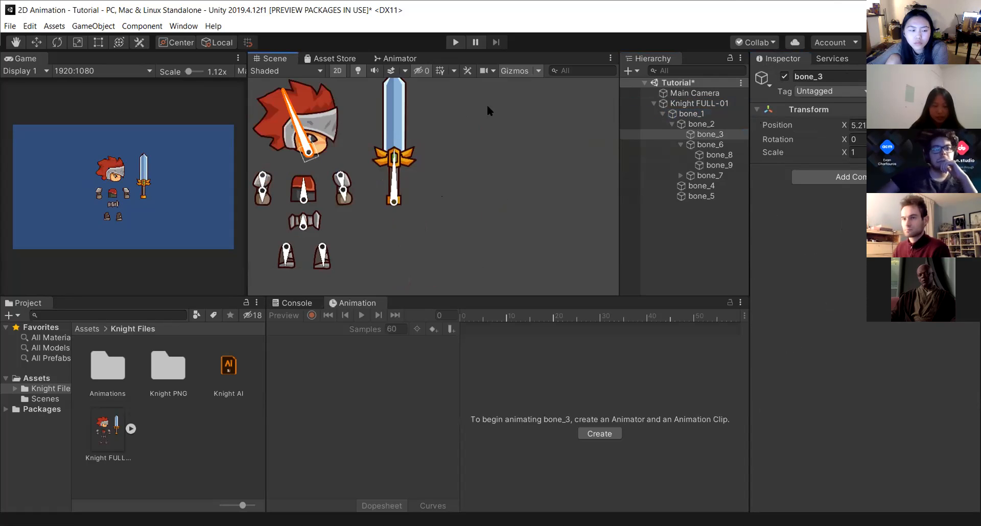
Select the knight and collapse and expand its Sprite Skin component to hide and show the bone gizmos.
{"action": "key", "text": "q"}
{"action": "left_click_drag", "start_coordinate": [381, 225], "coordinate": [485, 219]}
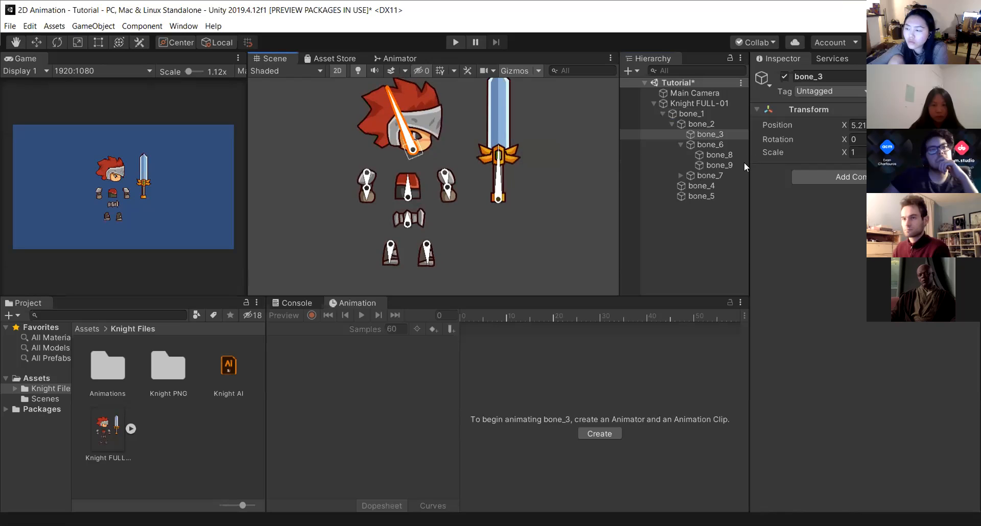
{"action": "left_click", "coordinate": [677, 113]}
{"action": "left_click", "coordinate": [679, 104]}
{"action": "key", "text": "t"}
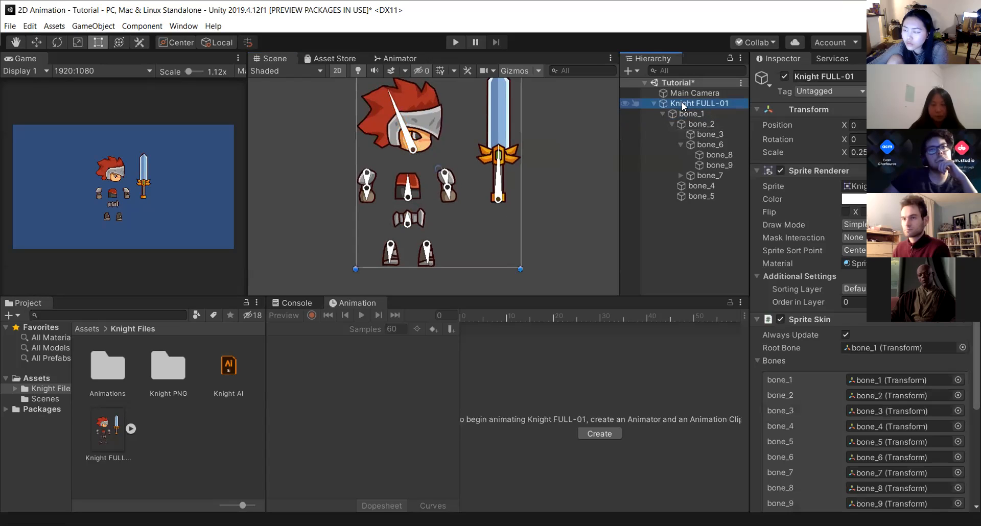
{"action": "scroll", "coordinate": [896, 425], "scroll_direction": "down", "scroll_amount": 4}
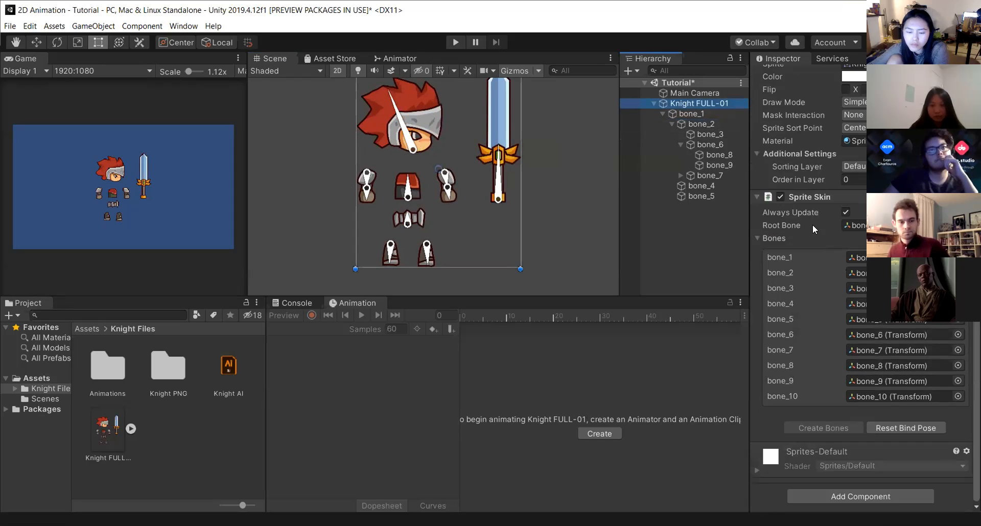
{"action": "left_click", "coordinate": [756, 195]}
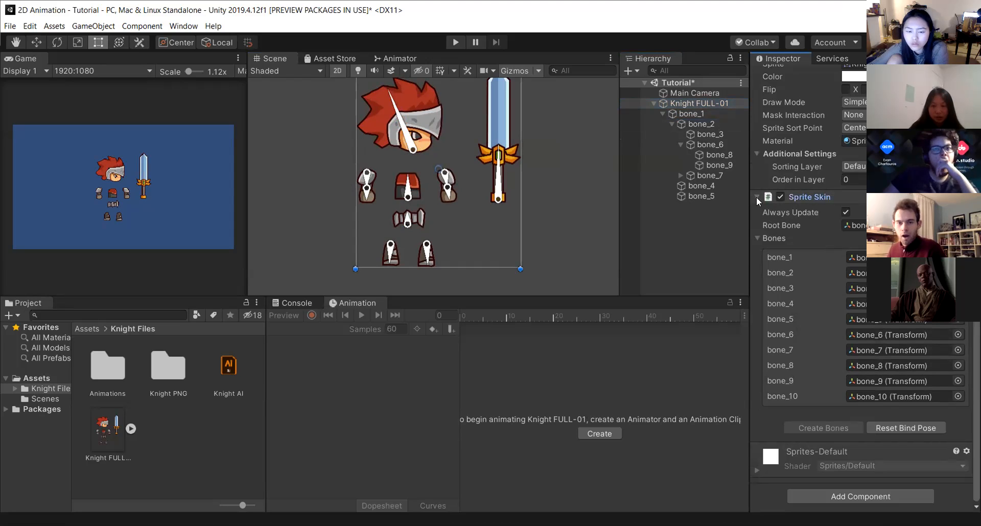
{"action": "left_click", "coordinate": [756, 197]}
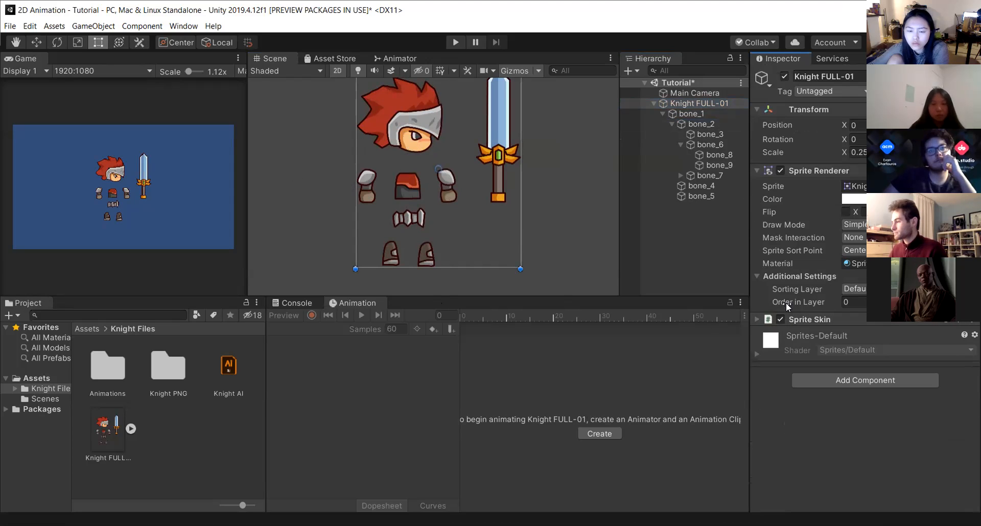
{"action": "scroll", "coordinate": [425, 173], "scroll_direction": "up", "scroll_amount": 1}
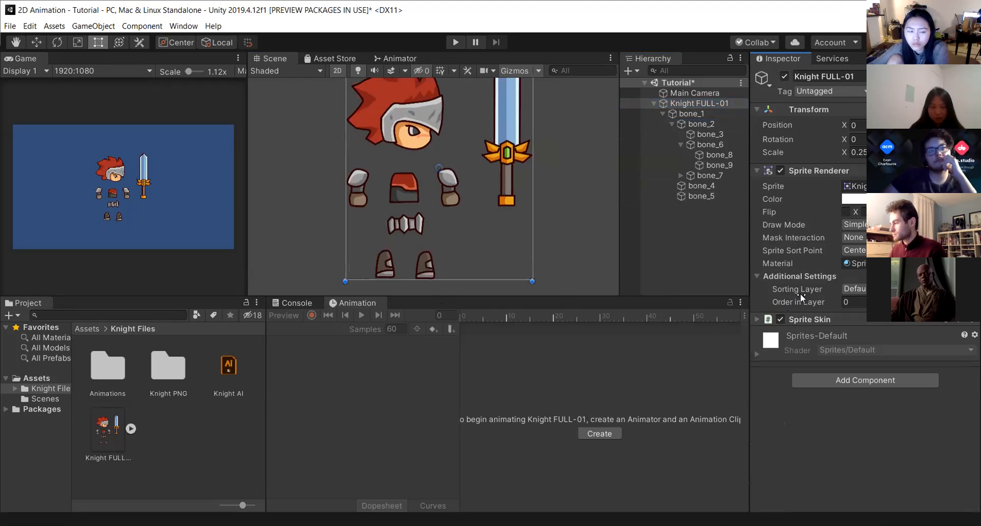
{"action": "left_click", "coordinate": [756, 318]}
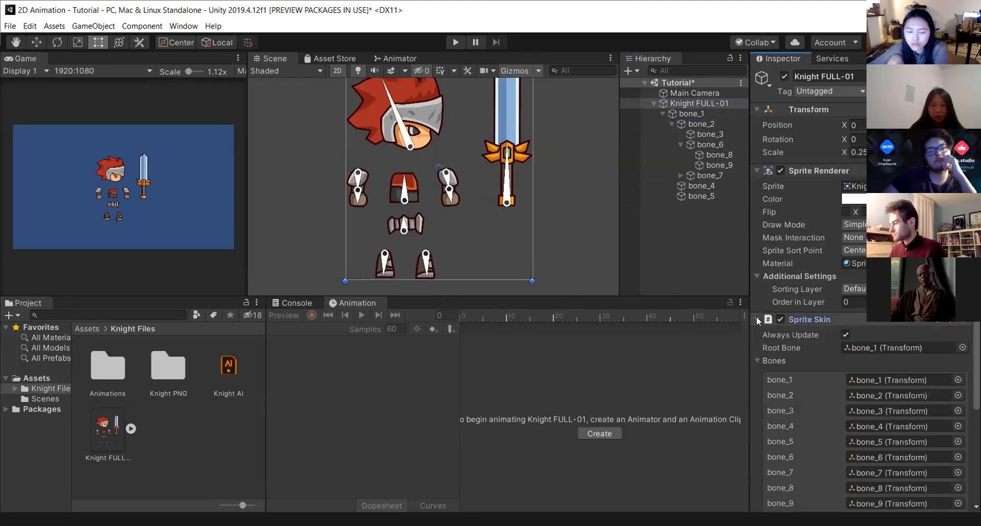
{"action": "left_click", "coordinate": [756, 318]}
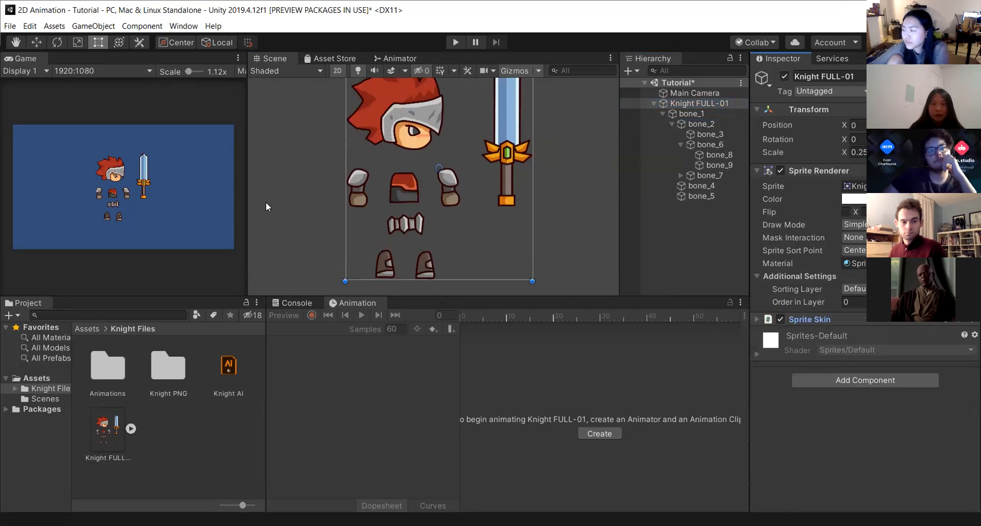
{"action": "scroll", "coordinate": [396, 176], "scroll_direction": "up", "scroll_amount": 1}
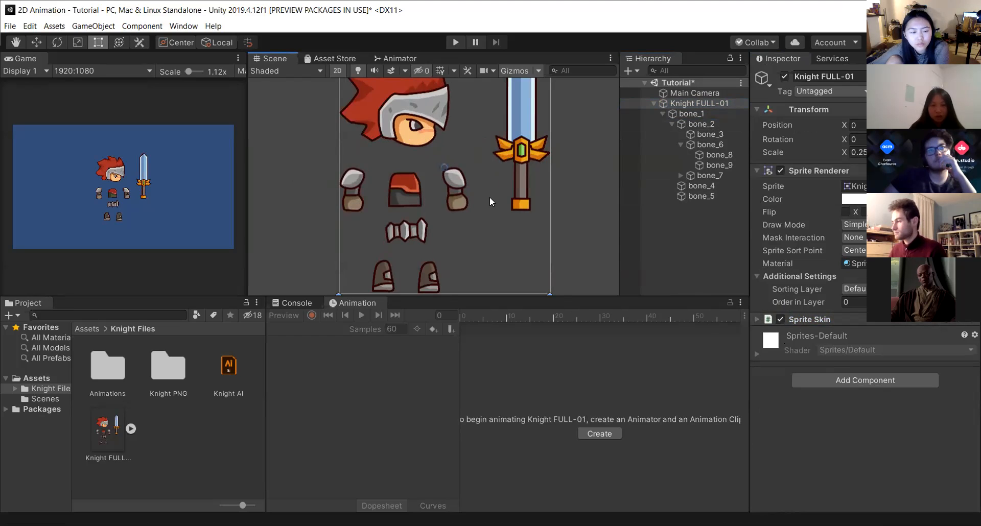
{"action": "left_click", "coordinate": [757, 320]}
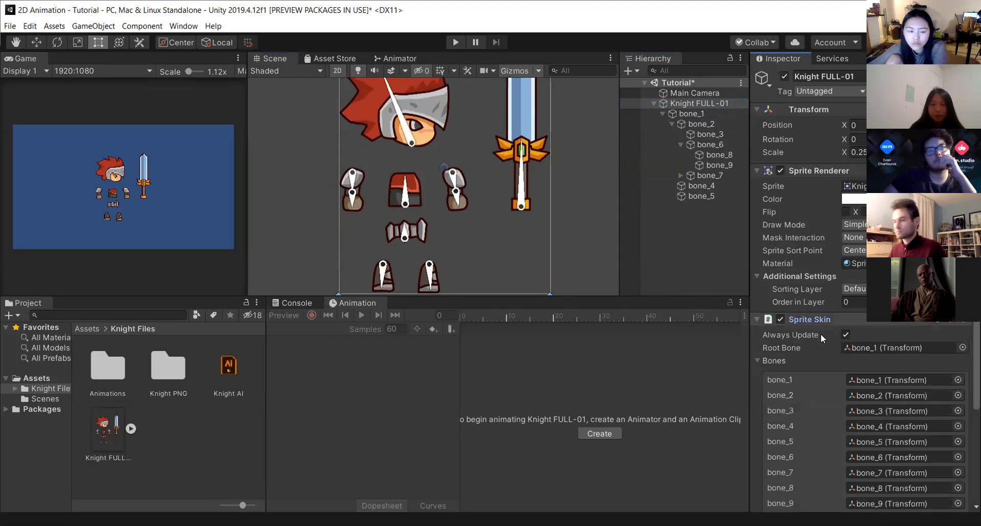
Move the head bone down onto the torso and pull the right arm bone in beside the body.
{"action": "left_click", "coordinate": [412, 146]}
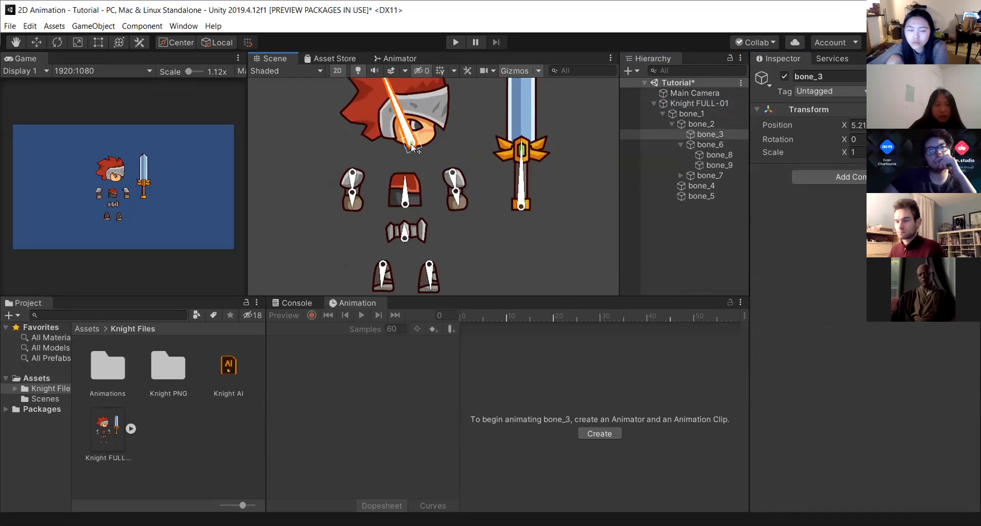
{"action": "left_click_drag", "start_coordinate": [413, 147], "coordinate": [403, 225]}
{"action": "left_click", "coordinate": [452, 173]}
{"action": "left_click_drag", "start_coordinate": [451, 174], "coordinate": [418, 191]}
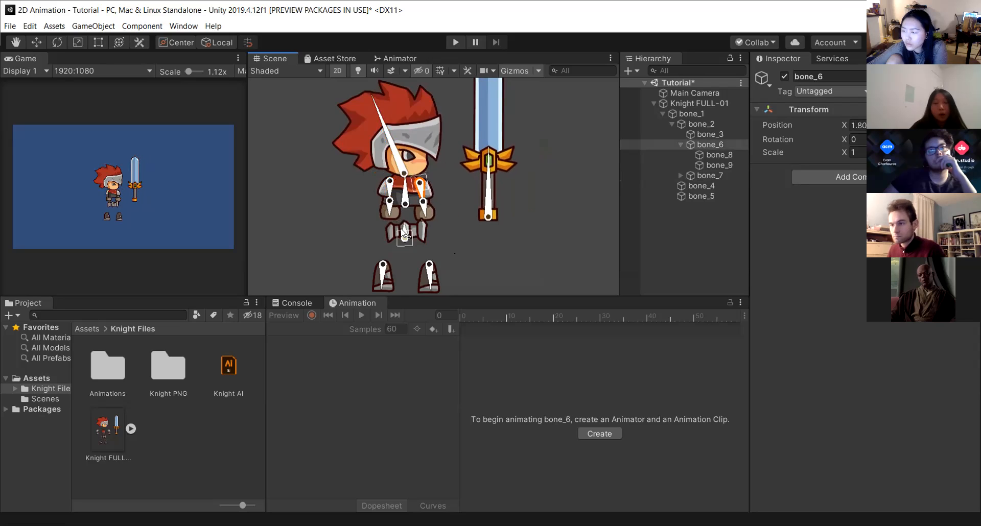
Nudge the left arm bone into place against the torso.
{"action": "left_click", "coordinate": [391, 215]}
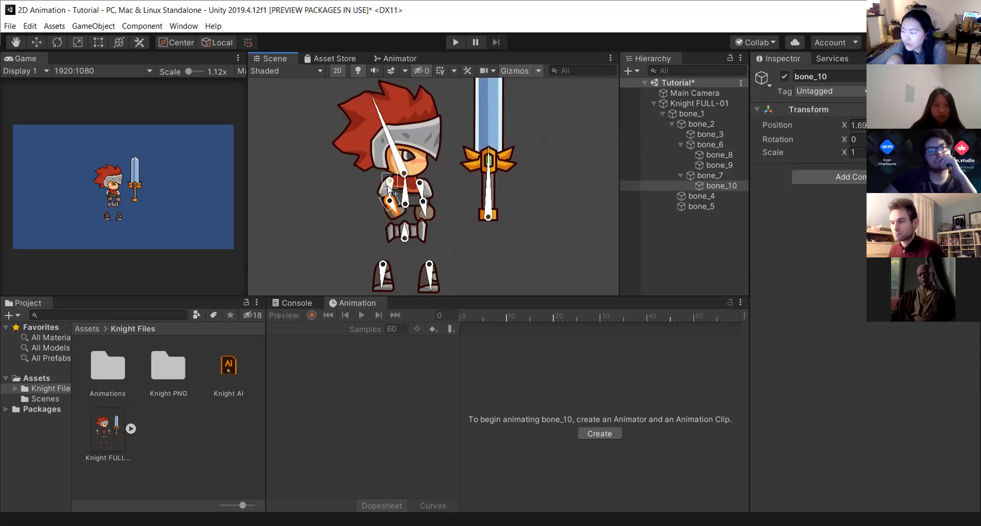
{"action": "scroll", "coordinate": [393, 194], "scroll_direction": "up", "scroll_amount": 3}
{"action": "mouse_move", "coordinate": [393, 196]}
{"action": "left_mouse_down"}
{"action": "mouse_move", "coordinate": [374, 197]}
{"action": "mouse_move", "coordinate": [384, 200]}
{"action": "left_mouse_up"}
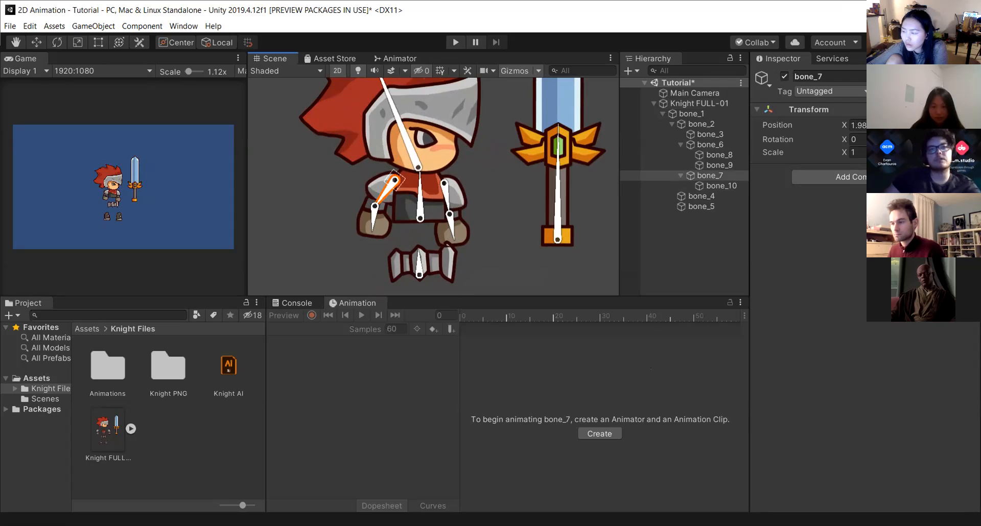
Move the right arm bone and select the sword bone to check how the sword is parented in the bone hierarchy.
{"action": "left_click", "coordinate": [449, 229]}
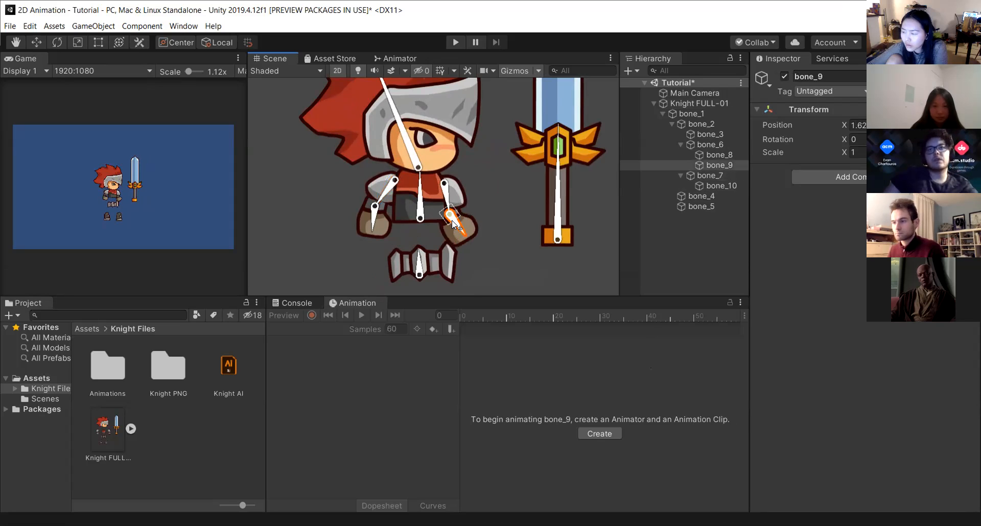
{"action": "left_click_drag", "start_coordinate": [446, 201], "coordinate": [449, 196]}
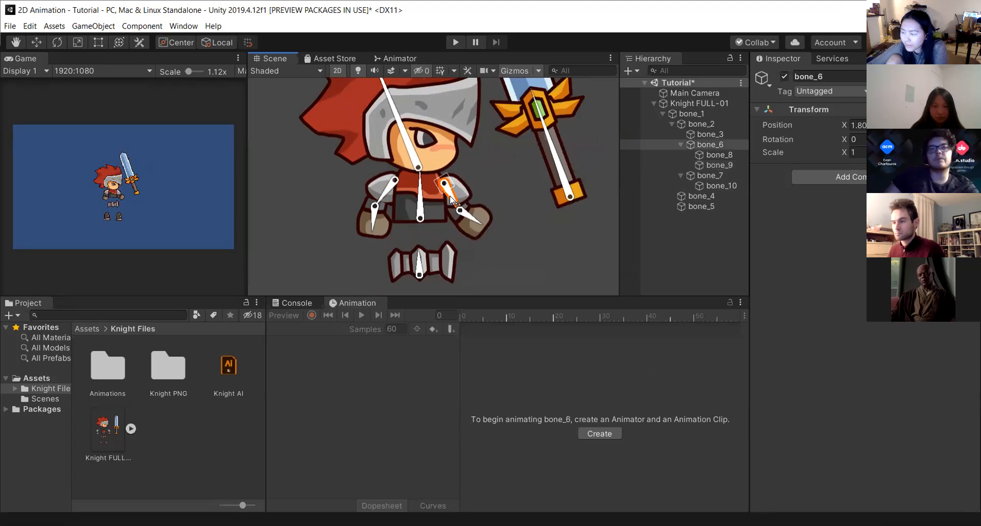
{"action": "left_click", "coordinate": [564, 187]}
{"action": "left_click", "coordinate": [710, 155]}
{"action": "left_click", "coordinate": [680, 145]}
{"action": "left_click", "coordinate": [680, 145]}
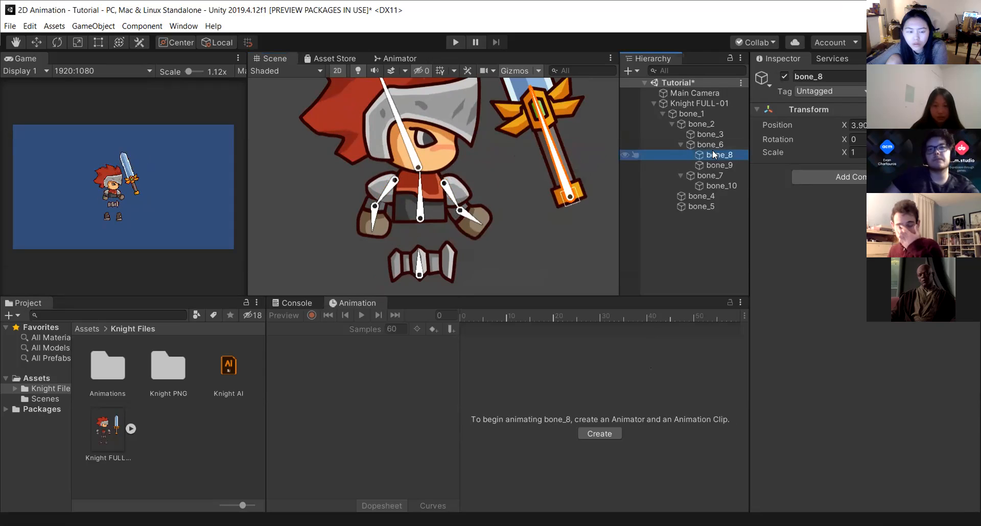
Delete the knight object from the scene hierarchy.
{"action": "left_click", "coordinate": [706, 103]}
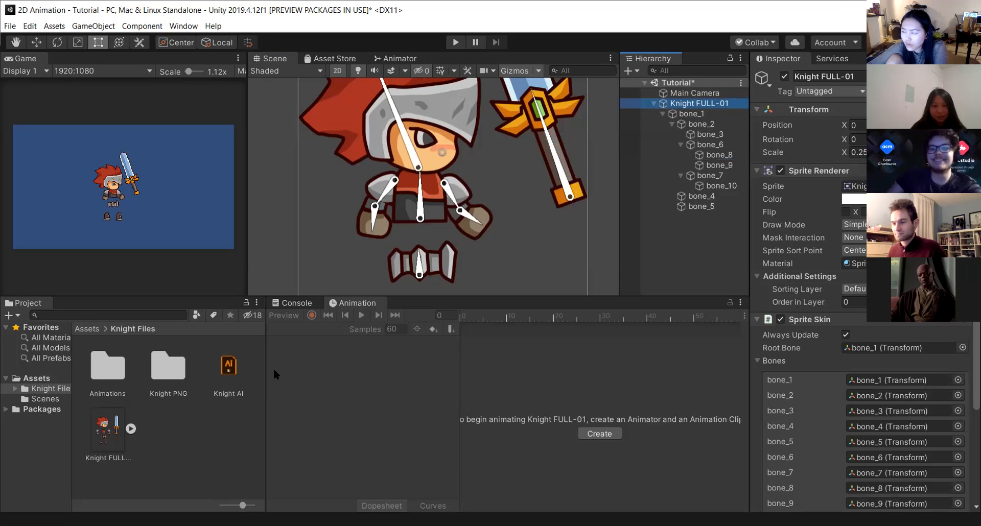
{"action": "right_click", "coordinate": [689, 102]}
{"action": "left_click", "coordinate": [717, 161]}
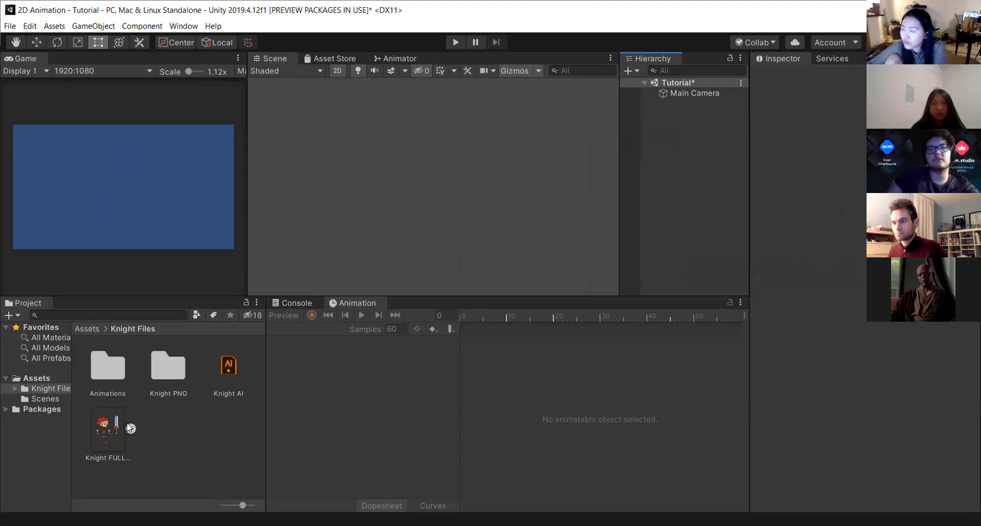
{"action": "left_click_drag", "start_coordinate": [130, 427], "coordinate": [713, 137]}
{"action": "left_click", "coordinate": [853, 152]}
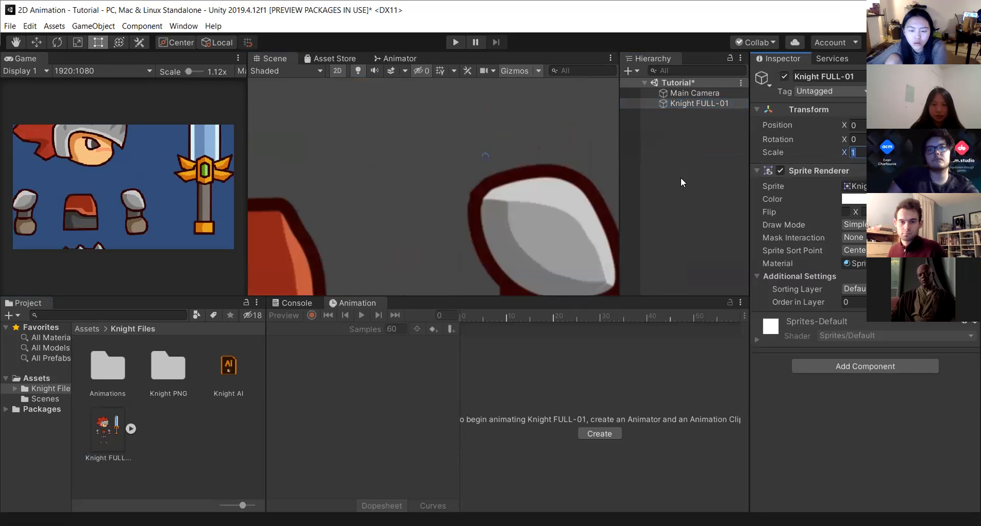
{"action": "right_click", "coordinate": [713, 103]}
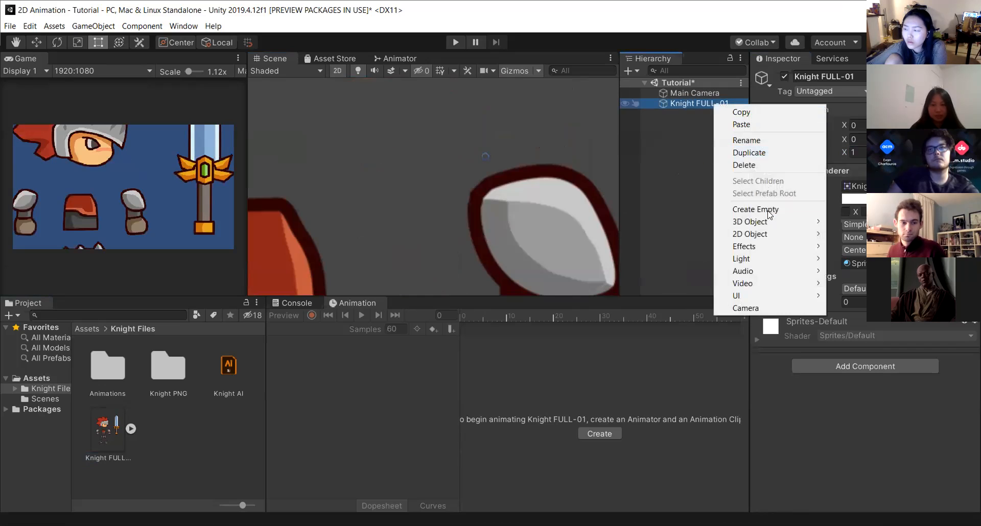
{"action": "left_click", "coordinate": [753, 164]}
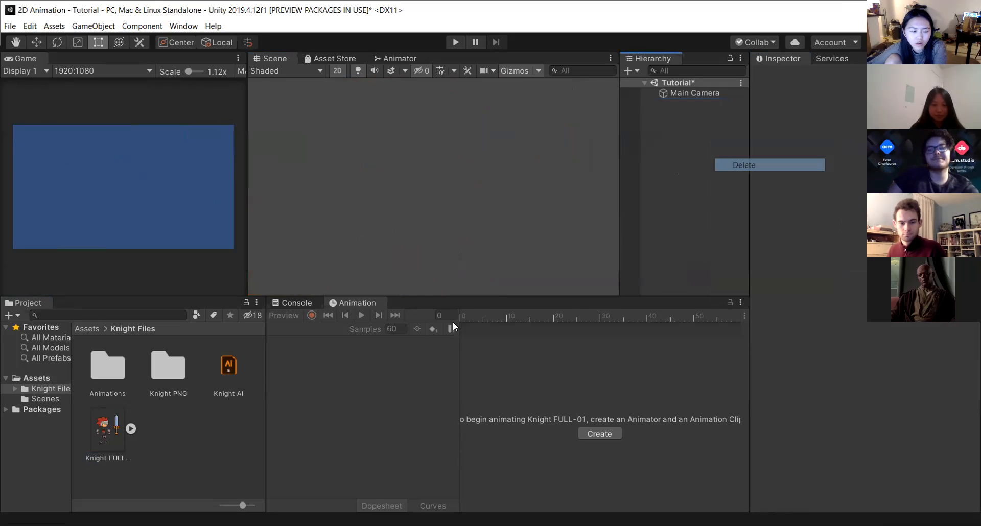
Open the knight sprite in the Skinning Editor and remove the sword's bone.
{"action": "left_click", "coordinate": [107, 430]}
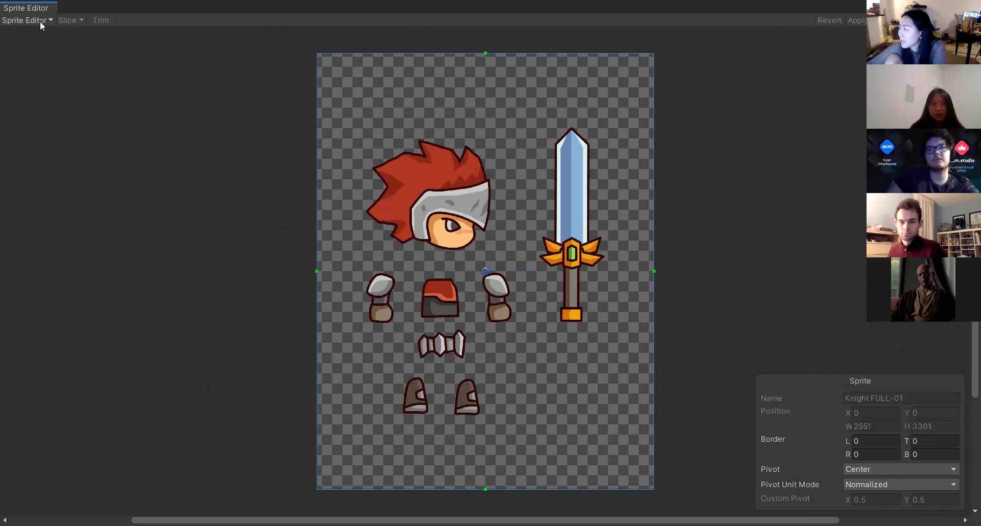
{"action": "left_click", "coordinate": [40, 20]}
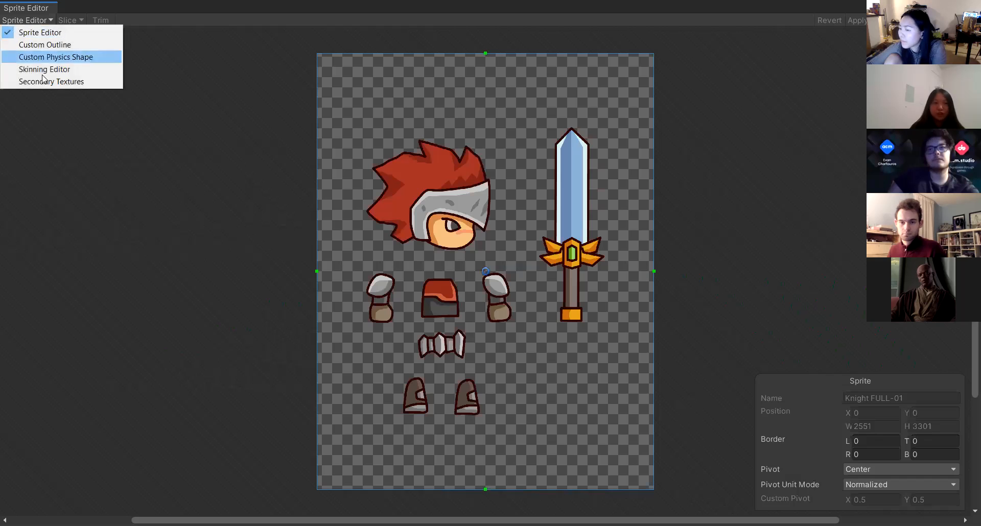
{"action": "left_click", "coordinate": [42, 73]}
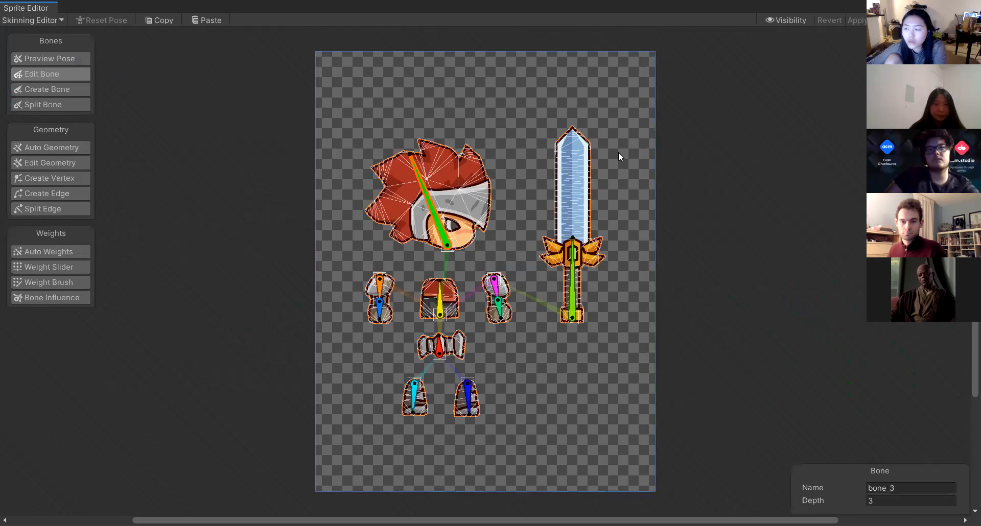
{"action": "left_click", "coordinate": [571, 303]}
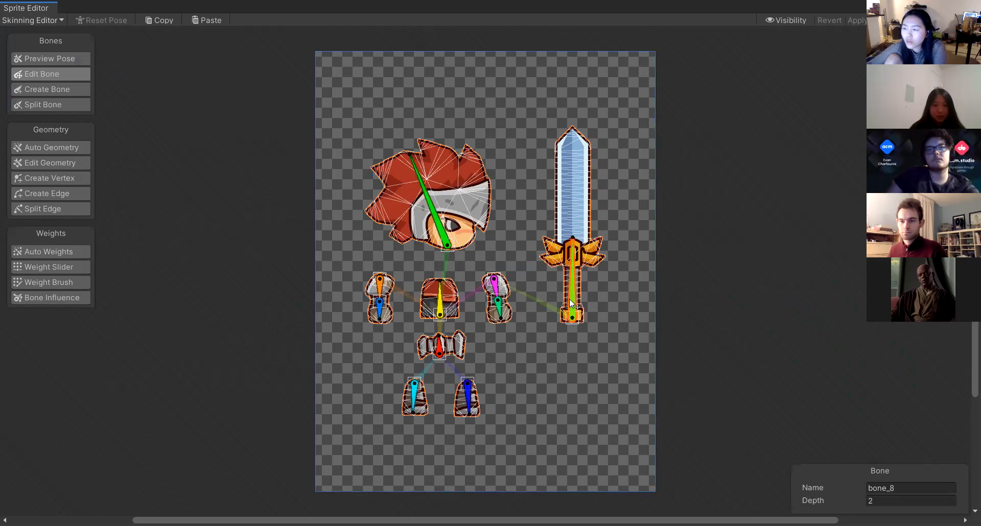
{"action": "left_click_drag", "start_coordinate": [576, 304], "coordinate": [509, 303]}
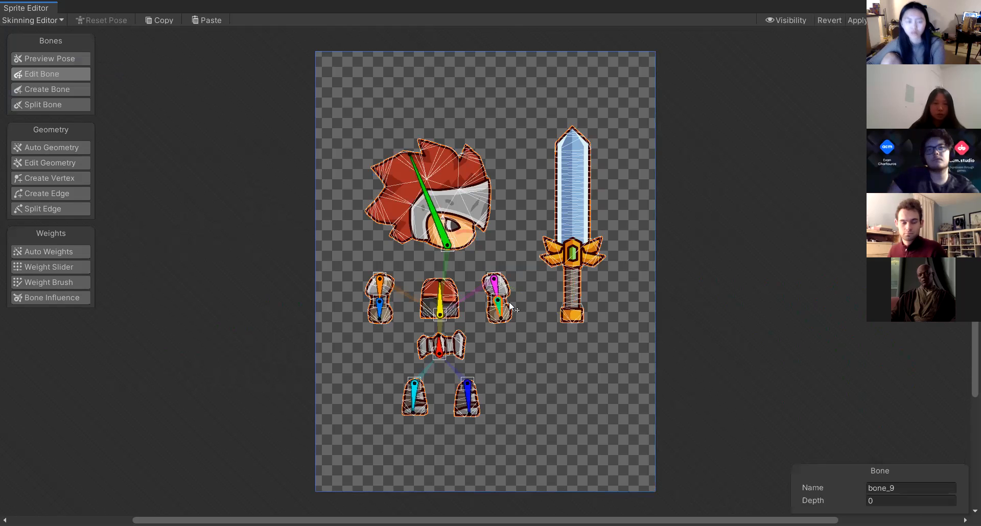
With the right hand bone selected, create a new bone running up the sword's grip.
{"action": "key", "text": "shift+e"}
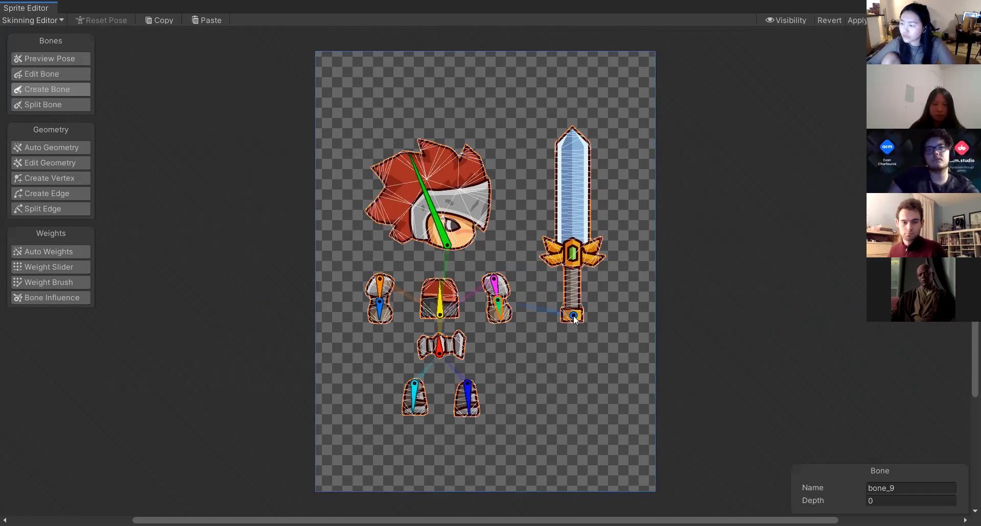
{"action": "left_click", "coordinate": [571, 317]}
{"action": "left_click", "coordinate": [573, 251]}
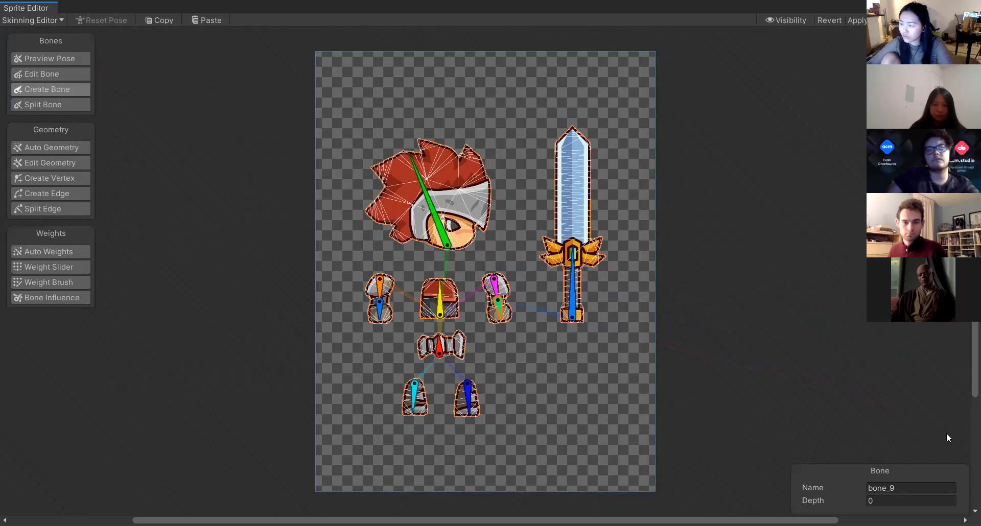
{"action": "right_click", "coordinate": [833, 54]}
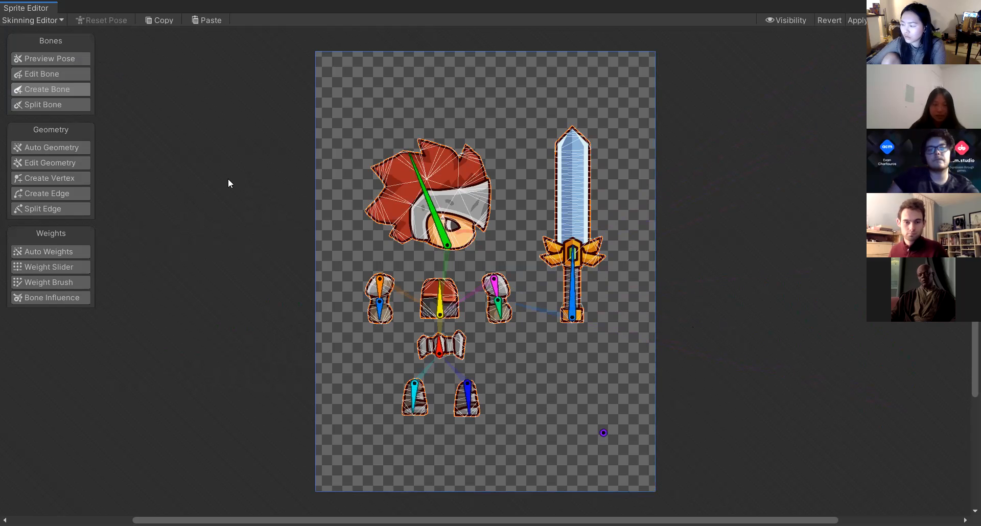
Regenerate geometry and weights for all sprite parts with Auto Geometry and apply the changes.
{"action": "key", "text": "shift+a"}
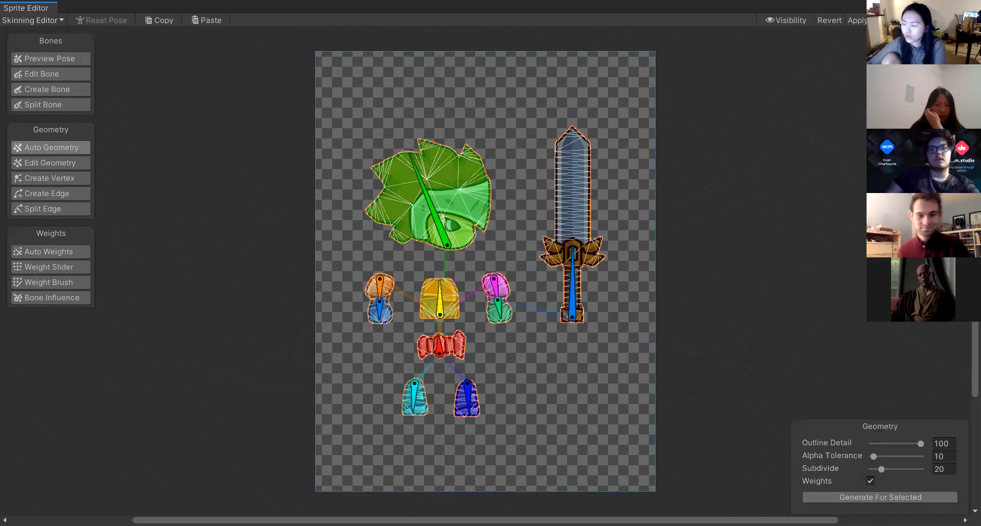
{"action": "left_click", "coordinate": [880, 497]}
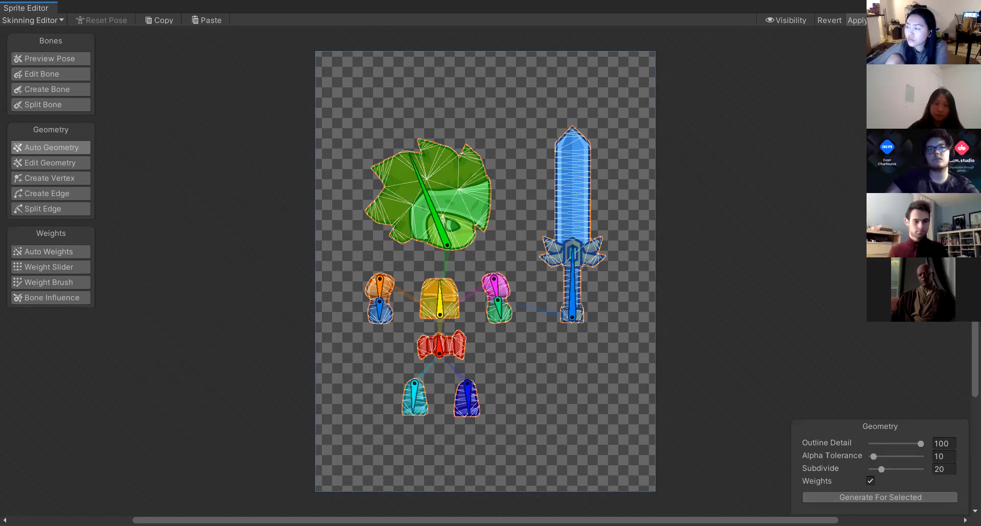
{"action": "left_click", "coordinate": [862, 20]}
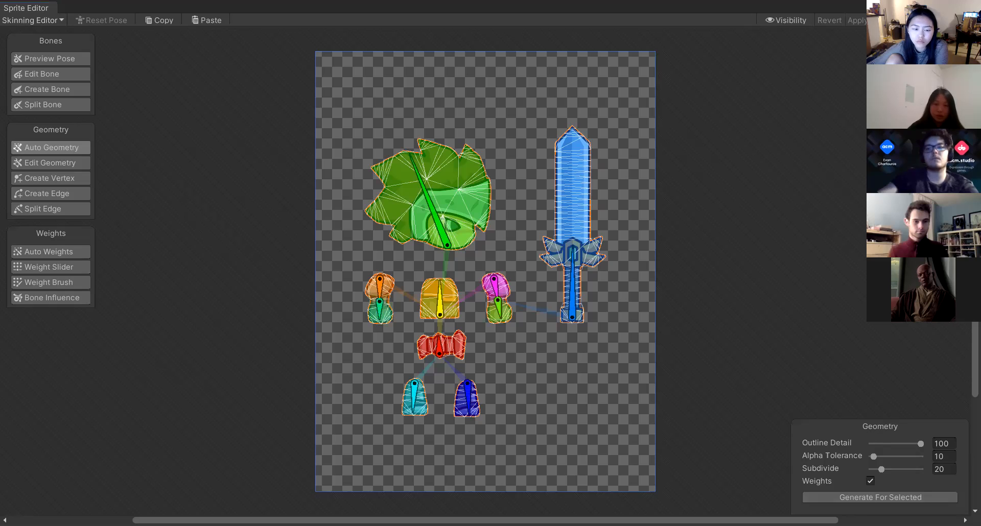
Place the knight sprite in the scene again and set its scale to 0.25.
{"action": "left_click_drag", "start_coordinate": [107, 430], "coordinate": [674, 126]}
{"action": "left_click", "coordinate": [856, 152]}
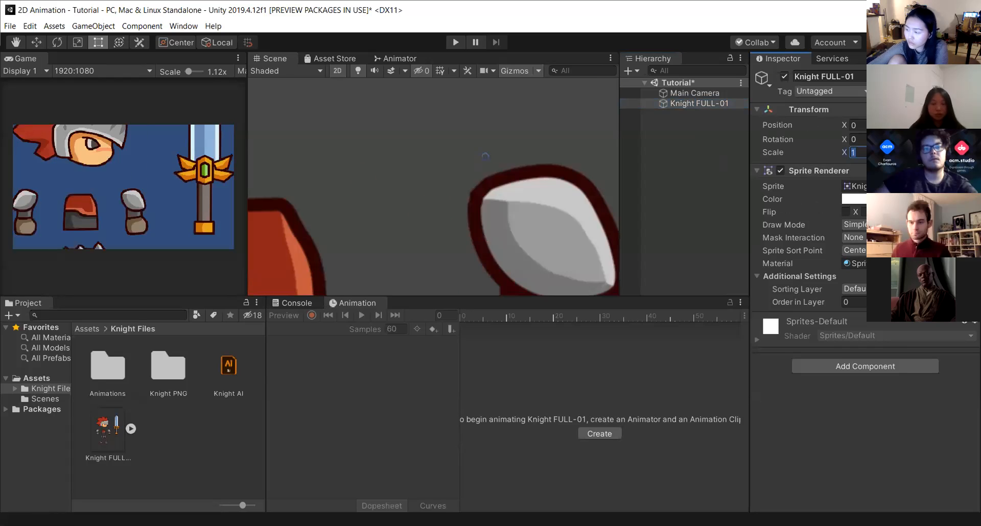
{"action": "type", "text": "0.25.25"}
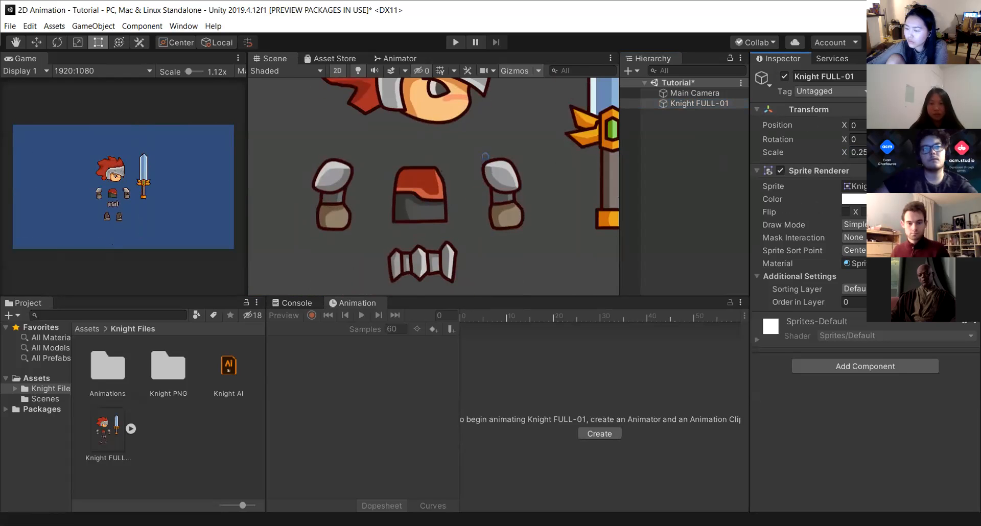
Add a Sprite Skin component to the knight and create its bones.
{"action": "scroll", "coordinate": [480, 188], "scroll_direction": "down", "scroll_amount": 4}
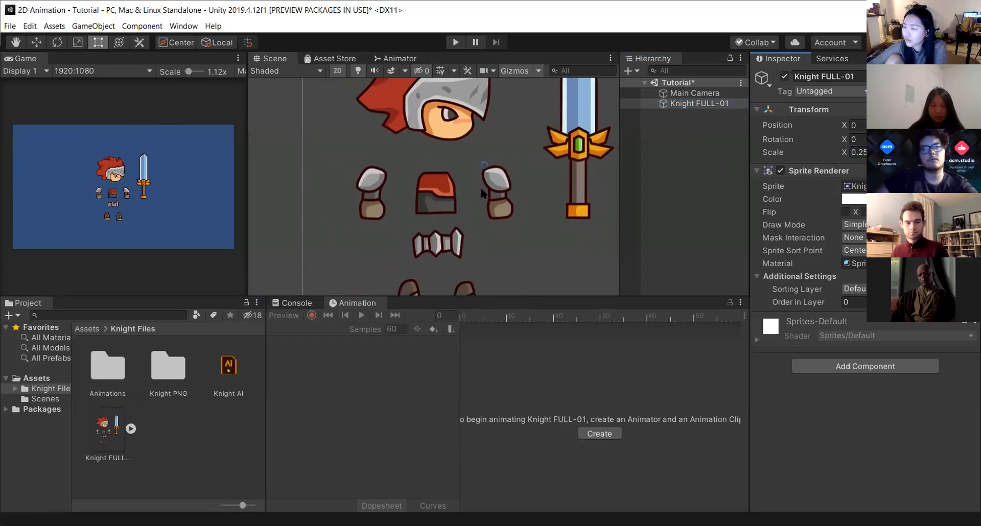
{"action": "scroll", "coordinate": [481, 193], "scroll_direction": "down", "scroll_amount": 1}
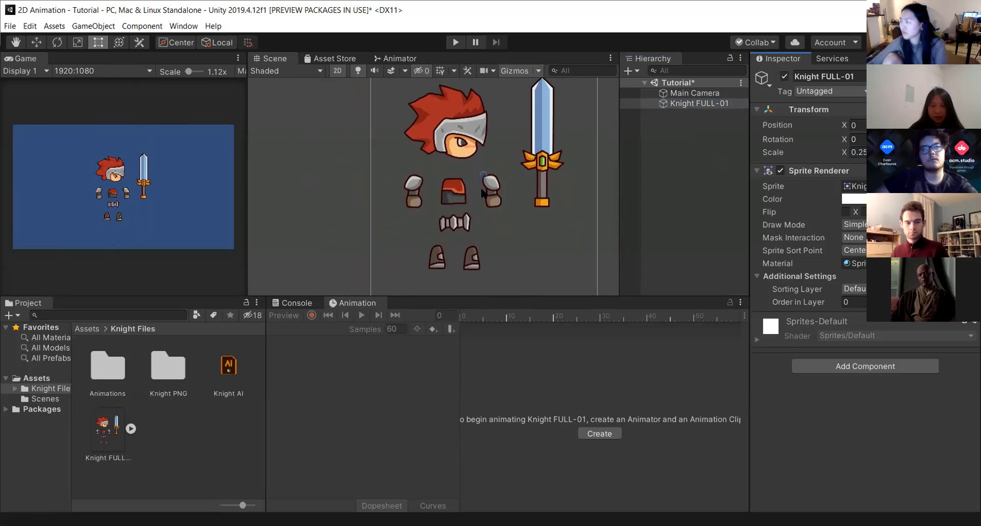
{"action": "left_click", "coordinate": [858, 370]}
{"action": "left_click", "coordinate": [848, 361]}
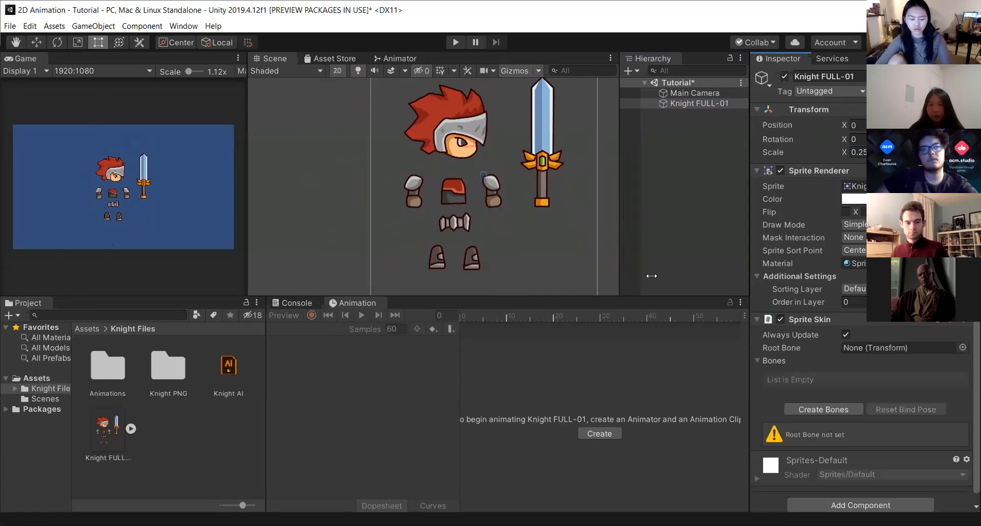
{"action": "left_click", "coordinate": [832, 411]}
{"action": "scroll", "coordinate": [850, 382], "scroll_direction": "down", "scroll_amount": 3}
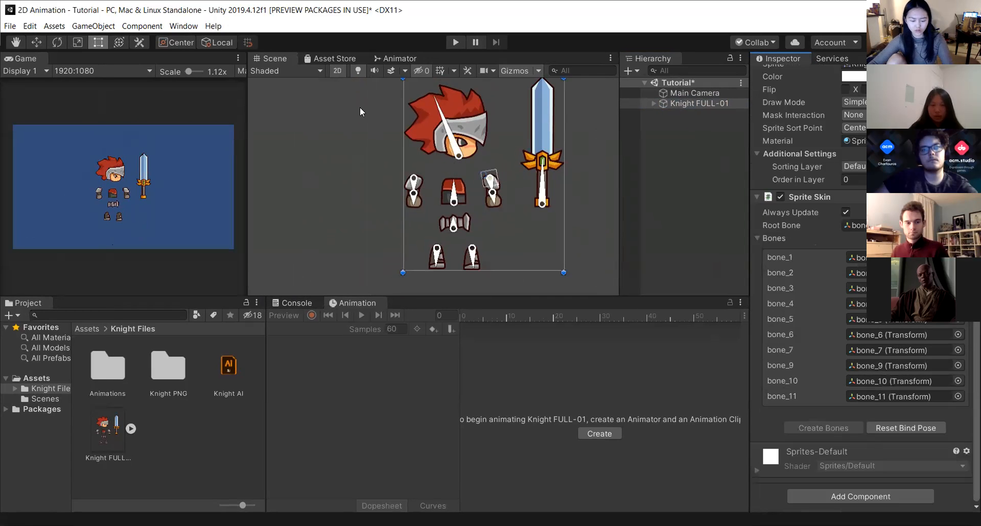
{"action": "scroll", "coordinate": [391, 123], "scroll_direction": "up", "scroll_amount": 2}
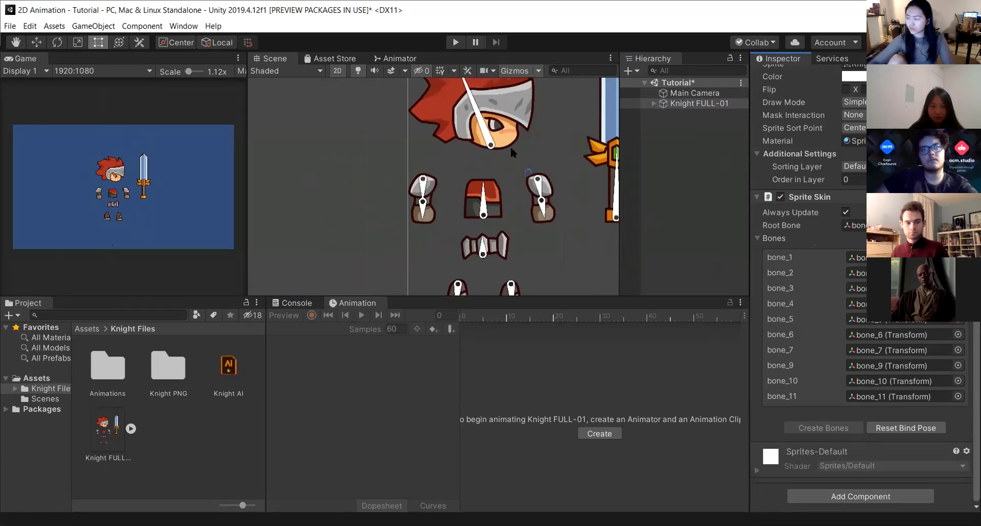
Expand the knight's bone hierarchy and move the head bone down onto the torso.
{"action": "left_click", "coordinate": [654, 103]}
{"action": "left_click", "coordinate": [662, 114]}
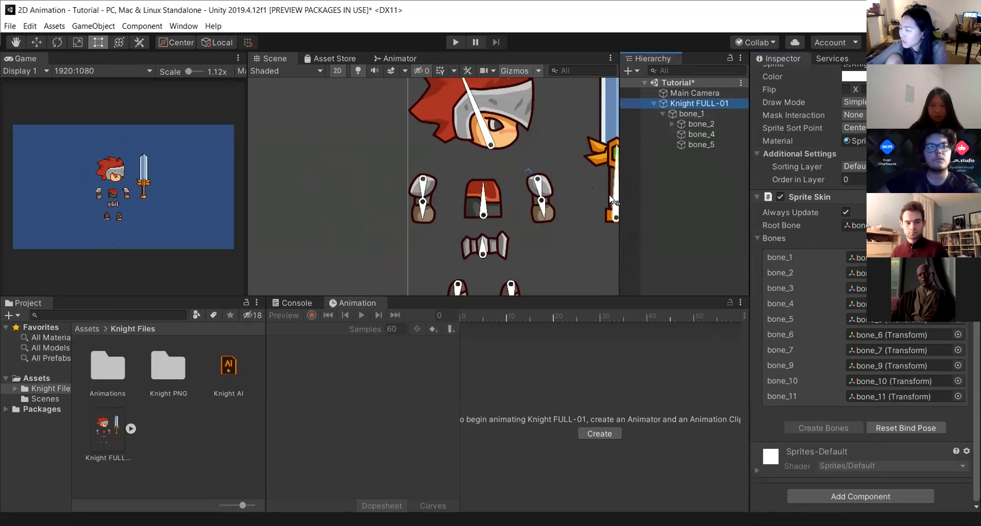
{"action": "left_click", "coordinate": [612, 202]}
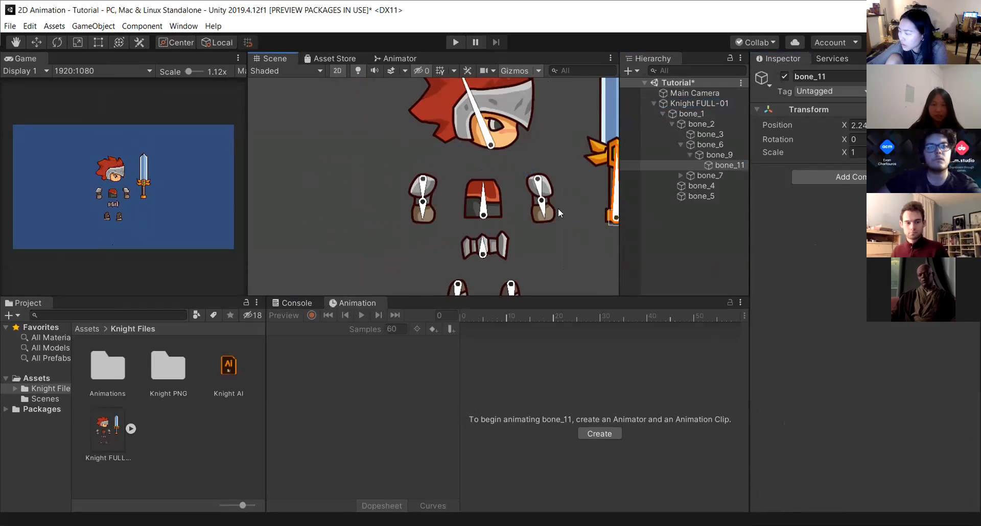
{"action": "left_click", "coordinate": [653, 103]}
{"action": "left_click", "coordinate": [483, 205]}
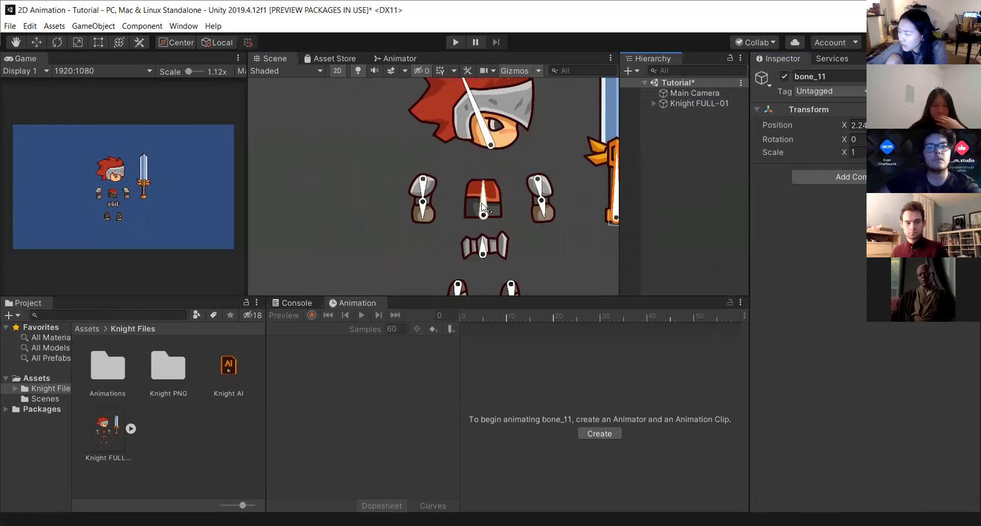
{"action": "left_click", "coordinate": [489, 145]}
{"action": "scroll", "coordinate": [482, 189], "scroll_direction": "up", "scroll_amount": 2}
{"action": "left_click_drag", "start_coordinate": [481, 186], "coordinate": [481, 198]}
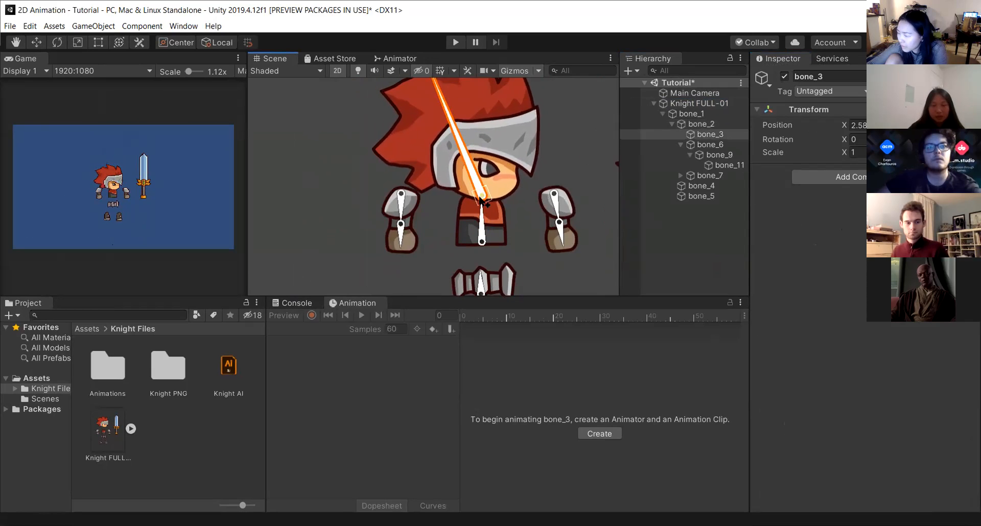
Pull the left arm bone in against the torso and raise its hand bone.
{"action": "left_click_drag", "start_coordinate": [401, 195], "coordinate": [451, 199]}
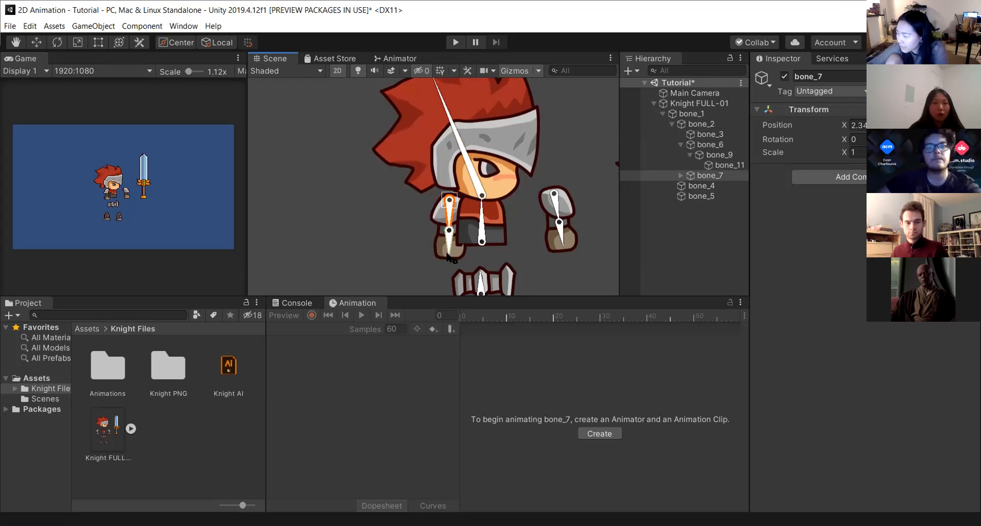
{"action": "left_click", "coordinate": [454, 253]}
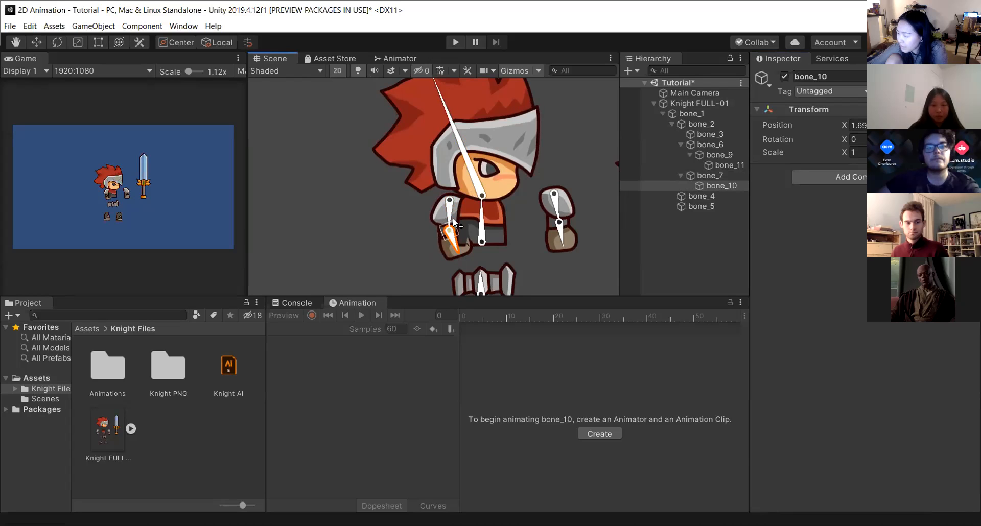
{"action": "mouse_move", "coordinate": [451, 218]}
{"action": "left_mouse_down"}
{"action": "mouse_move", "coordinate": [436, 221]}
{"action": "mouse_move", "coordinate": [451, 205]}
{"action": "left_mouse_up"}
Move the right arm bone in beside the torso and adjust it so the sword sits in the hand.
{"action": "left_click_drag", "start_coordinate": [550, 200], "coordinate": [502, 214]}
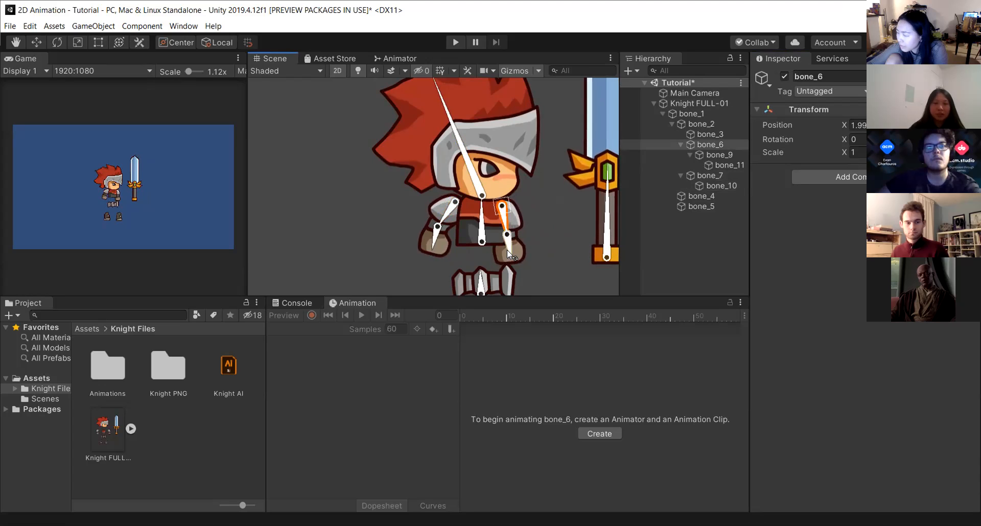
{"action": "left_click_drag", "start_coordinate": [508, 250], "coordinate": [519, 247]}
{"action": "left_click_drag", "start_coordinate": [503, 212], "coordinate": [509, 223]}
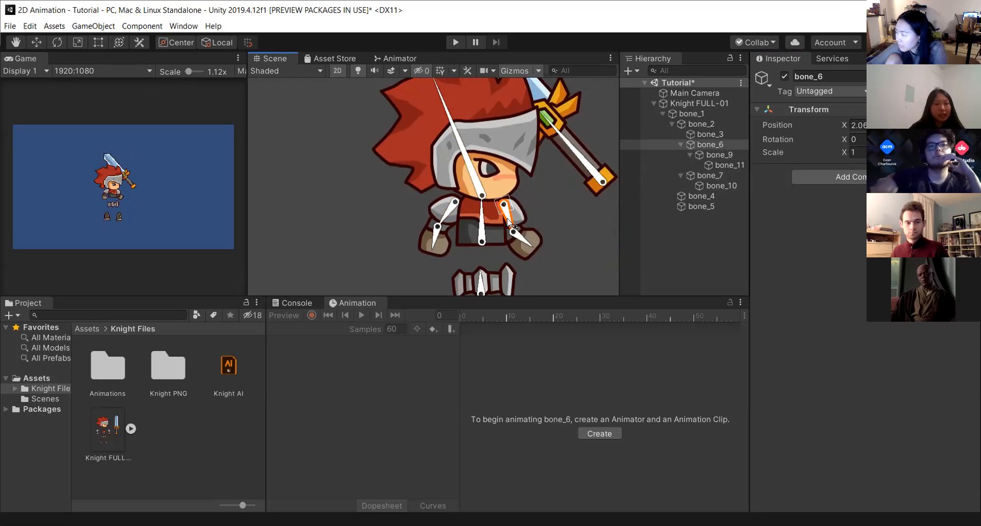
Rotate the sword bone to hold the sword upright in the right hand.
{"action": "left_click", "coordinate": [597, 175]}
{"action": "left_click_drag", "start_coordinate": [597, 176], "coordinate": [581, 194]}
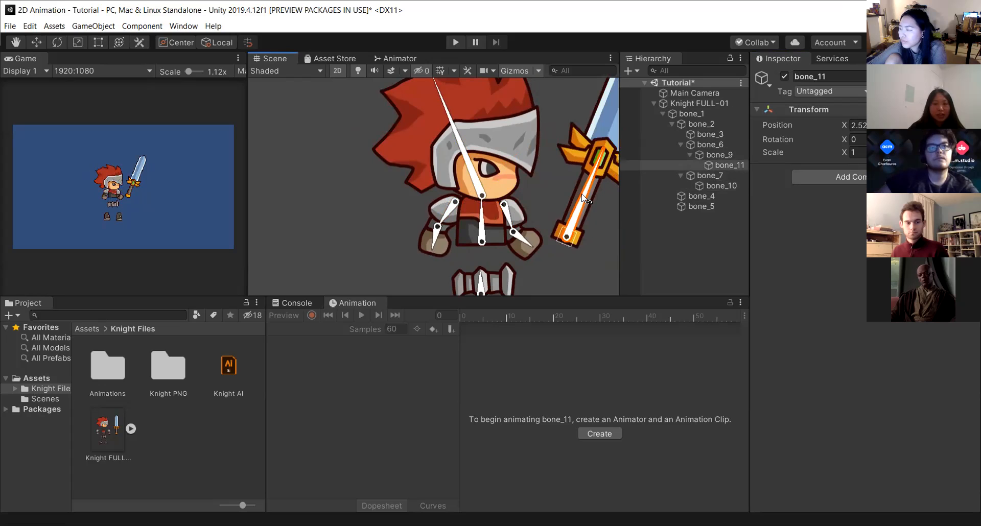
Move the sword bone so the sword's hilt sits in the knight's right hand.
{"action": "left_click_drag", "start_coordinate": [564, 240], "coordinate": [532, 253]}
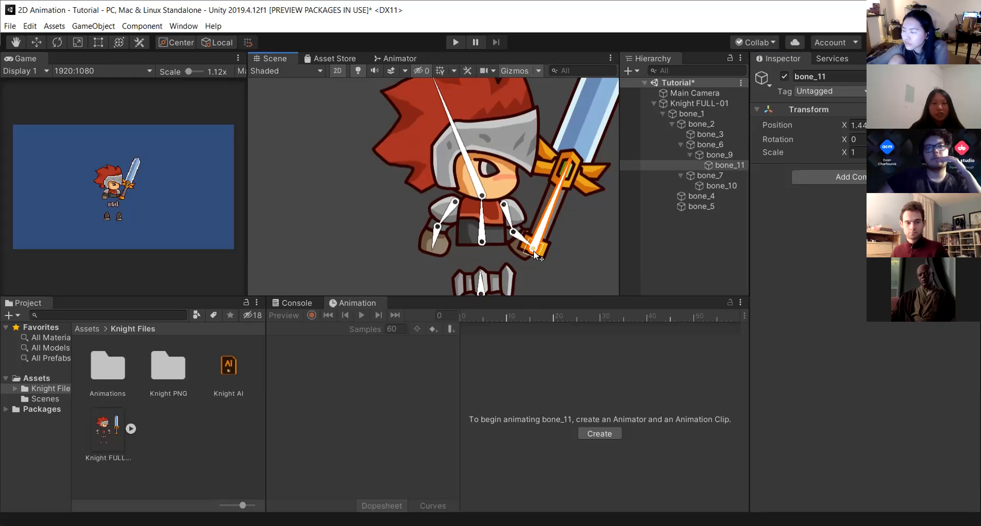
{"action": "left_click_drag", "start_coordinate": [538, 240], "coordinate": [532, 258]}
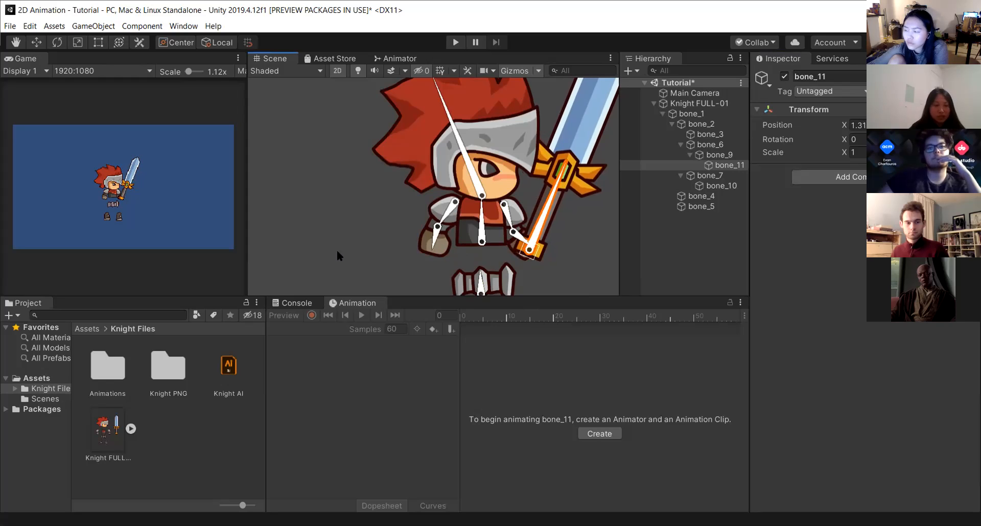
Move both leg bones up so the legs sit directly beneath the knight's hips.
{"action": "scroll", "coordinate": [346, 252], "scroll_direction": "down", "scroll_amount": 2}
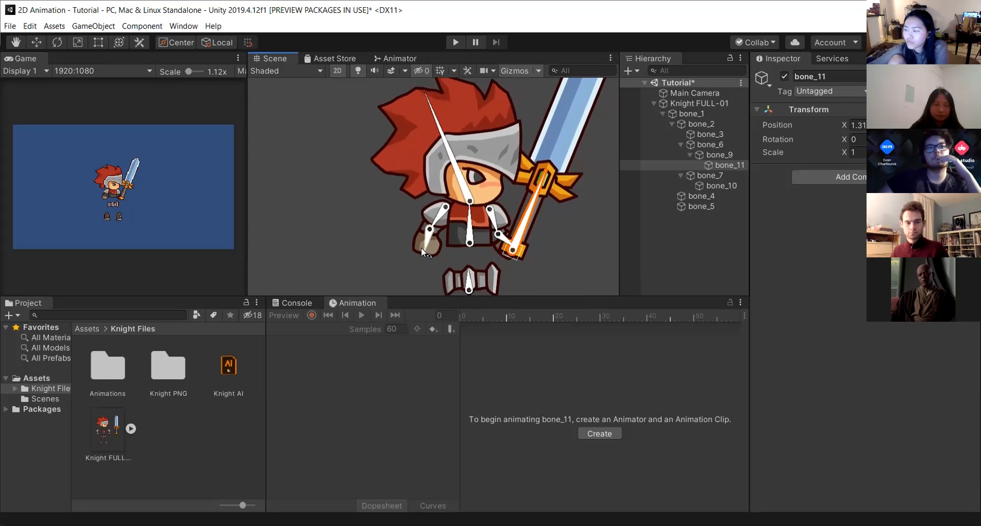
{"action": "middle_click_drag", "start_coordinate": [394, 263], "coordinate": [376, 189]}
{"action": "left_click_drag", "start_coordinate": [439, 217], "coordinate": [442, 227]}
{"action": "left_click_drag", "start_coordinate": [446, 189], "coordinate": [447, 213]}
{"action": "left_click_drag", "start_coordinate": [413, 262], "coordinate": [431, 227]}
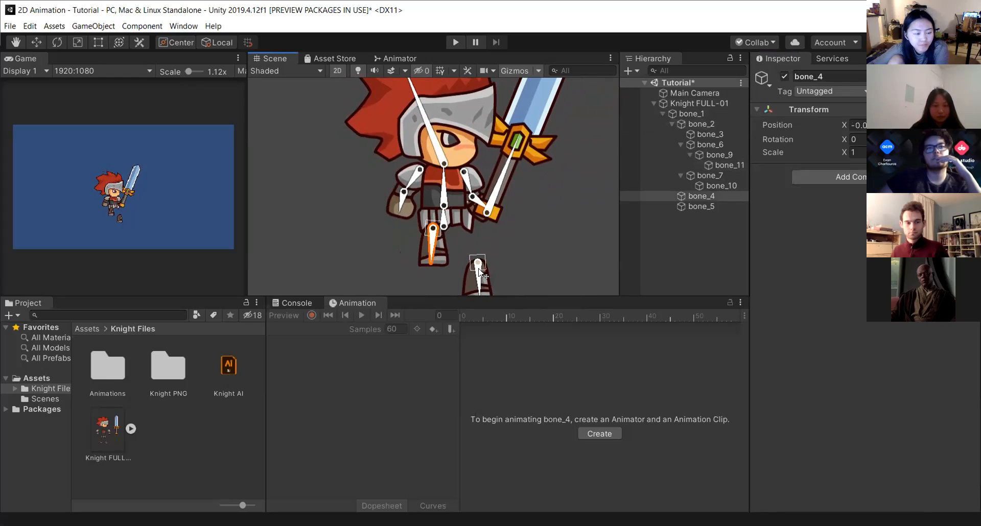
{"action": "left_click_drag", "start_coordinate": [478, 263], "coordinate": [465, 232]}
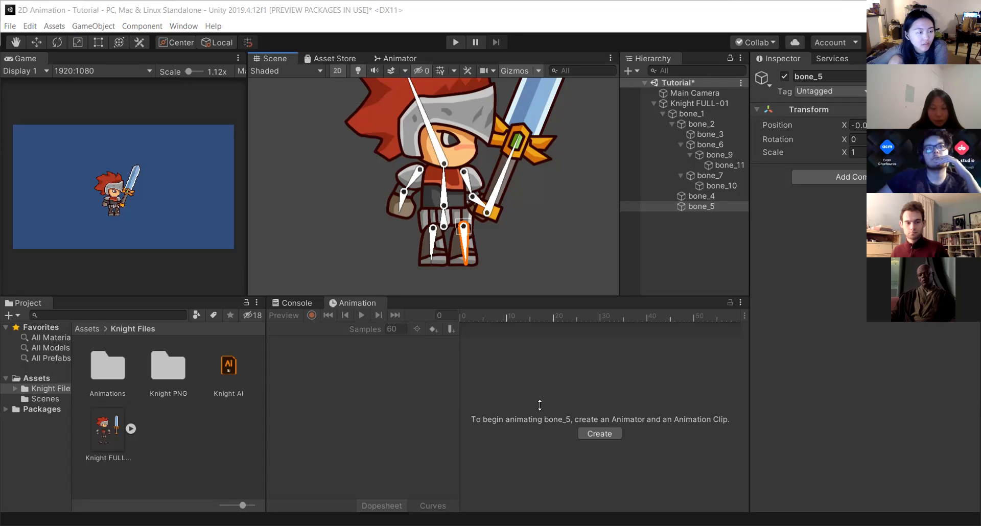
Open the knight sprite in the Sprite Editor and switch to the Skinning Editor to inspect its bones and geometry.
{"action": "left_click", "coordinate": [105, 446]}
{"action": "left_click", "coordinate": [943, 224]}
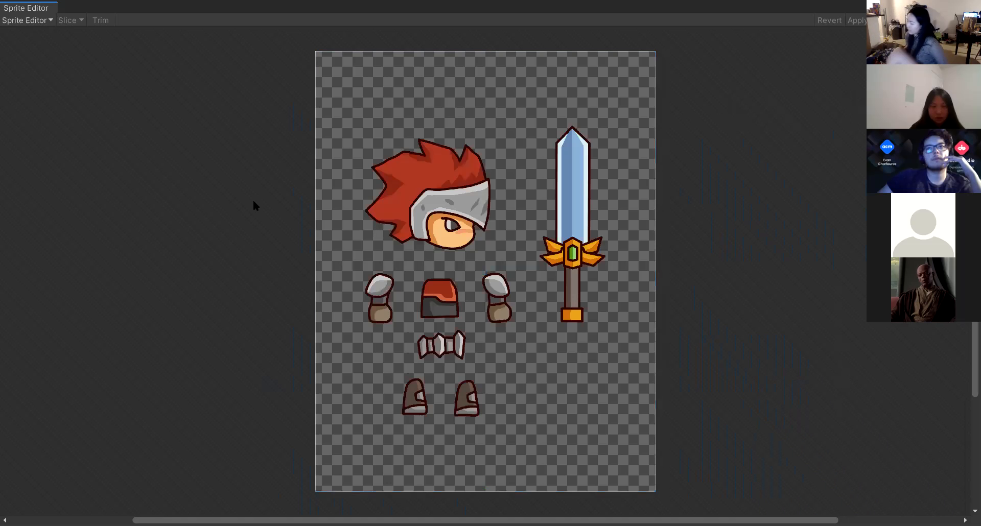
{"action": "left_click", "coordinate": [29, 20]}
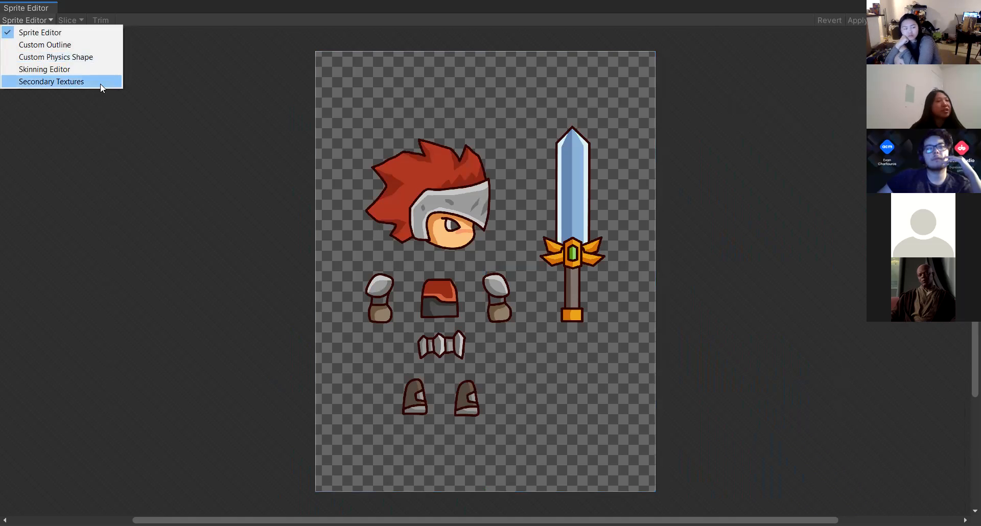
{"action": "left_click", "coordinate": [69, 74]}
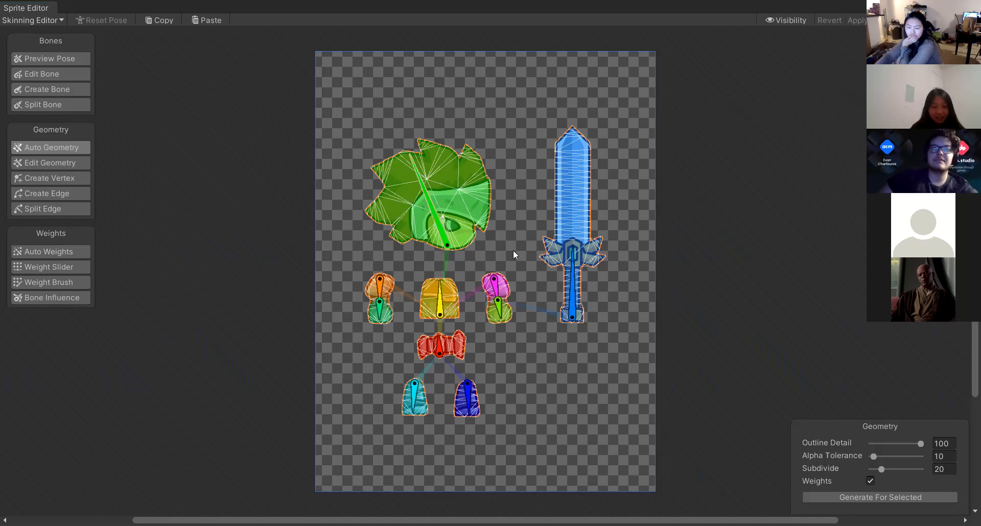
{"action": "scroll", "coordinate": [390, 219], "scroll_direction": "up", "scroll_amount": 2}
{"action": "scroll", "coordinate": [413, 296], "scroll_direction": "down", "scroll_amount": 1}
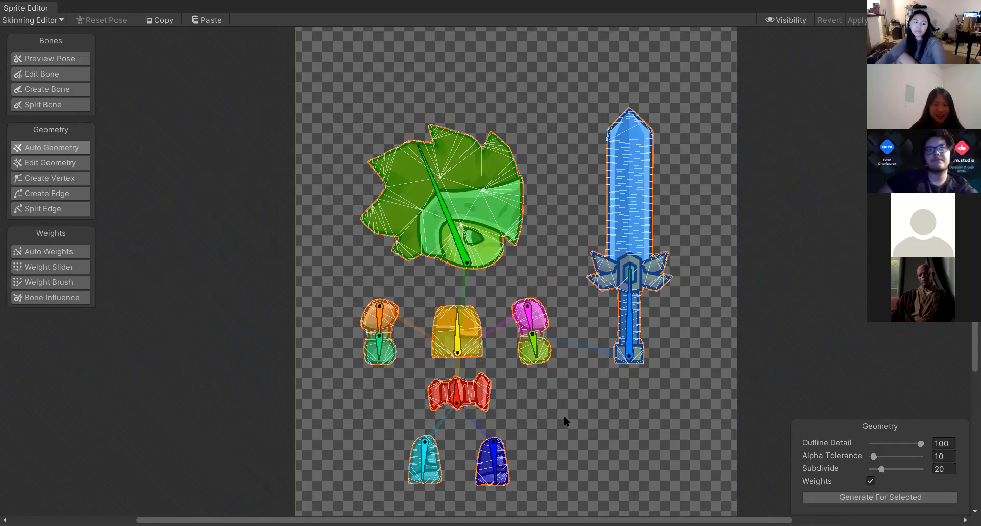
{"action": "middle_click_drag", "start_coordinate": [564, 417], "coordinate": [595, 349]}
{"action": "middle_click_drag", "start_coordinate": [371, 194], "coordinate": [352, 256]}
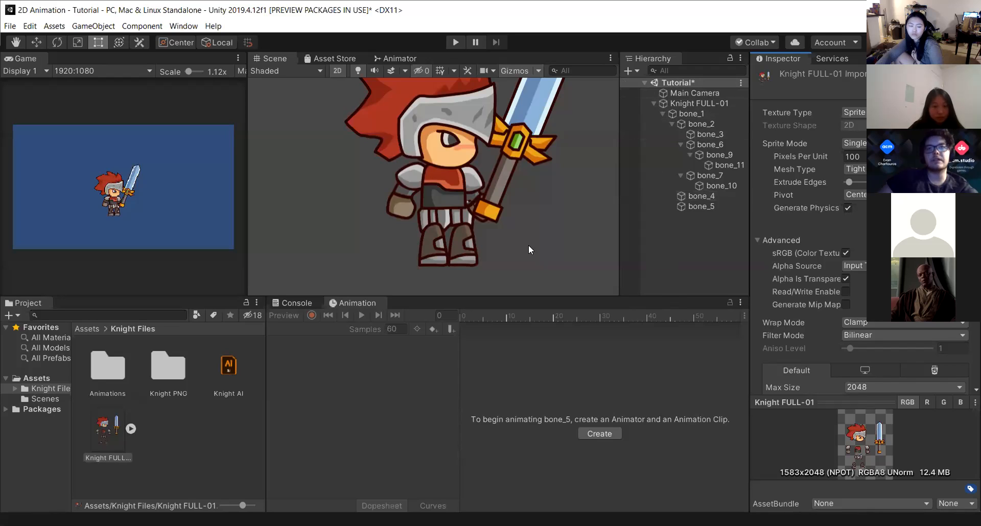
Inspect the Knight FULL-01 object and bone_1 in the hierarchy, collapsing the Sprite Skin component.
{"action": "left_click", "coordinate": [698, 104]}
{"action": "left_click", "coordinate": [684, 113]}
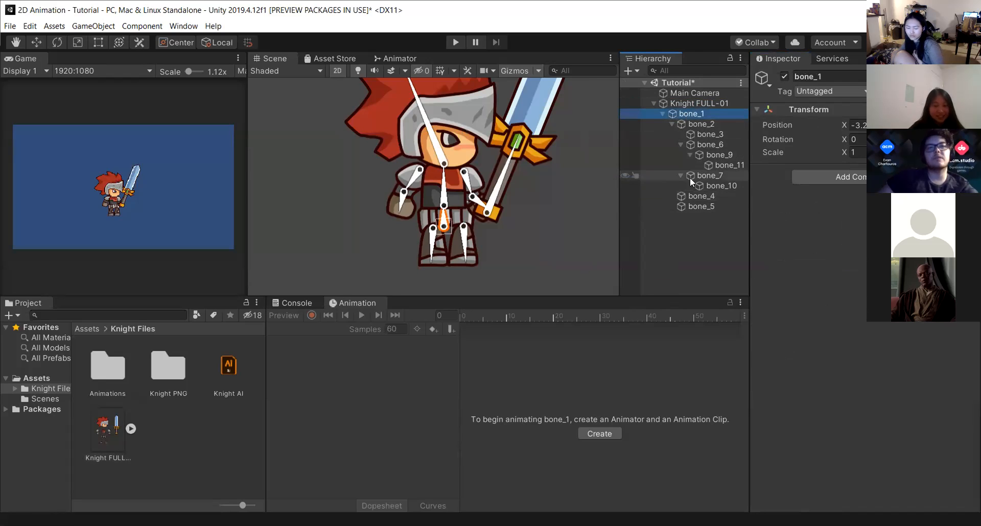
{"action": "left_click", "coordinate": [698, 103]}
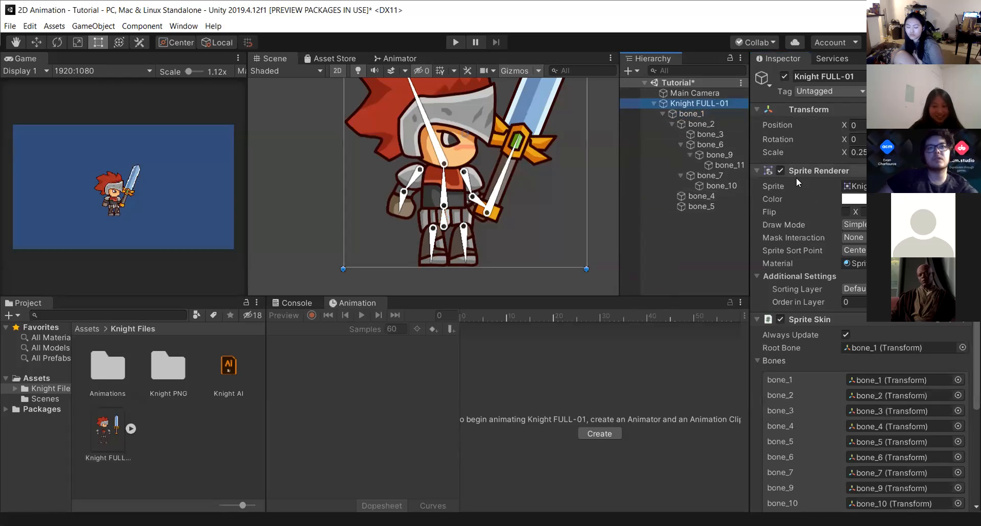
{"action": "left_click", "coordinate": [755, 318]}
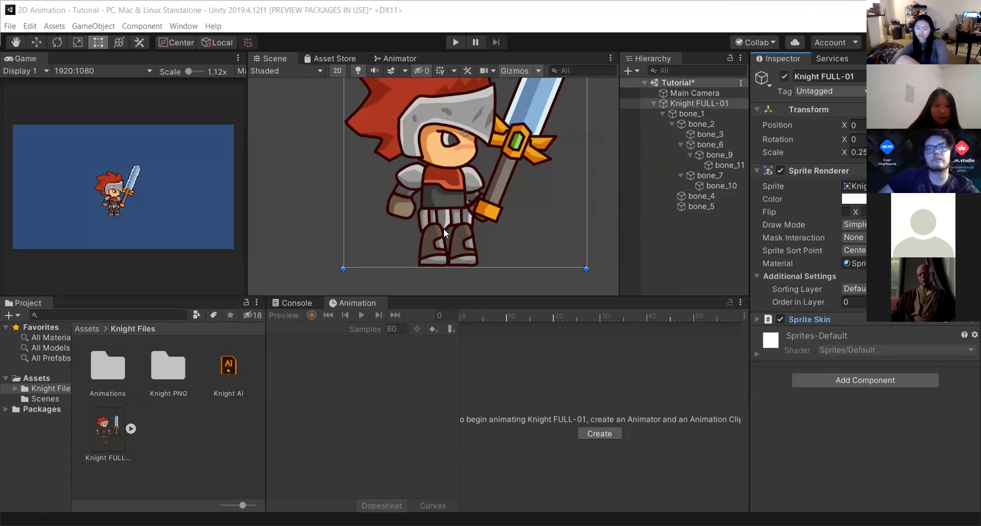
Reopen the knight sprite in the Sprite Editor and switch to the Skinning Editor.
{"action": "left_click", "coordinate": [107, 429]}
{"action": "left_click", "coordinate": [942, 224]}
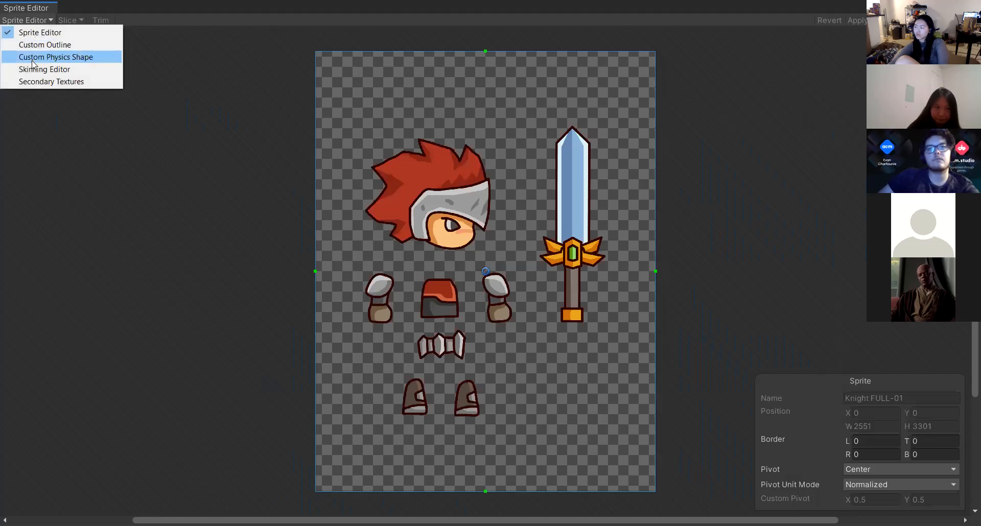
{"action": "left_click", "coordinate": [36, 68]}
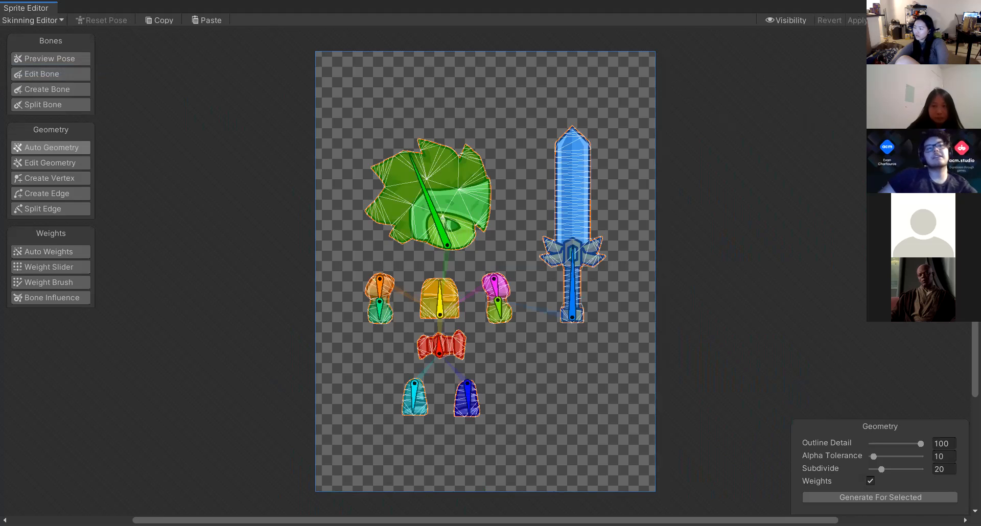
Dock the Sprite Editor window beside the Scene view and widen it.
{"action": "left_click_drag", "start_coordinate": [25, 7], "coordinate": [420, 372]}
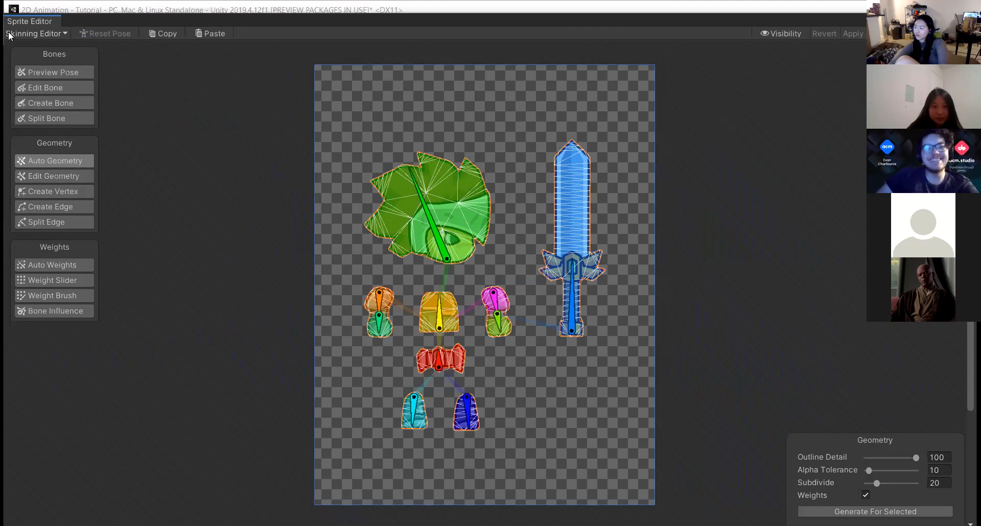
{"action": "left_click_drag", "start_coordinate": [27, 23], "coordinate": [399, 235]}
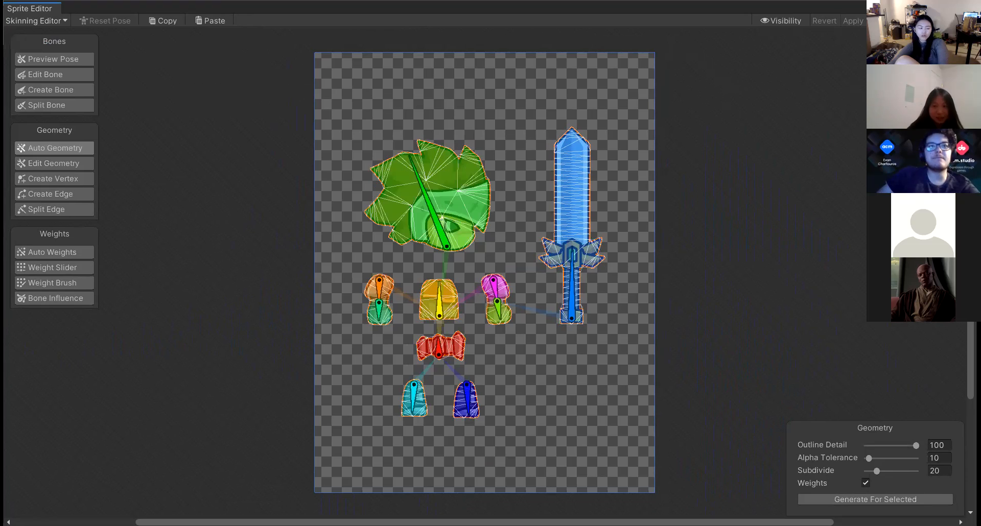
{"action": "left_click_drag", "start_coordinate": [23, 8], "coordinate": [85, 62]}
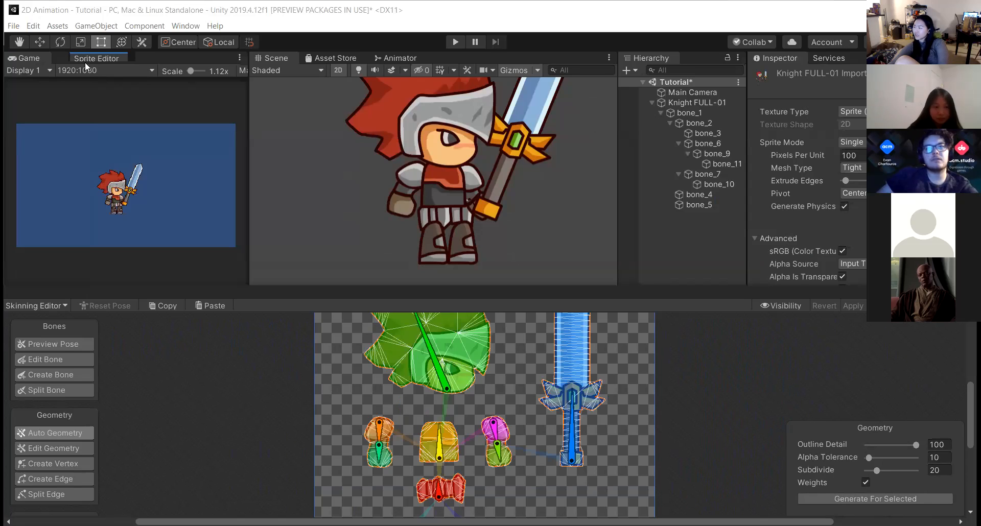
{"action": "left_click_drag", "start_coordinate": [84, 62], "coordinate": [81, 60]}
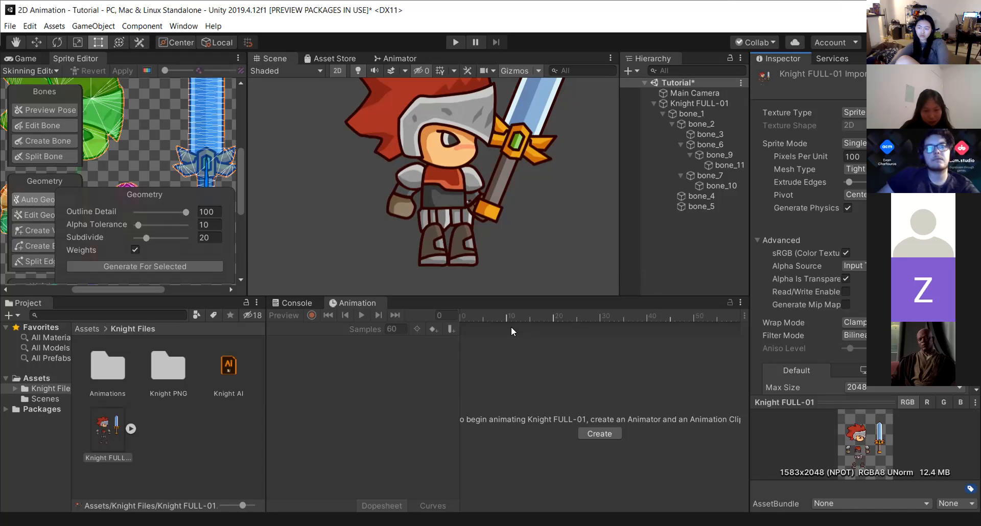
{"action": "left_click_drag", "start_coordinate": [247, 187], "coordinate": [288, 186]}
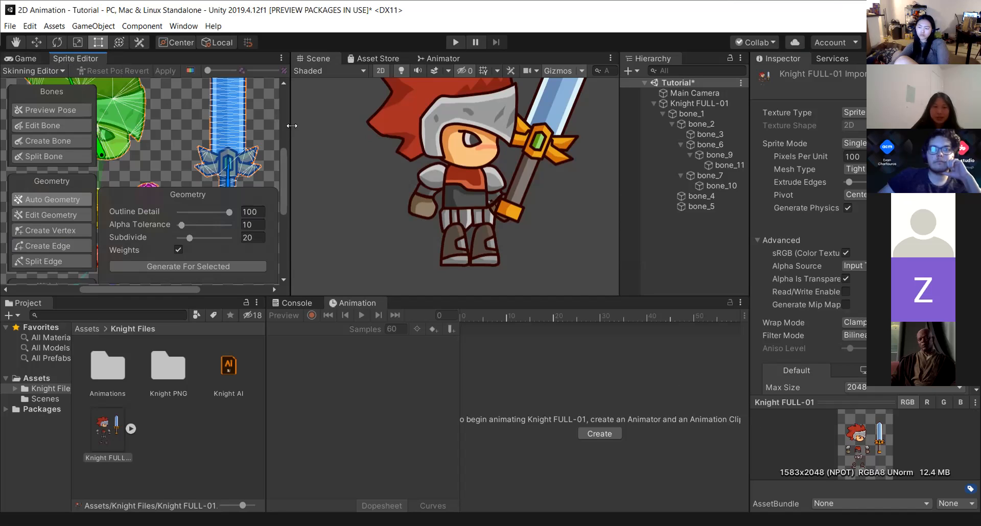
{"action": "left_click_drag", "start_coordinate": [291, 126], "coordinate": [303, 125]}
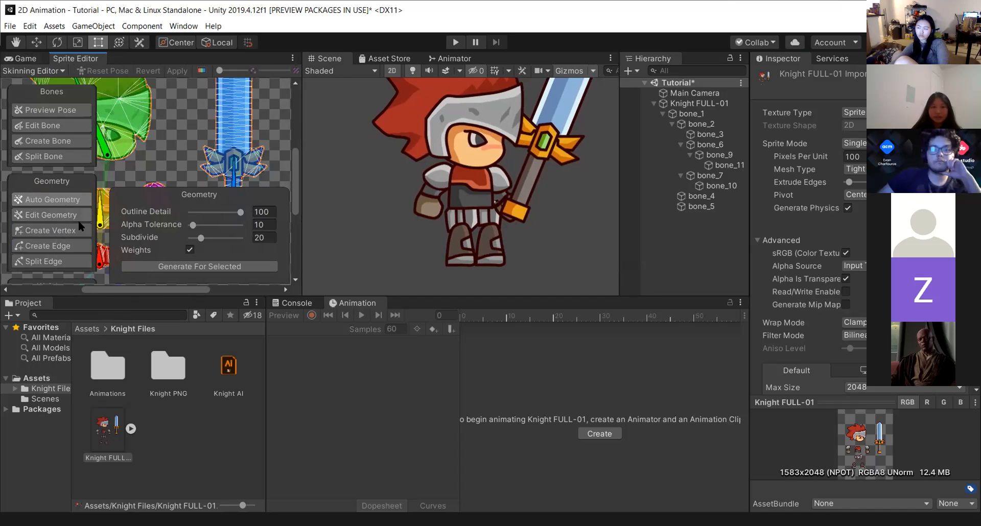
In Edit Bone mode, compare the leg bones' depths and set bone_4's depth to -1.
{"action": "scroll", "coordinate": [186, 128], "scroll_direction": "down", "scroll_amount": 1}
{"action": "scroll", "coordinate": [173, 128], "scroll_direction": "down", "scroll_amount": 3}
{"action": "scroll", "coordinate": [163, 140], "scroll_direction": "down", "scroll_amount": 1}
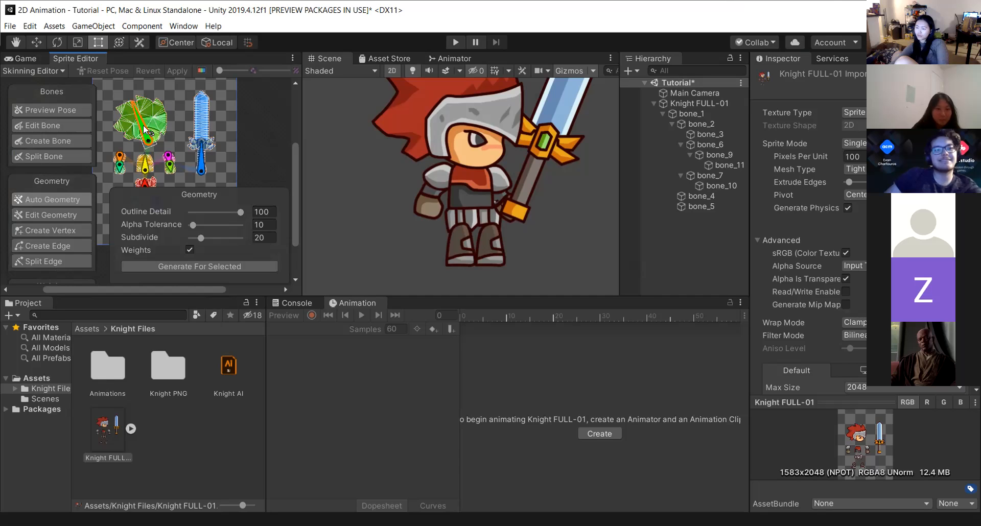
{"action": "left_click", "coordinate": [58, 124]}
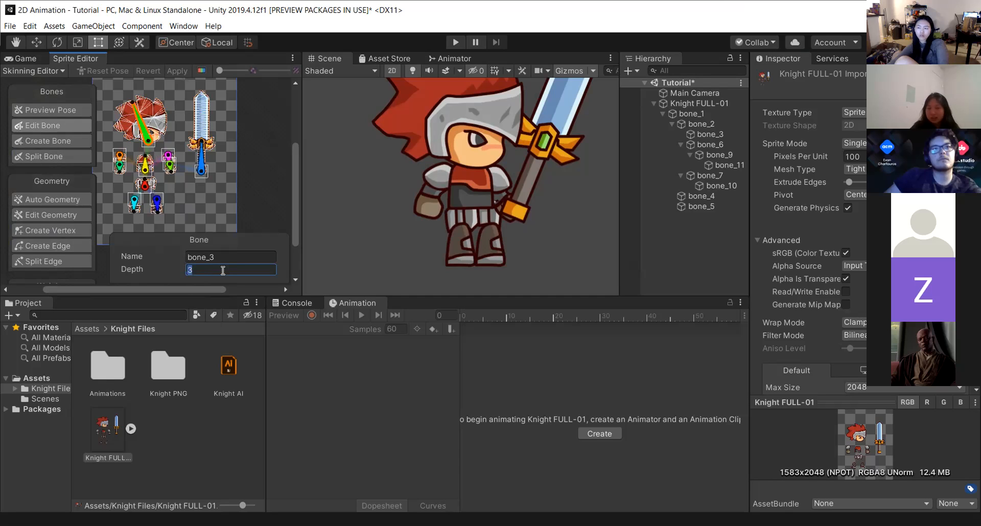
{"action": "left_click", "coordinate": [155, 204]}
{"action": "left_click", "coordinate": [131, 204]}
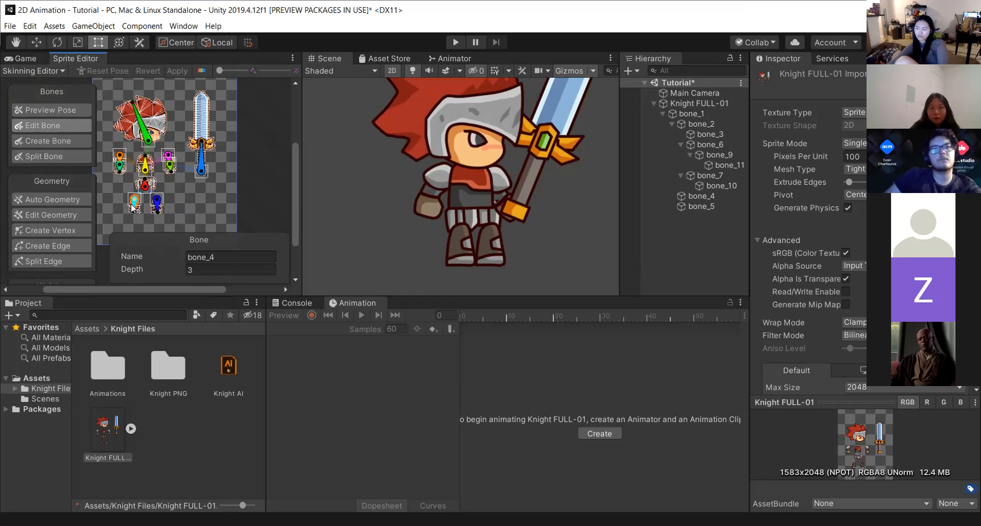
{"action": "left_click", "coordinate": [156, 205]}
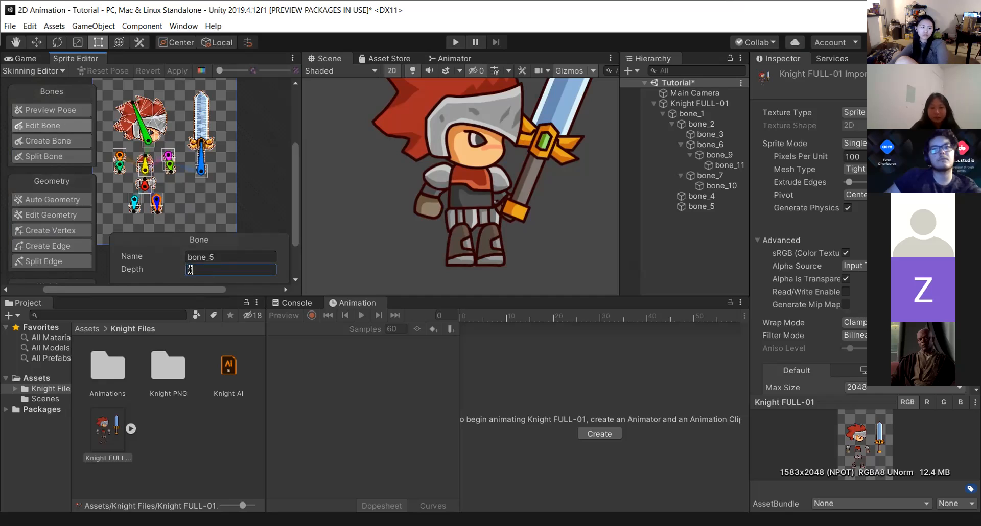
{"action": "left_click", "coordinate": [148, 185]}
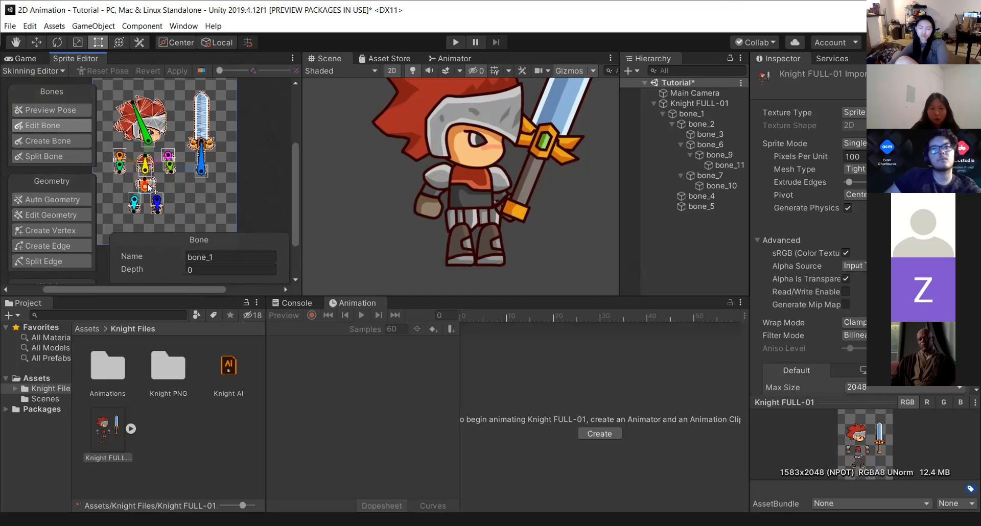
{"action": "left_click", "coordinate": [135, 202]}
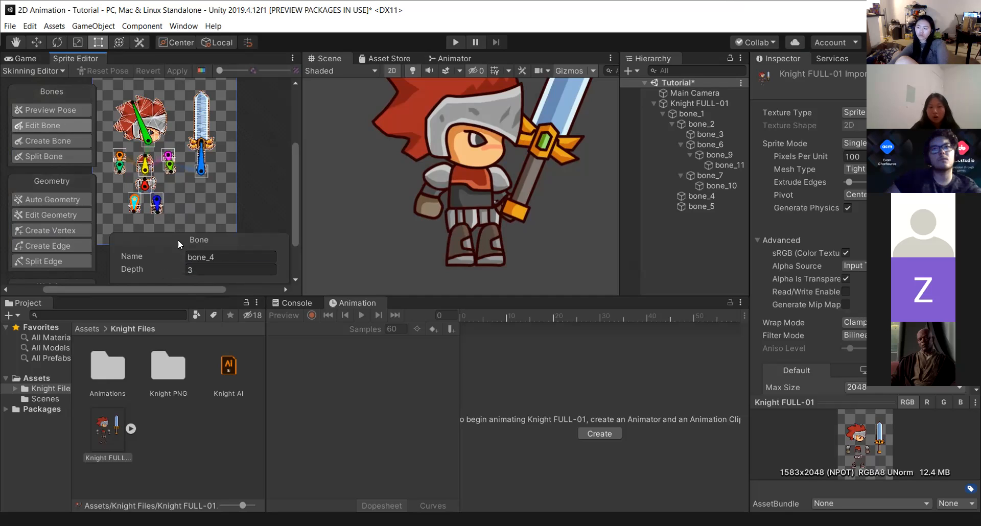
{"action": "type", "text": "-1"}
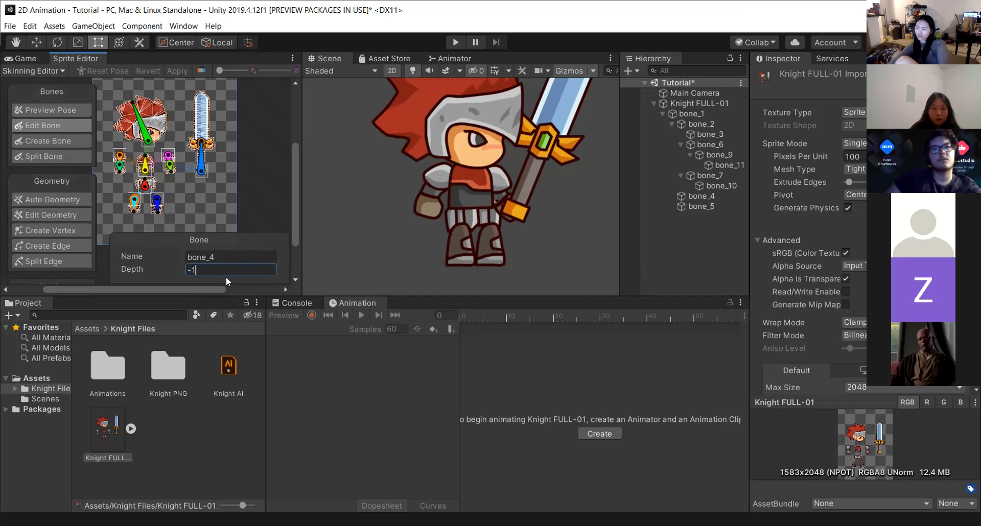
{"action": "left_click_drag", "start_coordinate": [197, 268], "coordinate": [175, 265]}
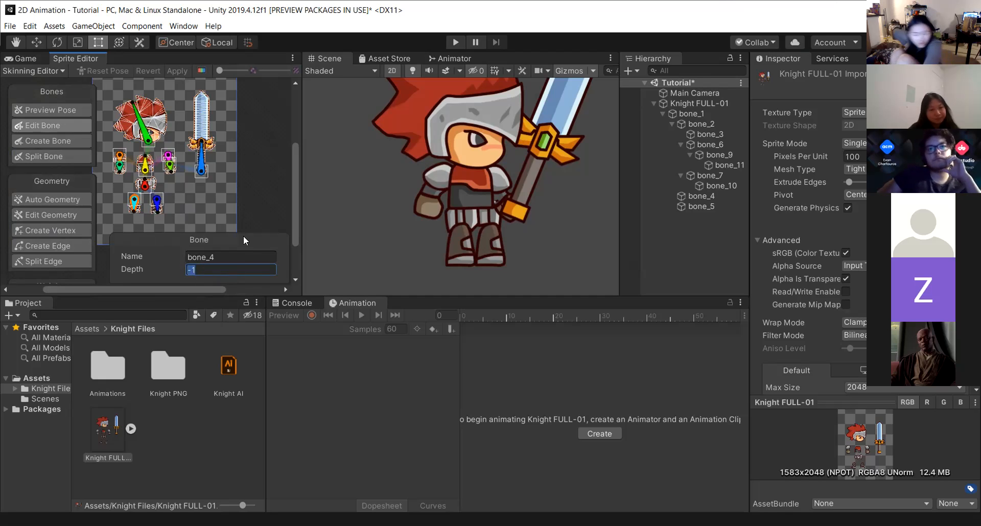
Set bone_5's depth to -1.
{"action": "left_click", "coordinate": [157, 207]}
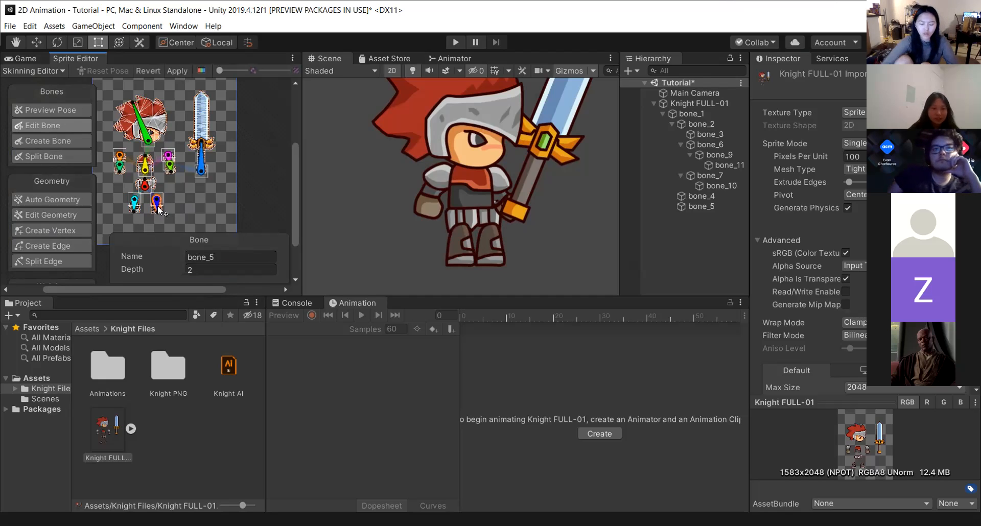
{"action": "left_click", "coordinate": [207, 269]}
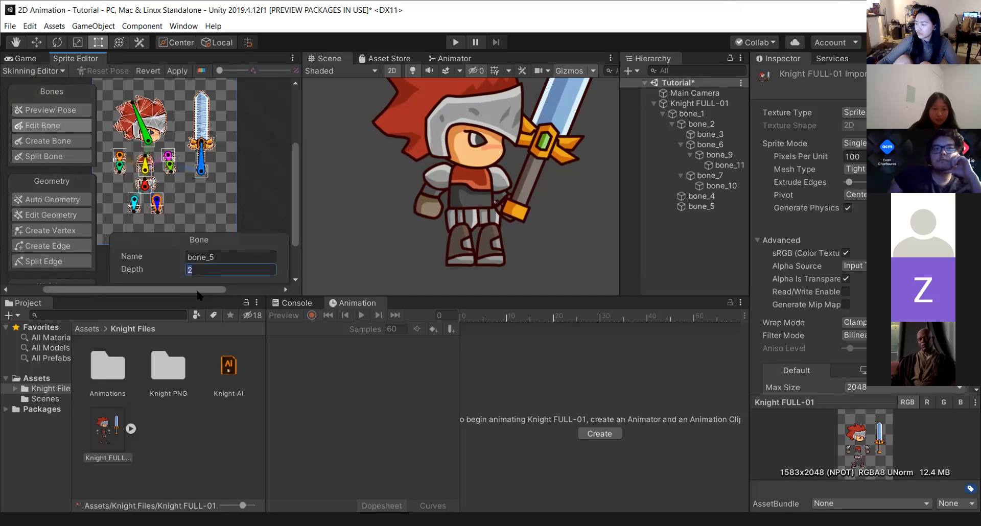
{"action": "key", "text": "Return"}
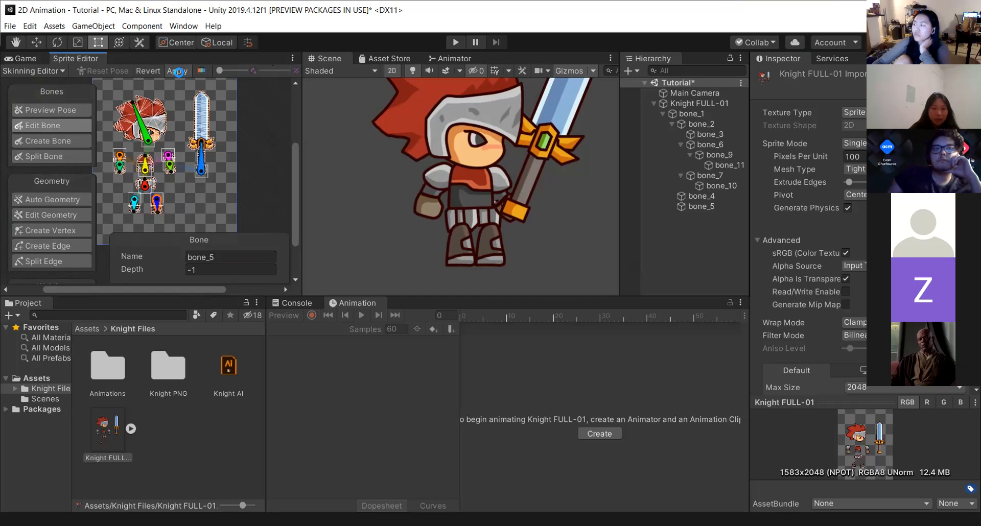
Apply the bone depth changes and reselect the left leg bone to check its depth.
{"action": "left_click", "coordinate": [178, 71]}
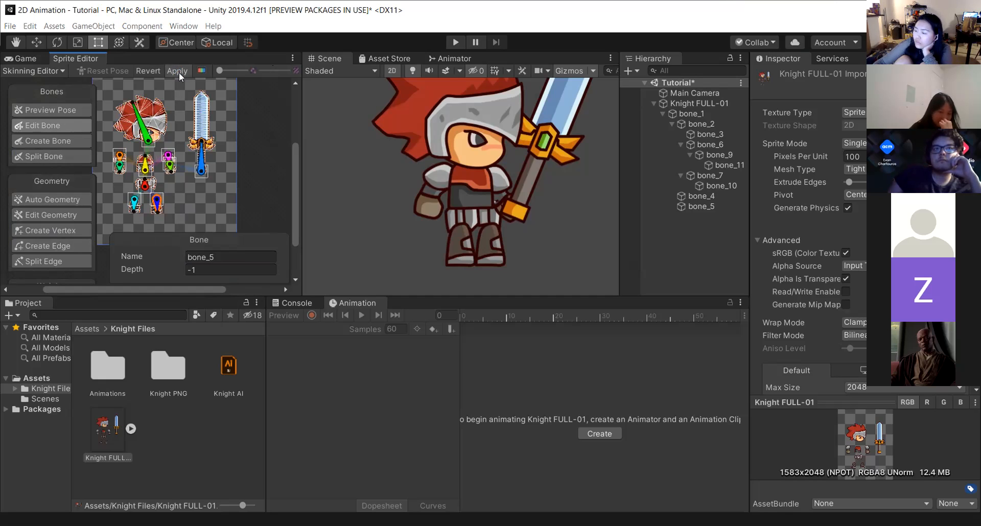
{"action": "left_click", "coordinate": [460, 235]}
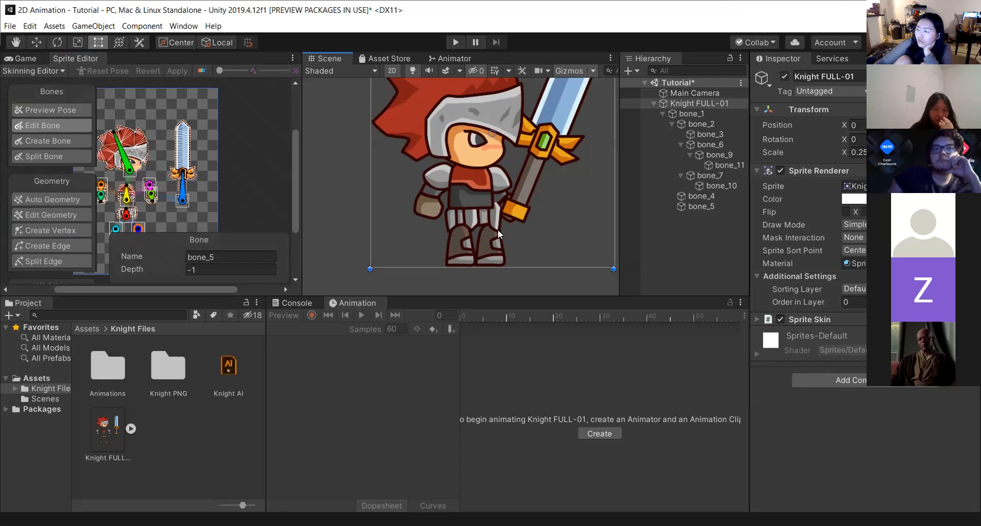
{"action": "left_click", "coordinate": [116, 228]}
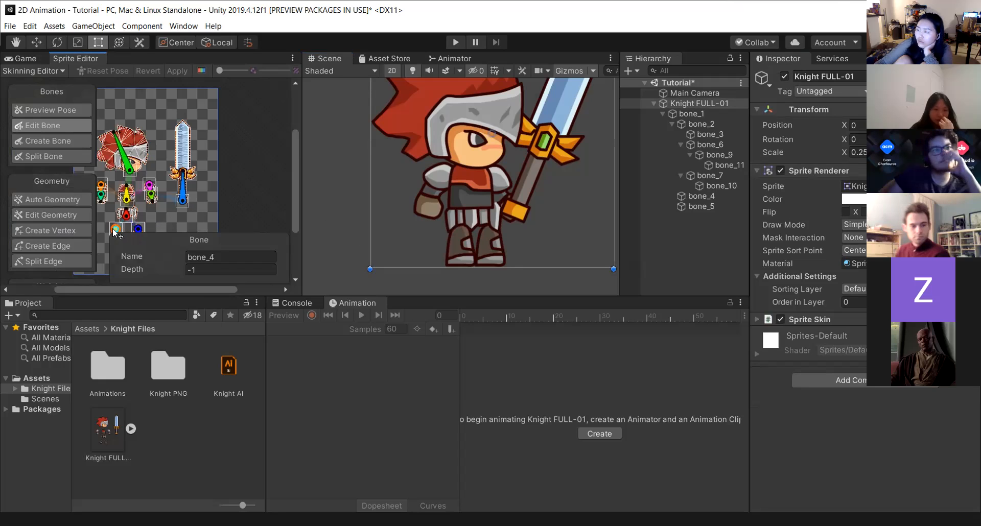
Set bone_4's depth to -2 and apply the change in the Skinning Editor.
{"action": "left_click", "coordinate": [204, 269]}
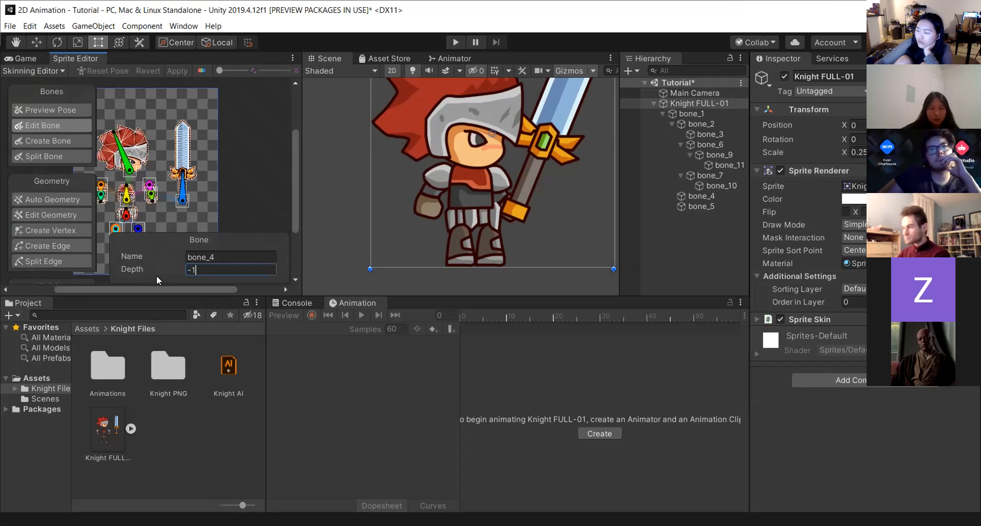
{"action": "key", "text": "BackSpace"}
{"action": "key", "text": "BackSpace"}
{"action": "type", "text": "-2"}
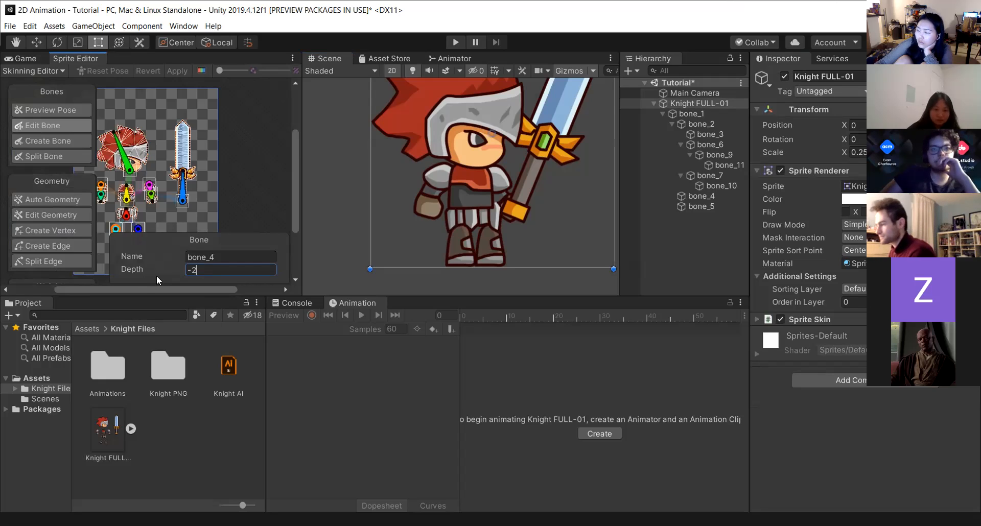
{"action": "left_click", "coordinate": [176, 71]}
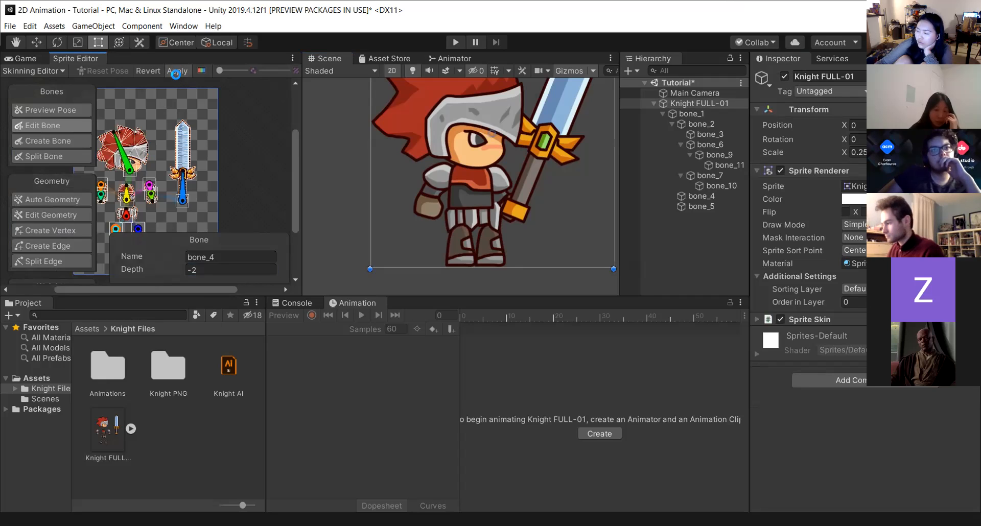
Set bone_4's depth to -1.
{"action": "left_click", "coordinate": [210, 270]}
{"action": "type", "text": "-1"}
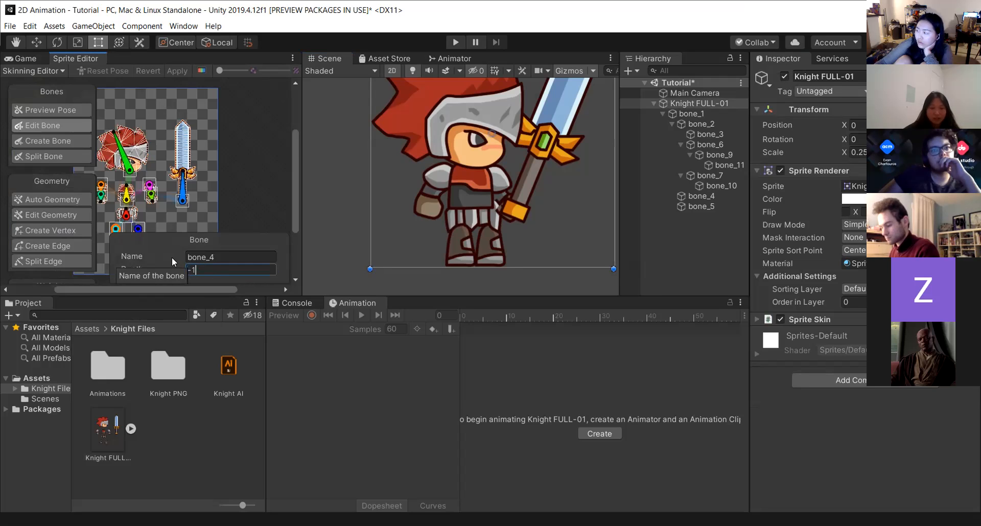
{"action": "key", "text": "Return"}
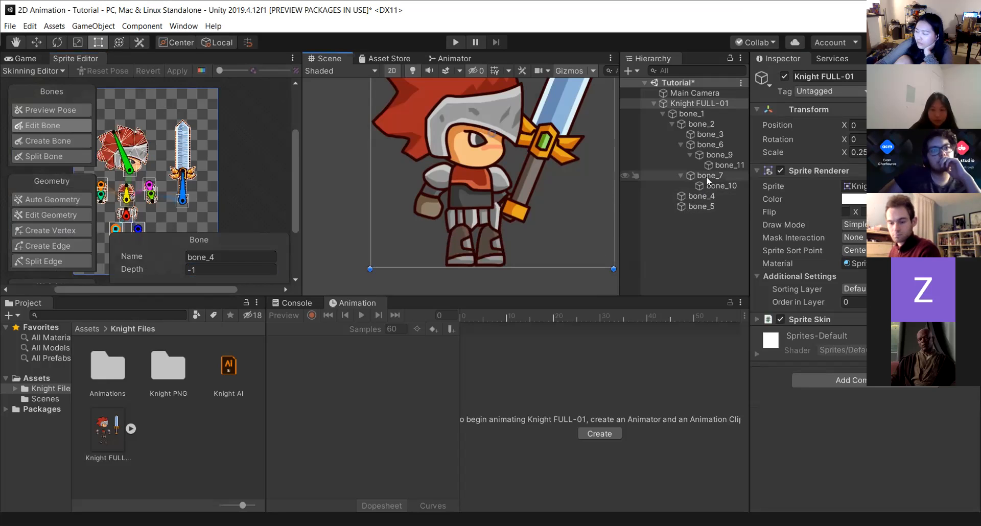
Select the knight sprite object and examine its Sprite Skin component's bone list.
{"action": "left_click", "coordinate": [654, 104]}
{"action": "left_click", "coordinate": [654, 104]}
{"action": "left_click_drag", "start_coordinate": [814, 108], "coordinate": [759, 121]}
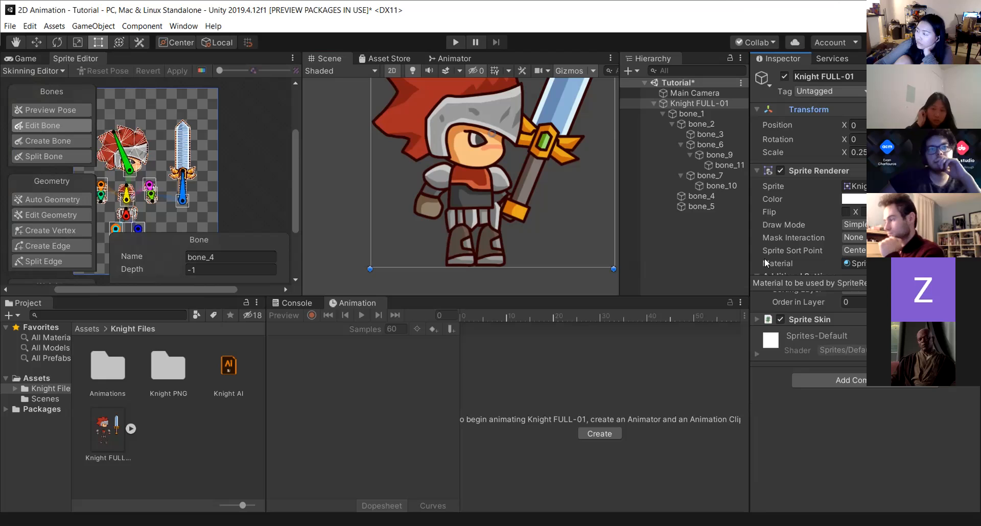
{"action": "left_click", "coordinate": [702, 113]}
{"action": "left_click", "coordinate": [701, 104]}
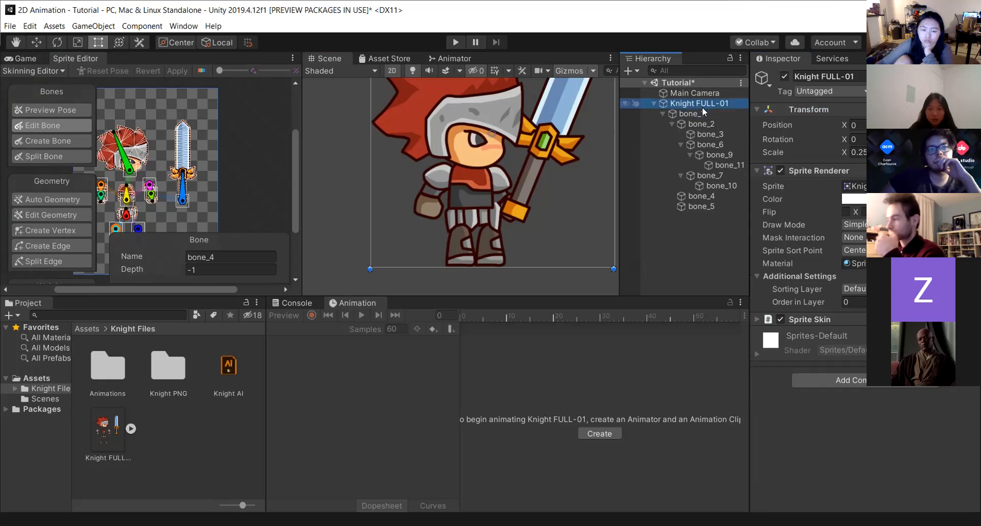
{"action": "left_click", "coordinate": [757, 320]}
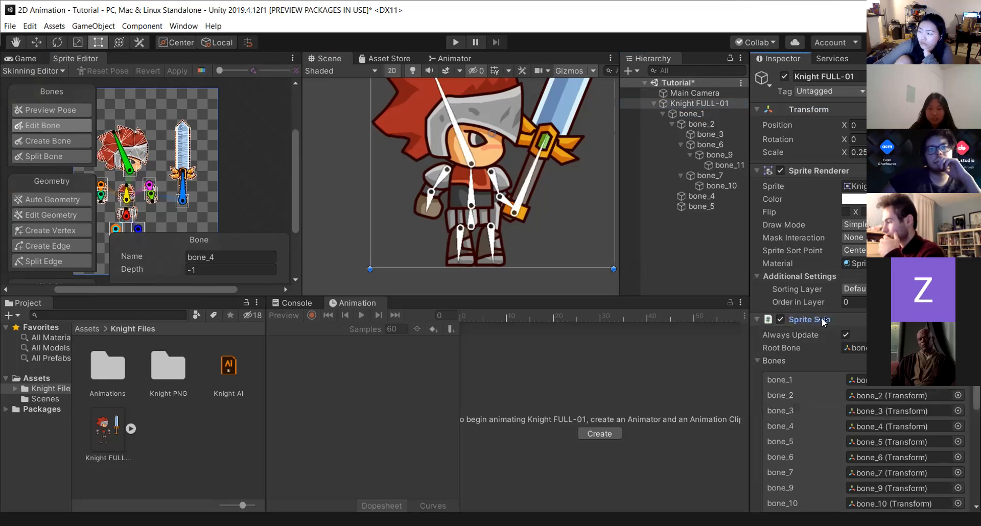
{"action": "scroll", "coordinate": [822, 317], "scroll_direction": "down", "scroll_amount": 3}
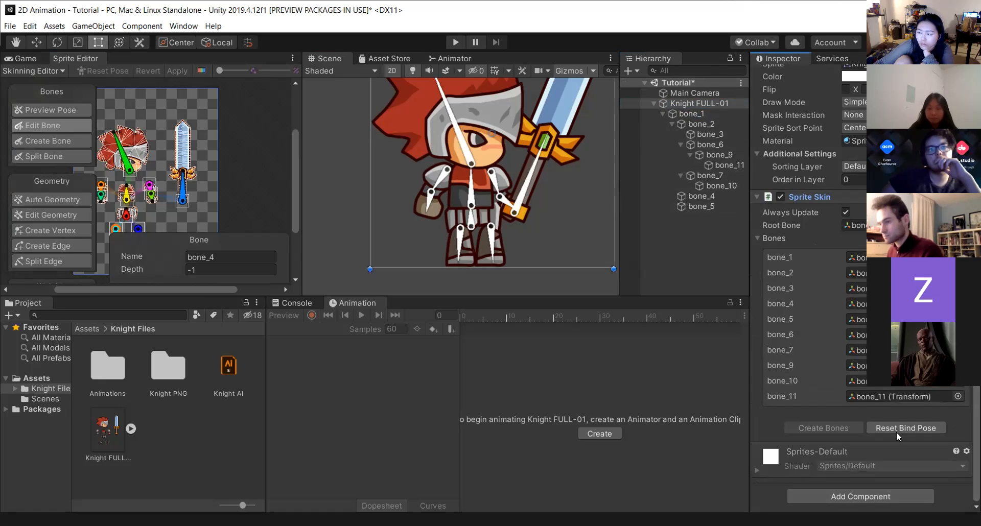
Select the root bone and the hand bone in the scene to examine their transforms and the knight's bone assignments.
{"action": "left_click", "coordinate": [662, 113]}
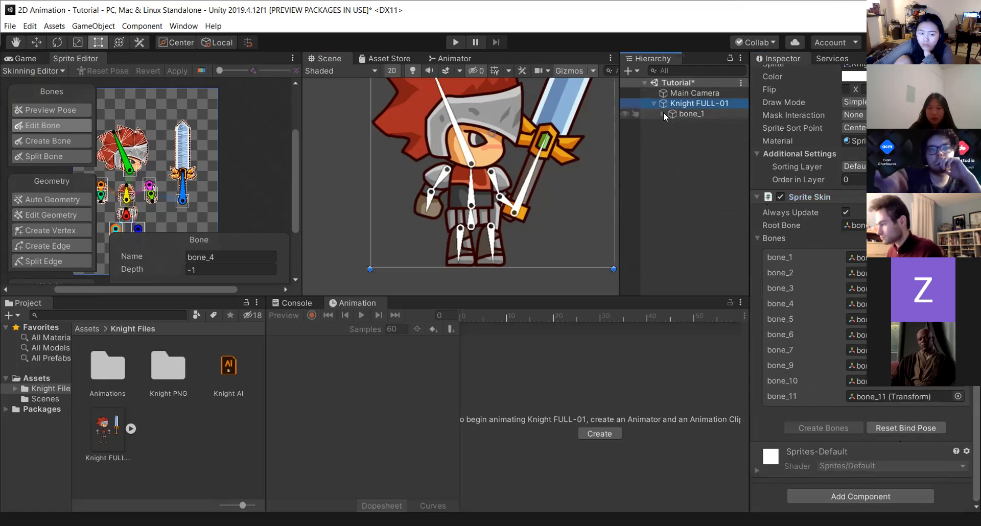
{"action": "left_click", "coordinate": [663, 114]}
{"action": "left_click", "coordinate": [675, 114]}
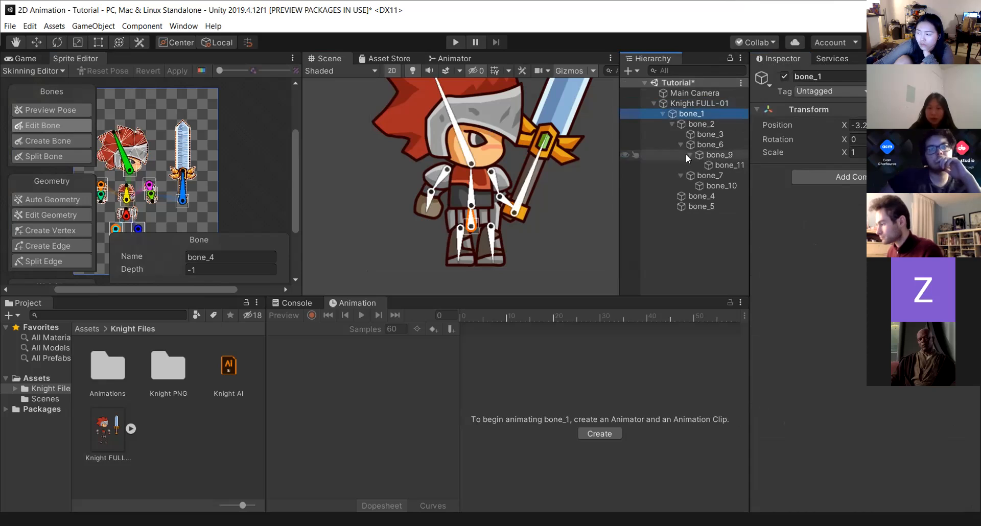
{"action": "left_click", "coordinate": [699, 124]}
{"action": "left_click", "coordinate": [431, 209]}
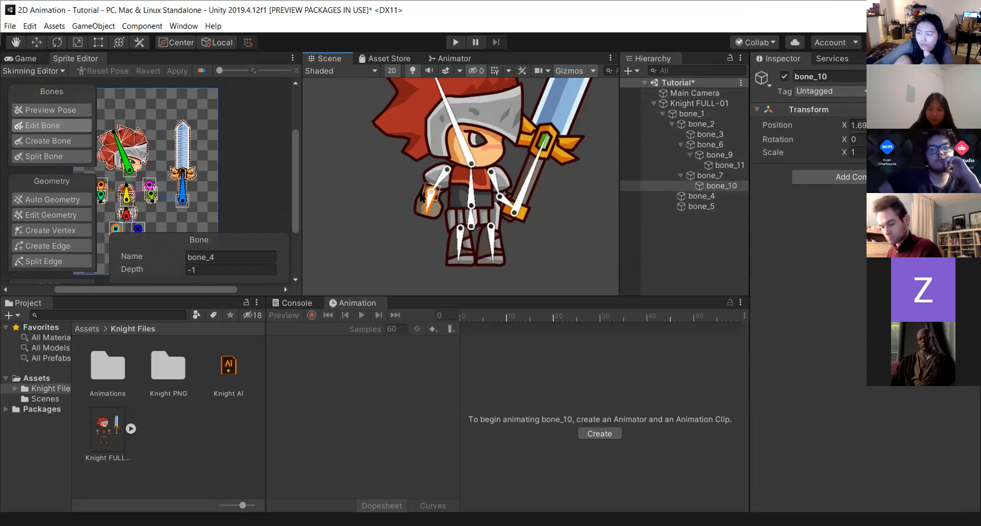
{"action": "left_click", "coordinate": [720, 197]}
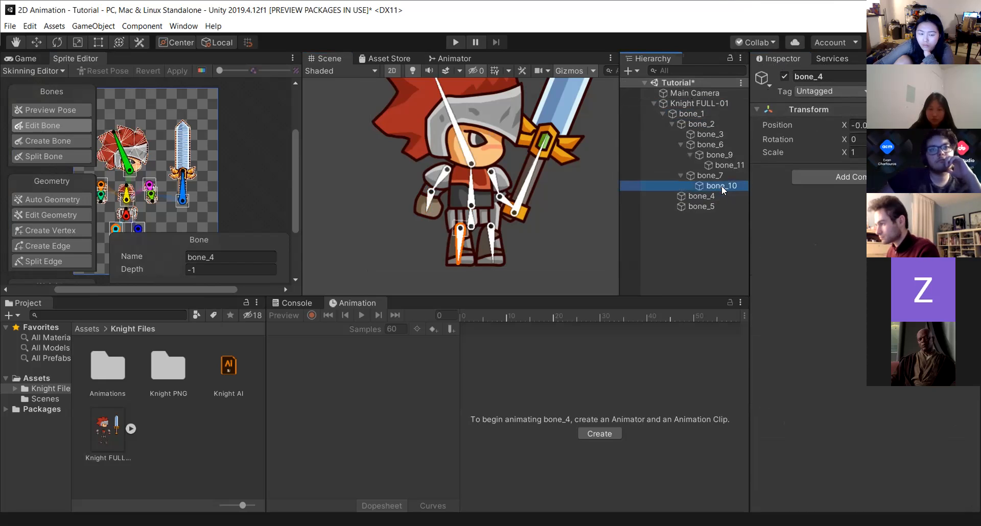
{"action": "left_click", "coordinate": [699, 102]}
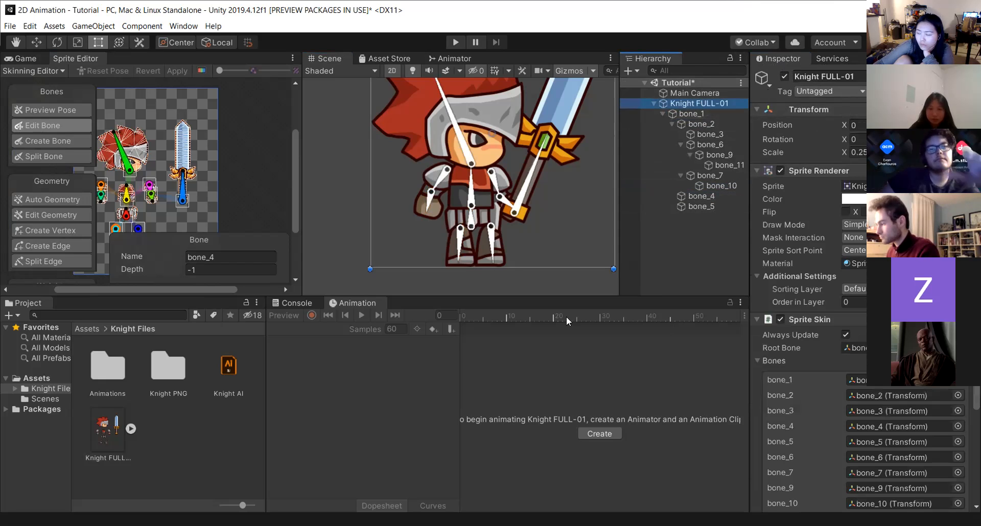
{"action": "left_click", "coordinate": [429, 201]}
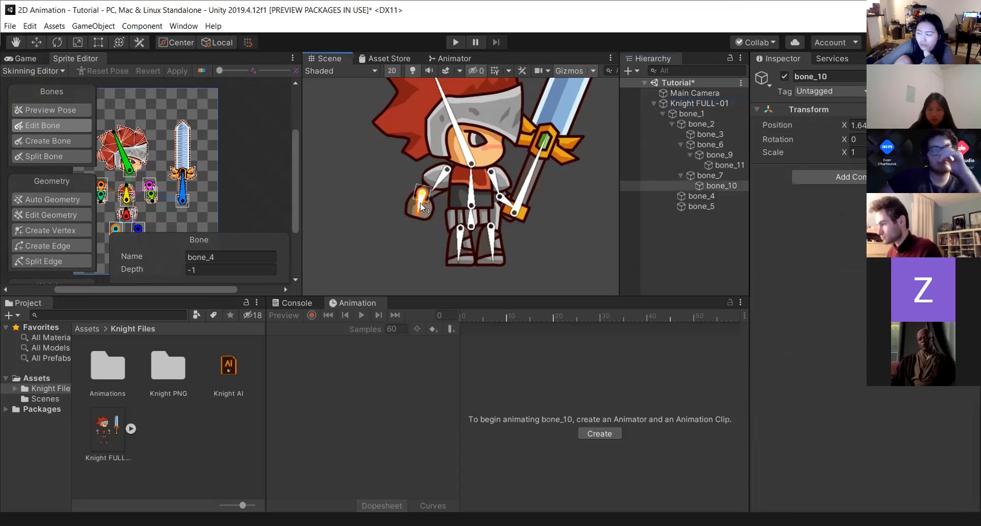
{"action": "left_click", "coordinate": [683, 105]}
{"action": "scroll", "coordinate": [906, 444], "scroll_direction": "down", "scroll_amount": 3}
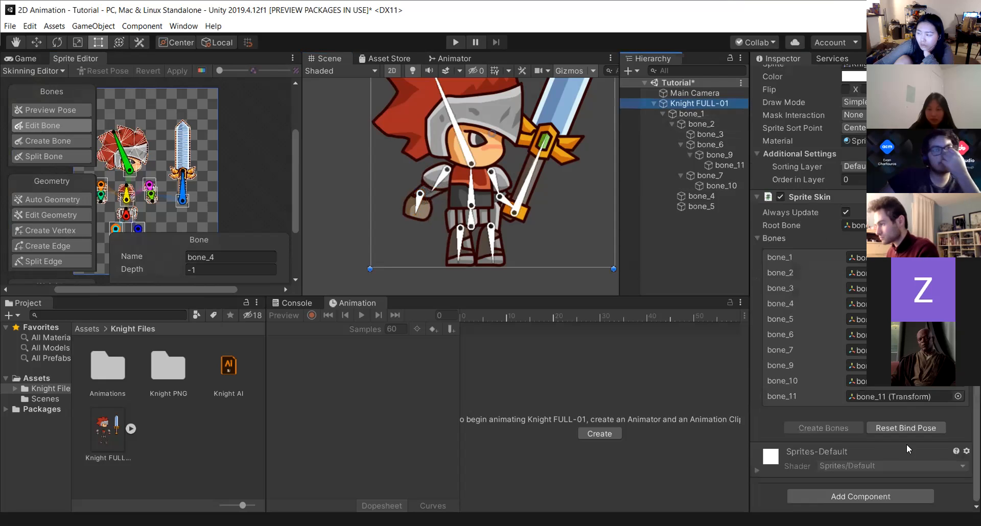
Try reassigning the Sprite Skin's bone_11 slot to bone_10.
{"action": "left_click", "coordinate": [957, 397]}
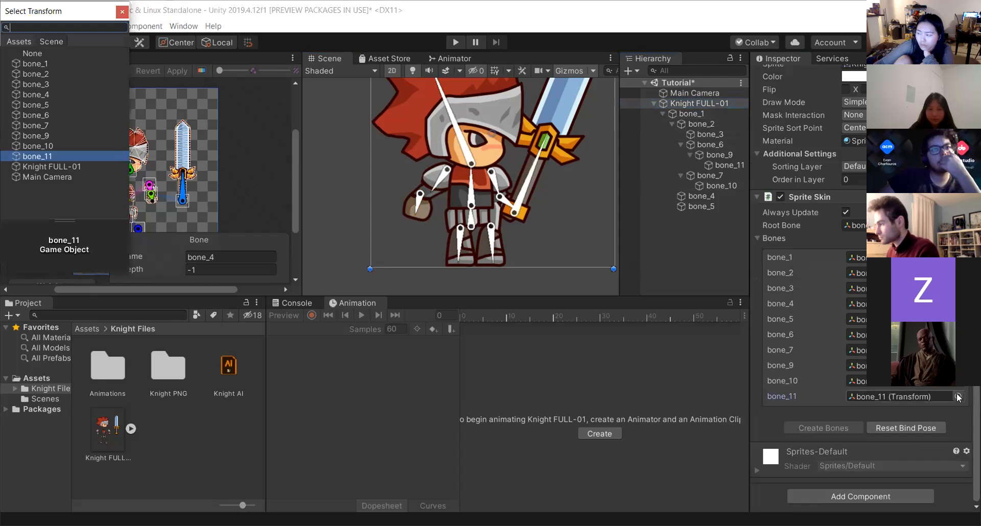
{"action": "left_click", "coordinate": [39, 145]}
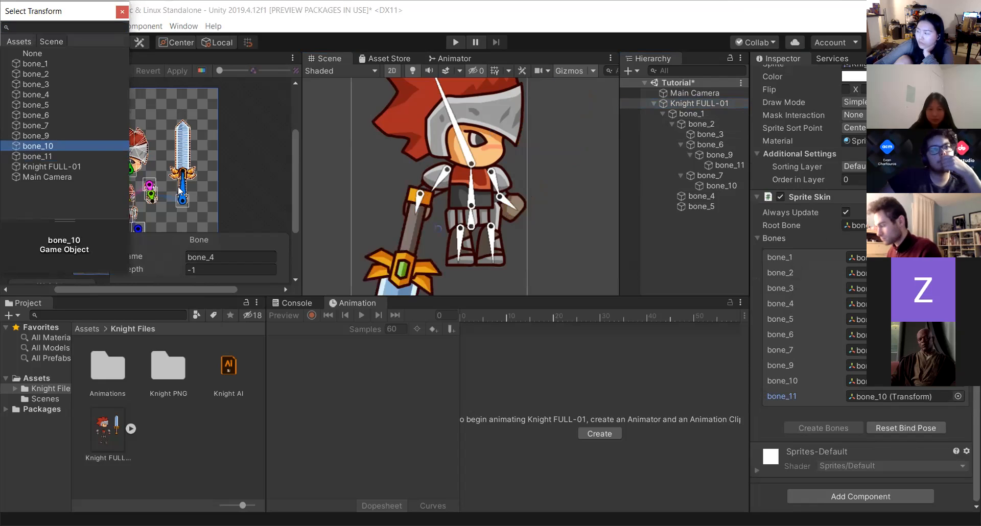
{"action": "key", "text": "Escape"}
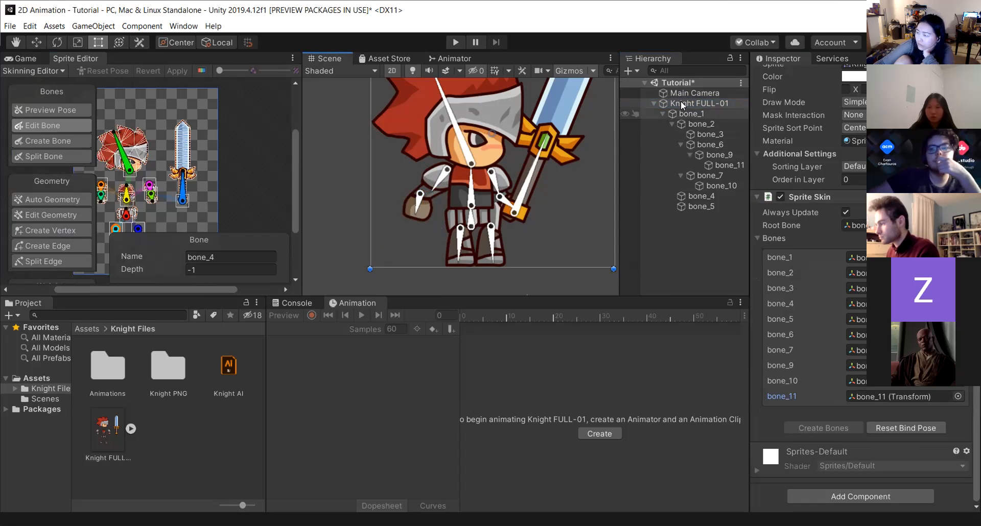
Reset the bind pose of the knight's Sprite Skin.
{"action": "left_click_drag", "start_coordinate": [689, 113], "coordinate": [670, 100]}
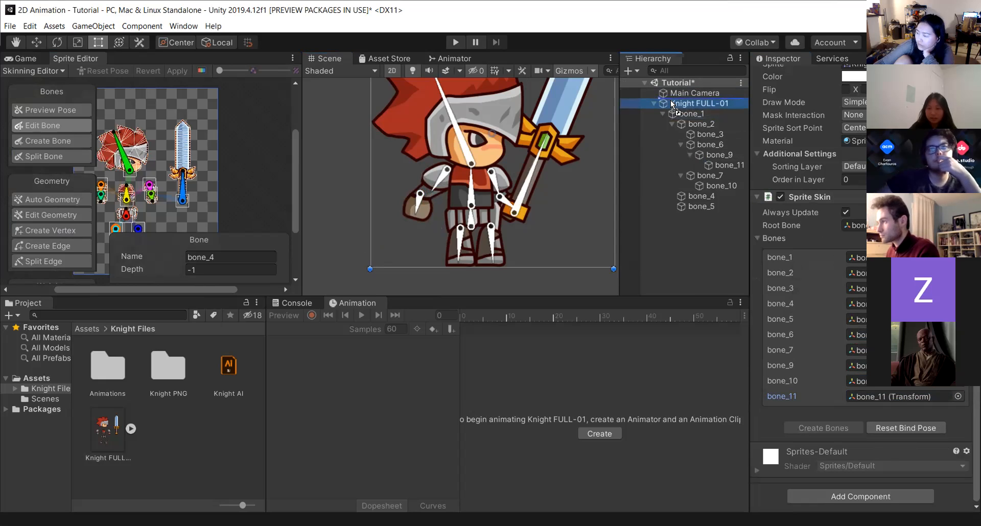
{"action": "left_click", "coordinate": [686, 115]}
{"action": "left_click", "coordinate": [691, 102]}
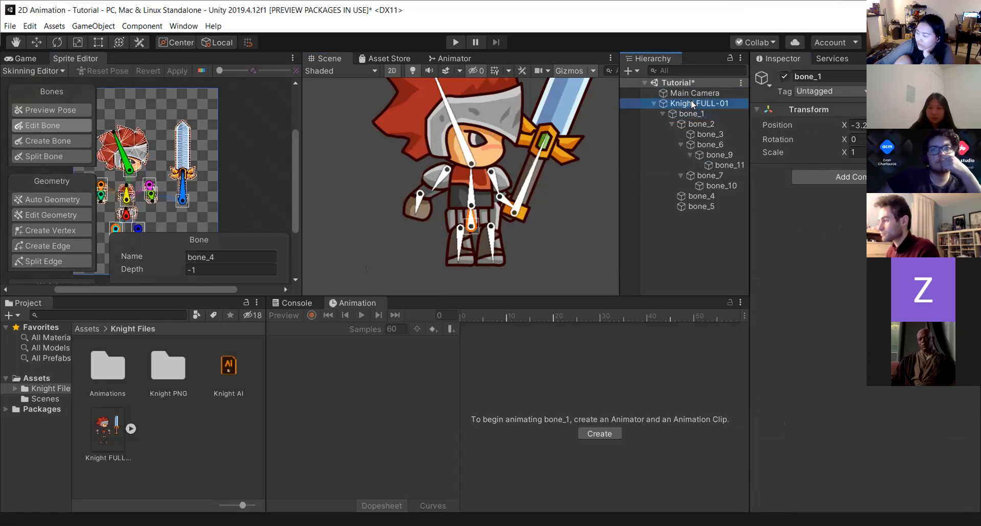
{"action": "left_click", "coordinate": [418, 206]}
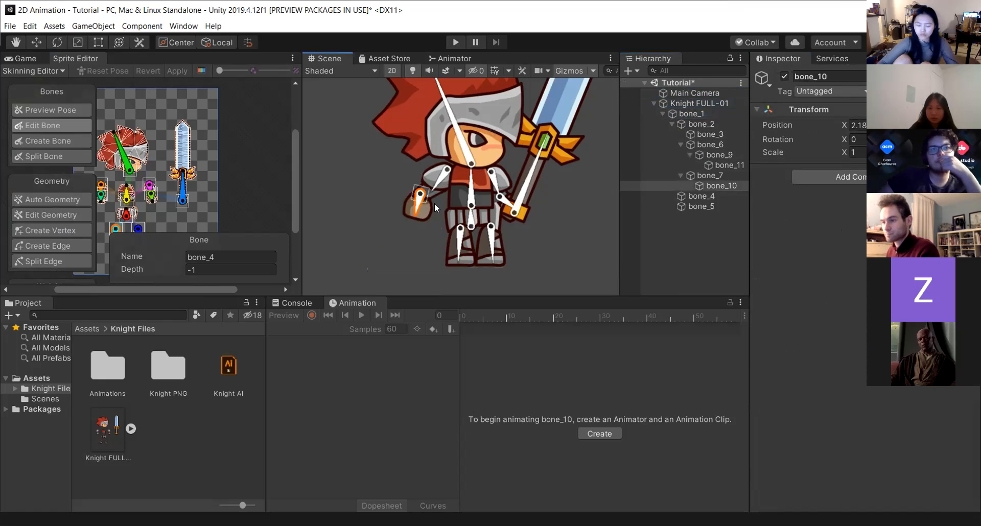
{"action": "left_click", "coordinate": [684, 103]}
{"action": "left_click_drag", "start_coordinate": [719, 186], "coordinate": [889, 503]}
{"action": "scroll", "coordinate": [853, 378], "scroll_direction": "down", "scroll_amount": 4}
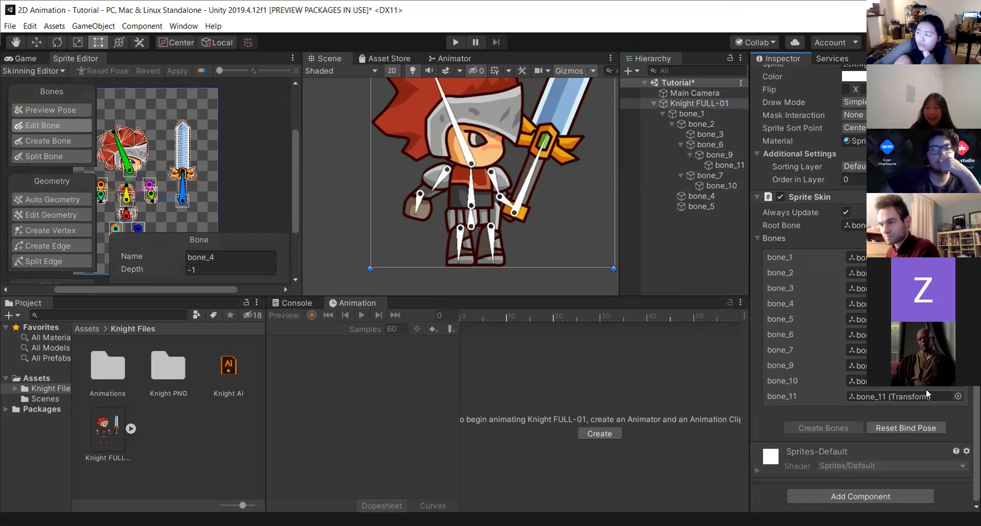
{"action": "left_click", "coordinate": [914, 427]}
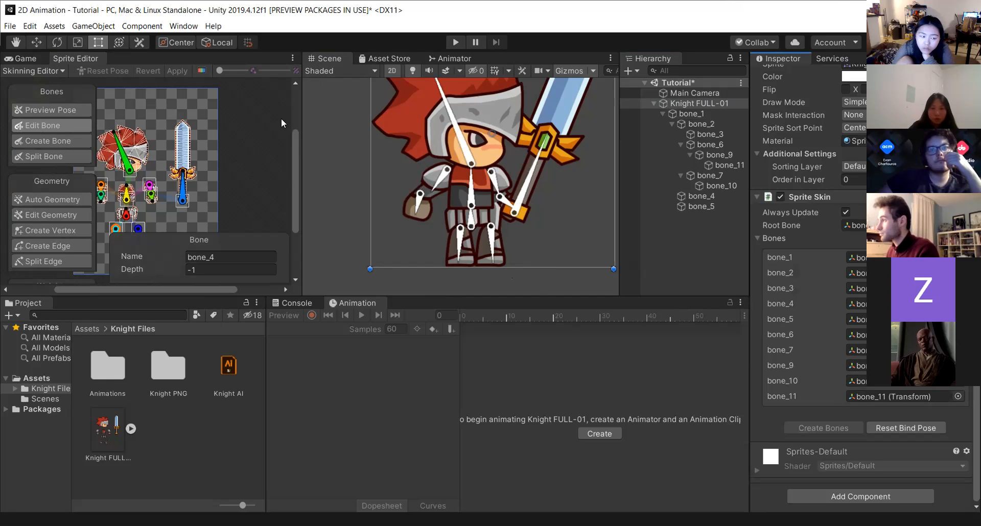
{"action": "left_click", "coordinate": [685, 105]}
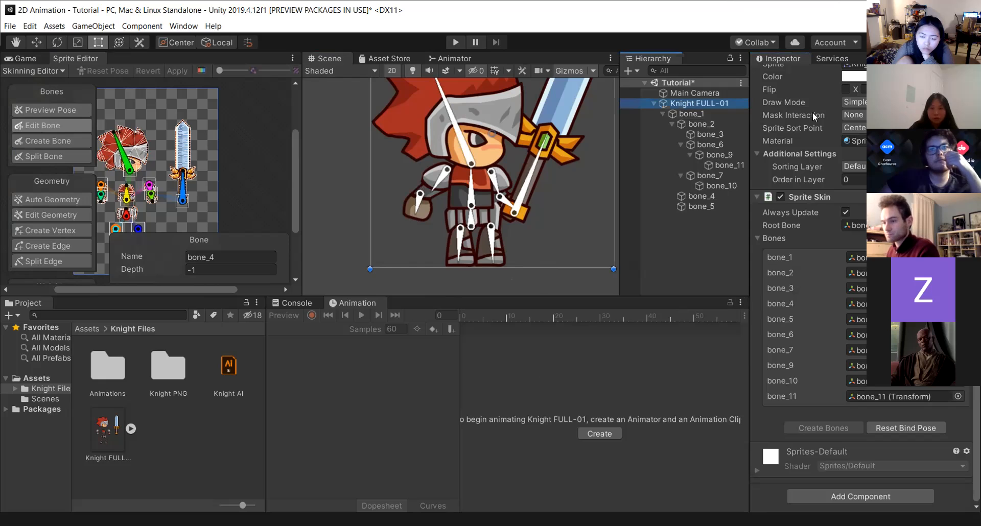
{"action": "left_click", "coordinate": [779, 197]}
{"action": "left_click", "coordinate": [779, 197]}
{"action": "left_click", "coordinate": [757, 196]}
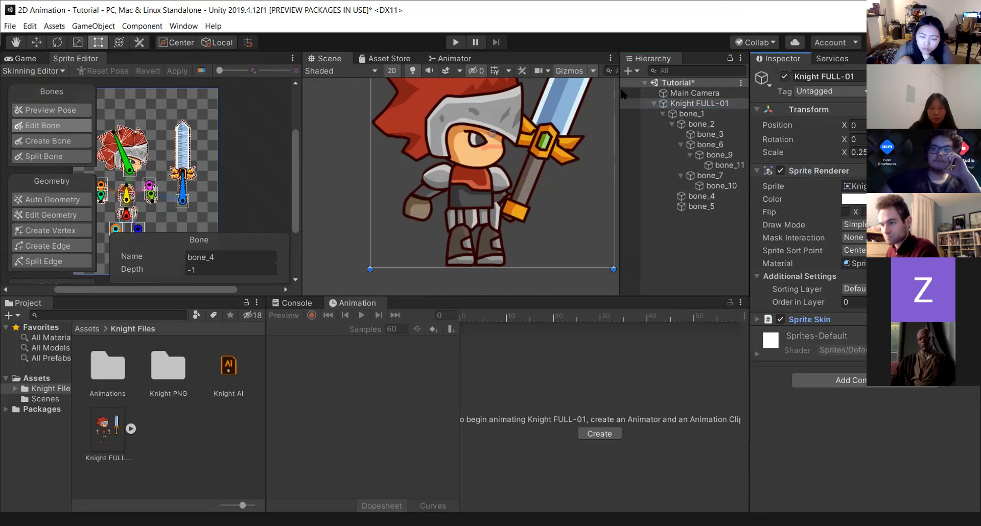
{"action": "left_click", "coordinate": [675, 247]}
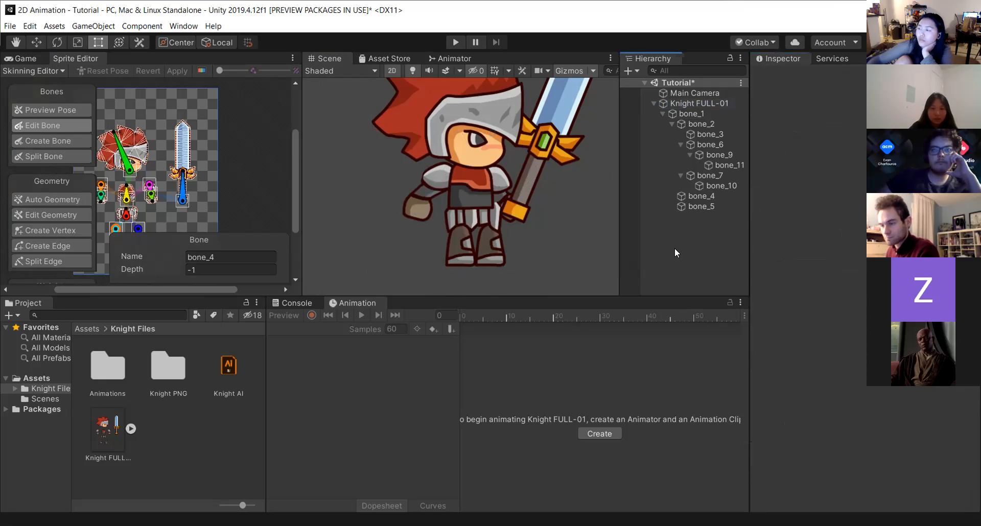
Undo the last eight actions on the knight.
{"action": "left_click", "coordinate": [419, 209]}
{"action": "key", "text": "ctrl+z"}
{"action": "key", "text": "ctrl+z"}
{"action": "key", "text": "ctrl+z"}
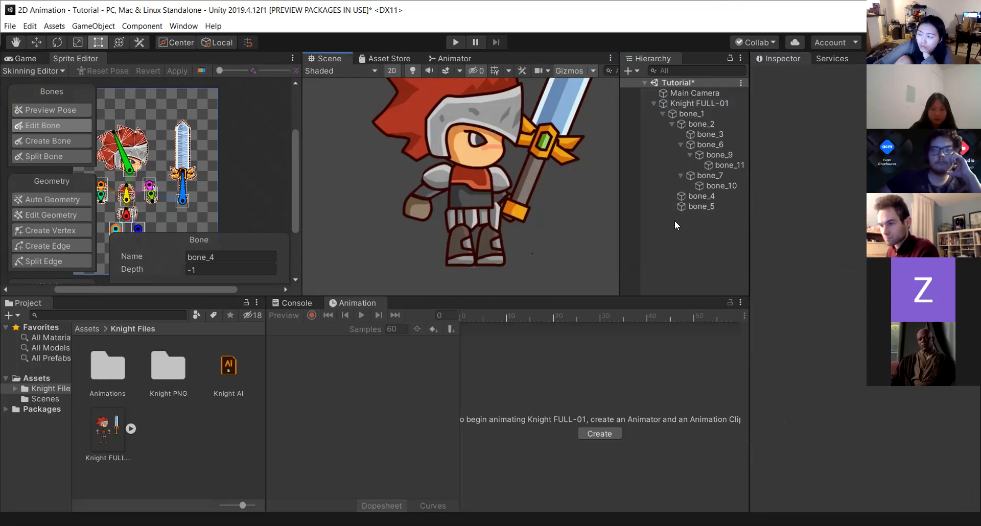
{"action": "key", "text": "ctrl+z"}
{"action": "key", "text": "ctrl+z"}
{"action": "key", "text": "ctrl+z"}
{"action": "key", "text": "ctrl+z"}
{"action": "key", "text": "ctrl+z"}
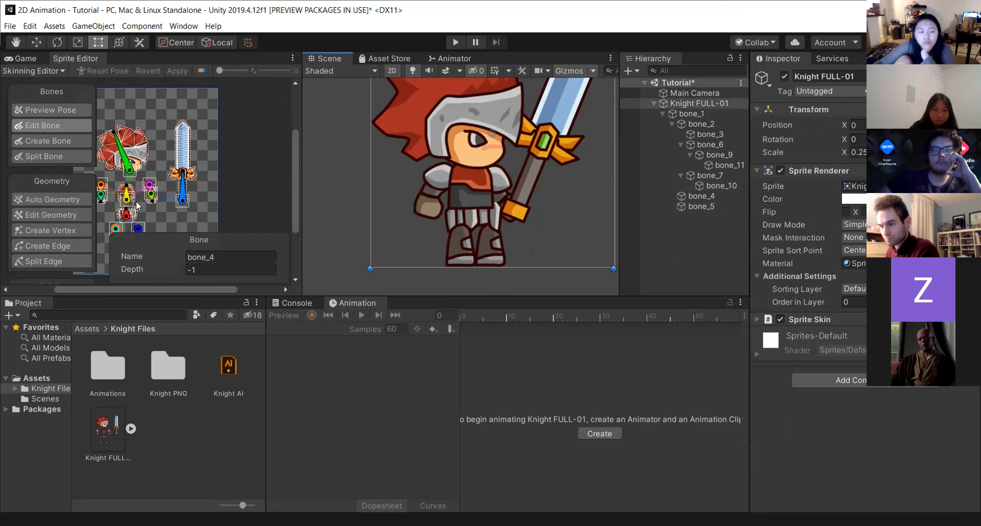
Select bone_1 in the Skinning Editor, set its depth to 2, and apply the change.
{"action": "left_click", "coordinate": [127, 214]}
{"action": "left_click", "coordinate": [205, 270]}
{"action": "type", "text": "1"}
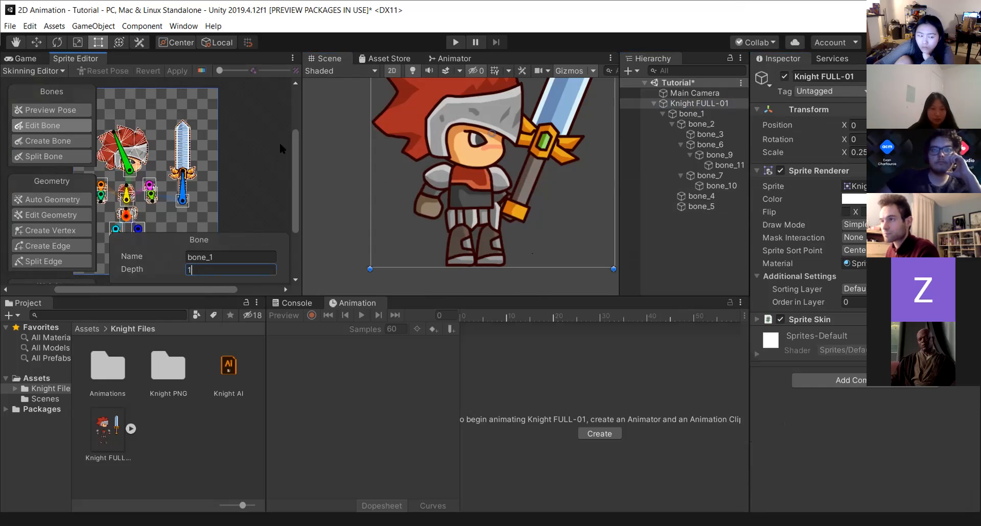
{"action": "left_click", "coordinate": [125, 200]}
{"action": "left_click", "coordinate": [196, 270]}
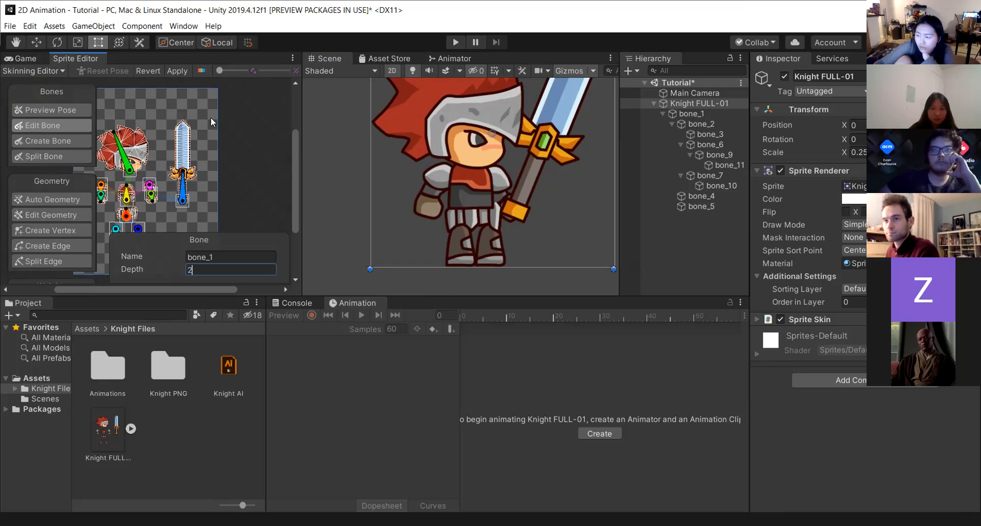
{"action": "left_click", "coordinate": [183, 71]}
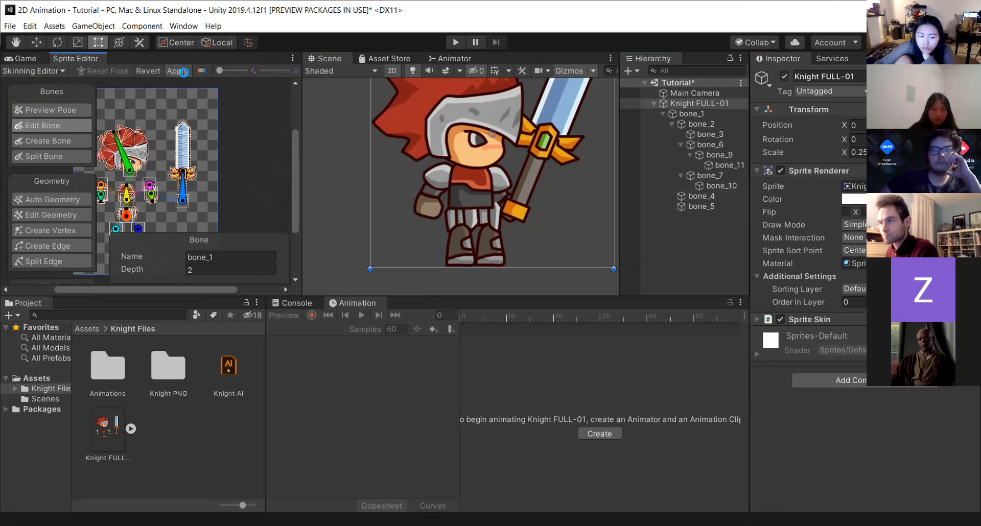
{"action": "left_click", "coordinate": [182, 71]}
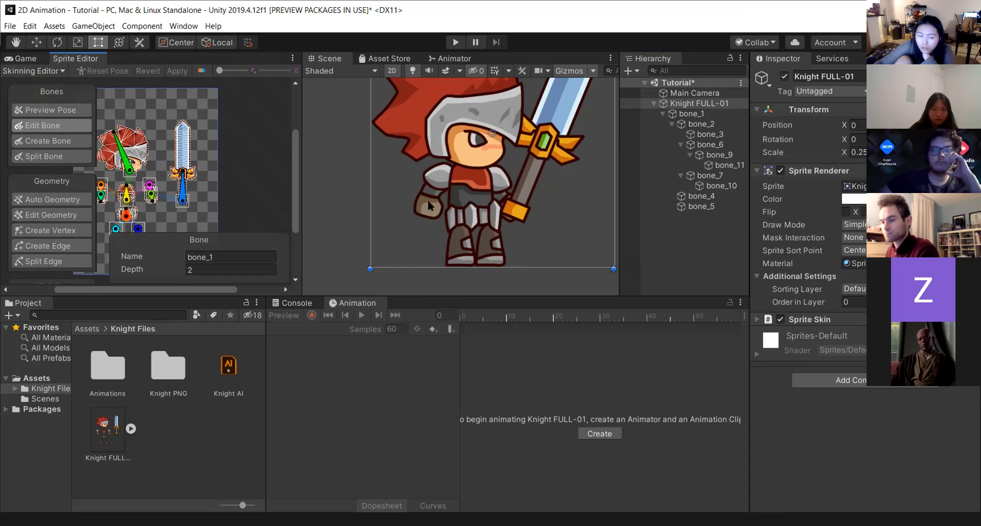
Select bone_7 in the Skinning Editor, set its depth to 3, and apply the change.
{"action": "left_click", "coordinate": [102, 194]}
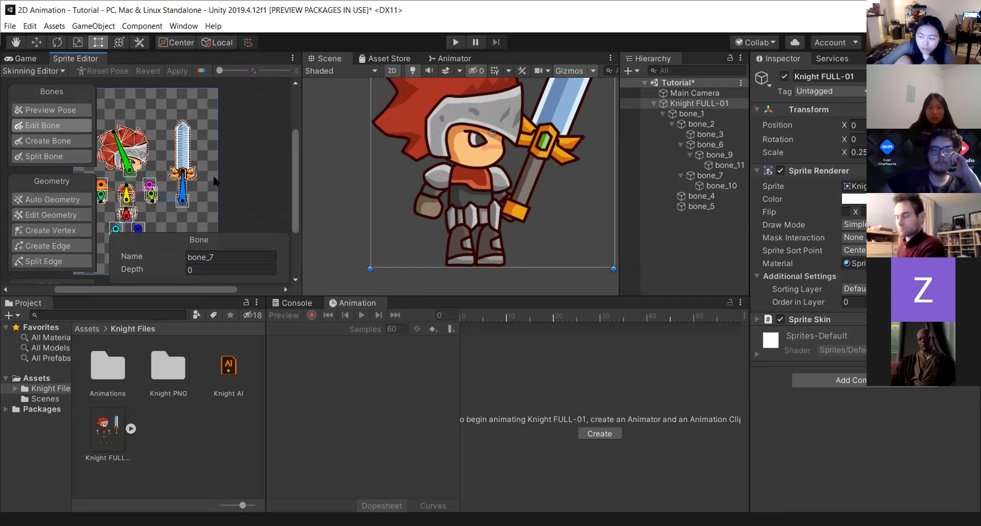
{"action": "scroll", "coordinate": [98, 190], "scroll_direction": "up", "scroll_amount": 5}
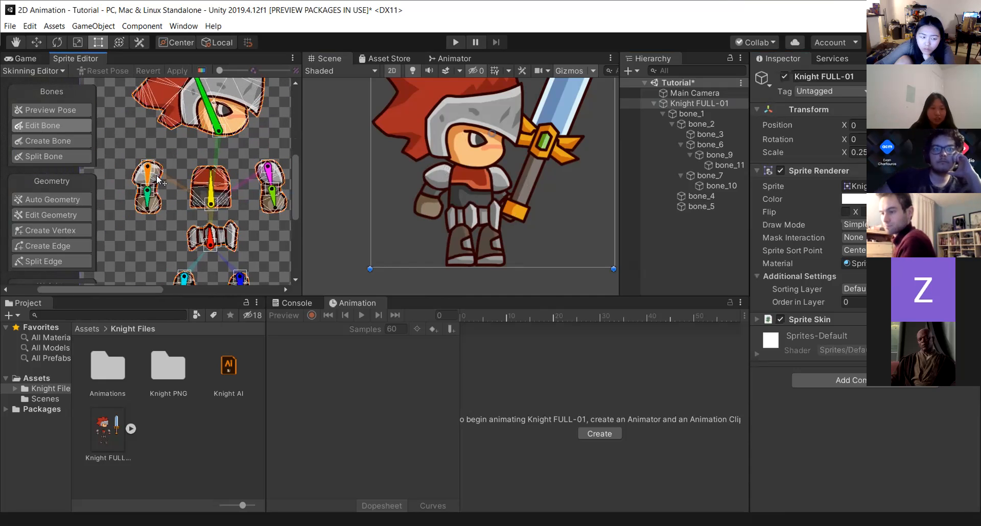
{"action": "left_click", "coordinate": [149, 174]}
{"action": "left_click", "coordinate": [169, 270]}
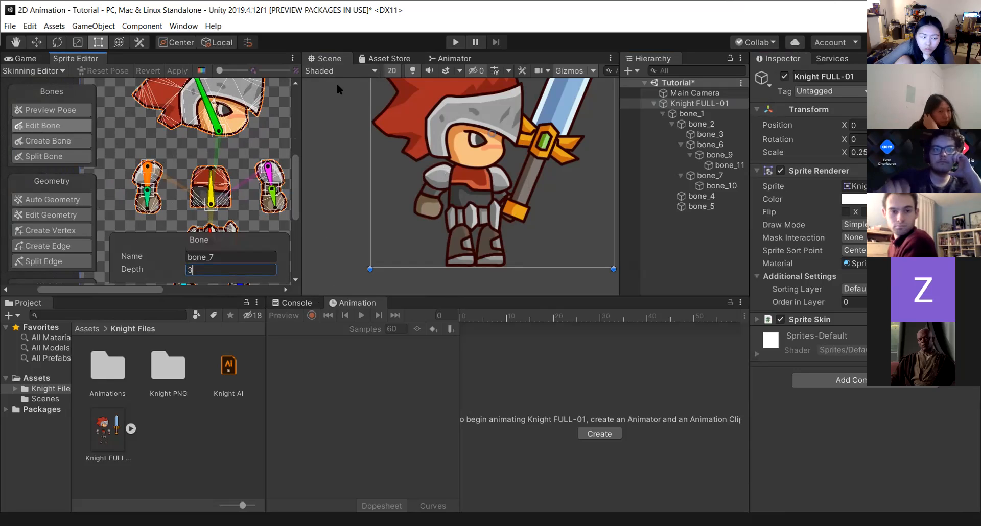
{"action": "left_click", "coordinate": [172, 68]}
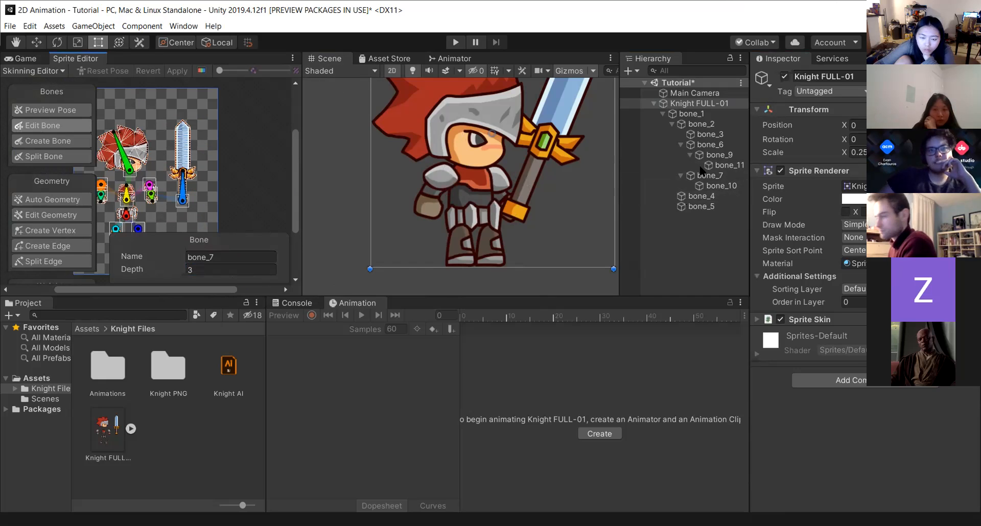
Test-move the knight's hand bone in the Scene view and undo the moves.
{"action": "left_click", "coordinate": [430, 195]}
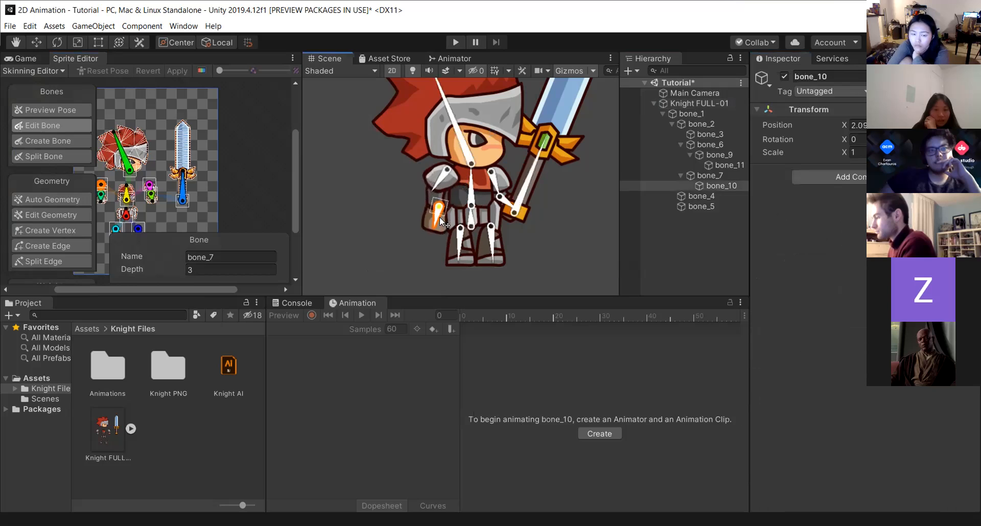
{"action": "left_click_drag", "start_coordinate": [443, 203], "coordinate": [458, 188]}
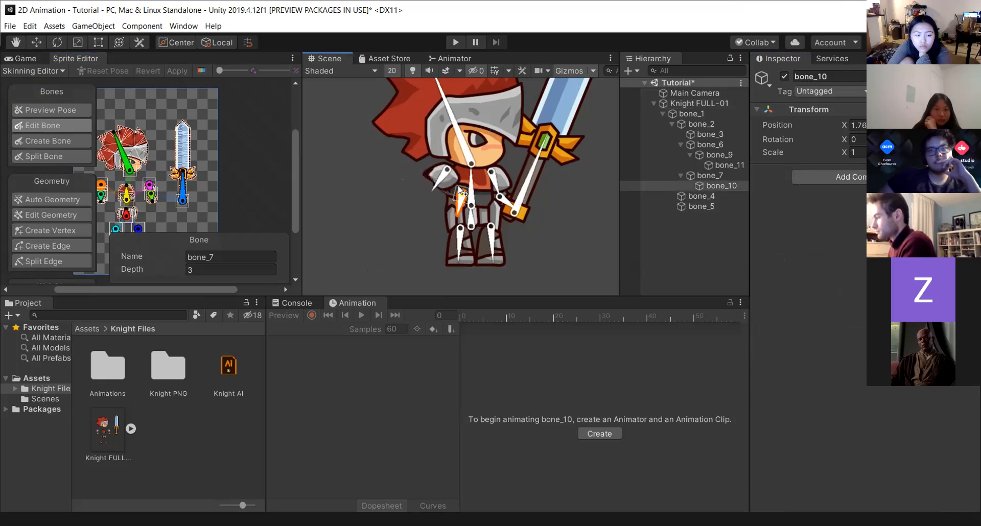
{"action": "left_click_drag", "start_coordinate": [412, 217], "coordinate": [452, 210]}
{"action": "key", "text": "ctrl+z"}
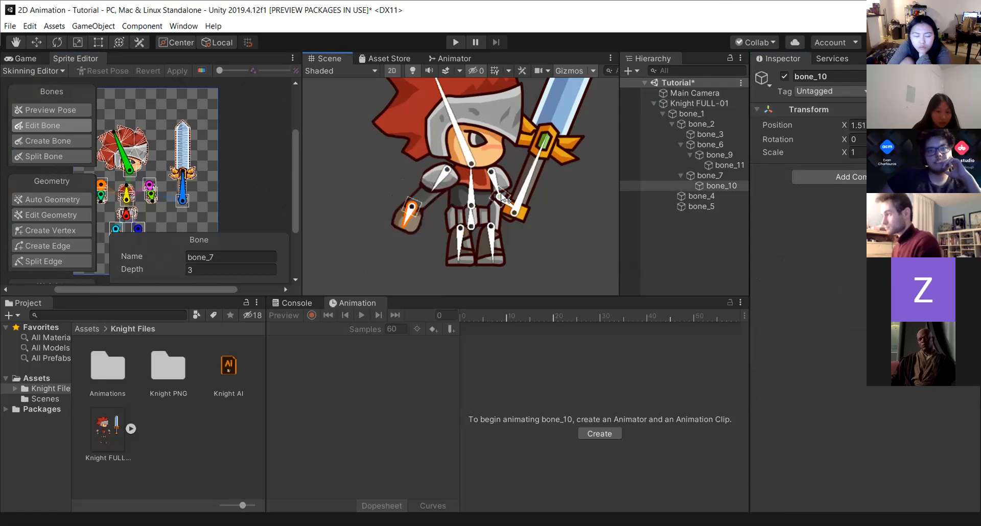
{"action": "key", "text": "ctrl+z"}
{"action": "key", "text": "ctrl+z"}
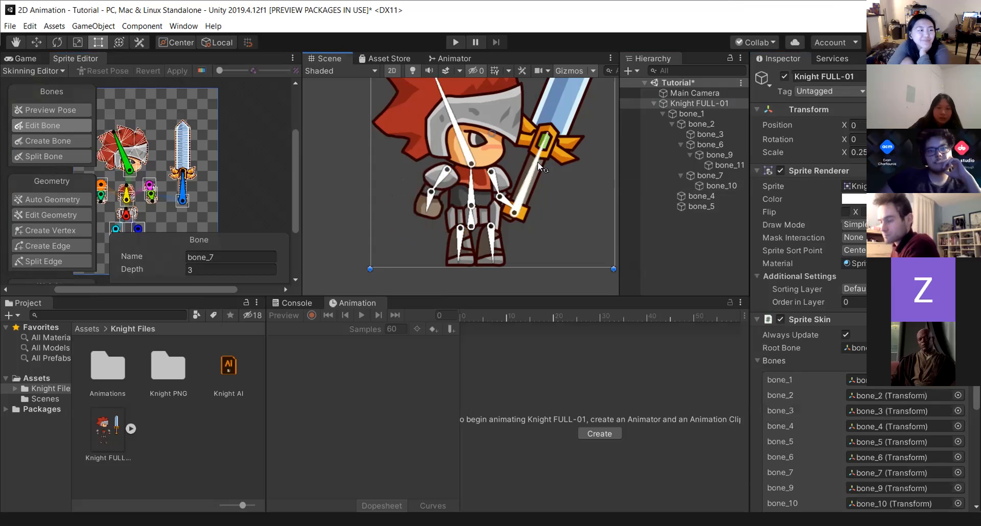
Select bone_10 in the Skinning Editor, set its depth to 3, and apply the change.
{"action": "left_click", "coordinate": [101, 193]}
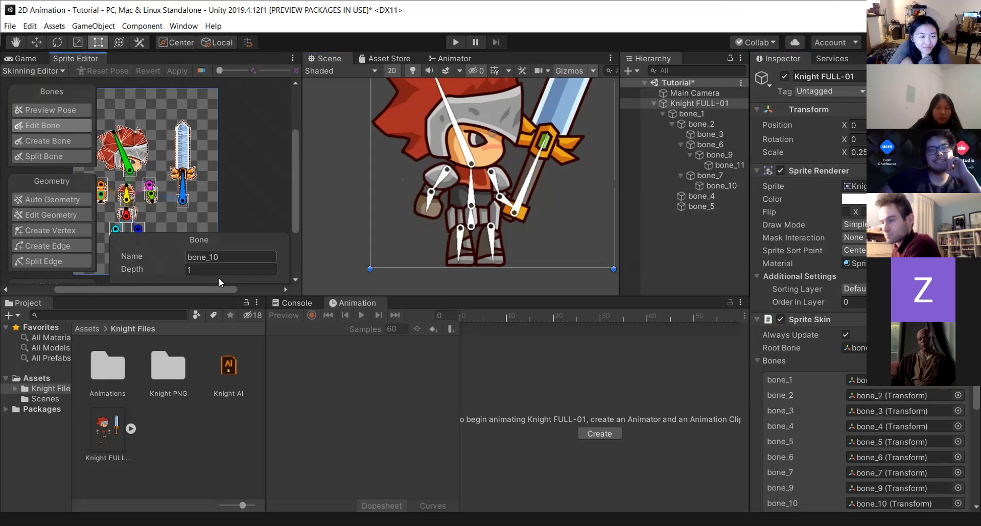
{"action": "left_click", "coordinate": [209, 270]}
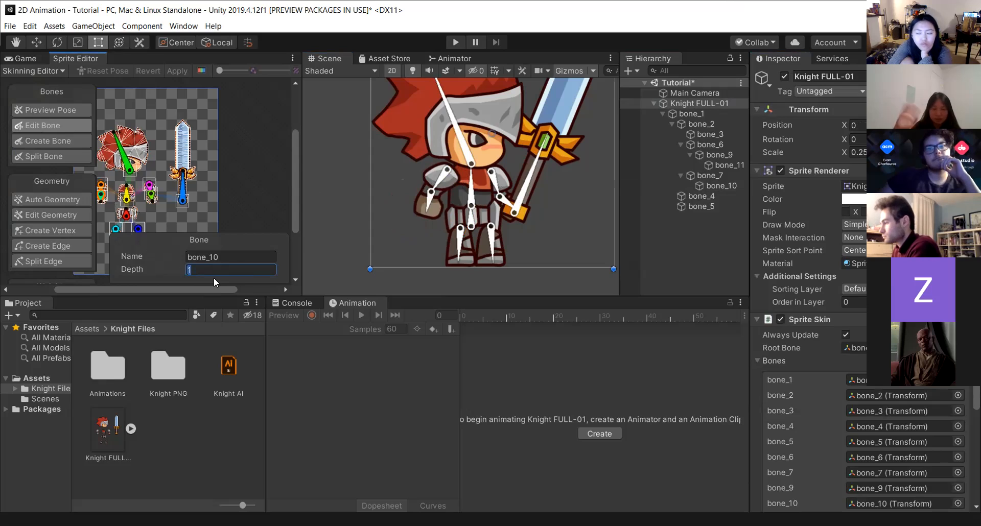
{"action": "key", "text": "Return"}
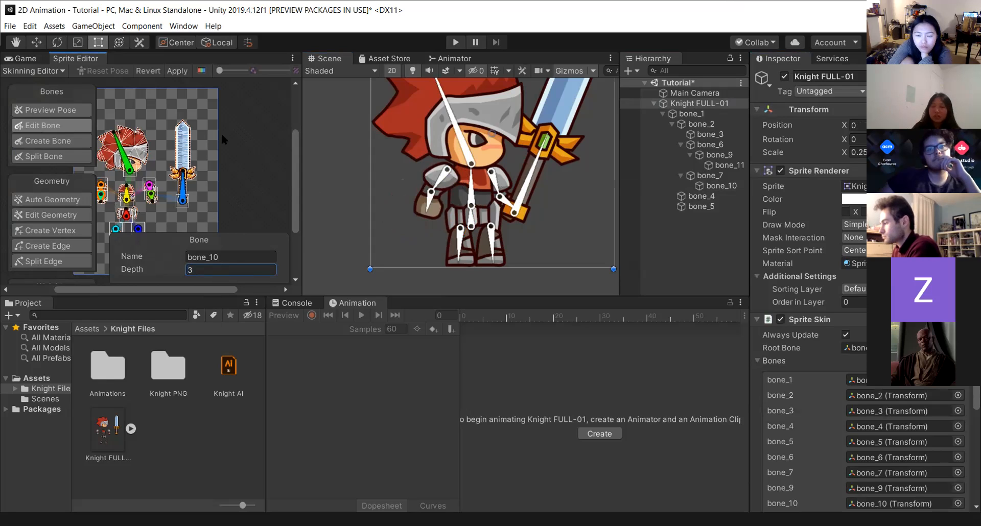
{"action": "left_click", "coordinate": [176, 72]}
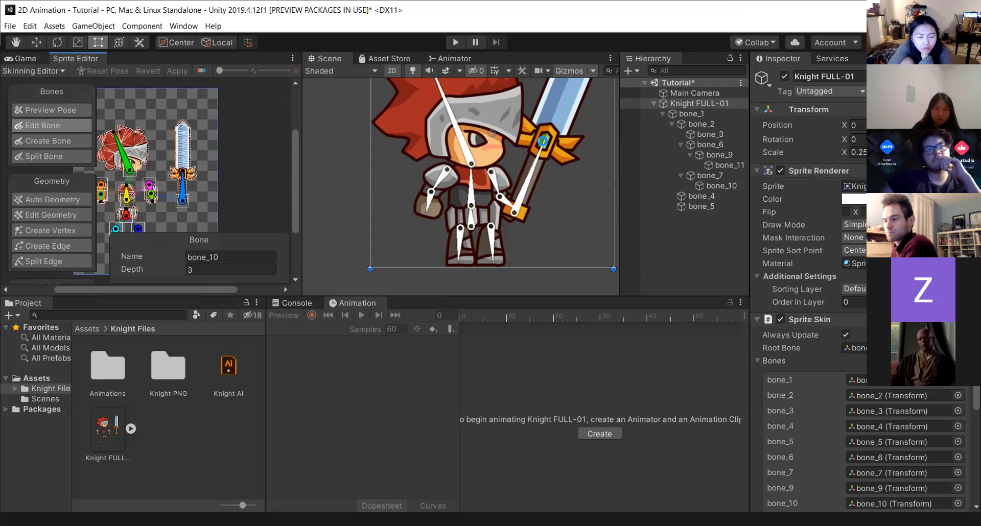
Test-move the knight's arm bones in the Scene view and undo the moves.
{"action": "left_click_drag", "start_coordinate": [429, 203], "coordinate": [442, 185]}
{"action": "key", "text": "ctrl+z"}
{"action": "key", "text": "ctrl+z"}
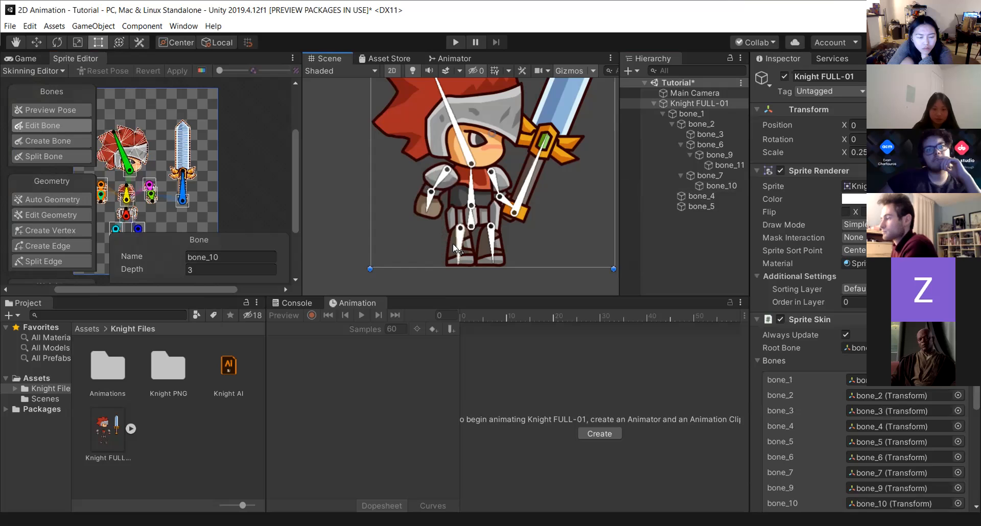
{"action": "left_click_drag", "start_coordinate": [437, 183], "coordinate": [383, 260]}
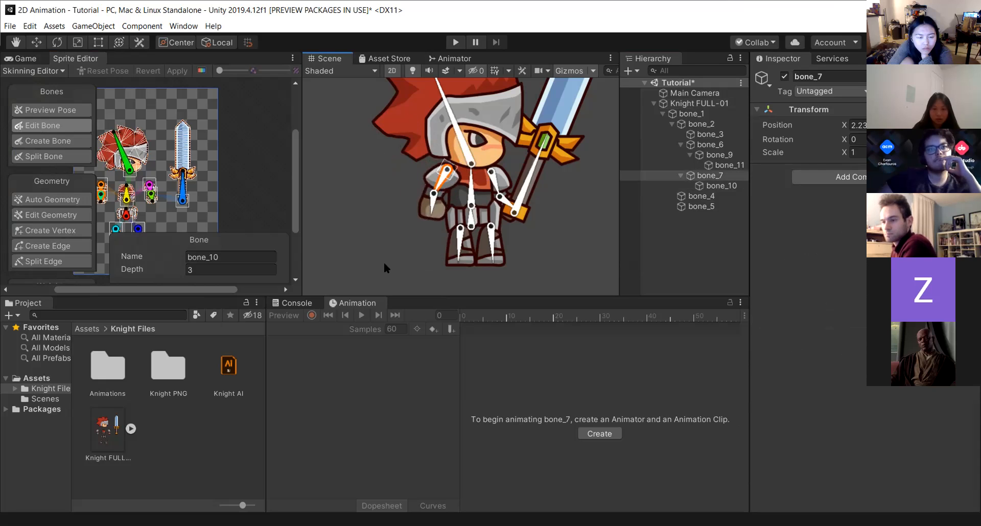
{"action": "key", "text": "ctrl+z"}
Set bone_3's depth to 2 in the Skinning Editor and test-move the sword arm, undoing the move.
{"action": "left_click", "coordinate": [128, 167]}
{"action": "left_click", "coordinate": [273, 269]}
{"action": "type", "text": "2"}
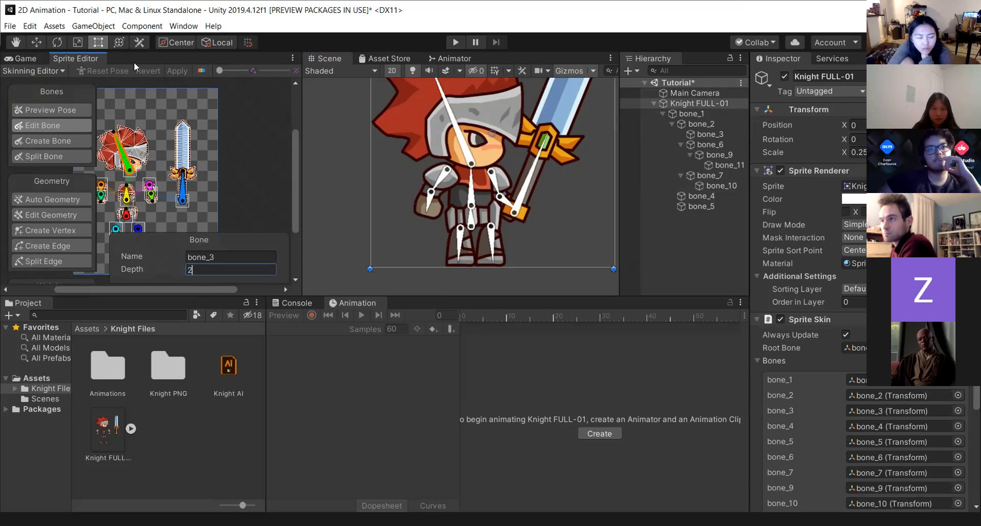
{"action": "key", "text": "Return"}
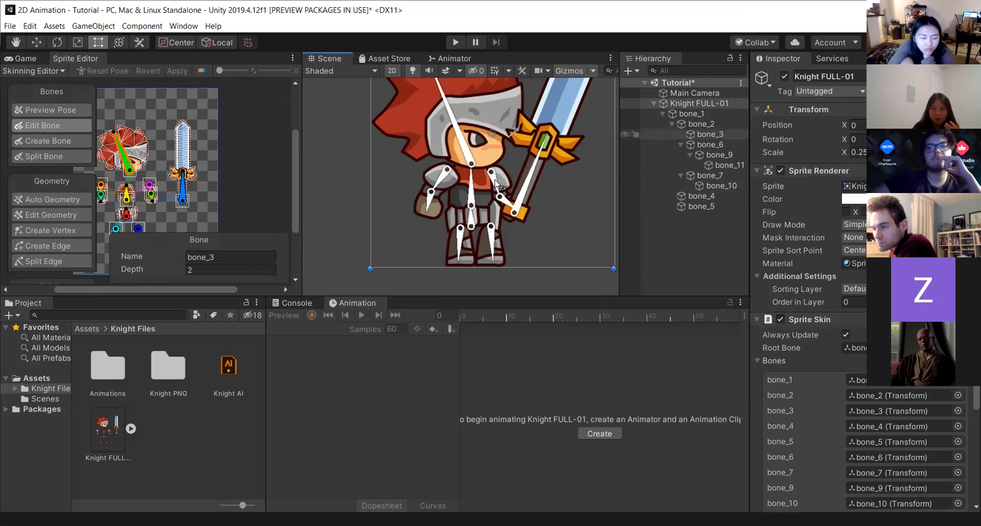
{"action": "left_click_drag", "start_coordinate": [497, 184], "coordinate": [529, 200]}
{"action": "key", "text": "ctrl+z"}
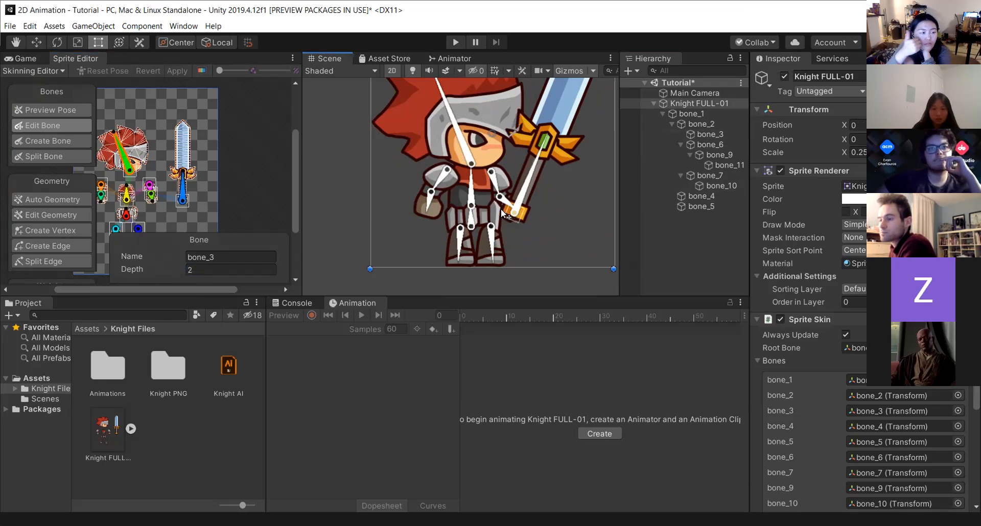
Select bone_11, the sword bone, set its depth to -1, and apply the change.
{"action": "left_click", "coordinate": [181, 193]}
{"action": "left_click", "coordinate": [128, 269]}
{"action": "type", "text": "-"}
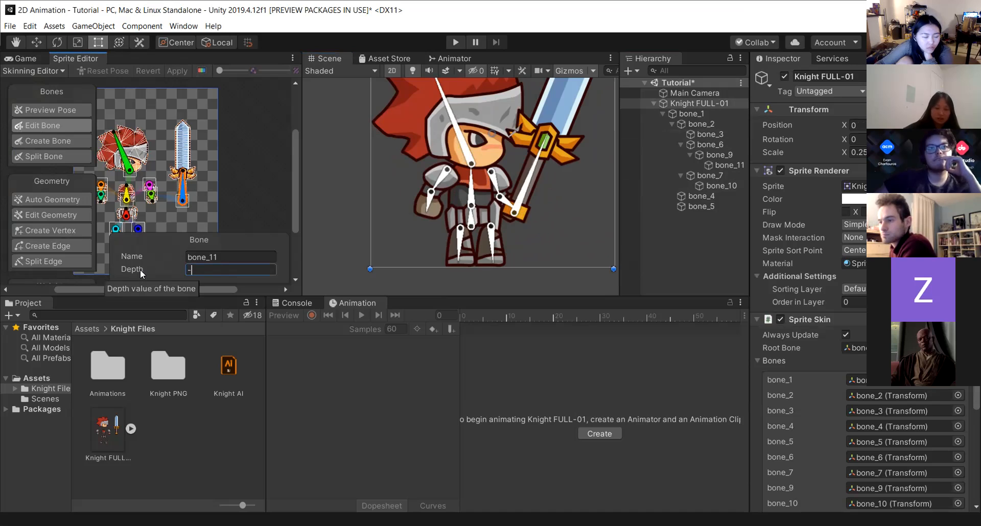
{"action": "type", "text": "1"}
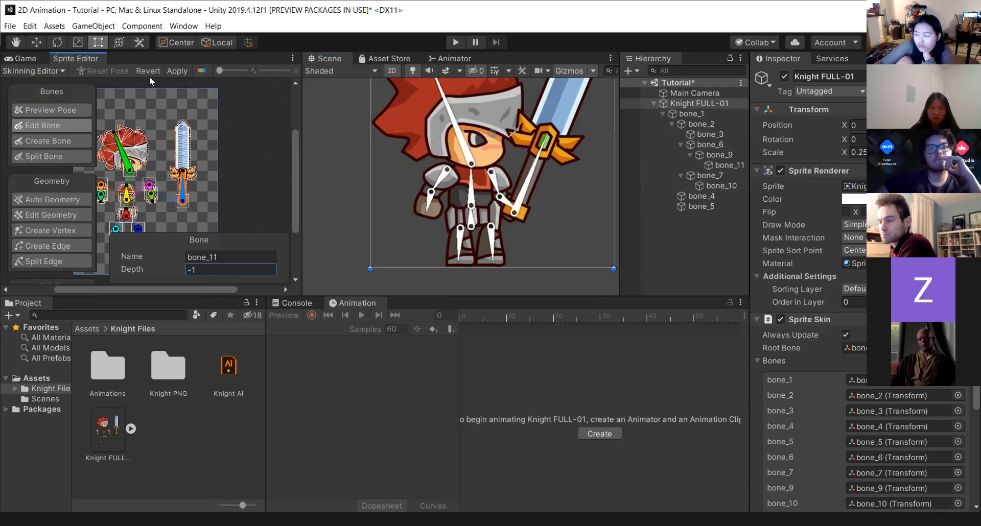
{"action": "left_click", "coordinate": [177, 67]}
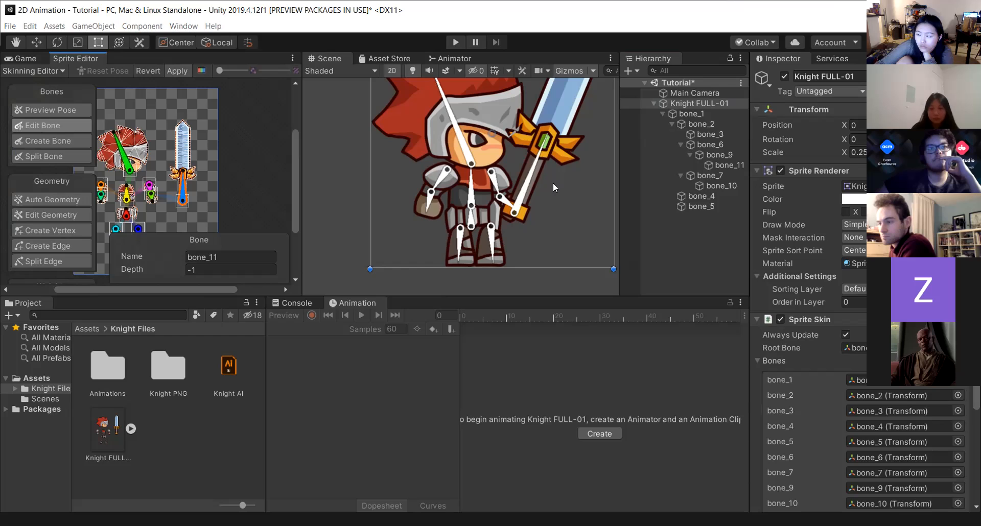
Test-rotate the sword and arm bones in the Scene view to check the layering.
{"action": "left_click_drag", "start_coordinate": [527, 181], "coordinate": [604, 171]}
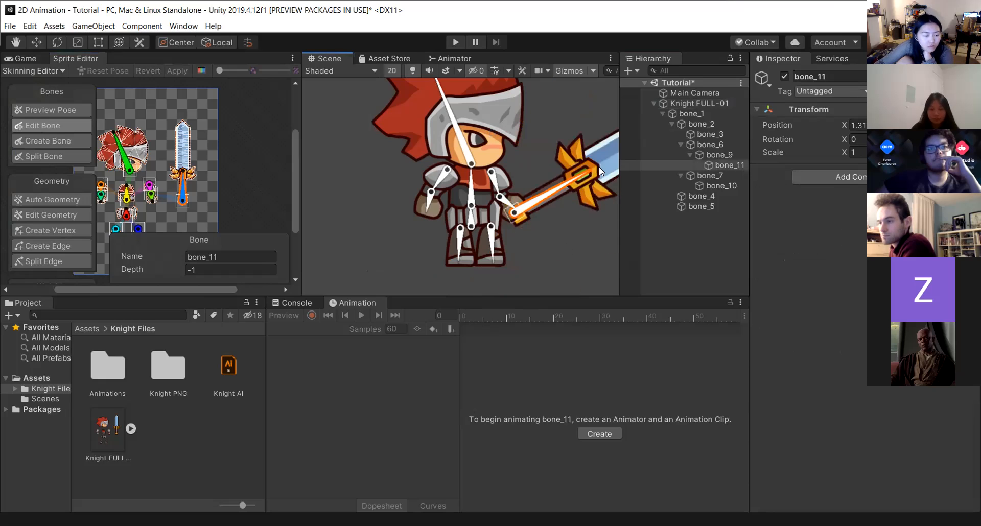
{"action": "left_click", "coordinate": [496, 178]}
{"action": "left_click_drag", "start_coordinate": [497, 187], "coordinate": [462, 206]}
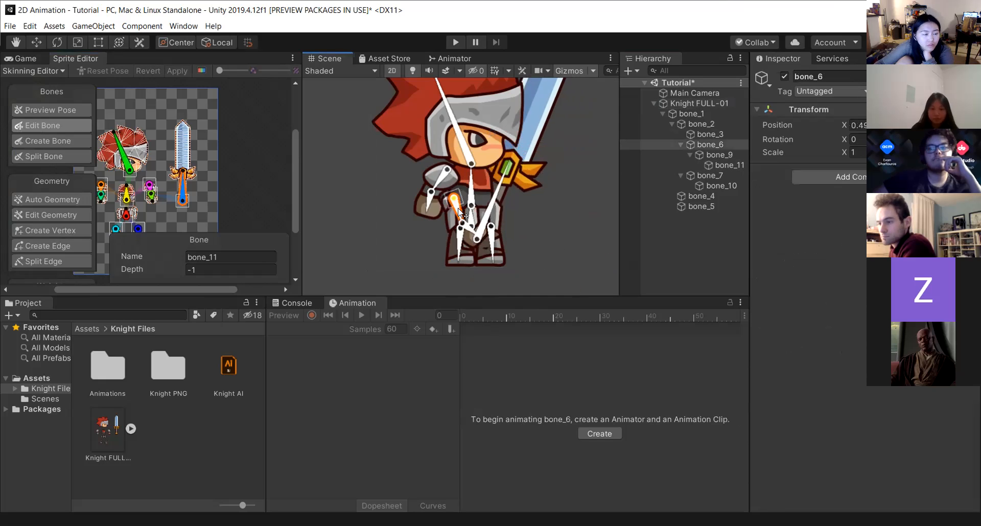
{"action": "left_click", "coordinate": [520, 234]}
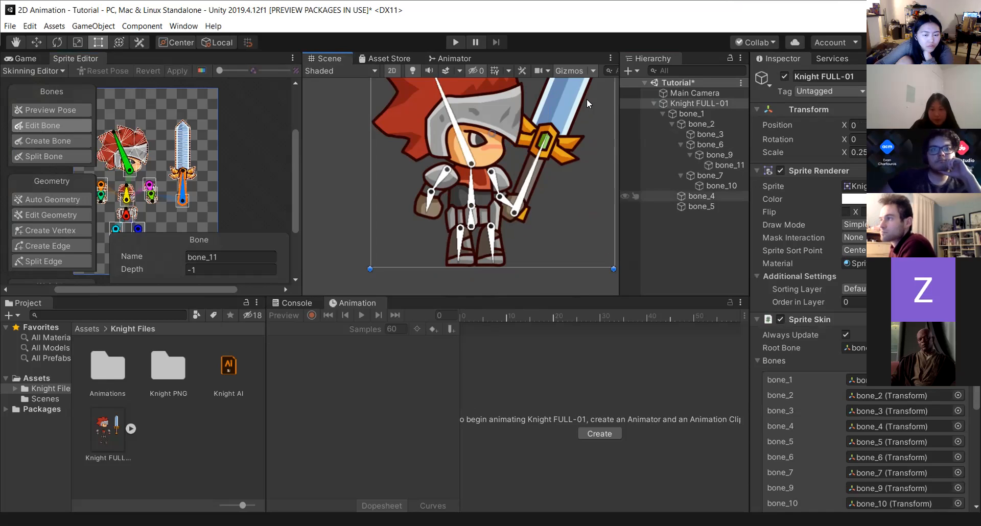
Add an IK Manager 2D component to the knight and start adding an IK solver to it.
{"action": "left_click", "coordinate": [751, 319]}
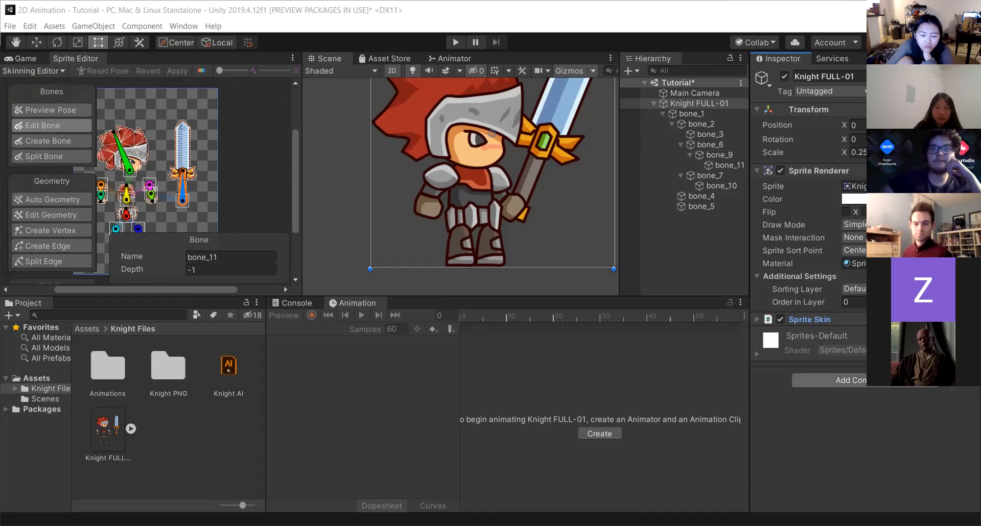
{"action": "left_click", "coordinate": [882, 389]}
{"action": "type", "text": "IK"}
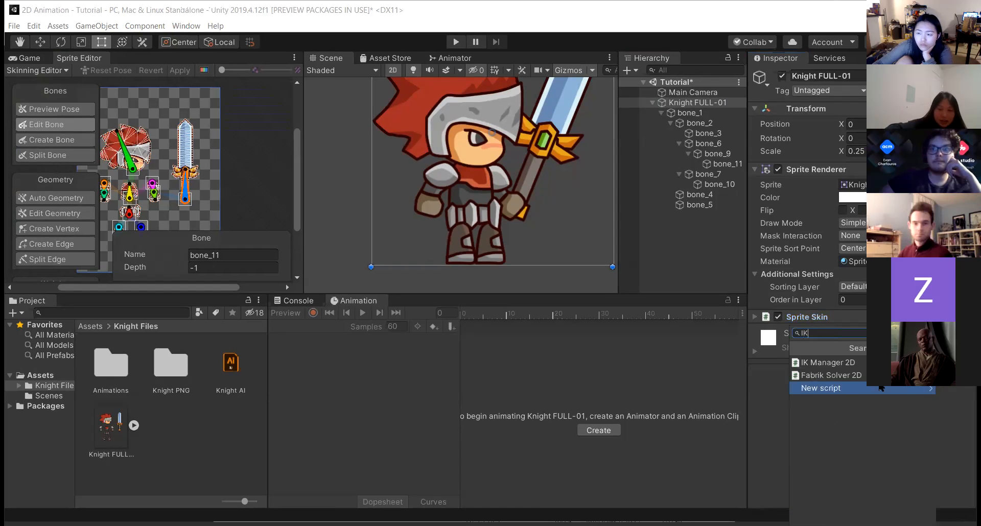
{"action": "left_click", "coordinate": [834, 363]}
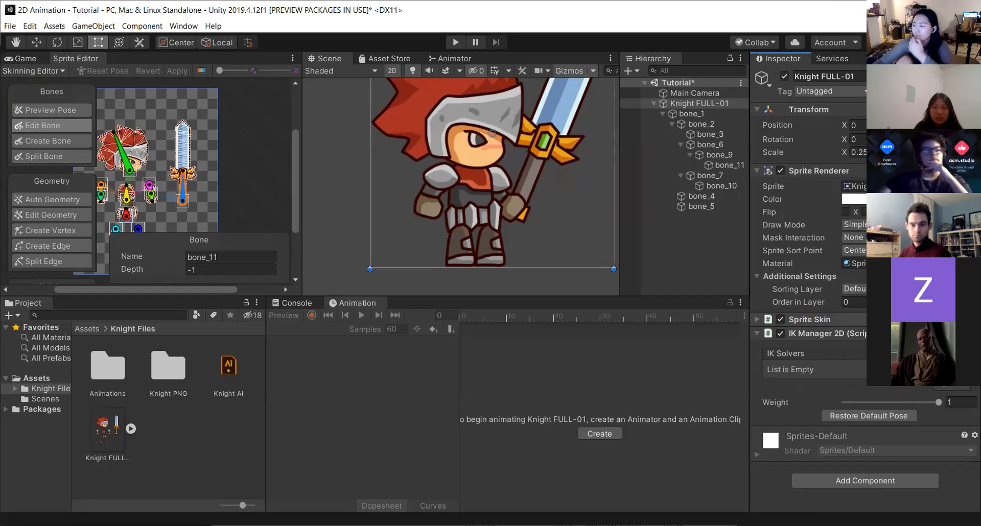
{"action": "left_click", "coordinate": [941, 386]}
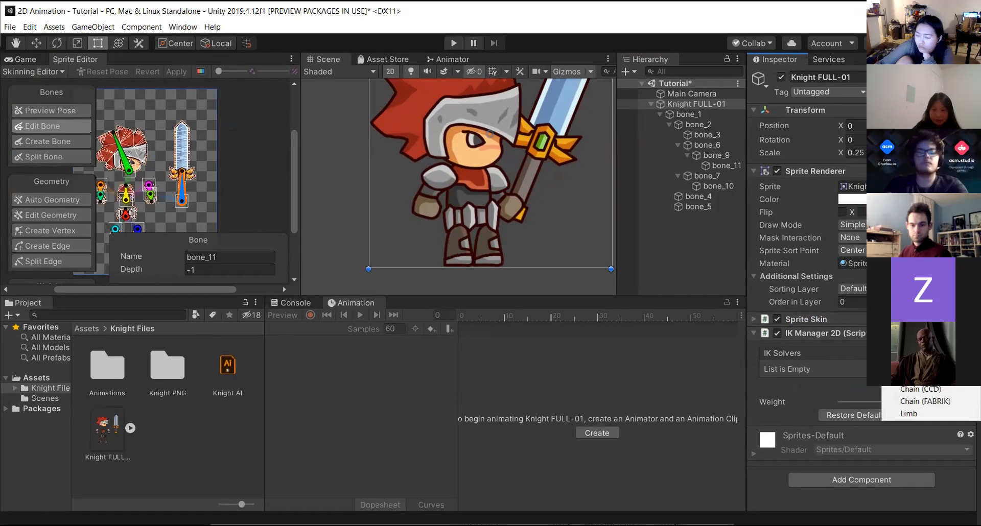
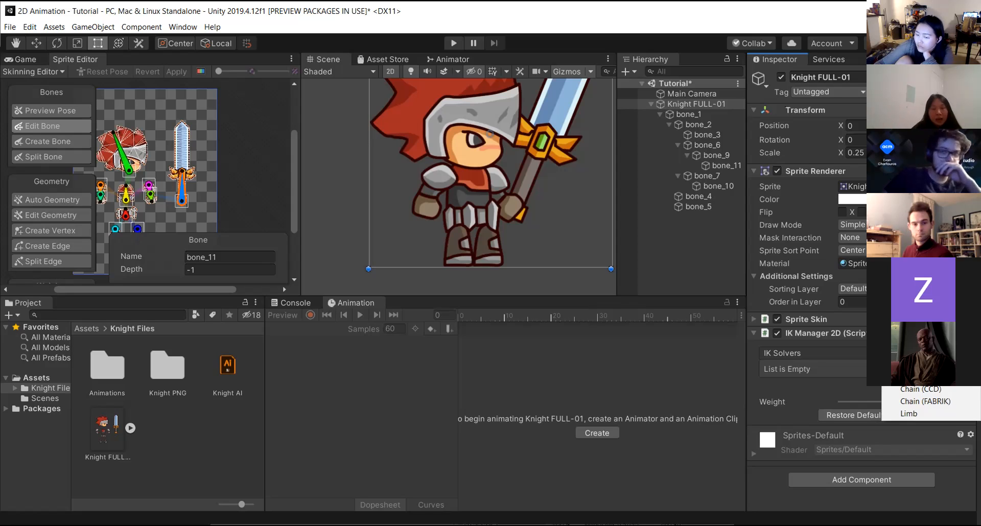
Add a Limb solver to the IK Manager and rename the new solver object Left Arm Solver.
{"action": "left_click", "coordinate": [907, 415]}
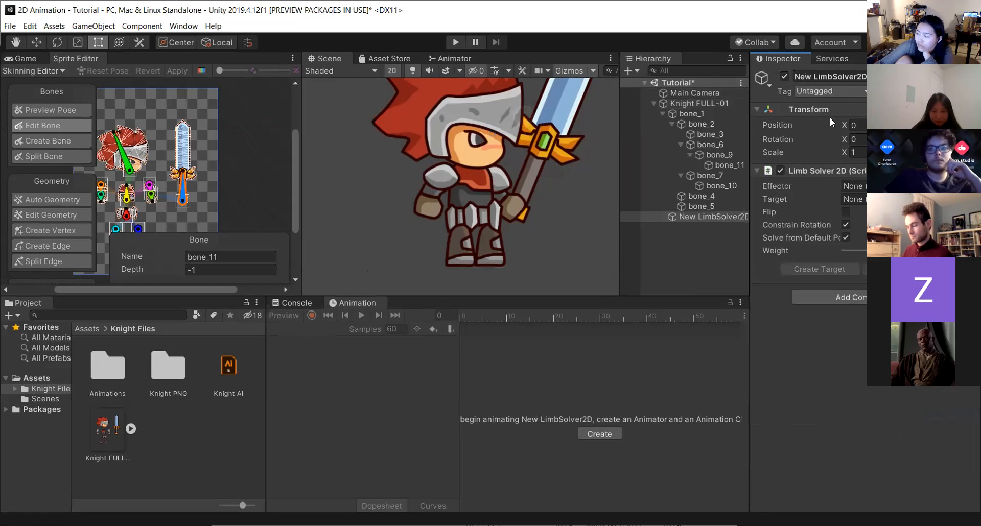
{"action": "left_click", "coordinate": [722, 216]}
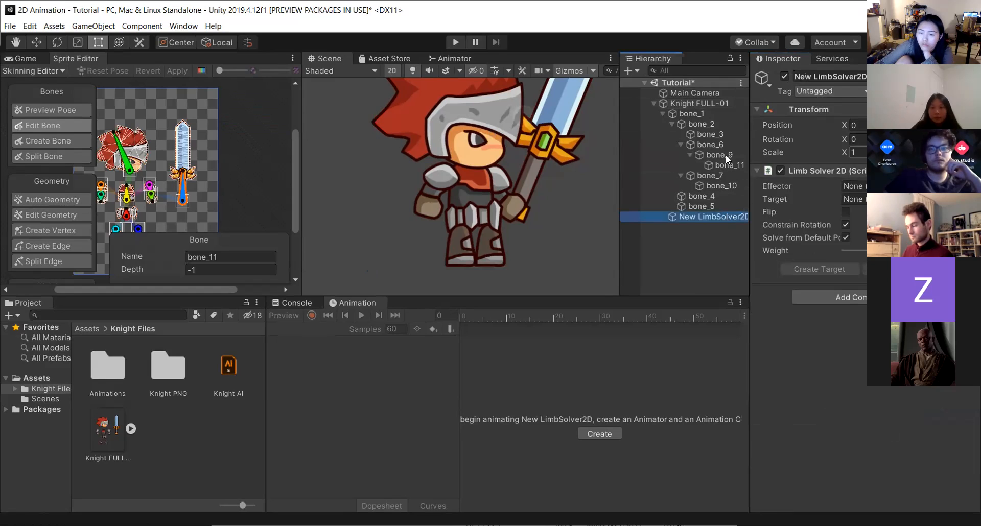
{"action": "left_click", "coordinate": [836, 77]}
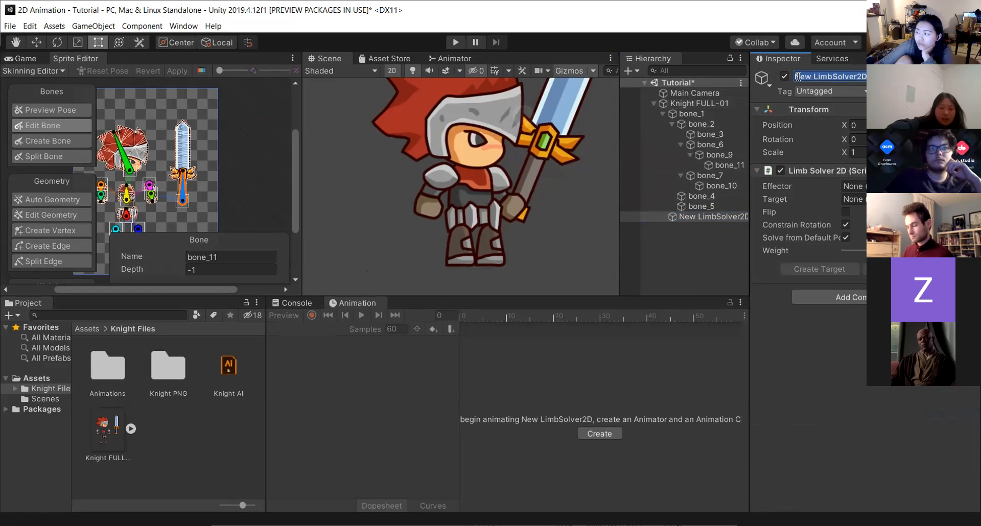
{"action": "type", "text": "Left"}
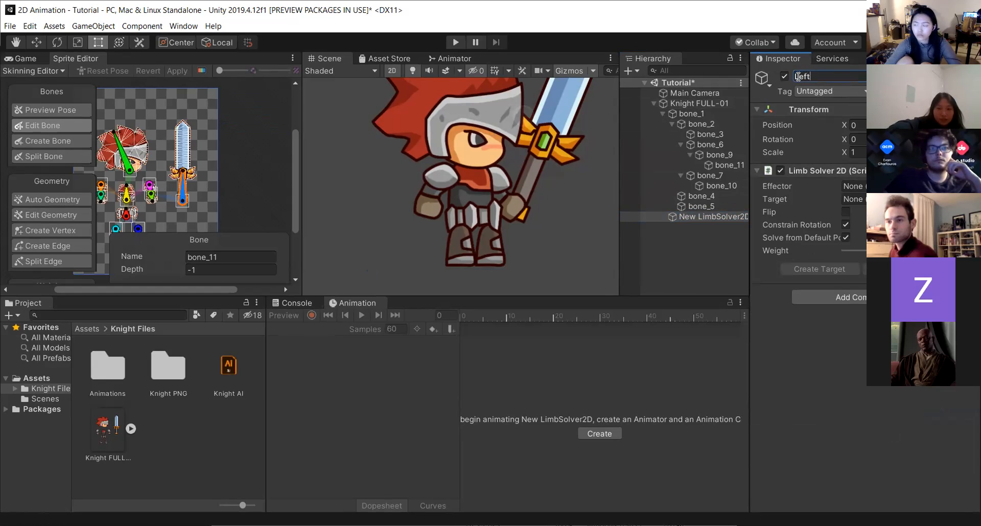
{"action": "type", "text": " Arm Solver"}
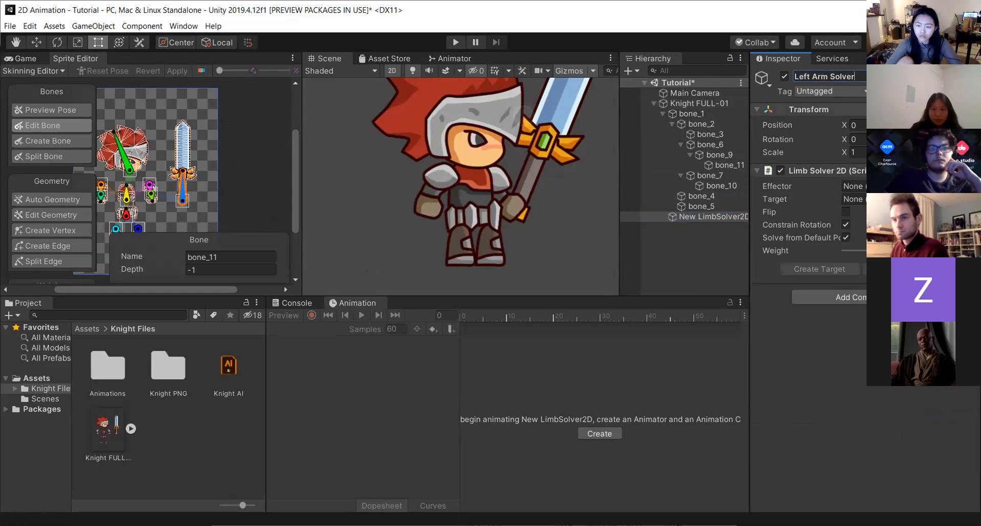
{"action": "left_click", "coordinate": [677, 250]}
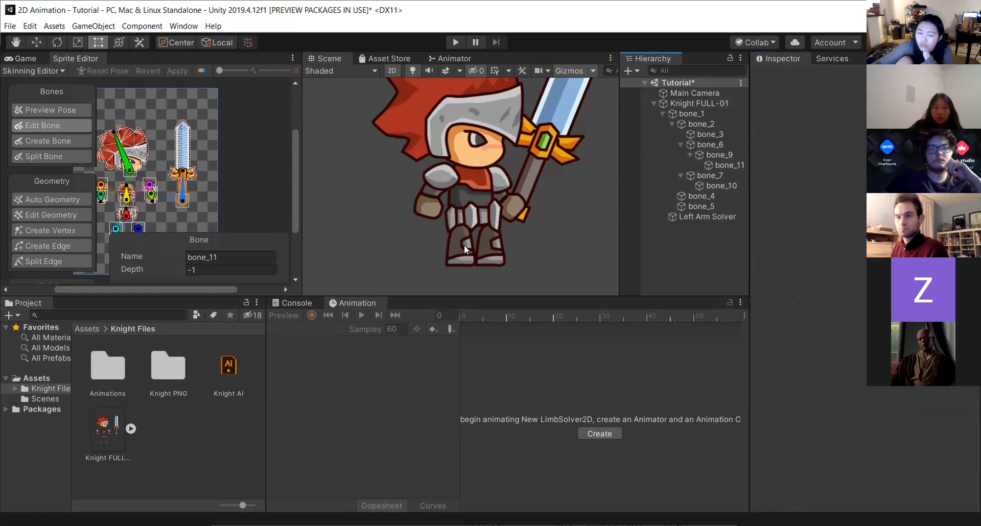
Select the left arm's end bone bone_10 and create an empty child object under it named Left Arm Effector.
{"action": "left_click", "coordinate": [699, 217]}
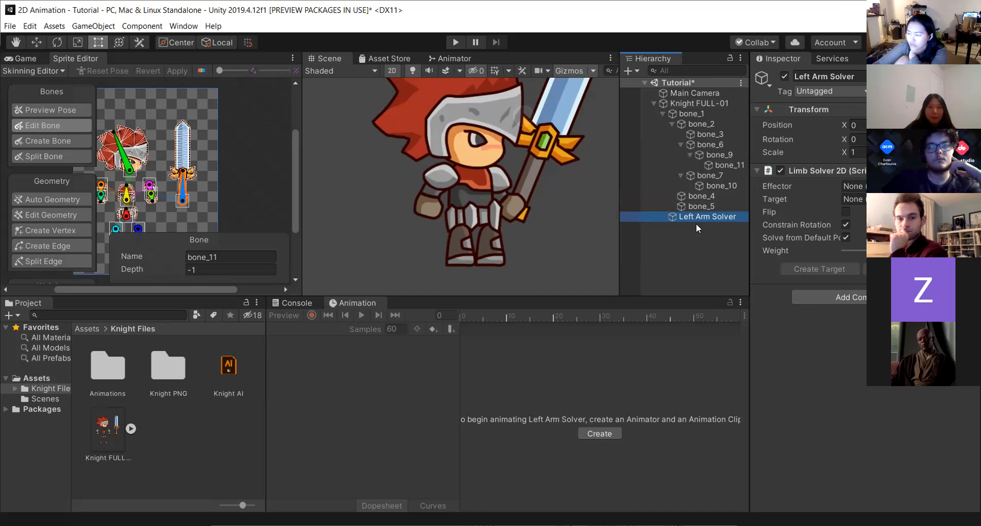
{"action": "left_click", "coordinate": [768, 185]}
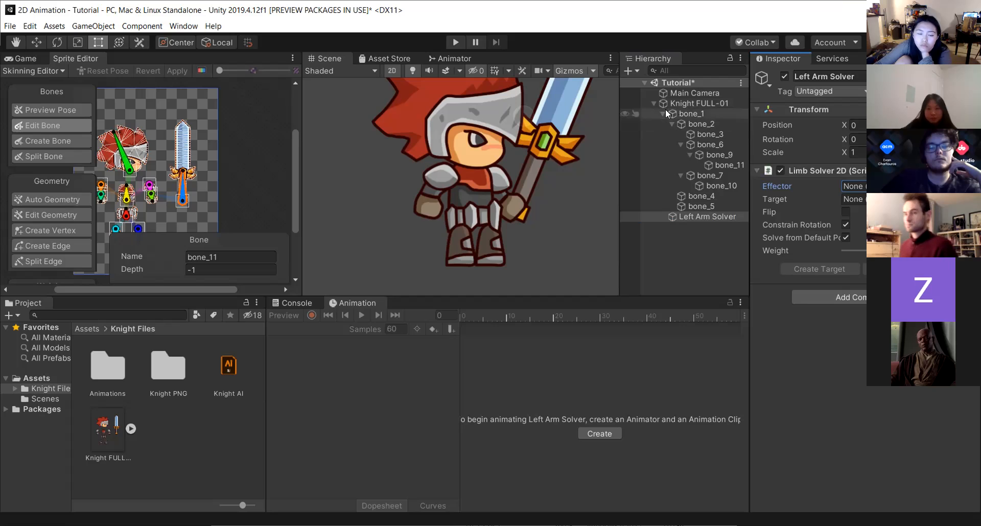
{"action": "left_click", "coordinate": [683, 104]}
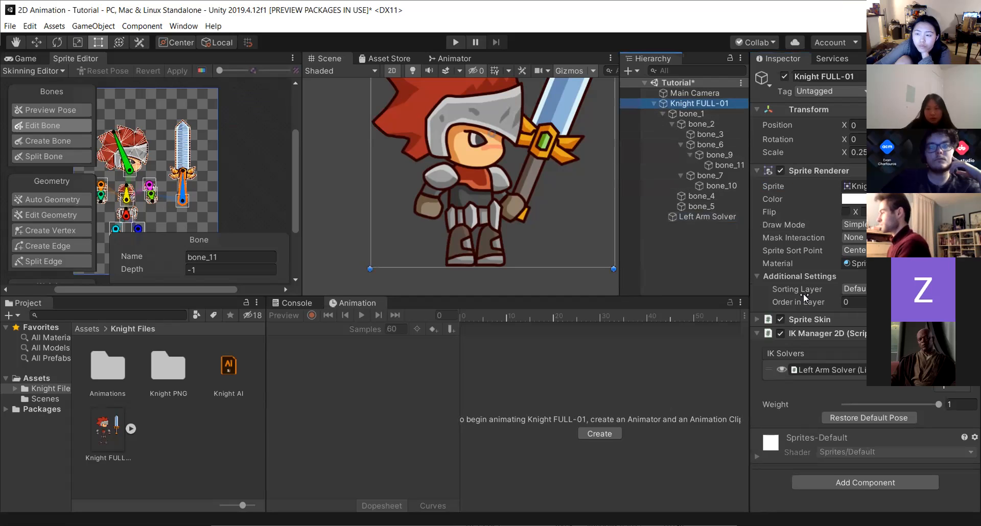
{"action": "left_click", "coordinate": [757, 319]}
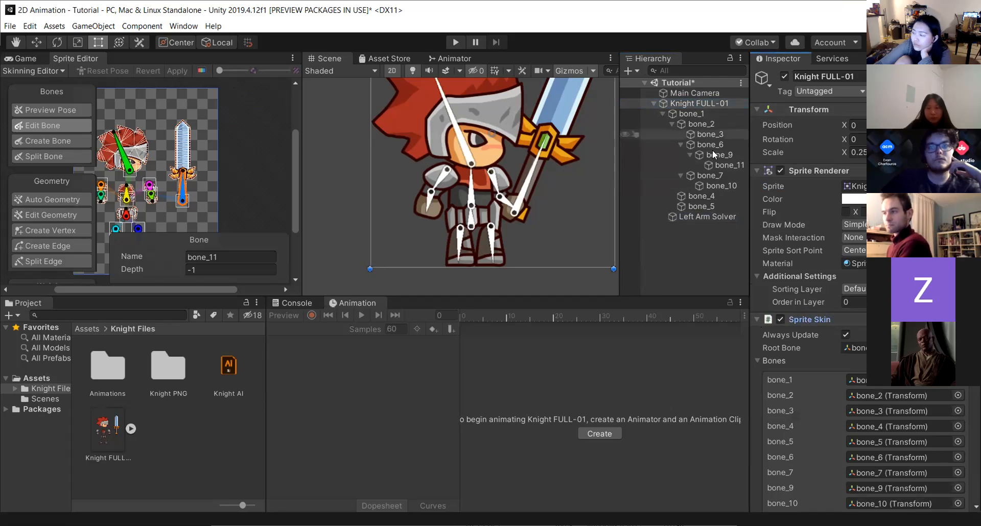
{"action": "left_click", "coordinate": [432, 201]}
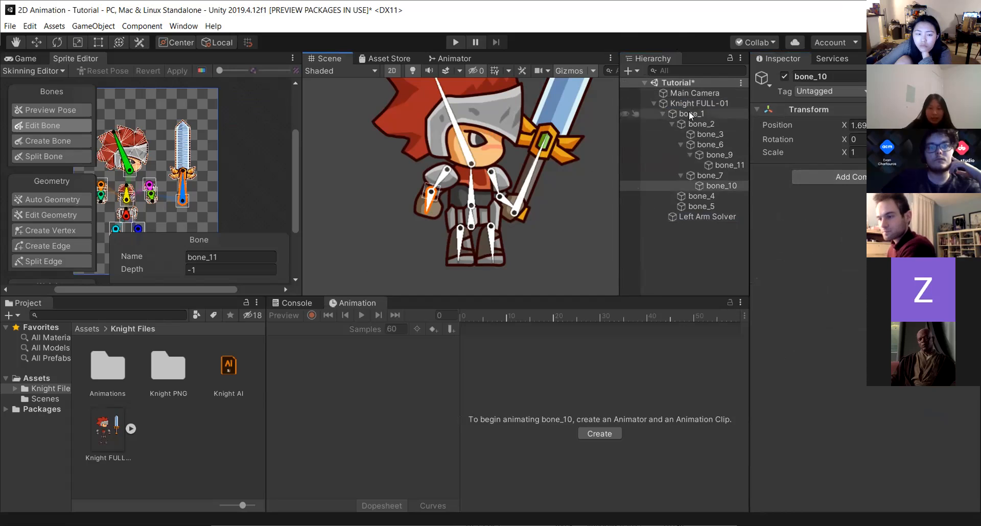
{"action": "left_click", "coordinate": [629, 72]}
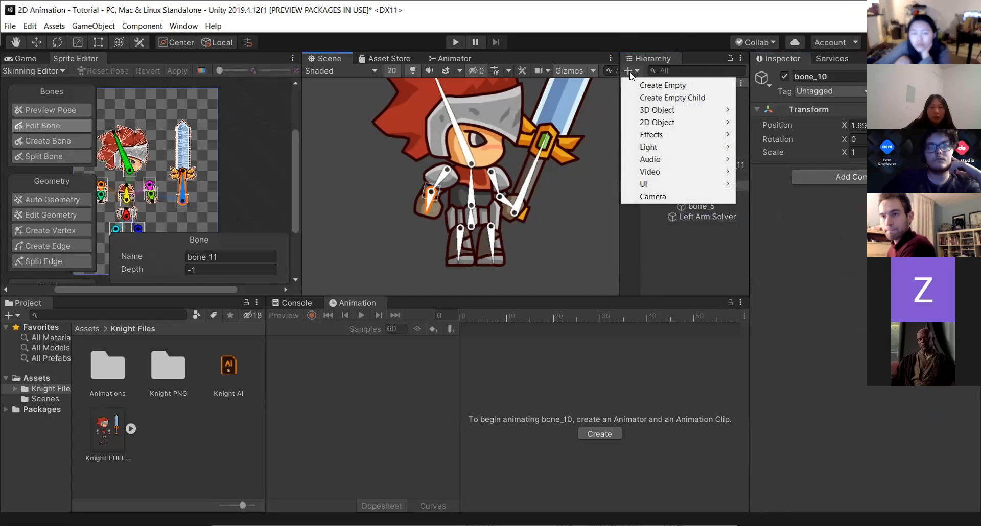
{"action": "left_click", "coordinate": [652, 97]}
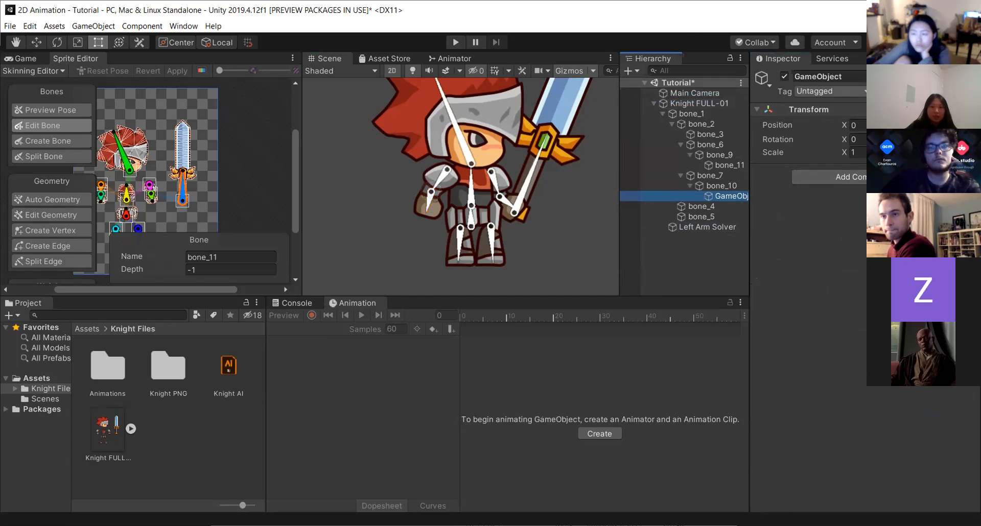
{"action": "left_click", "coordinate": [847, 77]}
{"action": "type", "text": "L"}
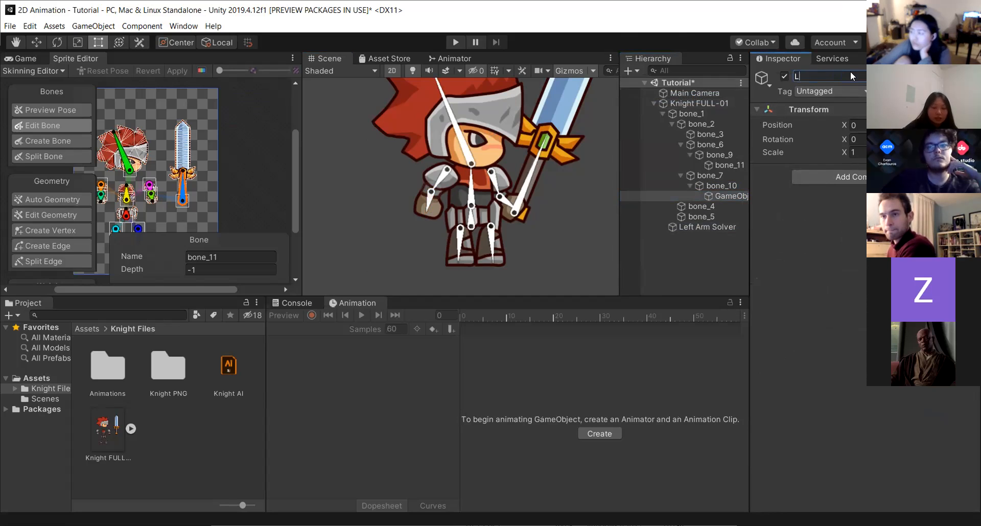
{"action": "type", "text": "eft Arm Effector"}
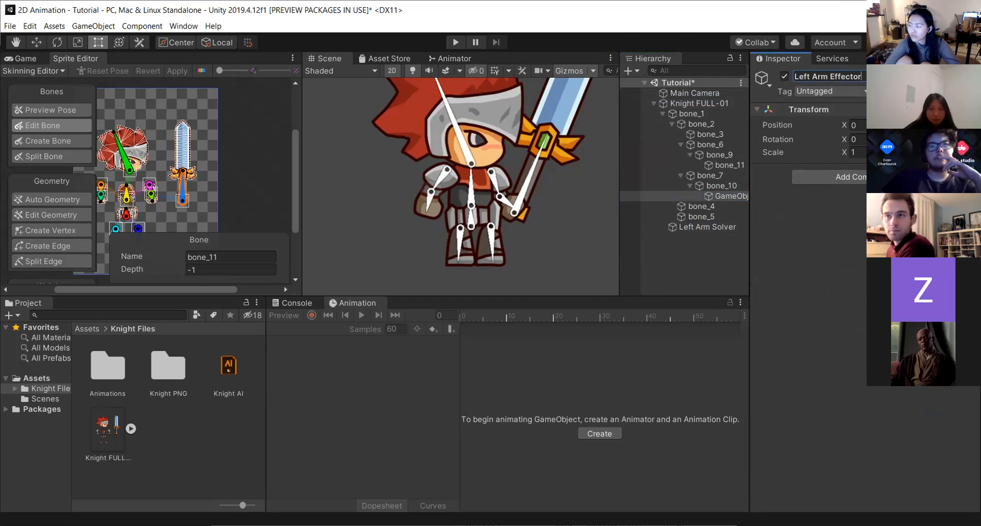
{"action": "key", "text": "Return"}
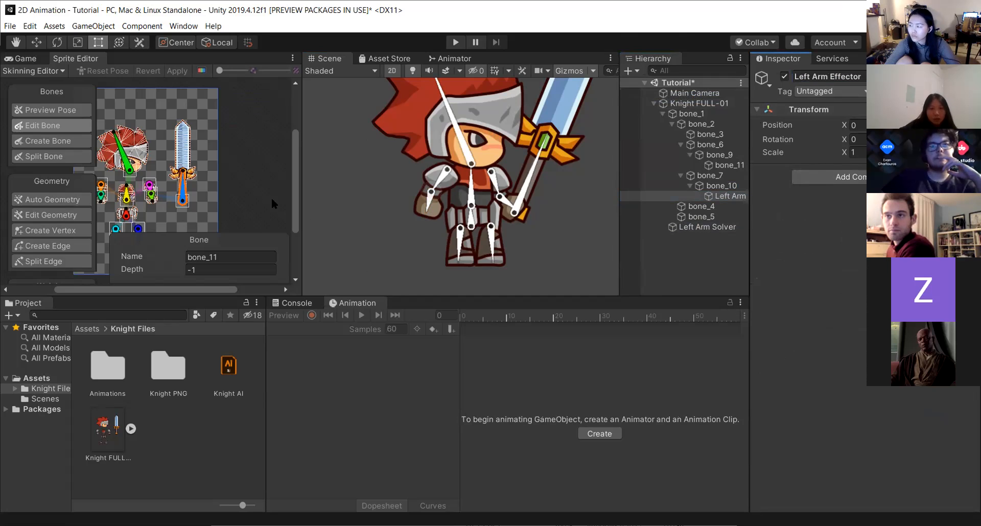
Move the Left Arm Effector to the tip of the left arm bone at the hand.
{"action": "left_click", "coordinate": [36, 43]}
{"action": "scroll", "coordinate": [429, 225], "scroll_direction": "up", "scroll_amount": 4}
{"action": "left_click_drag", "start_coordinate": [416, 216], "coordinate": [400, 246]}
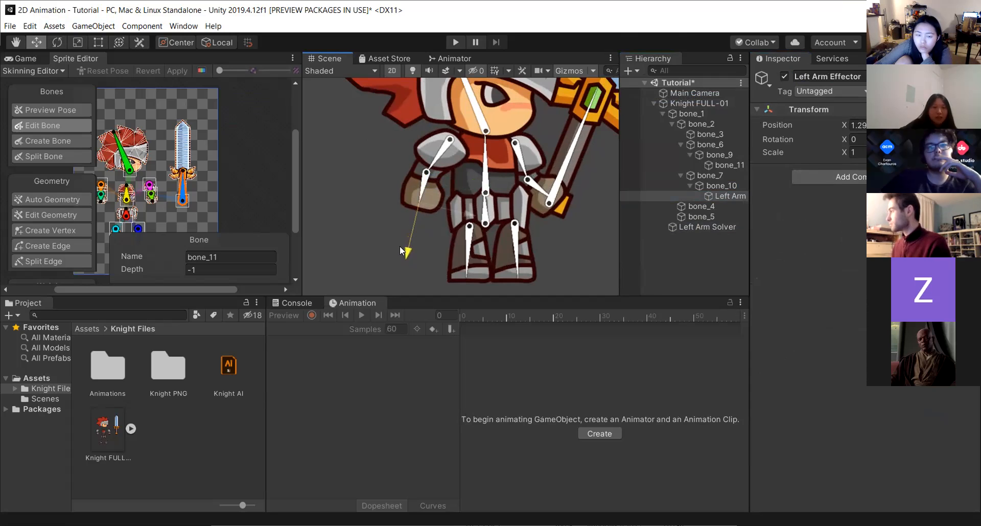
{"action": "scroll", "coordinate": [418, 201], "scroll_direction": "up", "scroll_amount": 3}
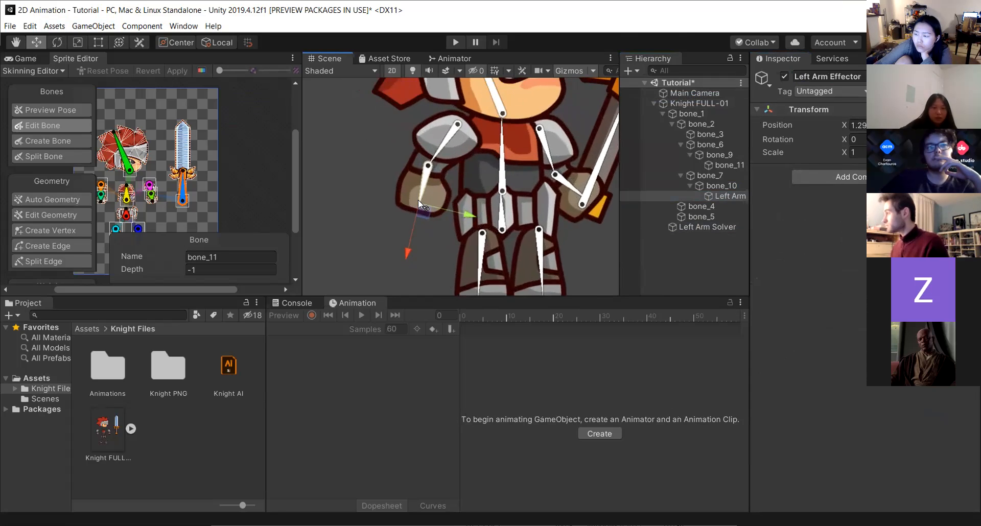
{"action": "scroll", "coordinate": [418, 201], "scroll_direction": "up", "scroll_amount": 1}
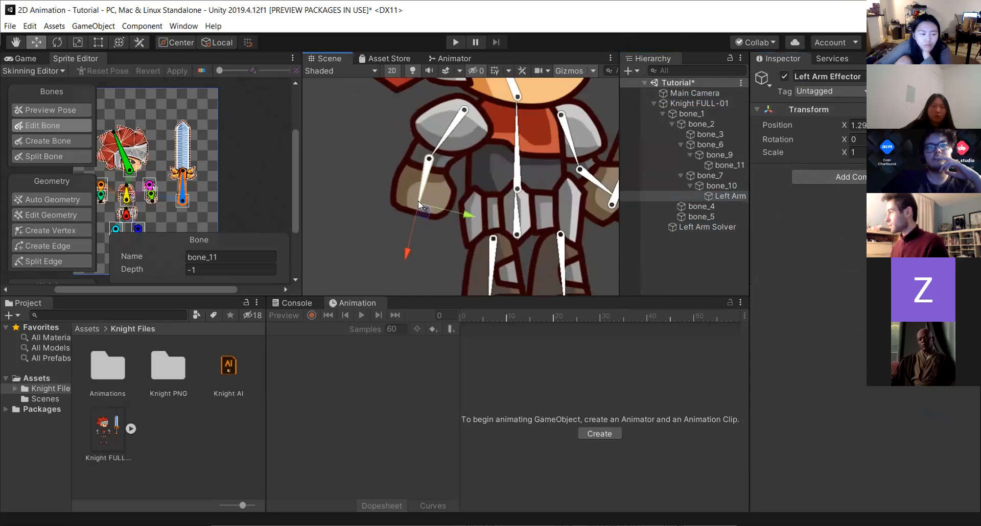
{"action": "scroll", "coordinate": [417, 201], "scroll_direction": "down", "scroll_amount": 1}
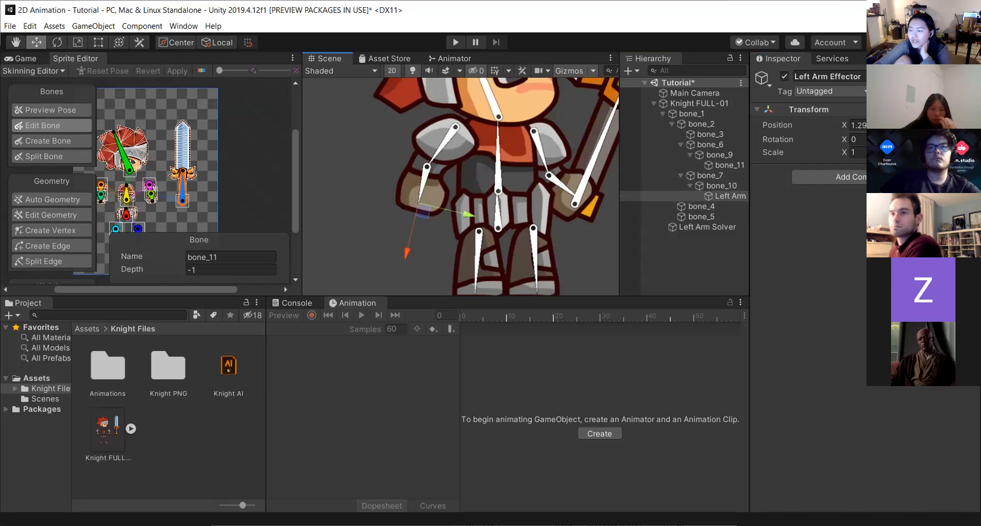
{"action": "left_click", "coordinate": [859, 180]}
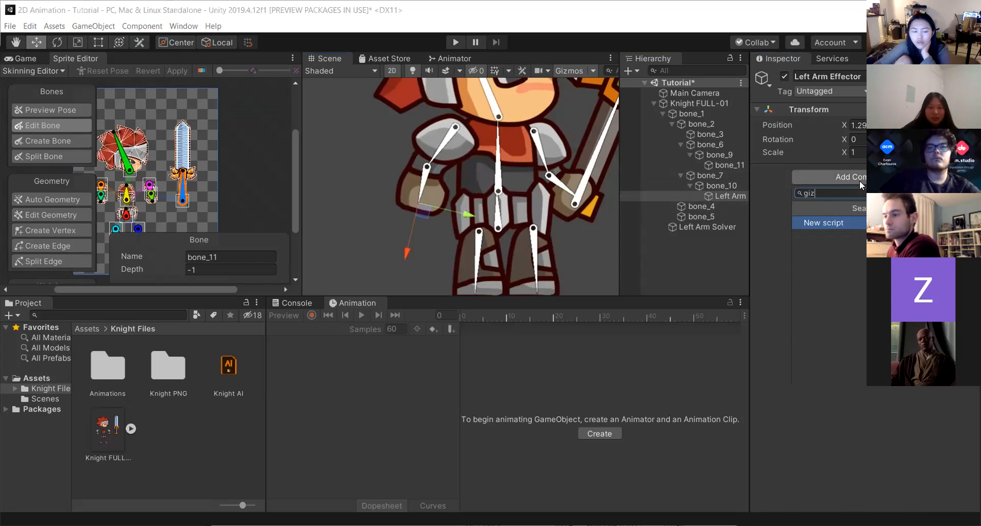
{"action": "key", "text": "BackSpace"}
{"action": "key", "text": "BackSpace"}
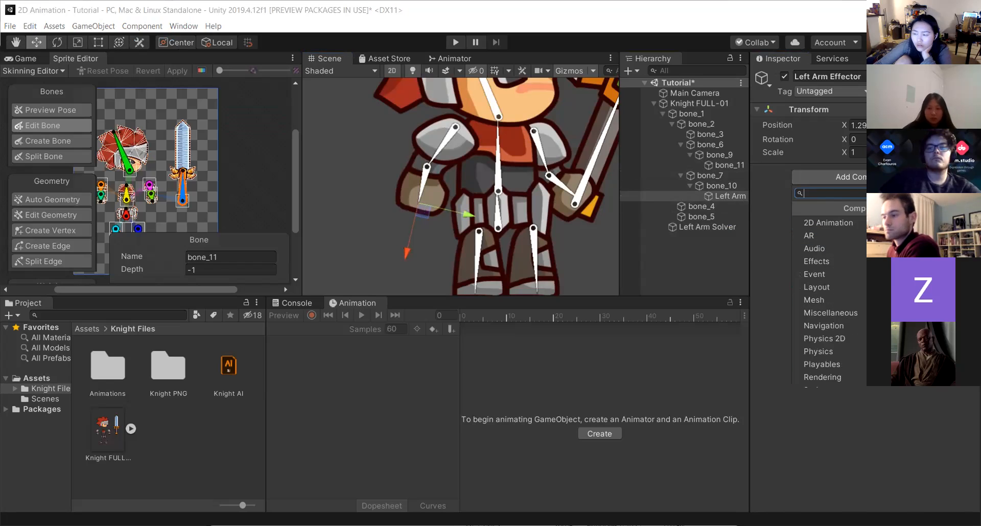
{"action": "left_click", "coordinate": [718, 198]}
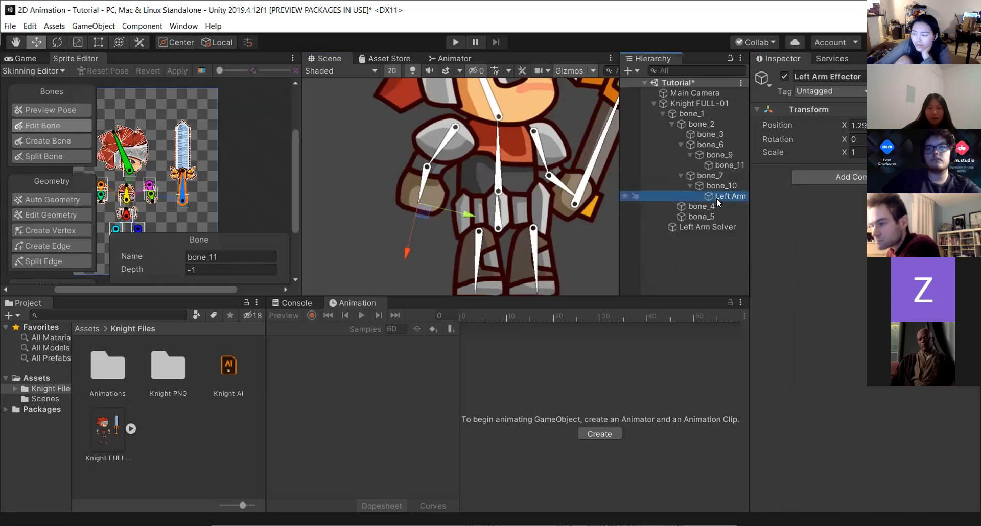
{"action": "right_click", "coordinate": [716, 198]}
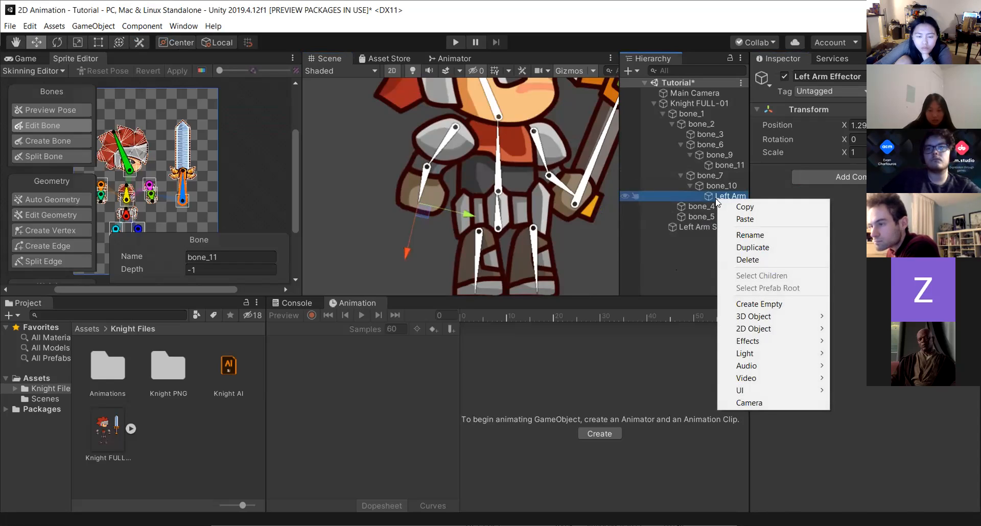
{"action": "left_click", "coordinate": [677, 276]}
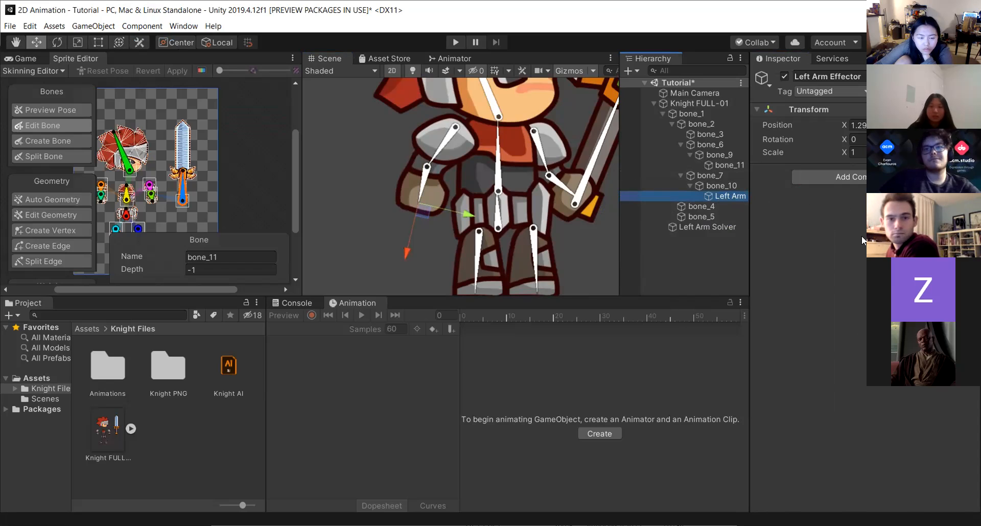
{"action": "left_click", "coordinate": [866, 177]}
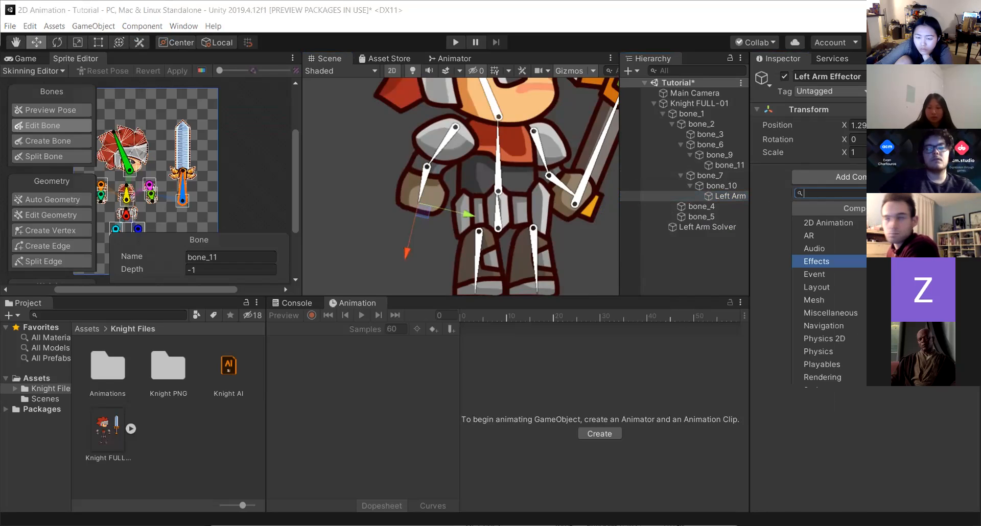
{"action": "type", "text": "gik"}
{"action": "key", "text": "BackSpace"}
{"action": "key", "text": "BackSpace"}
{"action": "key", "text": "BackSpace"}
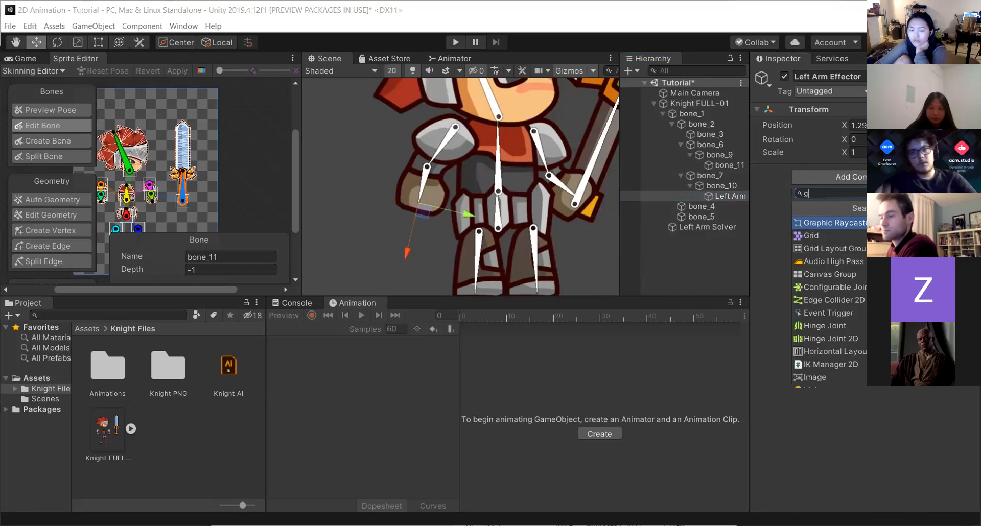
{"action": "left_click", "coordinate": [678, 268]}
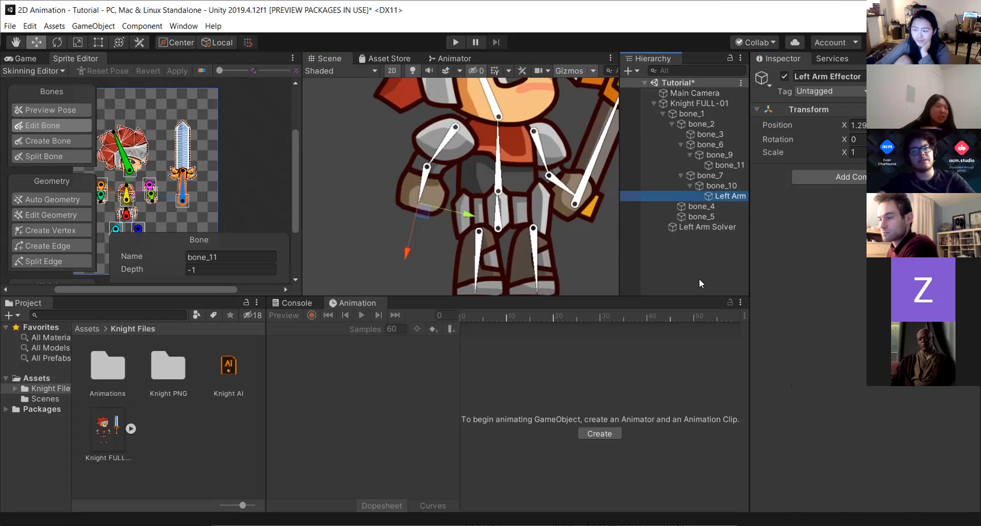
Assign the Left Arm Effector object as the effector of the Left Arm Solver.
{"action": "left_click", "coordinate": [684, 231]}
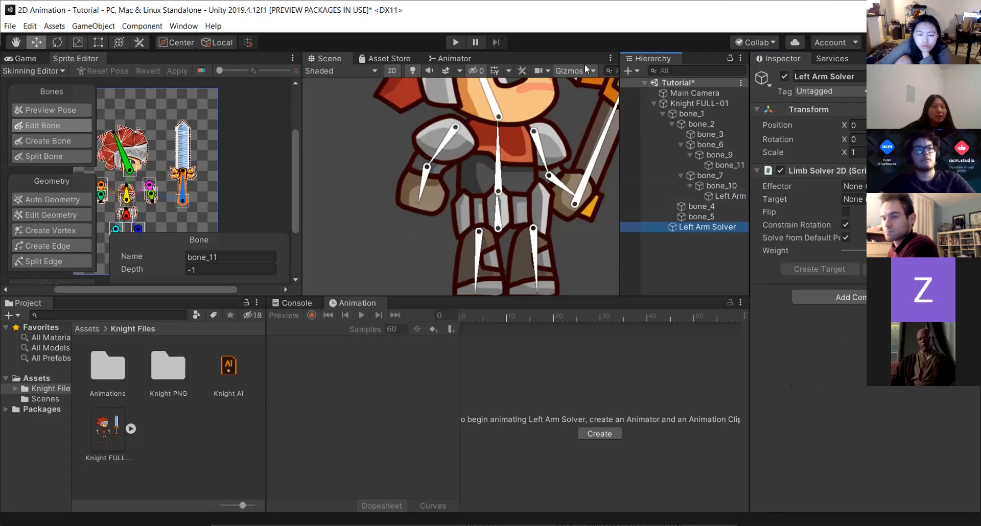
{"action": "left_click", "coordinate": [717, 194]}
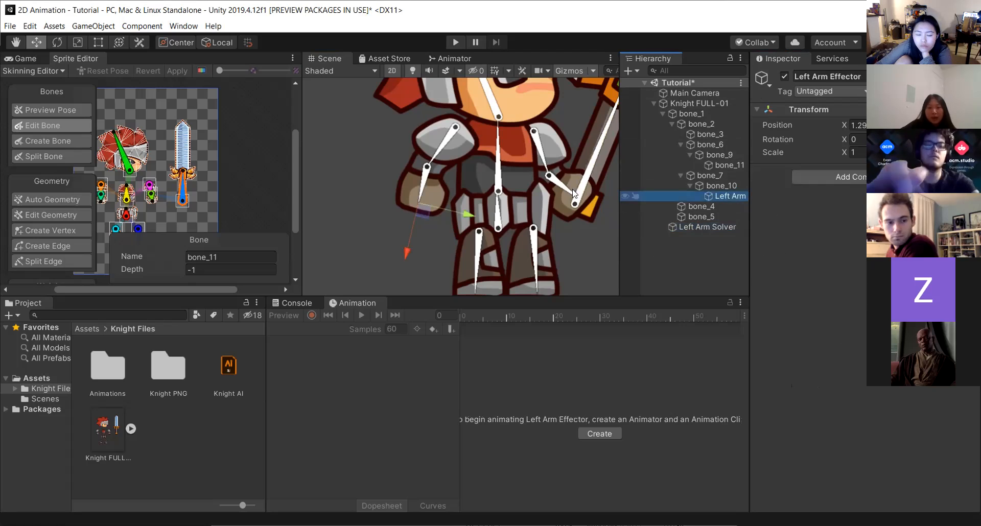
{"action": "scroll", "coordinate": [418, 204], "scroll_direction": "up", "scroll_amount": 4}
{"action": "scroll", "coordinate": [418, 203], "scroll_direction": "up", "scroll_amount": 1}
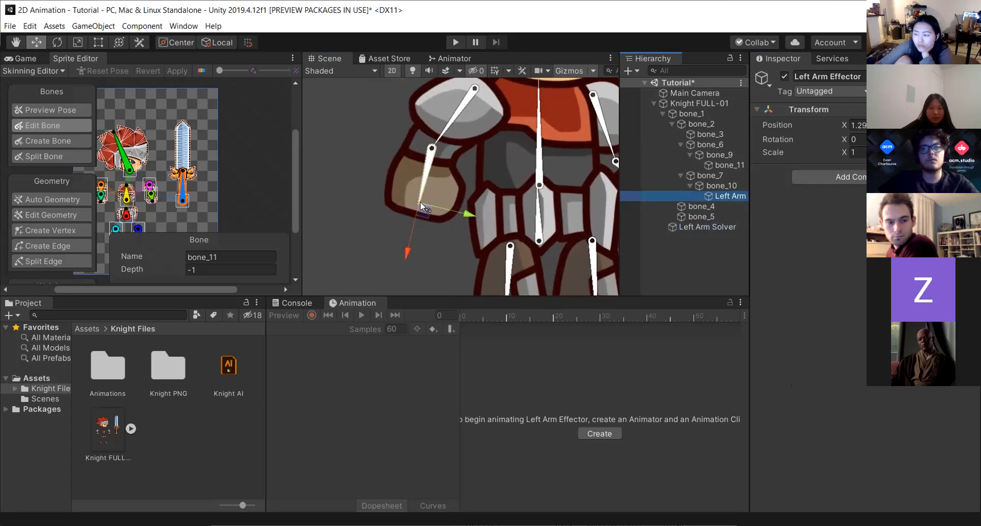
{"action": "scroll", "coordinate": [416, 205], "scroll_direction": "up", "scroll_amount": 1}
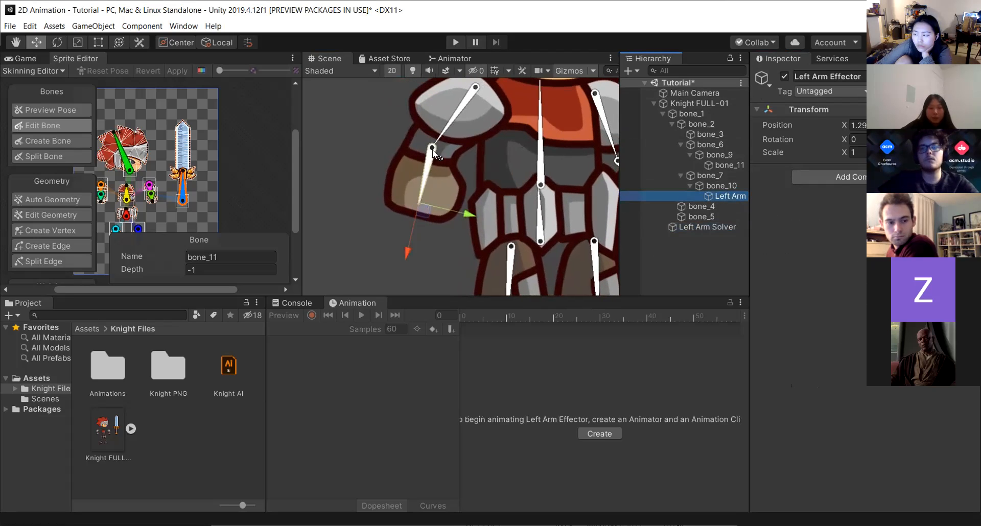
{"action": "scroll", "coordinate": [419, 201], "scroll_direction": "down", "scroll_amount": 2}
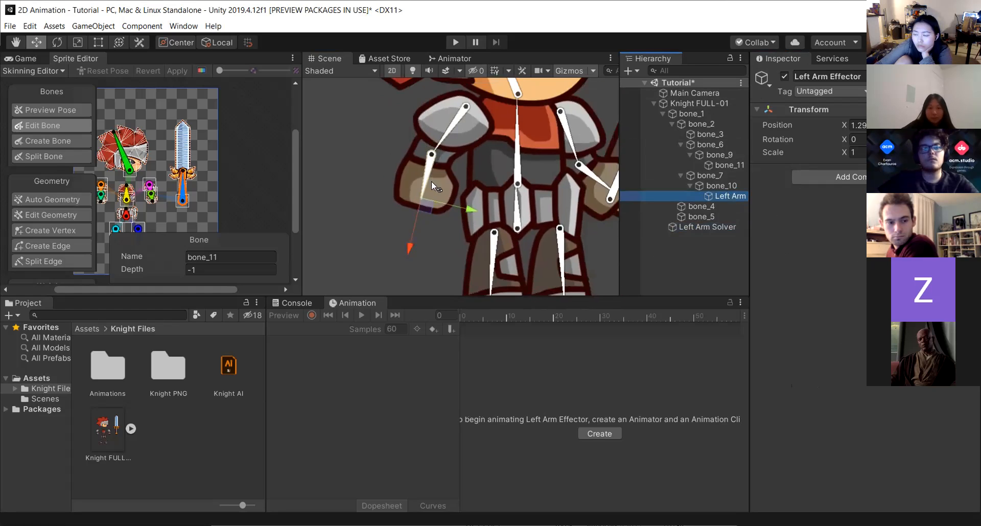
{"action": "left_click", "coordinate": [718, 226]}
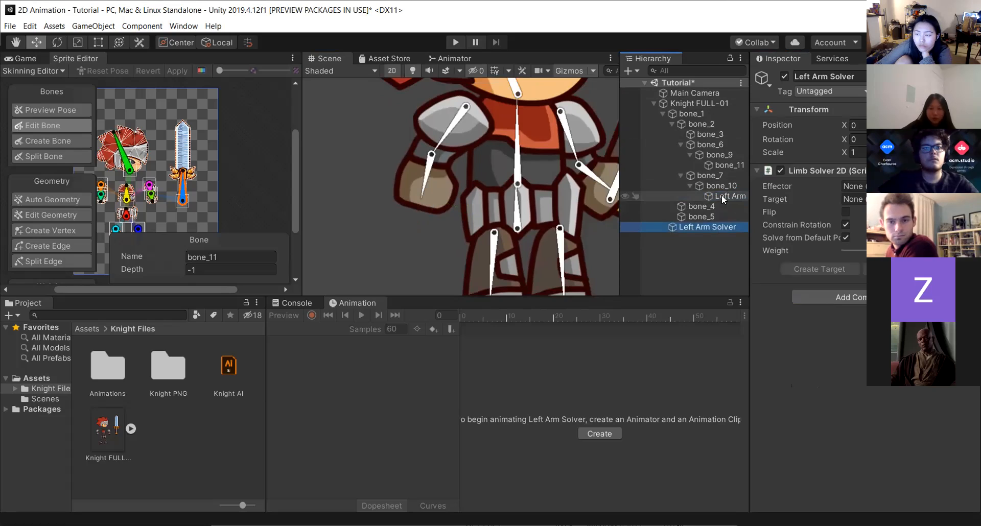
{"action": "left_click_drag", "start_coordinate": [718, 194], "coordinate": [858, 187]}
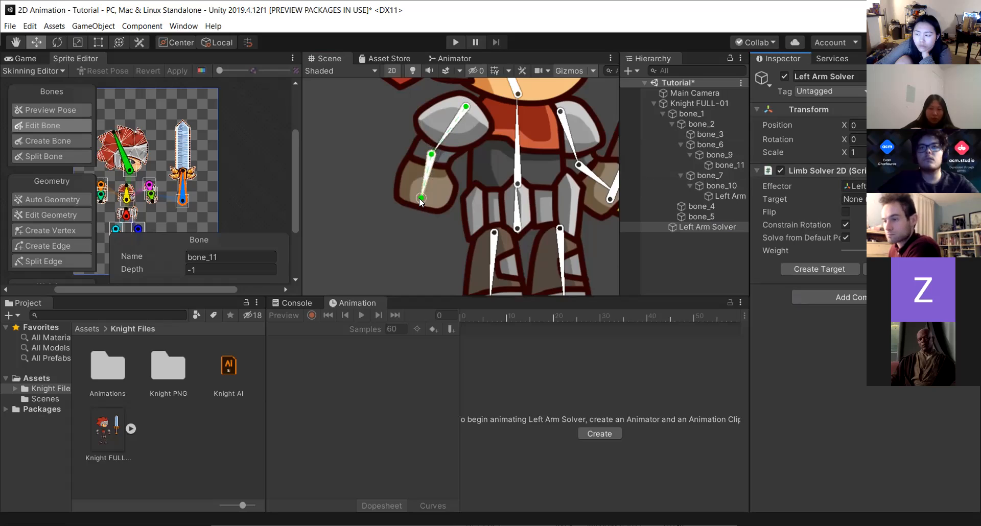
Reassign the Left Arm Effector object as the effector of the Left Arm Solver.
{"action": "scroll", "coordinate": [421, 197], "scroll_direction": "up", "scroll_amount": 3}
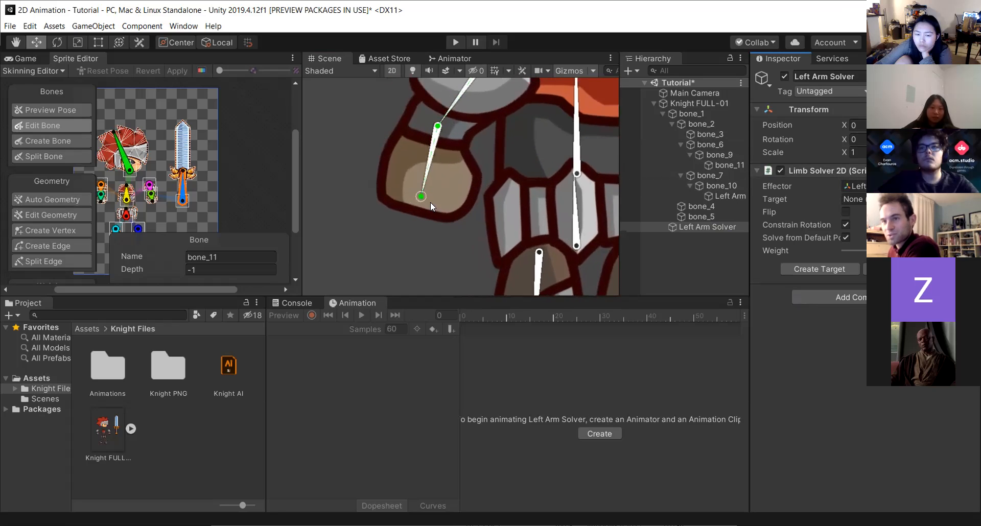
{"action": "scroll", "coordinate": [418, 195], "scroll_direction": "up", "scroll_amount": 1}
{"action": "left_click", "coordinate": [455, 168]}
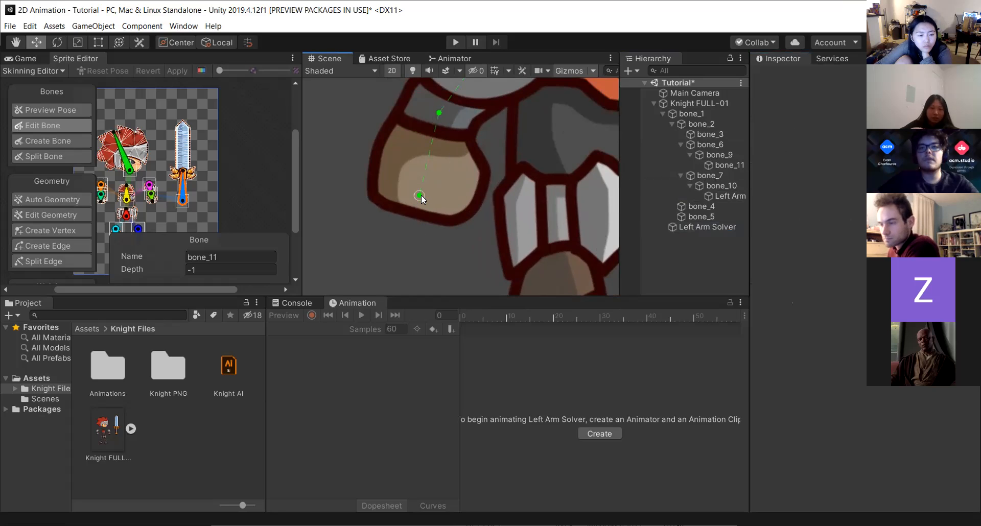
{"action": "scroll", "coordinate": [429, 188], "scroll_direction": "down", "scroll_amount": 1}
{"action": "middle_click_drag", "start_coordinate": [427, 192], "coordinate": [394, 268]}
{"action": "left_click", "coordinate": [688, 228]}
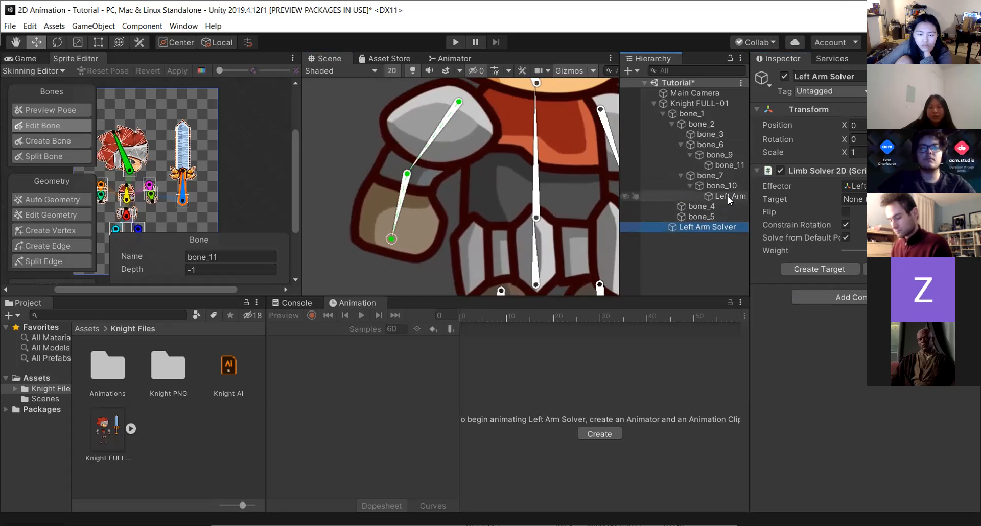
{"action": "left_click_drag", "start_coordinate": [724, 197], "coordinate": [859, 187]}
{"action": "left_click_drag", "start_coordinate": [727, 195], "coordinate": [857, 187]}
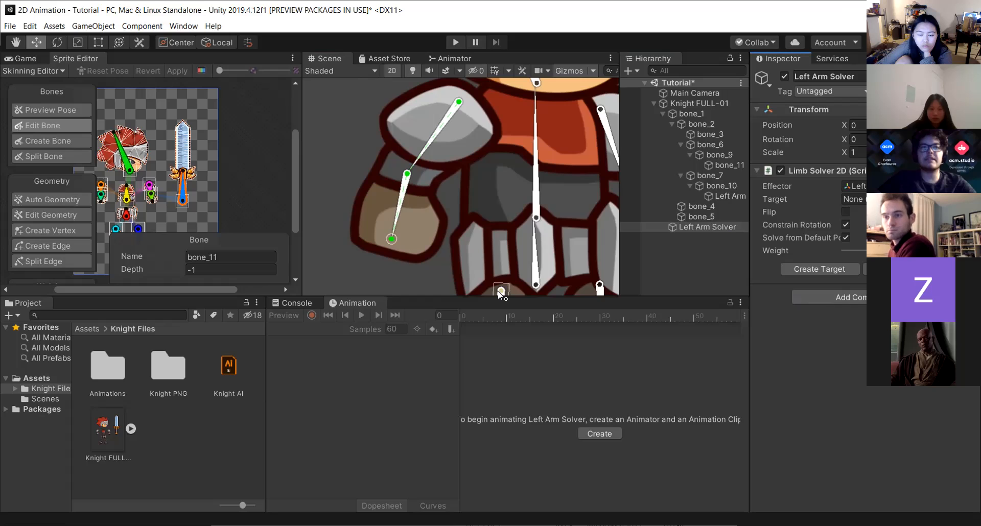
Drag the left arm's hand end to test how the Limb Solver bends the arm.
{"action": "scroll", "coordinate": [356, 249], "scroll_direction": "up", "scroll_amount": 3}
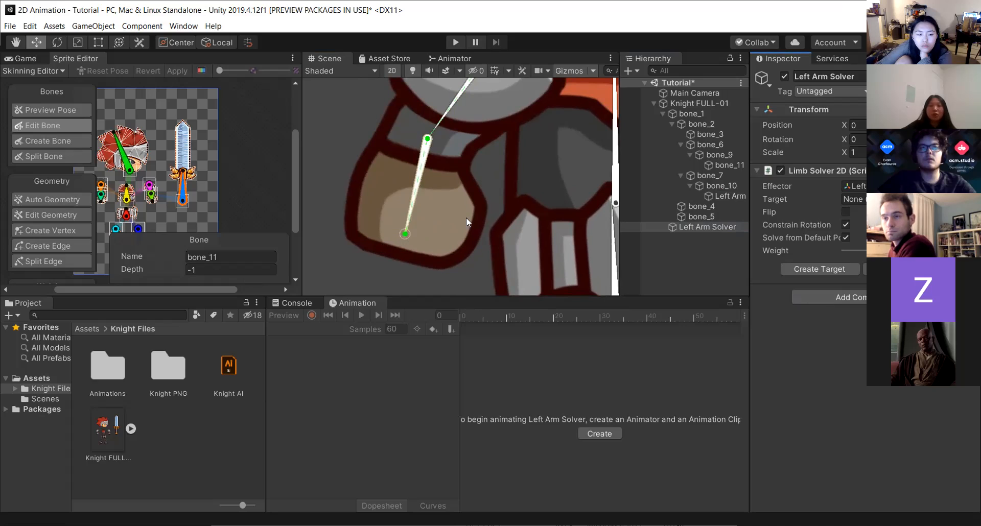
{"action": "left_click", "coordinate": [744, 194]}
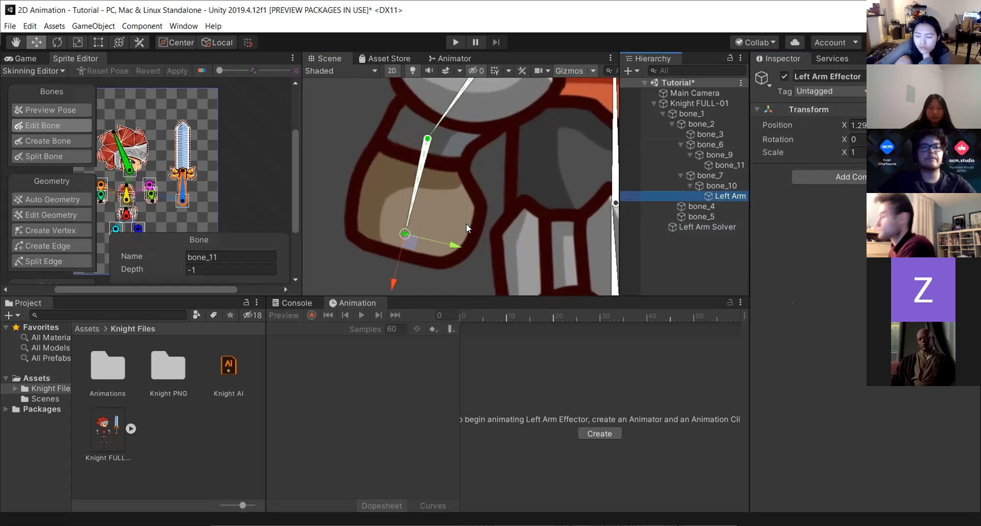
{"action": "left_click", "coordinate": [696, 227]}
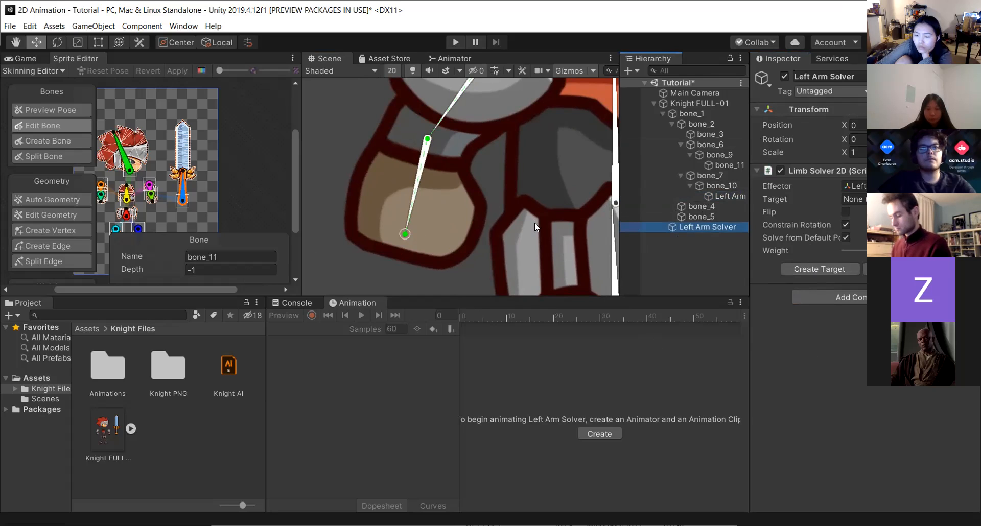
{"action": "scroll", "coordinate": [532, 223], "scroll_direction": "down", "scroll_amount": 2}
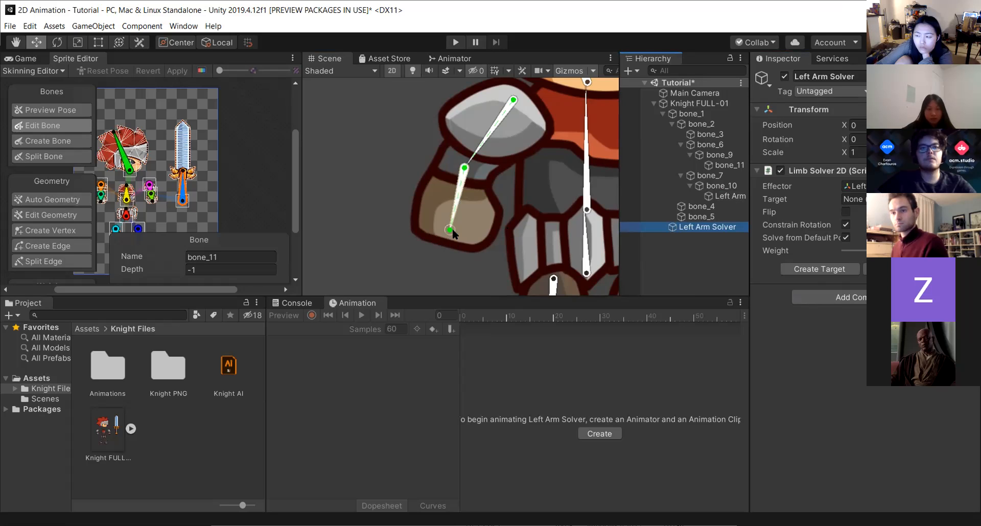
{"action": "left_click_drag", "start_coordinate": [447, 229], "coordinate": [424, 215]}
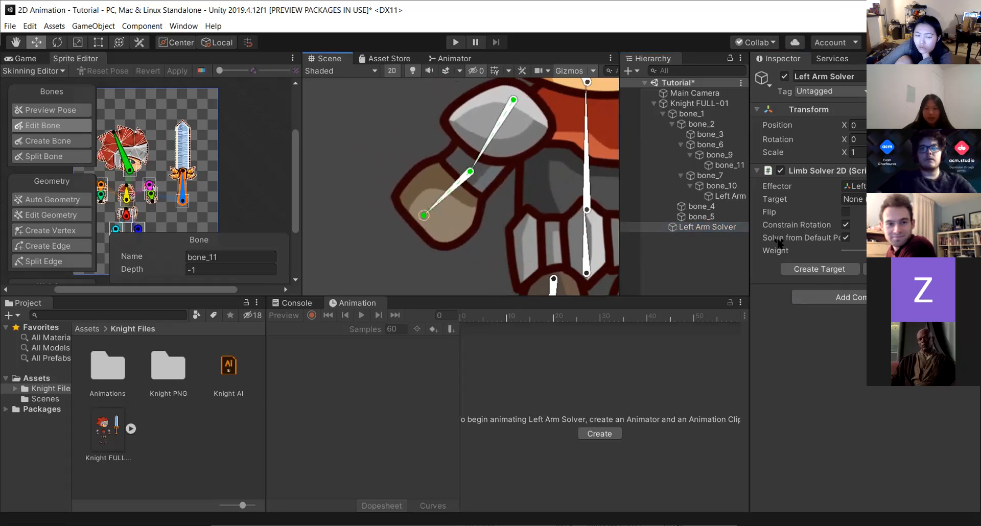
Enable Flip on the Left Arm Solver and drag the hand around to test the reversed elbow bend.
{"action": "left_click", "coordinate": [846, 211]}
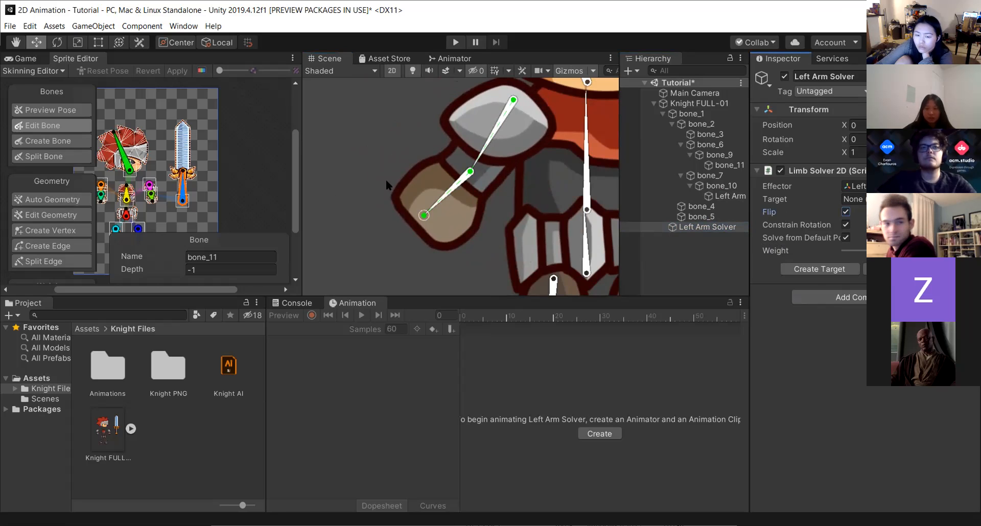
{"action": "left_click_drag", "start_coordinate": [422, 214], "coordinate": [437, 230]}
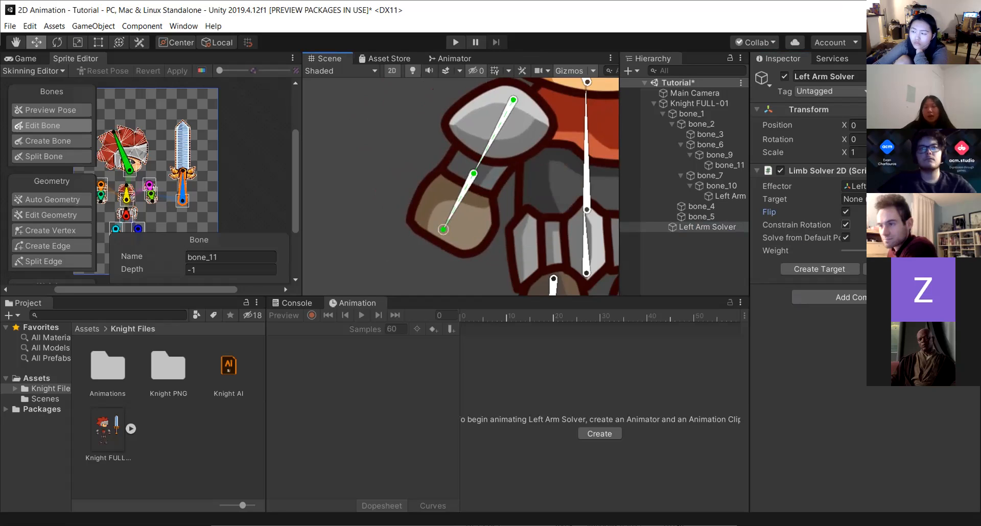
{"action": "left_click_drag", "start_coordinate": [440, 227], "coordinate": [435, 31]}
{"action": "left_click_drag", "start_coordinate": [566, 32], "coordinate": [391, 168]}
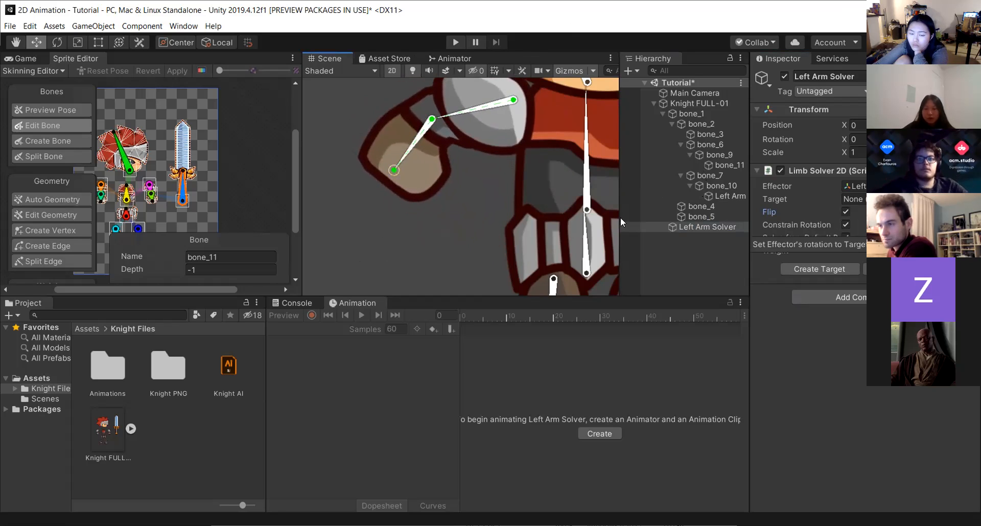
Turn Constrain Rotation off and back on while dragging the hand to compare the results.
{"action": "left_click", "coordinate": [845, 224]}
{"action": "mouse_move", "coordinate": [391, 170]}
{"action": "left_mouse_down"}
{"action": "mouse_move", "coordinate": [511, 202]}
{"action": "mouse_move", "coordinate": [355, 109]}
{"action": "mouse_move", "coordinate": [482, 158]}
{"action": "mouse_move", "coordinate": [526, 97]}
{"action": "mouse_move", "coordinate": [601, 87]}
{"action": "mouse_move", "coordinate": [431, 207]}
{"action": "mouse_move", "coordinate": [372, 198]}
{"action": "mouse_move", "coordinate": [392, 186]}
{"action": "left_mouse_up"}
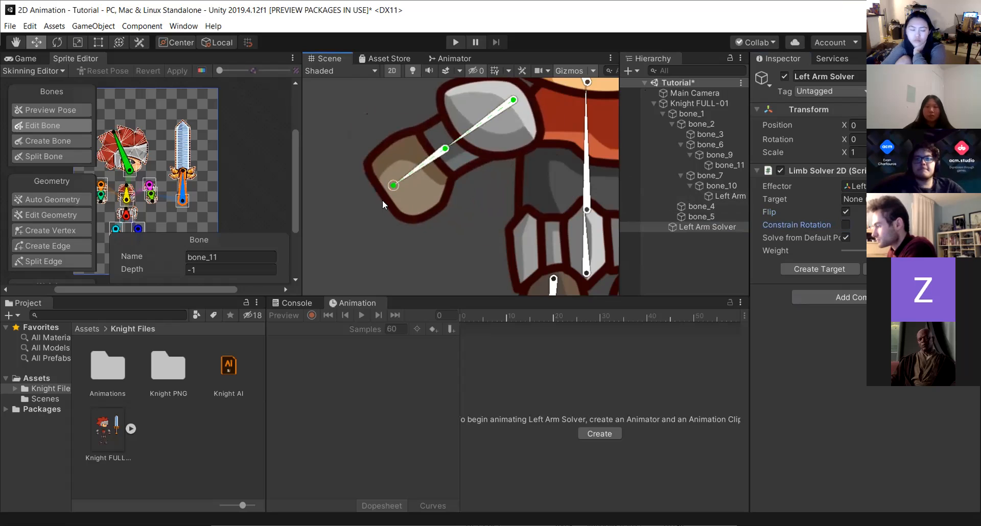
{"action": "left_click_drag", "start_coordinate": [393, 186], "coordinate": [419, 213]}
{"action": "left_click", "coordinate": [845, 224]}
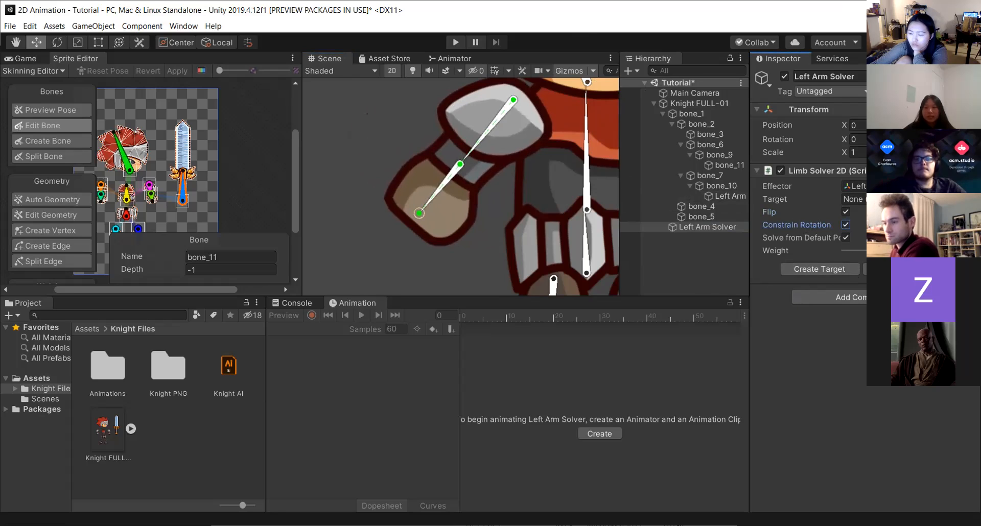
Nudge the solver Weight slider and drag the left hand around to test the arm's movement.
{"action": "left_click_drag", "start_coordinate": [841, 257], "coordinate": [849, 258]}
{"action": "left_click_drag", "start_coordinate": [422, 214], "coordinate": [588, 238]}
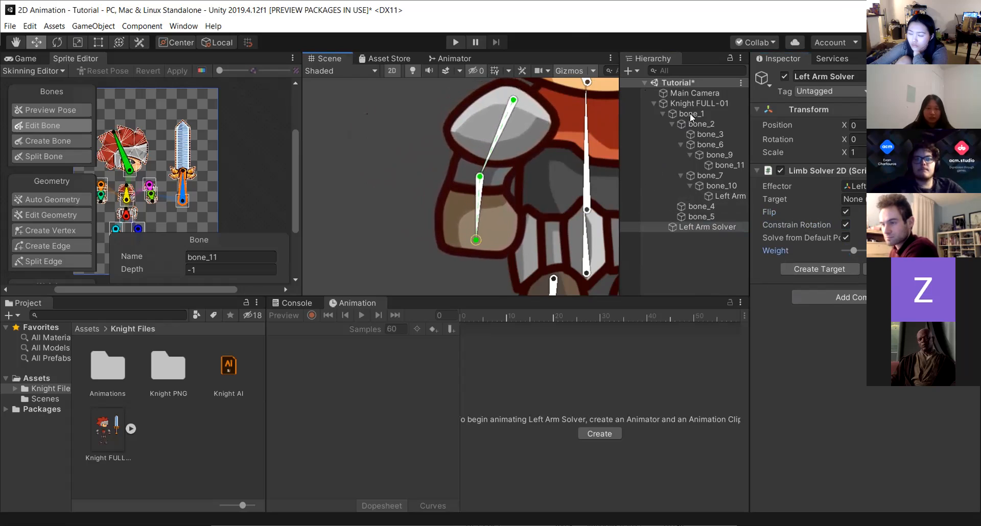
{"action": "left_click_drag", "start_coordinate": [470, 245], "coordinate": [296, 85]}
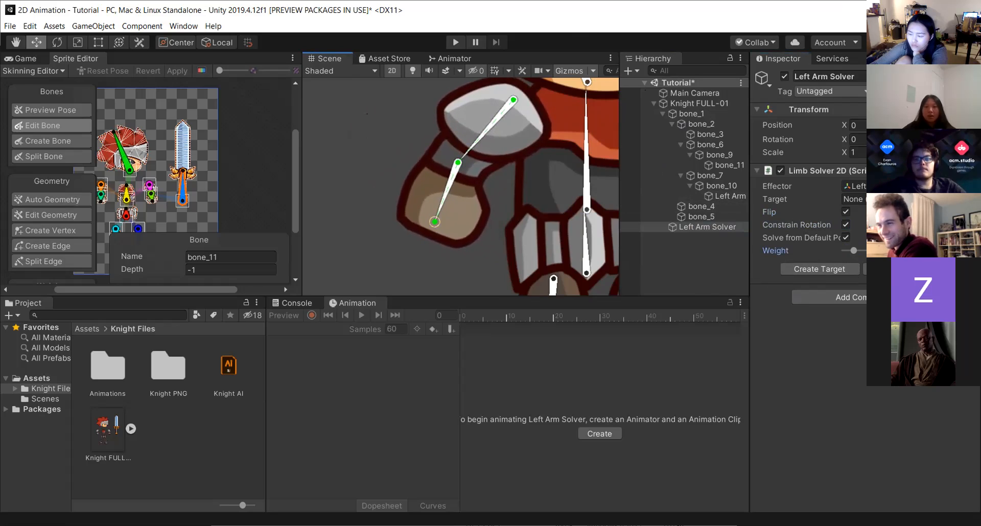
{"action": "mouse_move", "coordinate": [434, 222]}
{"action": "left_mouse_down"}
{"action": "mouse_move", "coordinate": [475, 239]}
{"action": "mouse_move", "coordinate": [419, 213]}
{"action": "left_mouse_up"}
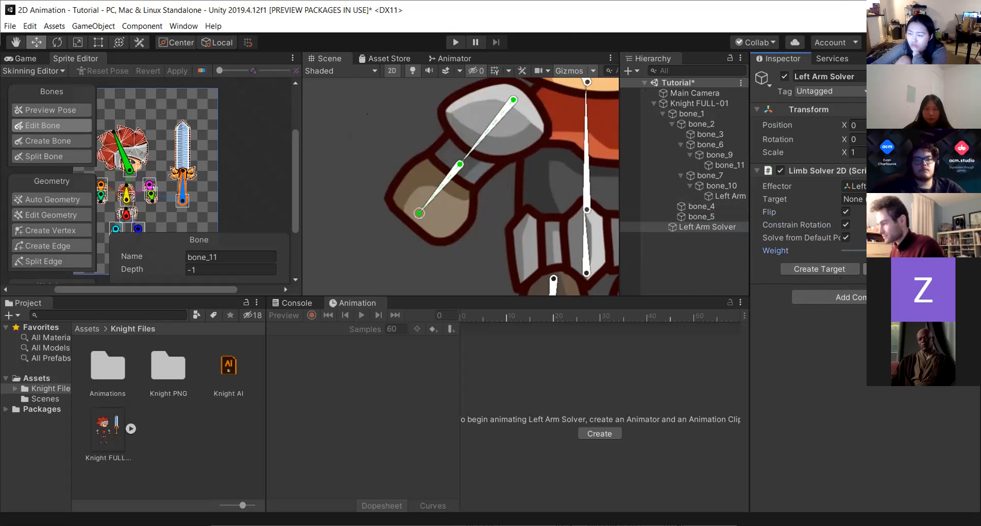
{"action": "left_click", "coordinate": [907, 269]}
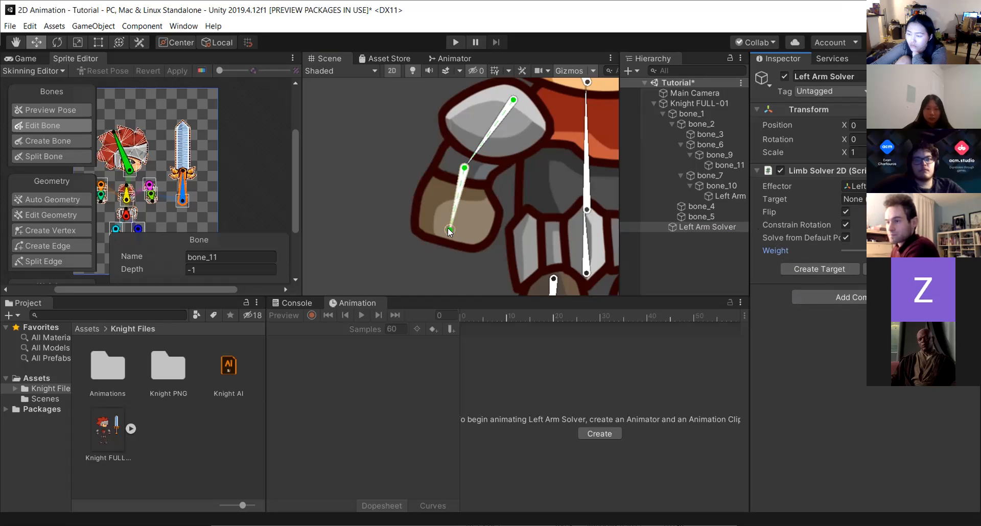
{"action": "left_click_drag", "start_coordinate": [447, 226], "coordinate": [383, 119]}
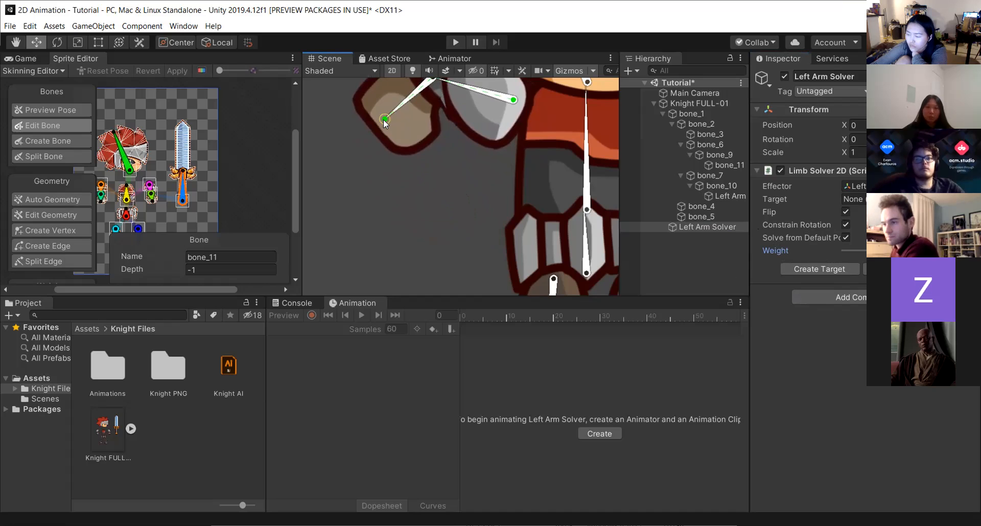
Create a target object for the Left Arm Solver and select it to inspect.
{"action": "scroll", "coordinate": [412, 198], "scroll_direction": "down", "scroll_amount": 5}
{"action": "scroll", "coordinate": [413, 196], "scroll_direction": "up", "scroll_amount": 2}
{"action": "scroll", "coordinate": [409, 178], "scroll_direction": "up", "scroll_amount": 3}
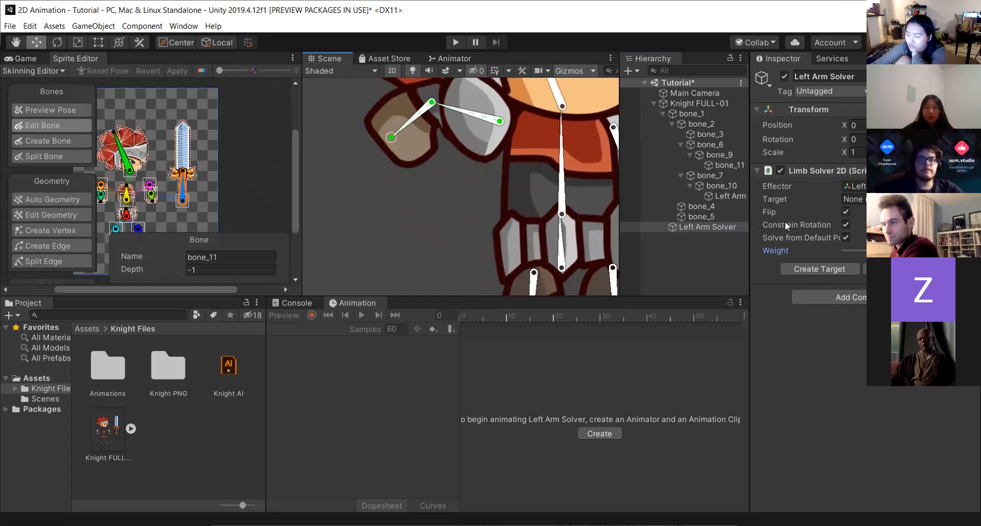
{"action": "scroll", "coordinate": [429, 182], "scroll_direction": "down", "scroll_amount": 1}
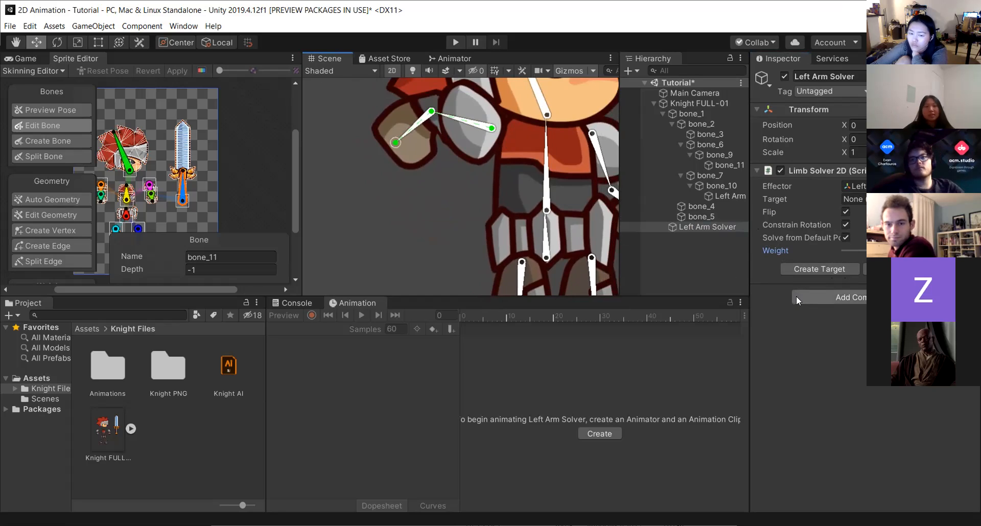
{"action": "left_click", "coordinate": [809, 270]}
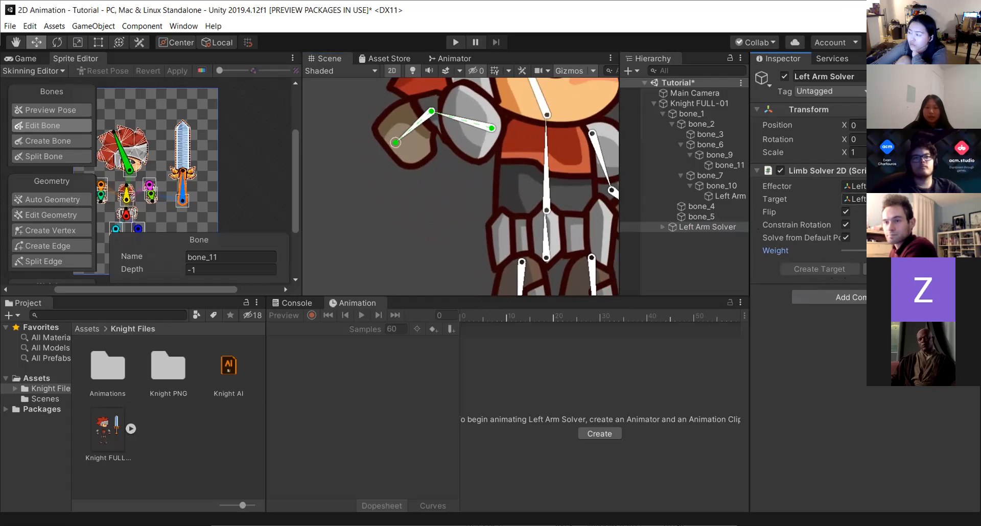
{"action": "double_click", "coordinate": [875, 199]}
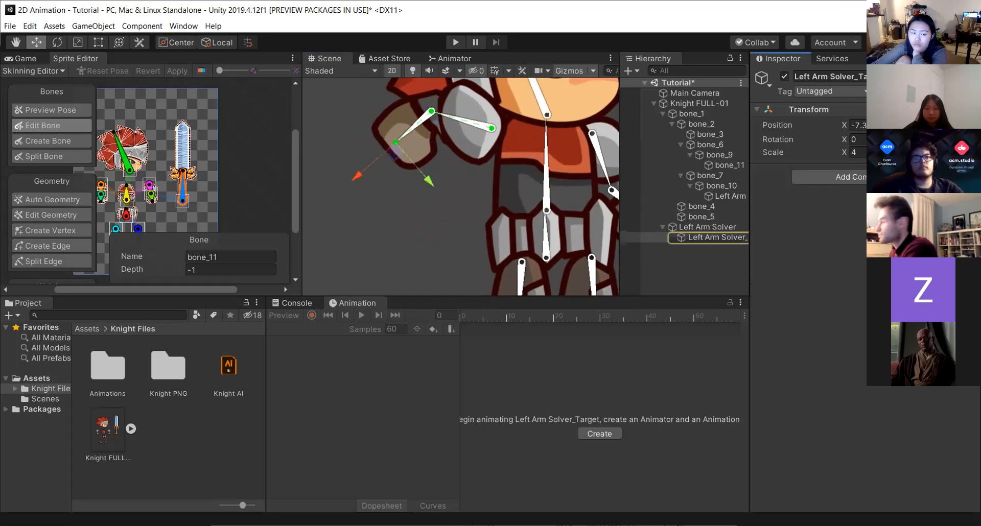
{"action": "left_click", "coordinate": [709, 225]}
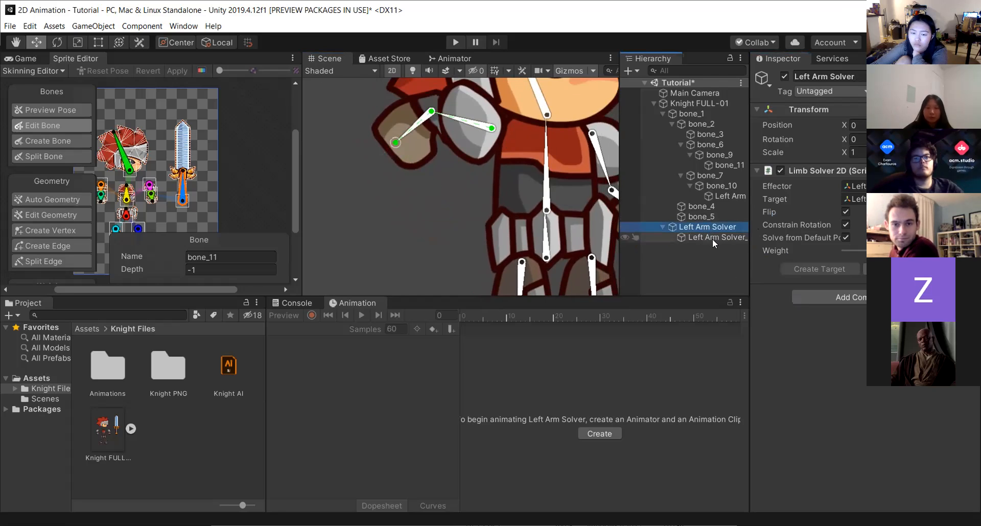
{"action": "left_click", "coordinate": [712, 238]}
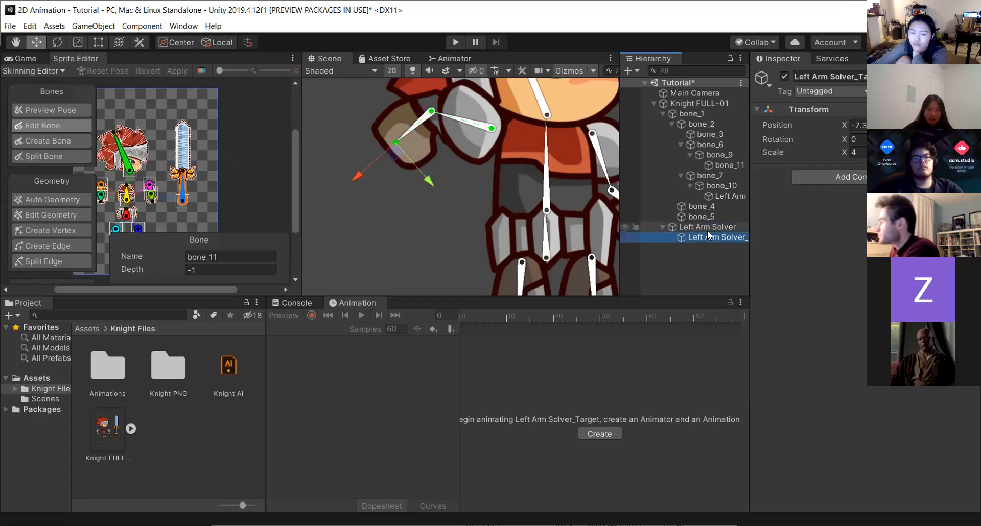
{"action": "left_click", "coordinate": [705, 228]}
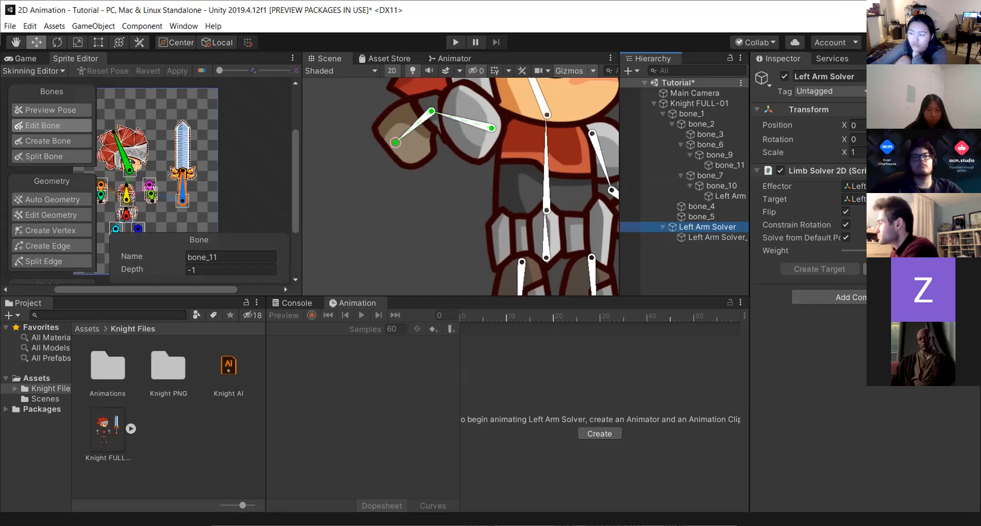
Restore the left arm to its default pose through the Left Arm Solver.
{"action": "left_click", "coordinate": [902, 269]}
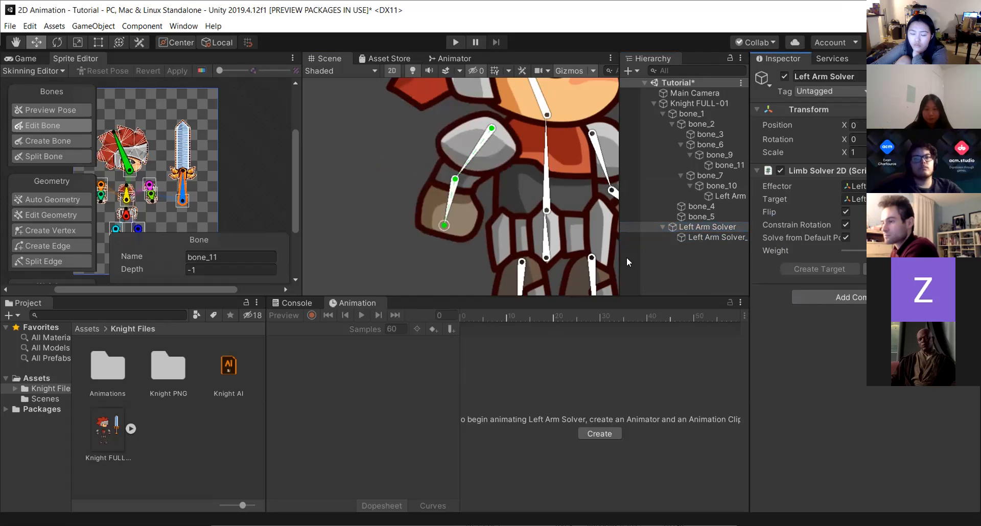
{"action": "left_click", "coordinate": [699, 268]}
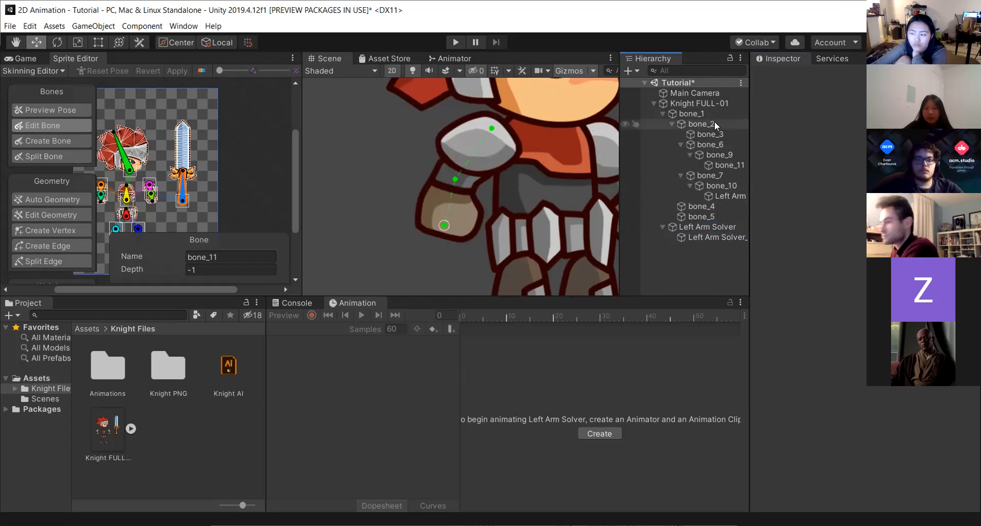
{"action": "left_click", "coordinate": [708, 236]}
{"action": "key", "text": "Up"}
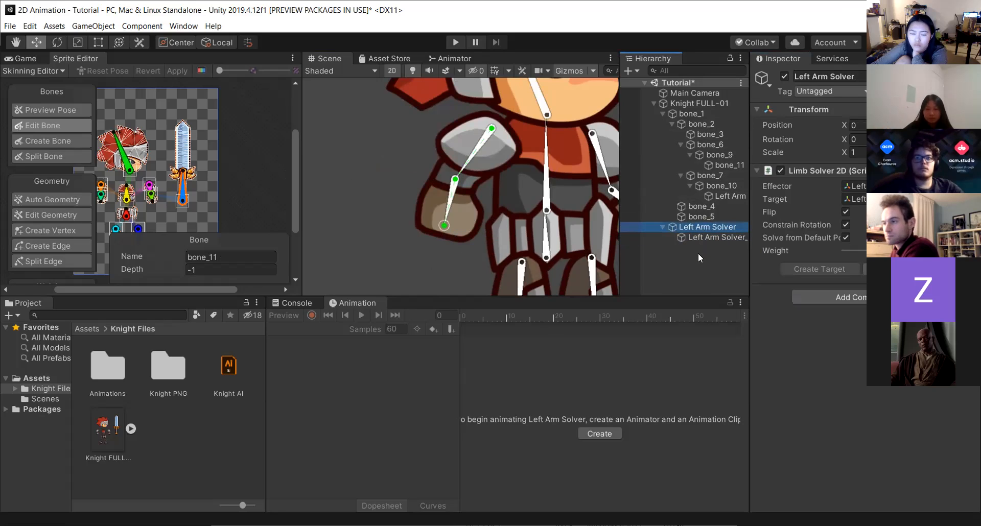
{"action": "left_click", "coordinate": [698, 253]}
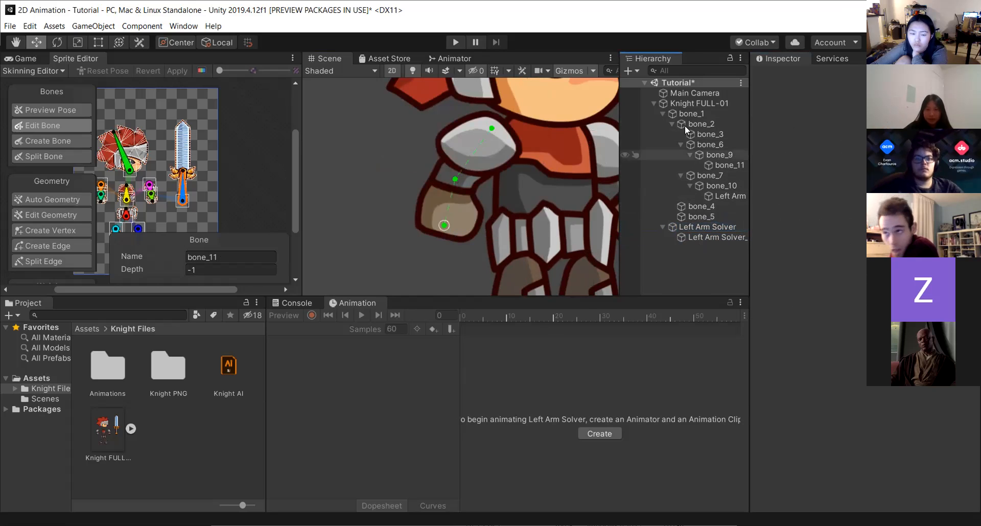
Select the knight, frame the whole character, and try dragging the left hand outward, undoing the move.
{"action": "left_click", "coordinate": [685, 102]}
{"action": "scroll", "coordinate": [367, 245], "scroll_direction": "down", "scroll_amount": 10}
{"action": "scroll", "coordinate": [572, 246], "scroll_direction": "down", "scroll_amount": 4}
{"action": "middle_click_drag", "start_coordinate": [579, 249], "coordinate": [485, 220]}
{"action": "scroll", "coordinate": [516, 250], "scroll_direction": "up", "scroll_amount": 2}
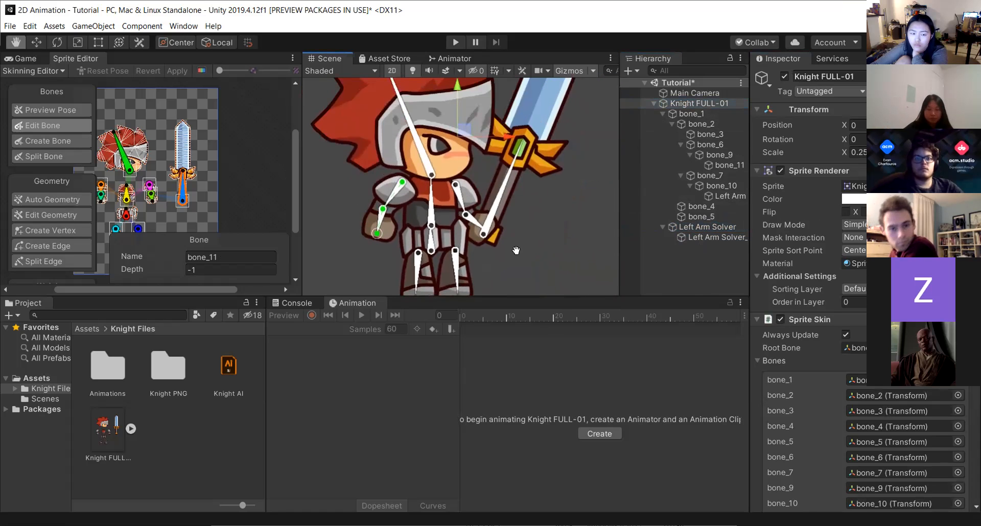
{"action": "scroll", "coordinate": [523, 248], "scroll_direction": "up", "scroll_amount": 1}
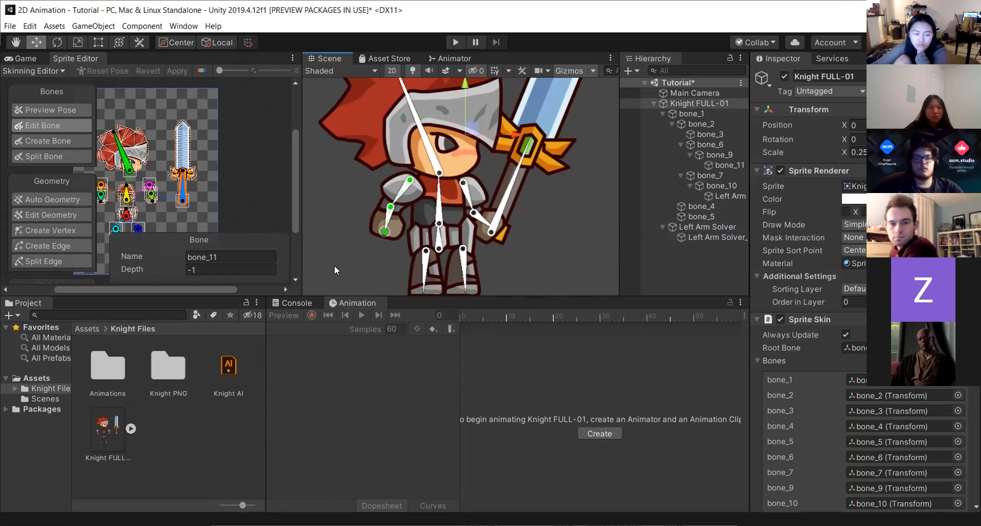
{"action": "left_click_drag", "start_coordinate": [383, 231], "coordinate": [302, 235]}
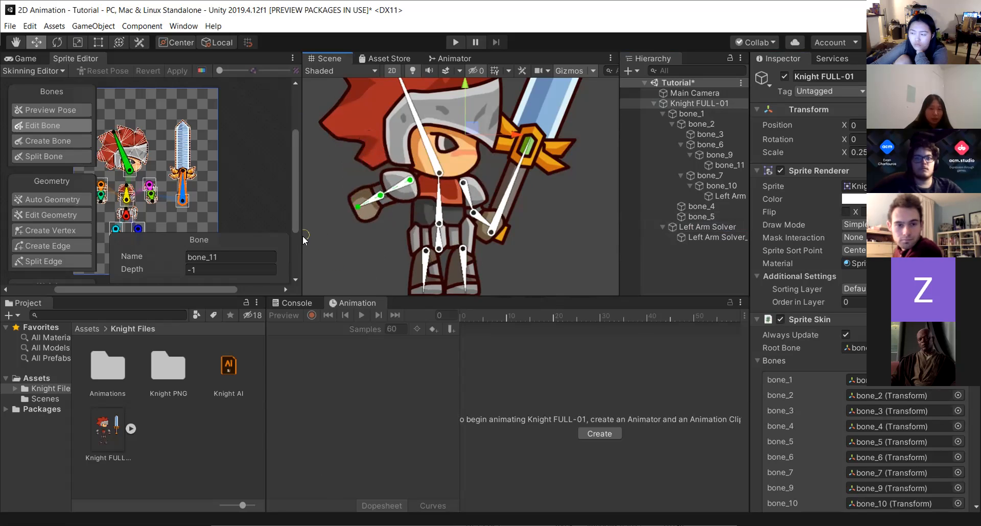
{"action": "key", "text": "ctrl+z"}
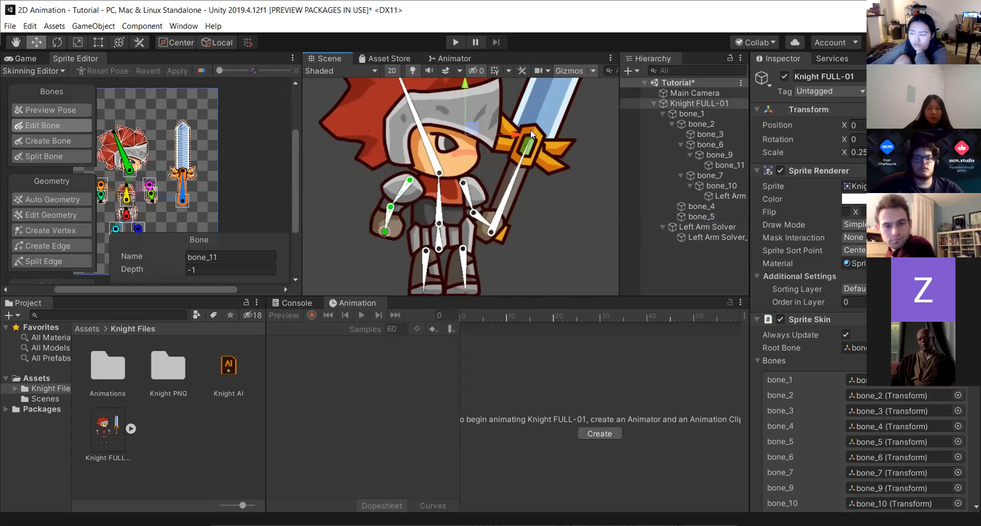
Try dragging the sword arm bones around and undo the moves.
{"action": "mouse_move", "coordinate": [523, 163]}
{"action": "left_mouse_down"}
{"action": "mouse_move", "coordinate": [558, 203]}
{"action": "mouse_move", "coordinate": [562, 190]}
{"action": "mouse_move", "coordinate": [538, 162]}
{"action": "left_mouse_up"}
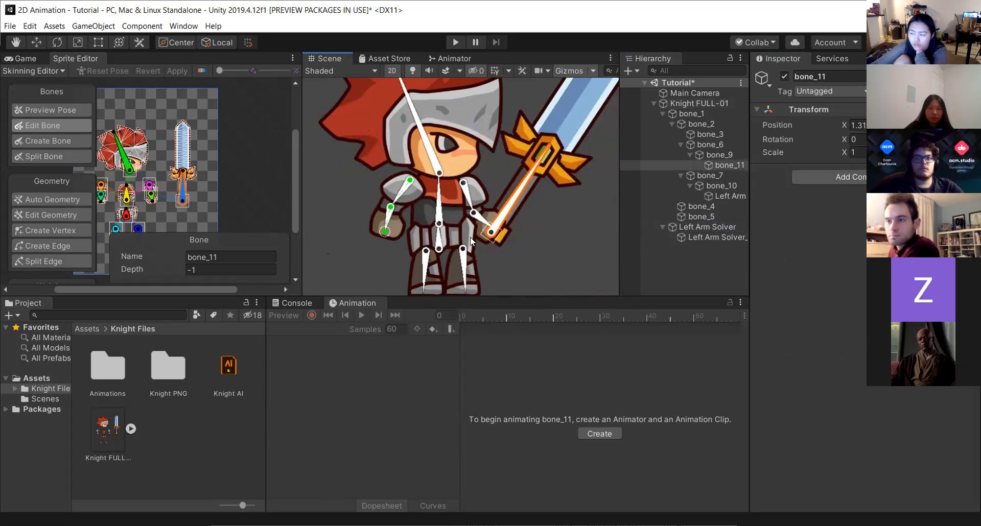
{"action": "left_click_drag", "start_coordinate": [470, 206], "coordinate": [491, 192]}
{"action": "mouse_move", "coordinate": [510, 138]}
{"action": "left_mouse_down"}
{"action": "mouse_move", "coordinate": [562, 190]}
{"action": "mouse_move", "coordinate": [506, 189]}
{"action": "mouse_move", "coordinate": [493, 147]}
{"action": "left_mouse_up"}
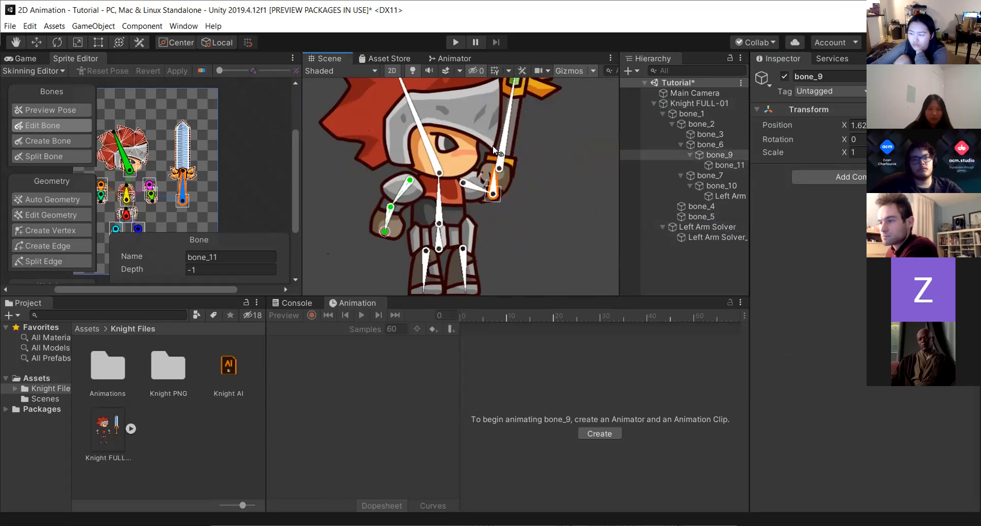
{"action": "key", "text": "ctrl+z"}
{"action": "key", "text": "ctrl+z"}
{"action": "key", "text": "ctrl+z"}
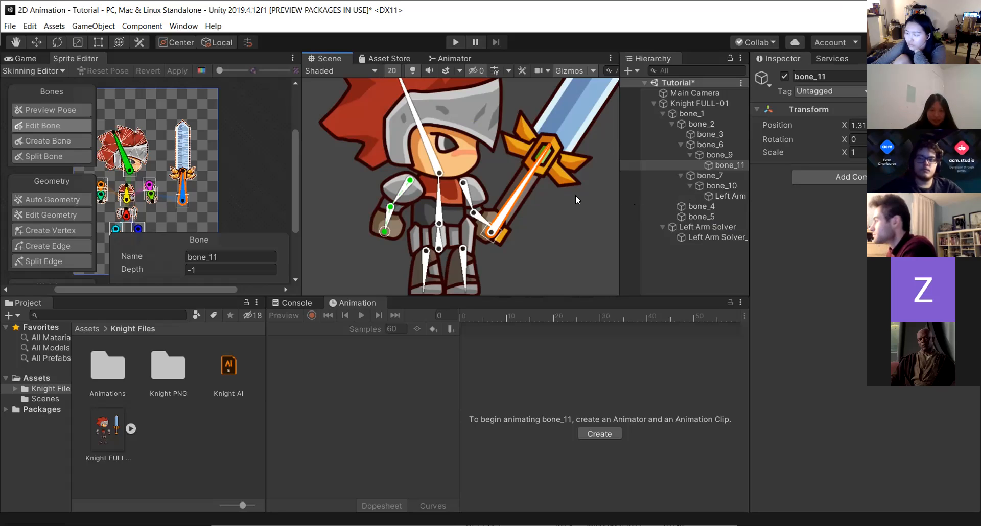
Add a Chain (CCD) solver to the knight's IK Manager and name it Sword Arm Solver.
{"action": "left_click", "coordinate": [673, 102]}
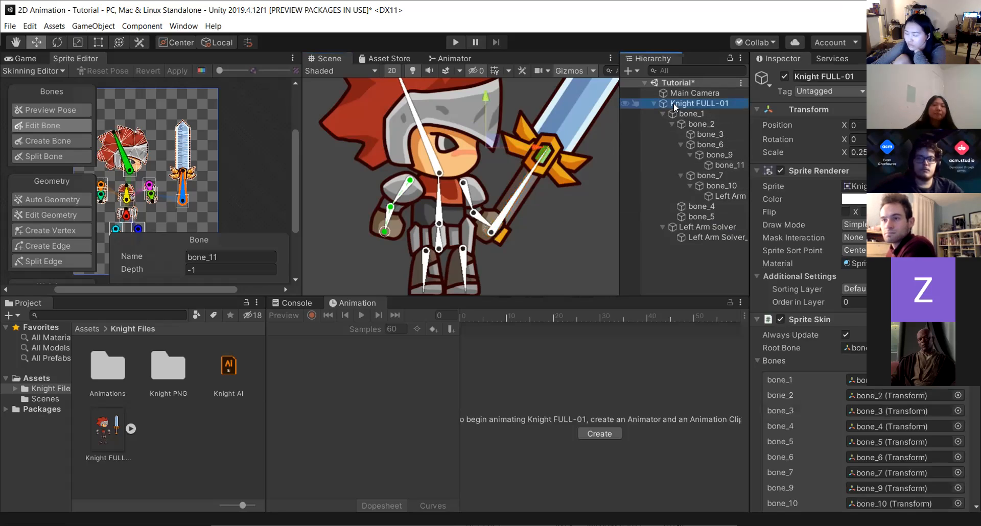
{"action": "scroll", "coordinate": [923, 428], "scroll_direction": "down", "scroll_amount": 5}
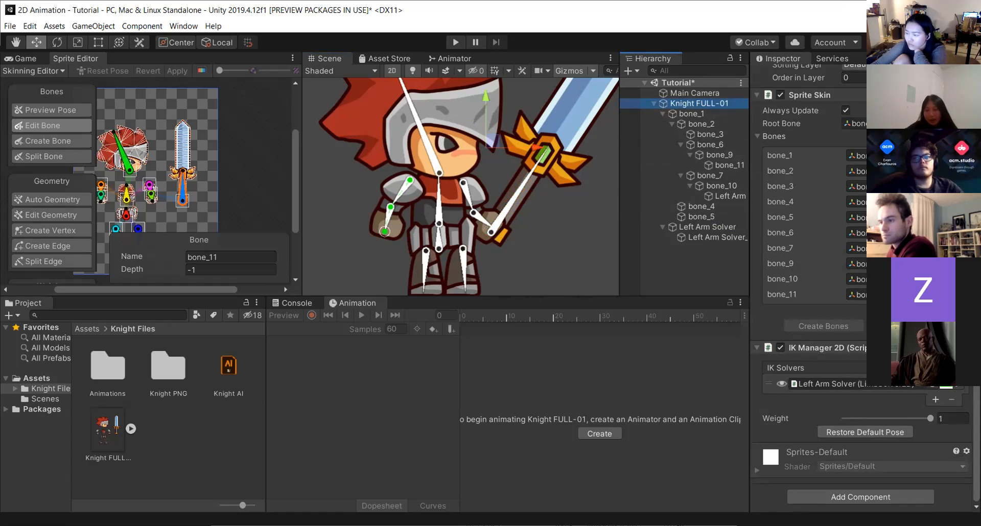
{"action": "left_click", "coordinate": [935, 400]}
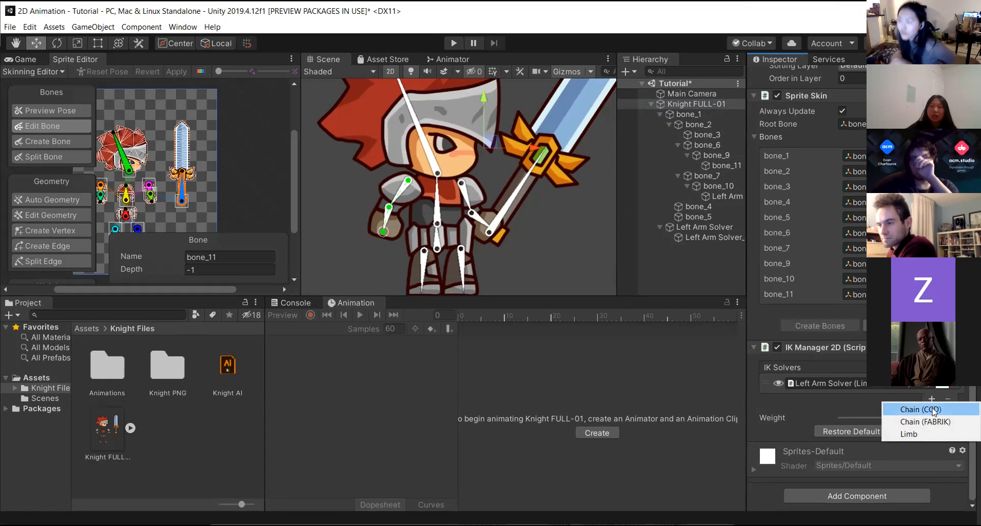
{"action": "left_click", "coordinate": [931, 410]}
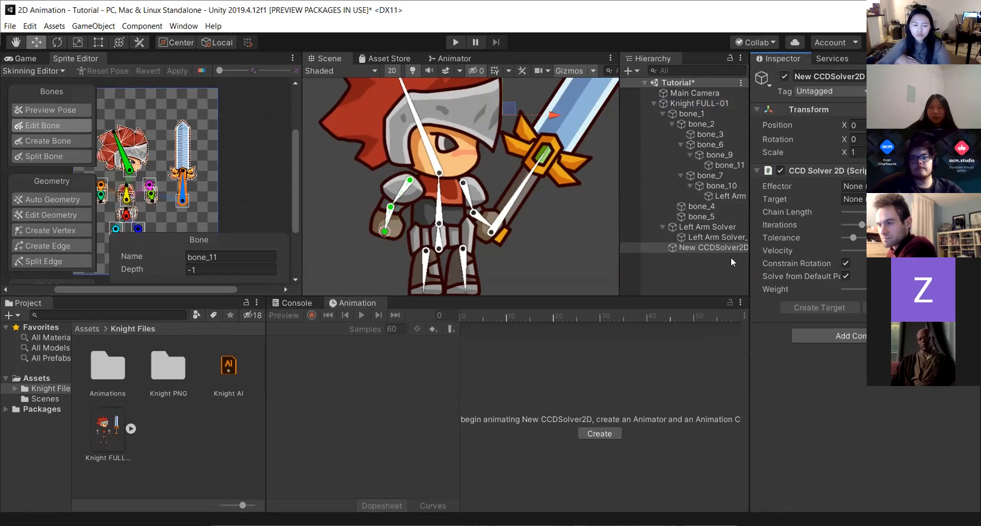
{"action": "left_click", "coordinate": [834, 77]}
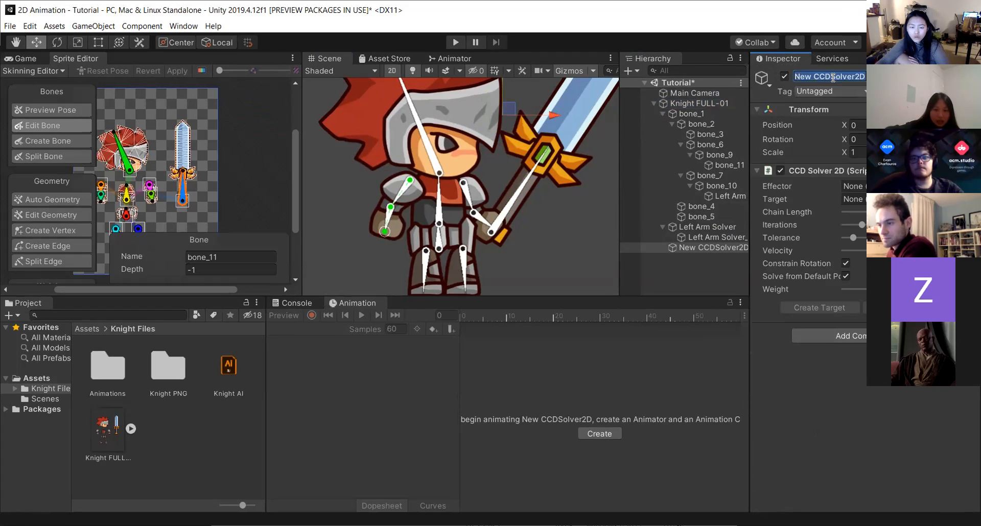
{"action": "type", "text": "Sword Arm Solver"}
{"action": "key", "text": "Return"}
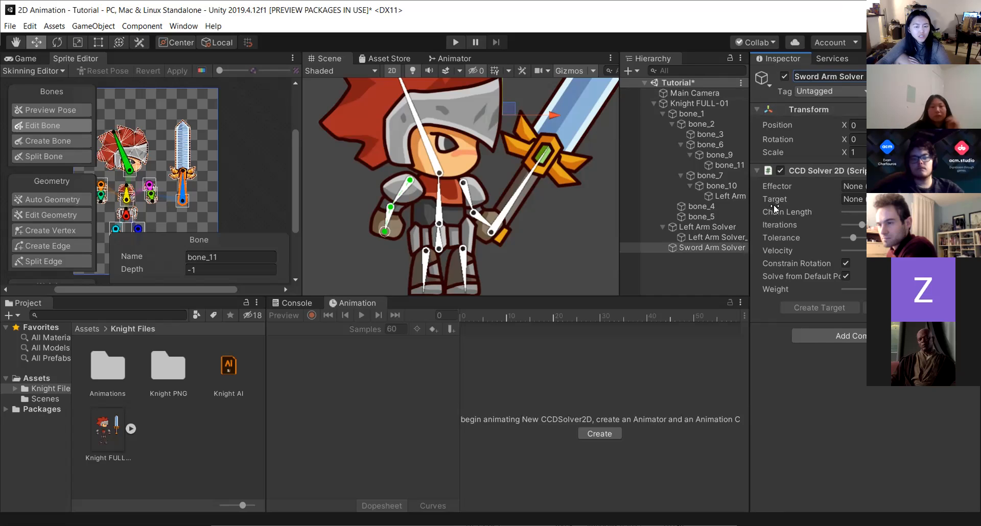
Set the Sword Arm Solver's colour to red in the IK Manager and restore the default pose.
{"action": "left_click", "coordinate": [704, 227]}
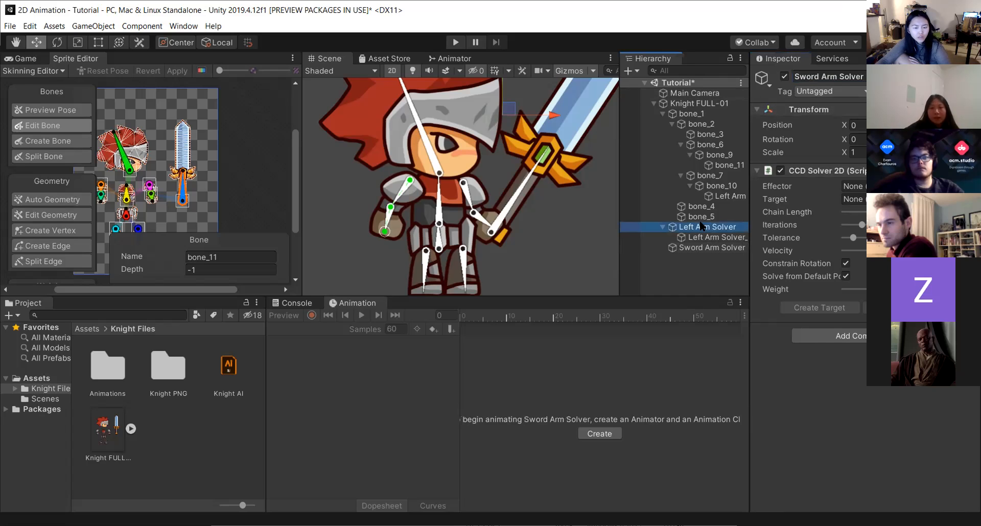
{"action": "left_click", "coordinate": [688, 102]}
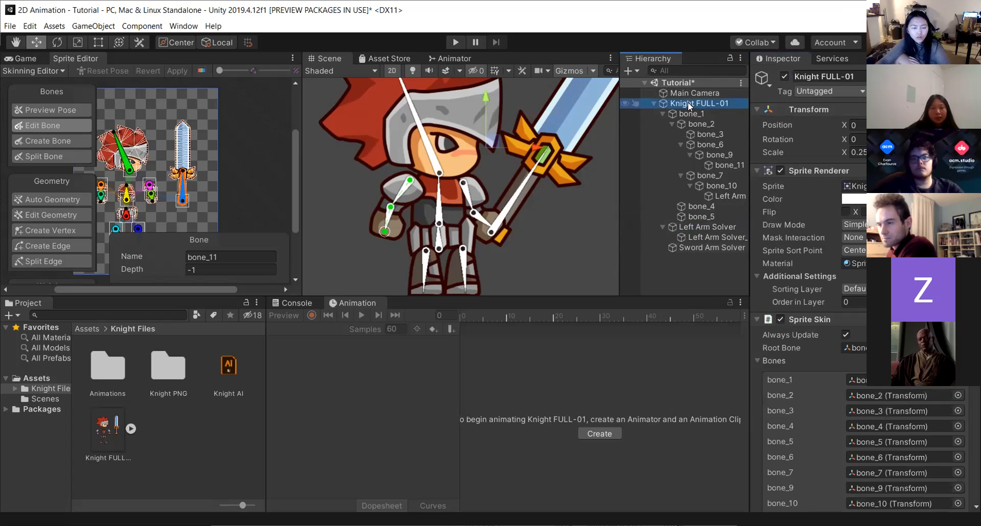
{"action": "left_click", "coordinate": [662, 112]}
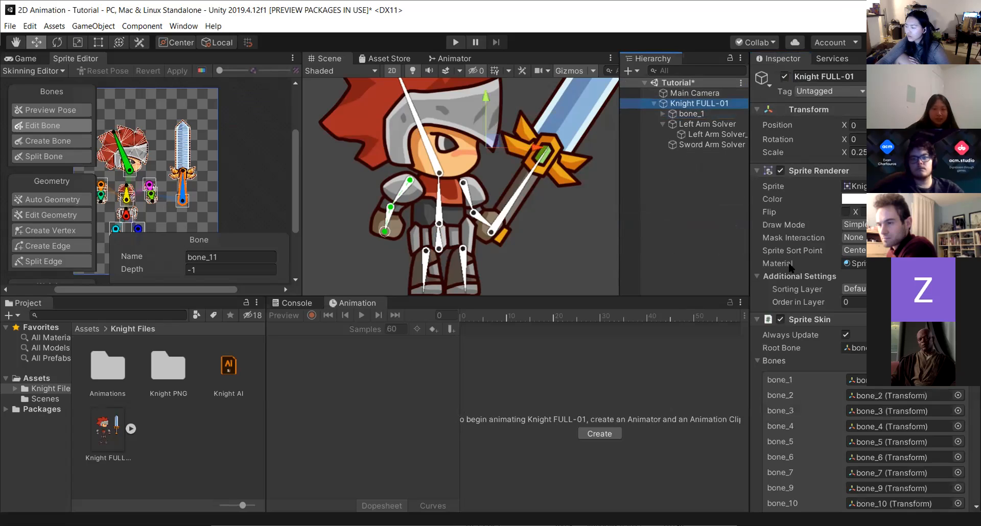
{"action": "scroll", "coordinate": [858, 347], "scroll_direction": "down", "scroll_amount": 5}
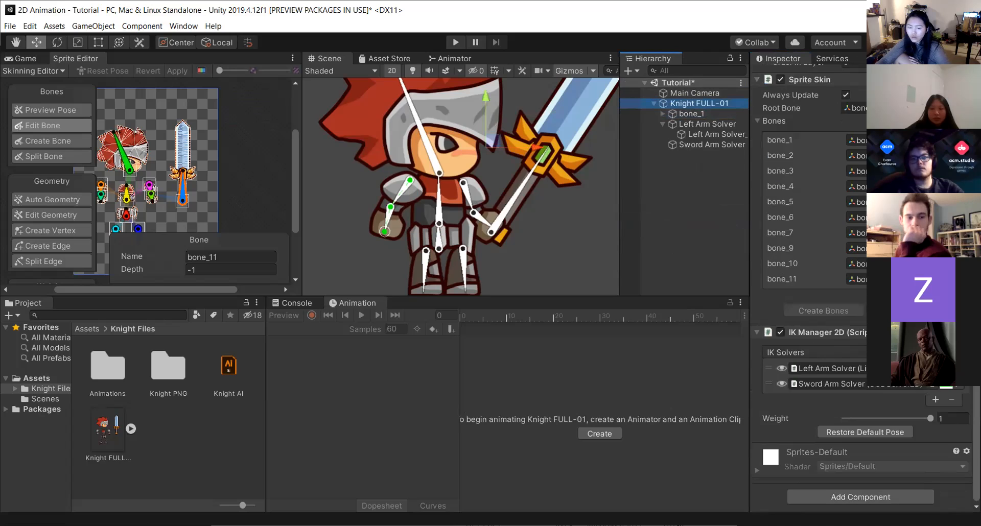
{"action": "left_click", "coordinate": [946, 386]}
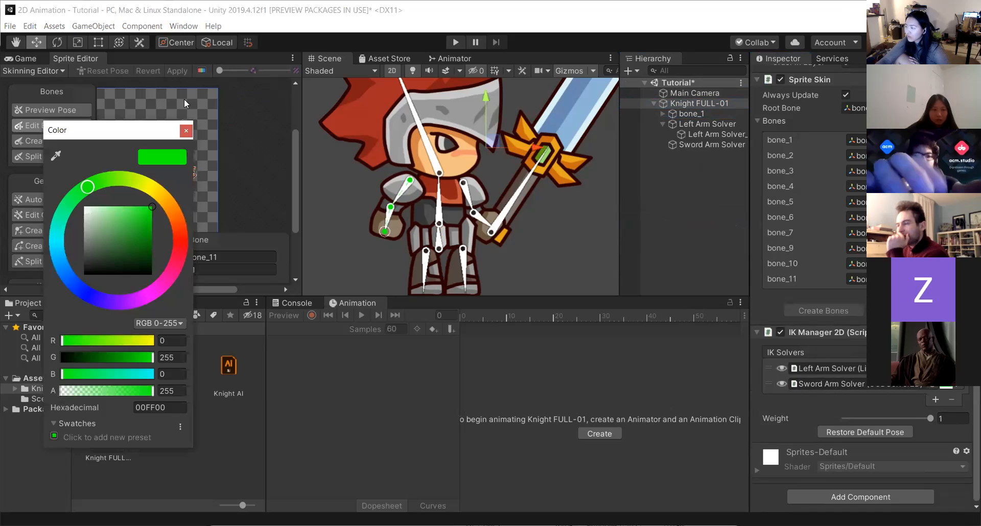
{"action": "left_click", "coordinate": [179, 237]}
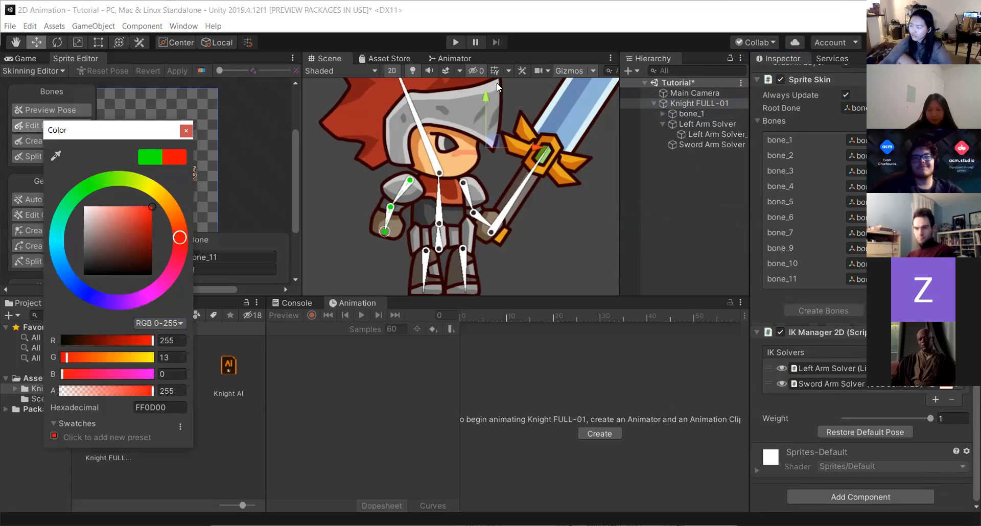
{"action": "left_click", "coordinate": [908, 401]}
{"action": "left_click", "coordinate": [866, 433]}
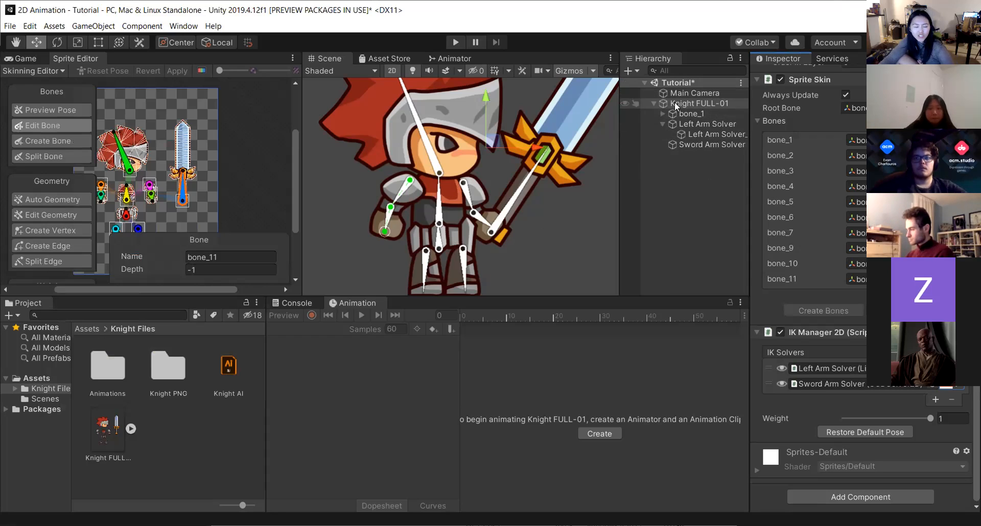
Inspect the solvers, the Left Arm Solver target and the Left Arm Effector in the hierarchy.
{"action": "left_click", "coordinate": [653, 103]}
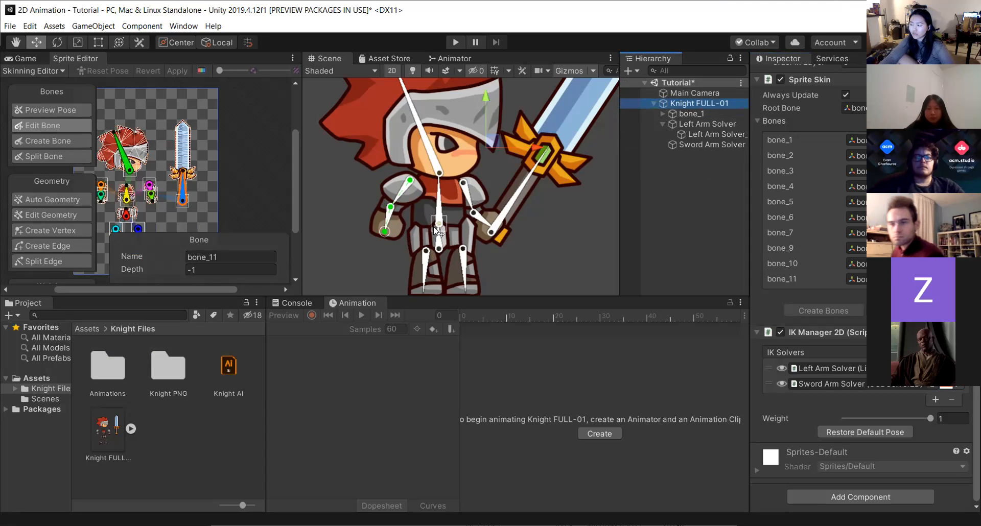
{"action": "left_click", "coordinate": [728, 139]}
{"action": "left_click", "coordinate": [726, 146]}
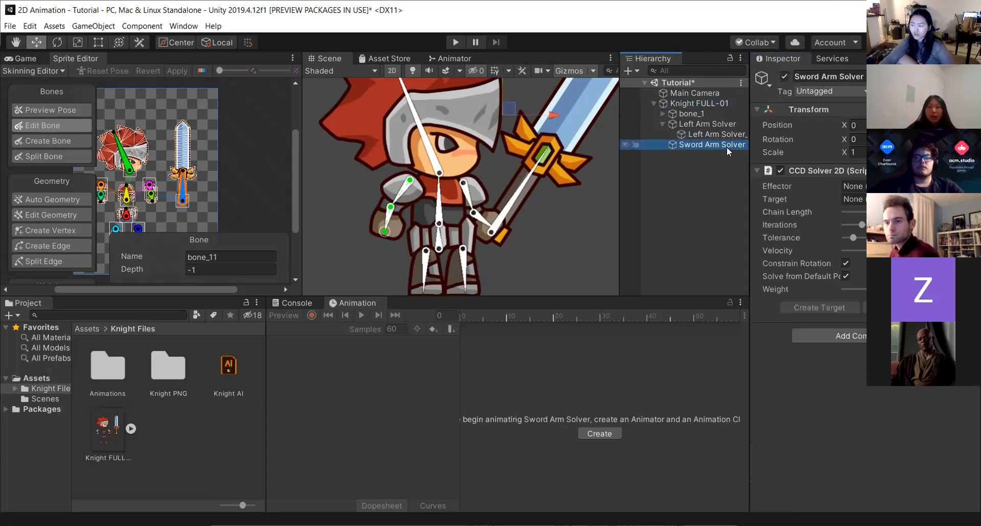
{"action": "left_click", "coordinate": [727, 131]}
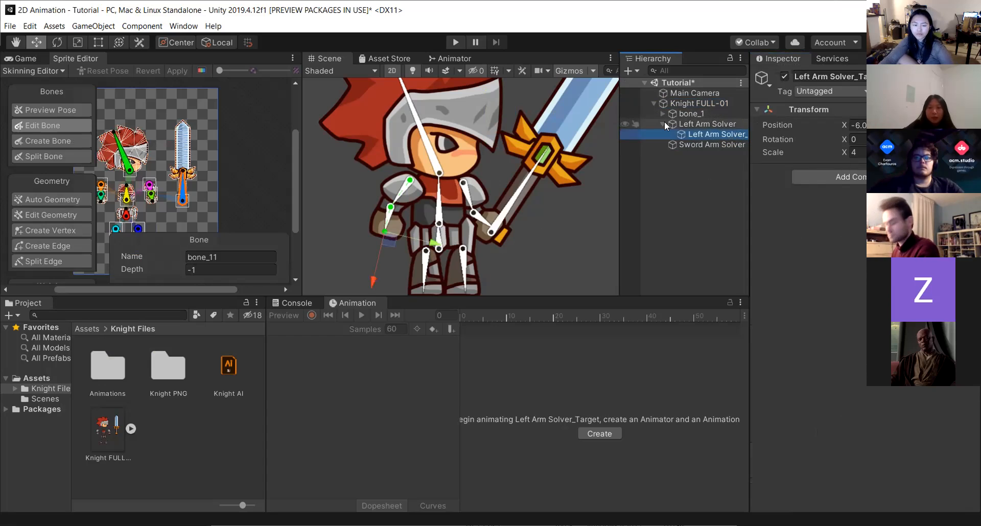
{"action": "left_click", "coordinate": [709, 115]}
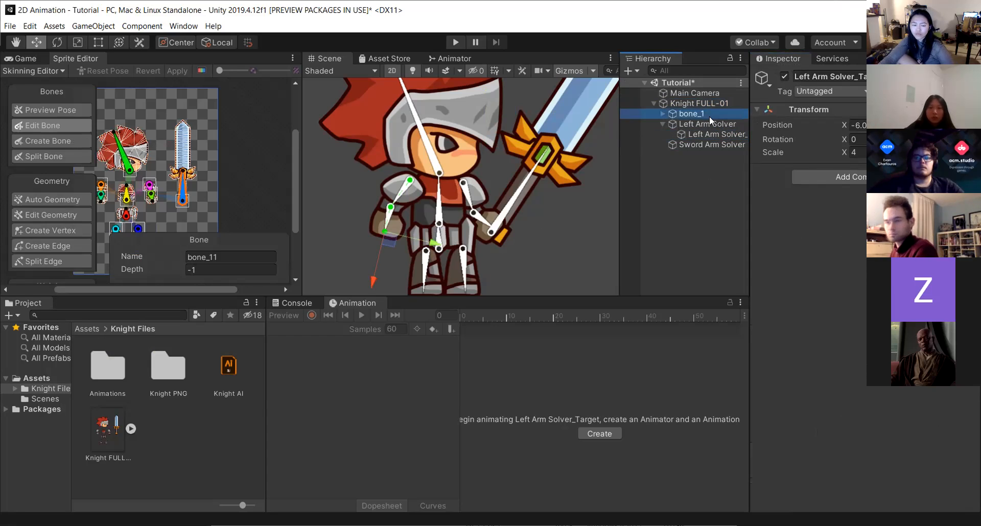
{"action": "left_click", "coordinate": [706, 125]}
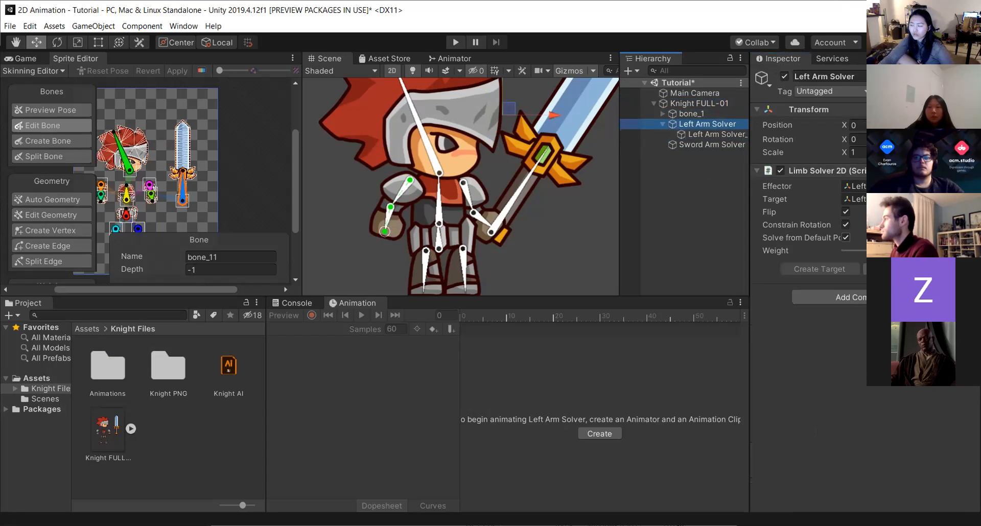
{"action": "left_click", "coordinate": [662, 113], "text": "alt"}
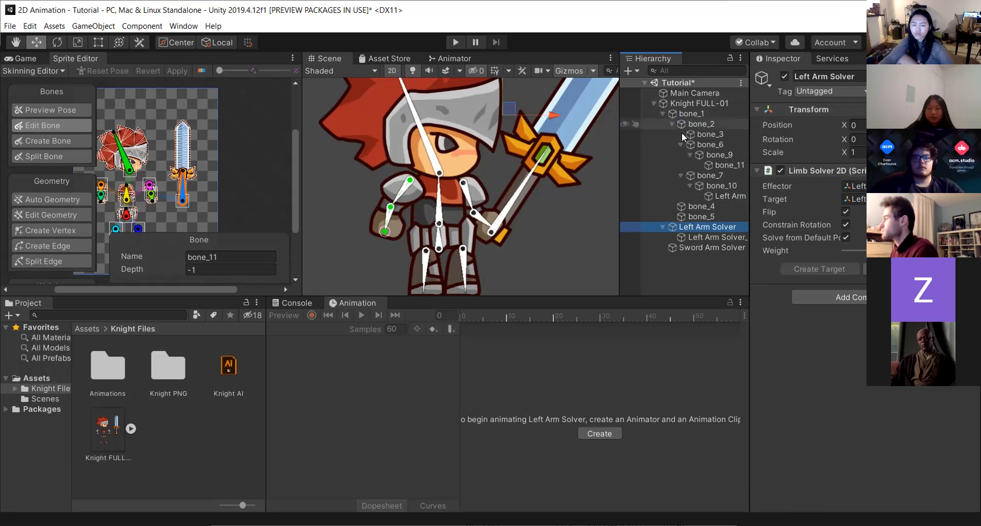
{"action": "left_click", "coordinate": [722, 197]}
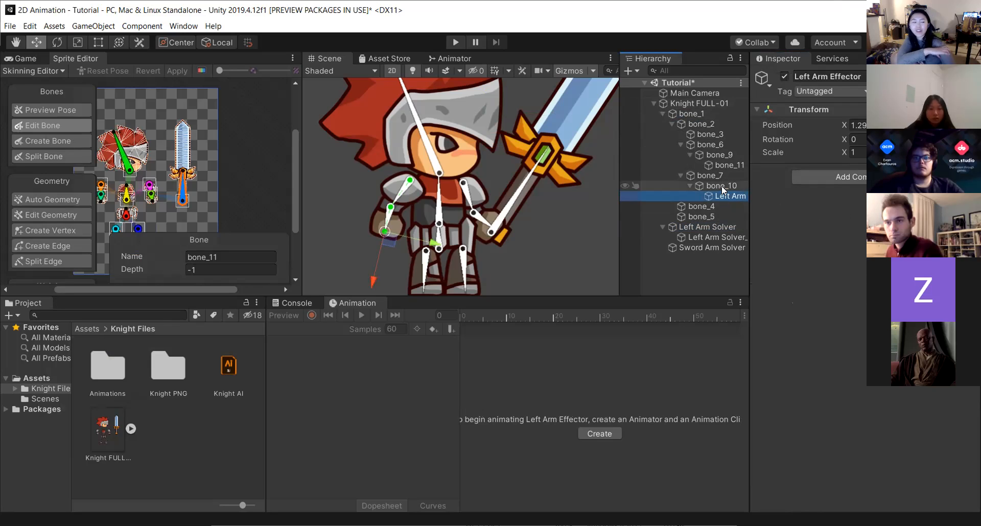
Rotate the bones of the knight's other arm (bone_7 chain), undoing the last two moves.
{"action": "left_click", "coordinate": [403, 192]}
{"action": "left_click_drag", "start_coordinate": [411, 185], "coordinate": [429, 186]}
{"action": "left_click_drag", "start_coordinate": [384, 234], "coordinate": [463, 208]}
{"action": "left_click_drag", "start_coordinate": [381, 194], "coordinate": [408, 226]}
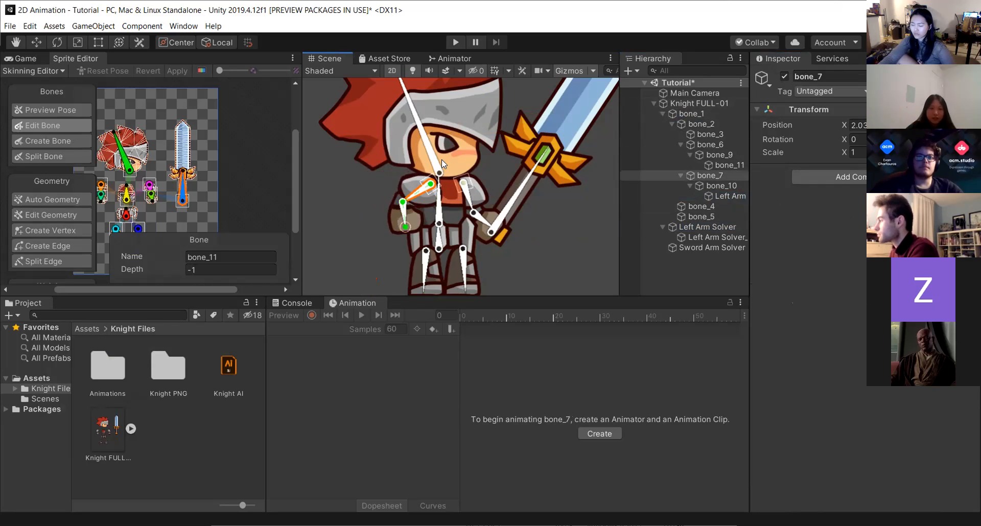
{"action": "scroll", "coordinate": [393, 188], "scroll_direction": "up", "scroll_amount": 3}
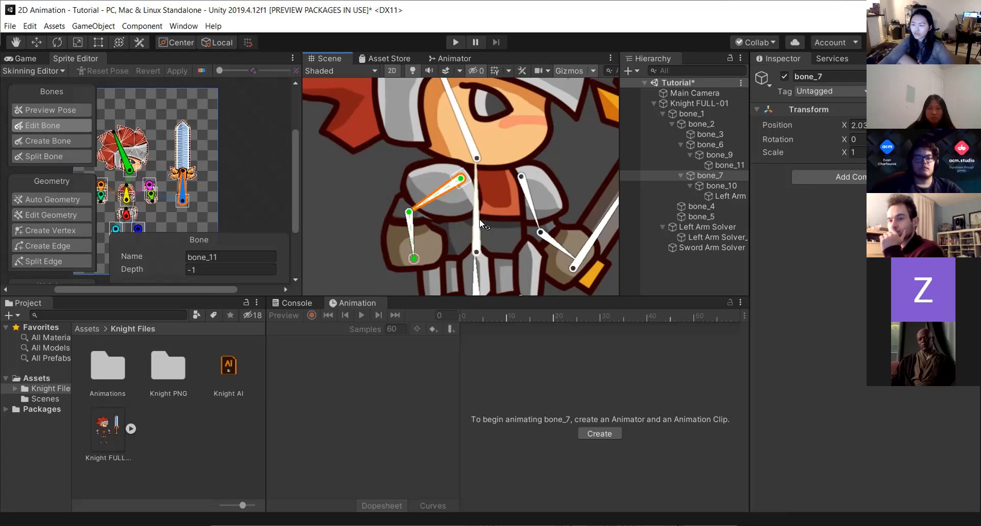
{"action": "key", "text": "ctrl+z"}
{"action": "key", "text": "ctrl+z"}
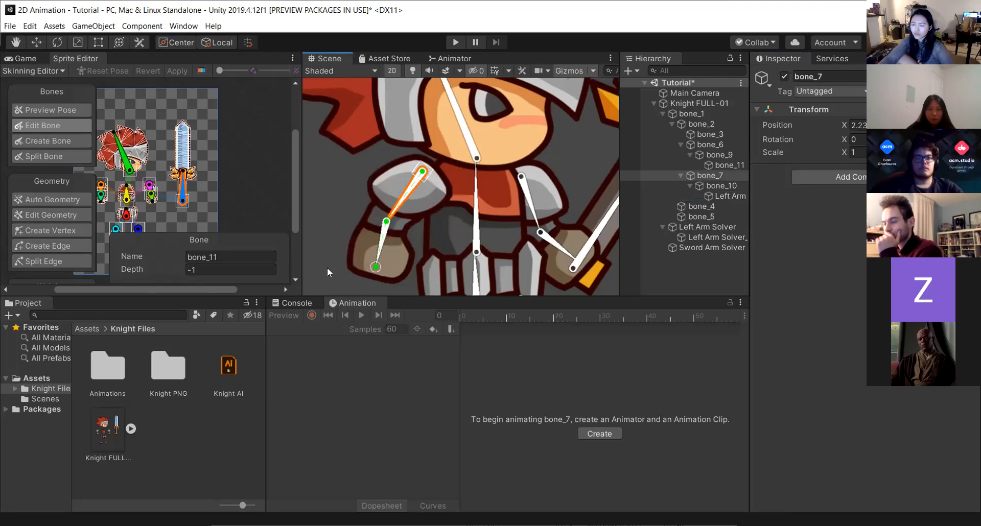
Try dragging the bone_7 arm upward and undo the move.
{"action": "left_click_drag", "start_coordinate": [428, 167], "coordinate": [541, 116]}
{"action": "mouse_move", "coordinate": [377, 265]}
{"action": "left_mouse_down"}
{"action": "mouse_move", "coordinate": [346, 219]}
{"action": "mouse_move", "coordinate": [532, 179]}
{"action": "mouse_move", "coordinate": [442, 216]}
{"action": "mouse_move", "coordinate": [483, 143]}
{"action": "mouse_move", "coordinate": [350, 235]}
{"action": "mouse_move", "coordinate": [646, 215]}
{"action": "mouse_move", "coordinate": [434, 170]}
{"action": "mouse_move", "coordinate": [367, 276]}
{"action": "left_mouse_up"}
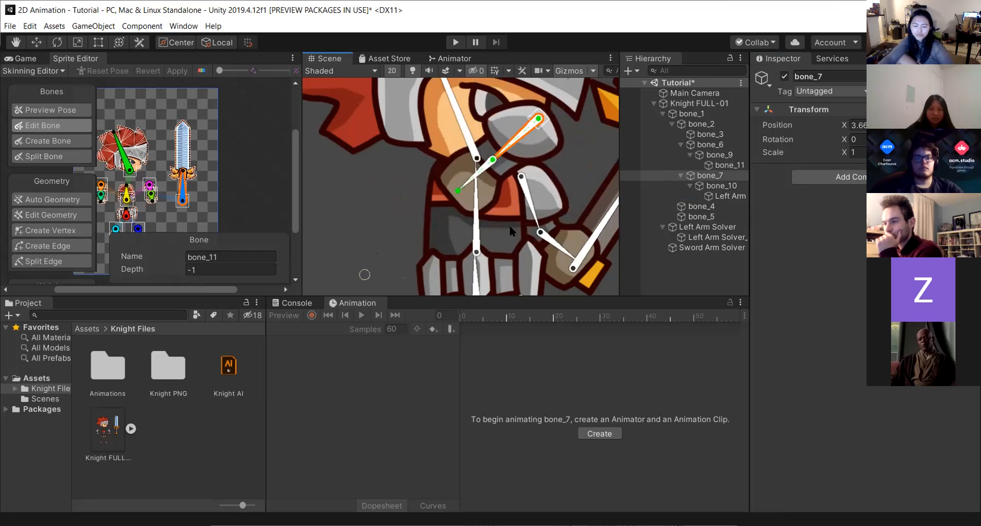
{"action": "key", "text": "ctrl+z"}
{"action": "key", "text": "ctrl+z"}
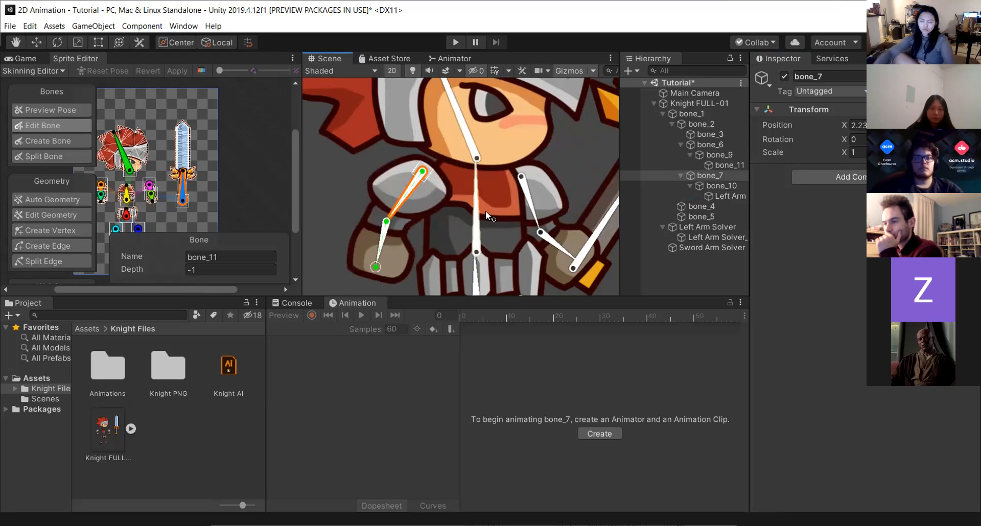
Create an empty child object under the sword bone bone_11 and name it Sword Arm Effector.
{"action": "scroll", "coordinate": [485, 211], "scroll_direction": "down", "scroll_amount": 5}
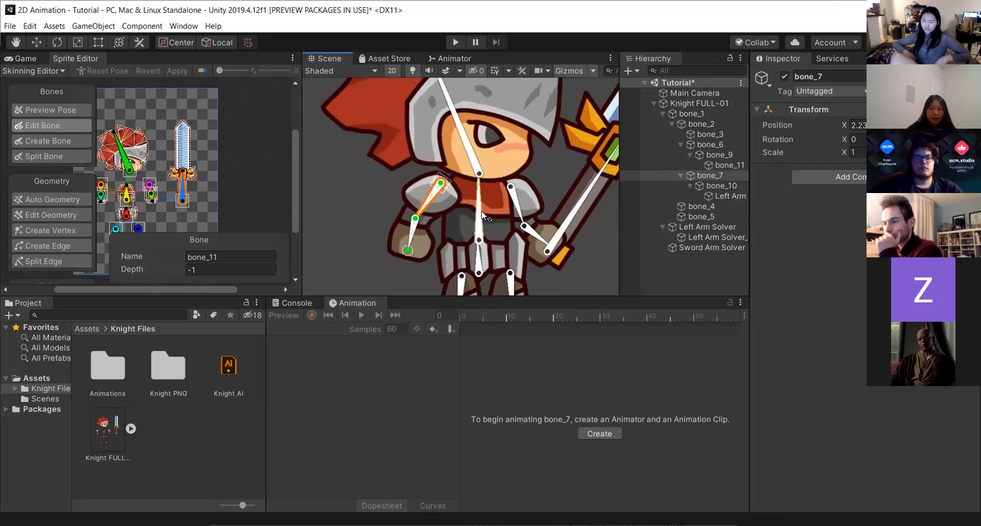
{"action": "left_click", "coordinate": [715, 247]}
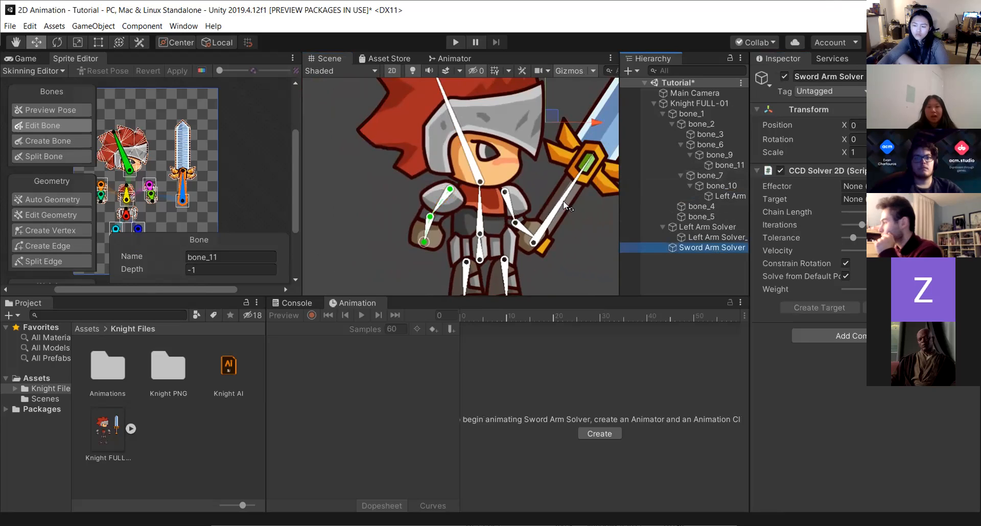
{"action": "left_click", "coordinate": [549, 229]}
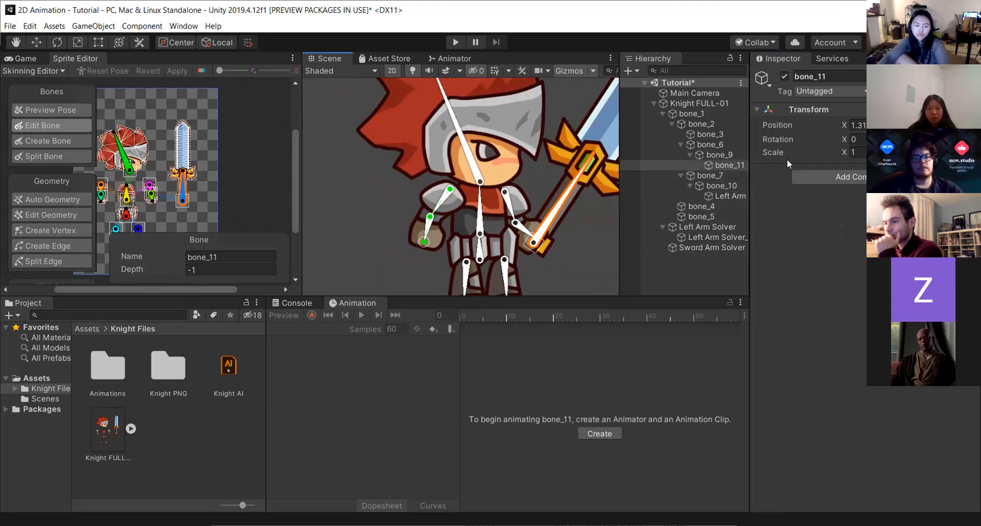
{"action": "left_click", "coordinate": [630, 70]}
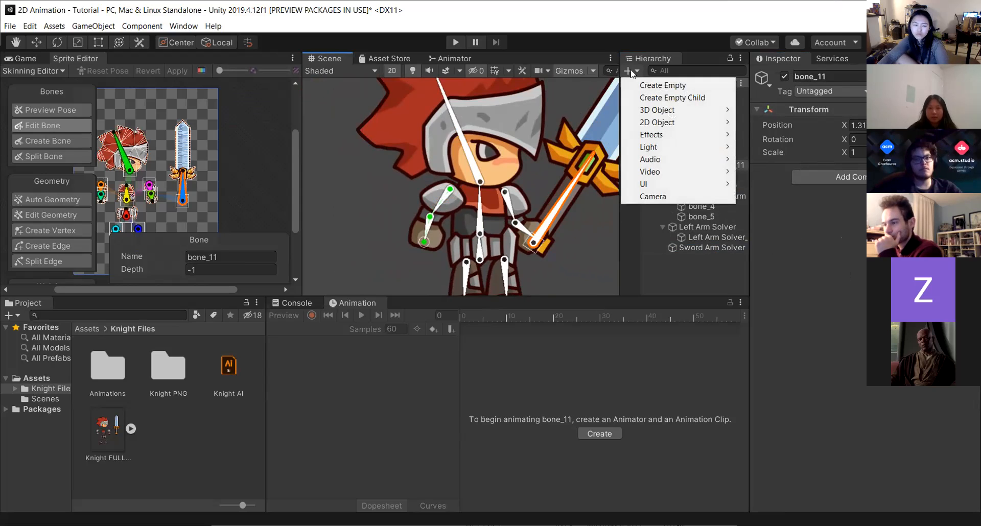
{"action": "left_click", "coordinate": [652, 99]}
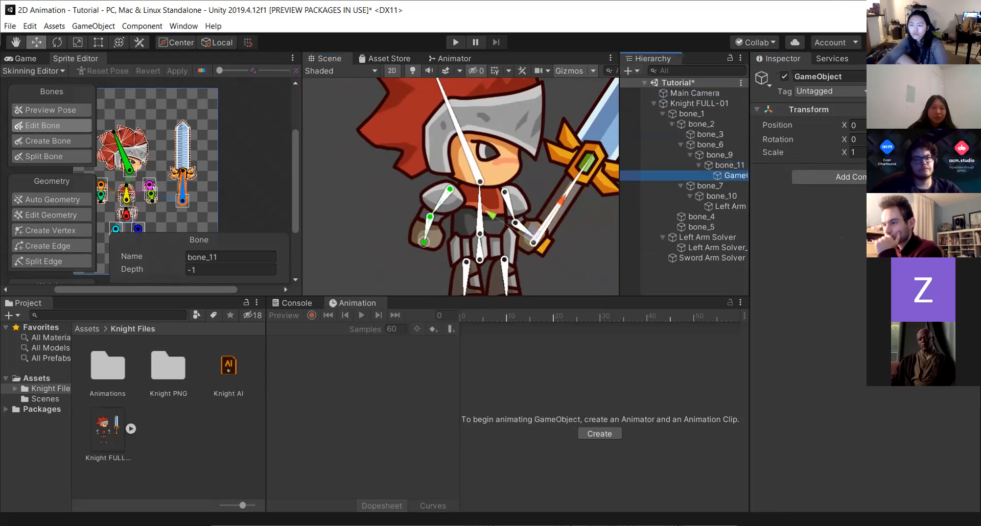
{"action": "left_click", "coordinate": [840, 77]}
{"action": "type", "text": "Sword"}
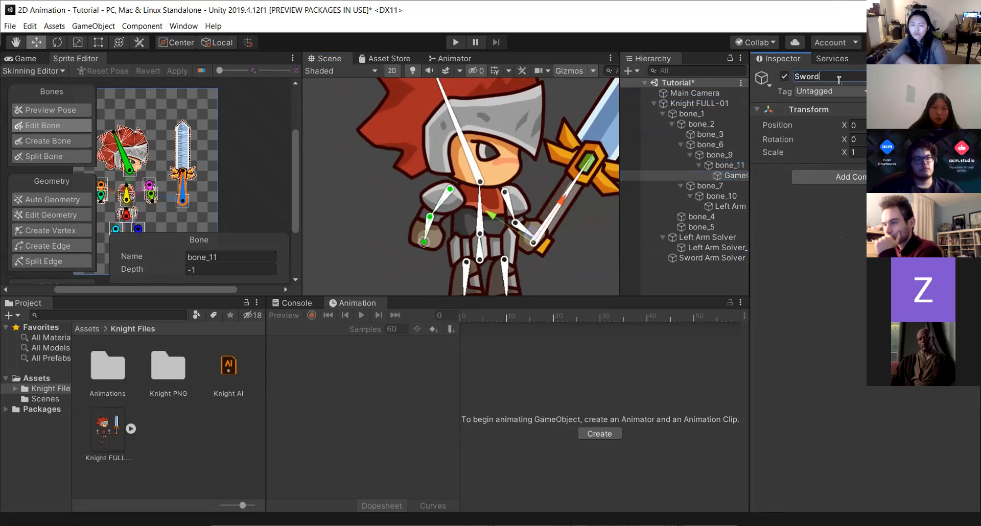
{"action": "type", "text": " Arm Effector"}
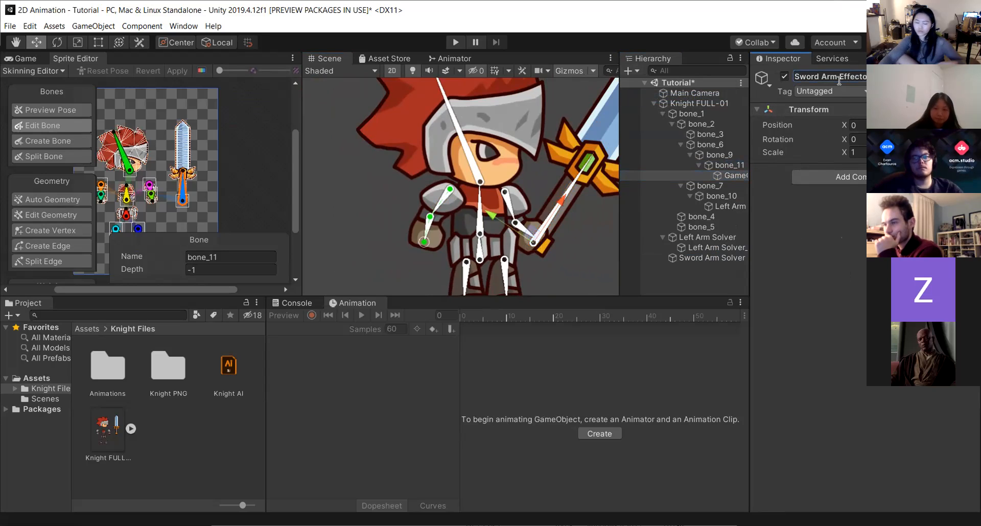
Confirm the Sword Arm Effector name and assign it as the Sword Arm Solver's effector.
{"action": "key", "text": "Return"}
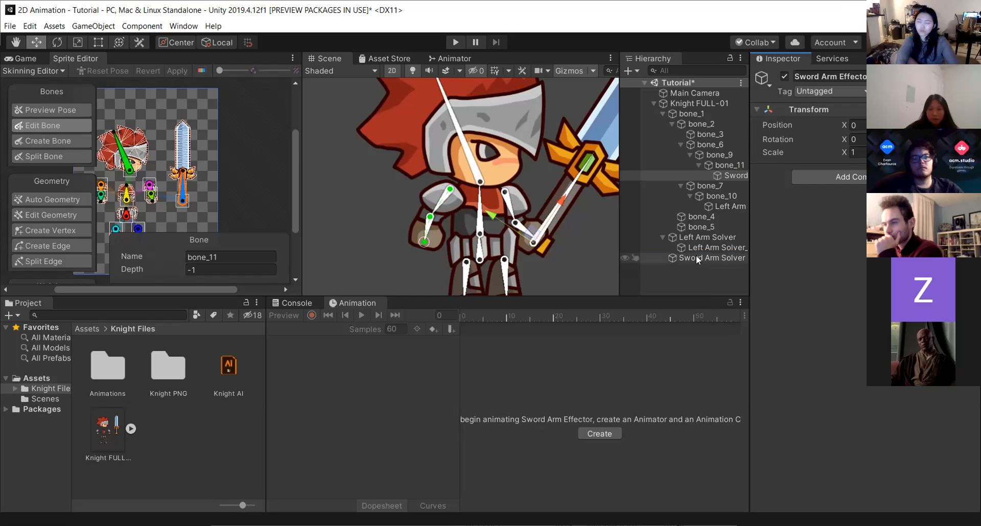
{"action": "left_click", "coordinate": [712, 258]}
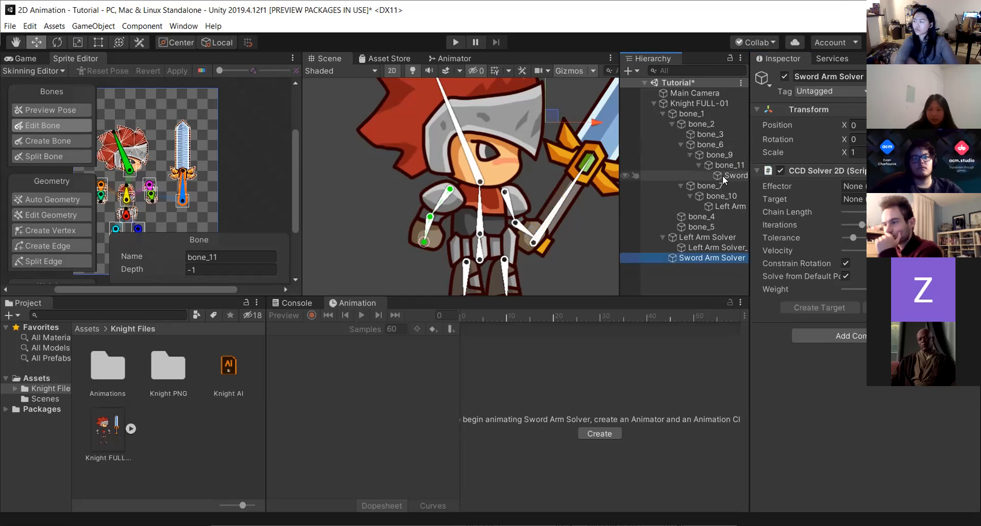
{"action": "left_click_drag", "start_coordinate": [722, 176], "coordinate": [862, 193]}
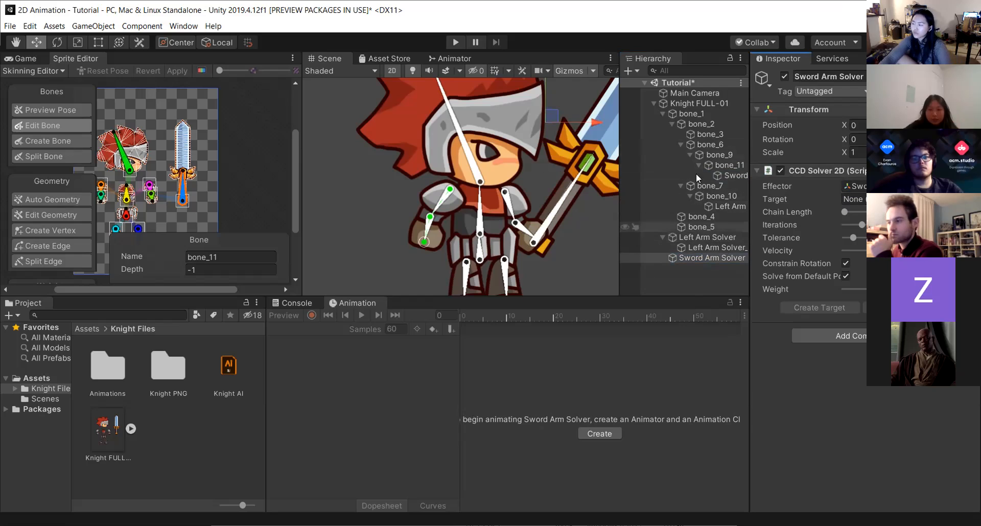
Select the Sword Arm Effector and move it around the scene to swing the sword arm.
{"action": "left_click", "coordinate": [723, 175]}
{"action": "left_click_drag", "start_coordinate": [562, 202], "coordinate": [608, 136]}
{"action": "left_click_drag", "start_coordinate": [632, 104], "coordinate": [616, 122]}
{"action": "middle_click_drag", "start_coordinate": [588, 220], "coordinate": [548, 232]}
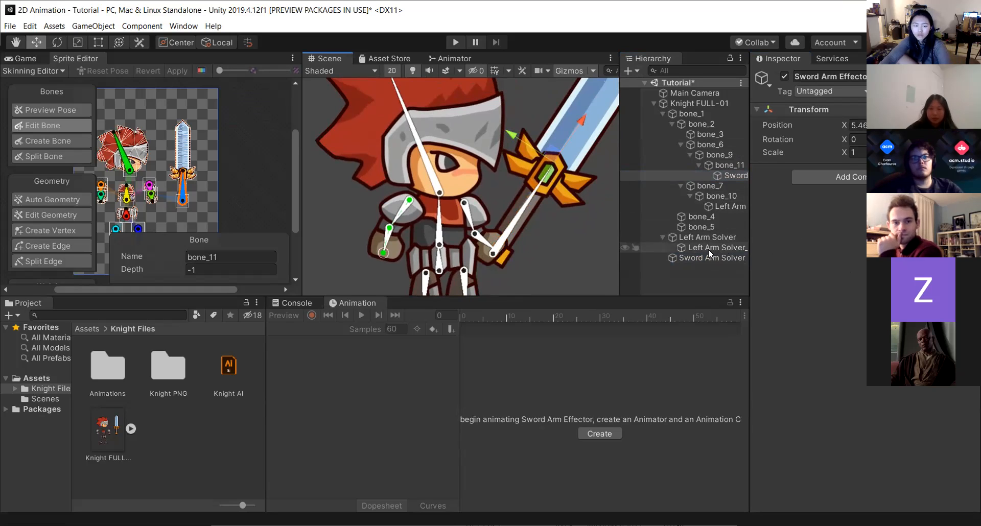
Reassign the Sword Arm Effector to the Sword Arm Solver's effector slot.
{"action": "left_click", "coordinate": [697, 258]}
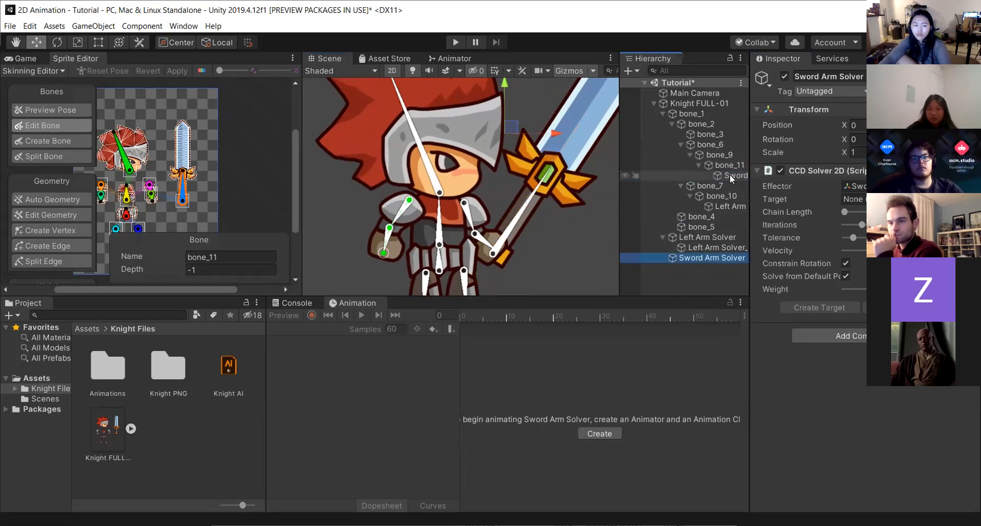
{"action": "left_click_drag", "start_coordinate": [752, 175], "coordinate": [852, 187]}
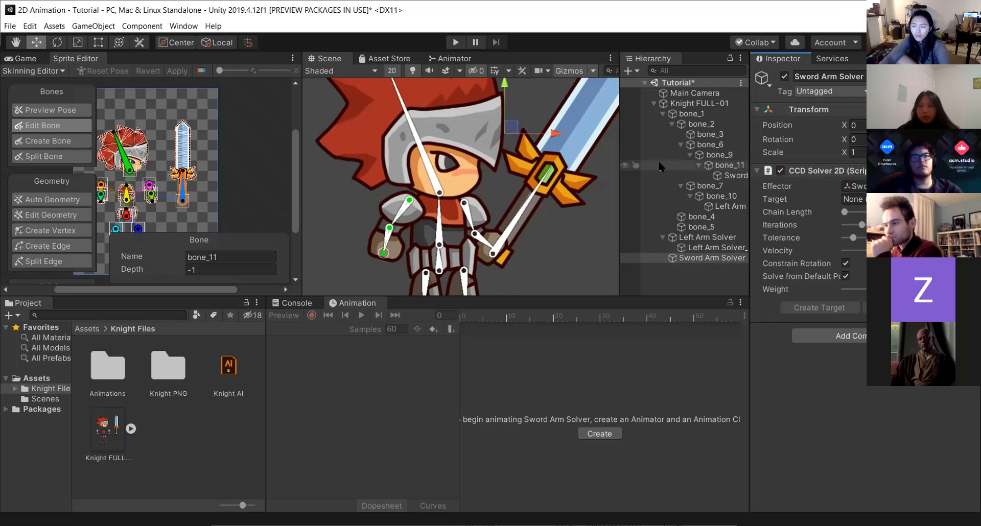
{"action": "left_click", "coordinate": [706, 236]}
{"action": "left_click", "coordinate": [706, 255]}
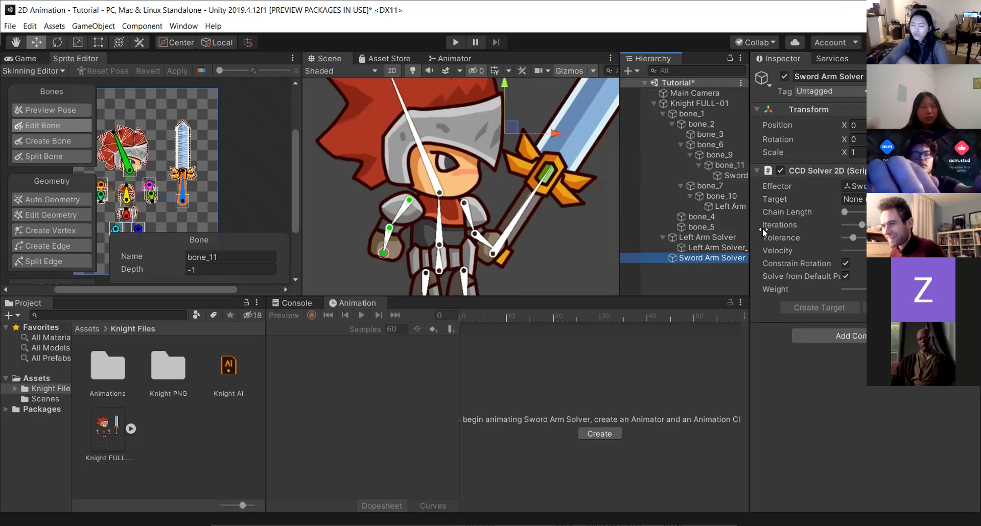
{"action": "mouse_move", "coordinate": [762, 228]}
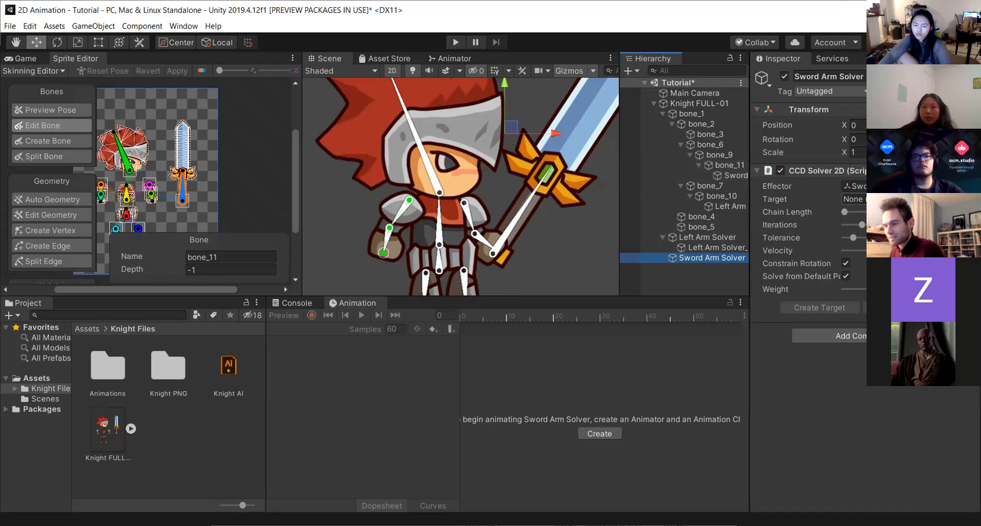
Increase the Sword Arm Solver's chain length, checking the sword arm in the scene.
{"action": "left_click", "coordinate": [844, 212]}
{"action": "left_click_drag", "start_coordinate": [850, 215], "coordinate": [855, 214]}
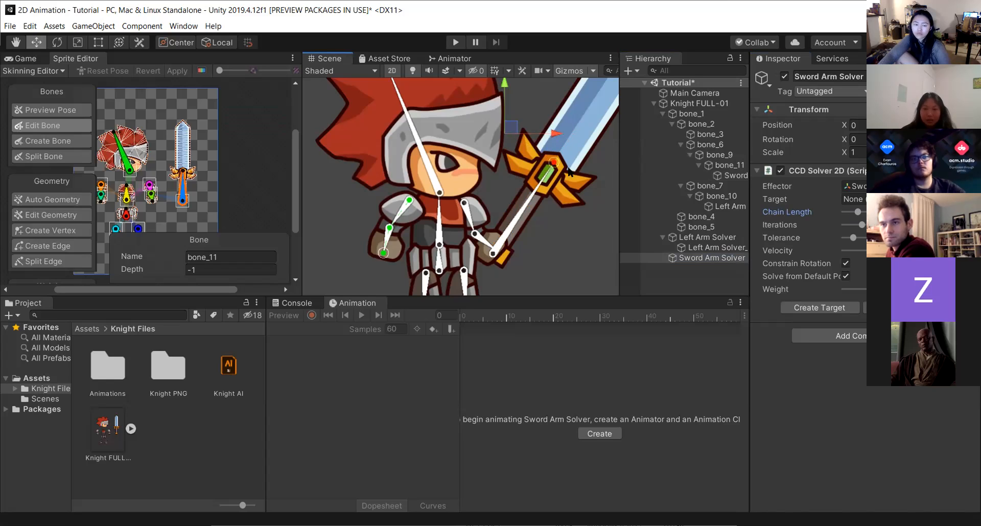
{"action": "left_click_drag", "start_coordinate": [858, 212], "coordinate": [874, 214]}
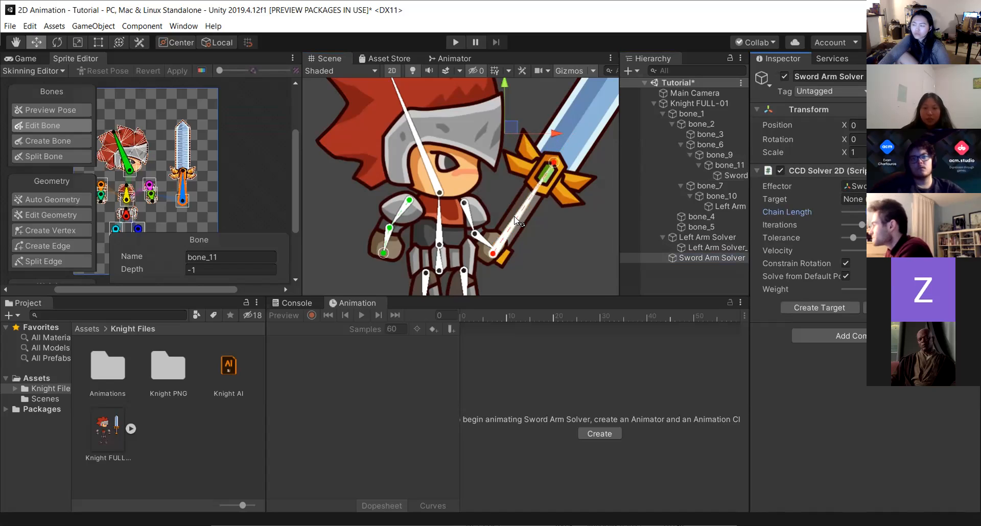
{"action": "scroll", "coordinate": [514, 221], "scroll_direction": "up", "scroll_amount": 2}
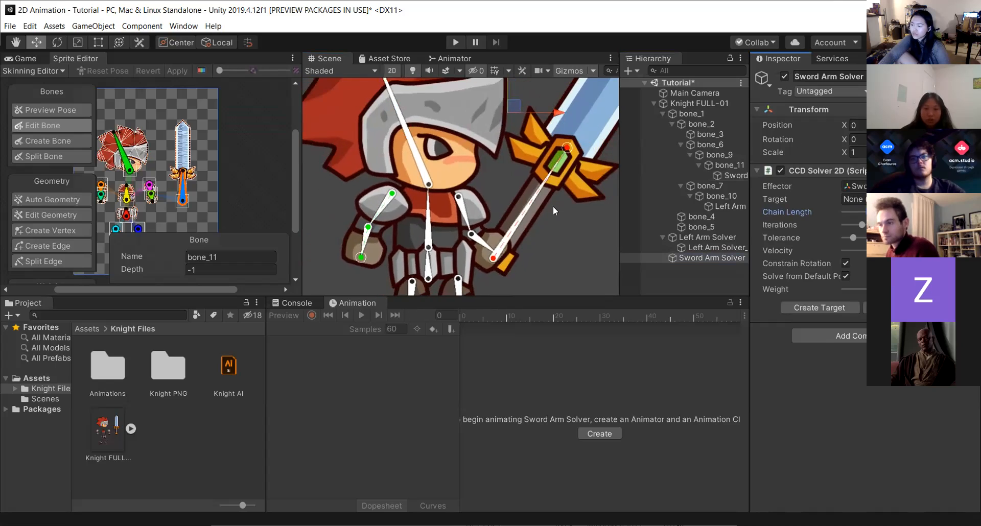
{"action": "scroll", "coordinate": [552, 204], "scroll_direction": "down", "scroll_amount": 1}
{"action": "mouse_move", "coordinate": [565, 152]}
{"action": "left_mouse_down"}
{"action": "mouse_move", "coordinate": [597, 255]}
{"action": "mouse_move", "coordinate": [456, 158]}
{"action": "mouse_move", "coordinate": [597, 217]}
{"action": "mouse_move", "coordinate": [530, 207]}
{"action": "mouse_move", "coordinate": [575, 161]}
{"action": "left_mouse_up"}
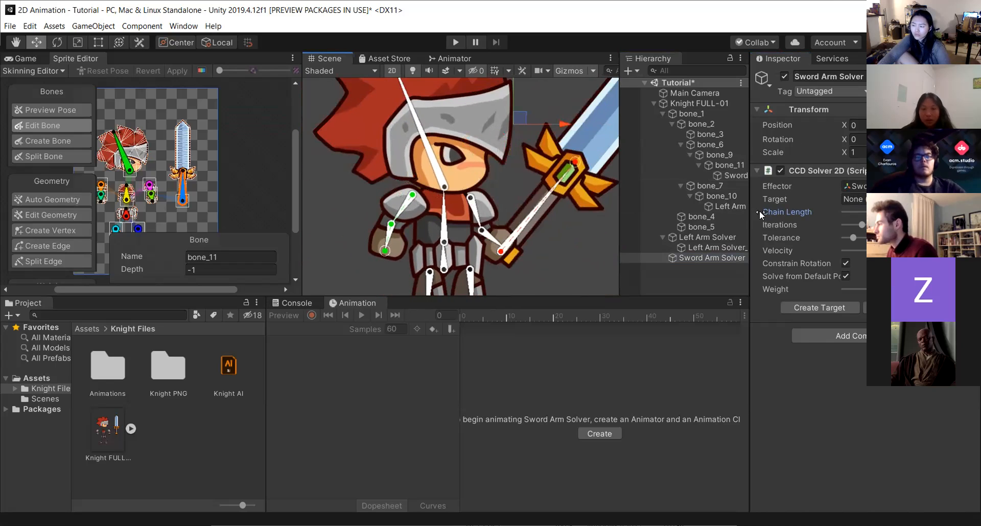
{"action": "left_click_drag", "start_coordinate": [762, 222], "coordinate": [833, 259]}
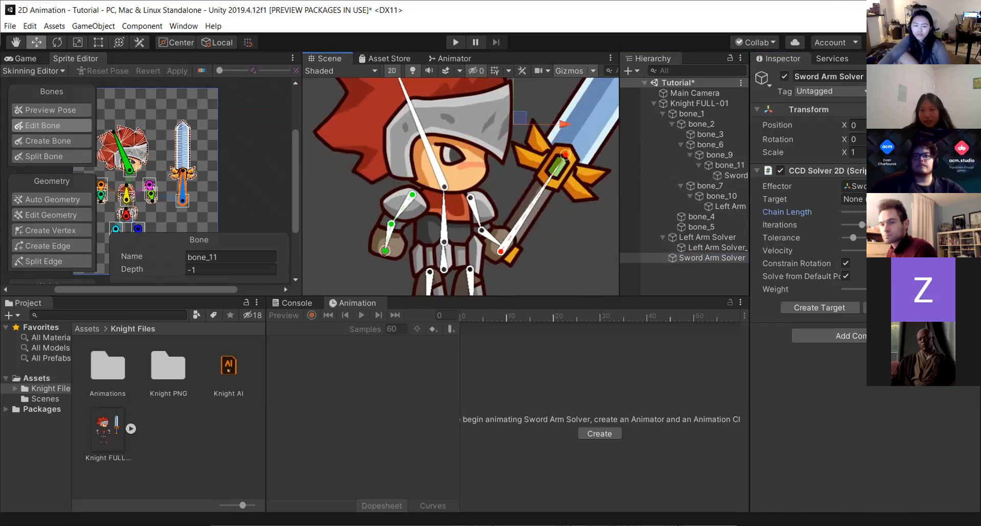
Drag the sword to test the solver, then create the Sword Arm Solver's target.
{"action": "mouse_move", "coordinate": [559, 154]}
{"action": "left_mouse_down"}
{"action": "mouse_move", "coordinate": [460, 317]}
{"action": "mouse_move", "coordinate": [536, 205]}
{"action": "mouse_move", "coordinate": [564, 94]}
{"action": "mouse_move", "coordinate": [577, 133]}
{"action": "mouse_move", "coordinate": [503, 320]}
{"action": "mouse_move", "coordinate": [525, 141]}
{"action": "mouse_move", "coordinate": [606, 32]}
{"action": "mouse_move", "coordinate": [551, 335]}
{"action": "mouse_move", "coordinate": [492, 22]}
{"action": "mouse_move", "coordinate": [602, 175]}
{"action": "mouse_move", "coordinate": [318, 153]}
{"action": "mouse_move", "coordinate": [468, 301]}
{"action": "mouse_move", "coordinate": [608, 330]}
{"action": "mouse_move", "coordinate": [567, 139]}
{"action": "mouse_move", "coordinate": [577, 151]}
{"action": "left_mouse_up"}
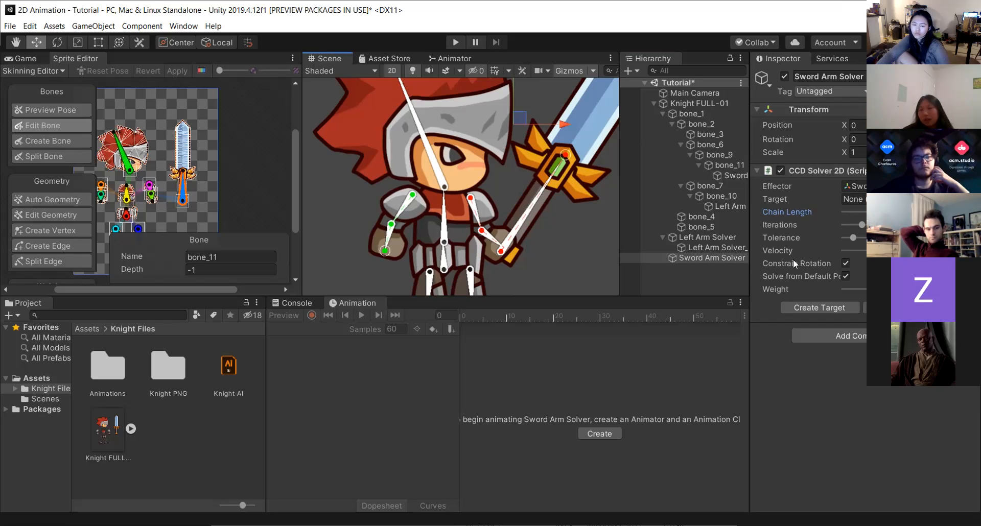
{"action": "mouse_move", "coordinate": [780, 249]}
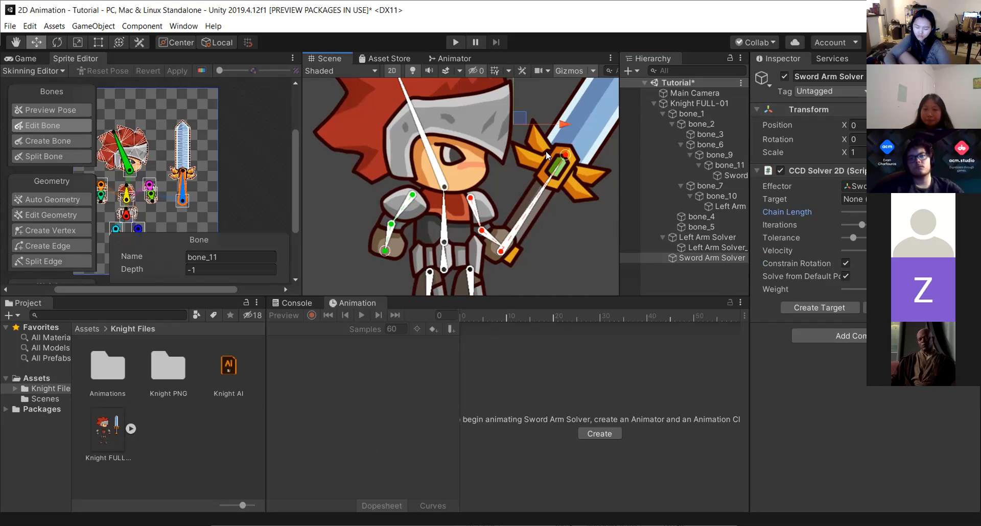
{"action": "left_click_drag", "start_coordinate": [565, 156], "coordinate": [610, 281]}
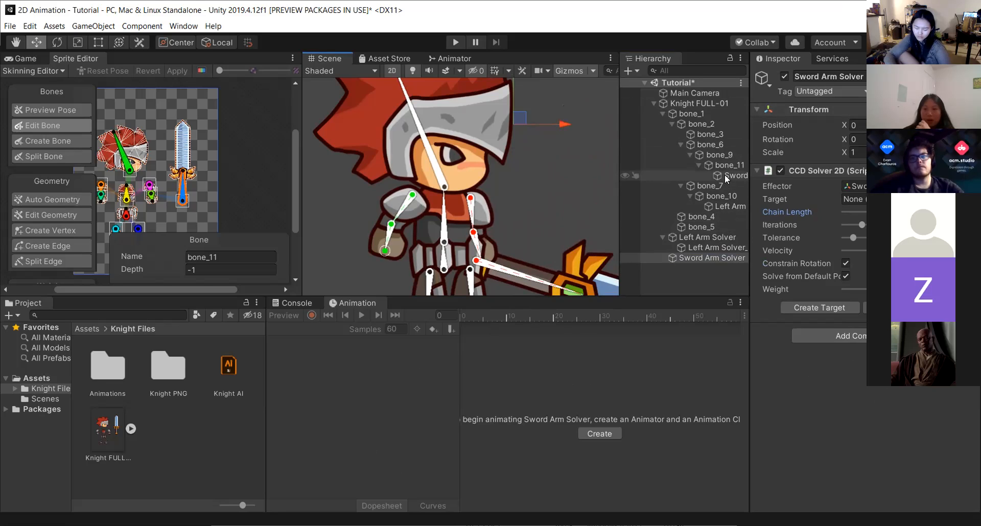
{"action": "left_click", "coordinate": [800, 308]}
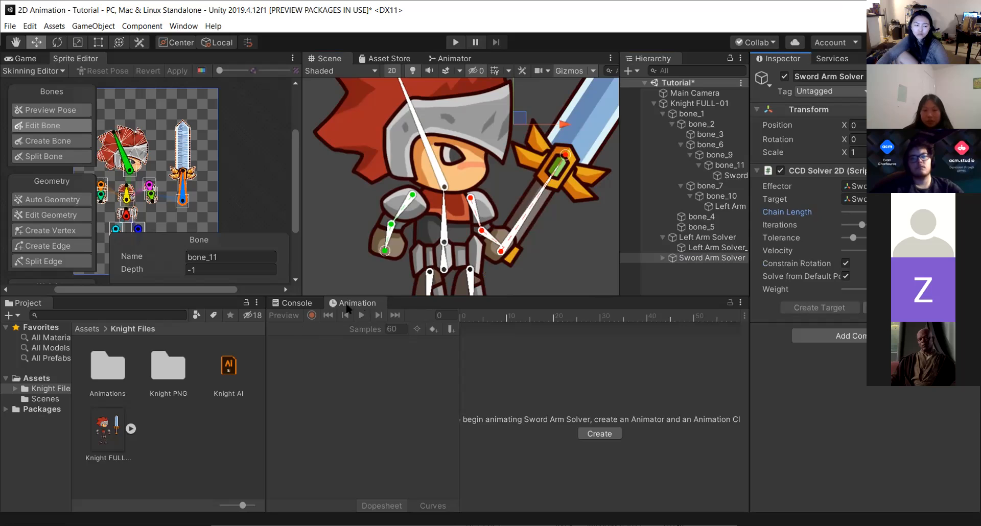
Select the Knight FULL-01 object and open the Animation window.
{"action": "left_click", "coordinate": [705, 102]}
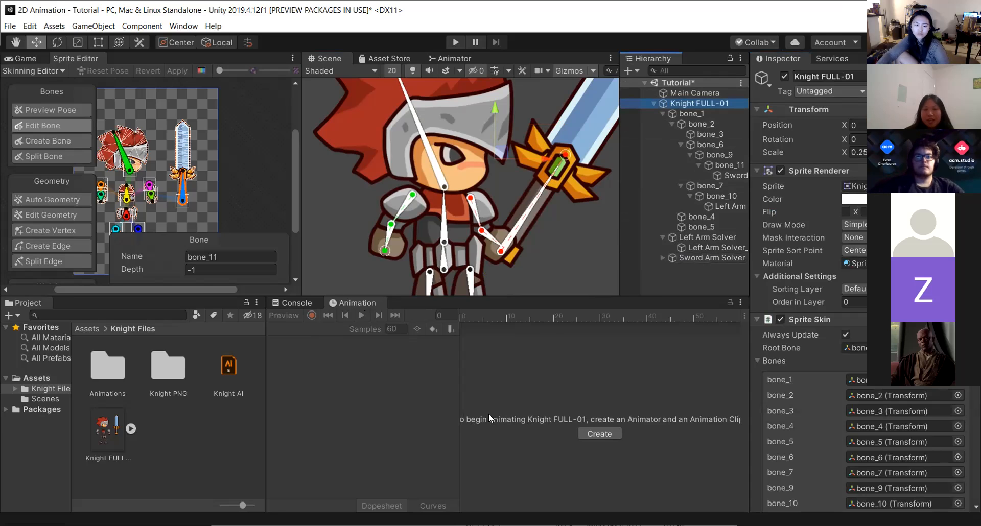
{"action": "left_click", "coordinate": [373, 433]}
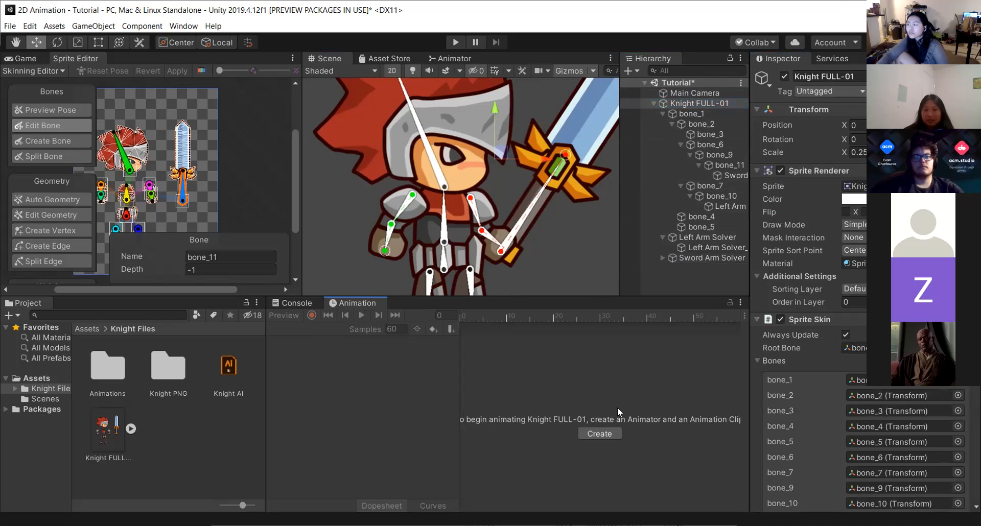
{"action": "left_click", "coordinate": [589, 434]}
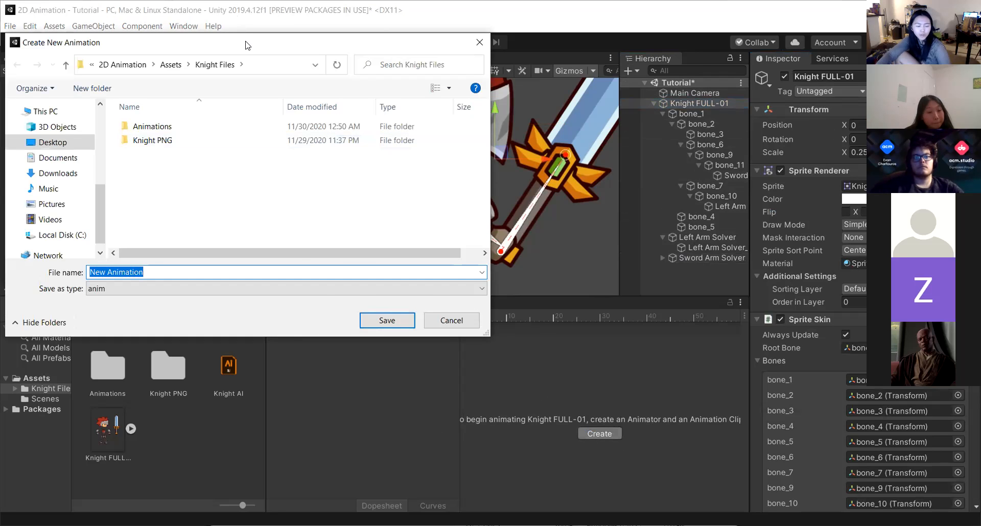
{"action": "left_click_drag", "start_coordinate": [245, 45], "coordinate": [564, 94]}
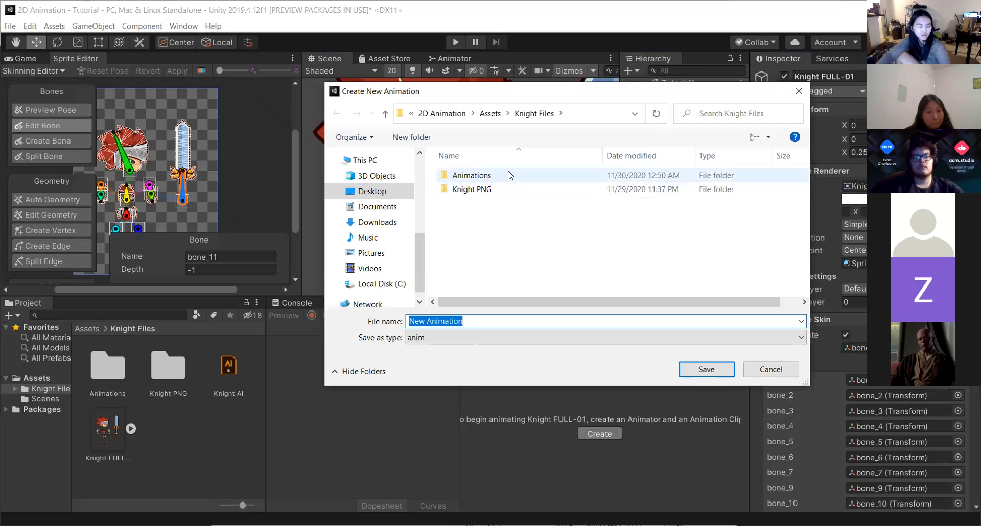
{"action": "left_click", "coordinate": [799, 90]}
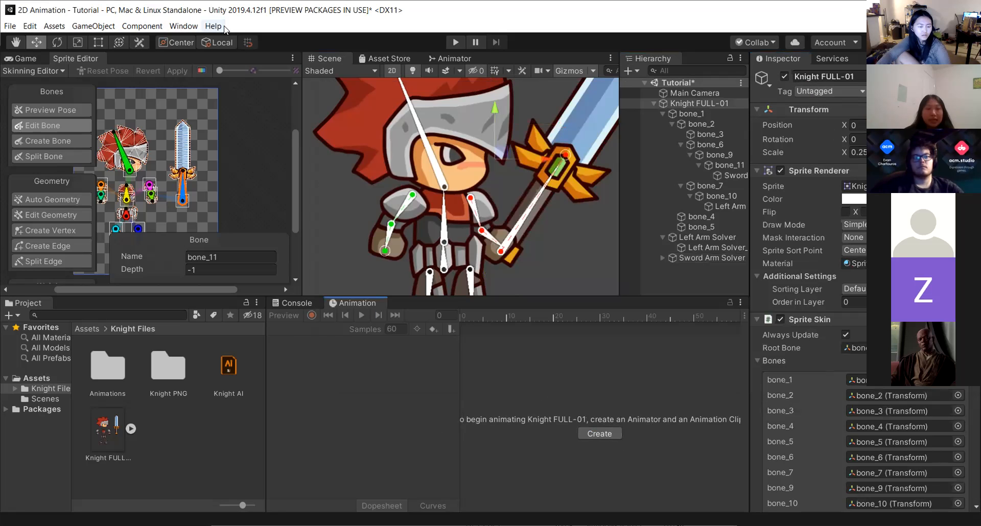
{"action": "left_click", "coordinate": [181, 27]}
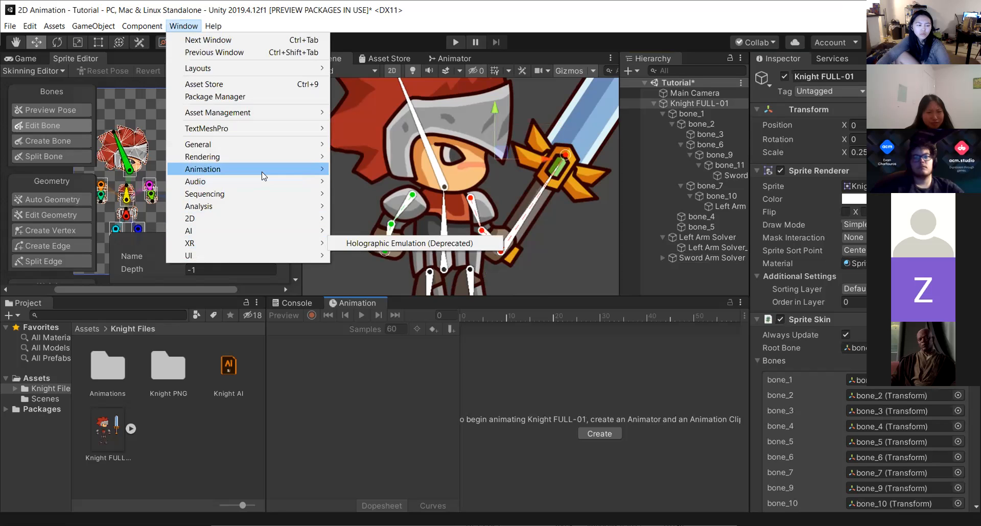
{"action": "mouse_move", "coordinate": [262, 175]}
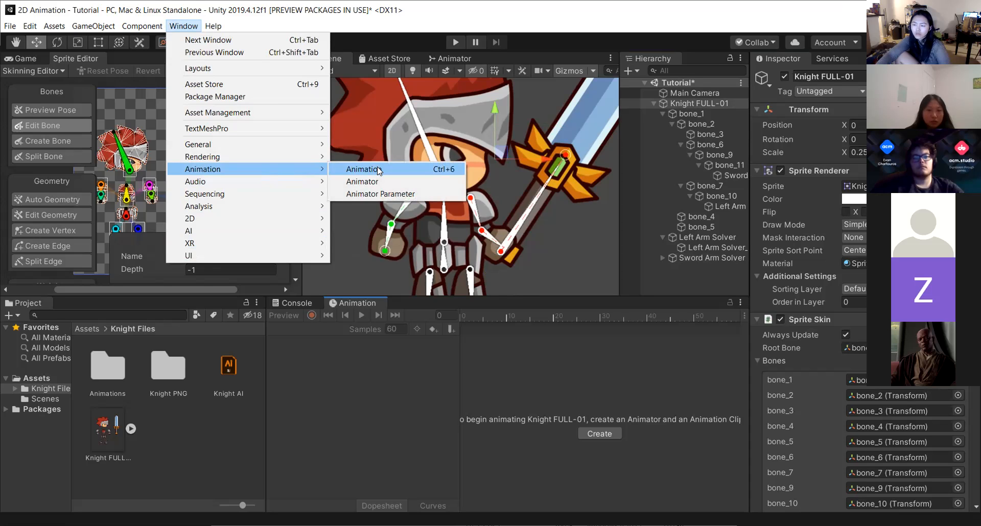
{"action": "left_click", "coordinate": [387, 381]}
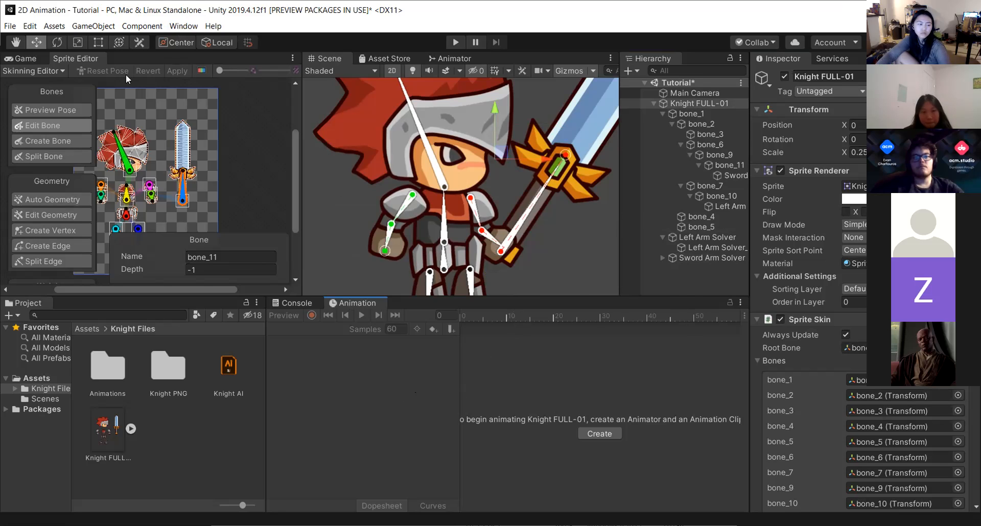
Create a new animation clip named Sword Attack inside the Animations folder.
{"action": "left_click", "coordinate": [589, 431]}
{"action": "double_click", "coordinate": [478, 173]}
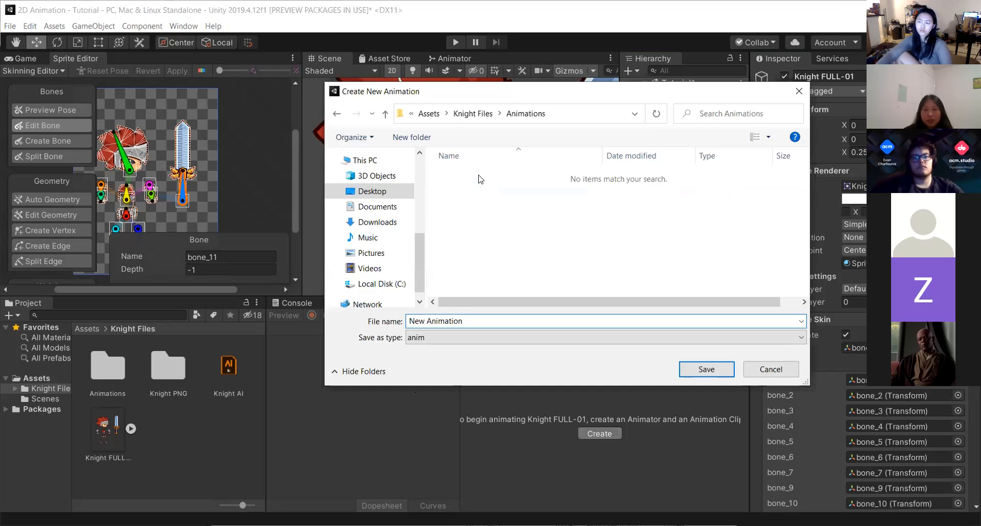
{"action": "left_click", "coordinate": [495, 321]}
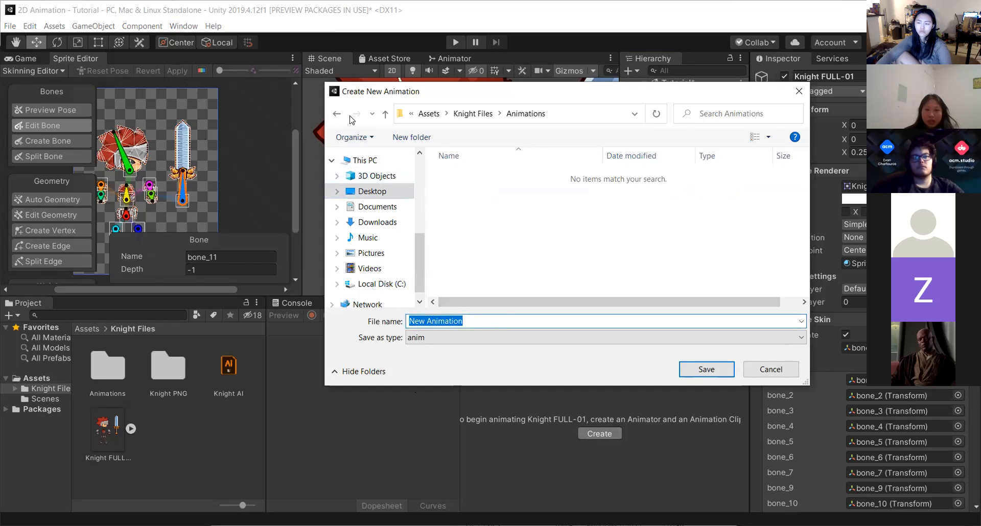
{"action": "left_click", "coordinate": [462, 202]}
{"action": "right_click", "coordinate": [462, 199]}
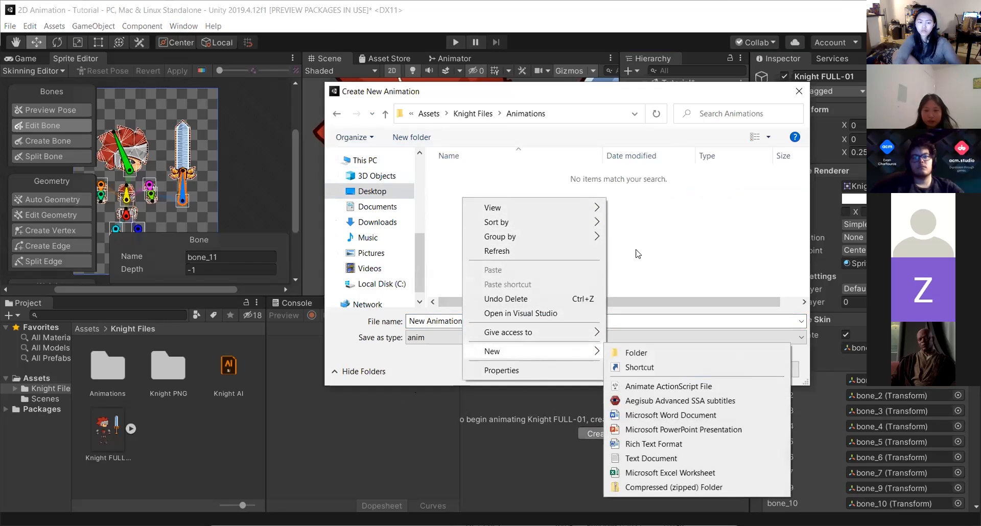
{"action": "key", "text": "Escape"}
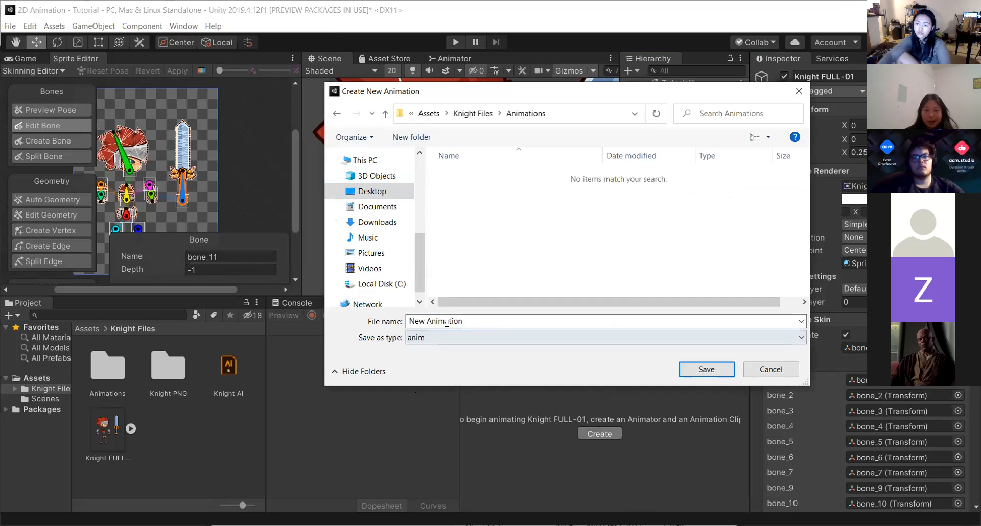
{"action": "left_click", "coordinate": [506, 321]}
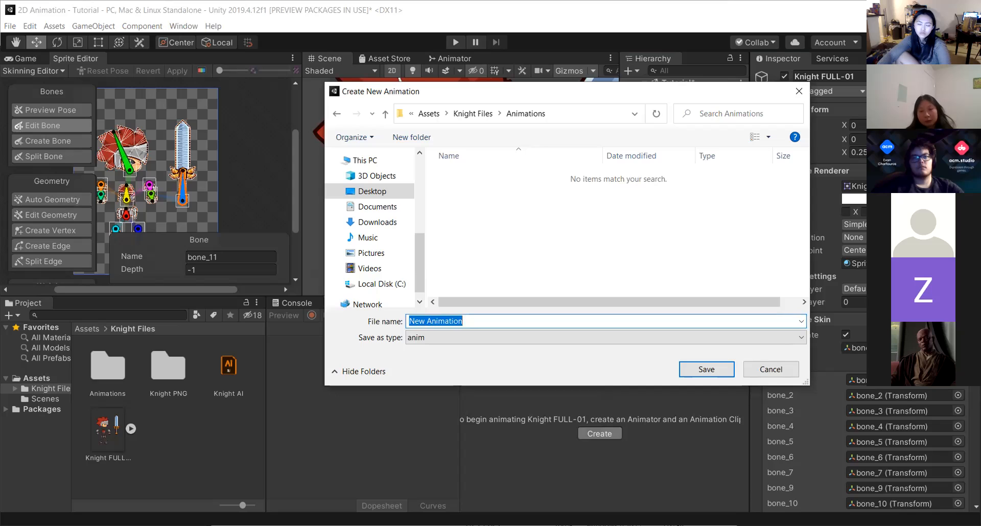
{"action": "type", "text": "Swor"}
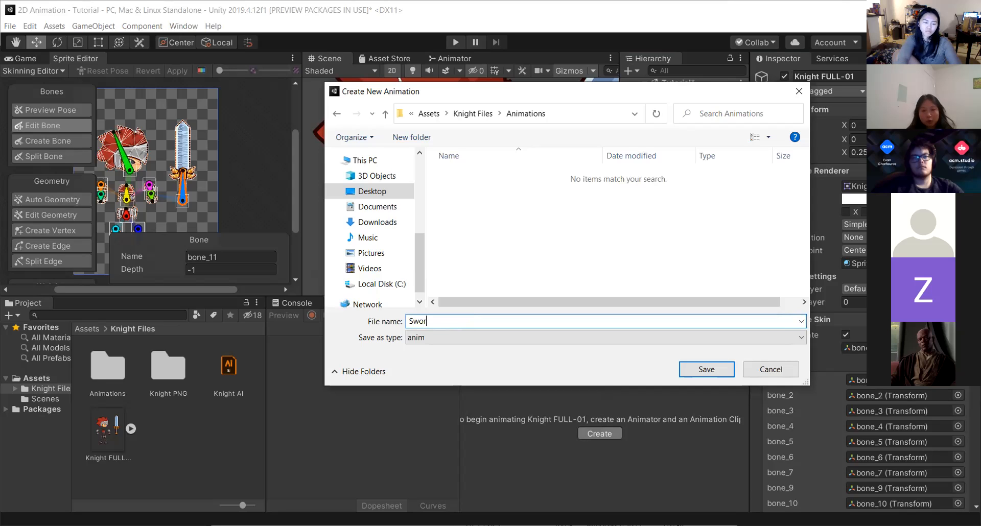
{"action": "type", "text": "d Attack"}
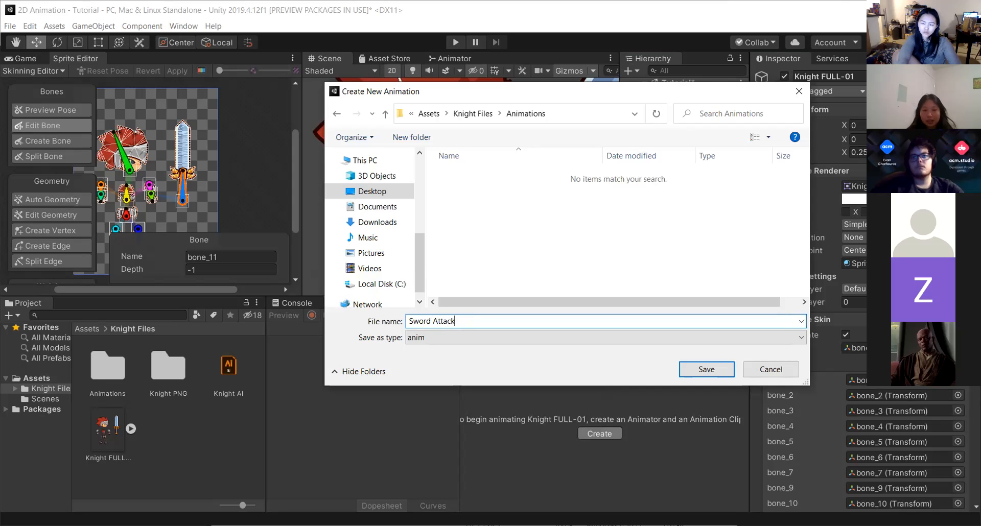
{"action": "left_click", "coordinate": [708, 368]}
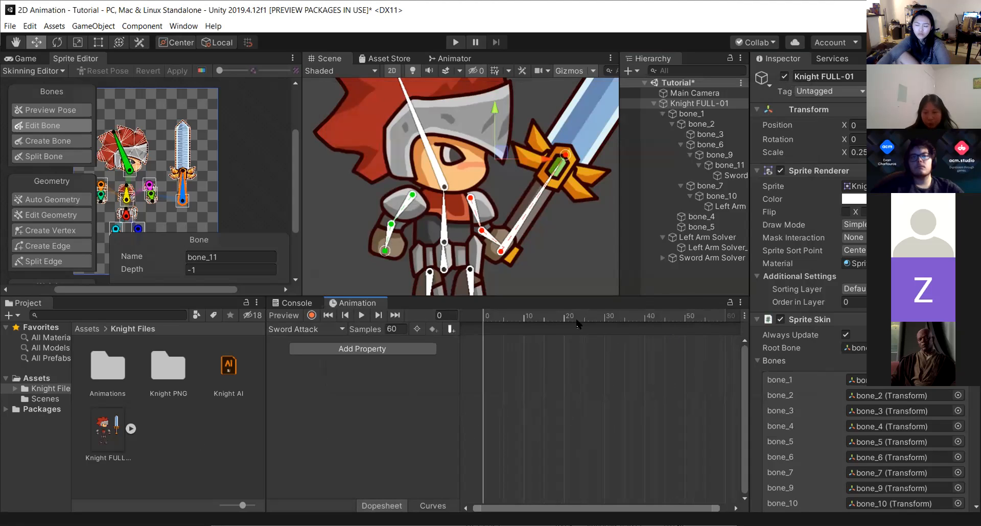
Open the Knight Files Animations folder in the Project to view the new clip.
{"action": "left_click", "coordinate": [306, 329]}
{"action": "left_click", "coordinate": [304, 336]}
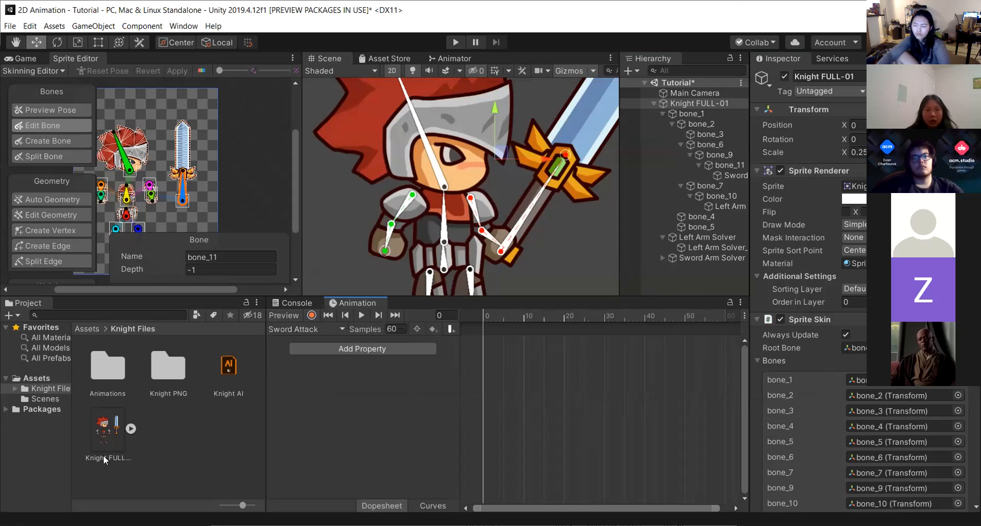
{"action": "left_click", "coordinate": [14, 388]}
{"action": "left_click", "coordinate": [104, 378]}
{"action": "double_click", "coordinate": [104, 379]}
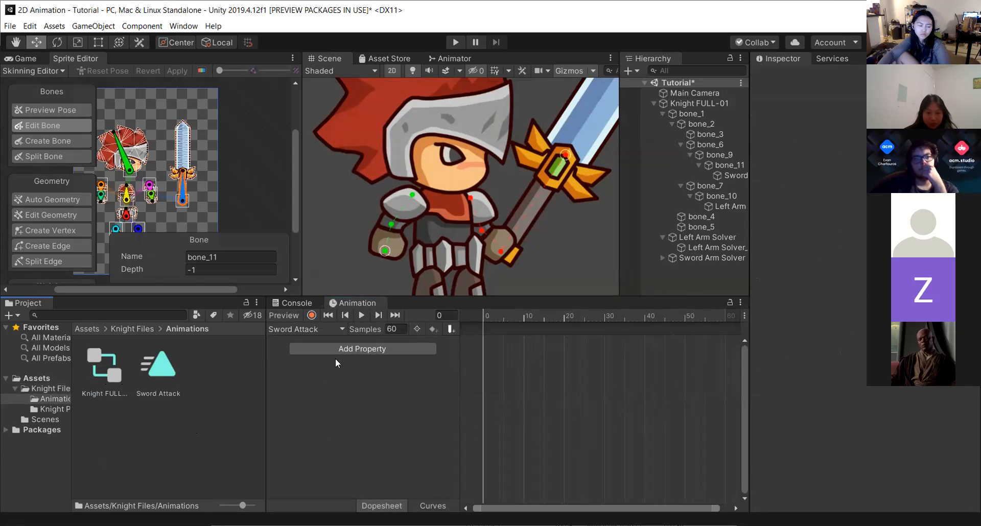
Select the Knight FULL-01 object and set the Sword Attack clip's sample rate to 24.
{"action": "left_click", "coordinate": [708, 102]}
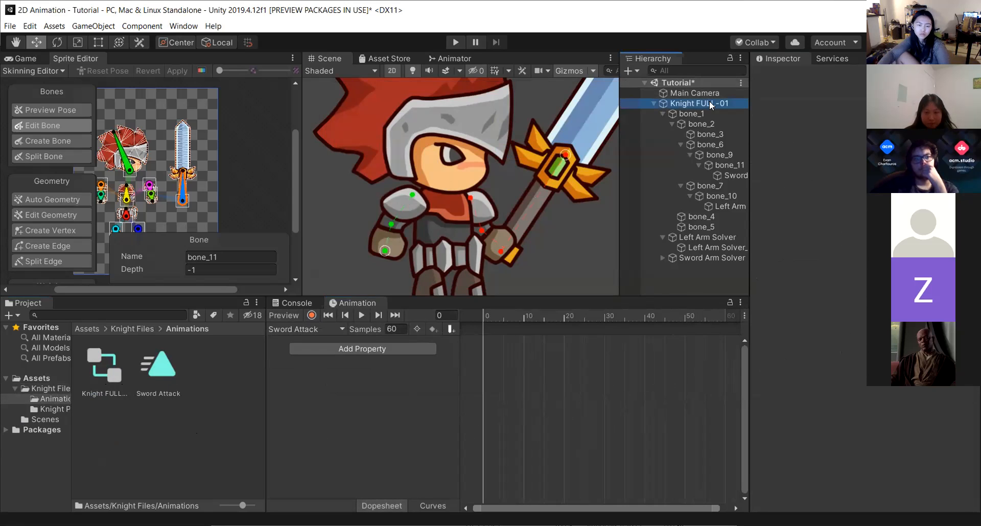
{"action": "left_click", "coordinate": [361, 404]}
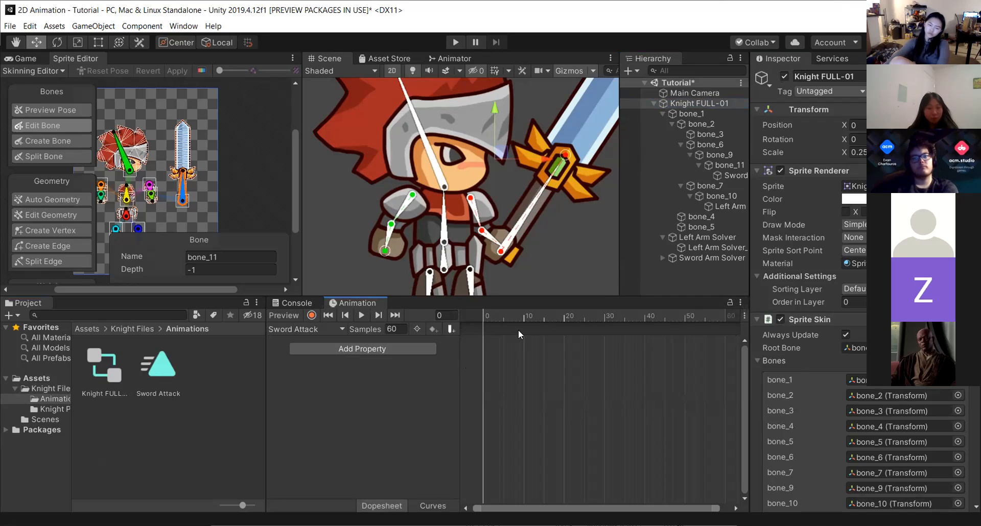
{"action": "left_click", "coordinate": [744, 317]}
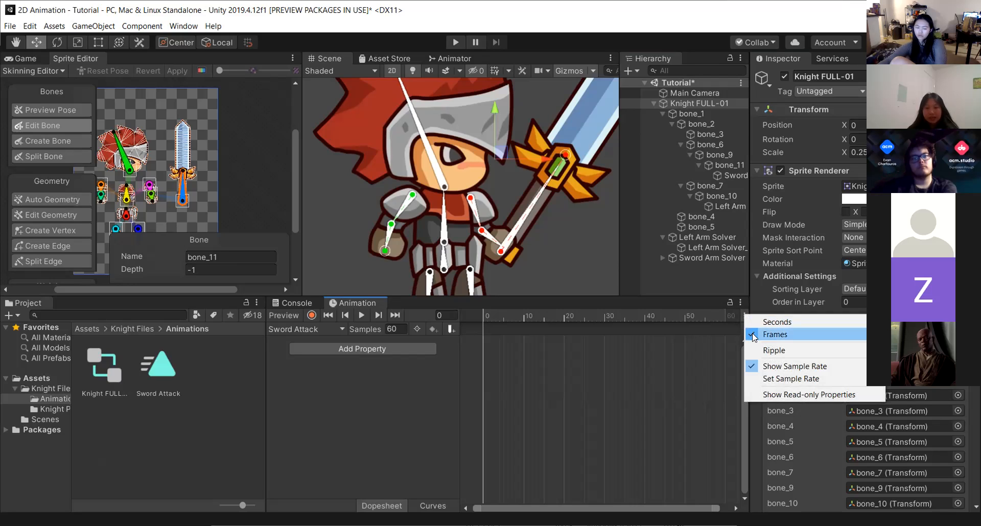
{"action": "left_click", "coordinate": [752, 335]}
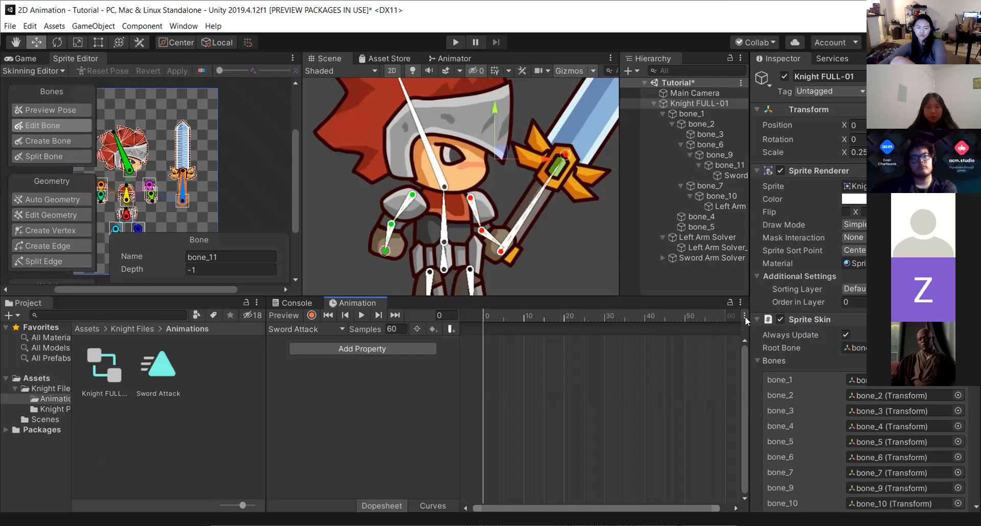
{"action": "left_click", "coordinate": [744, 316]}
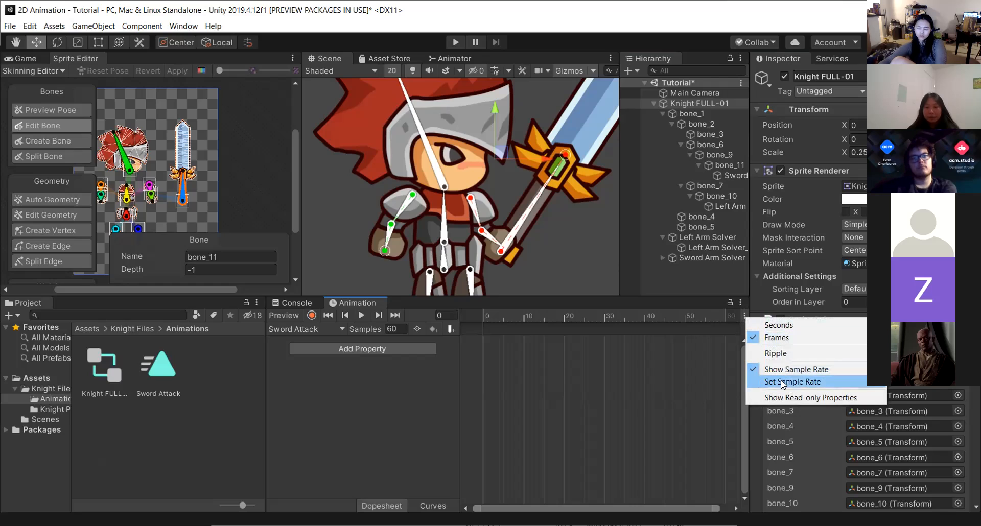
{"action": "mouse_move", "coordinate": [842, 382]}
{"action": "left_click", "coordinate": [899, 393]}
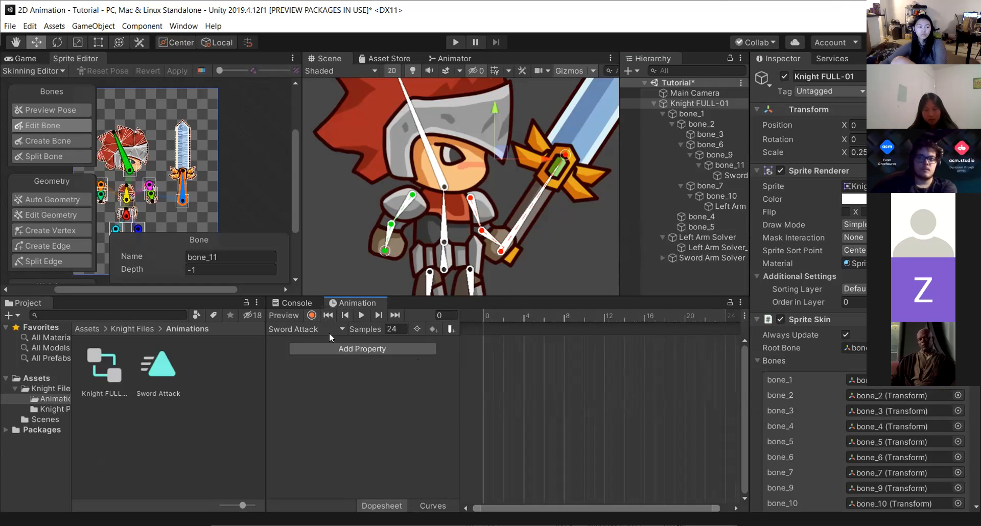
{"action": "left_click", "coordinate": [428, 350]}
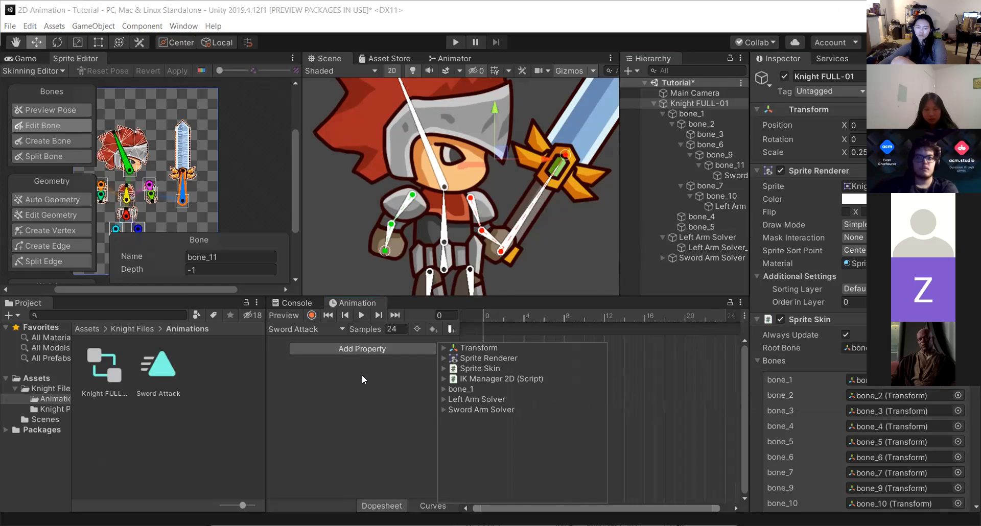
{"action": "left_click", "coordinate": [361, 374]}
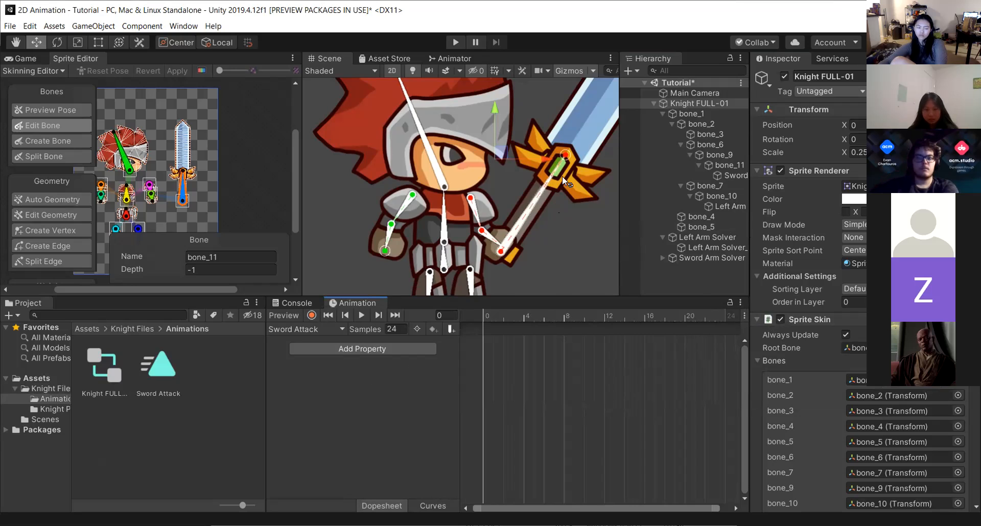
{"action": "left_click_drag", "start_coordinate": [567, 153], "coordinate": [588, 194]}
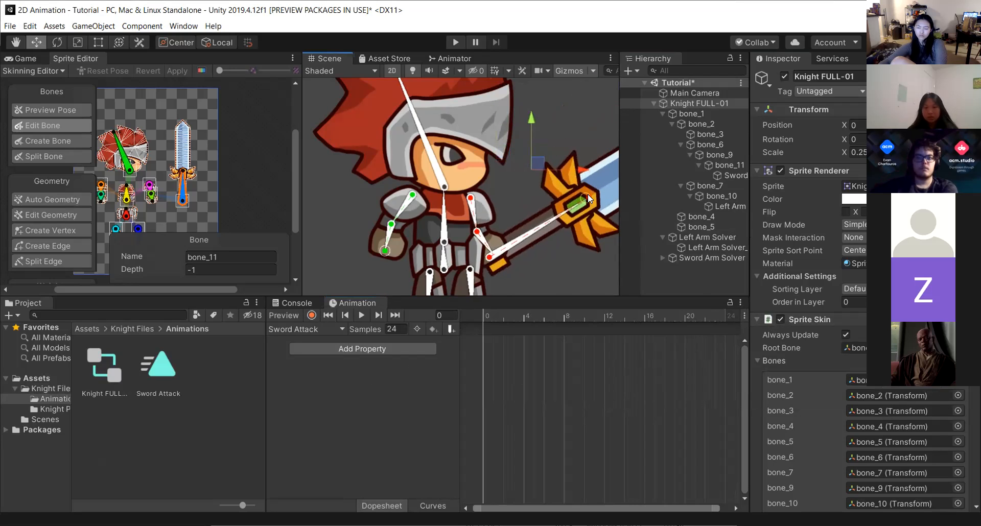
{"action": "key", "text": "ctrl+z"}
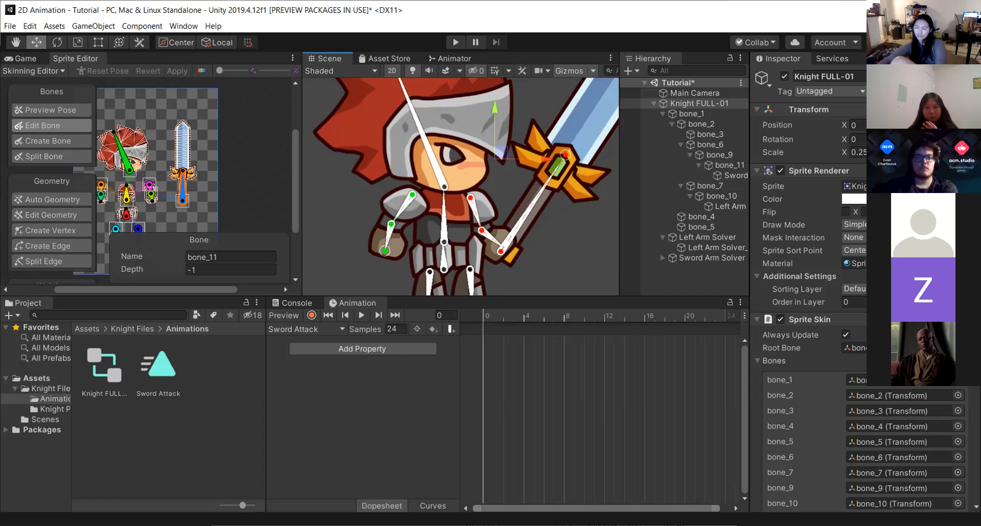
Enable keyframe recording mode and move the playhead to frame 8.
{"action": "left_click", "coordinate": [311, 315]}
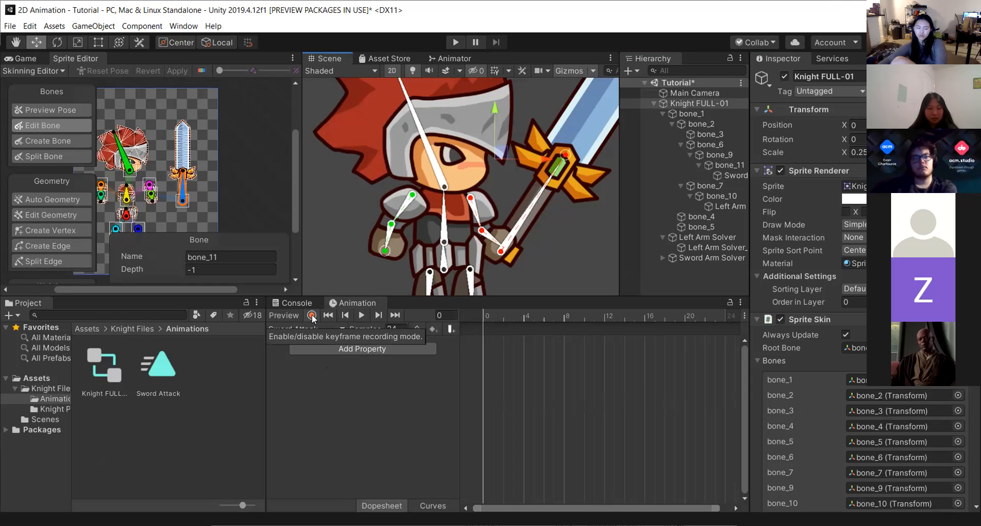
{"action": "left_click", "coordinate": [311, 315]}
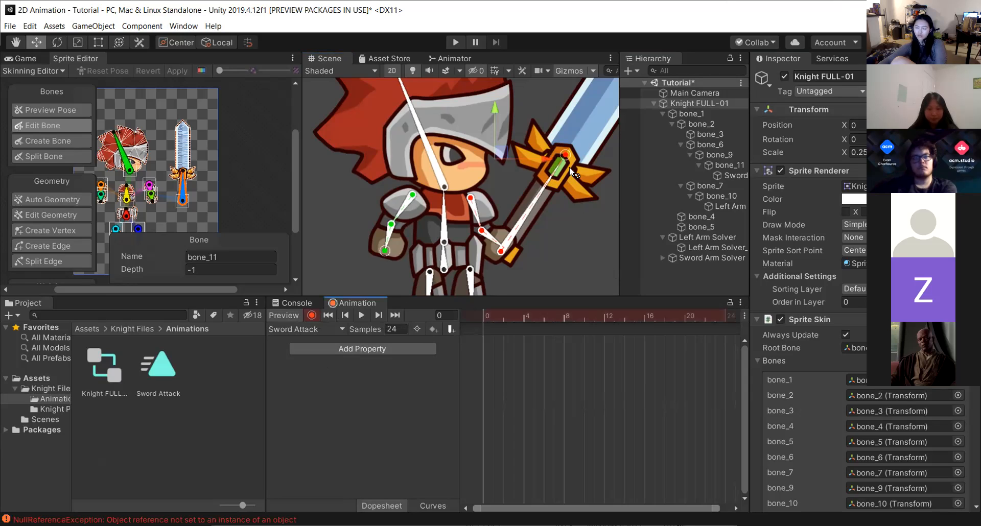
{"action": "left_click", "coordinate": [564, 317]}
{"action": "left_click_drag", "start_coordinate": [564, 154], "coordinate": [596, 229]}
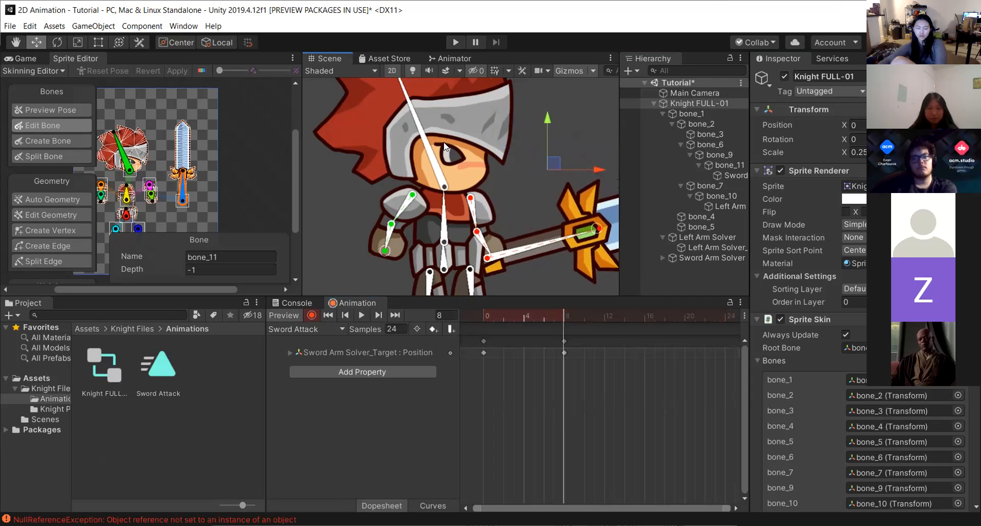
{"action": "scroll", "coordinate": [540, 196], "scroll_direction": "down", "scroll_amount": 10}
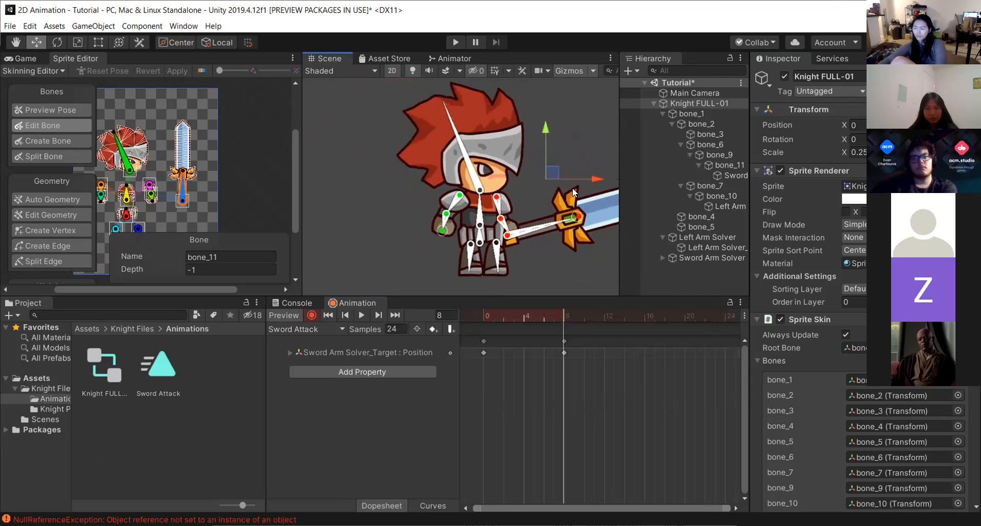
{"action": "key", "text": "ctrl+z"}
{"action": "left_click_drag", "start_coordinate": [556, 169], "coordinate": [527, 170]}
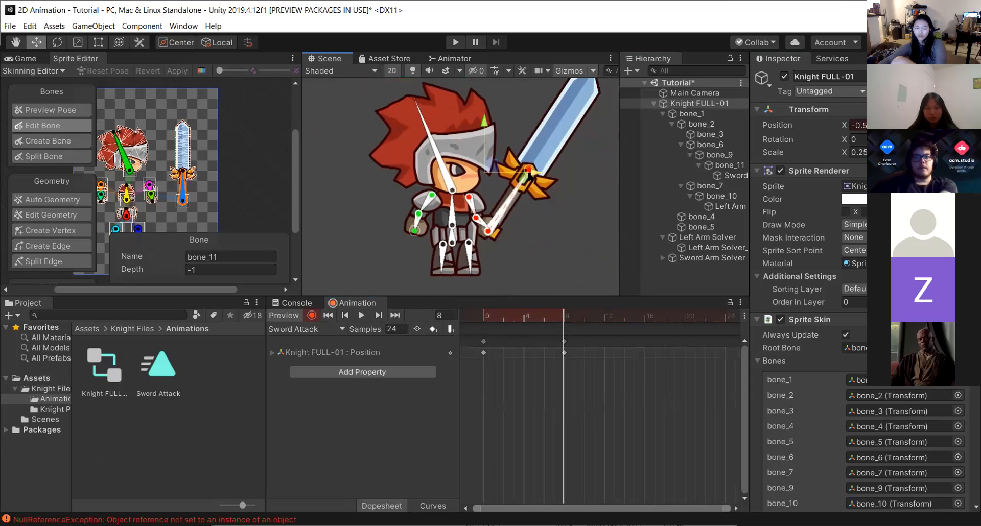
{"action": "key", "text": "ctrl+z"}
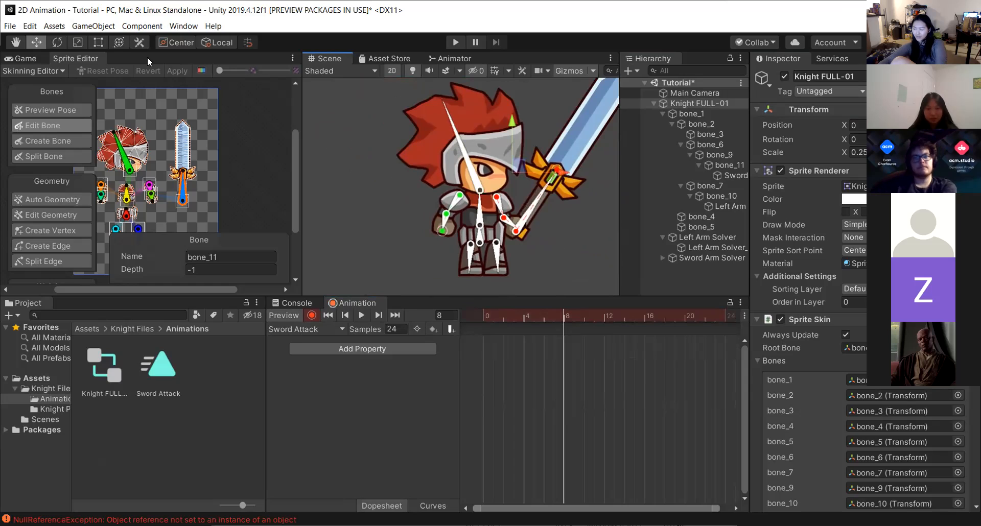
At frame 8, pose the knight by moving the sword target, tilting the head, moving the left arm target and rotating a leg.
{"action": "left_click", "coordinate": [16, 42]}
{"action": "left_click", "coordinate": [559, 175]}
{"action": "left_click", "coordinate": [568, 315]}
{"action": "left_click_drag", "start_coordinate": [557, 316], "coordinate": [564, 315]}
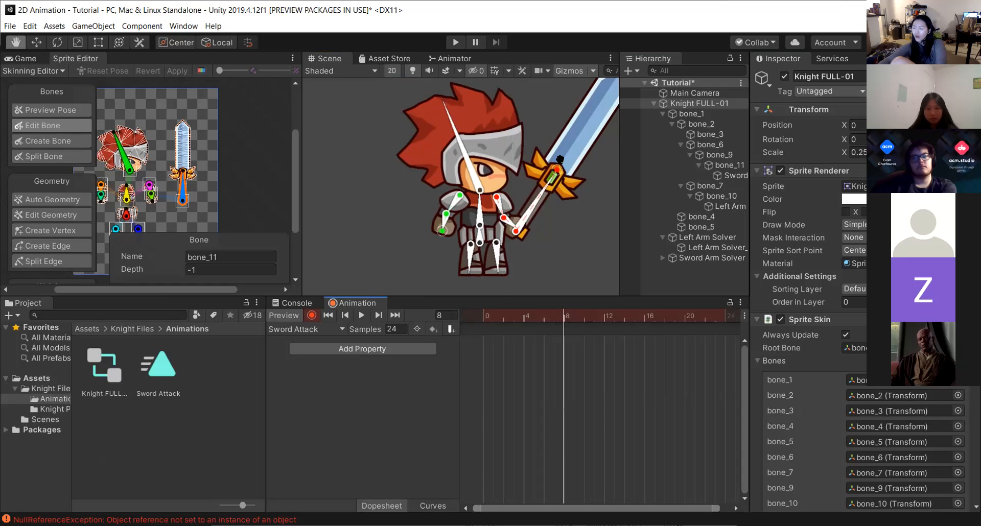
{"action": "left_click", "coordinate": [36, 42]}
{"action": "left_click_drag", "start_coordinate": [557, 172], "coordinate": [580, 196]}
{"action": "left_click_drag", "start_coordinate": [461, 146], "coordinate": [468, 146]}
{"action": "mouse_move", "coordinate": [443, 231]}
{"action": "left_mouse_down"}
{"action": "mouse_move", "coordinate": [434, 216]}
{"action": "mouse_move", "coordinate": [435, 225]}
{"action": "left_mouse_up"}
{"action": "left_click_drag", "start_coordinate": [463, 271], "coordinate": [462, 269]}
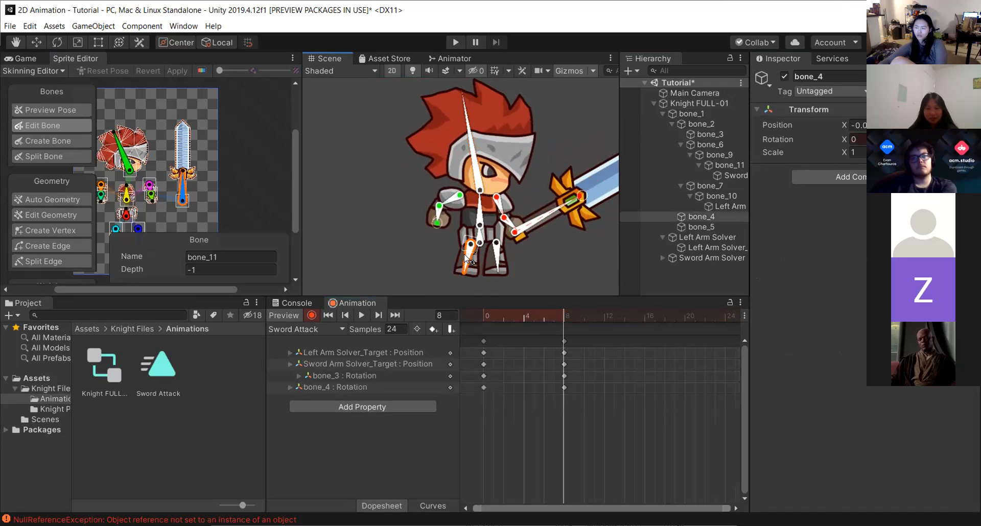
Rotate the torso bone (bone_2) at frame 8 to lean the body back.
{"action": "left_click_drag", "start_coordinate": [480, 206], "coordinate": [482, 207]}
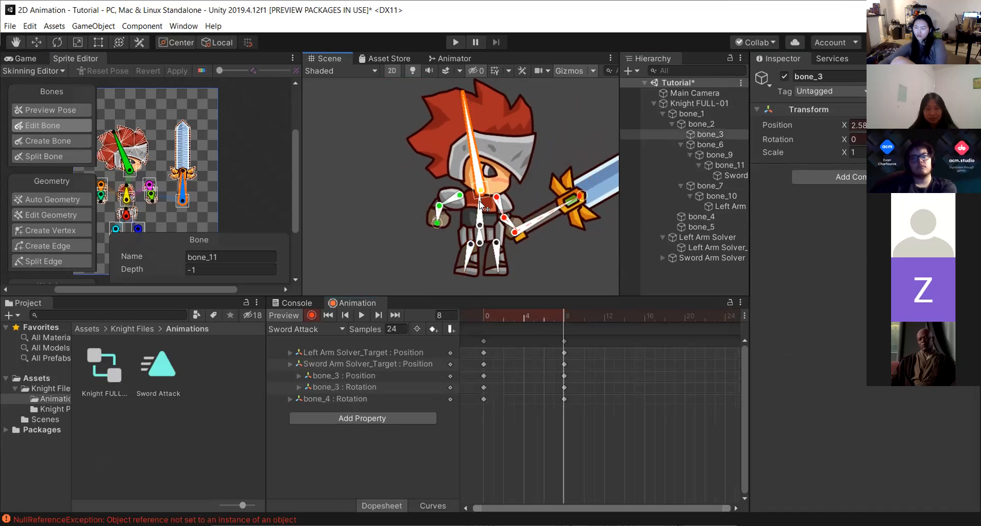
{"action": "key", "text": "ctrl+z"}
{"action": "left_click", "coordinate": [481, 211]}
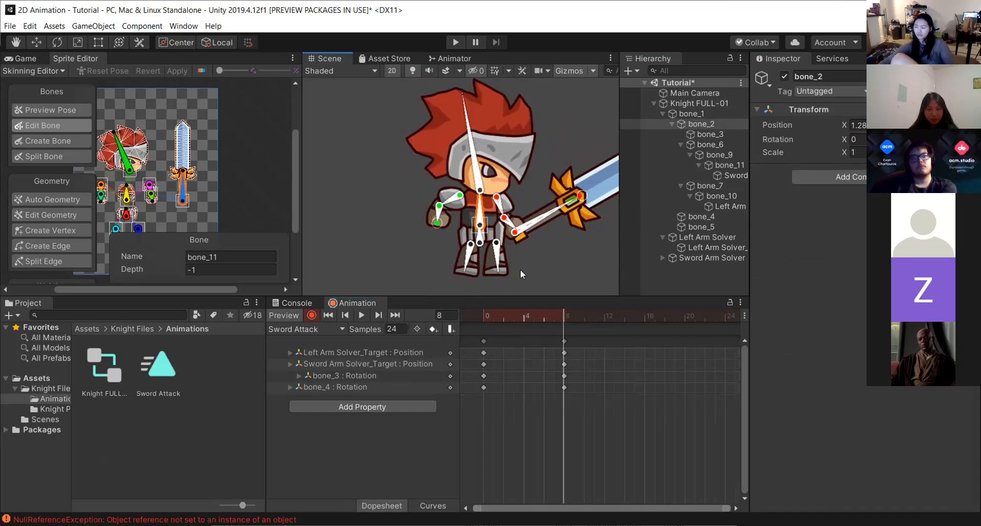
{"action": "left_click_drag", "start_coordinate": [480, 213], "coordinate": [434, 220]}
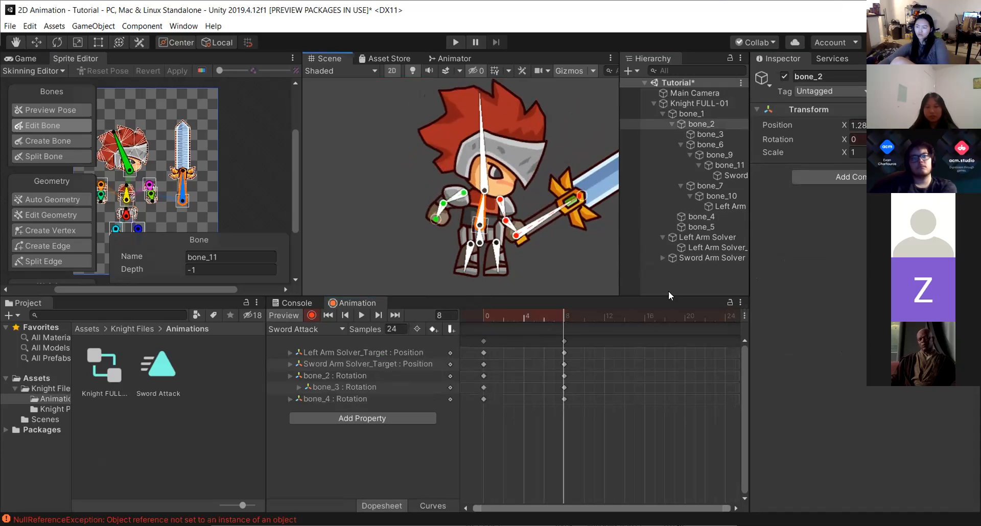
{"action": "mouse_move", "coordinate": [485, 207]}
{"action": "left_mouse_down"}
{"action": "mouse_move", "coordinate": [500, 245]}
{"action": "mouse_move", "coordinate": [508, 226]}
{"action": "mouse_move", "coordinate": [482, 204]}
{"action": "left_mouse_up"}
{"action": "key", "text": "ctrl+z"}
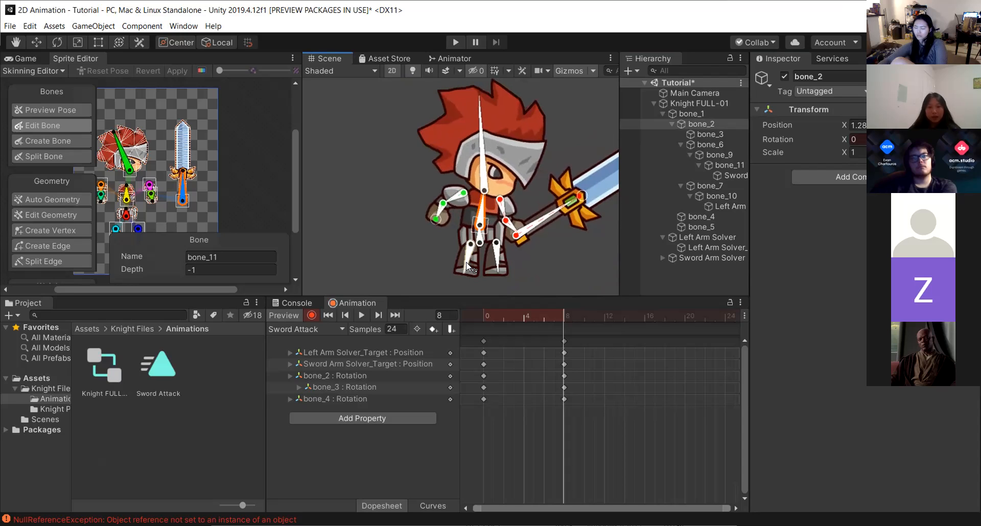
{"action": "left_click", "coordinate": [466, 272]}
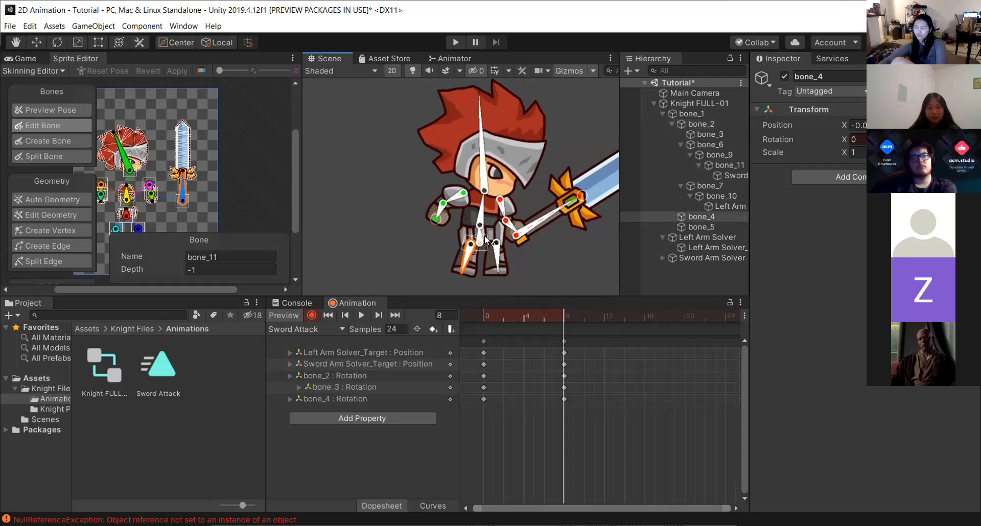
At frame 16, swing the sword target down, lean the torso forward, adjust the left arm target and rotate the other leg.
{"action": "left_click", "coordinate": [645, 316]}
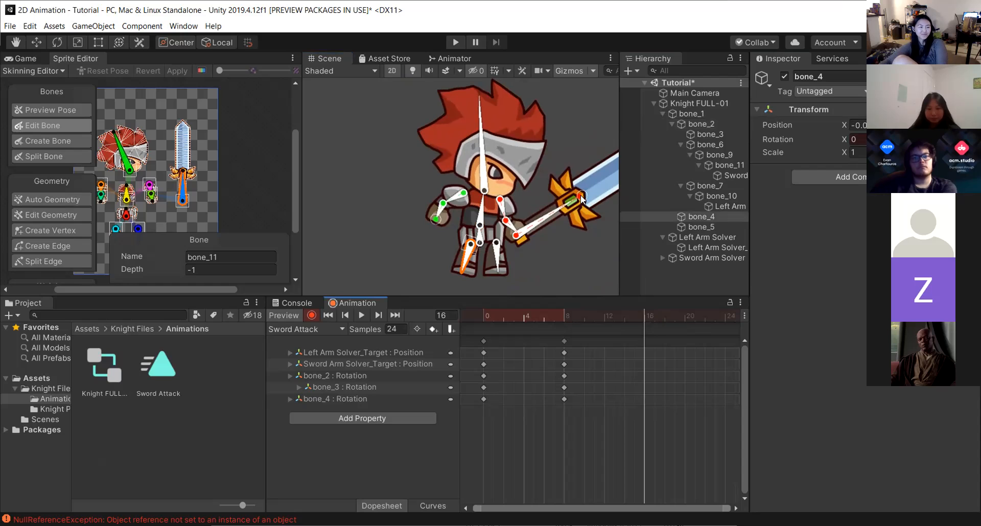
{"action": "left_click_drag", "start_coordinate": [585, 208], "coordinate": [597, 247]}
{"action": "left_click_drag", "start_coordinate": [490, 182], "coordinate": [485, 207]}
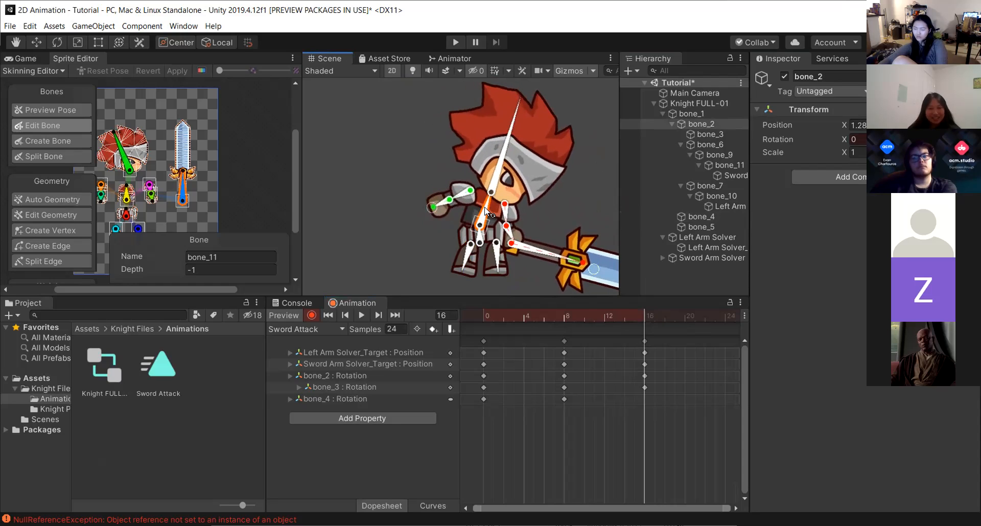
{"action": "left_click_drag", "start_coordinate": [431, 206], "coordinate": [436, 205]}
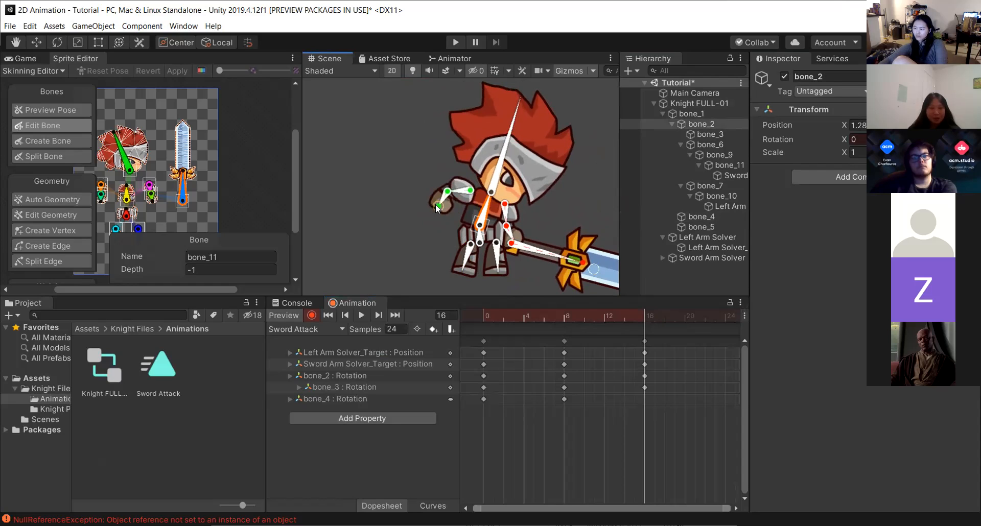
{"action": "left_click_drag", "start_coordinate": [465, 256], "coordinate": [500, 268]}
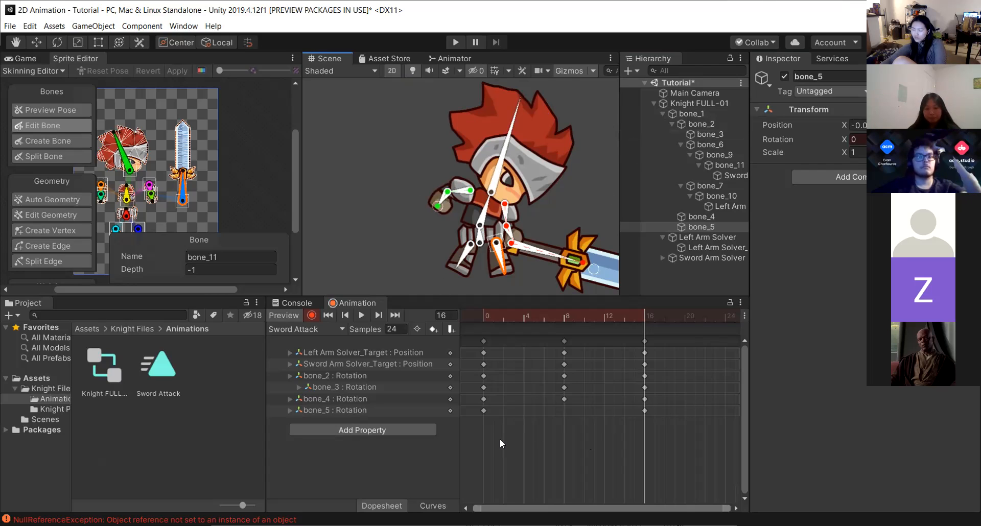
Copy all keyframes from frame 0 and paste them at frame 24.
{"action": "left_click_drag", "start_coordinate": [500, 462], "coordinate": [467, 332]}
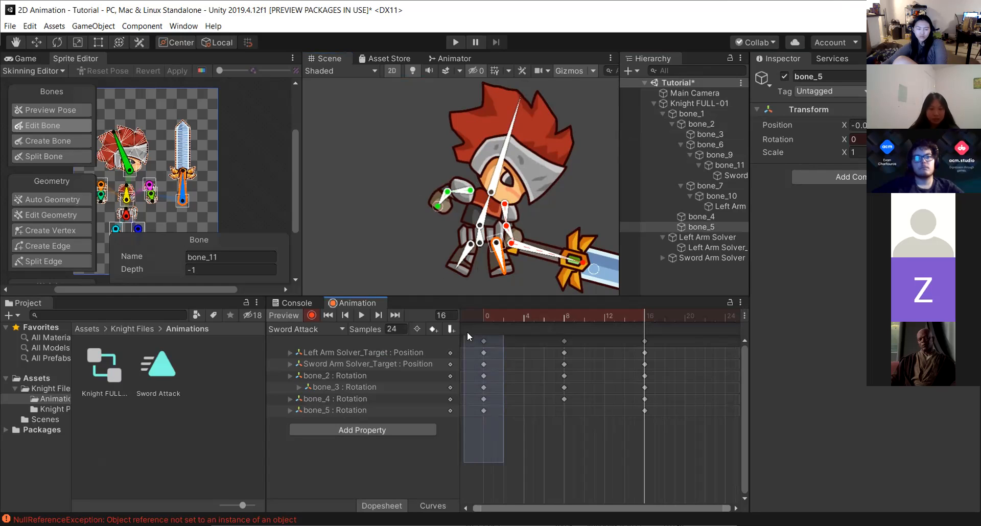
{"action": "left_click_drag", "start_coordinate": [467, 332], "coordinate": [466, 333]}
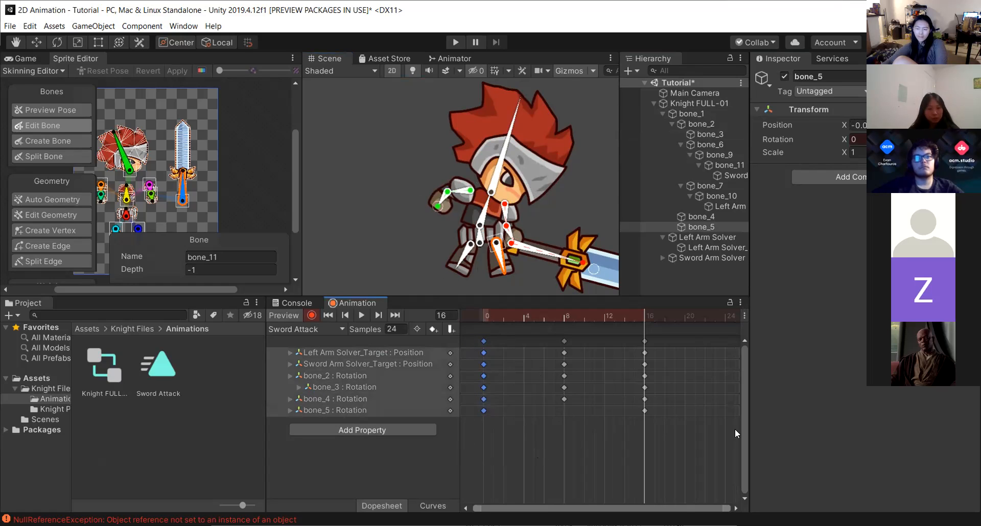
{"action": "left_click", "coordinate": [725, 317]}
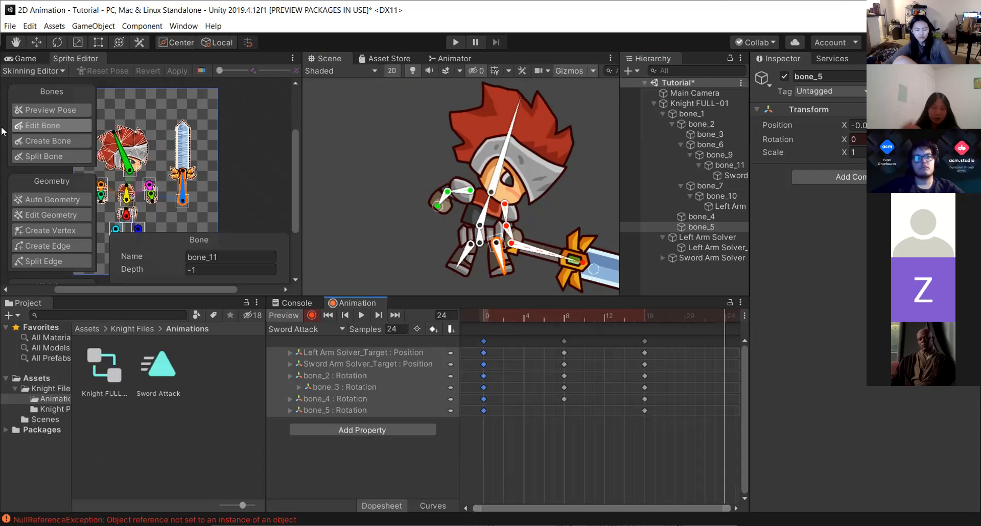
{"action": "key", "text": "ctrl+v"}
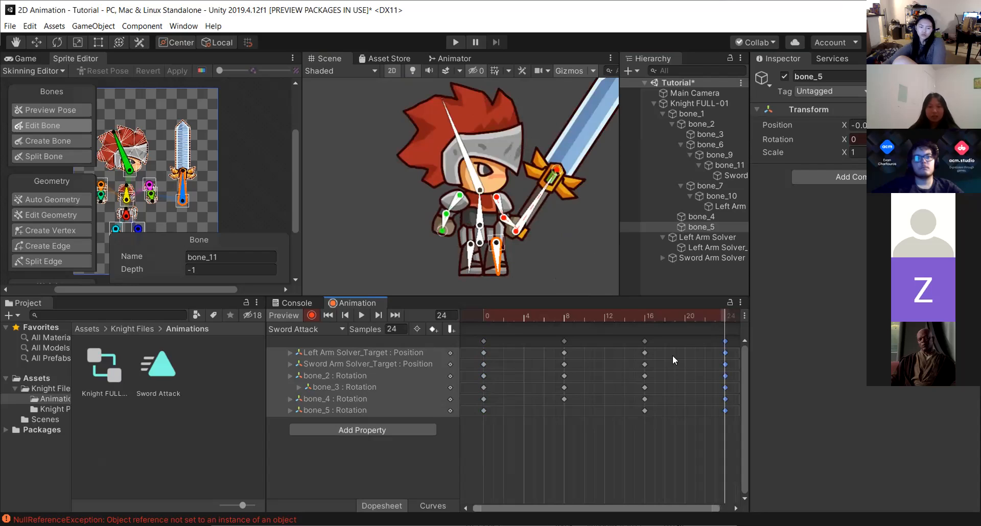
Scrub between frames 8, 16 and 24 to review the attack poses.
{"action": "left_click", "coordinate": [643, 317]}
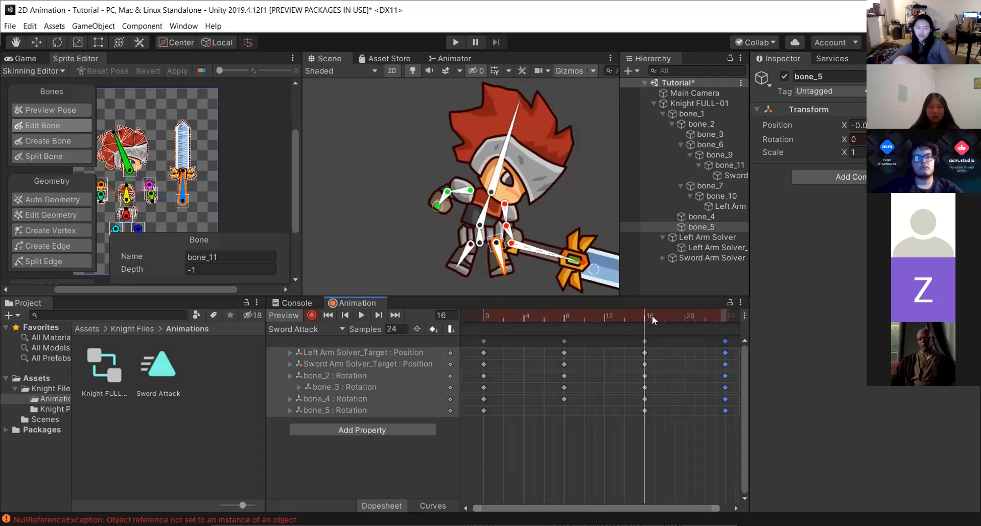
{"action": "left_click", "coordinate": [566, 315]}
{"action": "left_click", "coordinate": [515, 318]}
{"action": "left_click", "coordinate": [554, 314]}
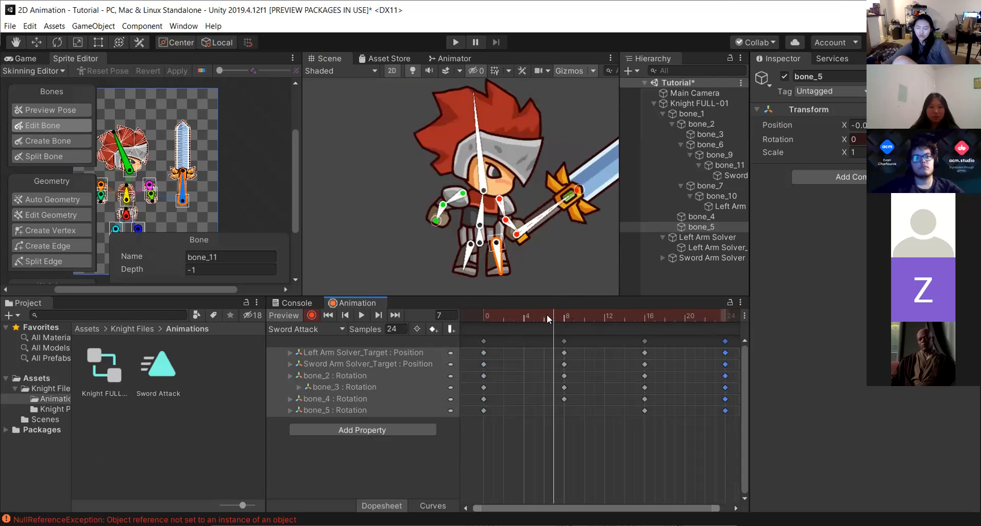
{"action": "left_click", "coordinate": [565, 313]}
{"action": "left_click", "coordinate": [643, 315]}
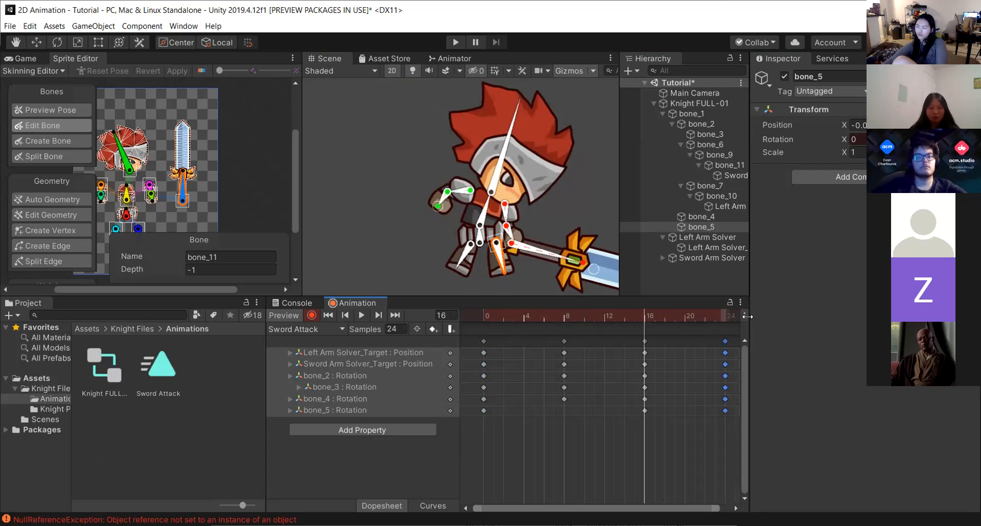
{"action": "left_click", "coordinate": [724, 316]}
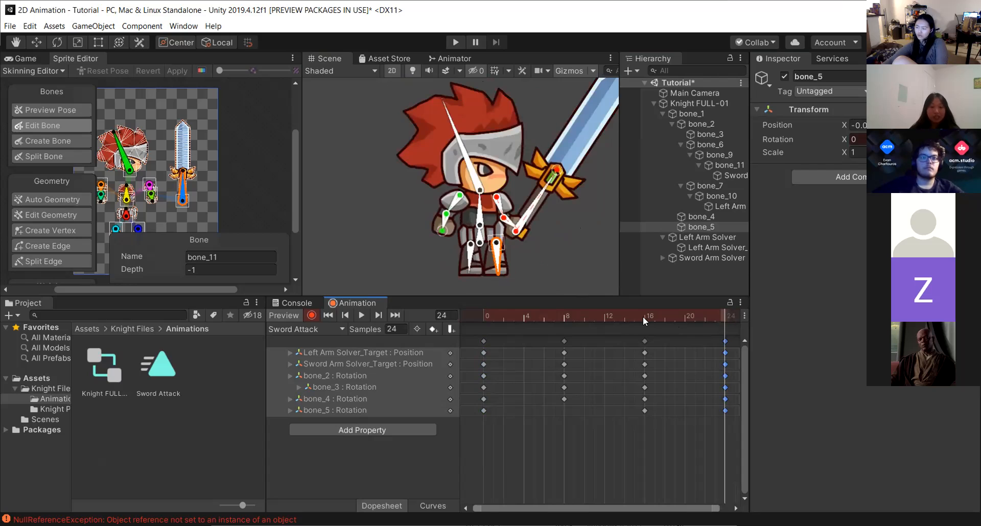
Scrub the Sword Attack timeline from frame 0 through frames 8 and 16 to compare the attack poses.
{"action": "left_click", "coordinate": [594, 317]}
{"action": "left_click_drag", "start_coordinate": [598, 320], "coordinate": [543, 321]}
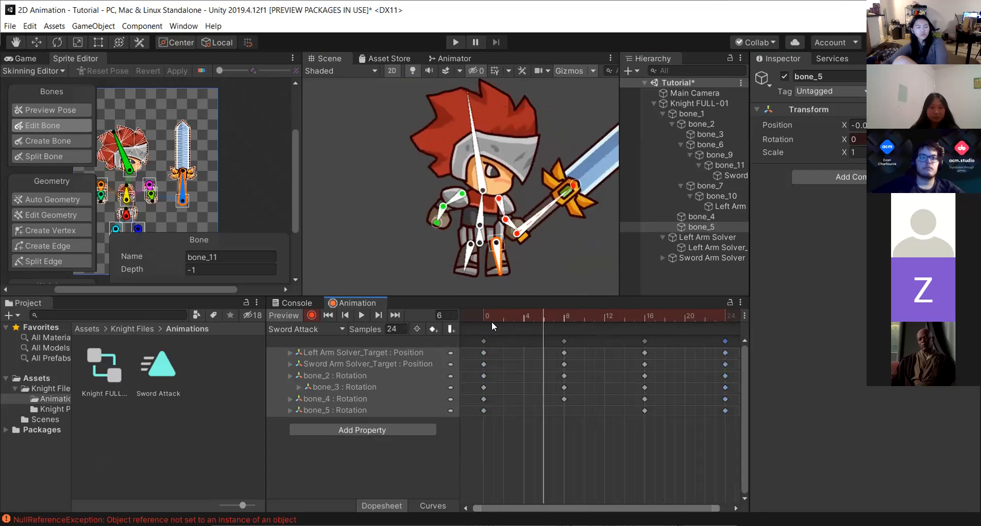
{"action": "left_click", "coordinate": [503, 314]}
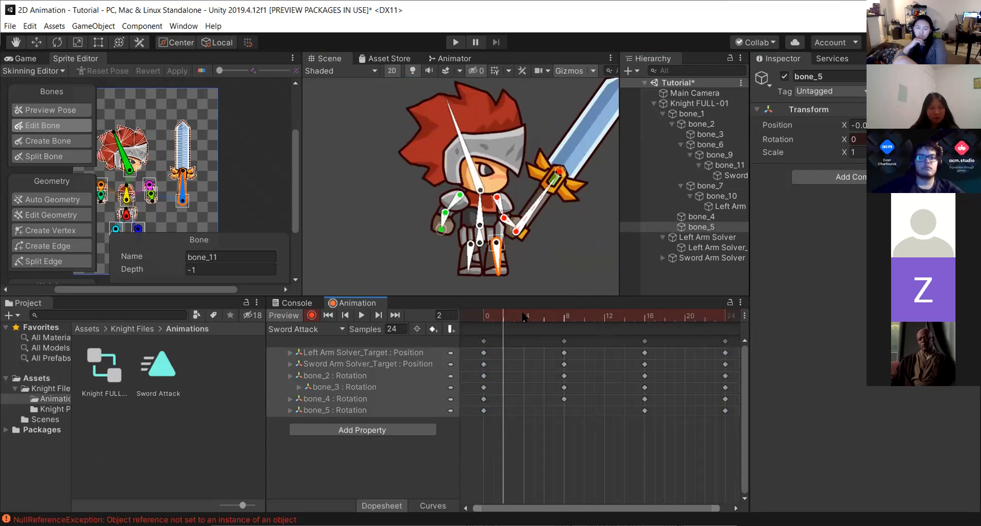
{"action": "left_click", "coordinate": [494, 315]}
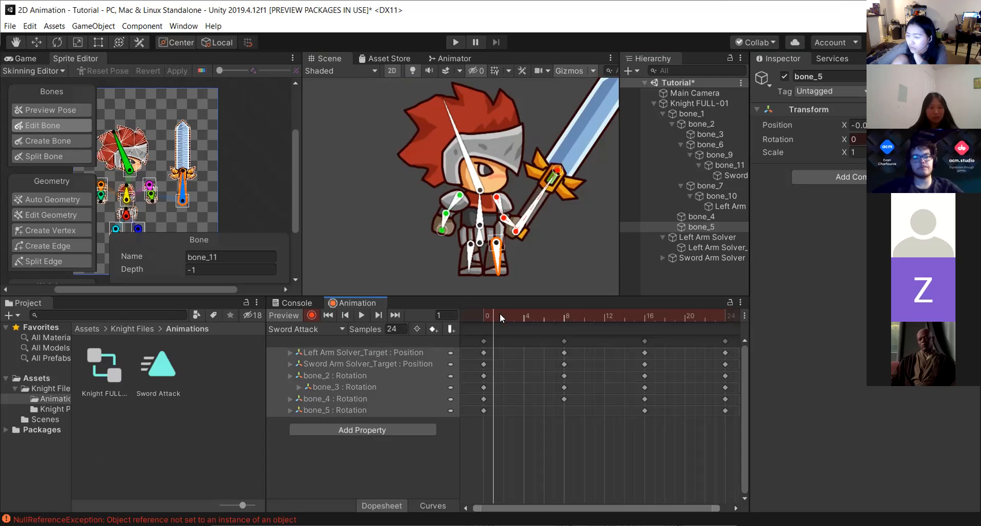
{"action": "left_click", "coordinate": [562, 315]}
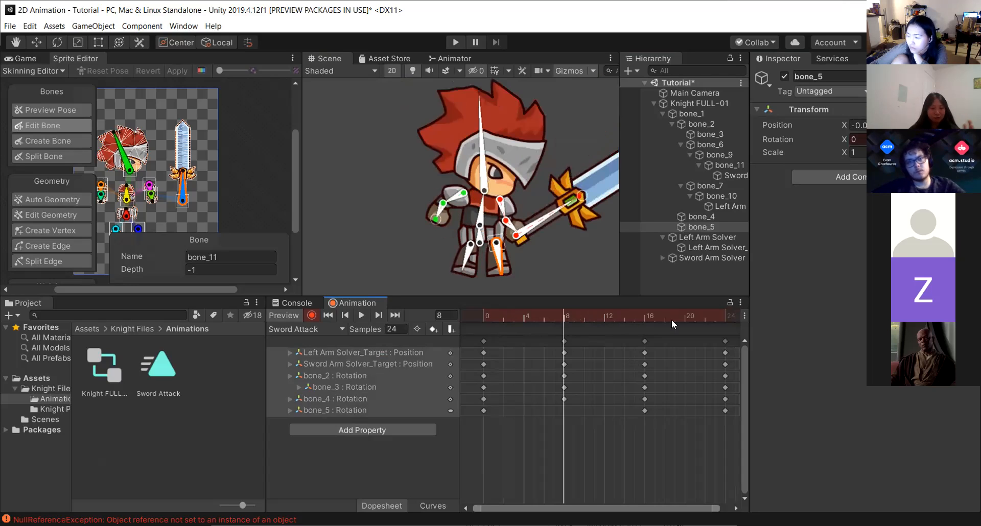
{"action": "left_click", "coordinate": [642, 314]}
{"action": "left_click", "coordinate": [562, 315]}
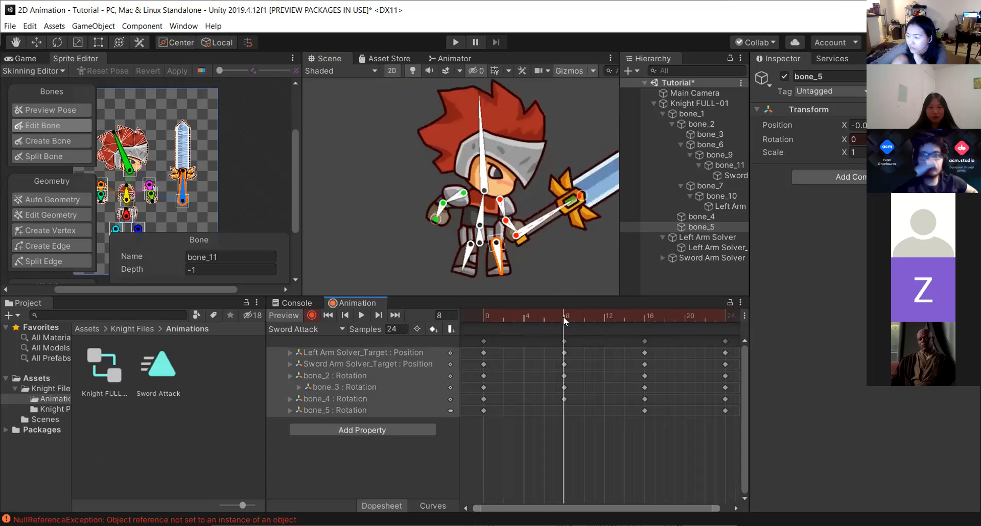
{"action": "left_click", "coordinate": [490, 315]}
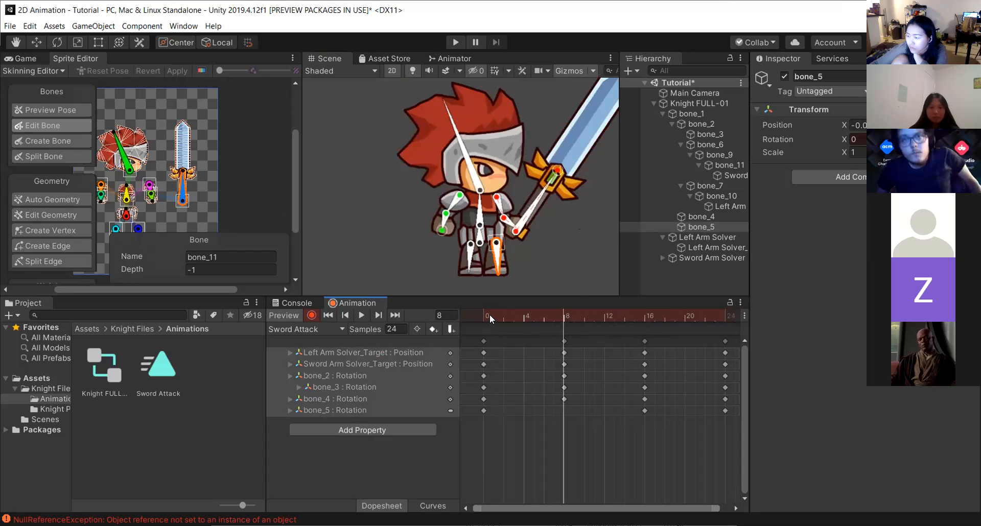
{"action": "left_click_drag", "start_coordinate": [500, 314], "coordinate": [645, 317]}
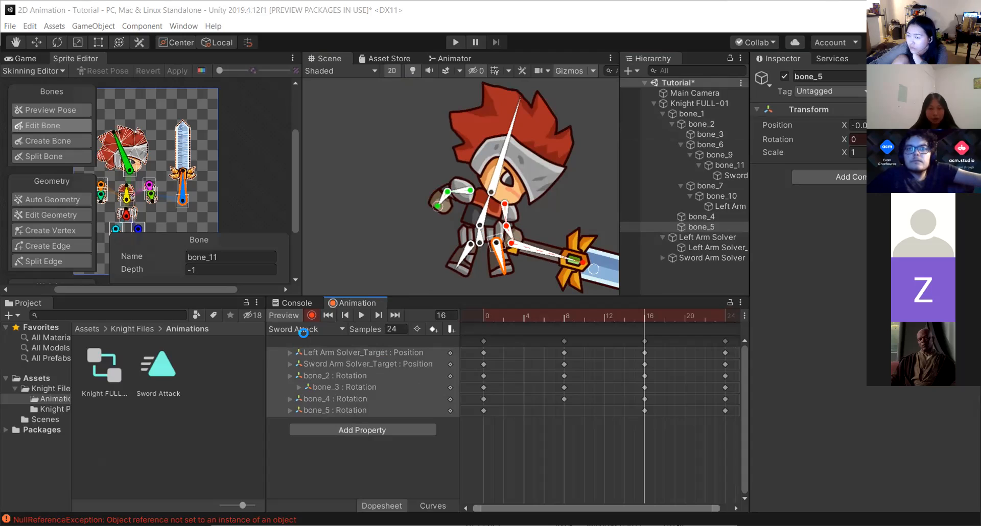
Turn off animation recording and inspect the knight's IK Manager 2D and Animator components.
{"action": "left_click", "coordinate": [311, 315]}
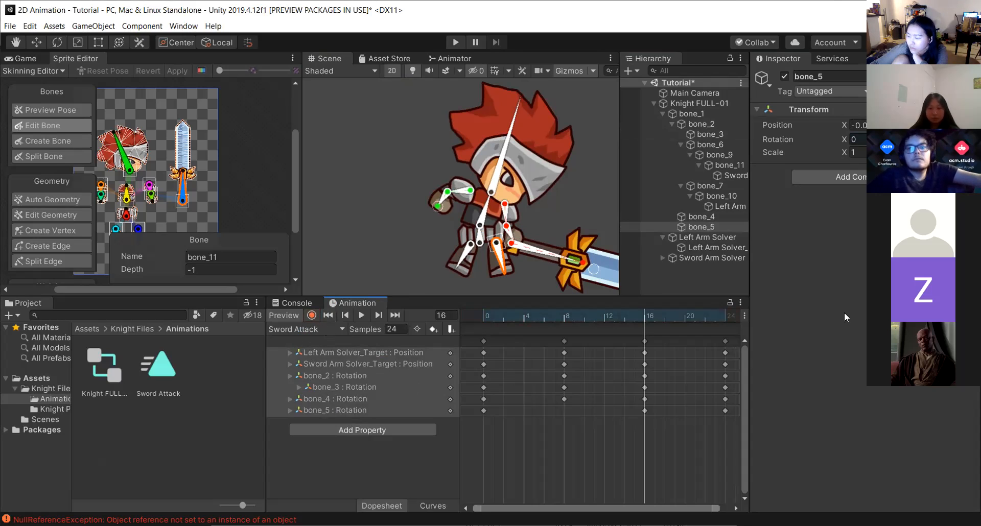
{"action": "left_click", "coordinate": [681, 103]}
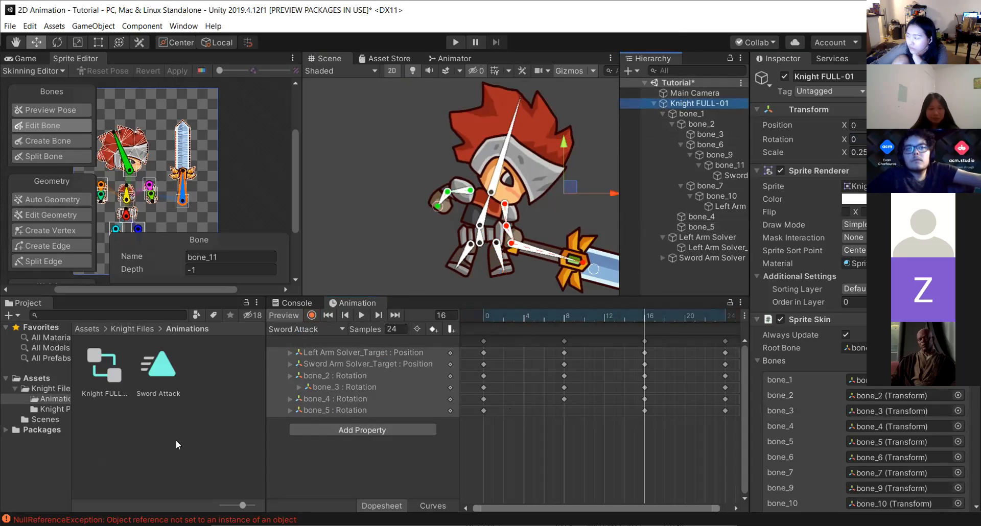
{"action": "scroll", "coordinate": [858, 286], "scroll_direction": "down", "scroll_amount": 2}
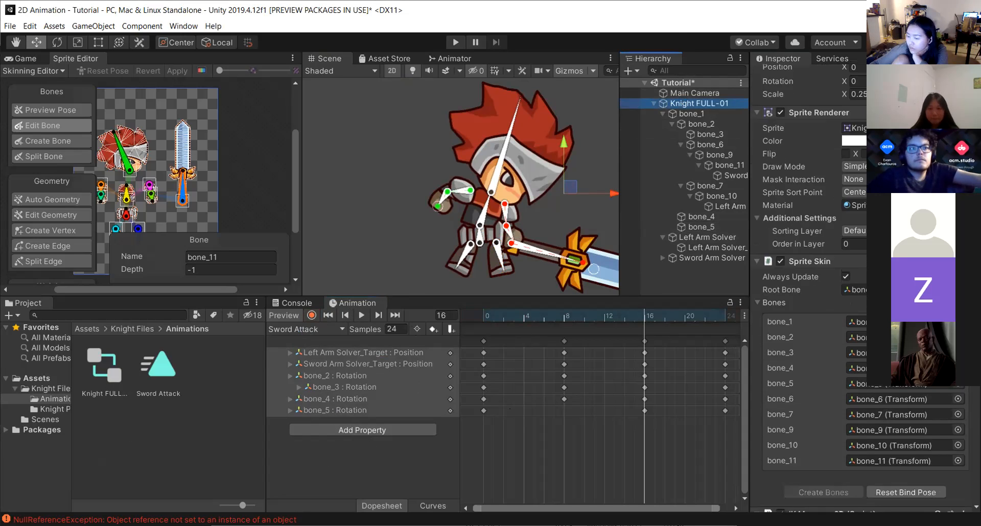
{"action": "scroll", "coordinate": [858, 286], "scroll_direction": "down", "scroll_amount": 10}
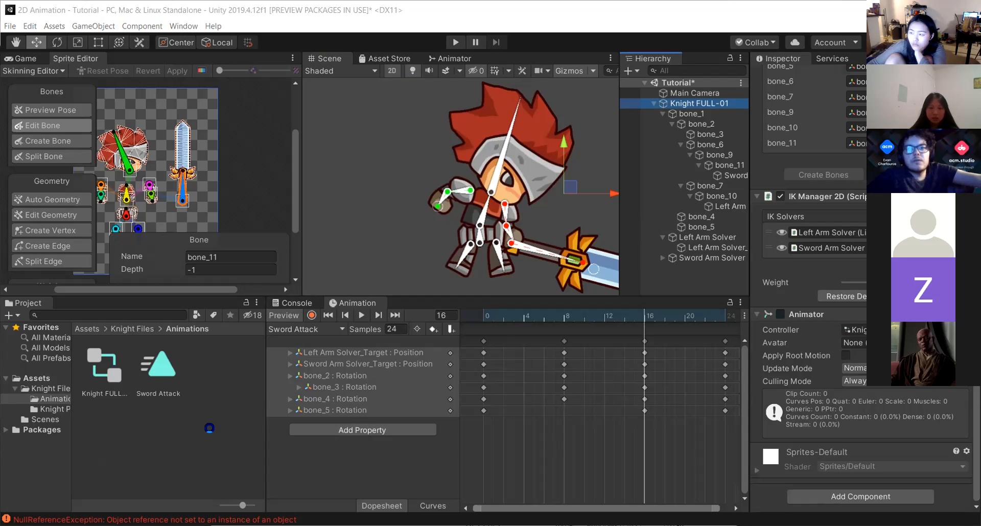
{"action": "left_click", "coordinate": [210, 428]}
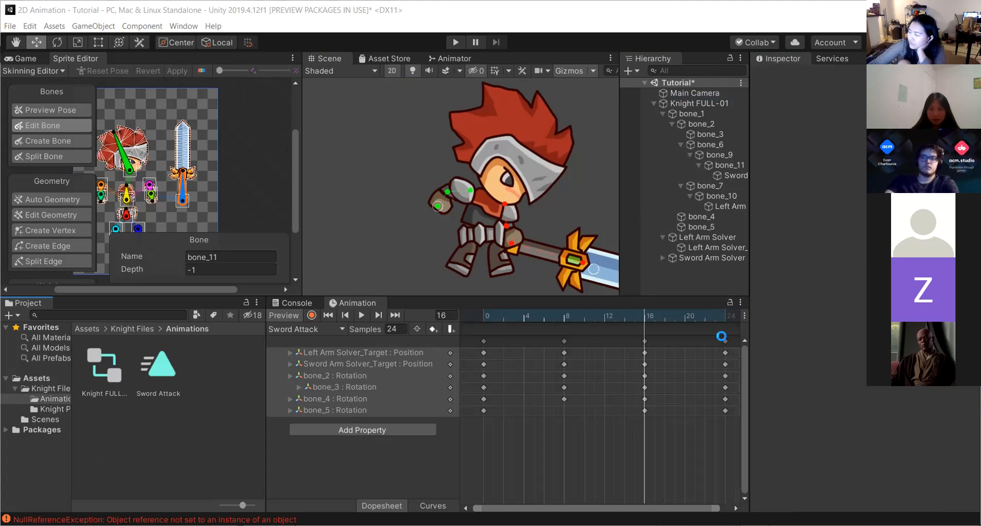
{"action": "left_click", "coordinate": [730, 304]}
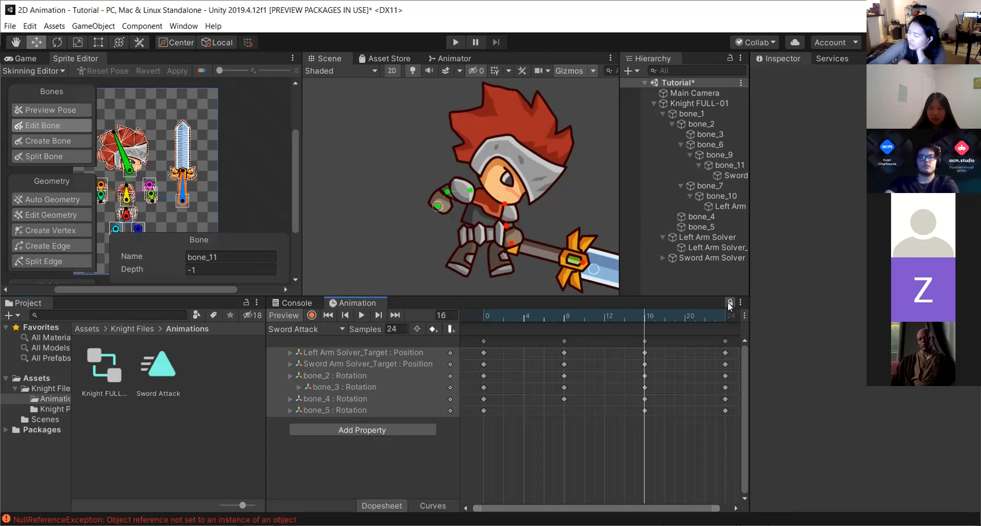
{"action": "left_click", "coordinate": [559, 376]}
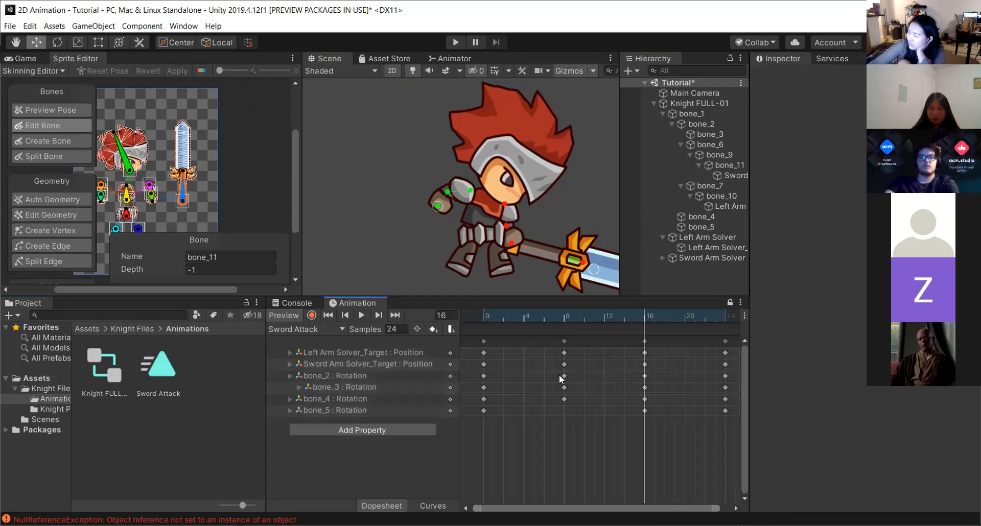
{"action": "right_click", "coordinate": [452, 364]}
{"action": "left_click", "coordinate": [480, 453]}
{"action": "left_click", "coordinate": [480, 452]}
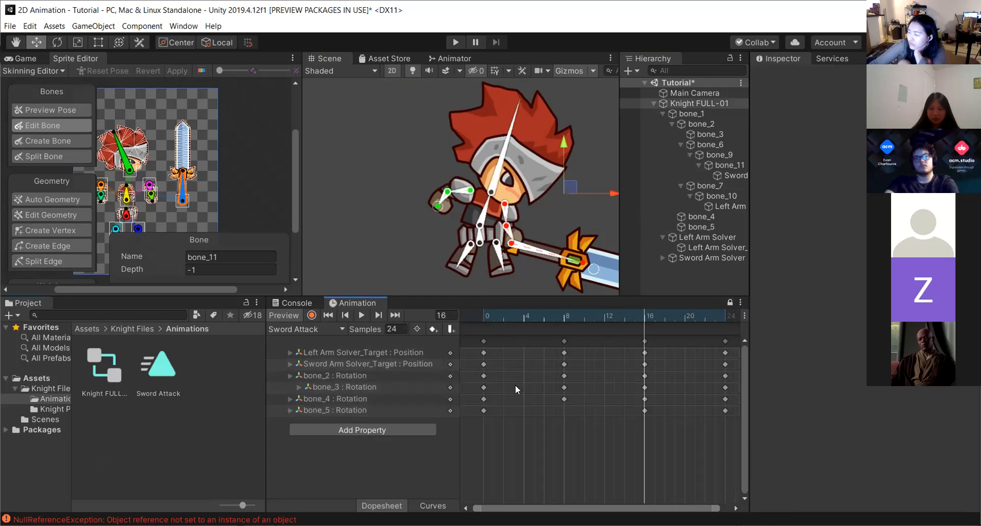
{"action": "left_click", "coordinate": [729, 305]}
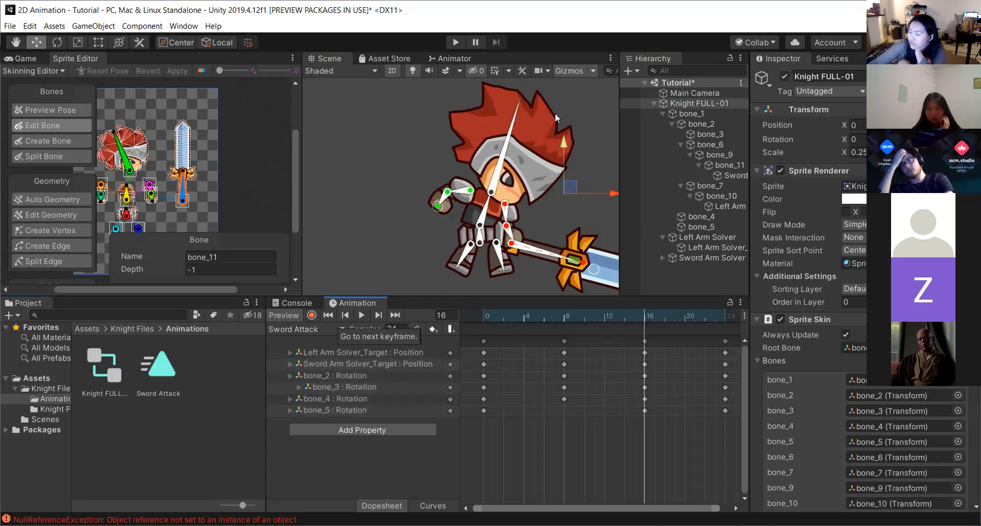
Play the Sword Attack clip to preview the full animation, then stop it.
{"action": "left_click", "coordinate": [360, 314]}
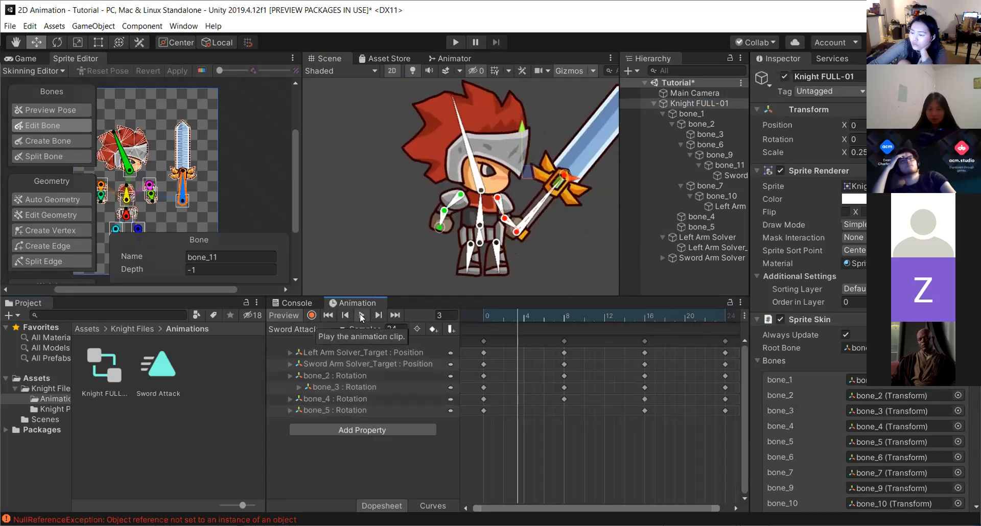
{"action": "left_click", "coordinate": [361, 315]}
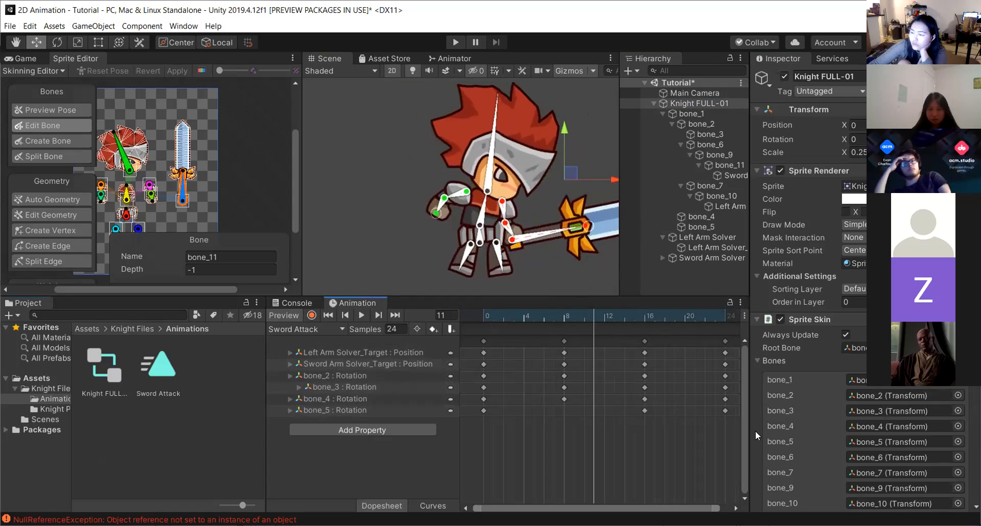
{"action": "left_click_drag", "start_coordinate": [730, 430], "coordinate": [549, 321]}
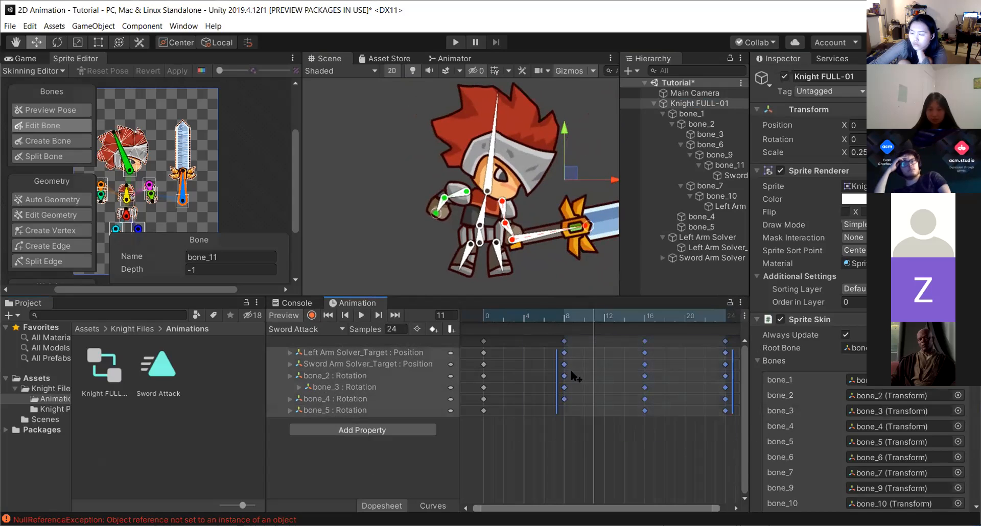
{"action": "left_click", "coordinate": [590, 452]}
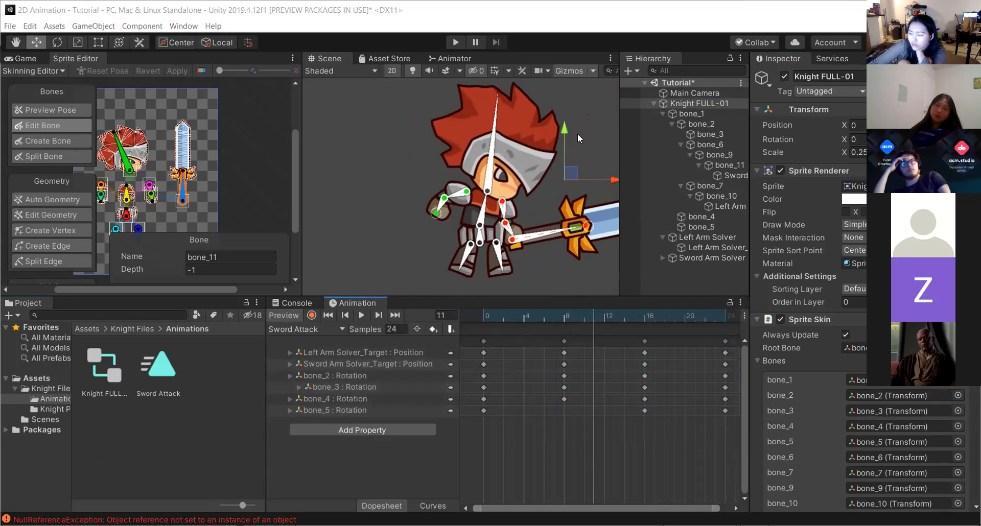
Open the Knight FULL-01 animator controller to view its states, then return to the Scene and reselect the knight.
{"action": "left_click", "coordinate": [105, 365]}
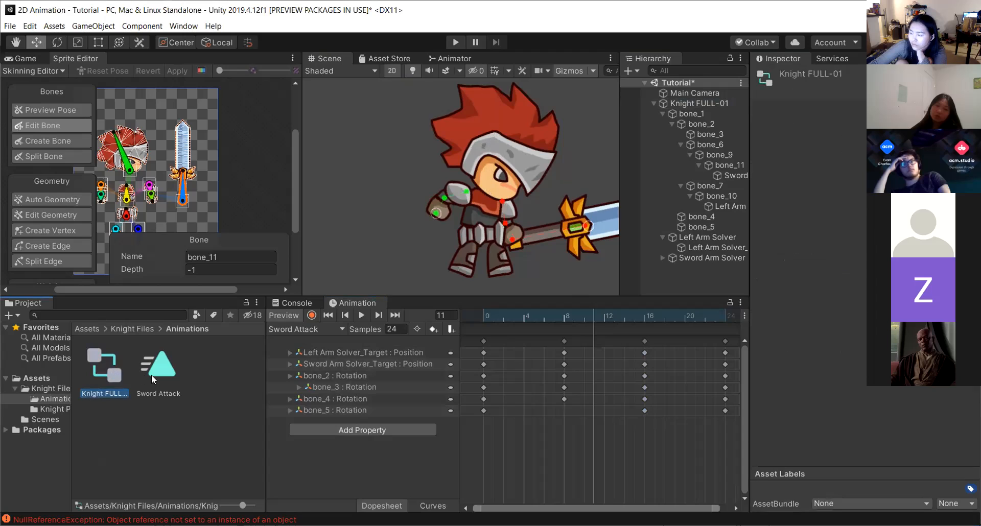
{"action": "double_click", "coordinate": [106, 373]}
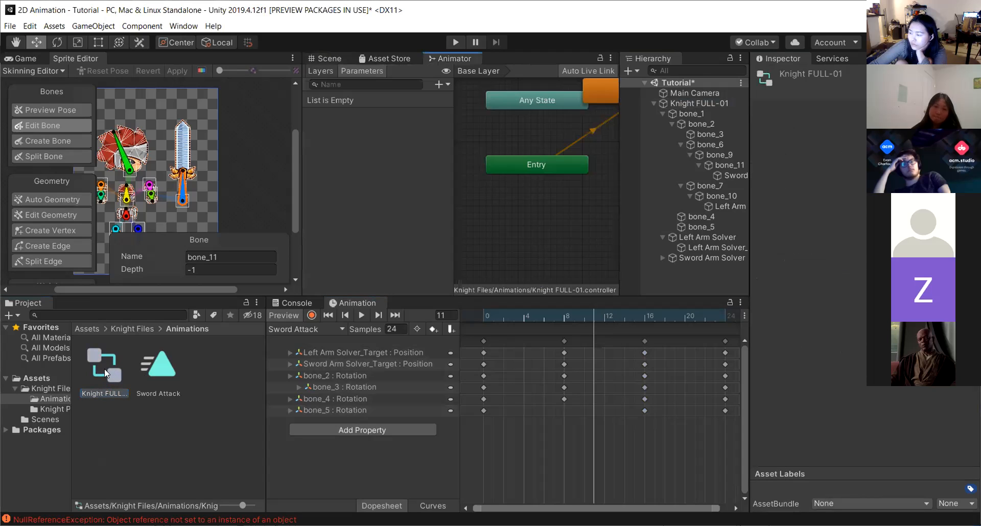
{"action": "scroll", "coordinate": [561, 119], "scroll_direction": "down", "scroll_amount": 4}
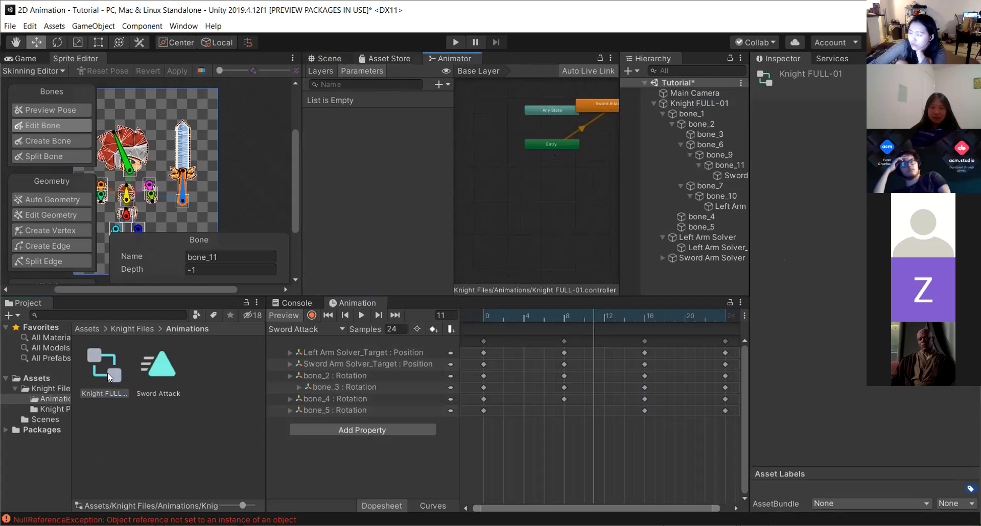
{"action": "left_click", "coordinate": [388, 59]}
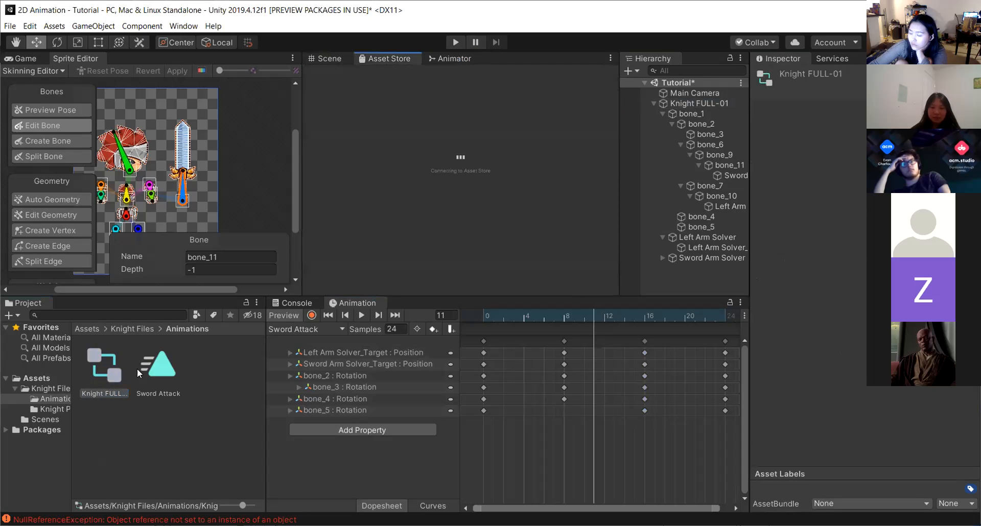
{"action": "left_click", "coordinate": [324, 57]}
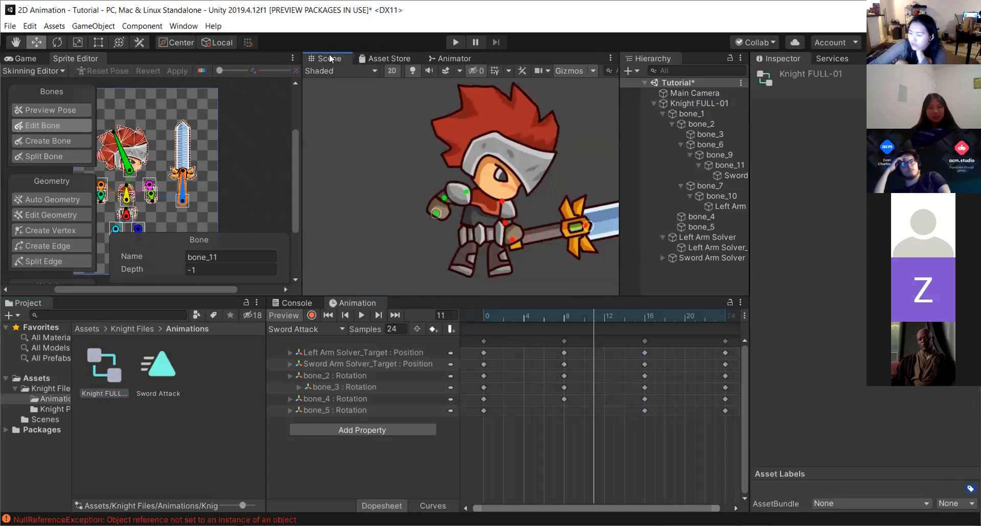
{"action": "left_click", "coordinate": [709, 103]}
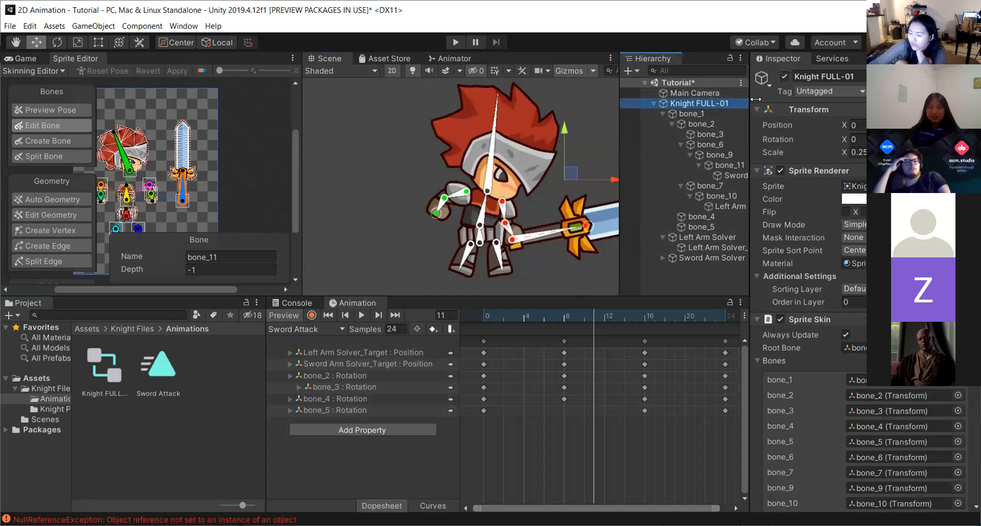
{"action": "scroll", "coordinate": [790, 359], "scroll_direction": "down", "scroll_amount": 10}
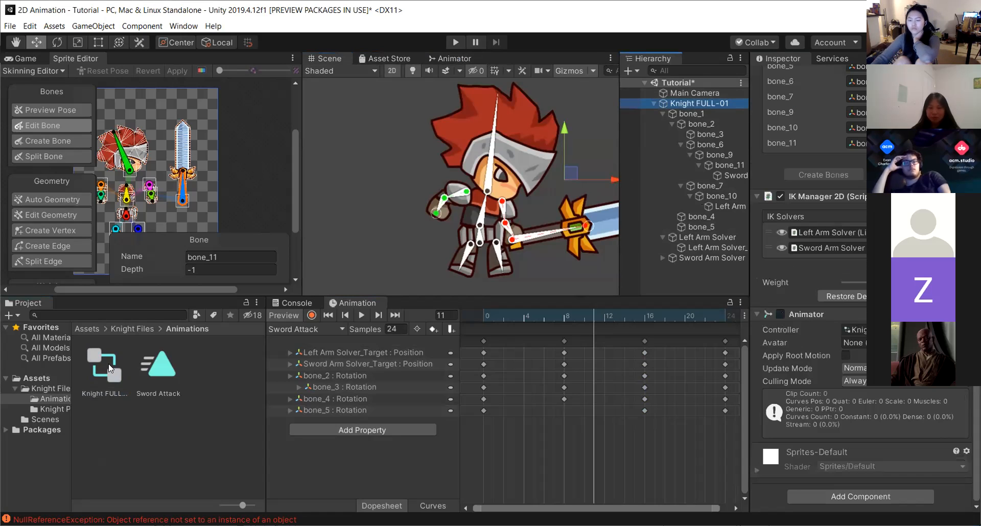
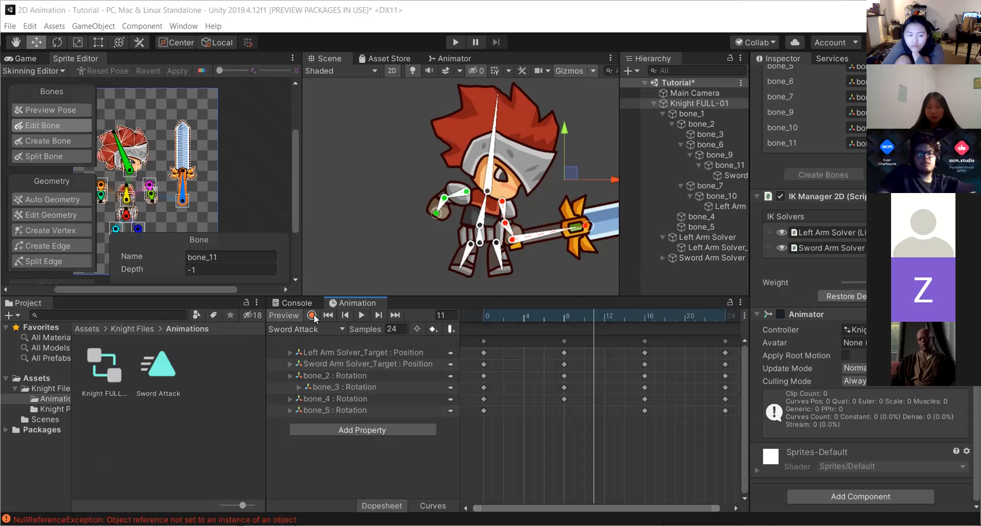
Play the Sword Attack clip preview and fit the knight in the scene view.
{"action": "left_click", "coordinate": [361, 315]}
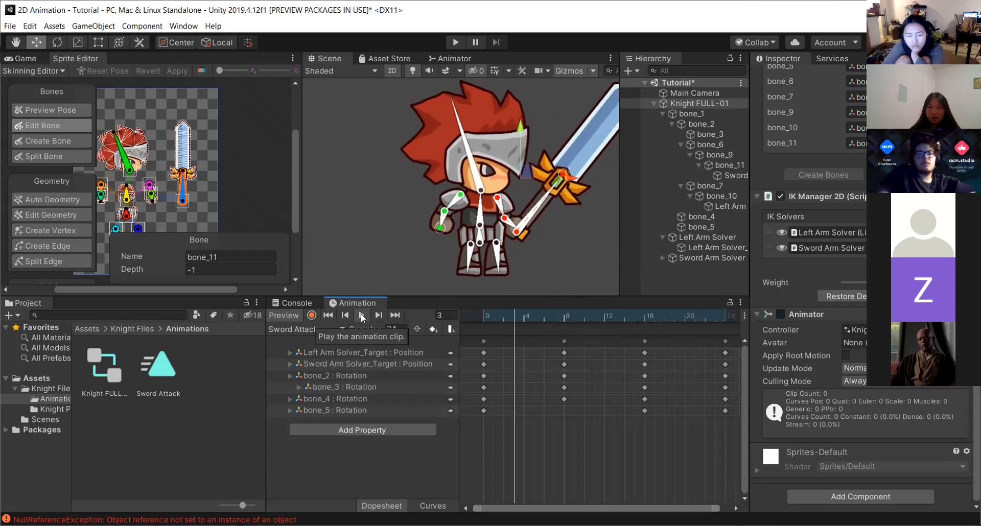
{"action": "scroll", "coordinate": [528, 166], "scroll_direction": "down", "scroll_amount": 4}
{"action": "middle_click_drag", "start_coordinate": [545, 221], "coordinate": [473, 246]}
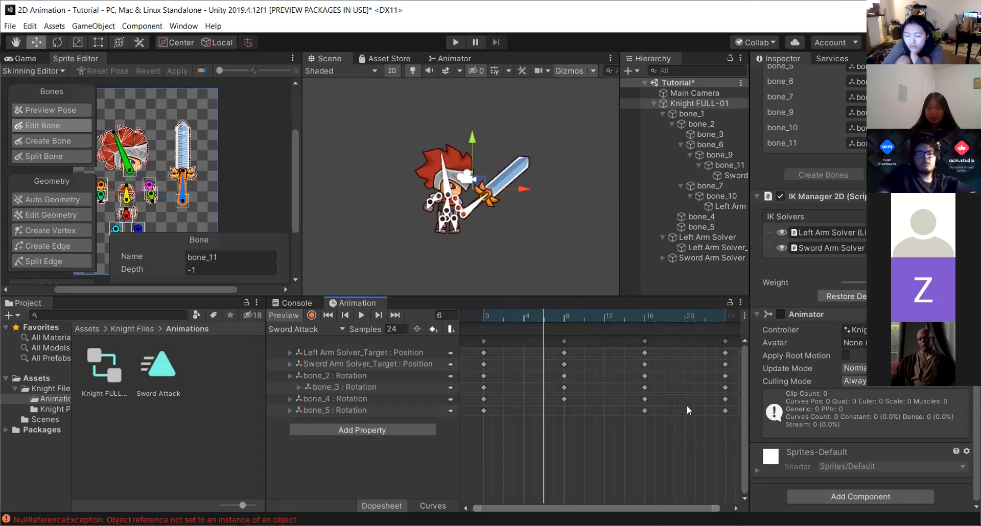
Retime the Sword Attack keyframes closer together, moving the key columns to about frames 3, 6 and 9.
{"action": "left_click_drag", "start_coordinate": [734, 438], "coordinate": [536, 333]}
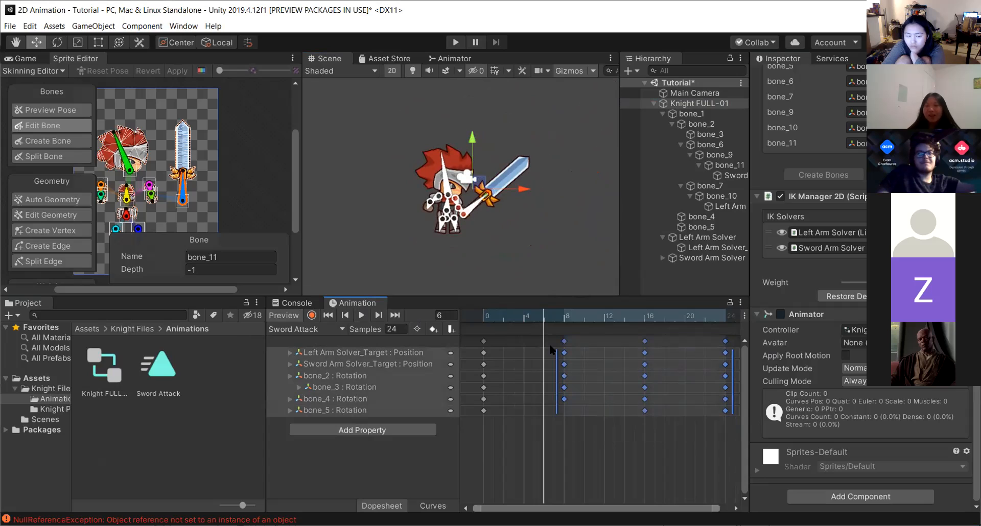
{"action": "left_click", "coordinate": [614, 449]}
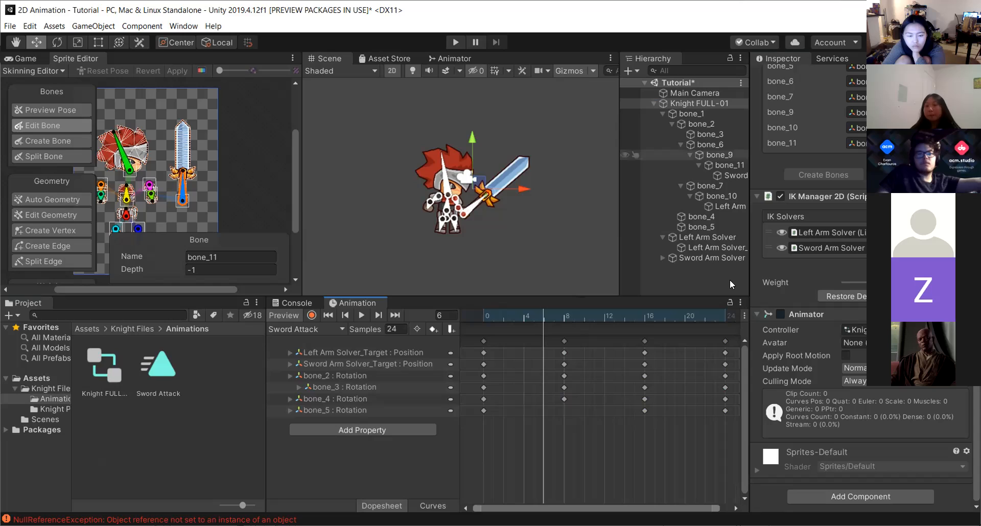
{"action": "left_click_drag", "start_coordinate": [733, 438], "coordinate": [520, 307]}
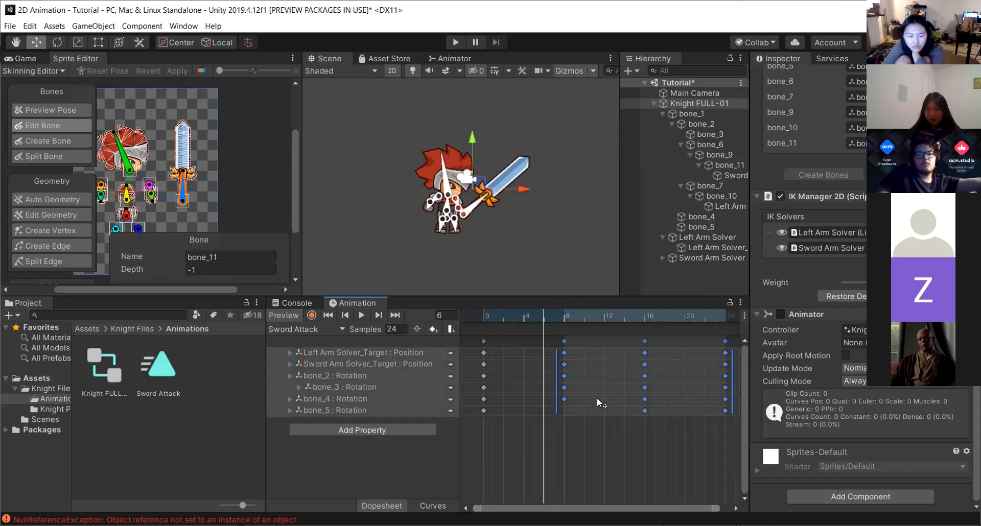
{"action": "left_click_drag", "start_coordinate": [556, 381], "coordinate": [522, 380]}
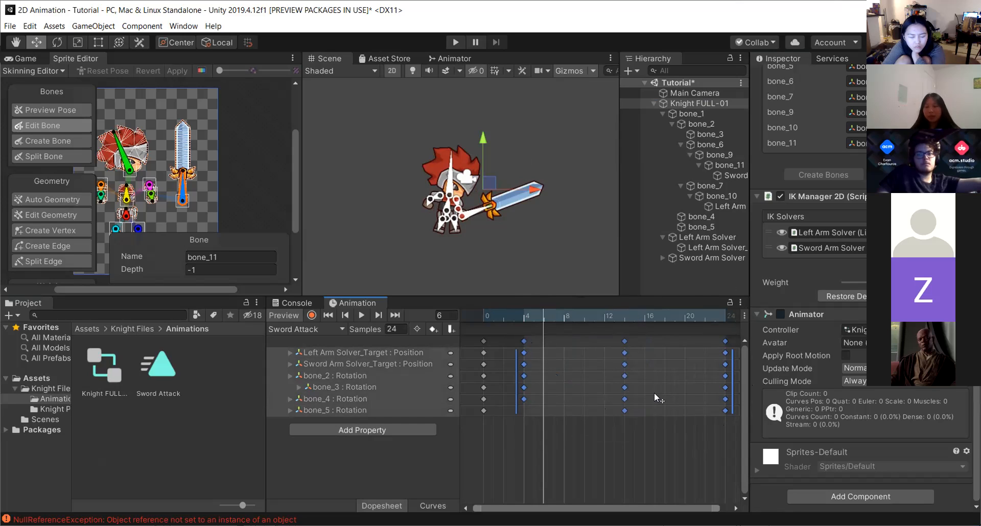
{"action": "mouse_move", "coordinate": [516, 386]}
{"action": "left_mouse_down"}
{"action": "mouse_move", "coordinate": [687, 387]}
{"action": "mouse_move", "coordinate": [501, 388]}
{"action": "left_mouse_up"}
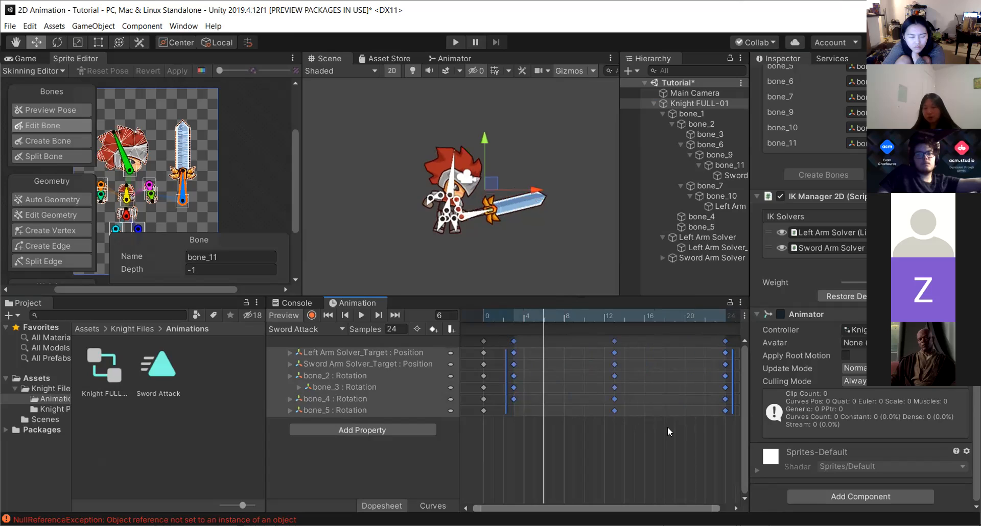
{"action": "left_click_drag", "start_coordinate": [635, 436], "coordinate": [596, 336]}
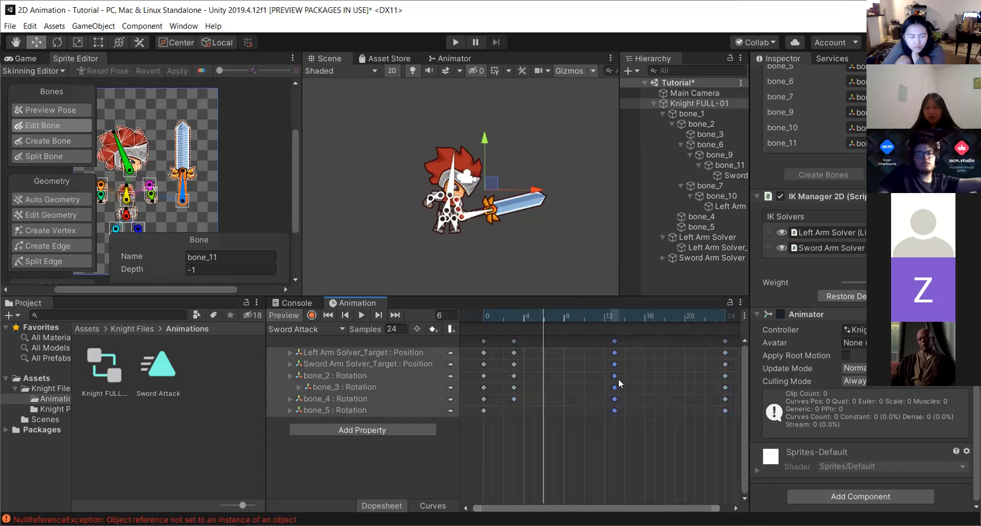
{"action": "left_click_drag", "start_coordinate": [619, 380], "coordinate": [556, 370]}
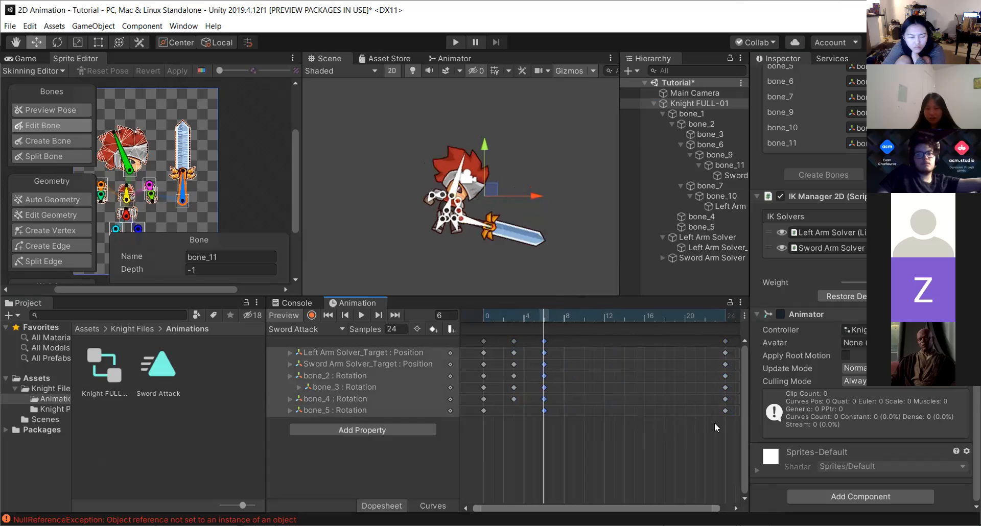
{"action": "left_click_drag", "start_coordinate": [733, 418], "coordinate": [691, 329]}
{"action": "left_click_drag", "start_coordinate": [725, 379], "coordinate": [564, 381]}
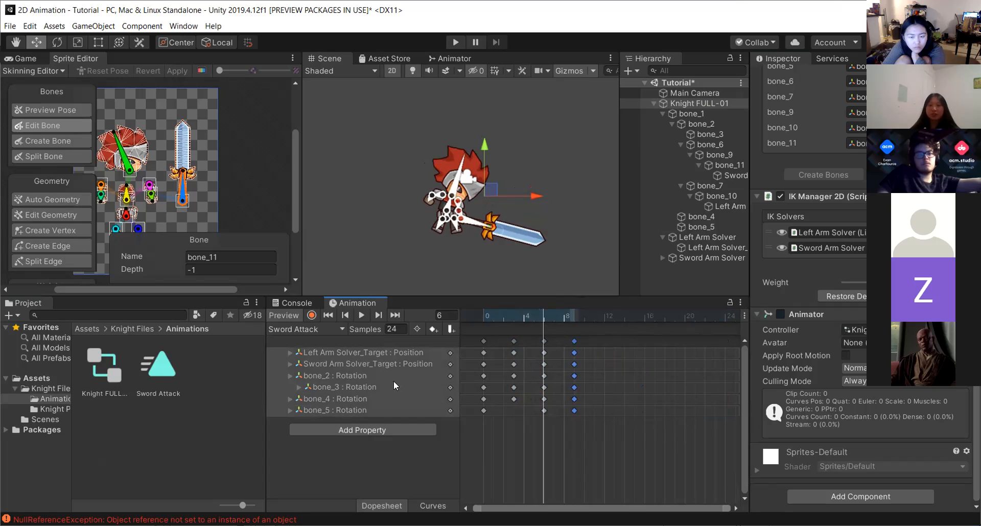
Play the clip and spread the later keyframe columns to frames 4, 8 and 12, then stop playback.
{"action": "left_click", "coordinate": [360, 311]}
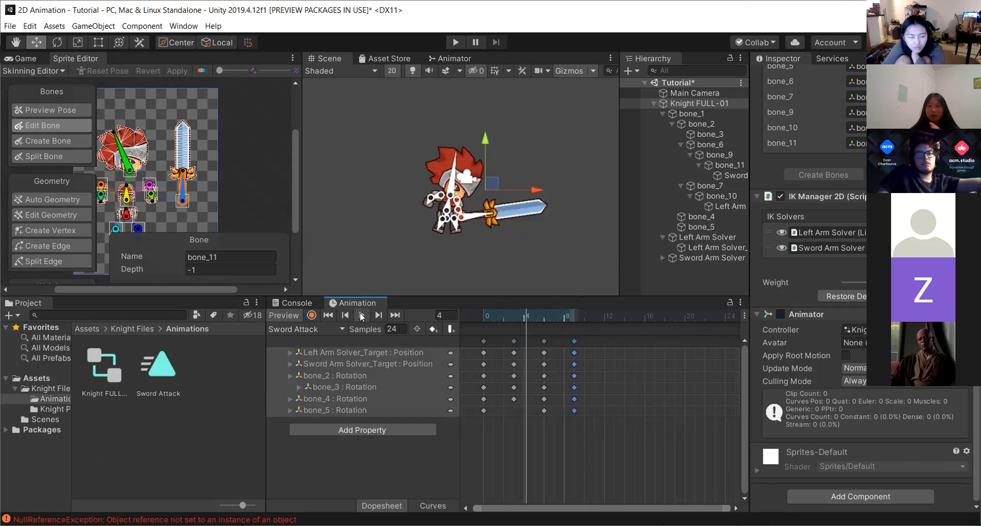
{"action": "left_click_drag", "start_coordinate": [604, 428], "coordinate": [520, 363]}
{"action": "left_click_drag", "start_coordinate": [584, 414], "coordinate": [550, 330]}
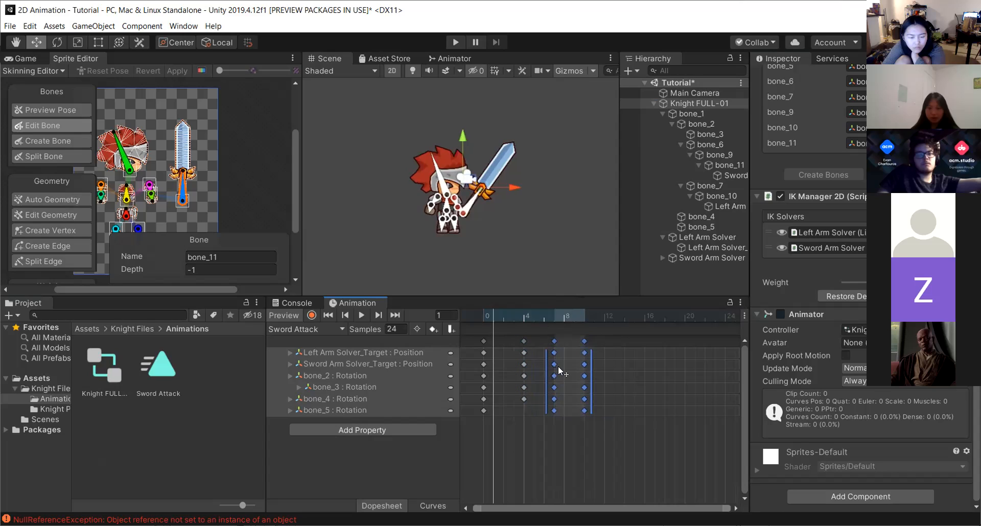
{"action": "left_click_drag", "start_coordinate": [558, 365], "coordinate": [568, 366]}
{"action": "left_click_drag", "start_coordinate": [614, 426], "coordinate": [584, 314]}
{"action": "left_click_drag", "start_coordinate": [594, 366], "coordinate": [603, 369]}
{"action": "left_click", "coordinate": [363, 317]}
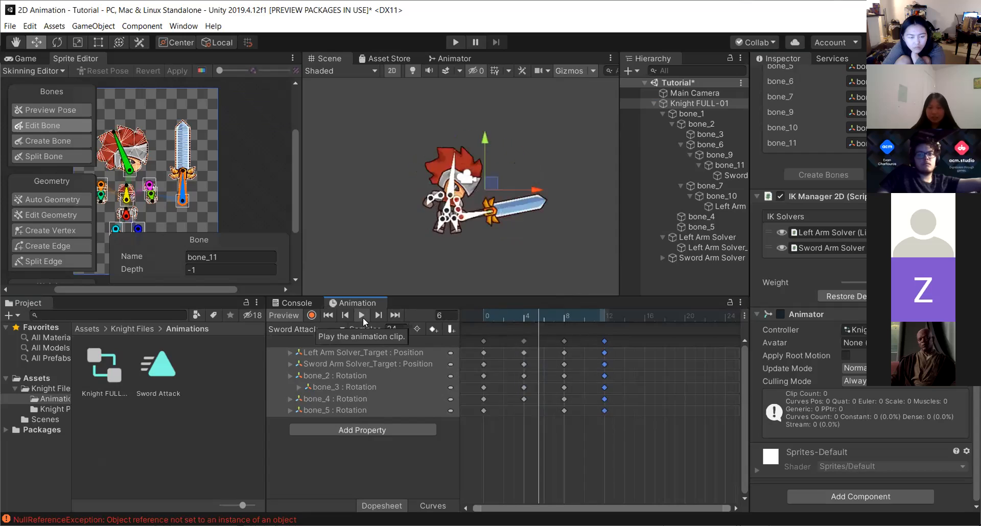
Scrub to frames 6 and 12 and inspect the bone_3 and bone_11 keys on the knight.
{"action": "left_click", "coordinate": [543, 315]}
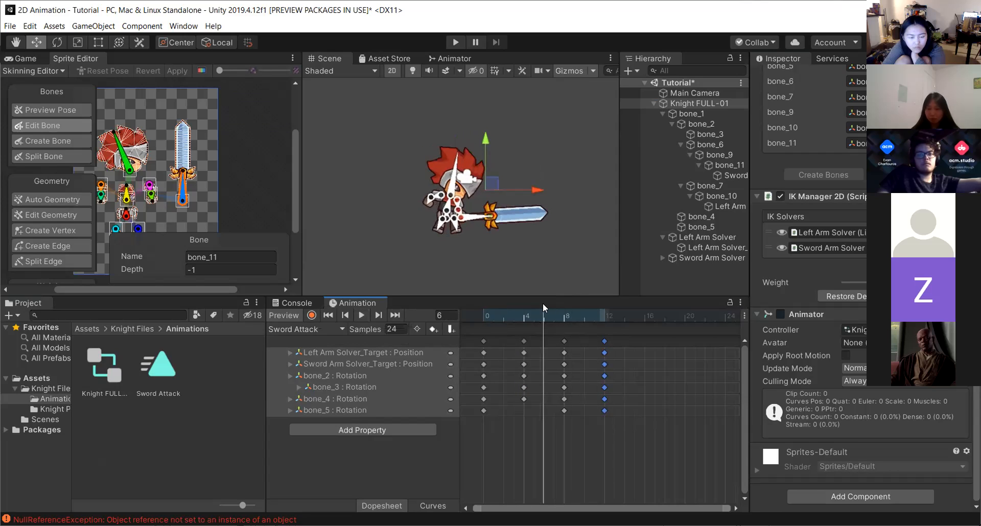
{"action": "left_click", "coordinate": [566, 406]}
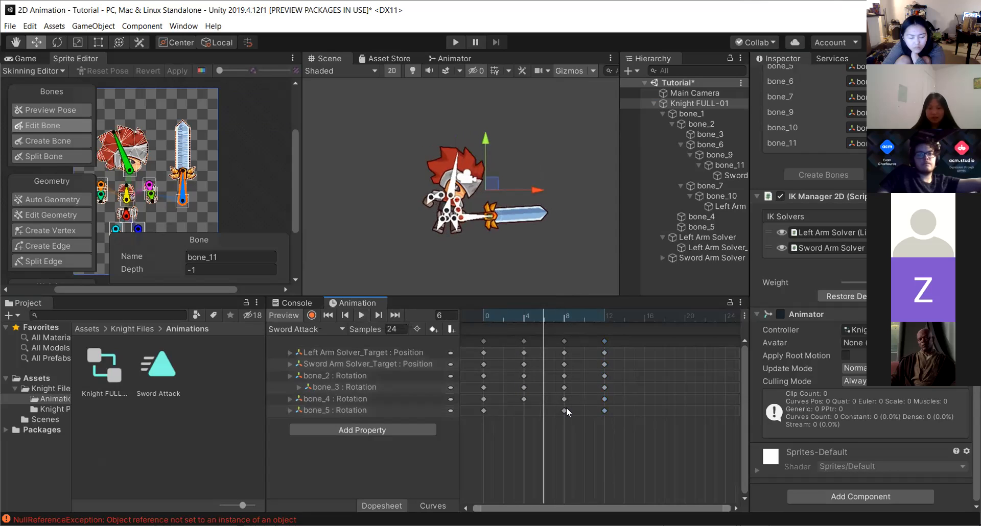
{"action": "left_click", "coordinate": [604, 388]}
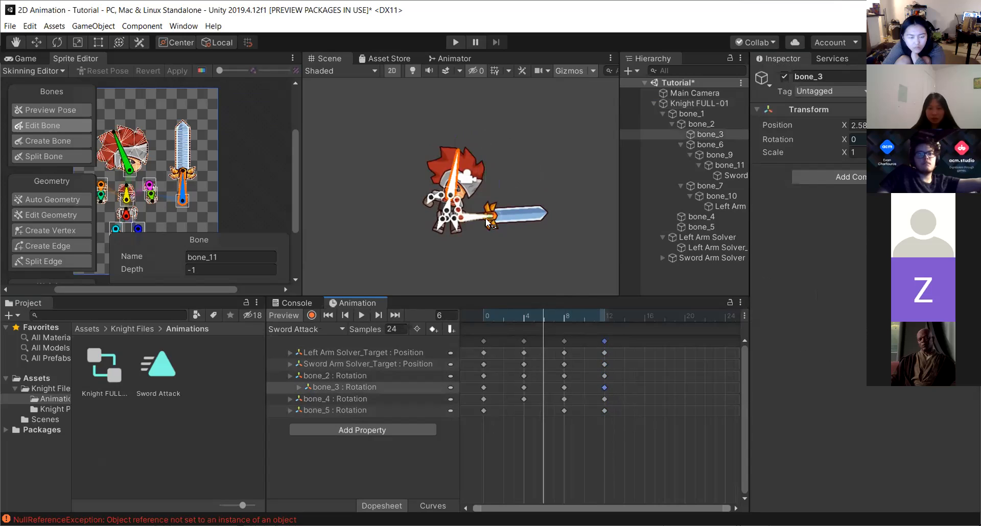
{"action": "left_click", "coordinate": [604, 313]}
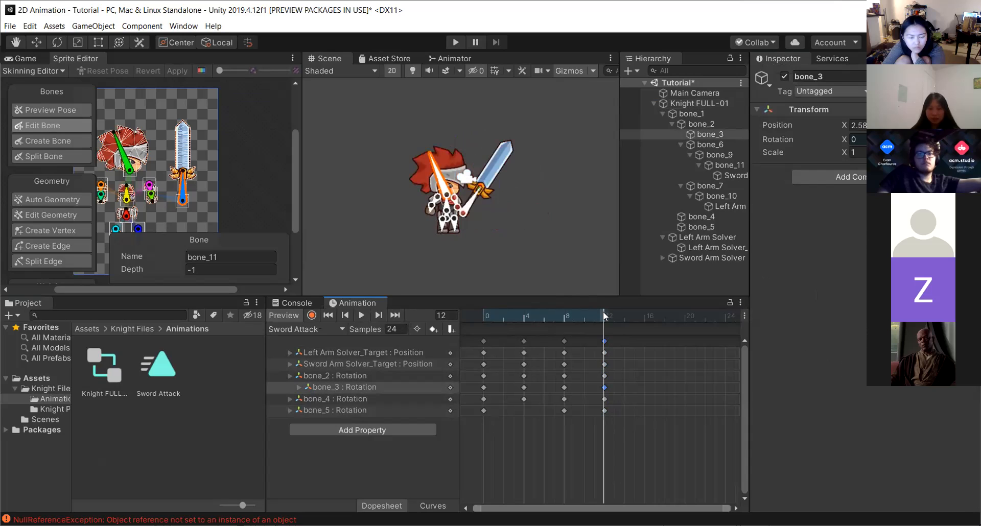
{"action": "left_click", "coordinate": [476, 192]}
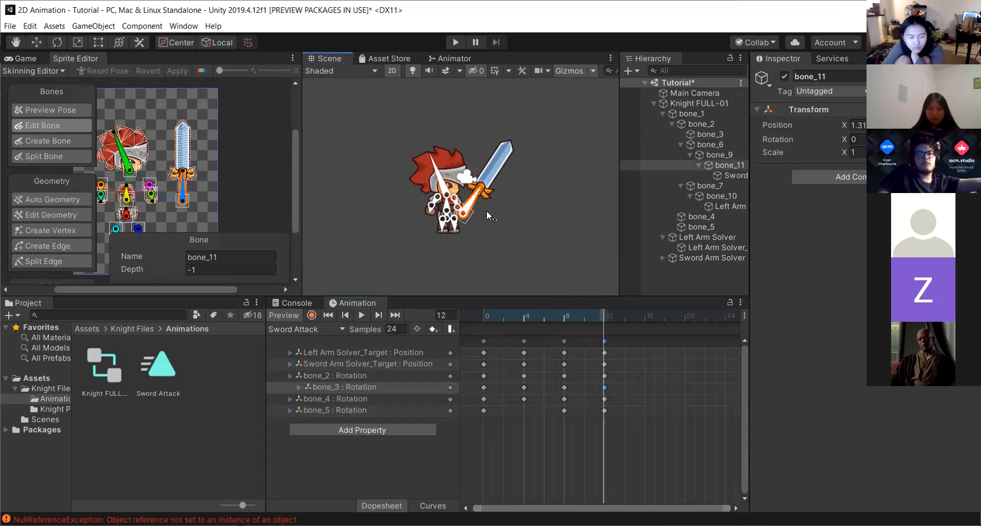
{"action": "left_click", "coordinate": [486, 217]}
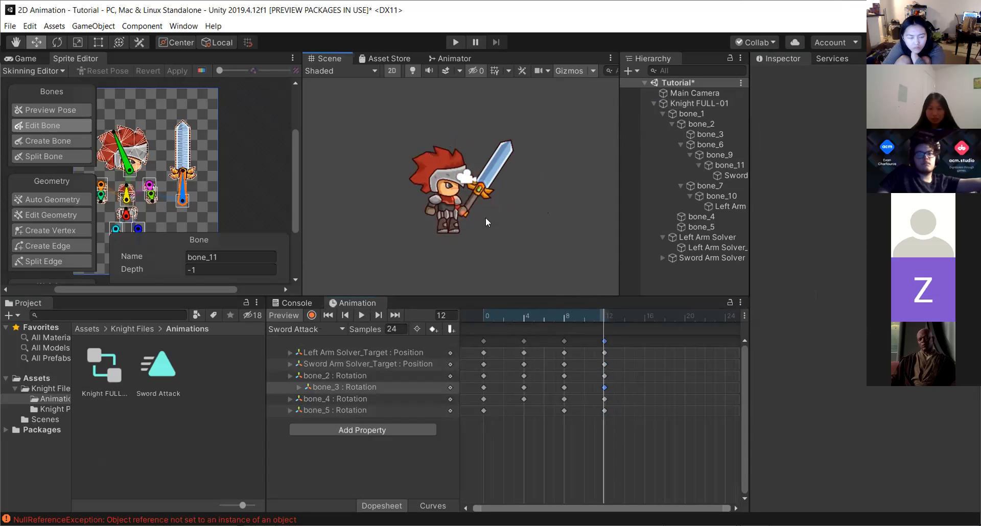
{"action": "scroll", "coordinate": [473, 210], "scroll_direction": "up", "scroll_amount": 2}
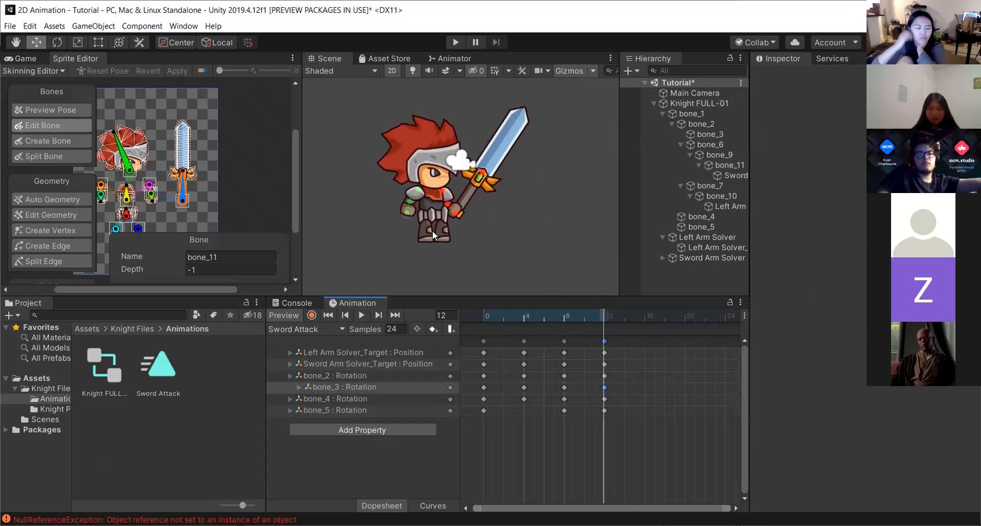
{"action": "left_click", "coordinate": [311, 316]}
{"action": "left_click_drag", "start_coordinate": [481, 170], "coordinate": [547, 257]}
{"action": "left_click", "coordinate": [312, 315]}
Play the retimed Sword Attack clip again and undo the last action.
{"action": "left_click", "coordinate": [362, 316]}
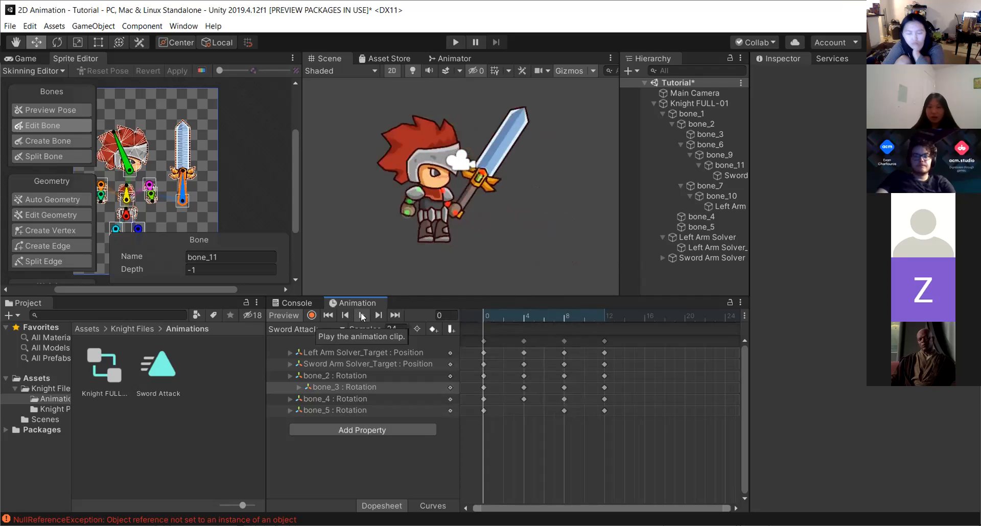
{"action": "left_click", "coordinate": [362, 317]}
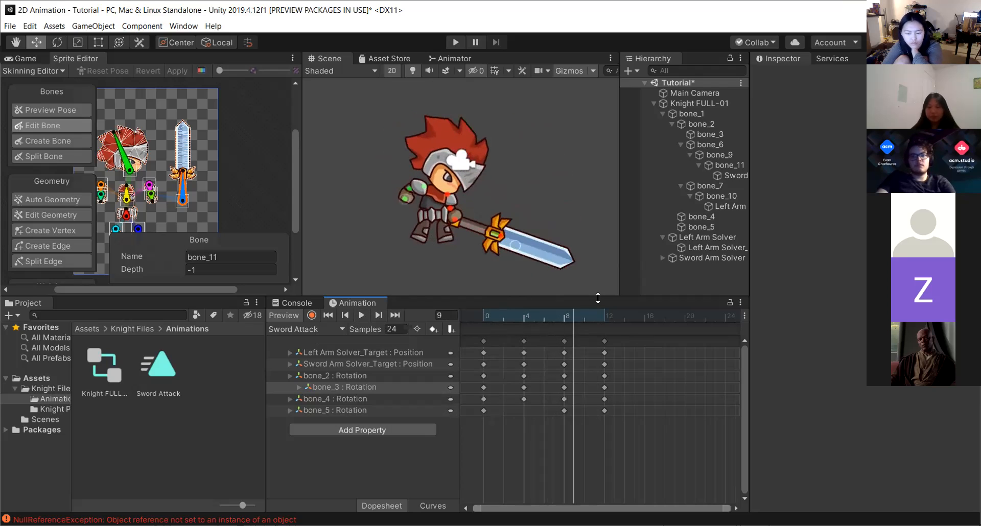
{"action": "key", "text": "ctrl+z"}
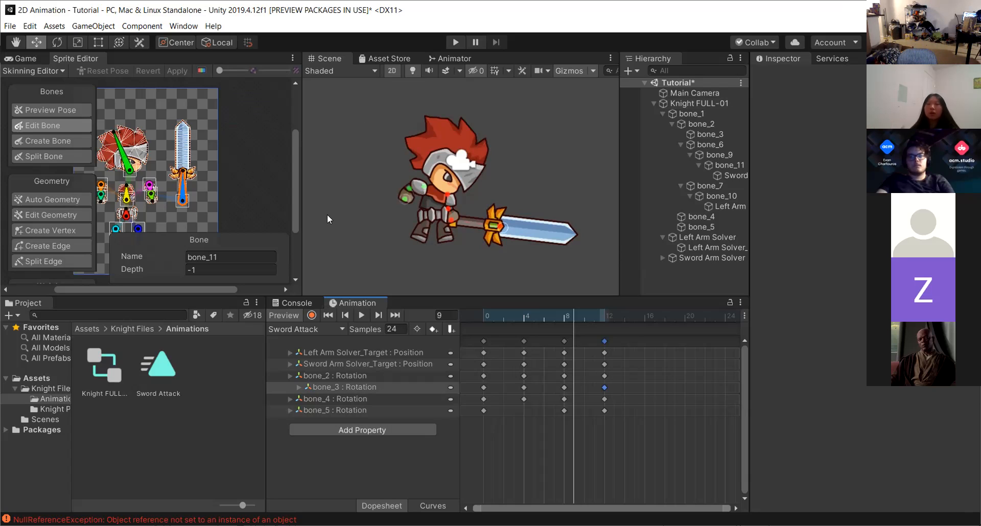
Create a new animation clip named Frame Attack in the Animations folder.
{"action": "left_click", "coordinate": [333, 429]}
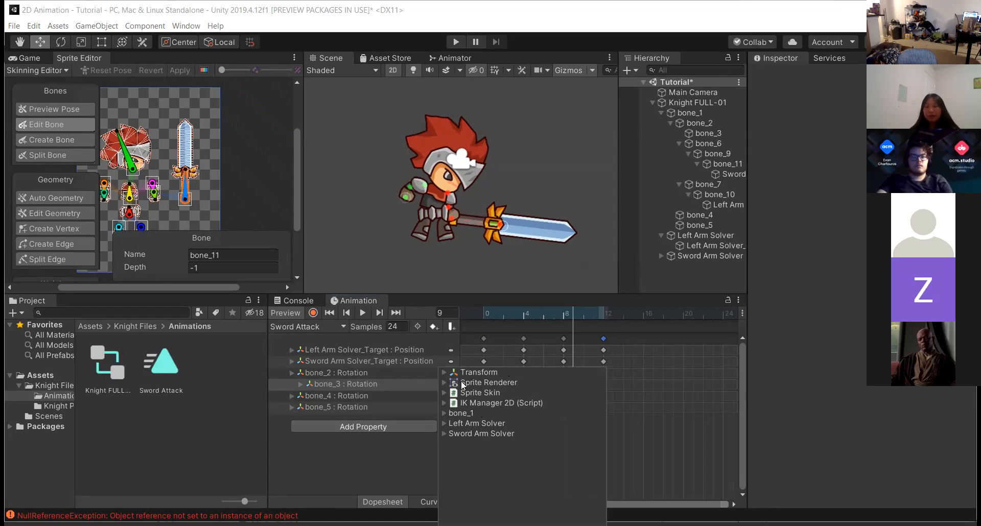
{"action": "left_click", "coordinate": [258, 430]}
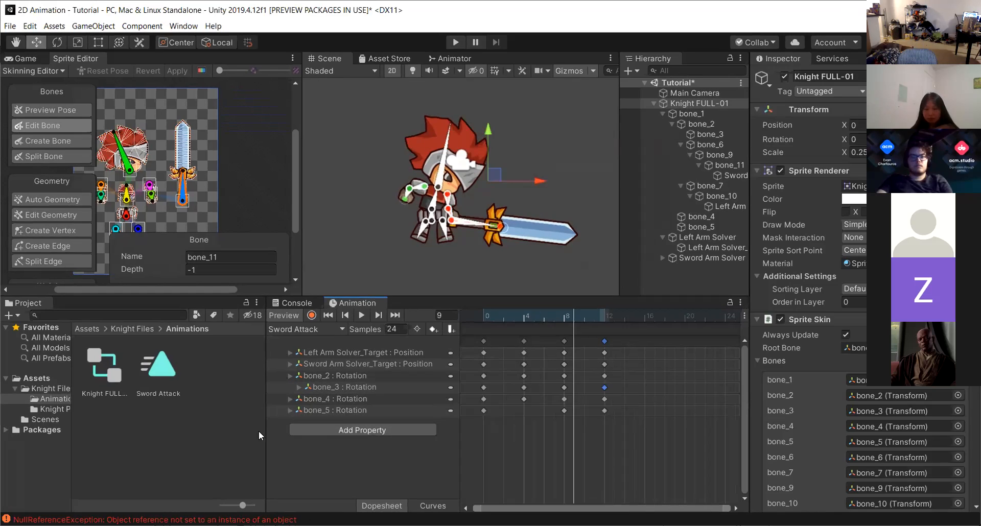
{"action": "left_click", "coordinate": [308, 330]}
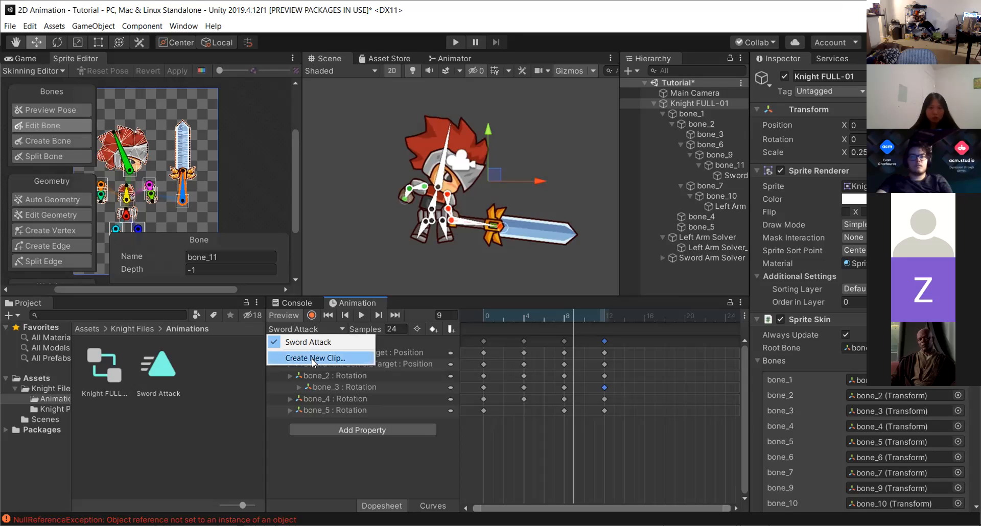
{"action": "left_click", "coordinate": [304, 328]}
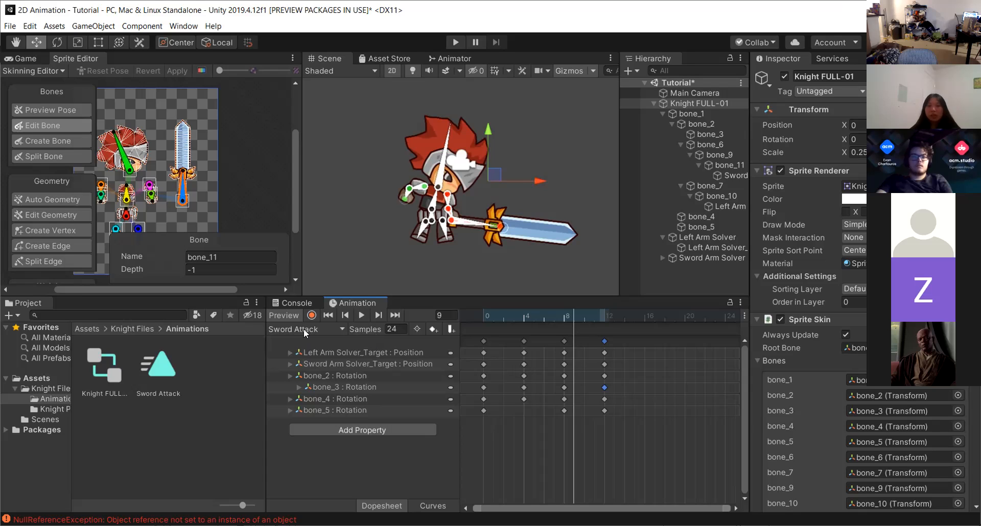
{"action": "left_click", "coordinate": [305, 331]}
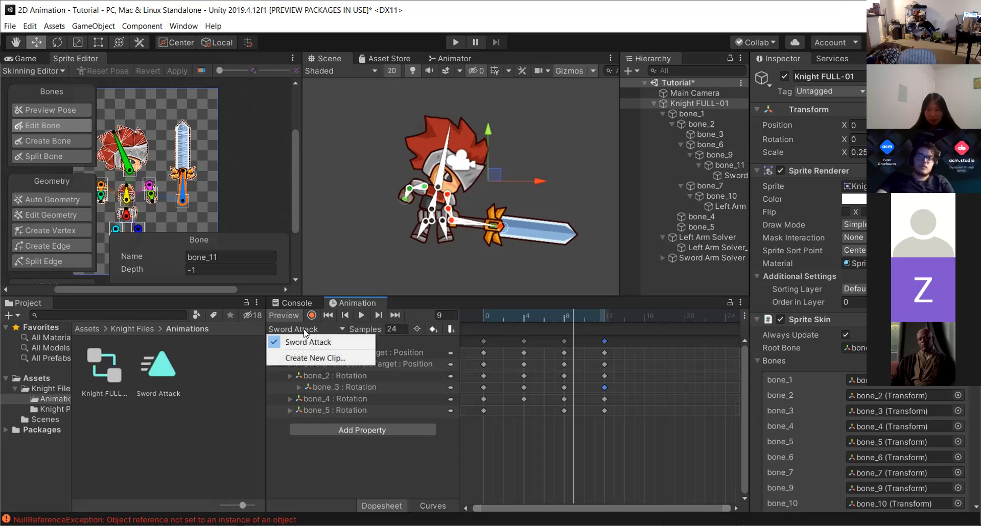
{"action": "left_click", "coordinate": [312, 358]}
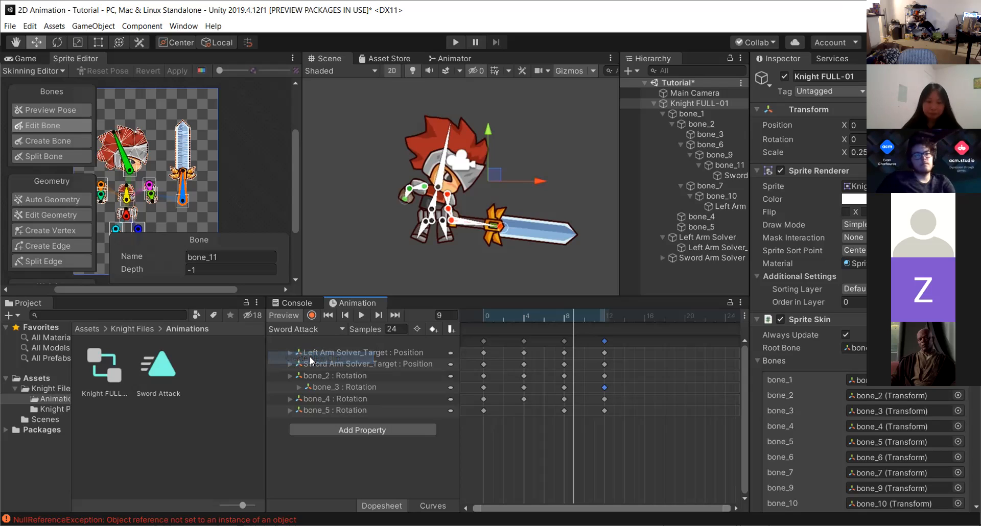
{"action": "type", "text": "Fr"}
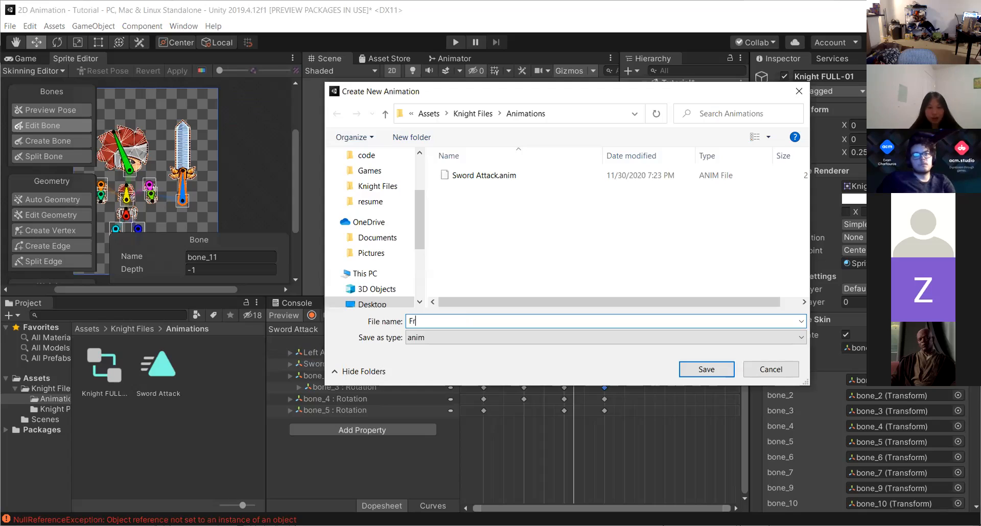
{"action": "type", "text": "ame Attack"}
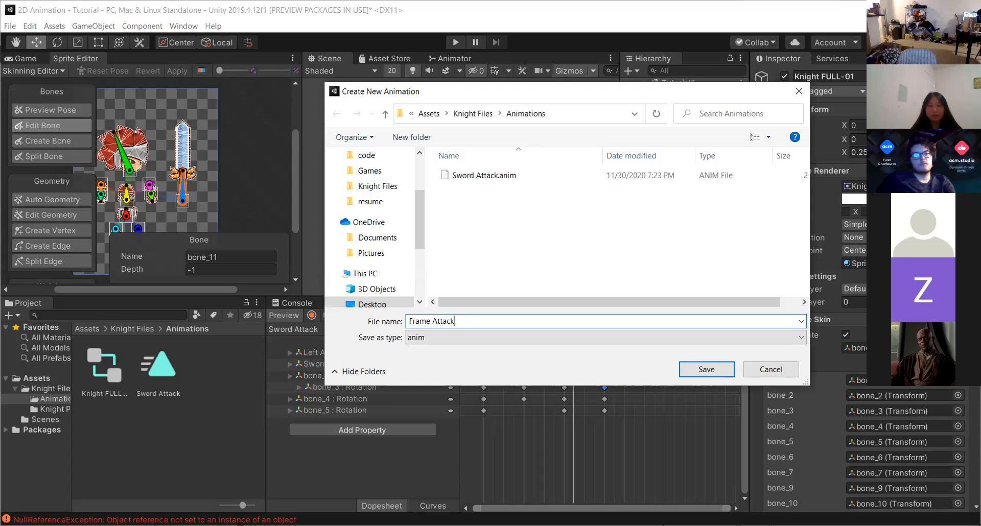
{"action": "key", "text": "Return"}
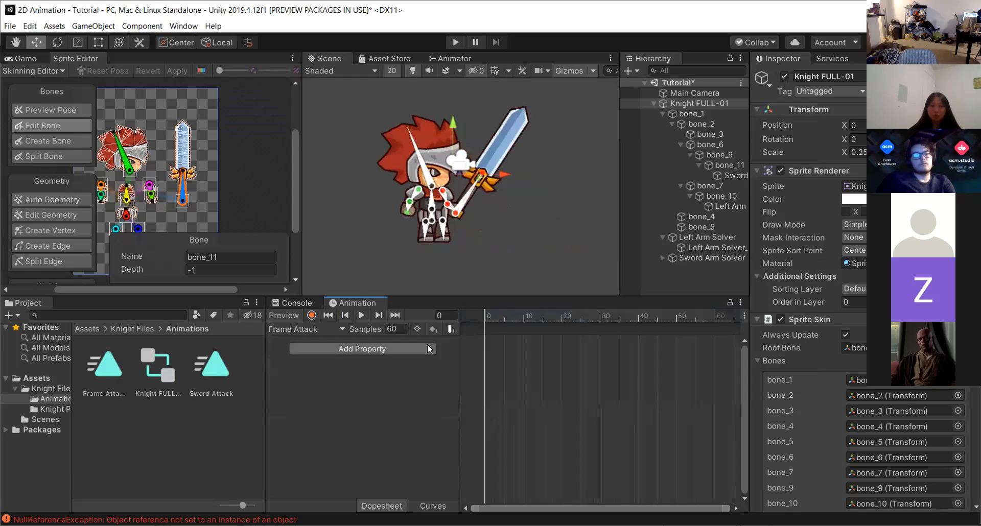
Drag the six Knight_attack sprites from the Knight PNG folder into the Frame Attack timeline, starting at frame 0.
{"action": "left_click", "coordinate": [50, 386]}
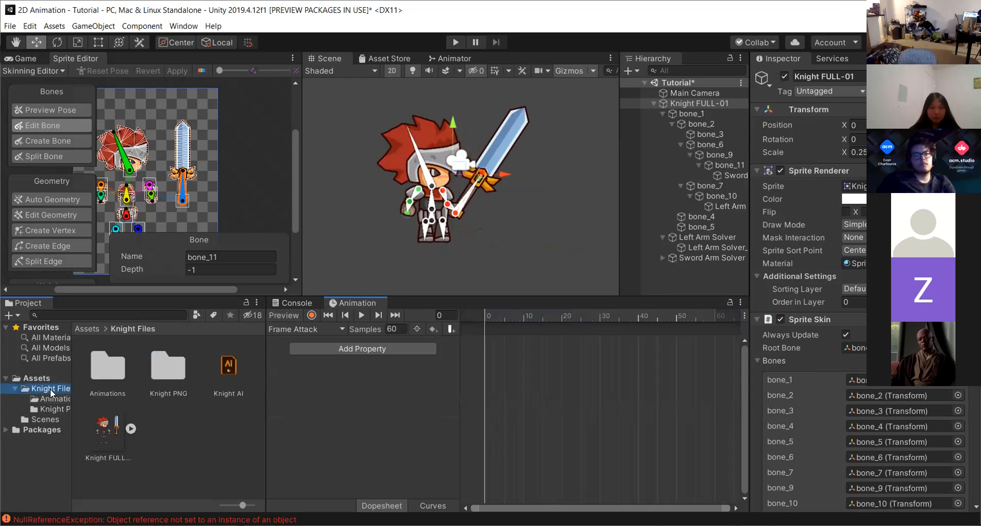
{"action": "double_click", "coordinate": [170, 375]}
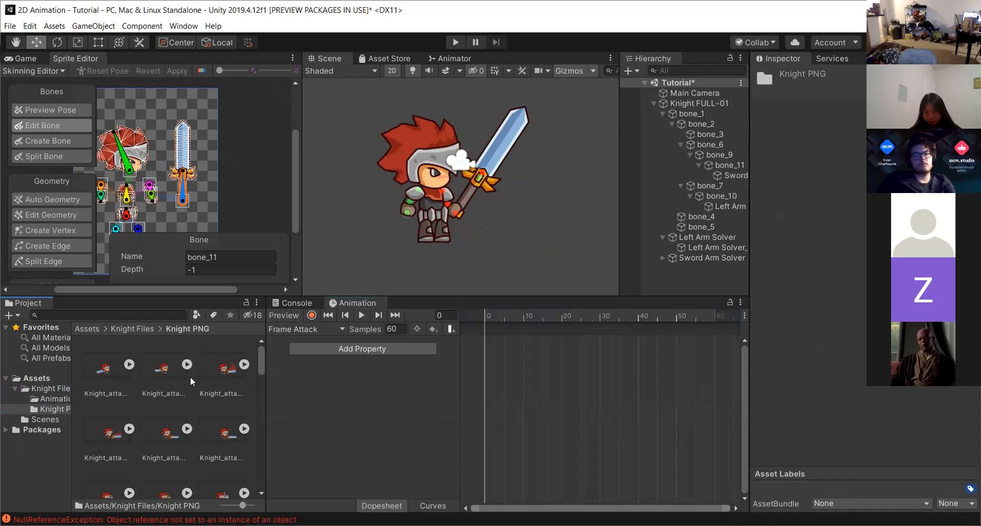
{"action": "left_click", "coordinate": [104, 375]}
{"action": "scroll", "coordinate": [126, 416], "scroll_direction": "down", "scroll_amount": 2}
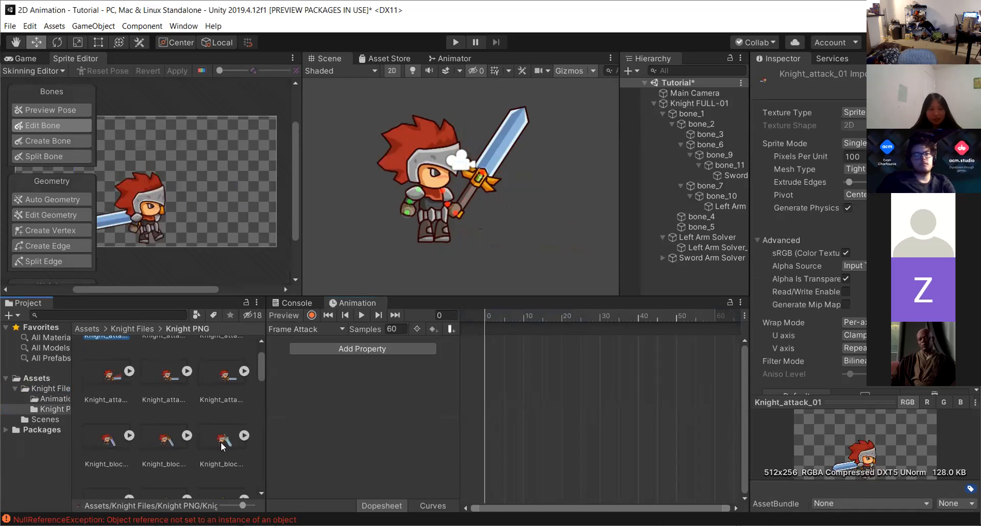
{"action": "left_click", "coordinate": [211, 383], "text": "shift"}
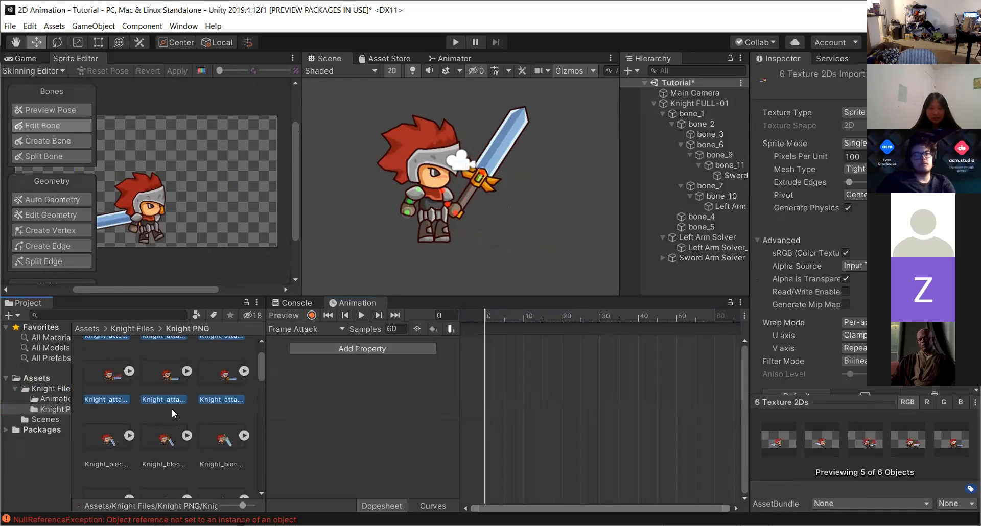
{"action": "scroll", "coordinate": [171, 407], "scroll_direction": "up", "scroll_amount": 2}
{"action": "left_click_drag", "start_coordinate": [178, 376], "coordinate": [506, 377]}
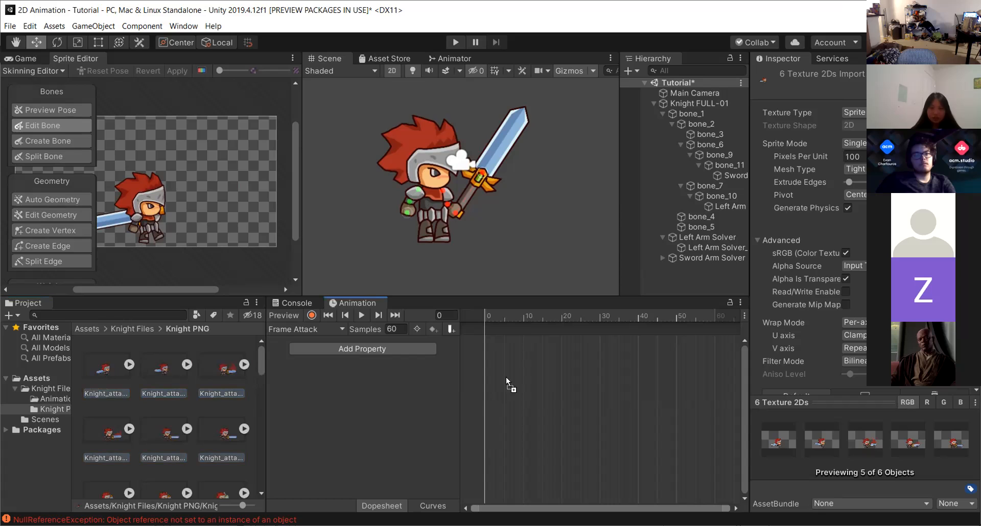
{"action": "left_click_drag", "start_coordinate": [499, 343], "coordinate": [486, 342]}
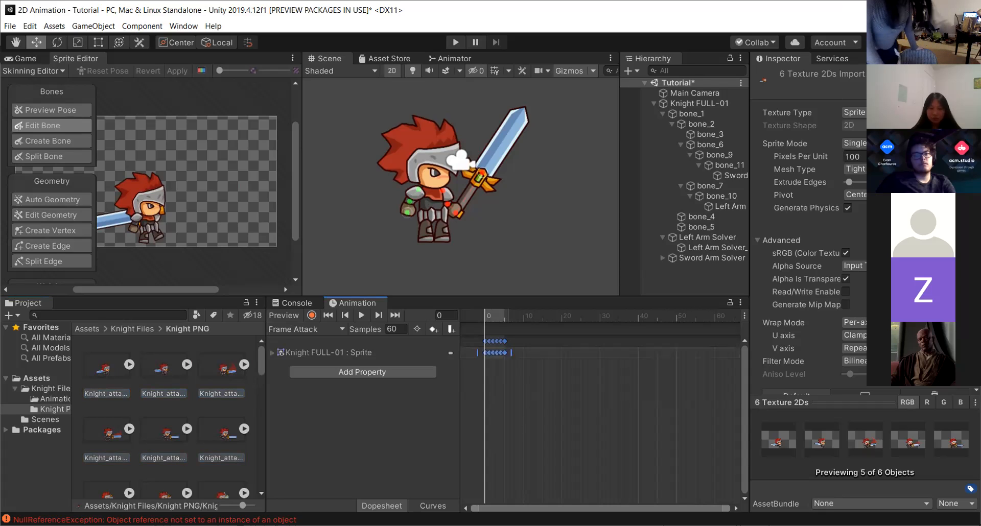
Set the Frame Attack clip's sample rate to 24.
{"action": "left_click", "coordinate": [744, 315]}
{"action": "mouse_move", "coordinate": [793, 381]}
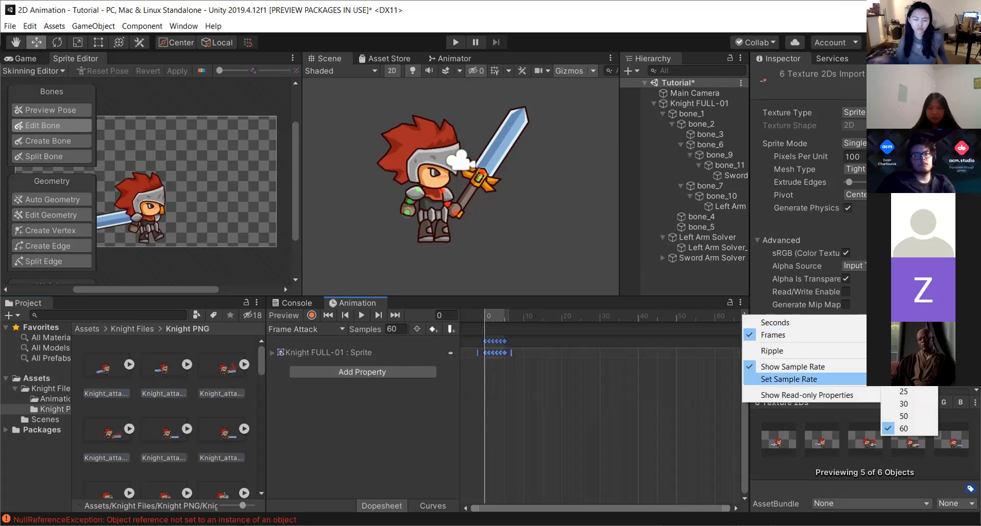
{"action": "left_click", "coordinate": [904, 389]}
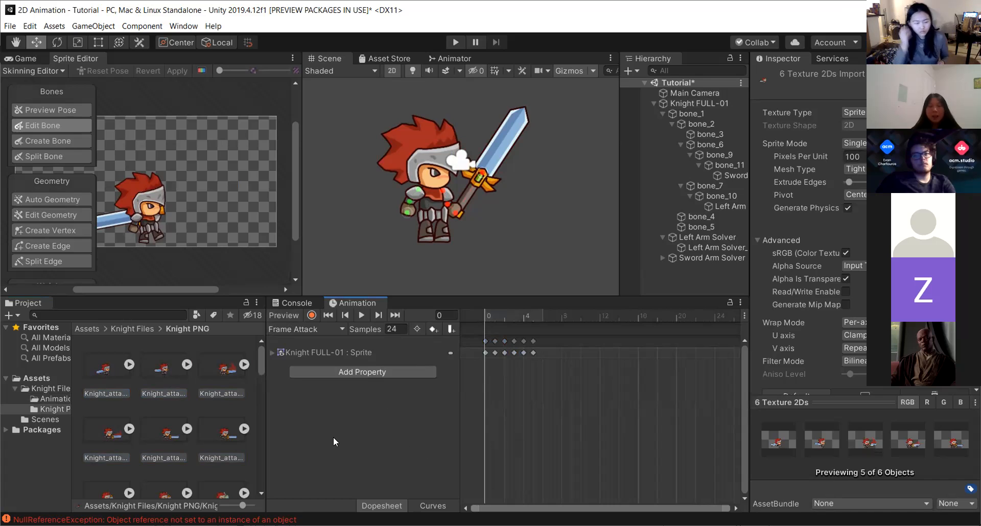
{"action": "left_click", "coordinate": [430, 410]}
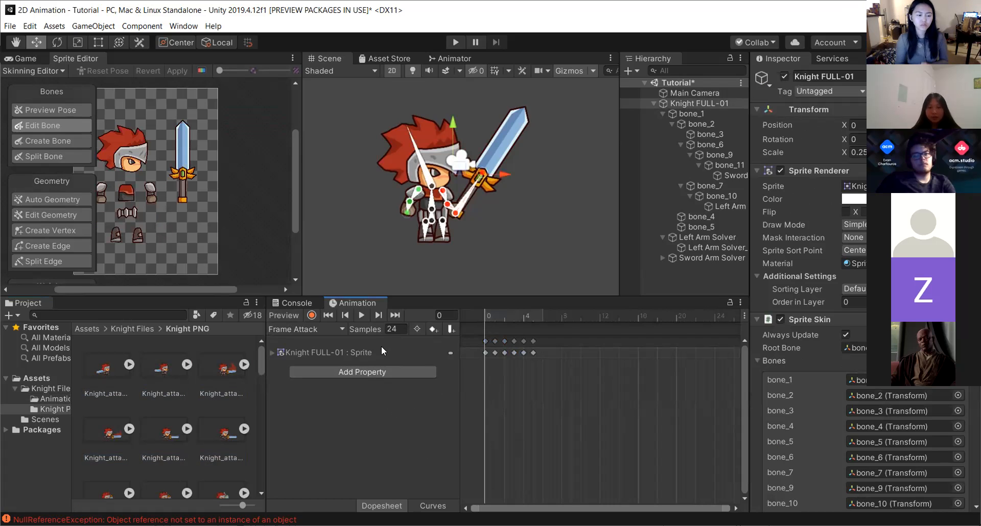
Preview the Frame Attack sprite animation on the knight in the Scene view.
{"action": "left_click", "coordinate": [275, 352]}
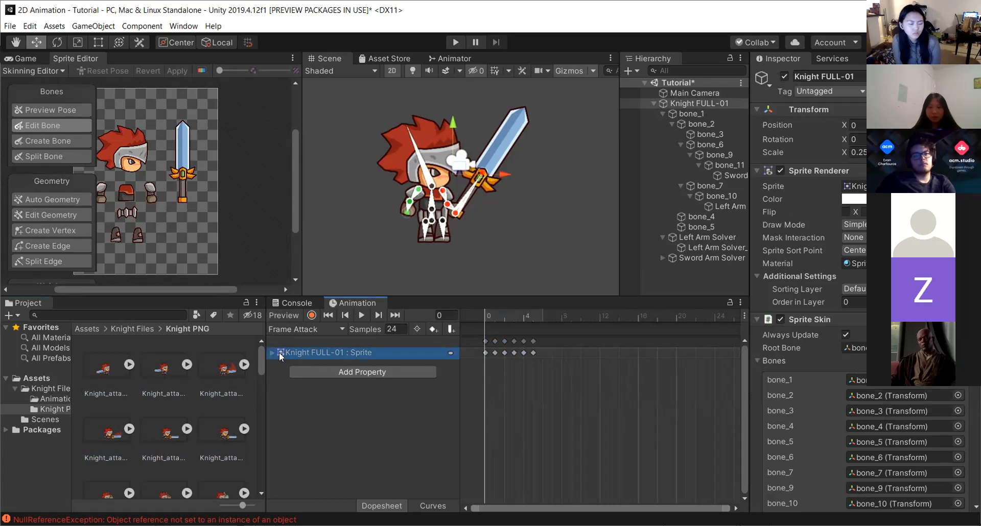
{"action": "left_click", "coordinate": [314, 396]}
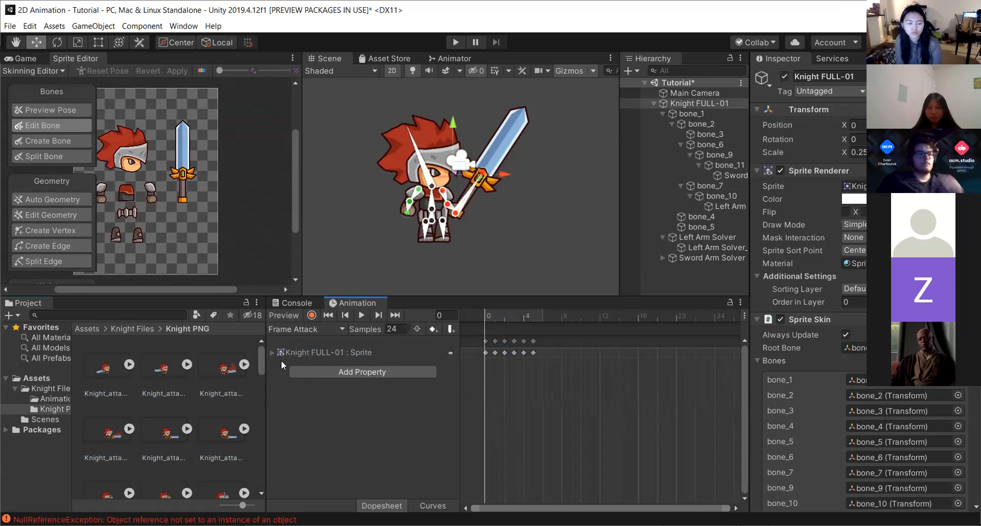
{"action": "left_click", "coordinate": [360, 315]}
{"action": "left_click", "coordinate": [359, 315]}
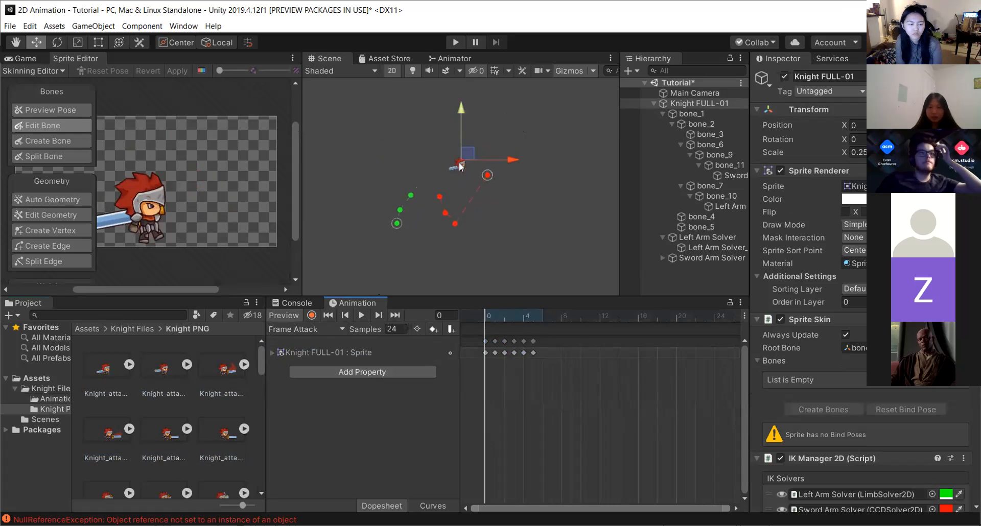
{"action": "scroll", "coordinate": [481, 191], "scroll_direction": "up", "scroll_amount": 3}
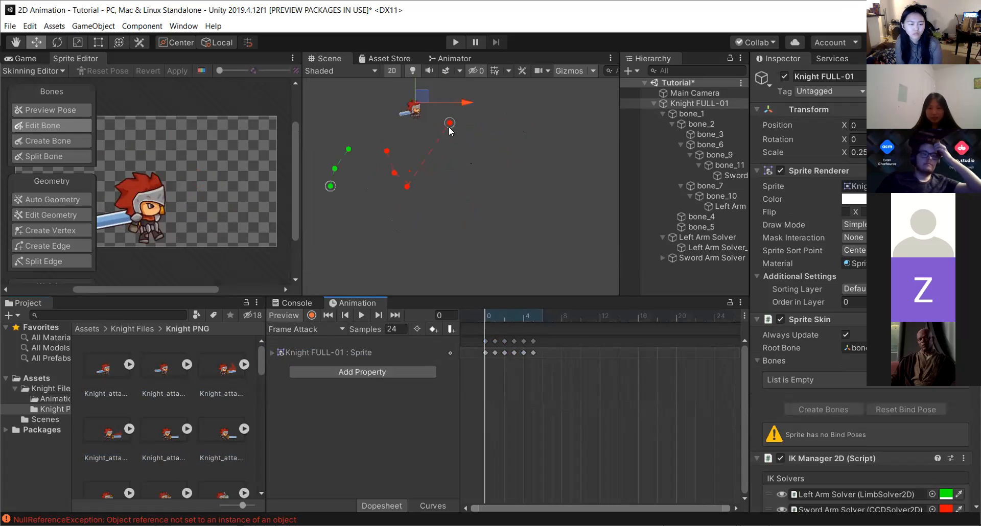
{"action": "middle_click_drag", "start_coordinate": [401, 134], "coordinate": [432, 212]}
{"action": "scroll", "coordinate": [431, 239], "scroll_direction": "up", "scroll_amount": 8}
{"action": "scroll", "coordinate": [421, 235], "scroll_direction": "up", "scroll_amount": 8}
{"action": "middle_click_drag", "start_coordinate": [437, 170], "coordinate": [410, 268]}
{"action": "scroll", "coordinate": [410, 248], "scroll_direction": "up", "scroll_amount": 6}
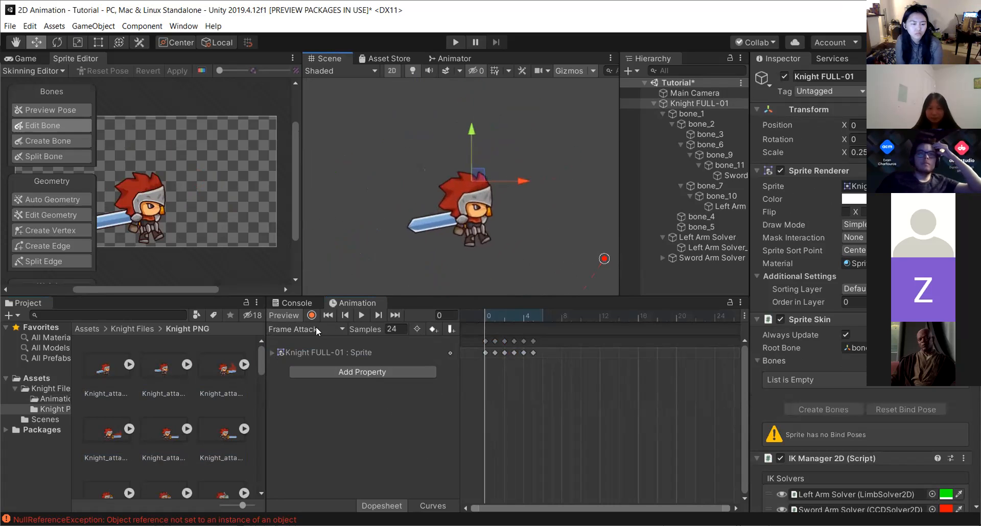
{"action": "left_click", "coordinate": [358, 316]}
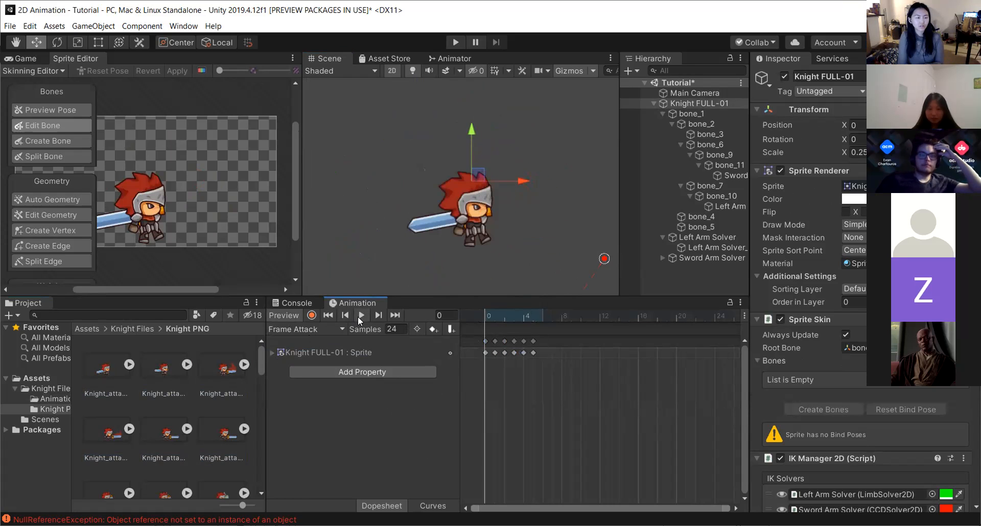
{"action": "left_click", "coordinate": [357, 317]}
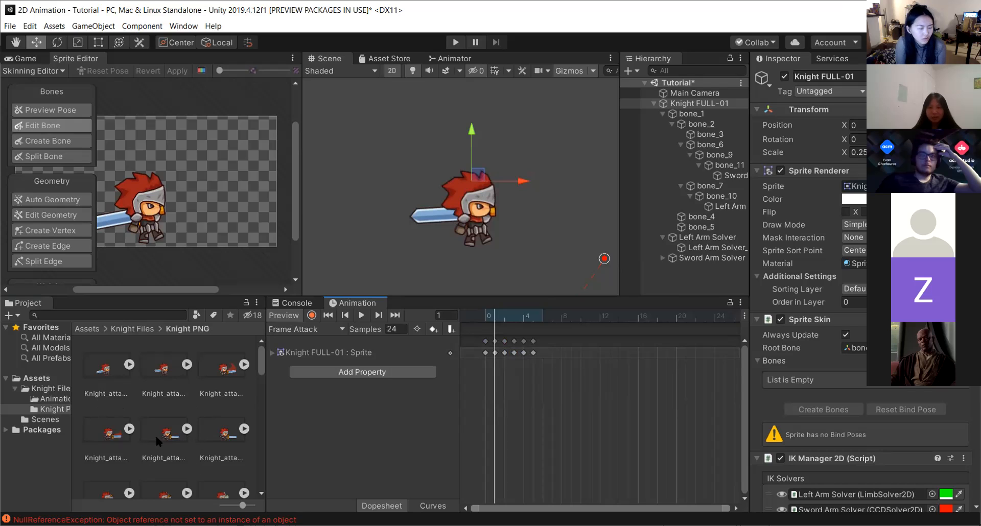
{"action": "left_click", "coordinate": [304, 329]}
{"action": "left_click", "coordinate": [305, 331]}
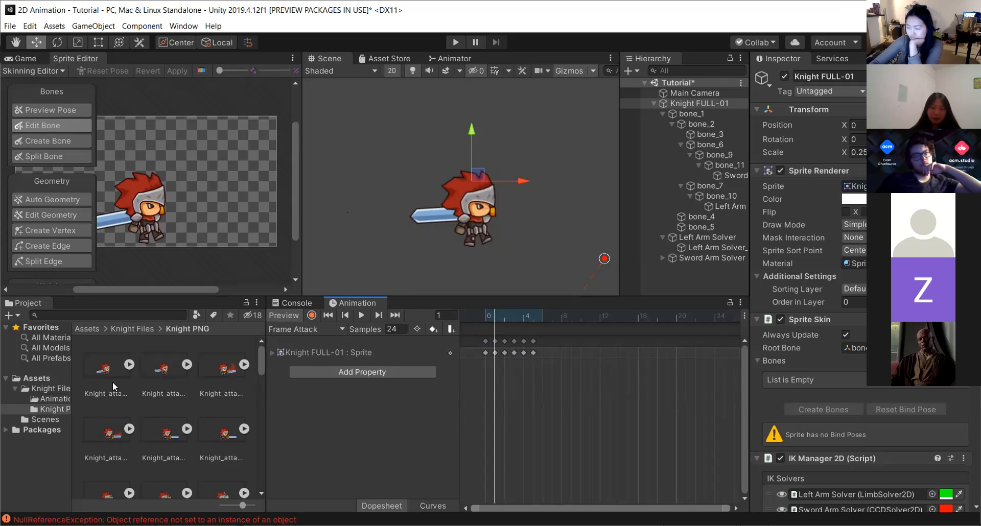
{"action": "left_click", "coordinate": [102, 364]}
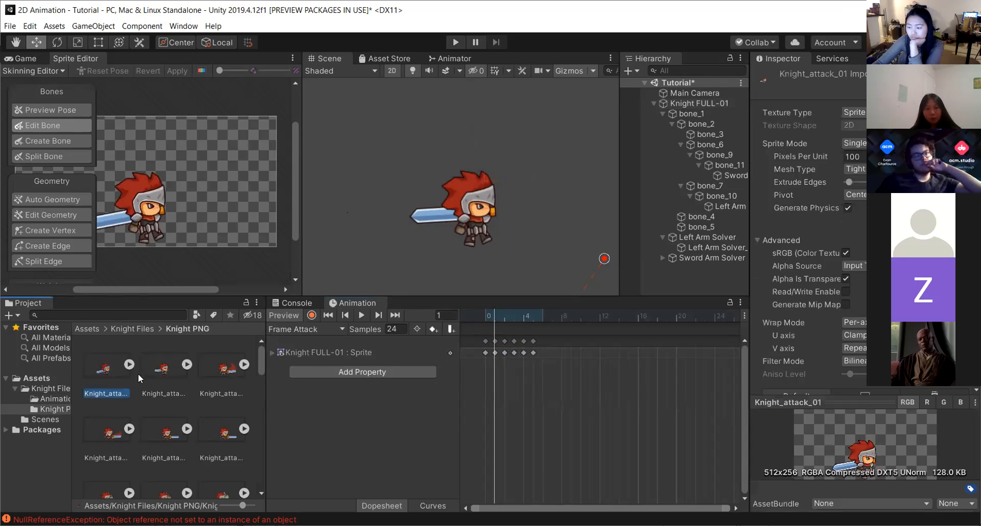
{"action": "left_click", "coordinate": [223, 434], "text": "shift"}
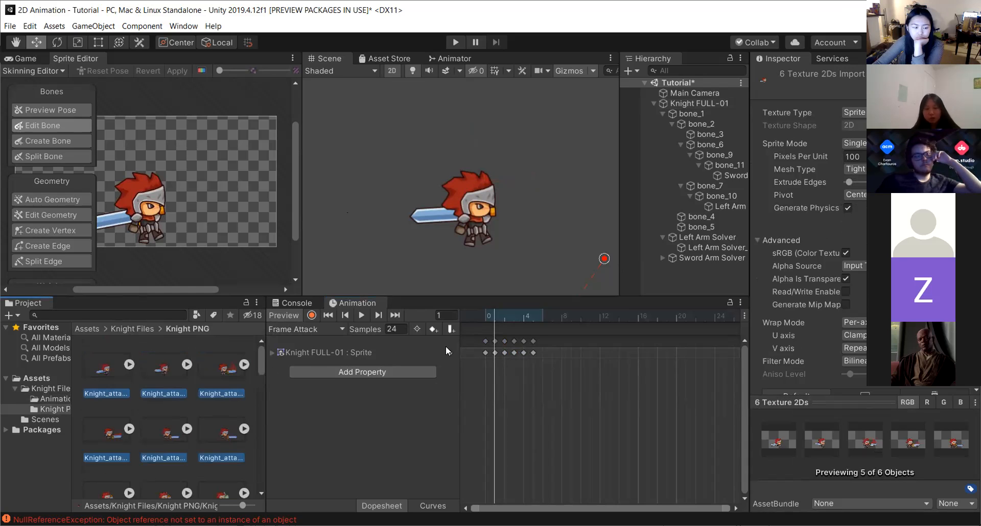
{"action": "left_click", "coordinate": [356, 425]}
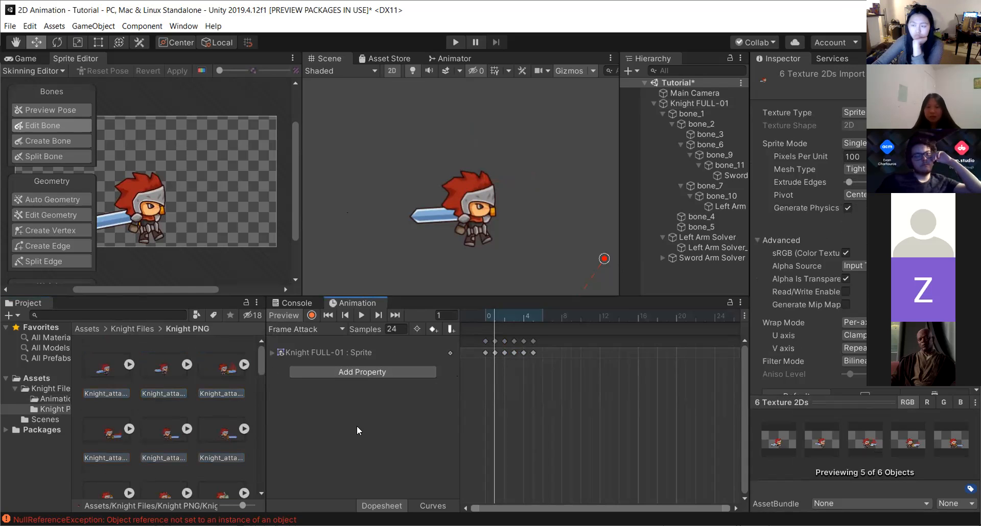
{"action": "left_click", "coordinate": [333, 373]}
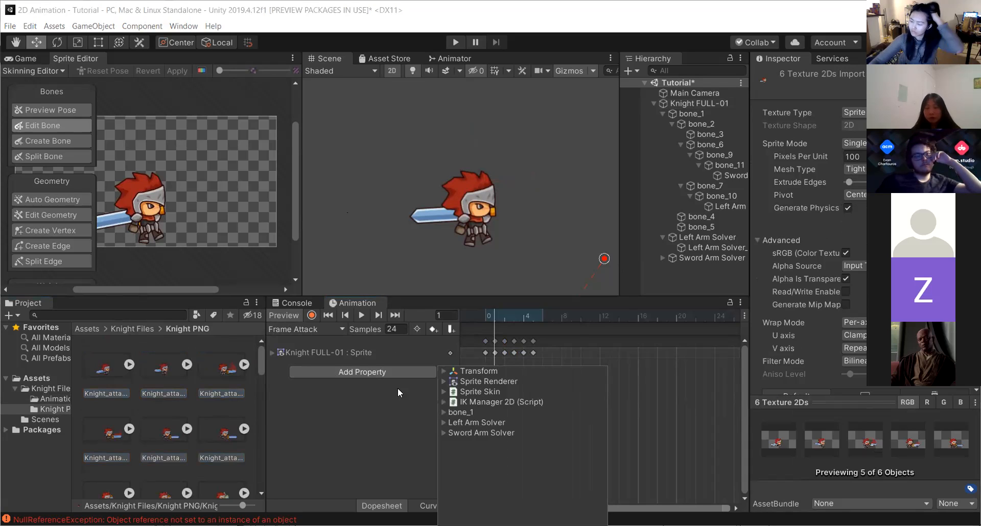
{"action": "left_click", "coordinate": [369, 403]}
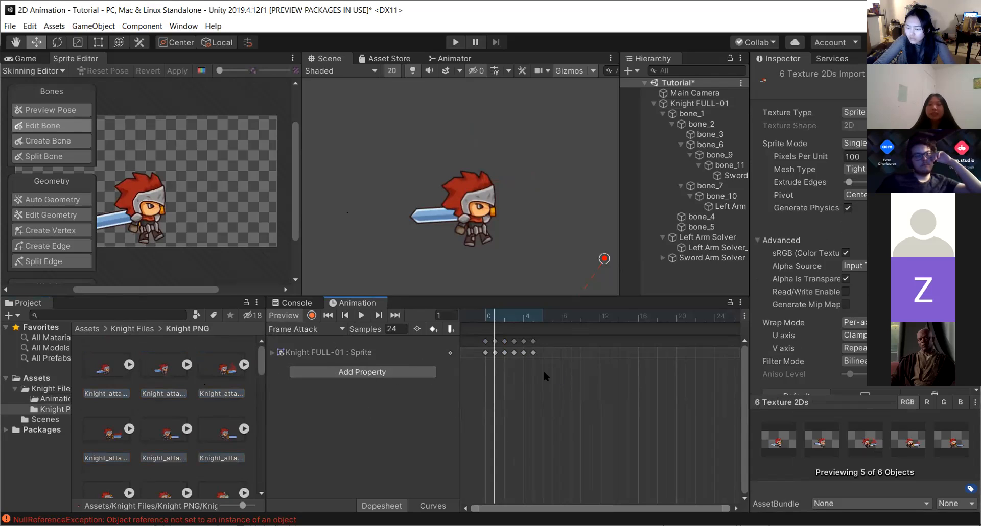
Play the Frame Attack clip and inspect it in the Curves view before returning to the dopesheet.
{"action": "left_click", "coordinate": [375, 316]}
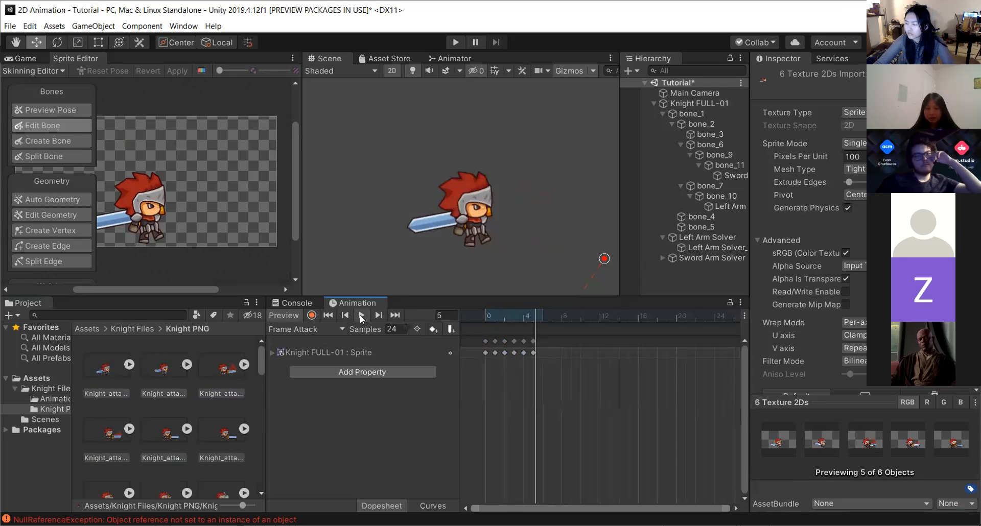
{"action": "left_click", "coordinate": [361, 315]}
{"action": "left_click", "coordinate": [433, 506]}
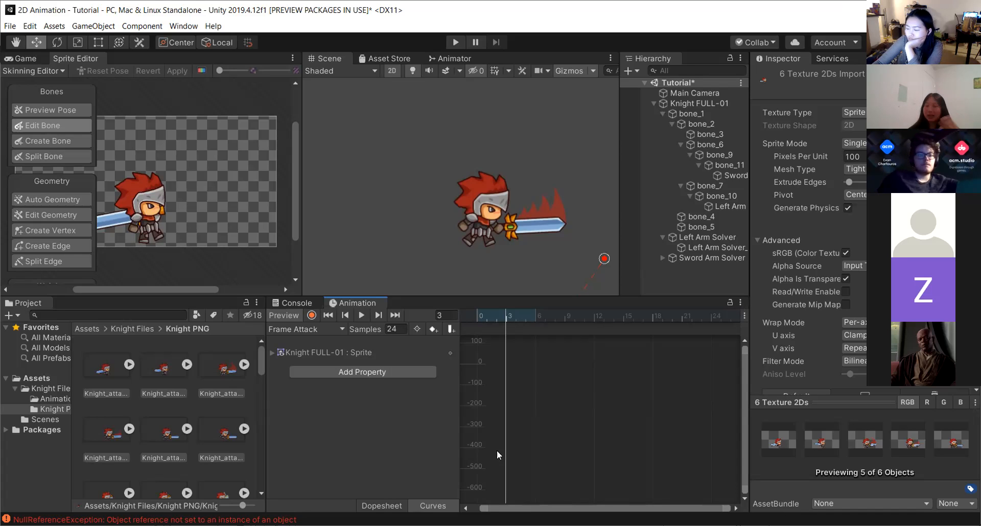
{"action": "scroll", "coordinate": [537, 449], "scroll_direction": "up", "scroll_amount": 2}
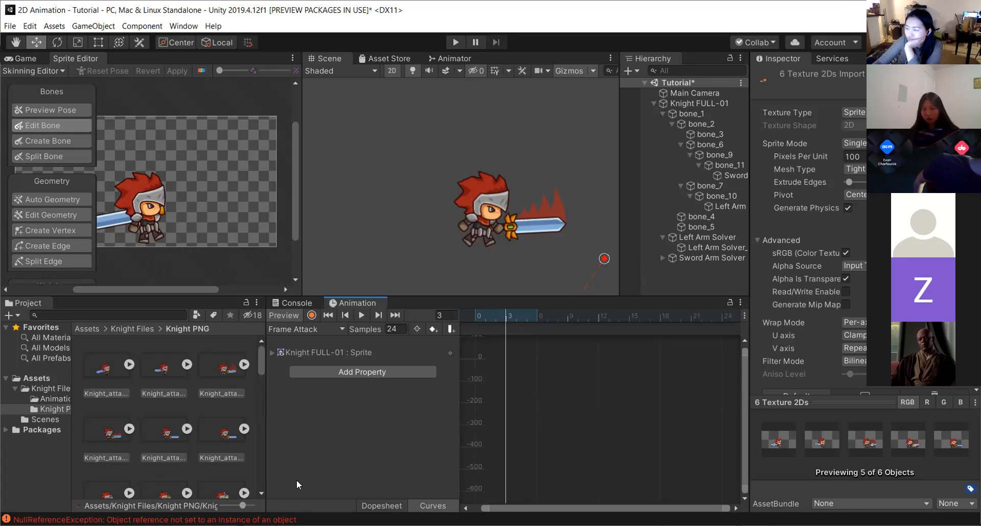
{"action": "left_click", "coordinate": [392, 503]}
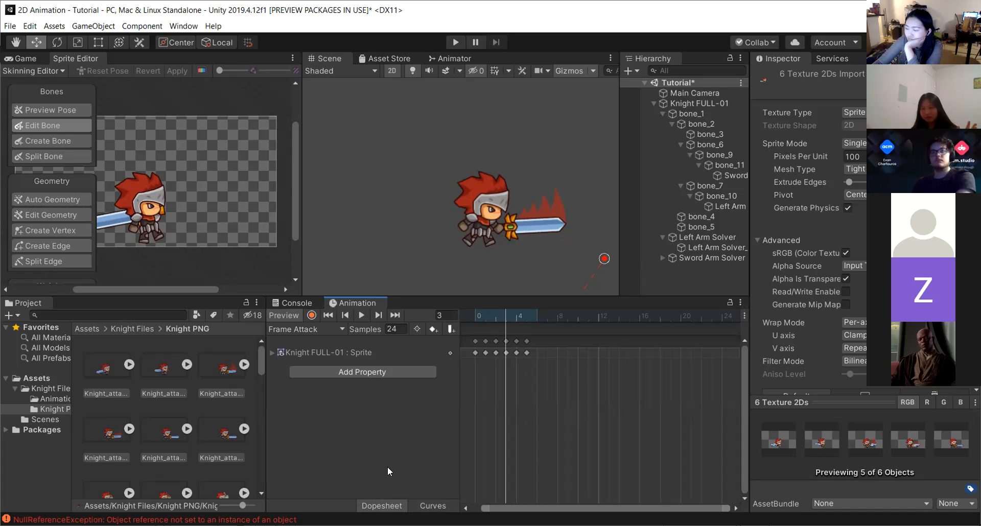
Switch the Animation window to the Sword Attack clip.
{"action": "left_click", "coordinate": [330, 328]}
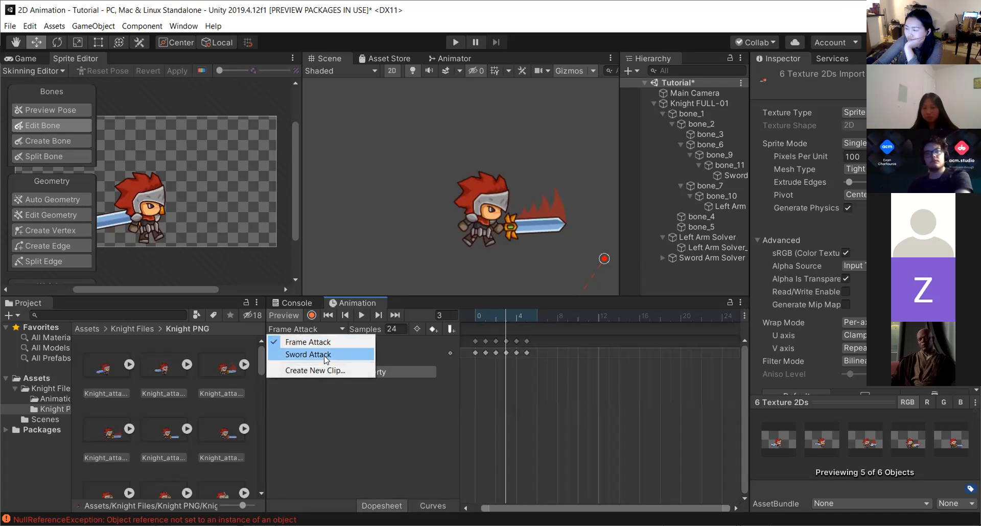
{"action": "left_click", "coordinate": [306, 357]}
{"action": "left_click", "coordinate": [295, 303]}
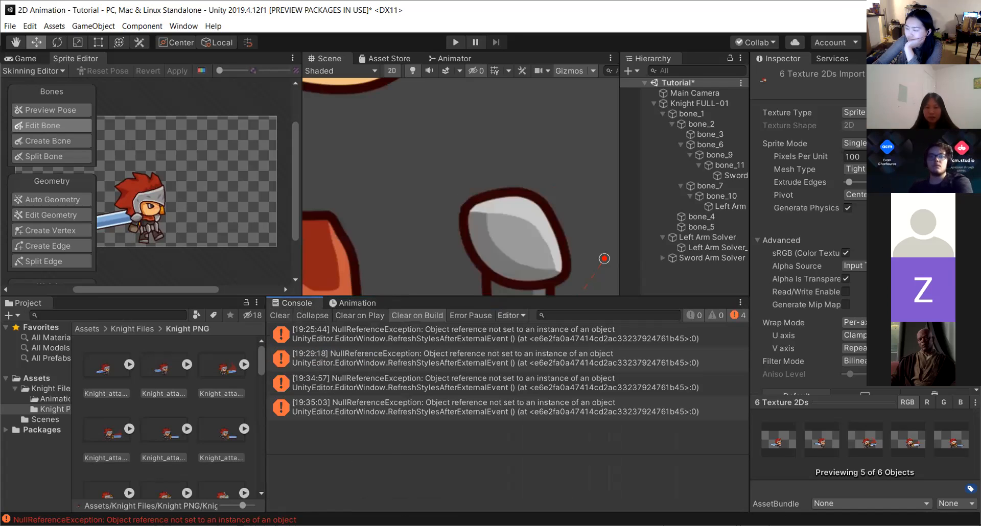
{"action": "left_click", "coordinate": [348, 303]}
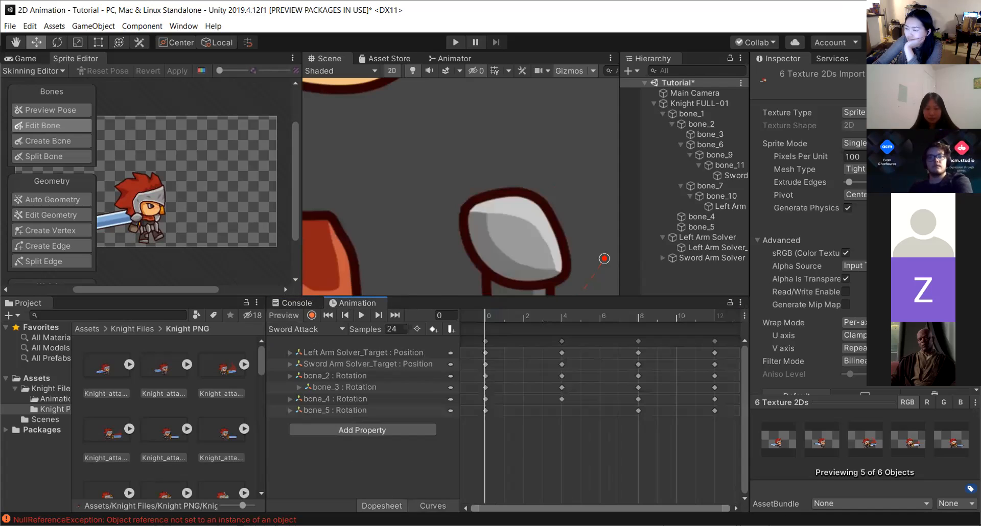
In the Sword Attack Curves view, raise the frame-12 key of the cyan curve slightly.
{"action": "left_click", "coordinate": [431, 506]}
{"action": "scroll", "coordinate": [596, 388], "scroll_direction": "down", "scroll_amount": 3}
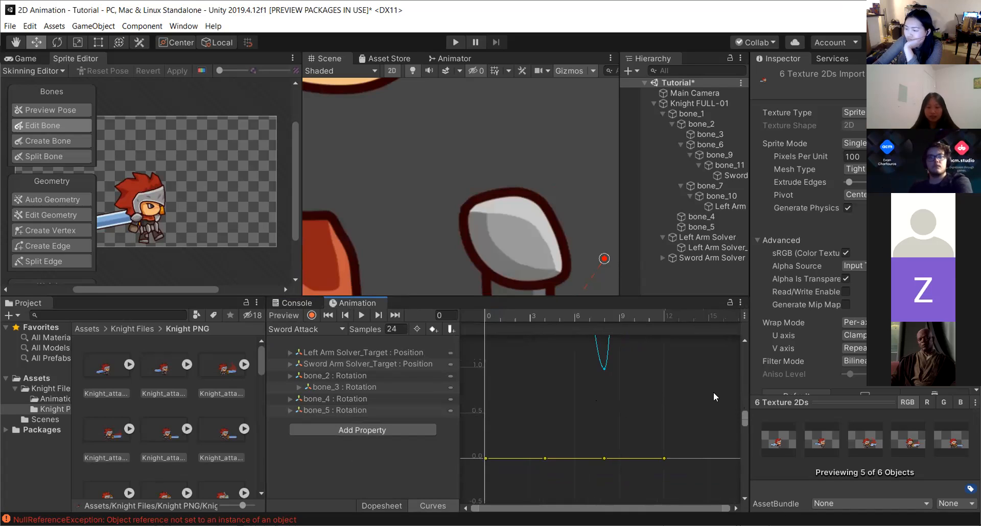
{"action": "left_click_drag", "start_coordinate": [744, 414], "coordinate": [747, 456]}
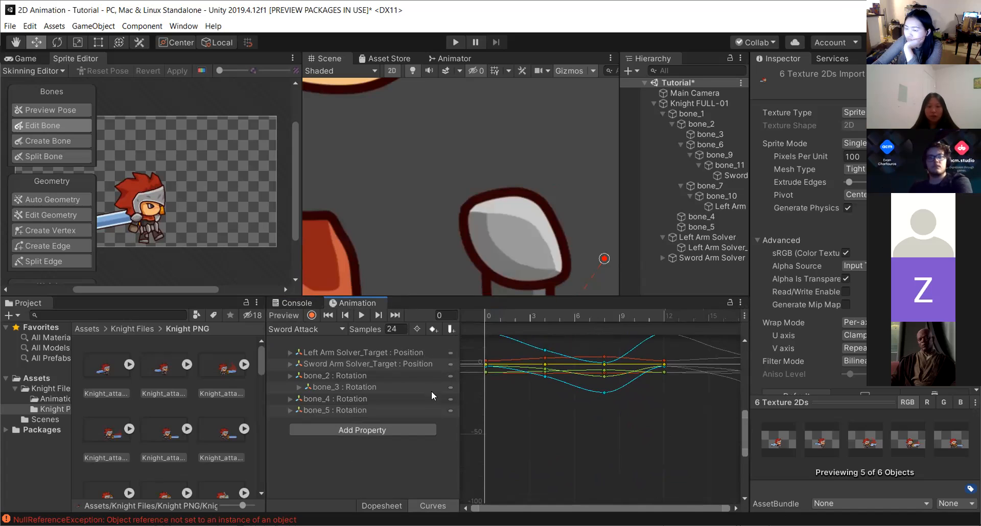
{"action": "scroll", "coordinate": [499, 367], "scroll_direction": "up", "scroll_amount": 2}
{"action": "scroll", "coordinate": [472, 369], "scroll_direction": "up", "scroll_amount": 5}
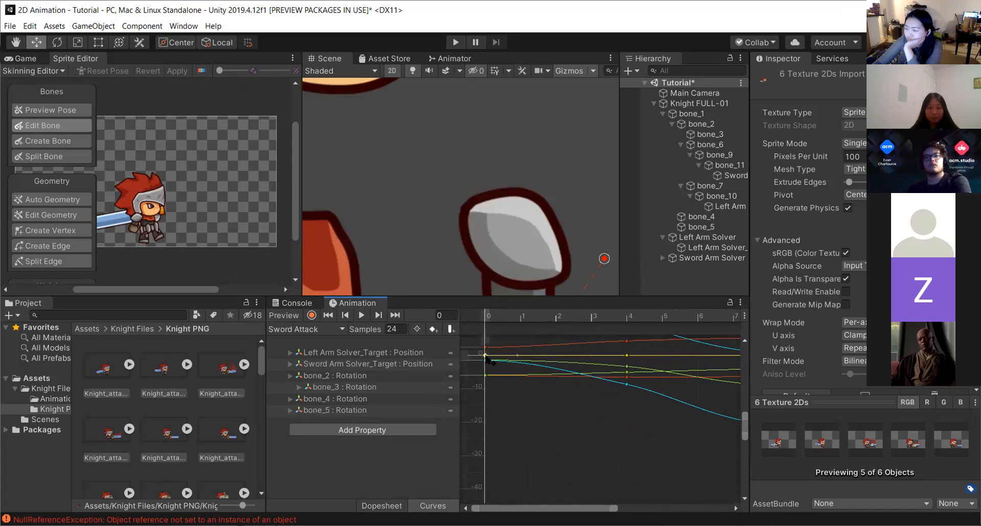
{"action": "left_click", "coordinate": [485, 360]}
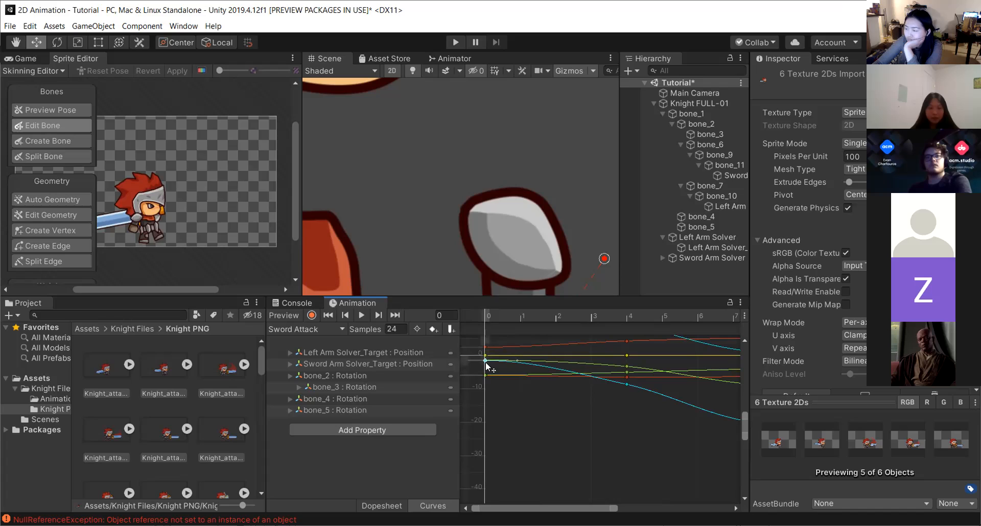
{"action": "scroll", "coordinate": [586, 403], "scroll_direction": "down", "scroll_amount": 6}
{"action": "scroll", "coordinate": [611, 397], "scroll_direction": "down", "scroll_amount": 2}
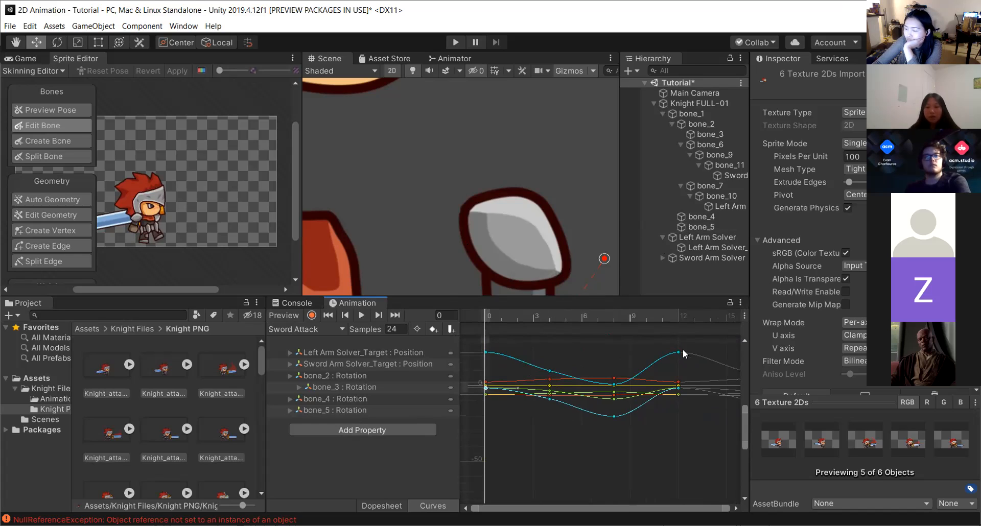
{"action": "mouse_move", "coordinate": [680, 351]}
{"action": "left_mouse_down"}
{"action": "mouse_move", "coordinate": [676, 391]}
{"action": "mouse_move", "coordinate": [676, 333]}
{"action": "left_mouse_up"}
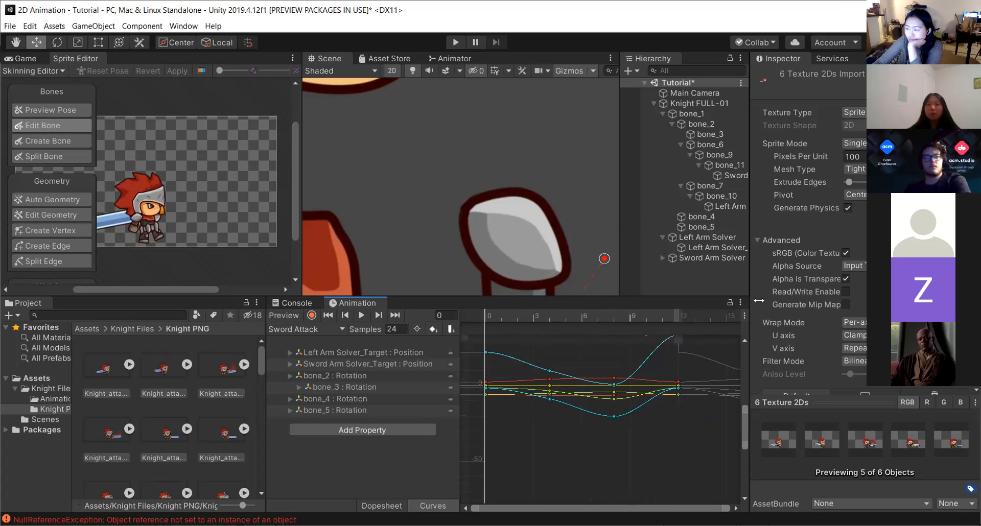
Switch the Animation window to the Frame Attack clip and show it in the Dopesheet.
{"action": "left_click", "coordinate": [626, 396]}
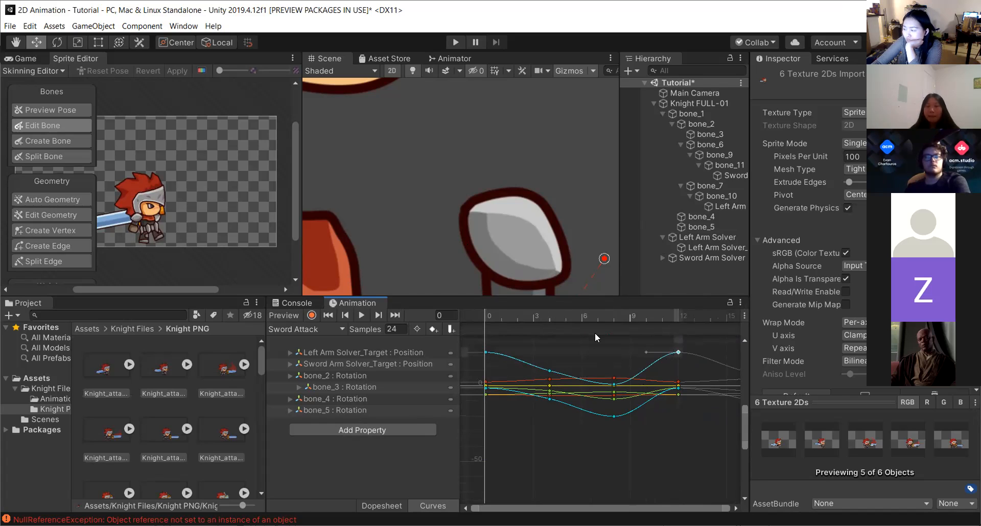
{"action": "left_click_drag", "start_coordinate": [564, 316], "coordinate": [466, 320]}
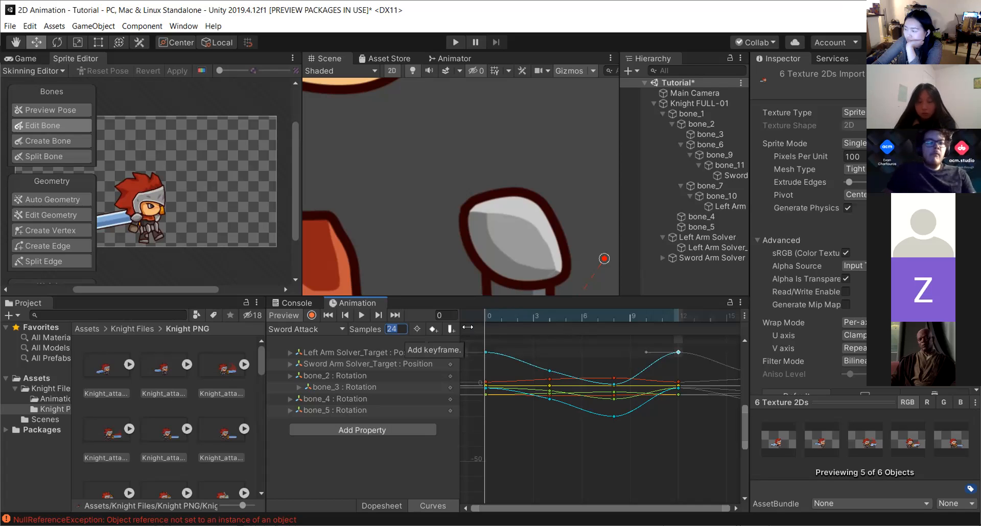
{"action": "left_click", "coordinate": [318, 331]}
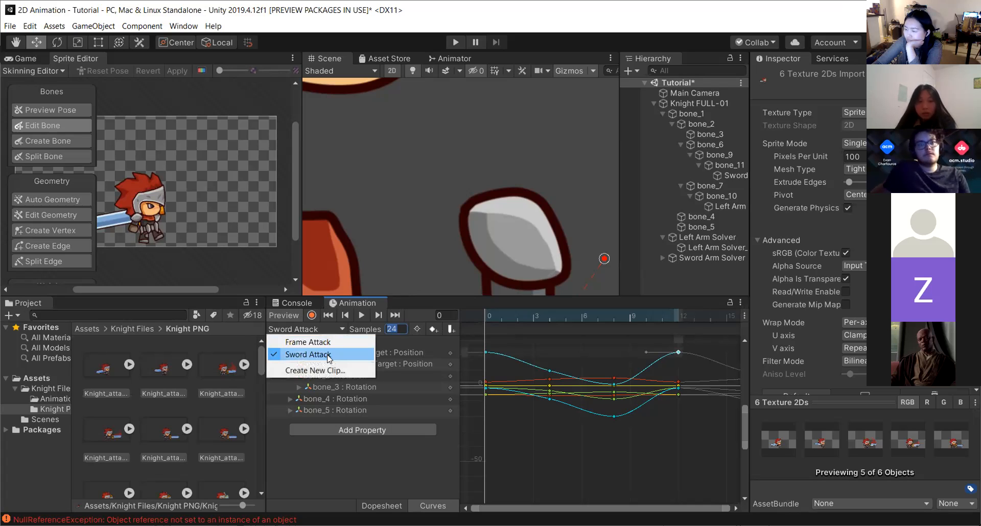
{"action": "left_click", "coordinate": [306, 341]}
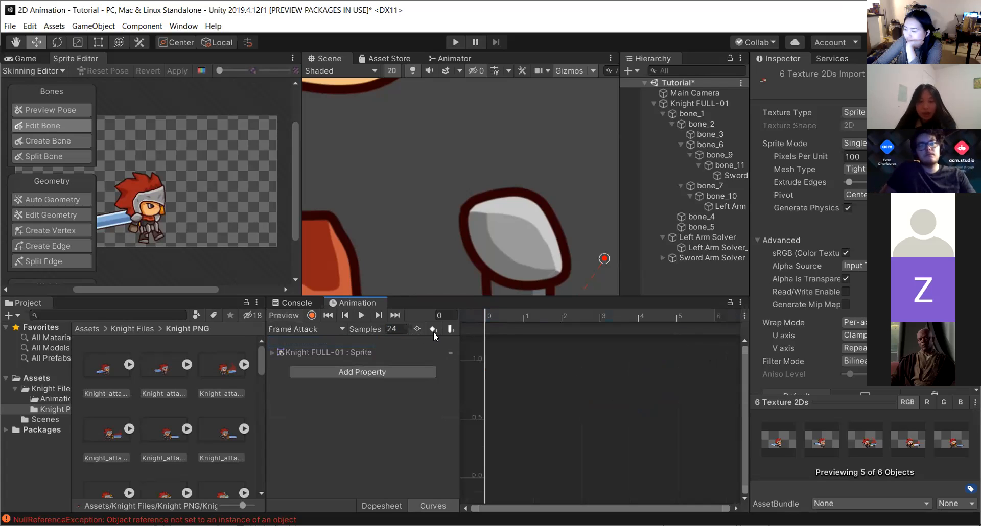
{"action": "left_click", "coordinate": [381, 506]}
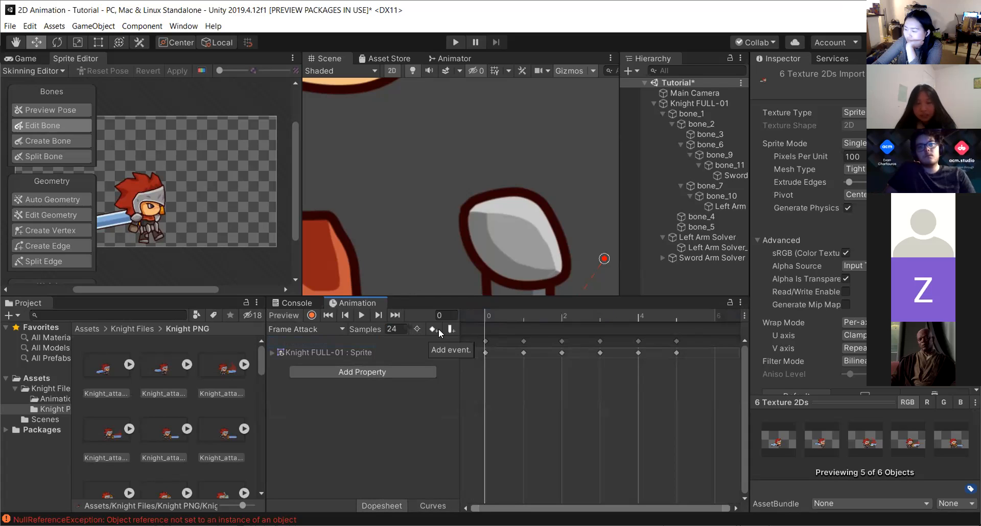
Add a sprite keyframe at frame 6 of the Frame Attack clip and play the clip back.
{"action": "left_click", "coordinate": [674, 320]}
{"action": "left_click", "coordinate": [715, 316]}
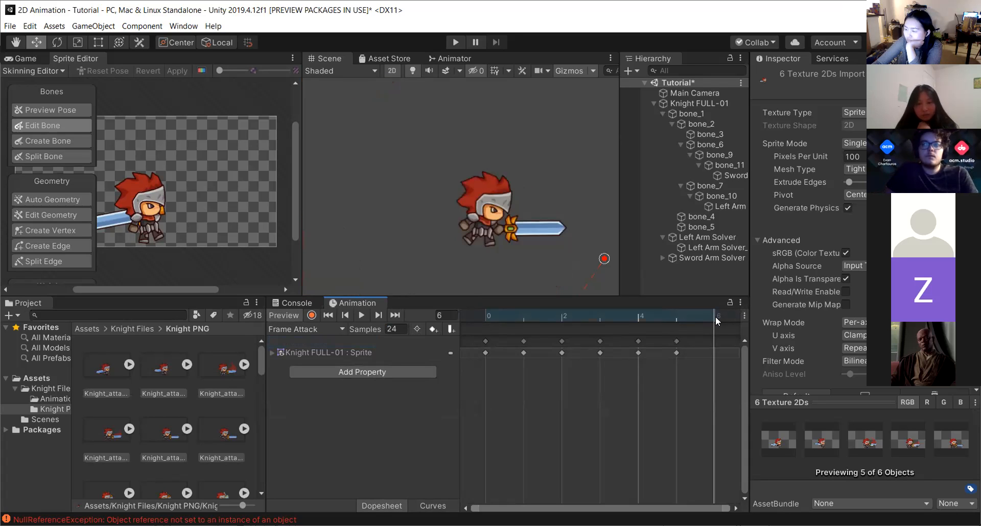
{"action": "left_click", "coordinate": [433, 329]}
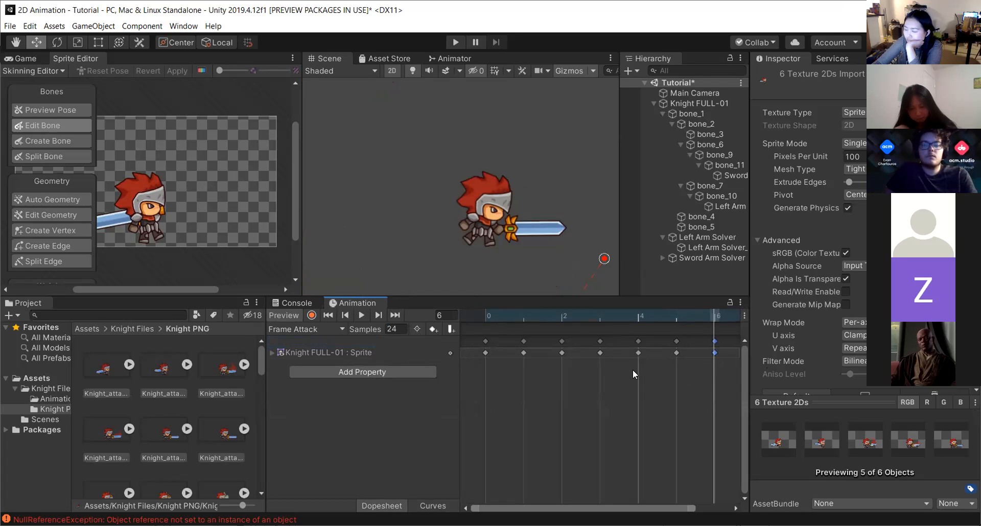
{"action": "left_click", "coordinate": [362, 315]}
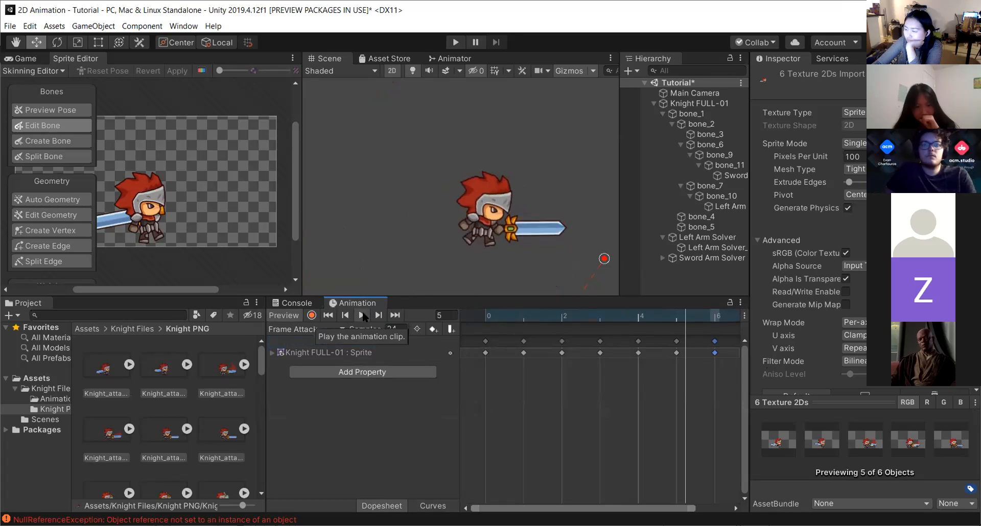
{"action": "left_click", "coordinate": [362, 315]}
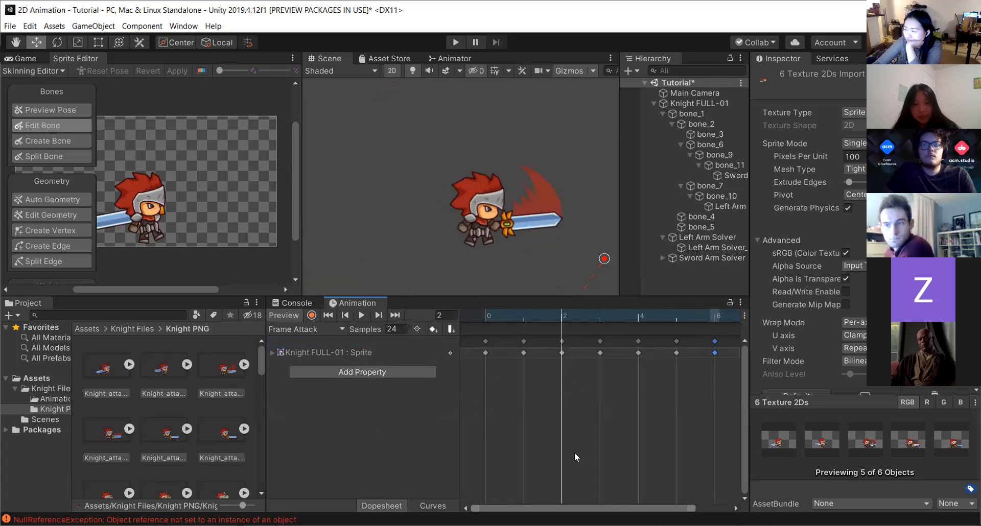
Extend the Frame Attack clip with additional sprite keyframes at frames 7 and 8.
{"action": "scroll", "coordinate": [574, 452], "scroll_direction": "right", "scroll_amount": 2}
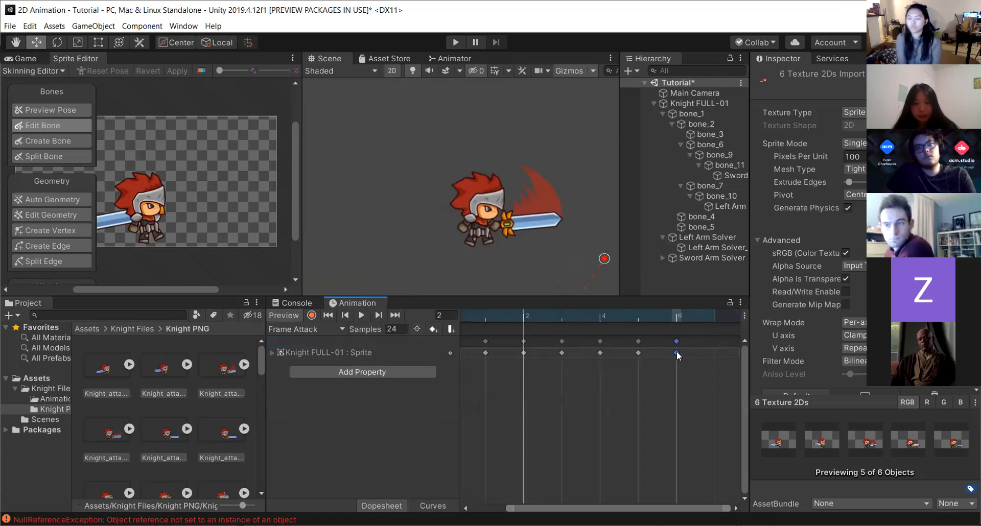
{"action": "left_click", "coordinate": [637, 352]}
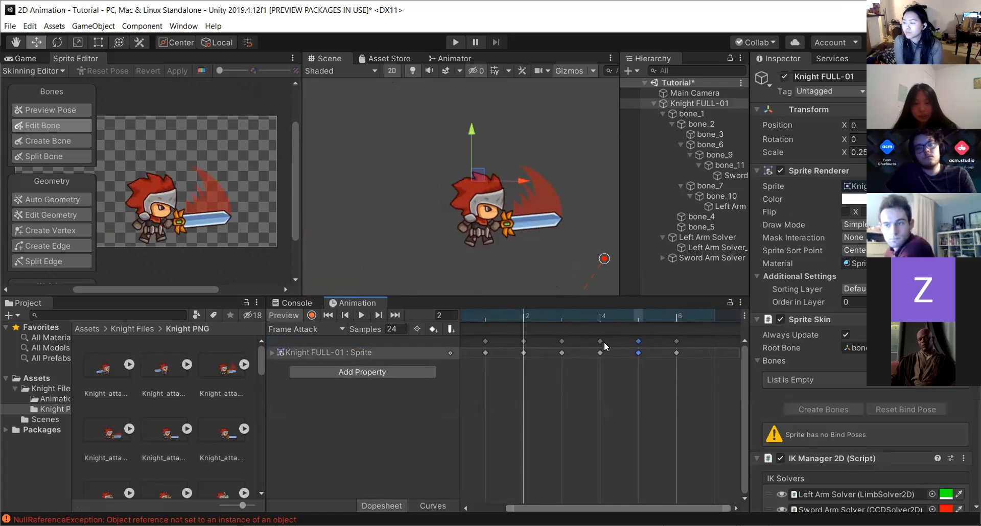
{"action": "left_click", "coordinate": [677, 352]}
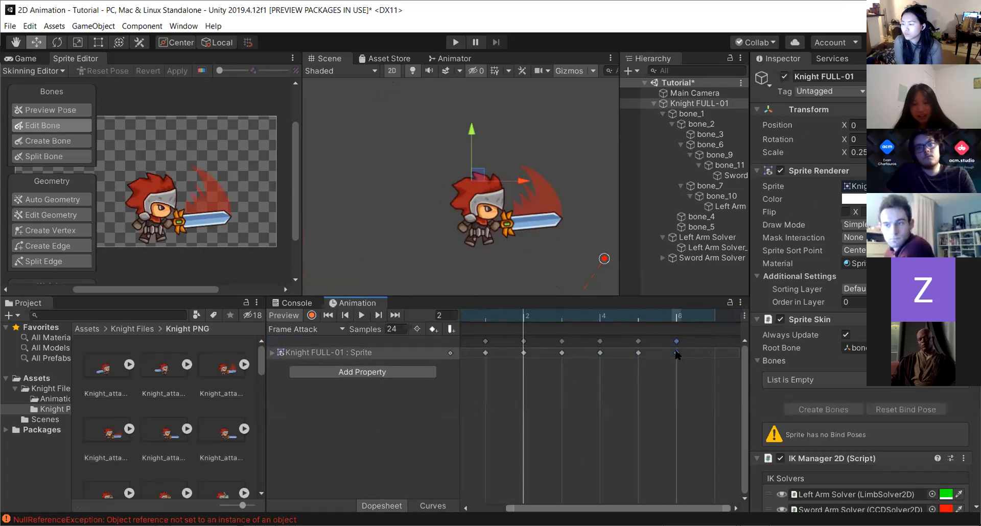
{"action": "left_click", "coordinate": [712, 317]}
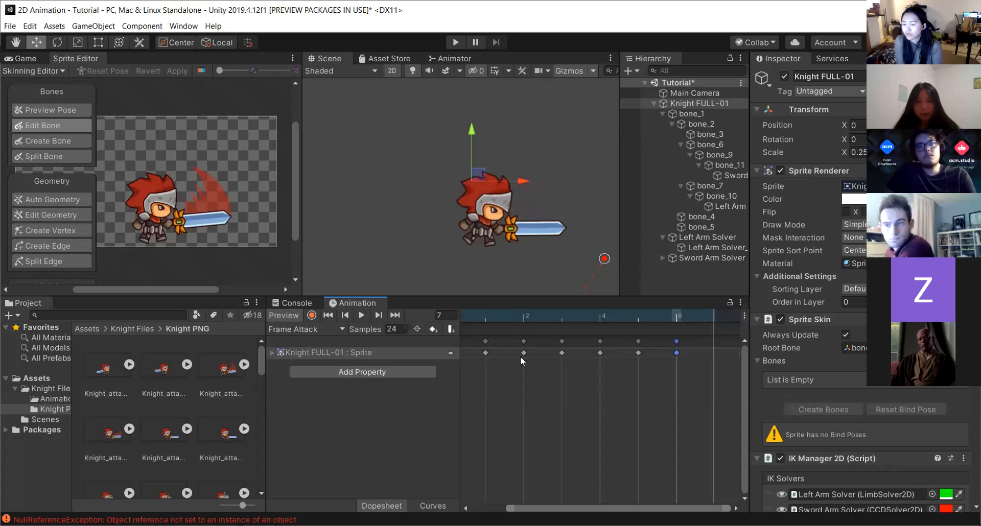
{"action": "left_click", "coordinate": [450, 329]}
{"action": "scroll", "coordinate": [657, 451], "scroll_direction": "right", "scroll_amount": 1}
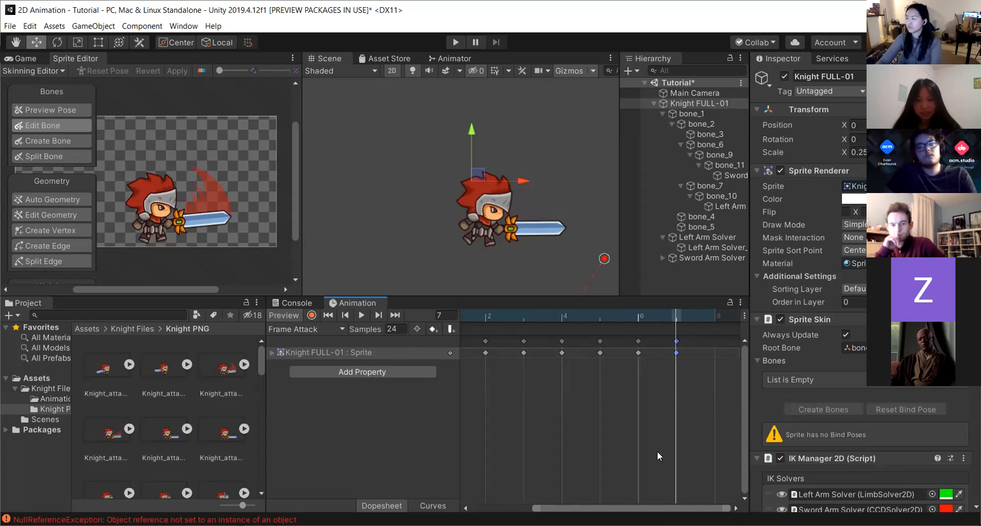
{"action": "left_click", "coordinate": [713, 317]}
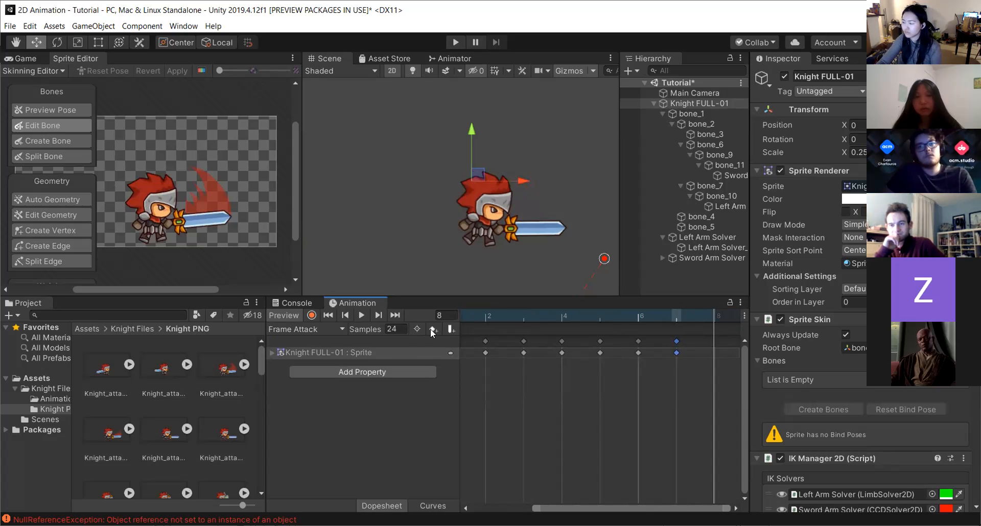
{"action": "left_click", "coordinate": [450, 329]}
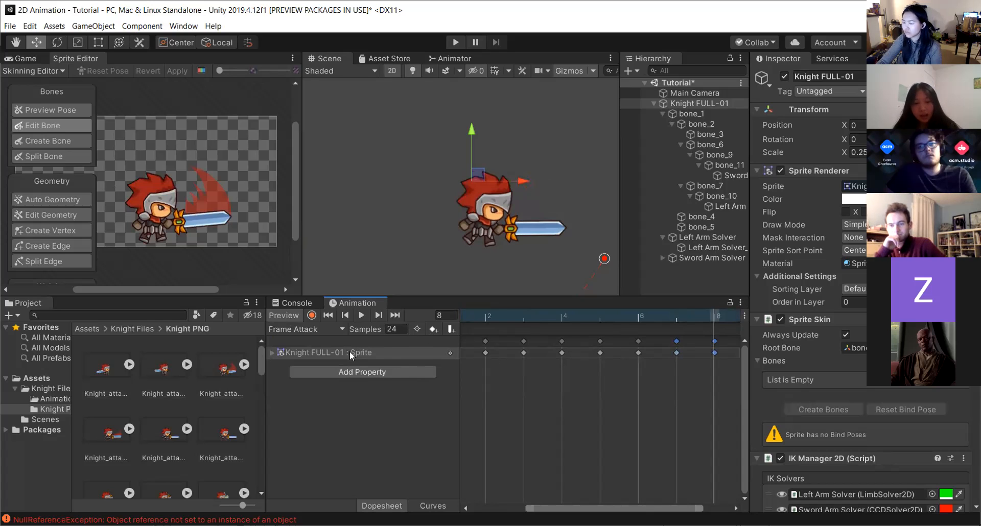
Switch to the Sword Attack clip and add a keyframe for all its properties at frame 2.
{"action": "left_click", "coordinate": [309, 333]}
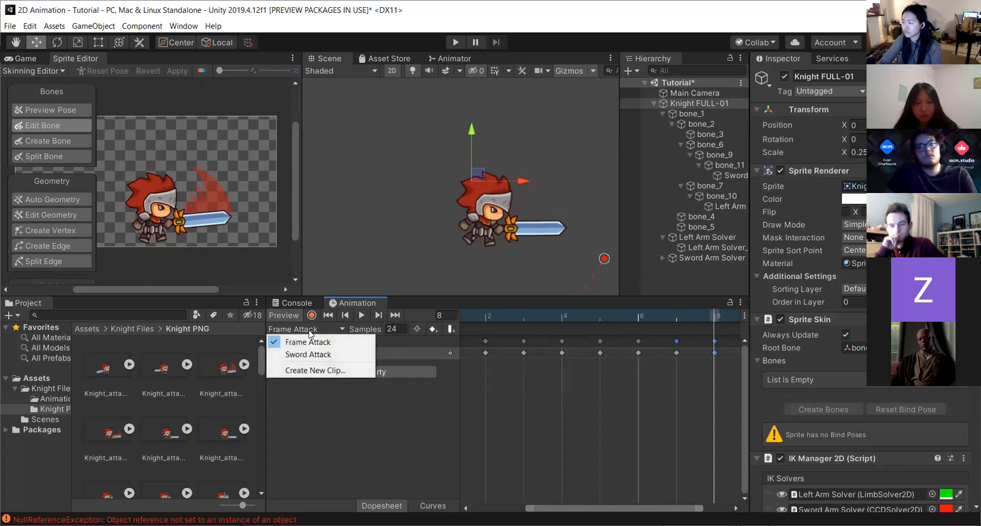
{"action": "left_click", "coordinate": [308, 355]}
{"action": "left_click", "coordinate": [521, 317]}
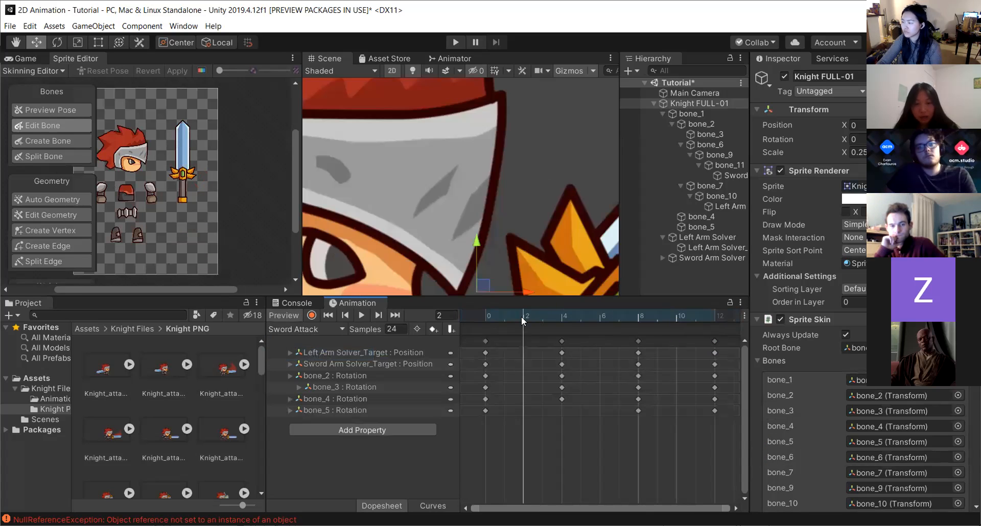
{"action": "left_click", "coordinate": [433, 330]}
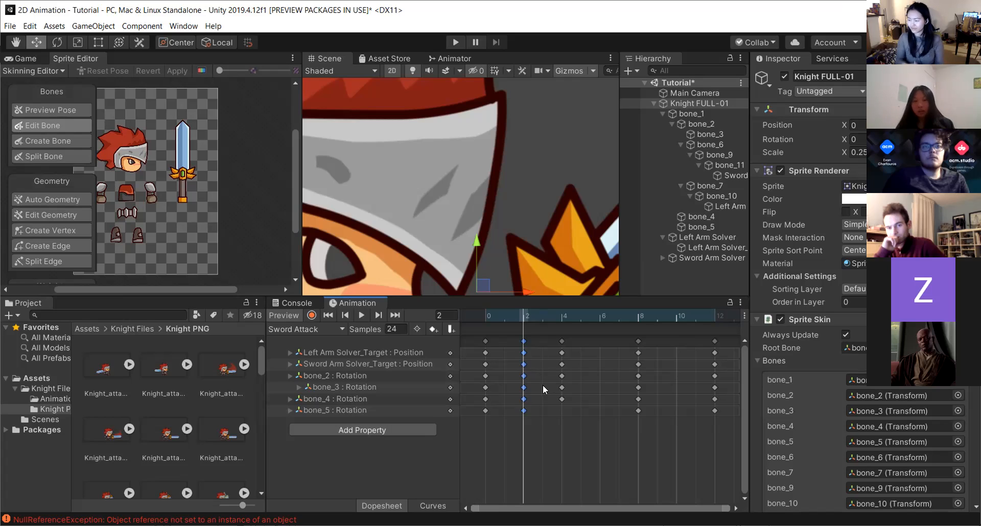
{"action": "key", "text": "Delete"}
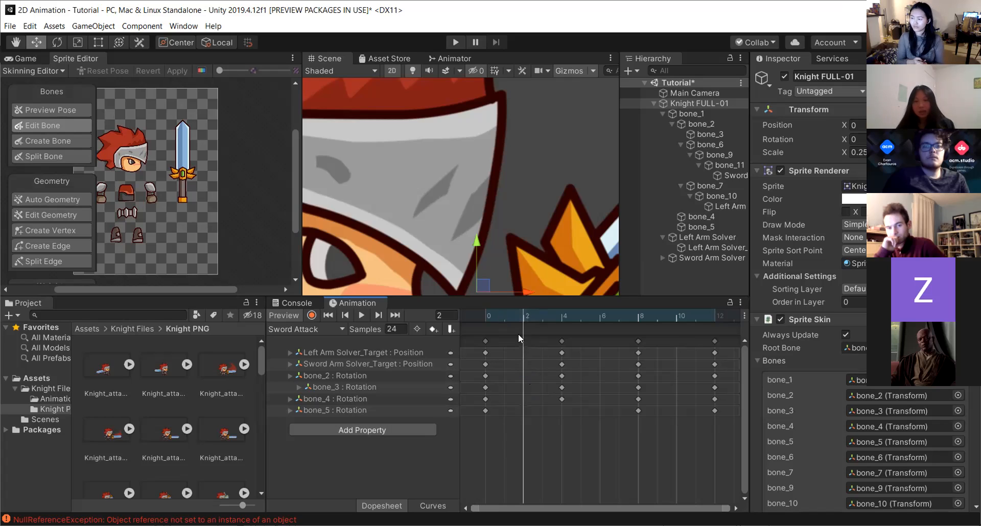
{"action": "left_click", "coordinate": [432, 329]}
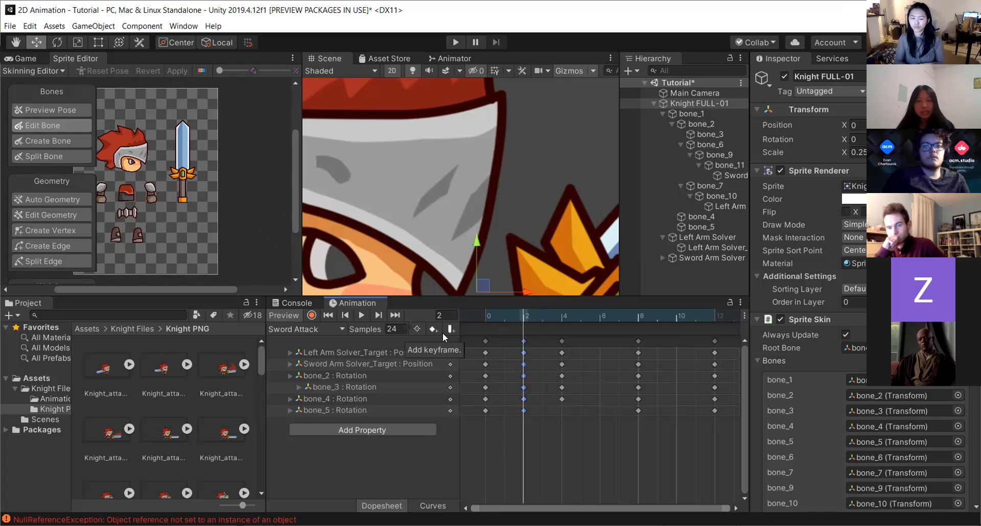
Inspect the Sword Attack curves in the Curves view.
{"action": "left_click", "coordinate": [433, 506]}
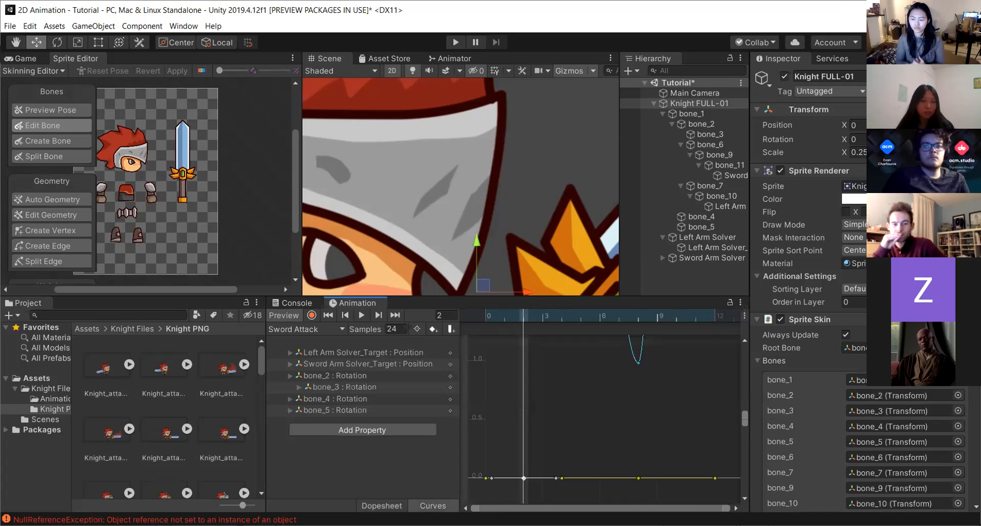
{"action": "scroll", "coordinate": [564, 397], "scroll_direction": "down", "scroll_amount": 10}
{"action": "scroll", "coordinate": [558, 397], "scroll_direction": "up", "scroll_amount": 2}
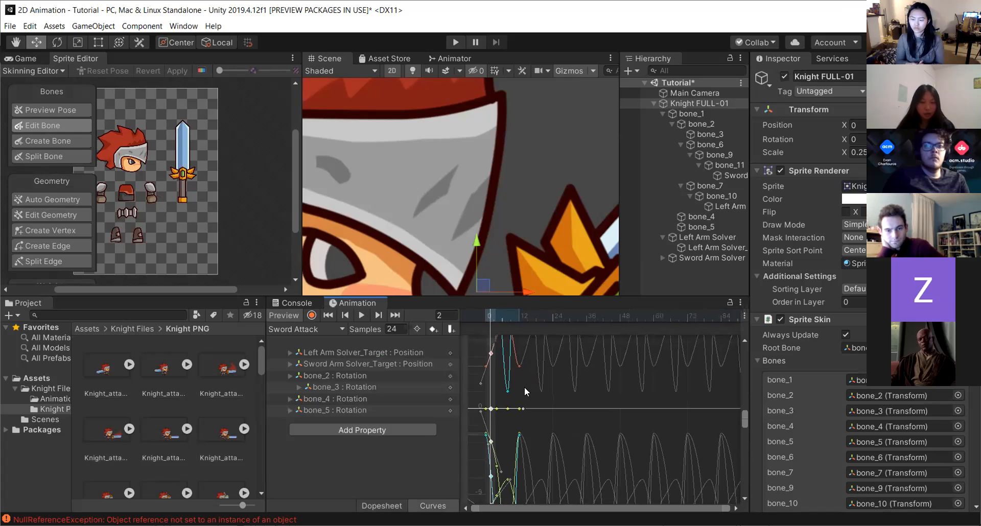
{"action": "scroll", "coordinate": [493, 393], "scroll_direction": "up", "scroll_amount": 1}
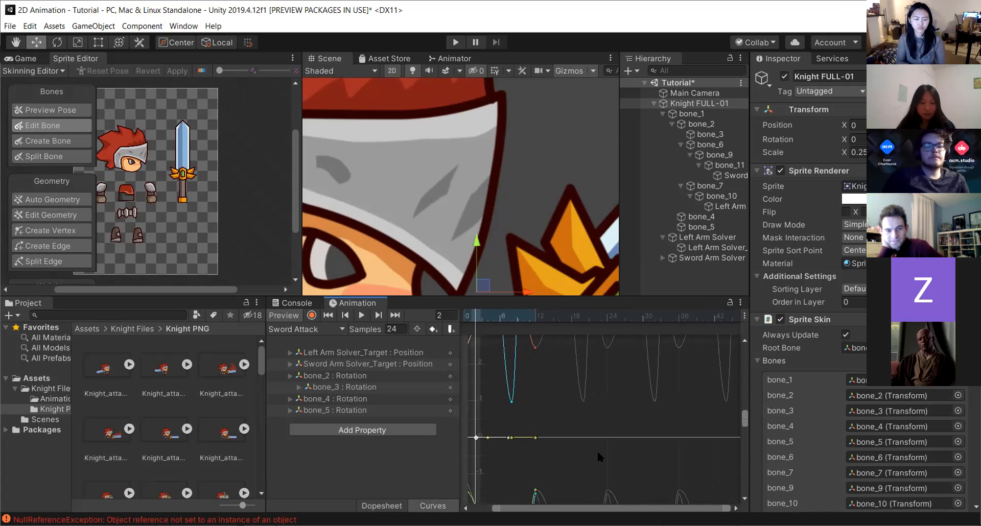
{"action": "scroll", "coordinate": [724, 449], "scroll_direction": "left", "scroll_amount": 3}
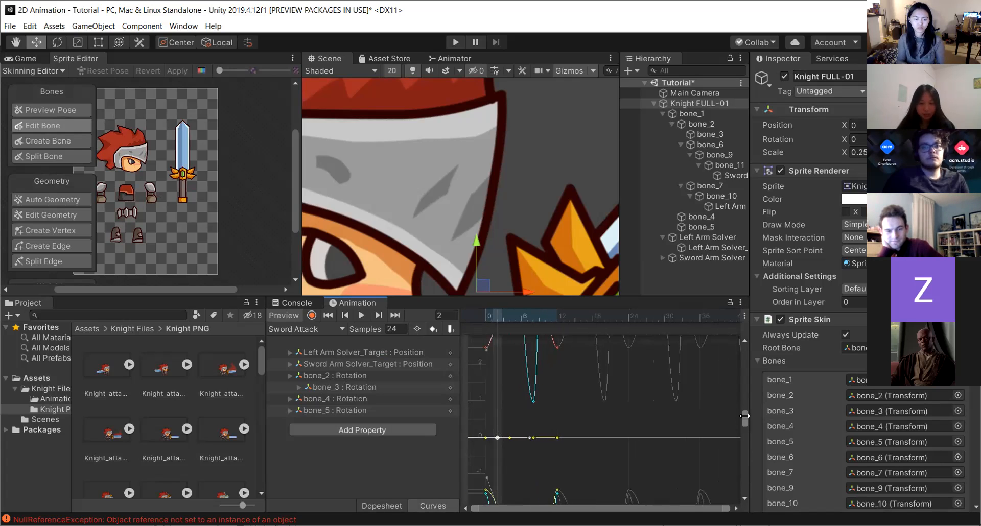
{"action": "left_click_drag", "start_coordinate": [744, 416], "coordinate": [747, 419]}
{"action": "scroll", "coordinate": [516, 399], "scroll_direction": "down", "scroll_amount": 8}
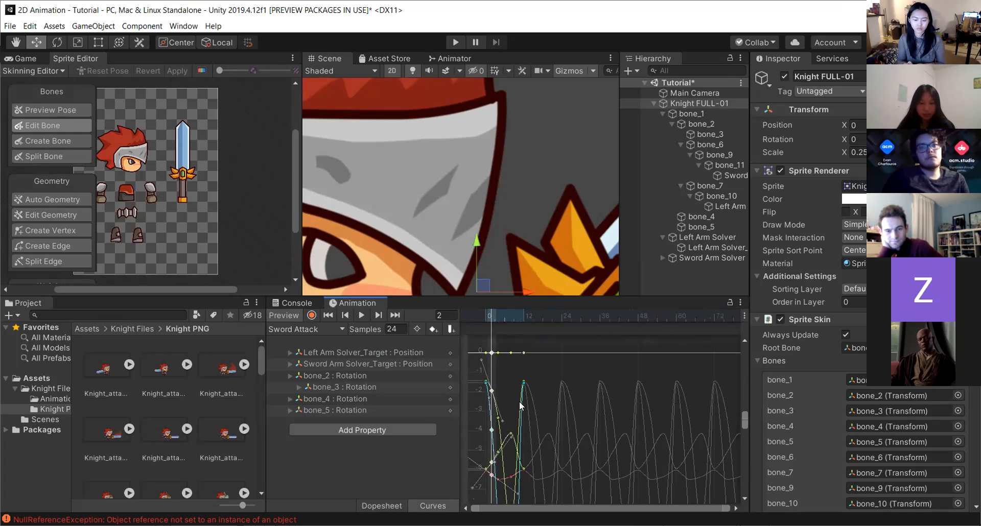
{"action": "scroll", "coordinate": [506, 437], "scroll_direction": "down", "scroll_amount": 3}
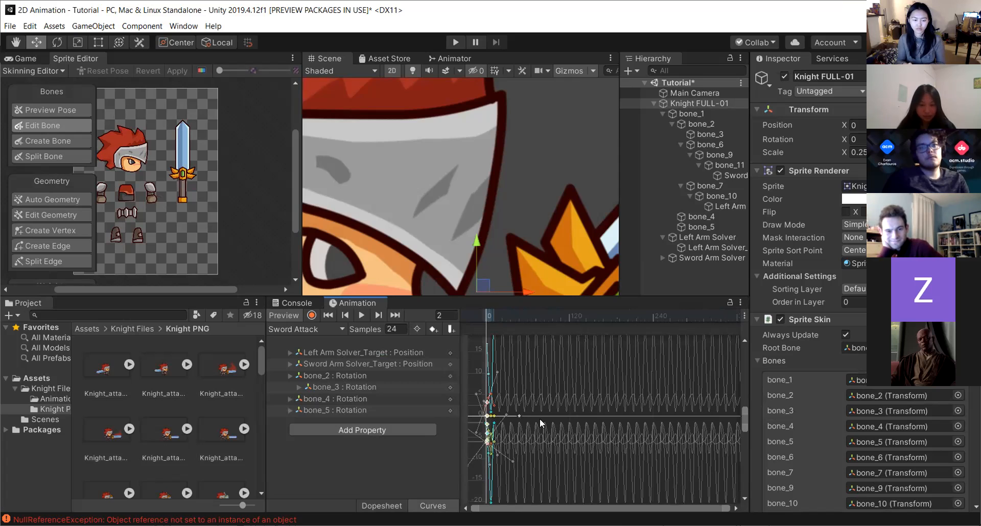
{"action": "scroll", "coordinate": [514, 375], "scroll_direction": "up", "scroll_amount": 6}
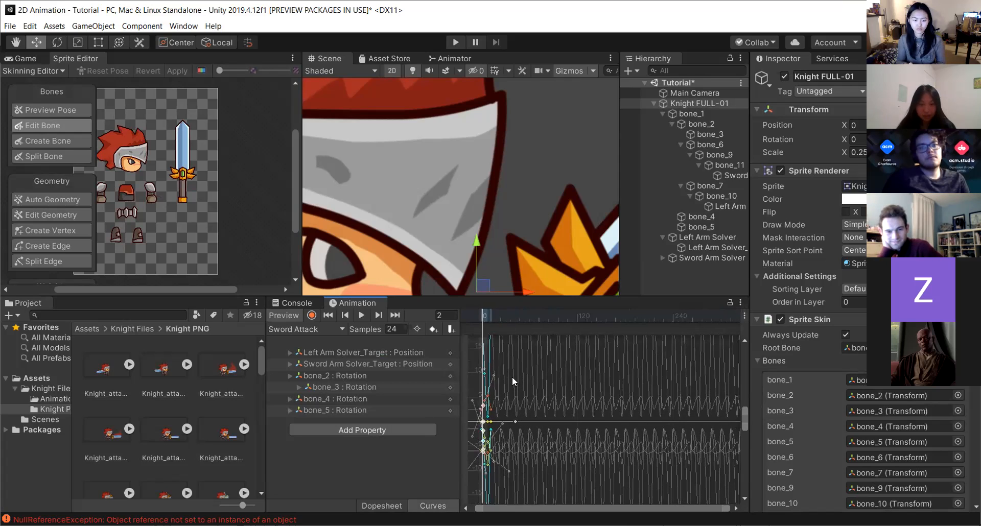
{"action": "scroll", "coordinate": [474, 396], "scroll_direction": "up", "scroll_amount": 2}
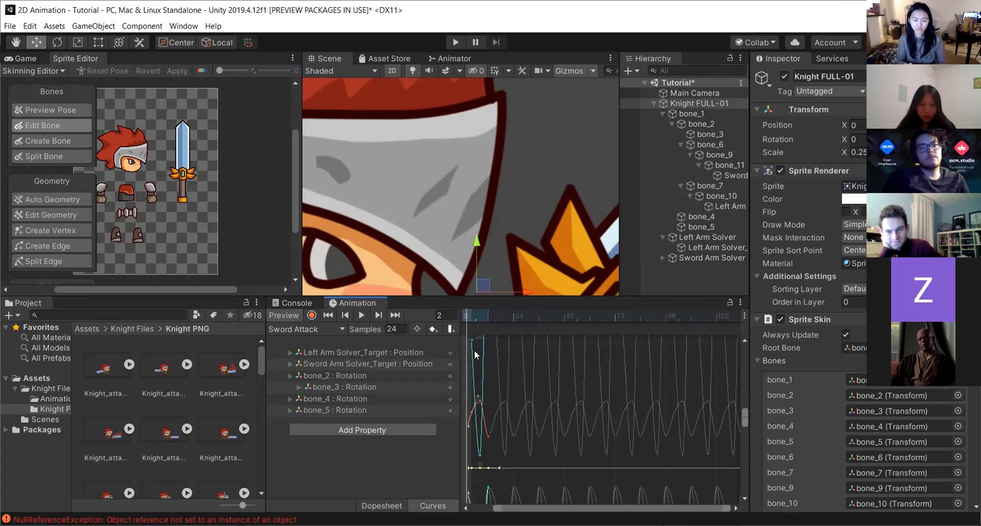
{"action": "scroll", "coordinate": [473, 350], "scroll_direction": "up", "scroll_amount": 2}
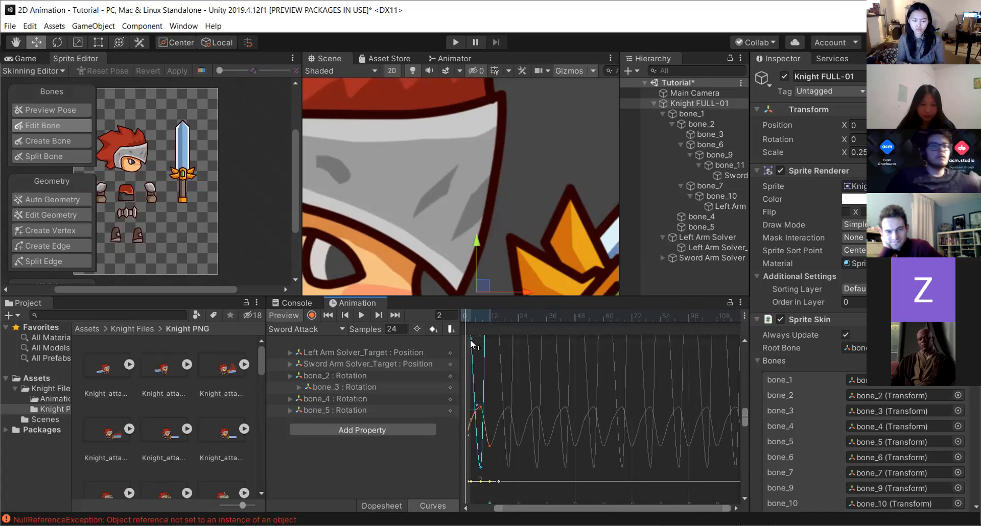
Nudge the first key of the cyan curve and undo the change.
{"action": "mouse_move", "coordinate": [472, 345]}
{"action": "left_mouse_down"}
{"action": "mouse_move", "coordinate": [478, 360]}
{"action": "mouse_move", "coordinate": [473, 355]}
{"action": "left_mouse_up"}
{"action": "key", "text": "ctrl+z"}
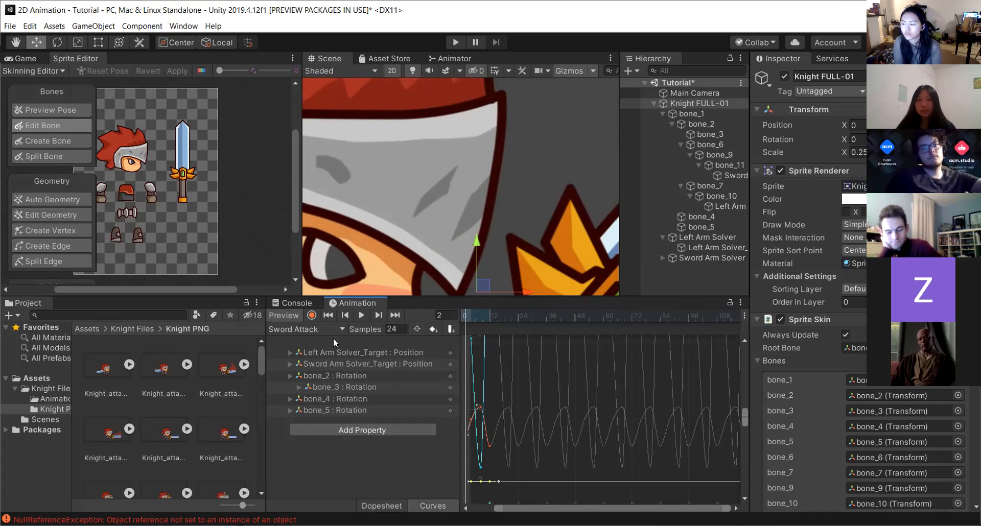
{"action": "left_click", "coordinate": [398, 506]}
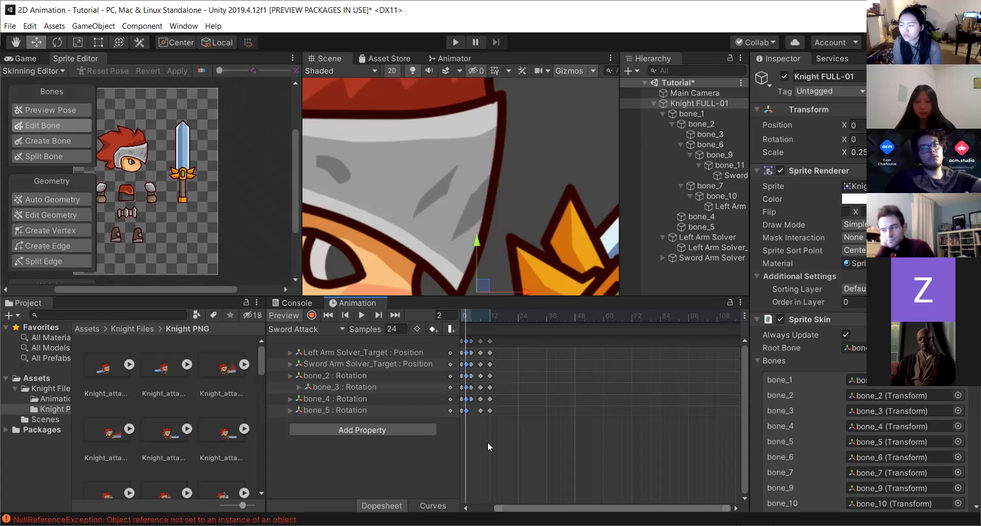
Open the Animator window to view the knight's animation controller.
{"action": "scroll", "coordinate": [487, 442], "scroll_direction": "up", "scroll_amount": 3}
{"action": "scroll", "coordinate": [543, 393], "scroll_direction": "up", "scroll_amount": 3}
{"action": "key", "text": "ctrl+Tab"}
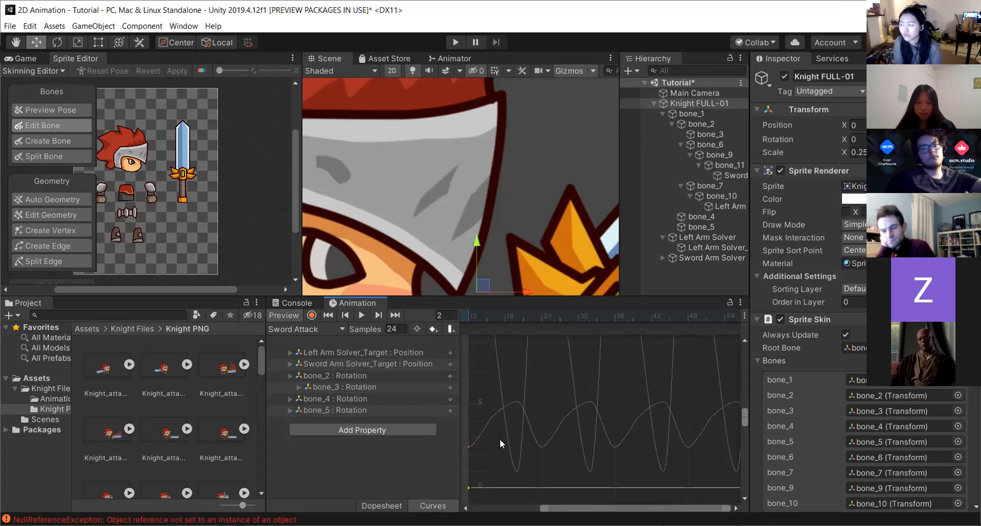
{"action": "left_click", "coordinate": [381, 506]}
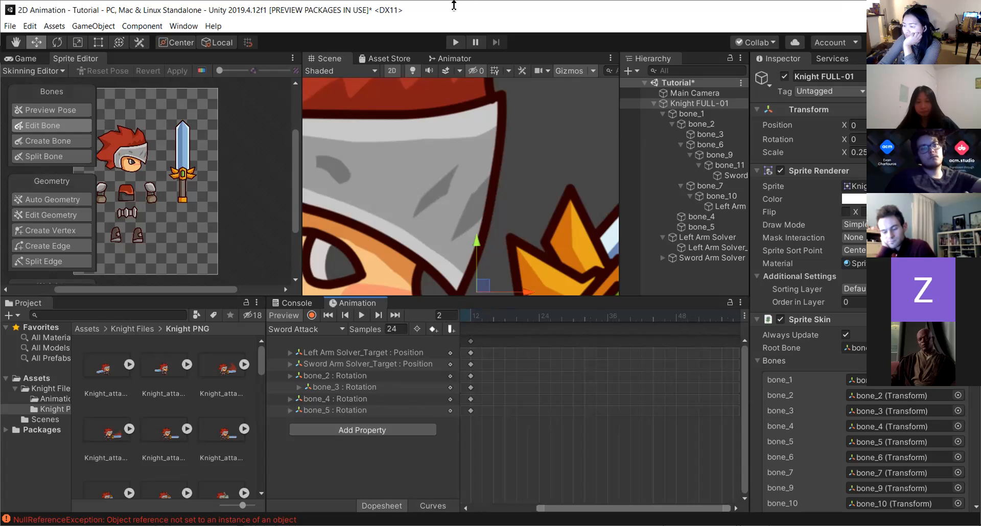
{"action": "left_click", "coordinate": [436, 57]}
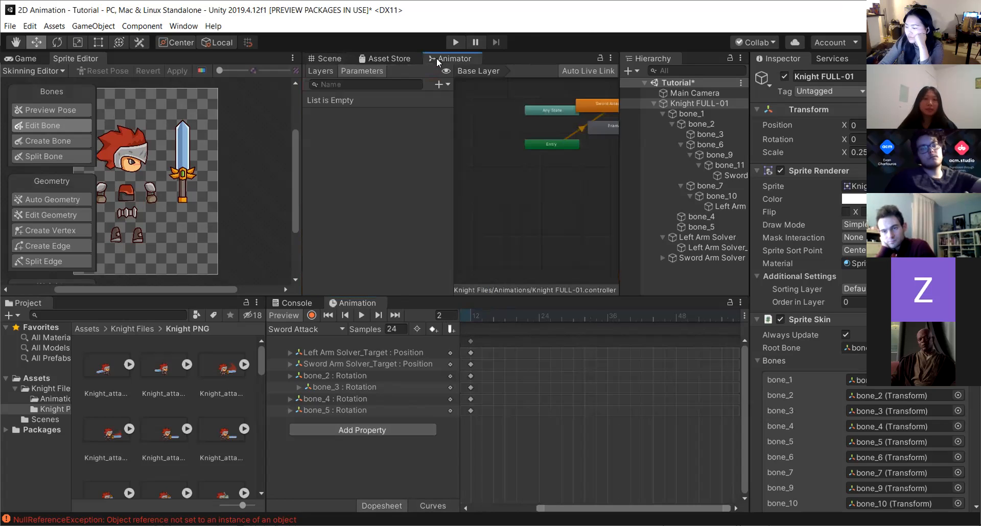
Enlarge the Animator graph view and move the Frame Attack state slightly lower below Sword Attack.
{"action": "left_click_drag", "start_coordinate": [453, 247], "coordinate": [414, 245]}
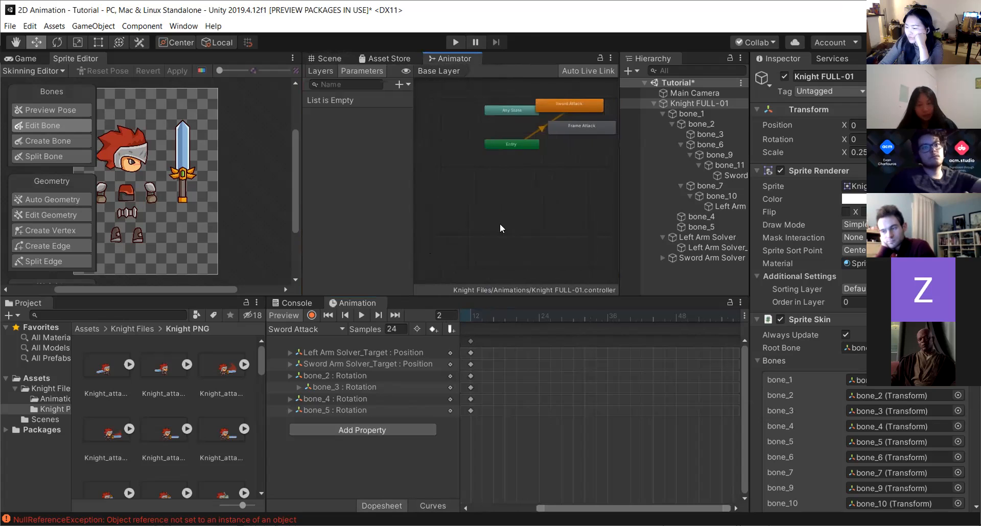
{"action": "right_click", "coordinate": [507, 185]}
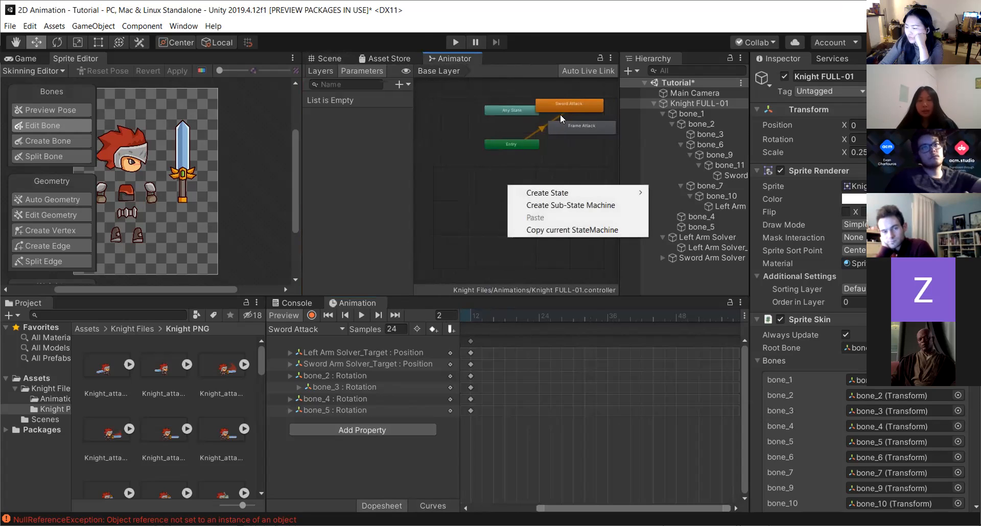
{"action": "left_click", "coordinate": [565, 144]}
{"action": "scroll", "coordinate": [585, 127], "scroll_direction": "up", "scroll_amount": 5}
{"action": "scroll", "coordinate": [590, 112], "scroll_direction": "down", "scroll_amount": 3}
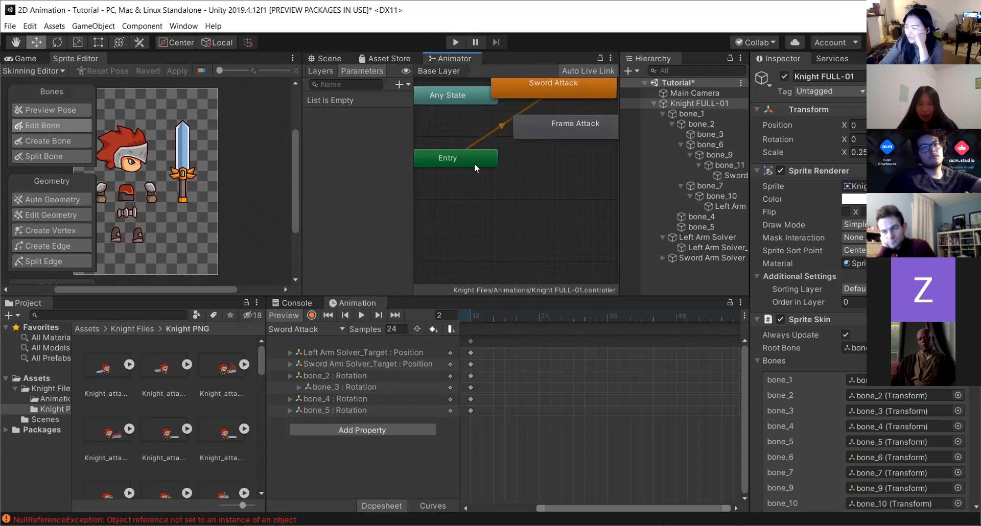
{"action": "scroll", "coordinate": [450, 167], "scroll_direction": "down", "scroll_amount": 2}
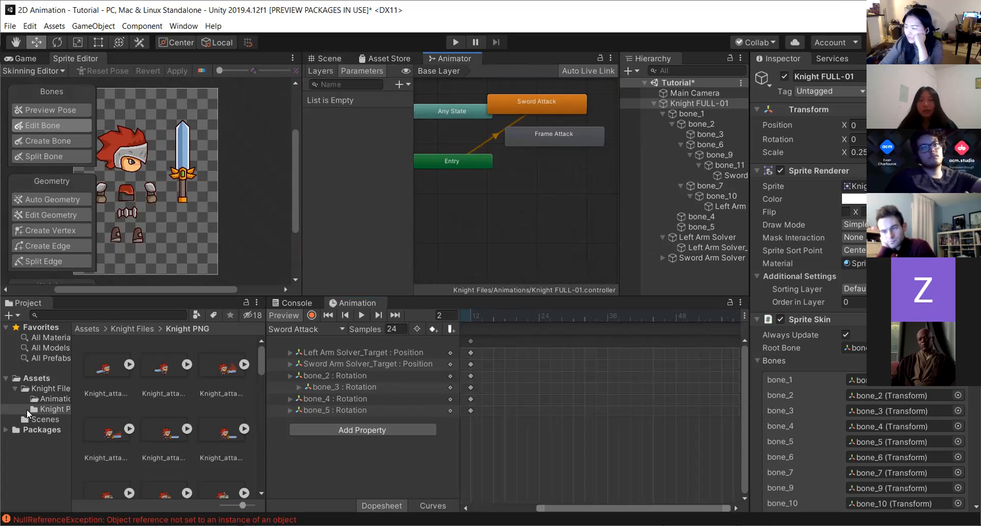
{"action": "left_click", "coordinate": [696, 103]}
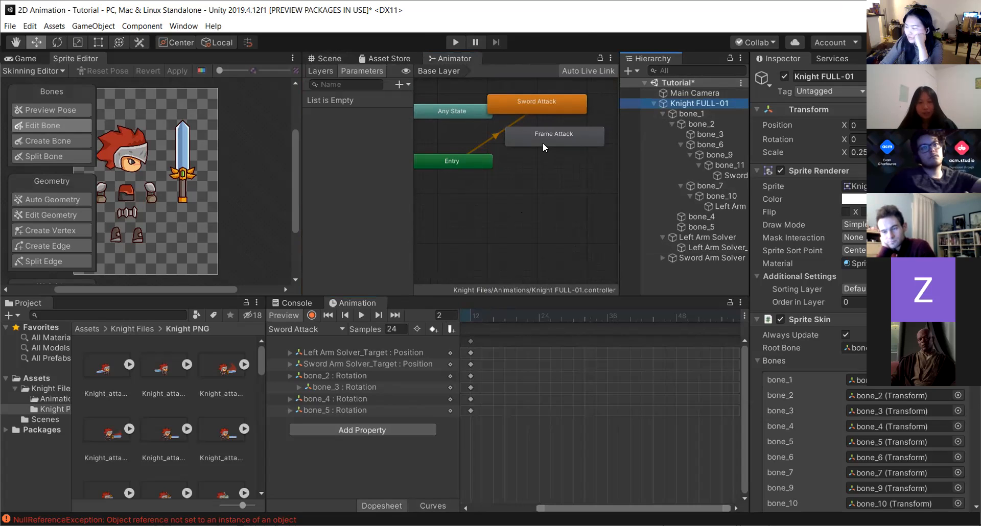
{"action": "left_click_drag", "start_coordinate": [525, 133], "coordinate": [533, 159]}
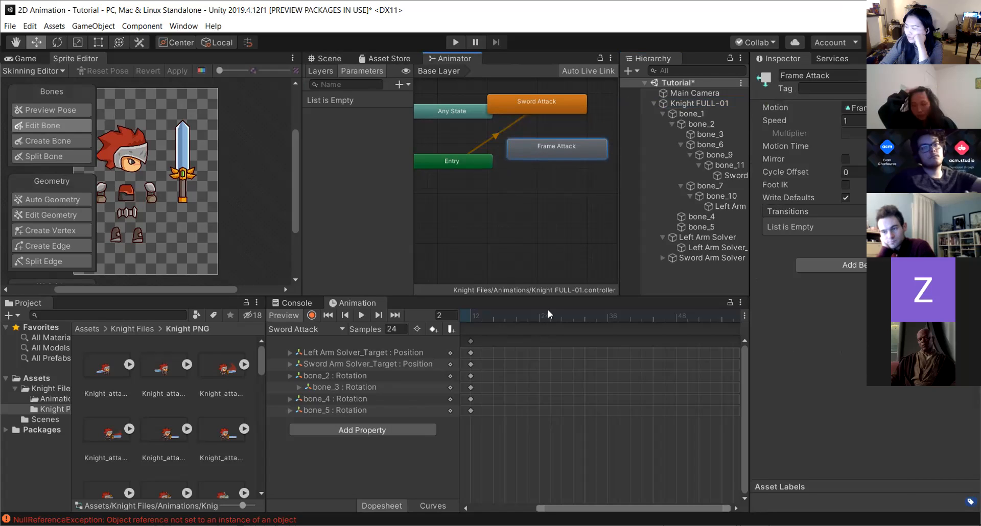
{"action": "left_click", "coordinate": [551, 117]}
{"action": "left_click", "coordinate": [546, 108]}
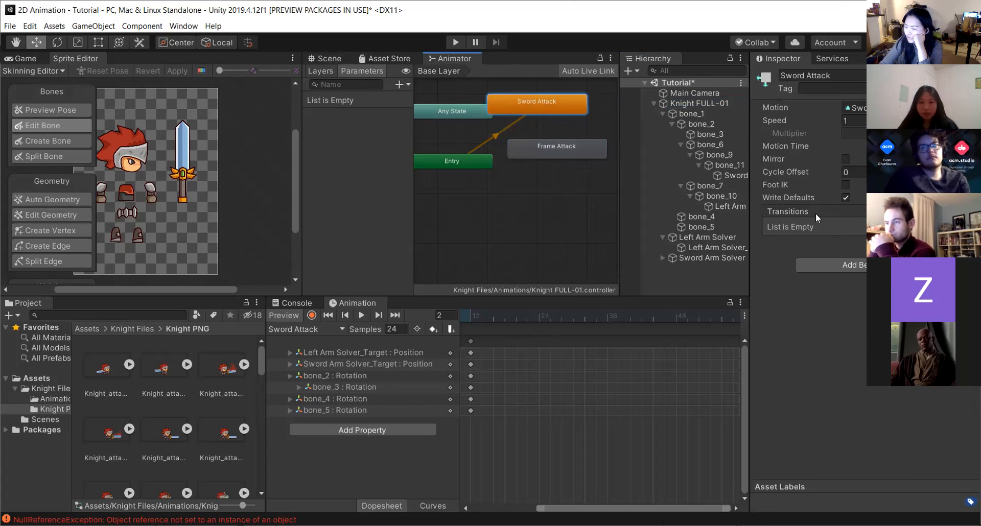
Add a Bool parameter named isAttacking to the Animator controller.
{"action": "left_click", "coordinate": [399, 85]}
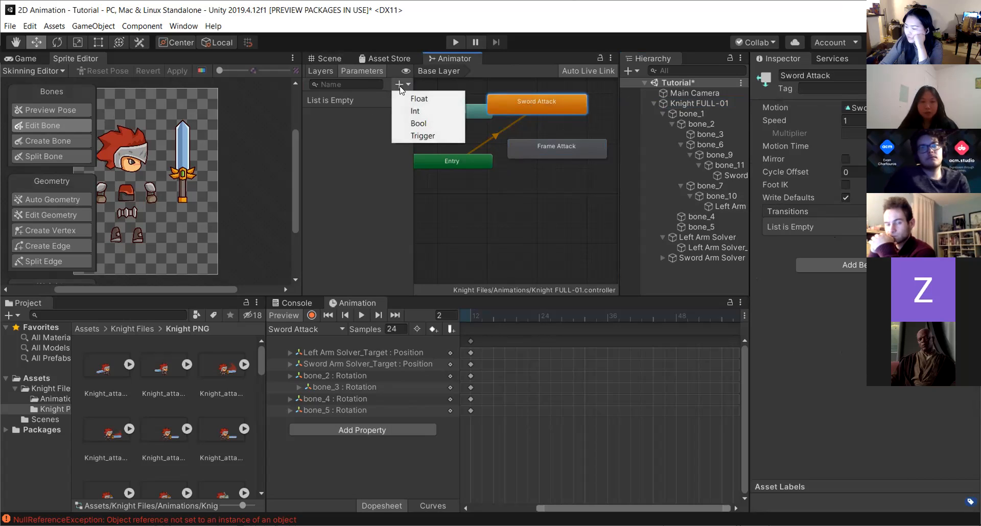
{"action": "left_click", "coordinate": [418, 123]}
{"action": "type", "text": "isAttacking"}
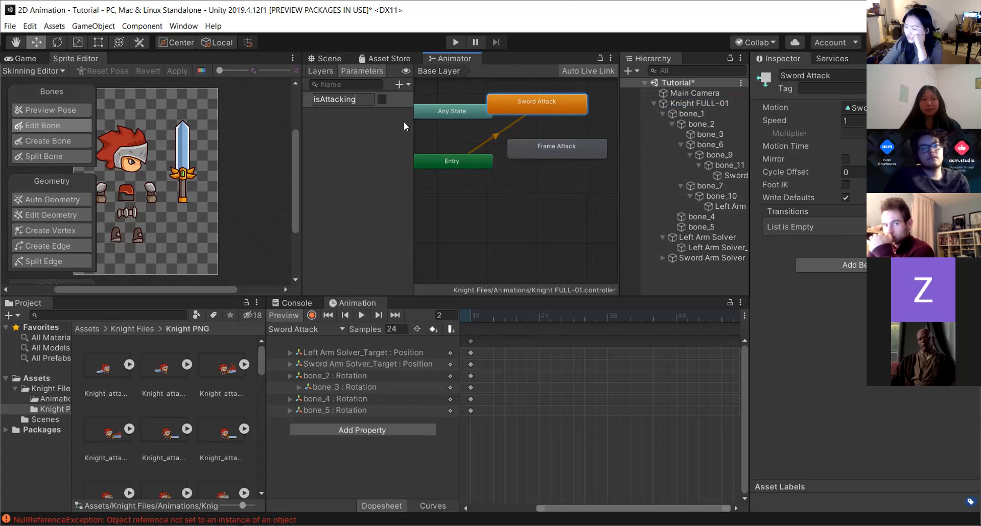
{"action": "key", "text": "Return"}
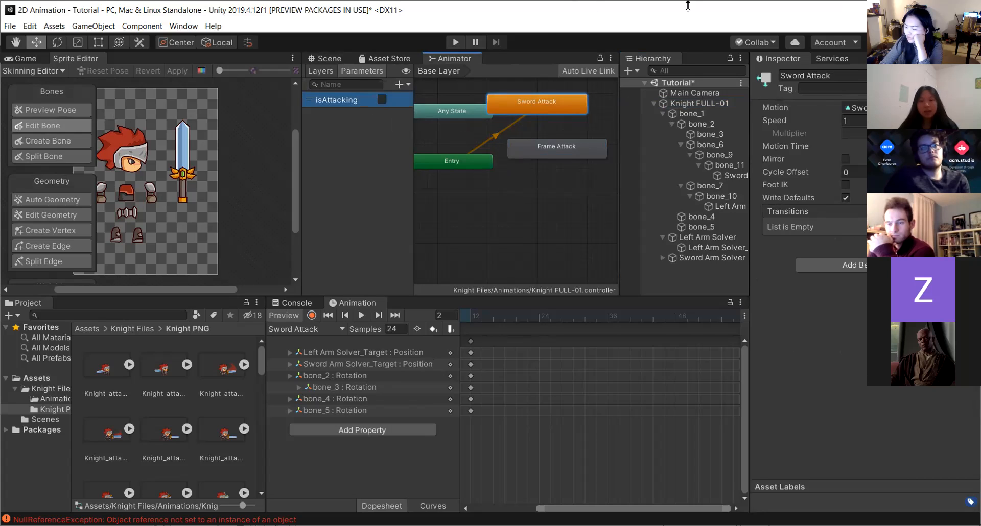
Inspect the Entry and Sword Attack states by selecting each in the Animator graph.
{"action": "left_click", "coordinate": [482, 146]}
{"action": "left_click", "coordinate": [525, 108]}
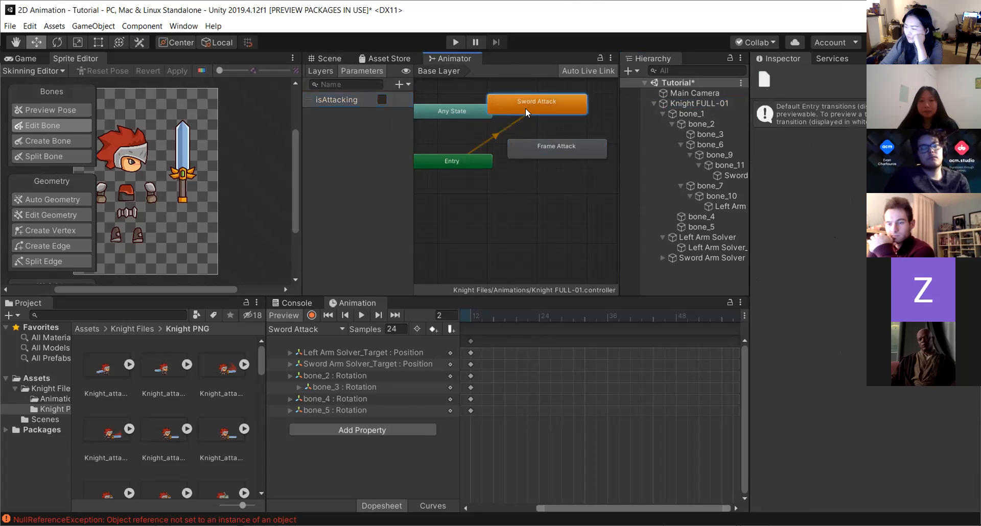
{"action": "left_click", "coordinate": [497, 133]}
{"action": "left_click", "coordinate": [461, 158]}
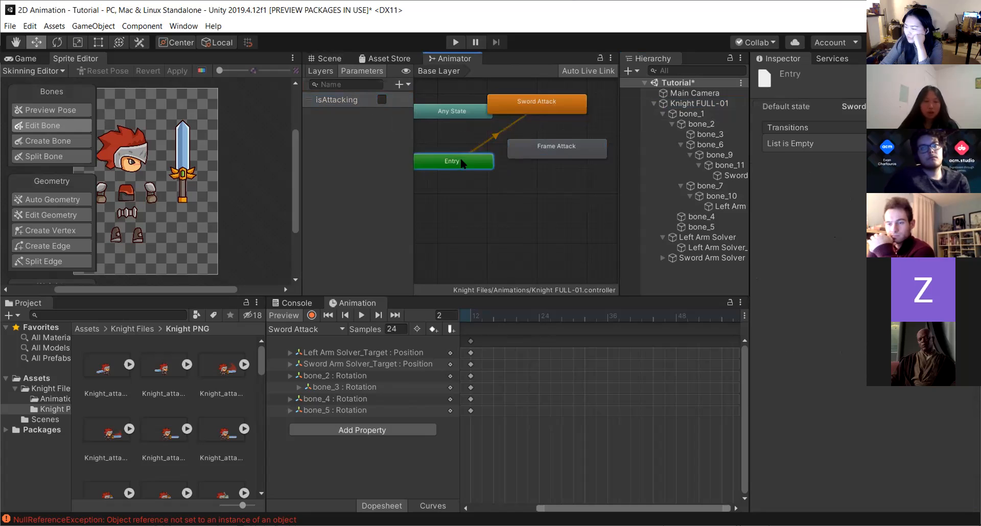
{"action": "left_click", "coordinate": [528, 112]}
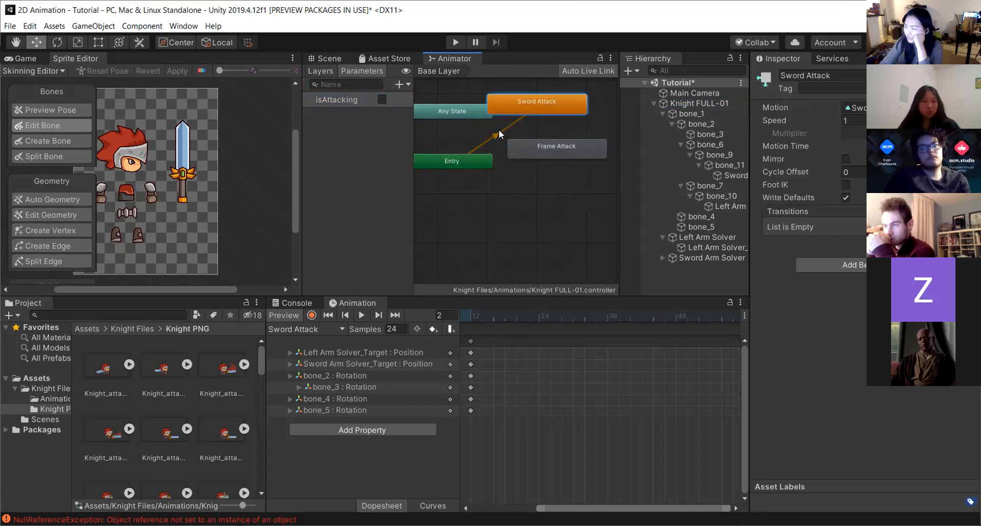
{"action": "left_click", "coordinate": [498, 129]}
{"action": "left_click", "coordinate": [517, 106]}
Make a transition from the Sword Attack state to the Frame Attack state.
{"action": "right_click", "coordinate": [514, 106]}
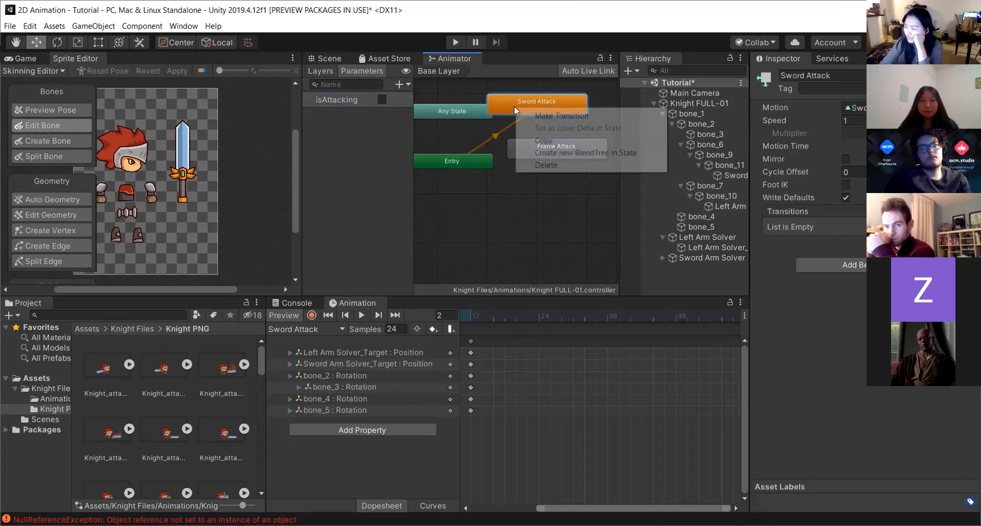
{"action": "left_click", "coordinate": [544, 115]}
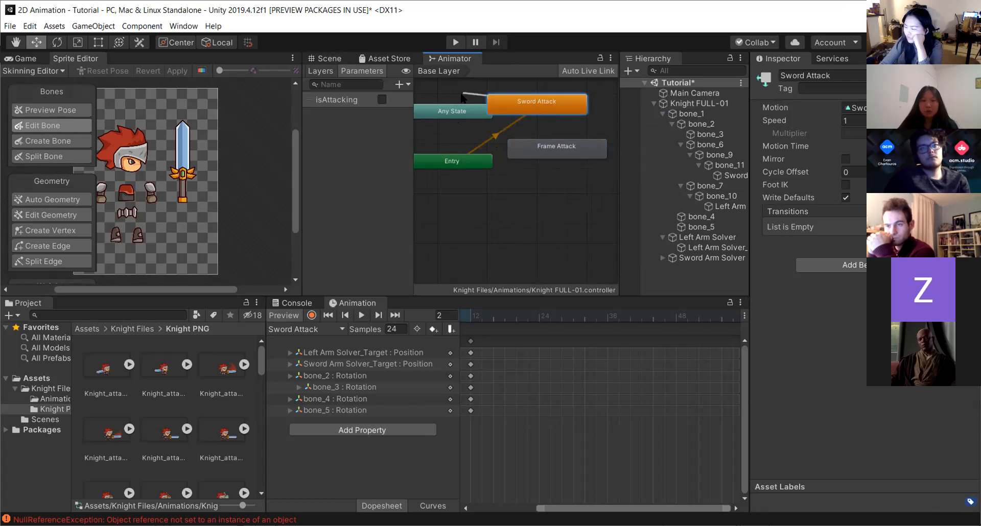
{"action": "left_click", "coordinate": [567, 145]}
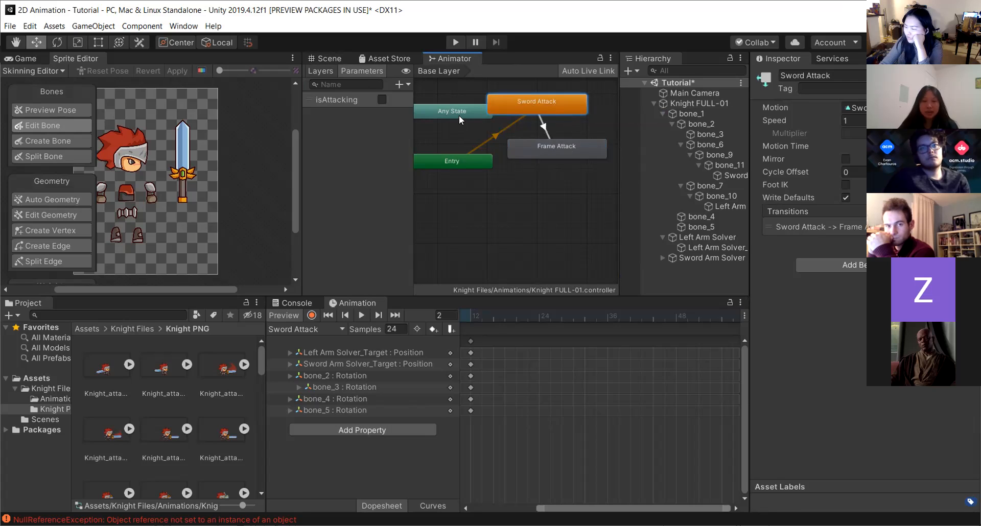
Move the Any State node lower and make a transition from Any State to Sword Attack.
{"action": "left_click_drag", "start_coordinate": [458, 115], "coordinate": [449, 128]}
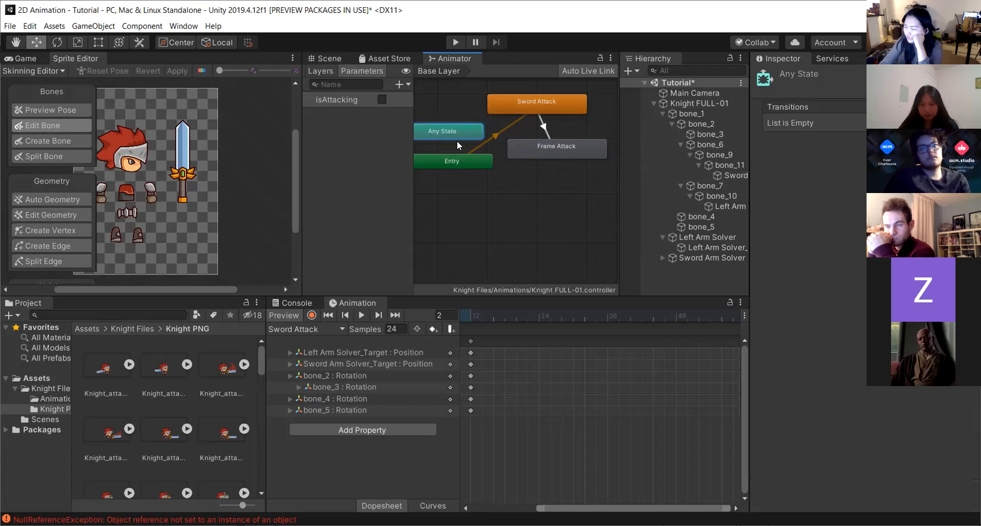
{"action": "right_click", "coordinate": [456, 127]}
{"action": "left_click", "coordinate": [477, 135]}
{"action": "left_click", "coordinate": [523, 102]}
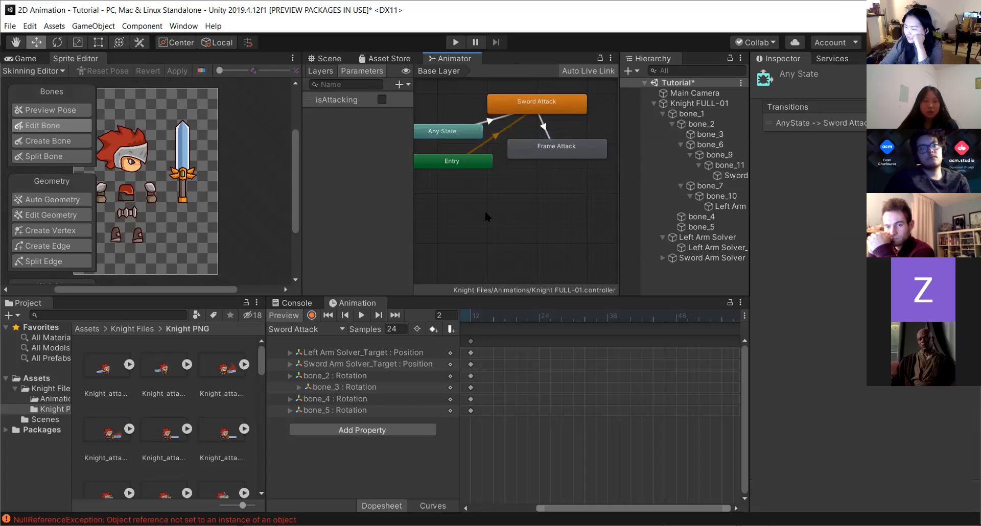
Try to make a transition from Sword Attack back to Any State.
{"action": "left_click", "coordinate": [492, 105]}
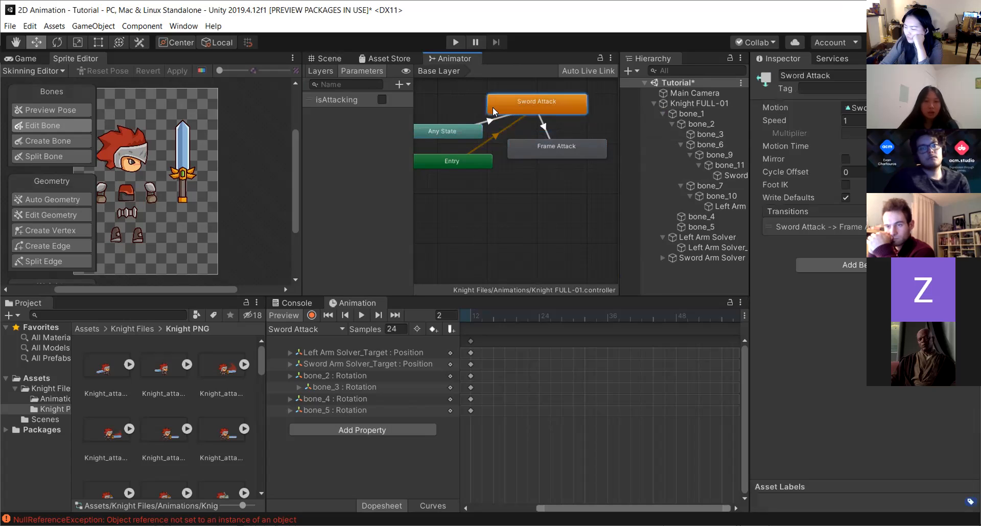
{"action": "right_click", "coordinate": [492, 107]}
{"action": "left_click", "coordinate": [529, 115]}
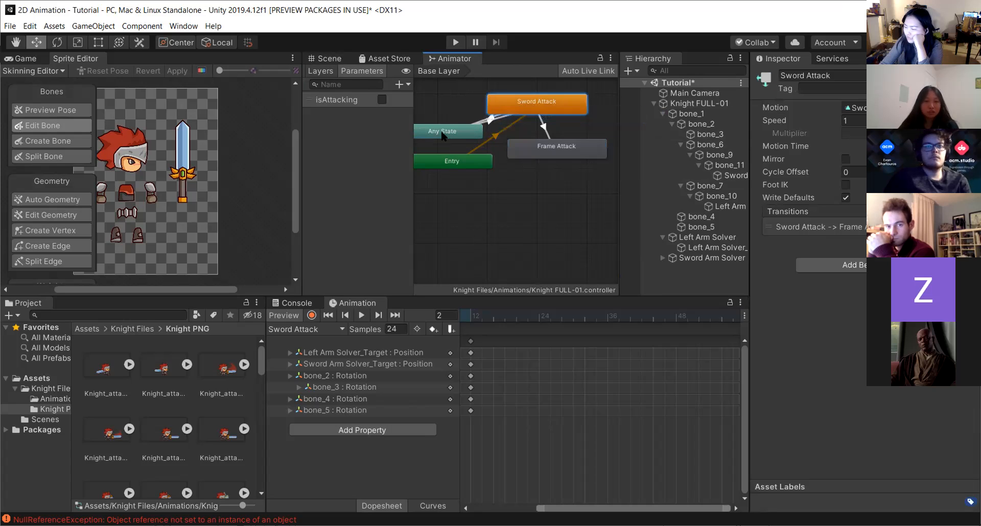
{"action": "right_click", "coordinate": [455, 110]}
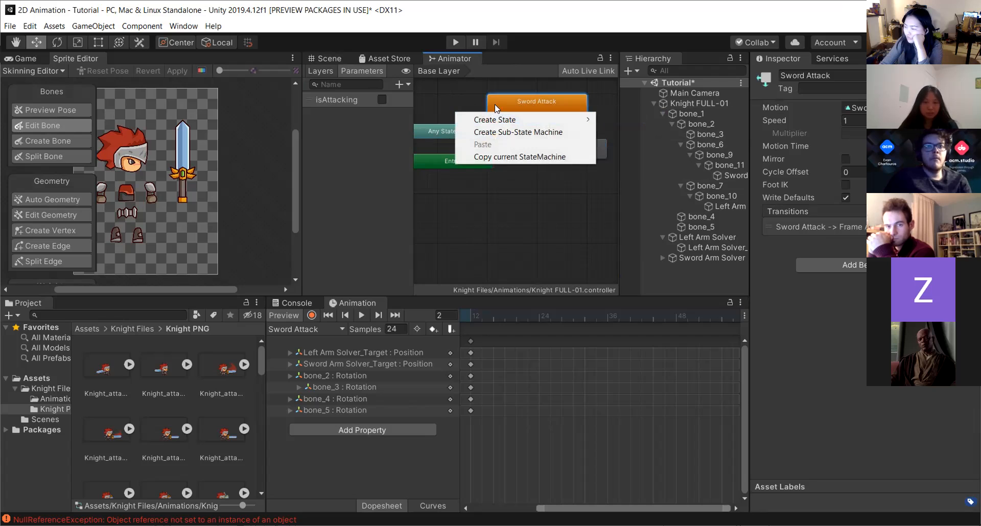
{"action": "left_click", "coordinate": [464, 107]}
{"action": "left_click", "coordinate": [469, 126]}
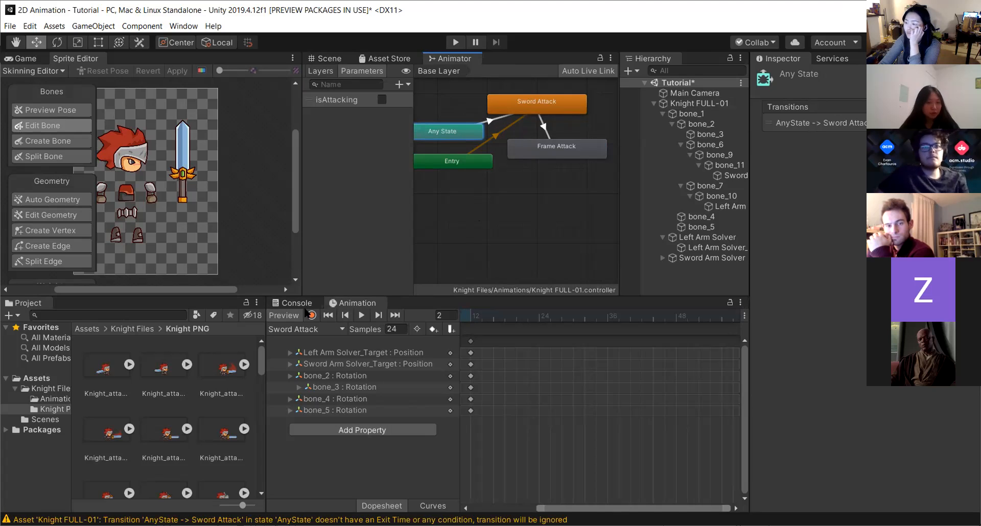
Move the Frame Attack state slightly lower in the Animator graph.
{"action": "left_click", "coordinate": [306, 329]}
{"action": "left_click", "coordinate": [307, 331]}
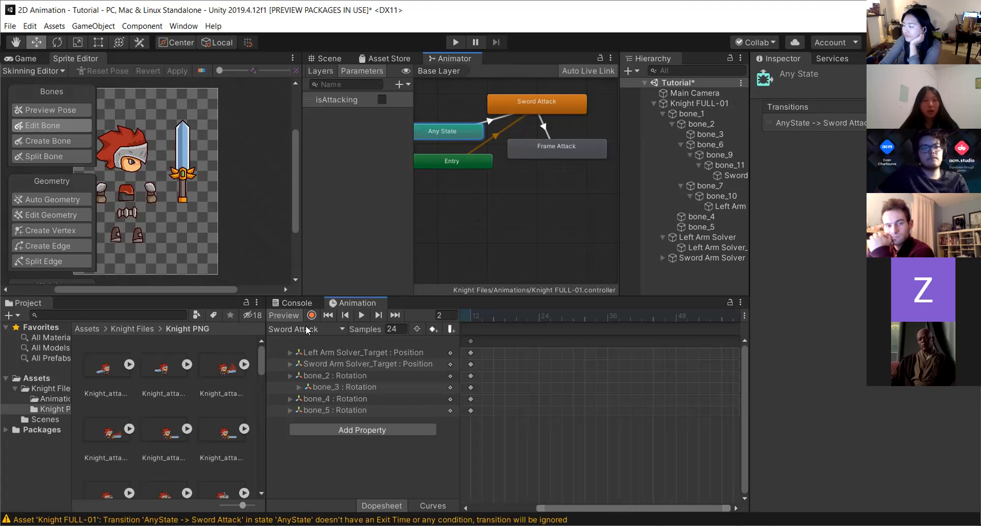
{"action": "left_click_drag", "start_coordinate": [605, 508], "coordinate": [540, 508]}
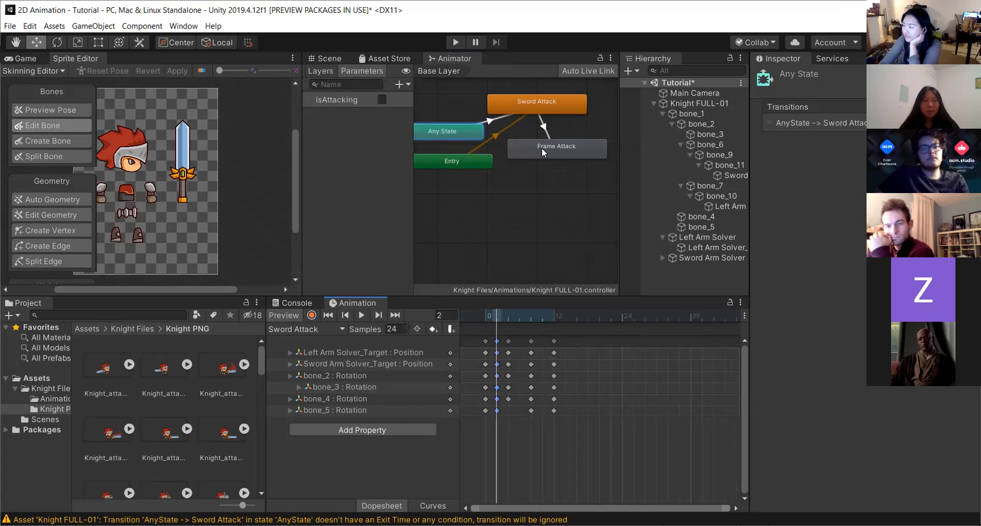
{"action": "left_click_drag", "start_coordinate": [538, 146], "coordinate": [536, 158]}
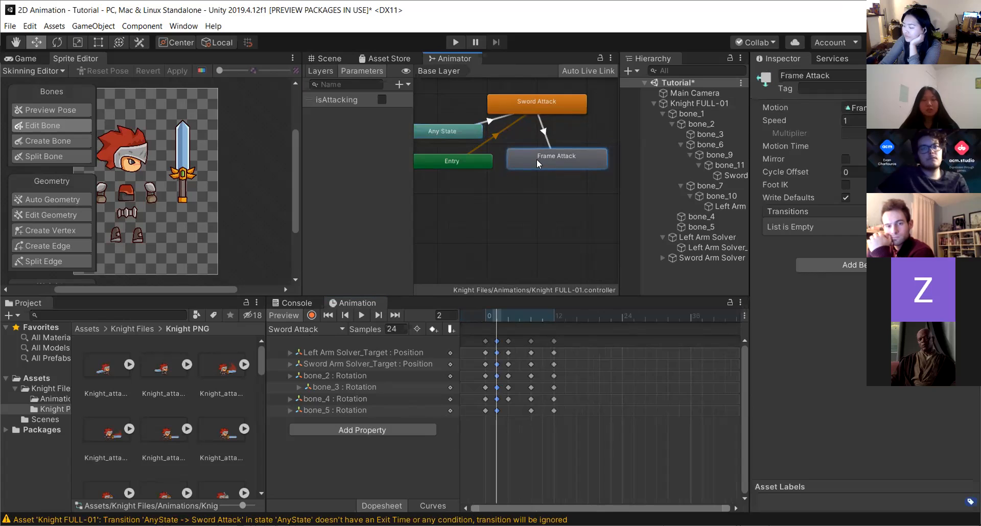